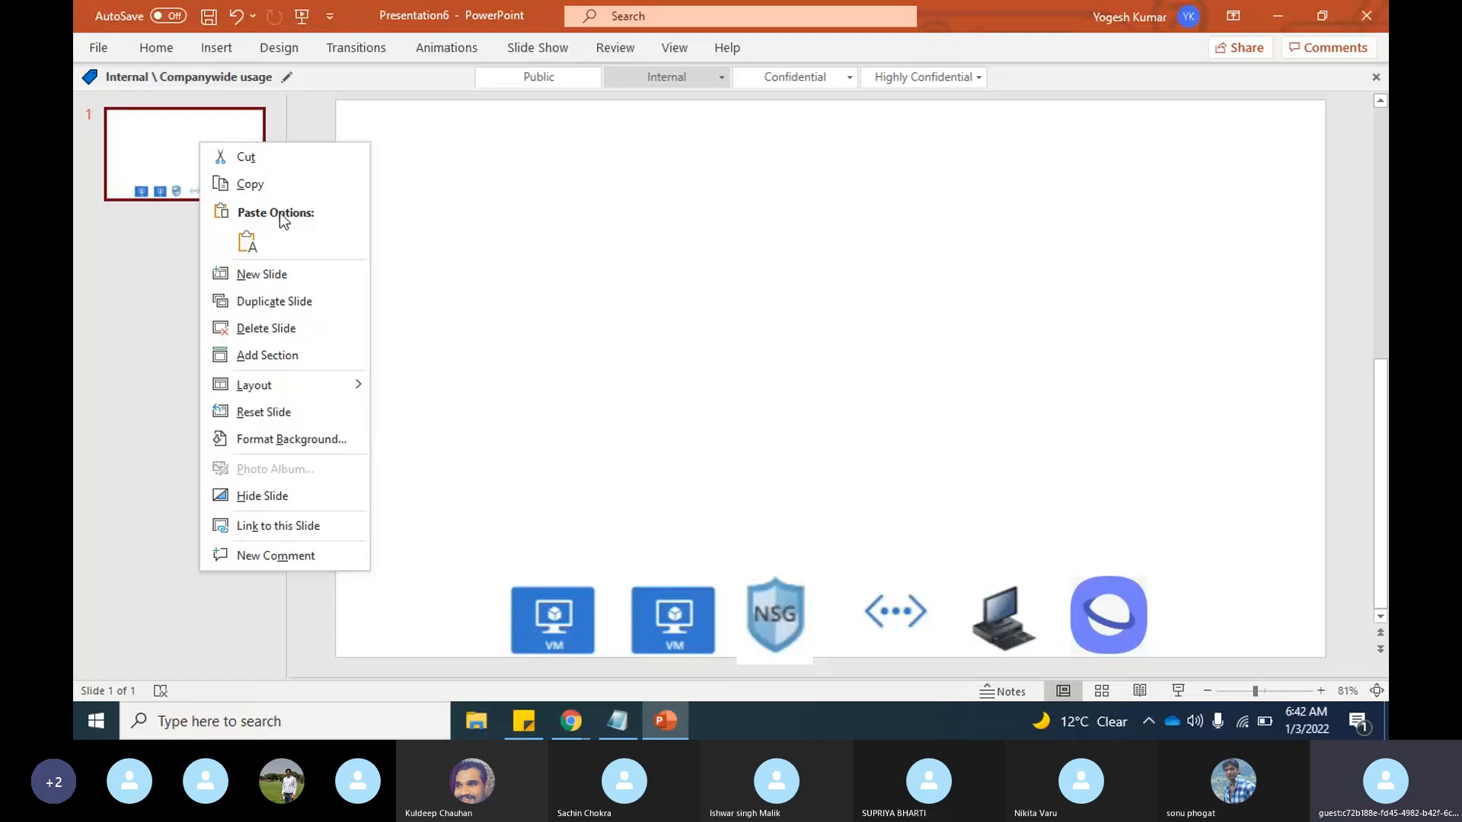
Step: Add a blank slide after the first one and move slide 1's virtual network icon to the slide's upper-left area
click(266, 274)
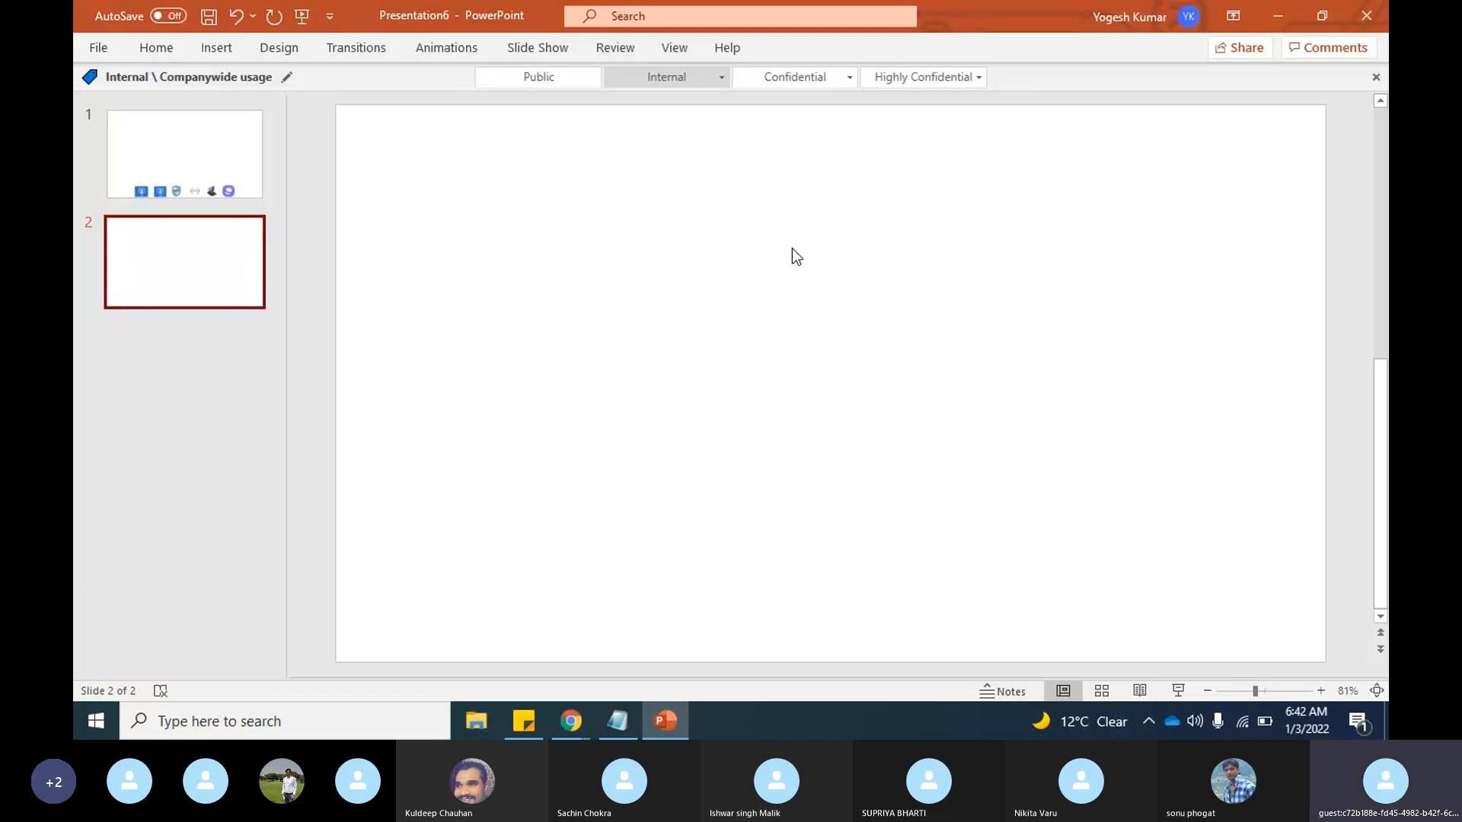
click(198, 146)
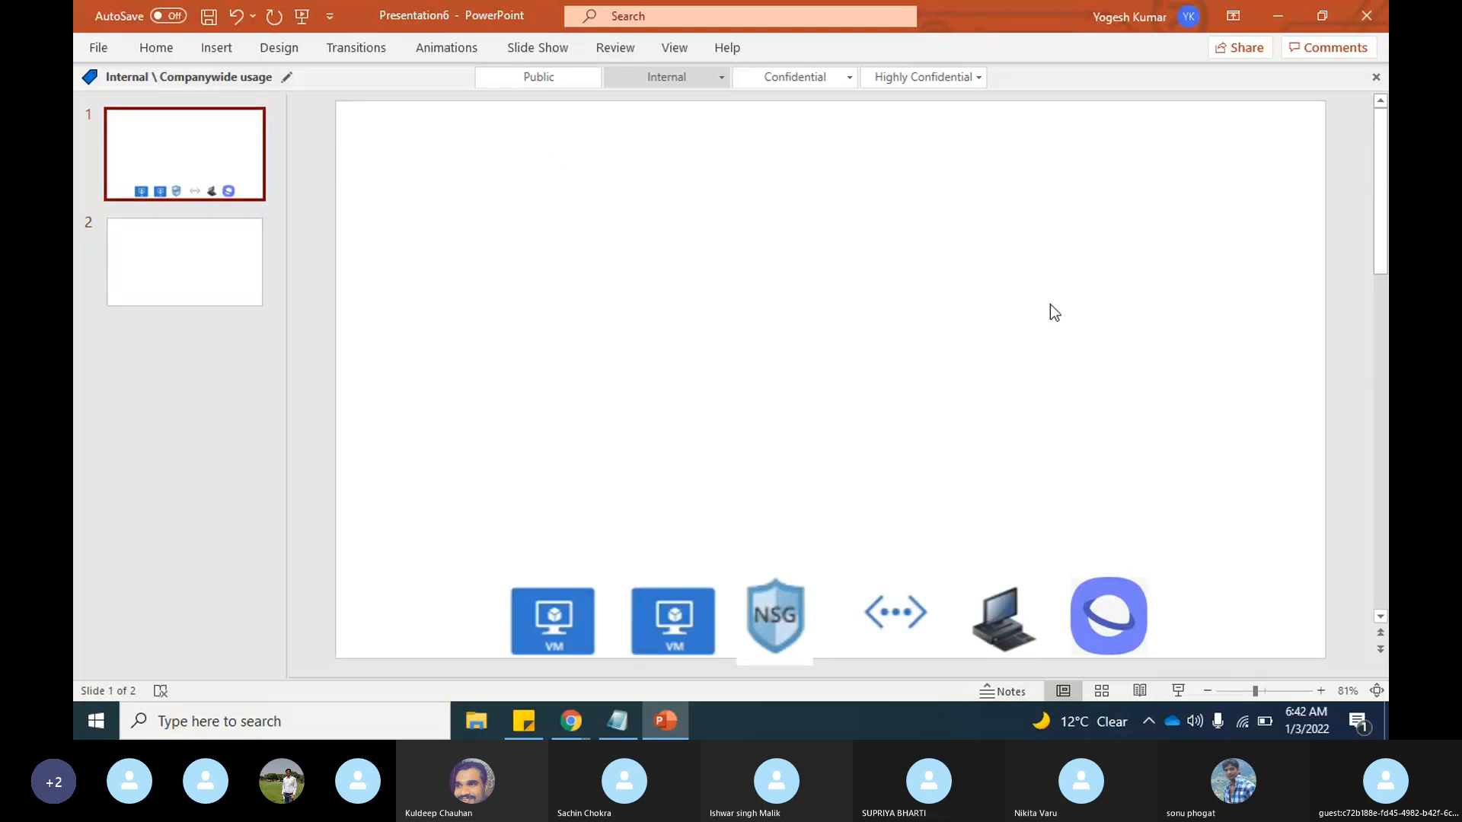
click(894, 613)
drag(894, 613, 563, 183)
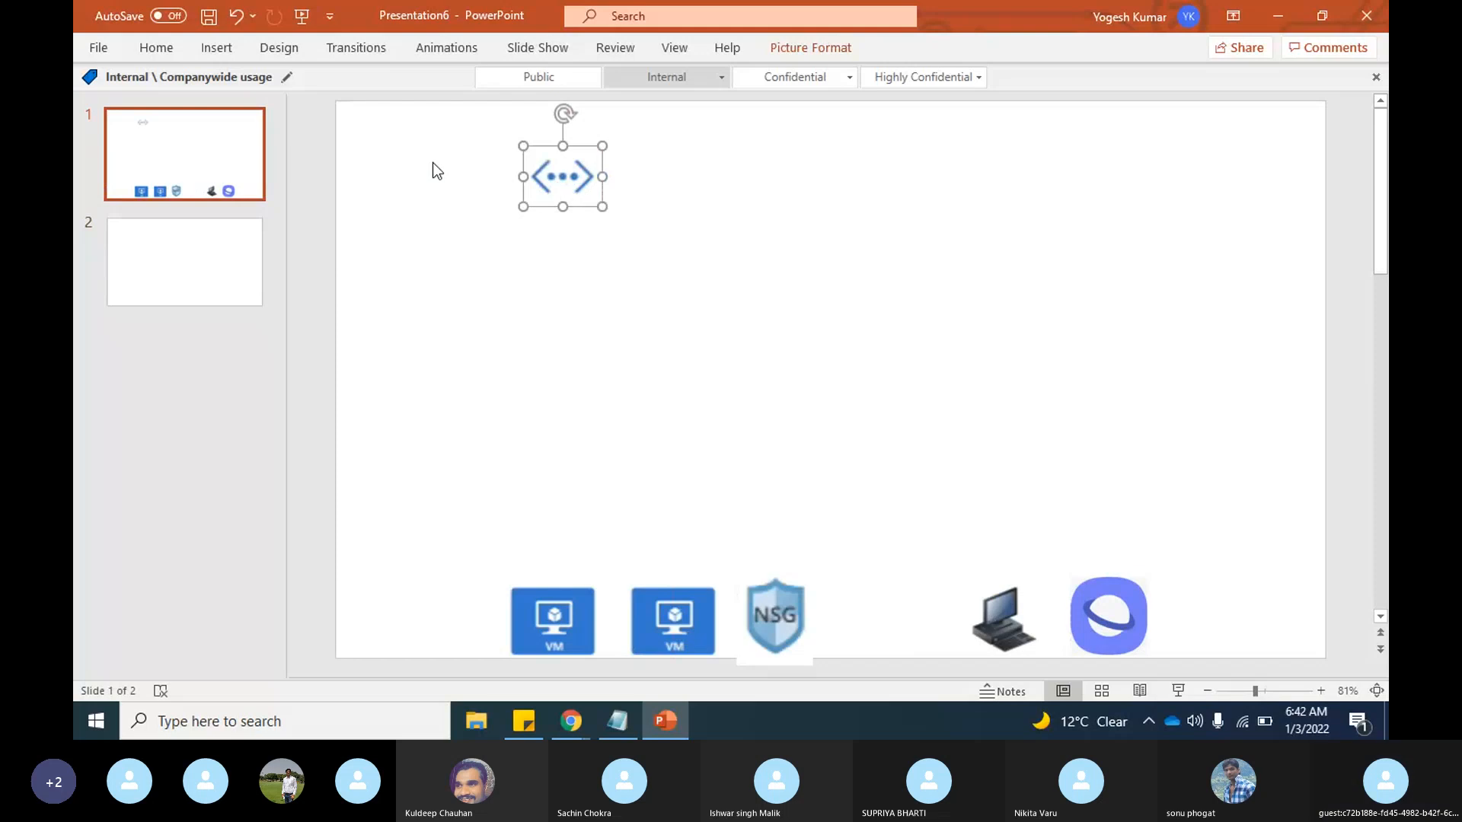
Step: Draw a large rounded rectangle below the virtual network icon, filling the space above the VM and NSG icons
click(208, 53)
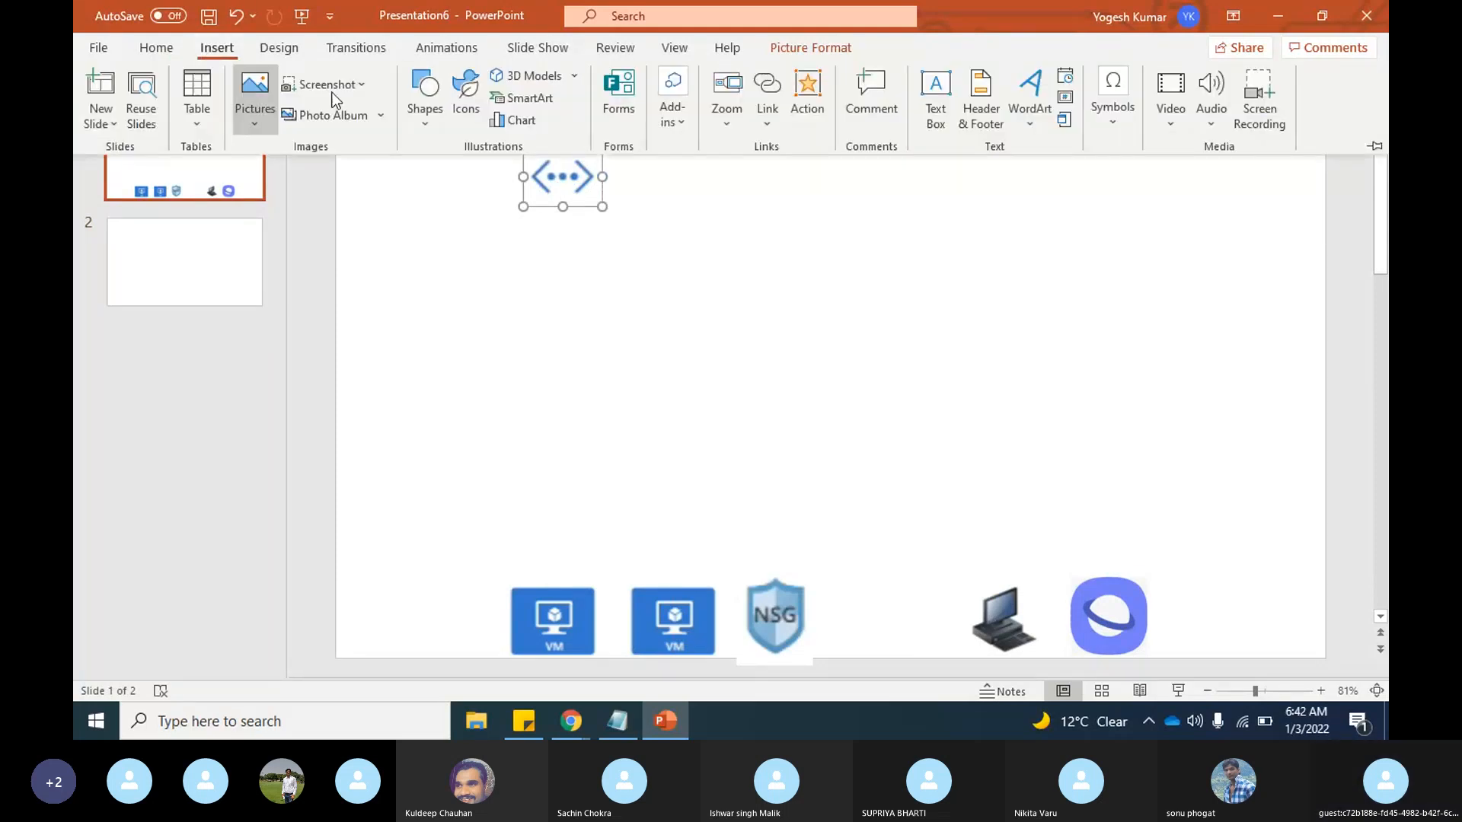
click(431, 129)
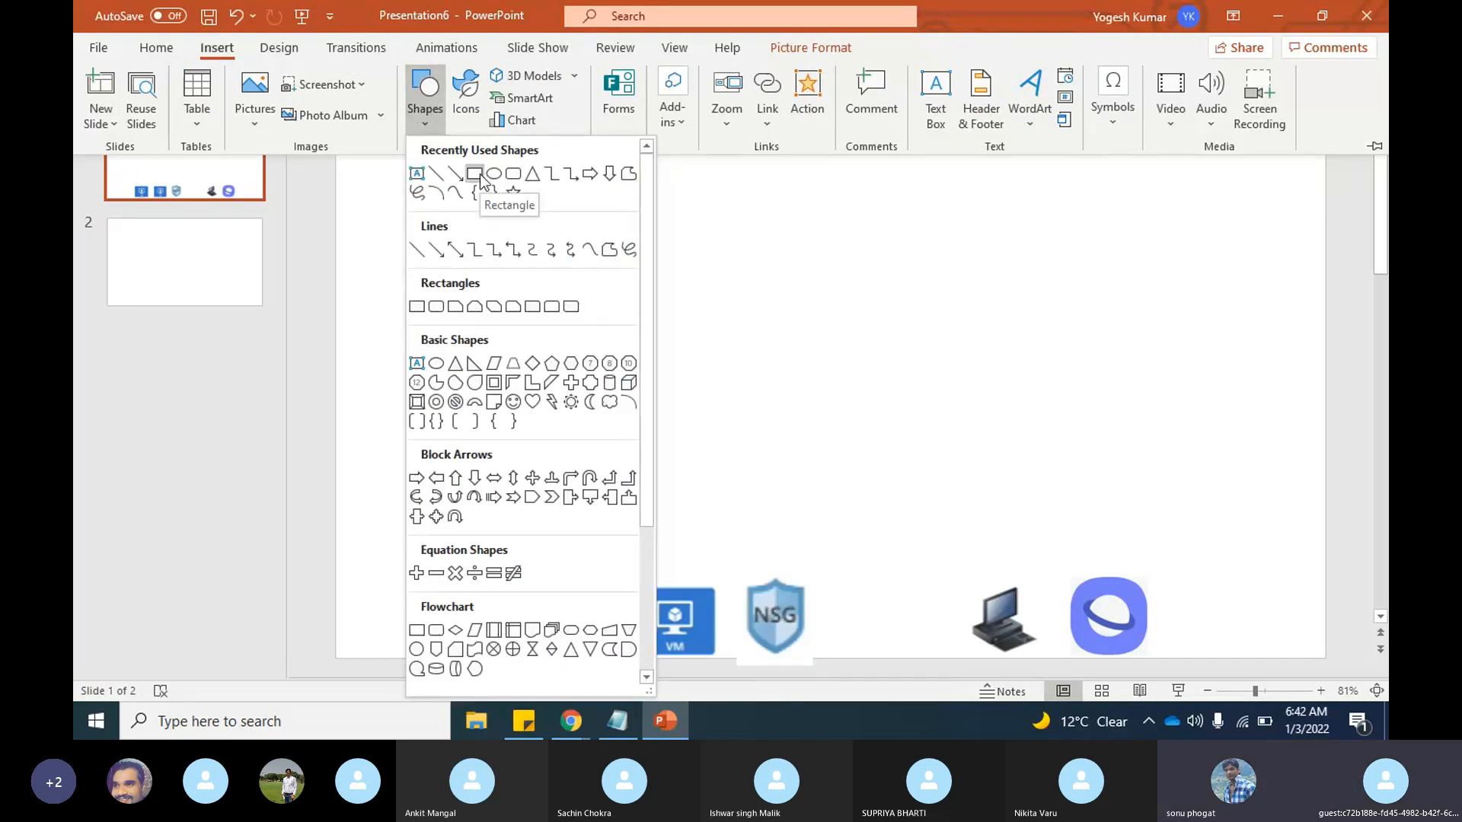
click(511, 179)
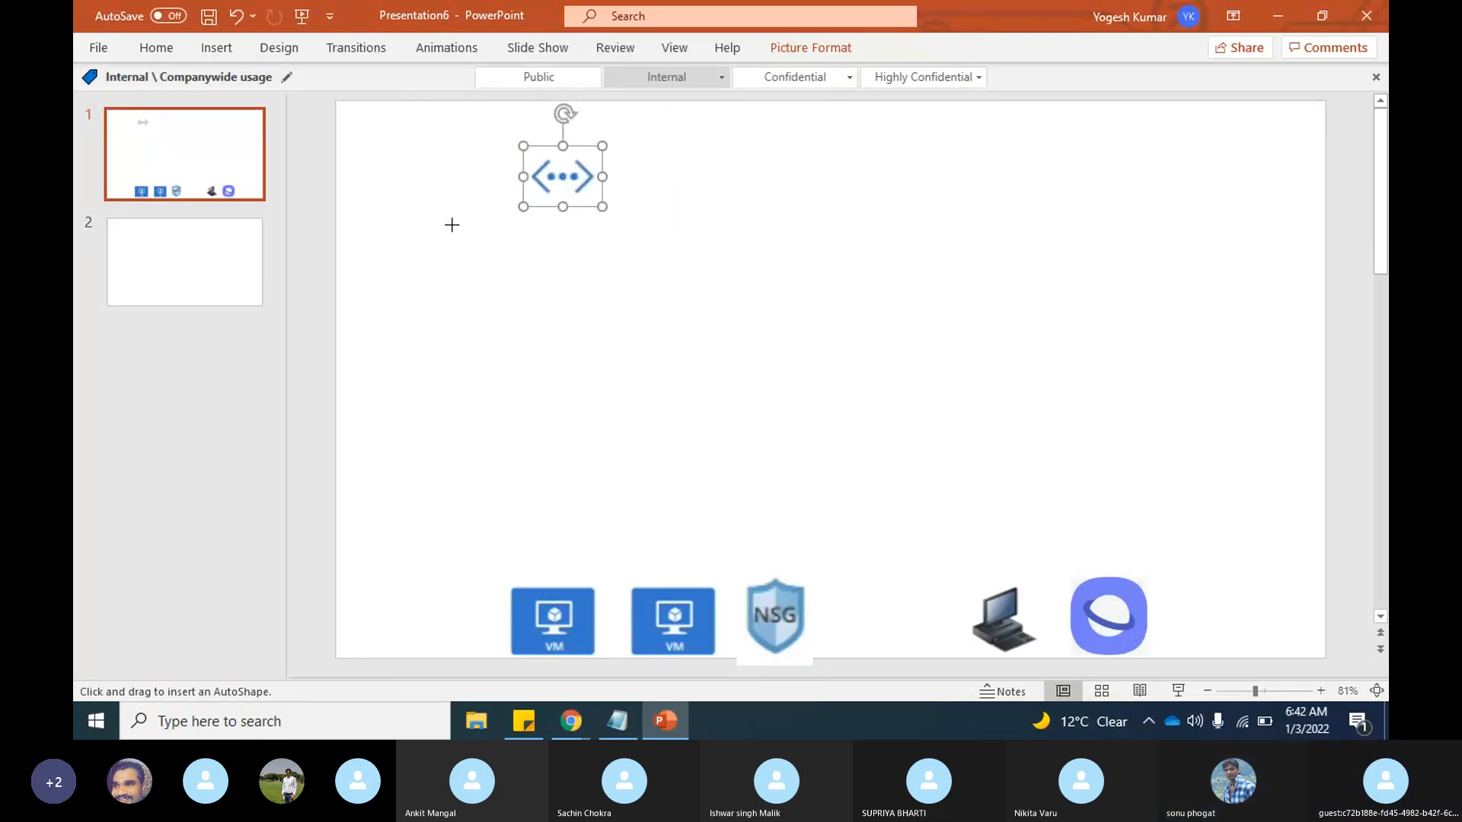
drag(398, 219, 919, 568)
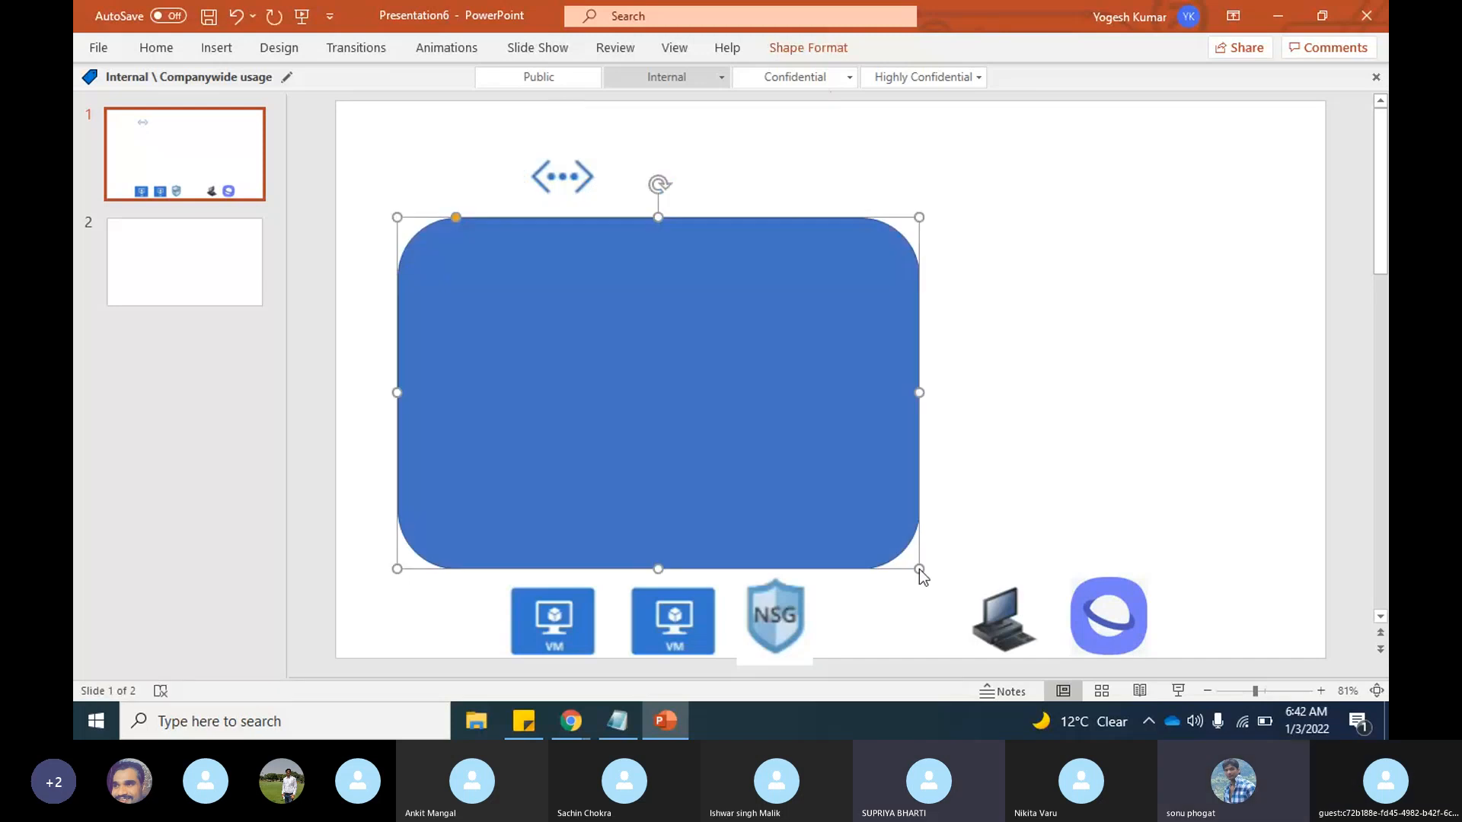
click(1098, 433)
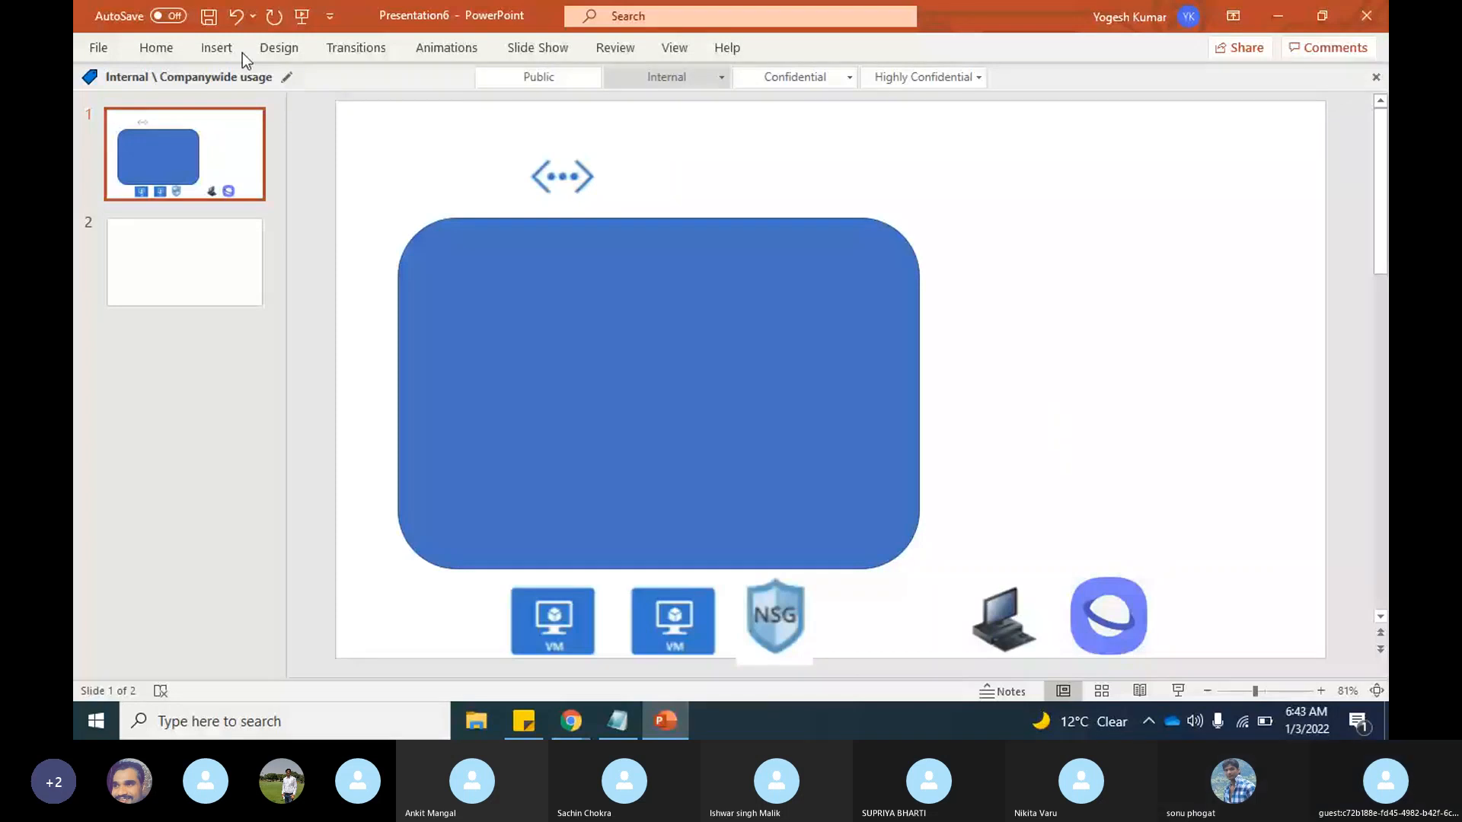
Step: Add a text box reading "VNET" directly beside the virtual network icon
click(221, 48)
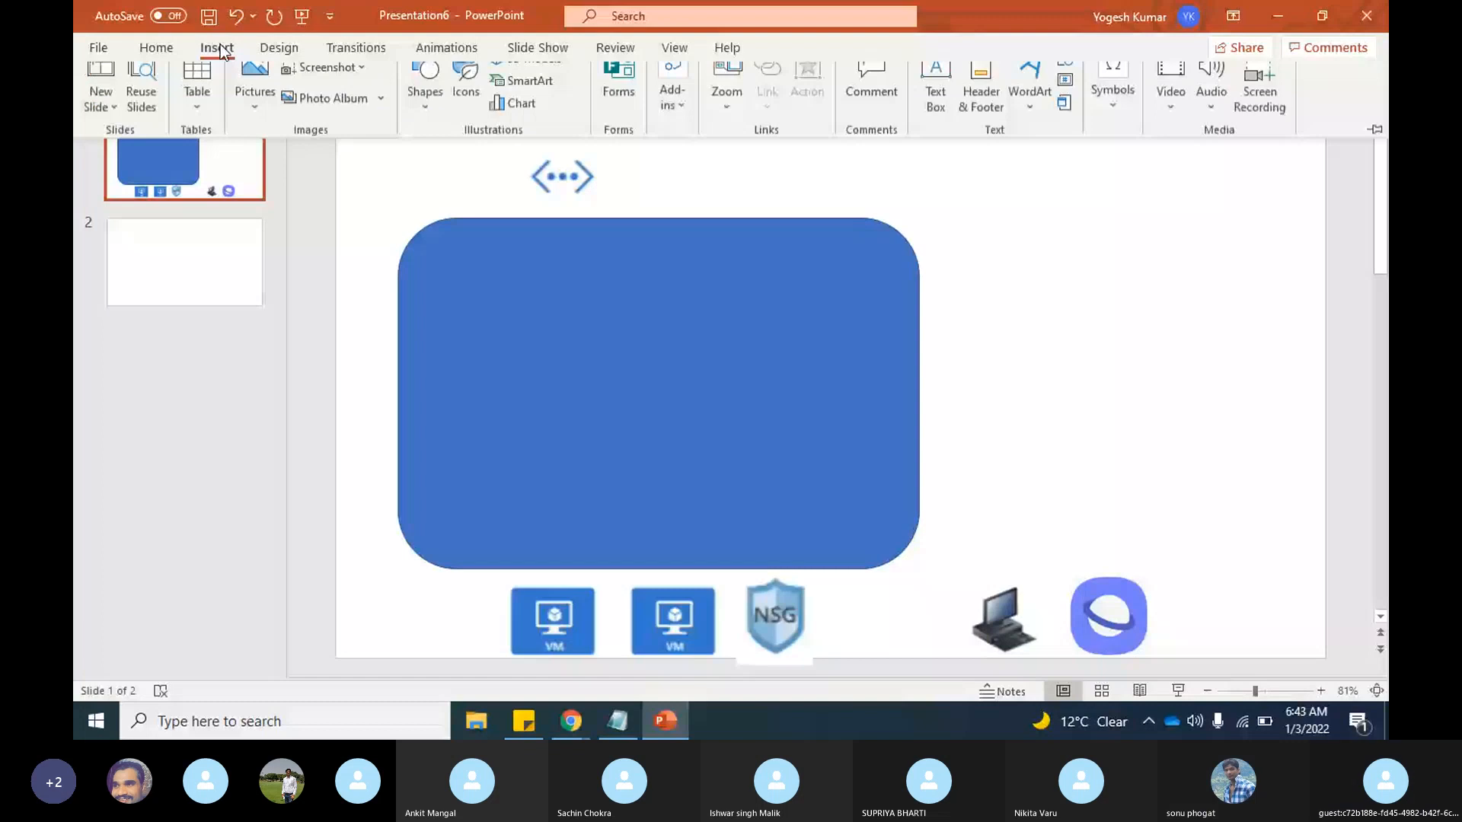
click(935, 90)
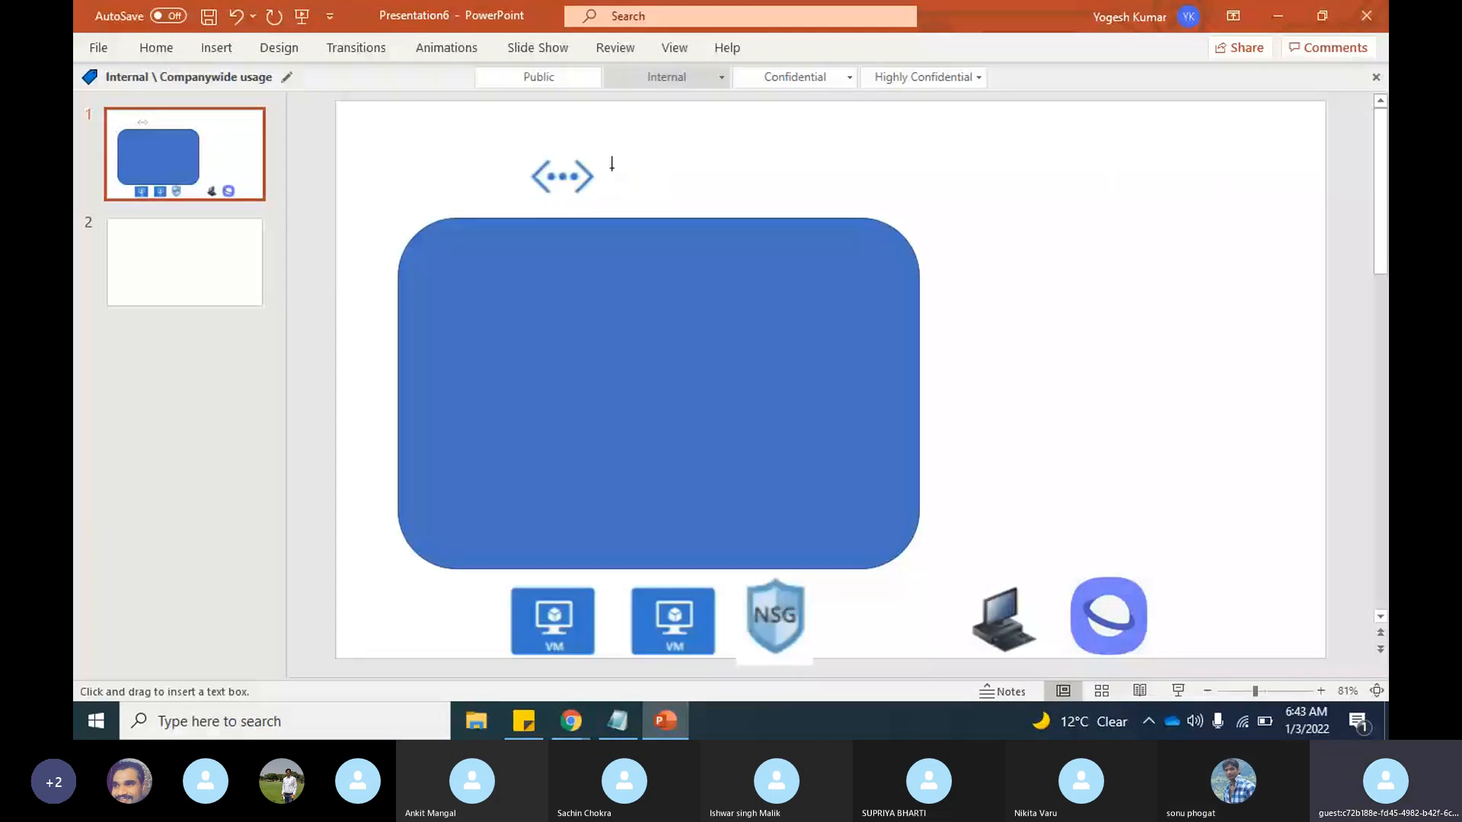
drag(601, 161, 737, 192)
text(VNET)
click(1063, 204)
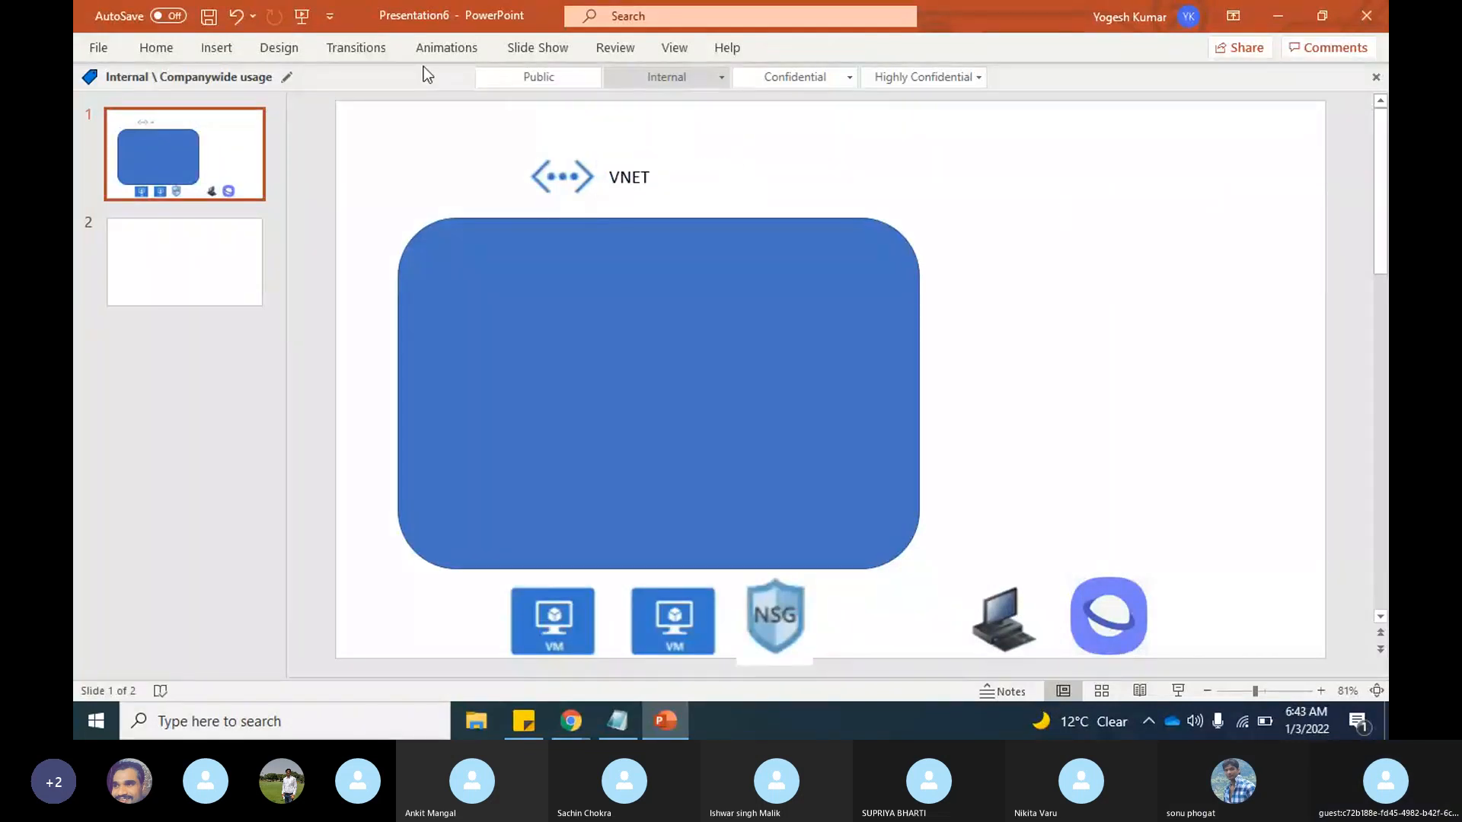
Step: Draw a smaller rounded rectangle inside the left half of the large rounded rectangle
click(216, 49)
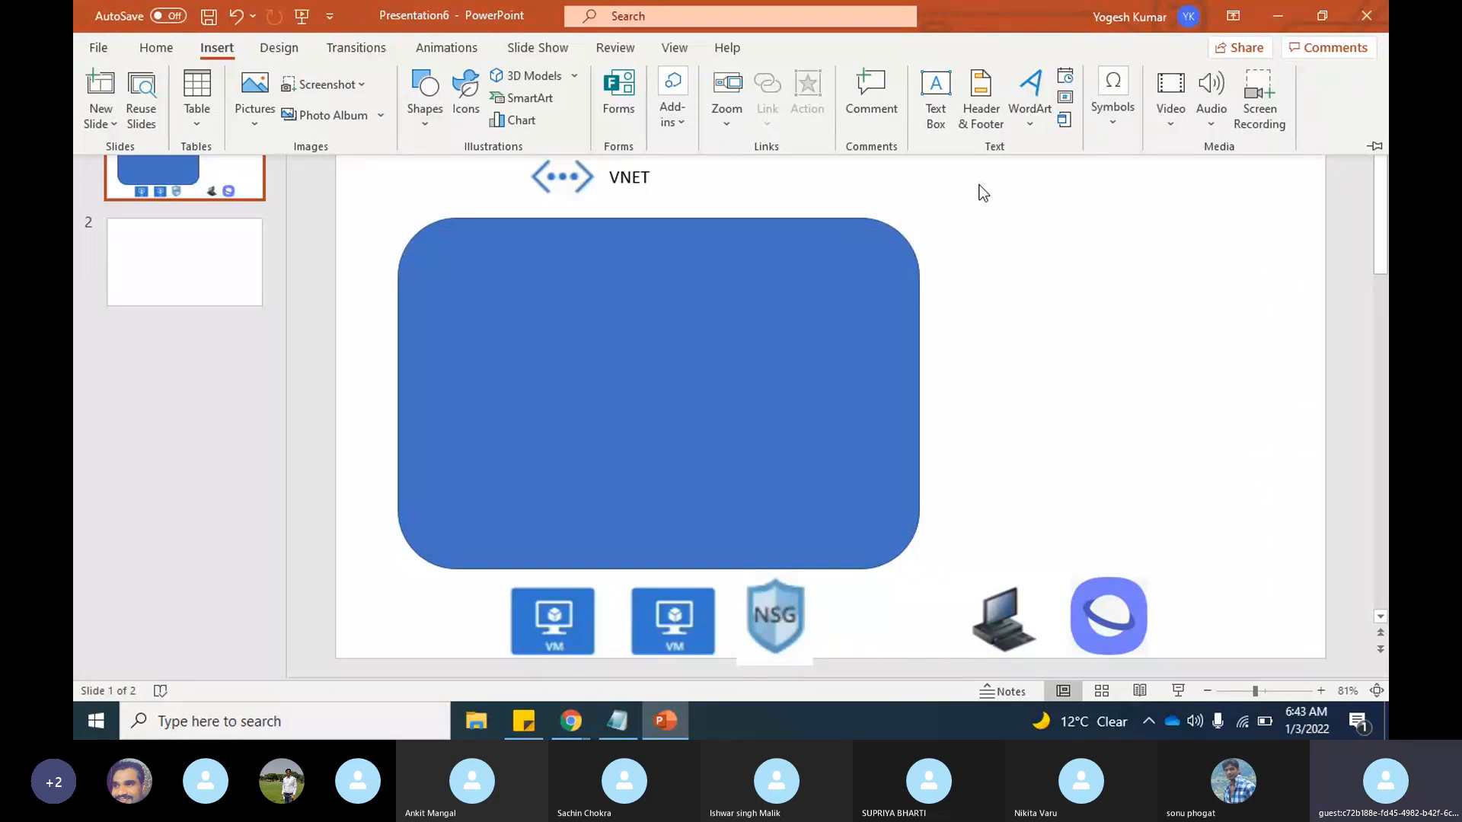
click(431, 125)
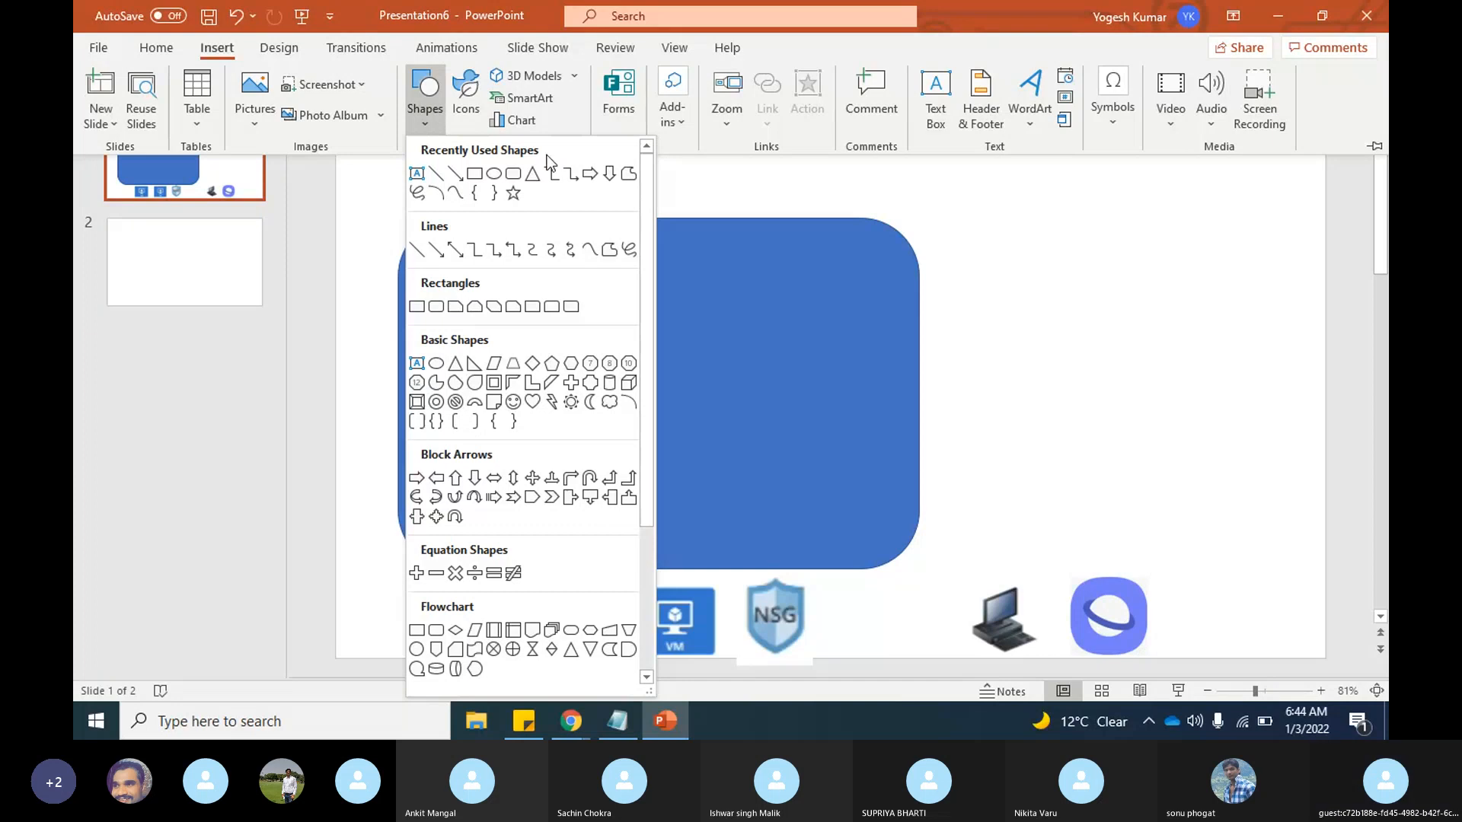
click(514, 174)
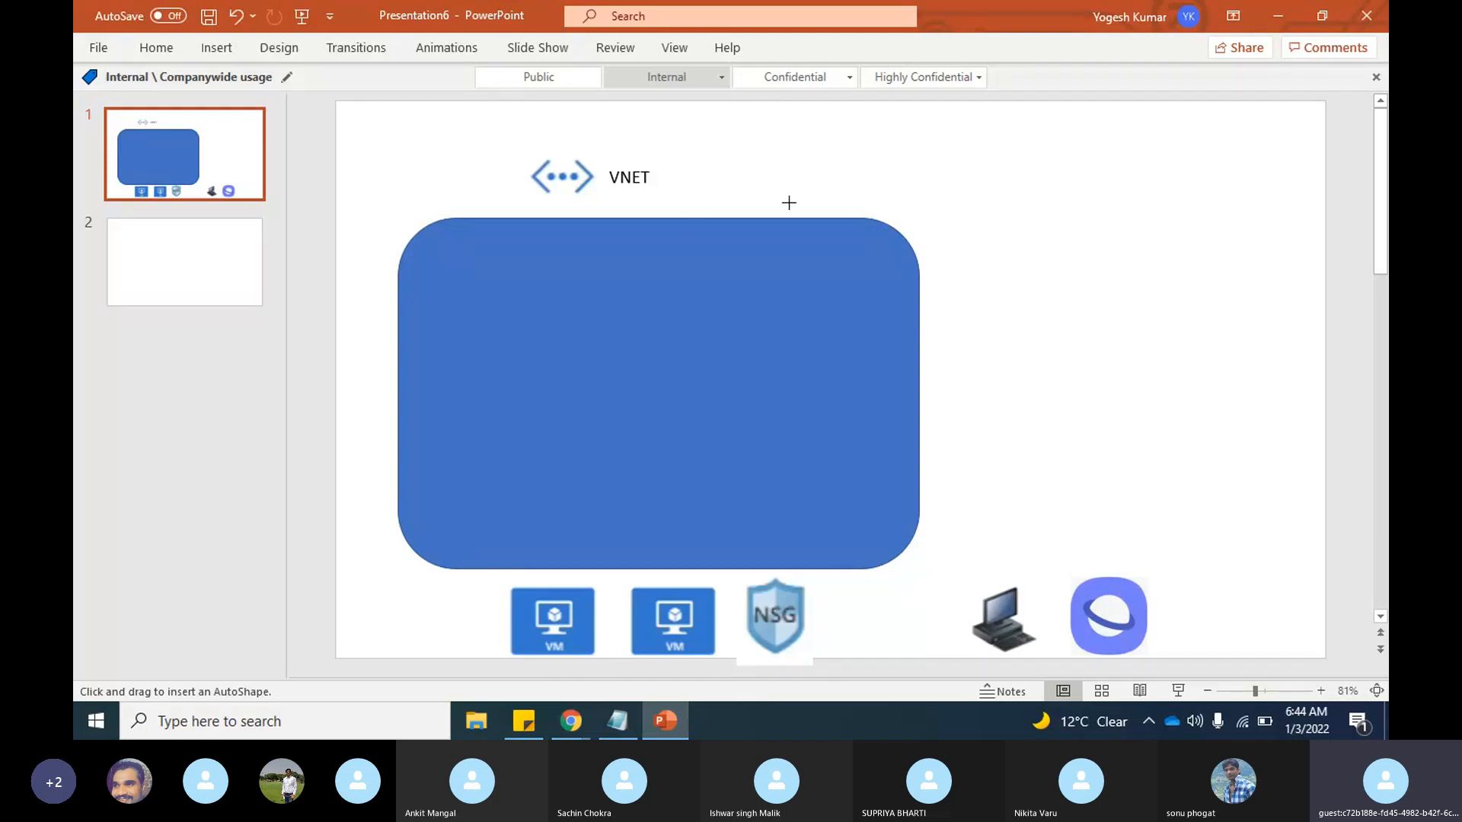
drag(449, 253, 685, 527)
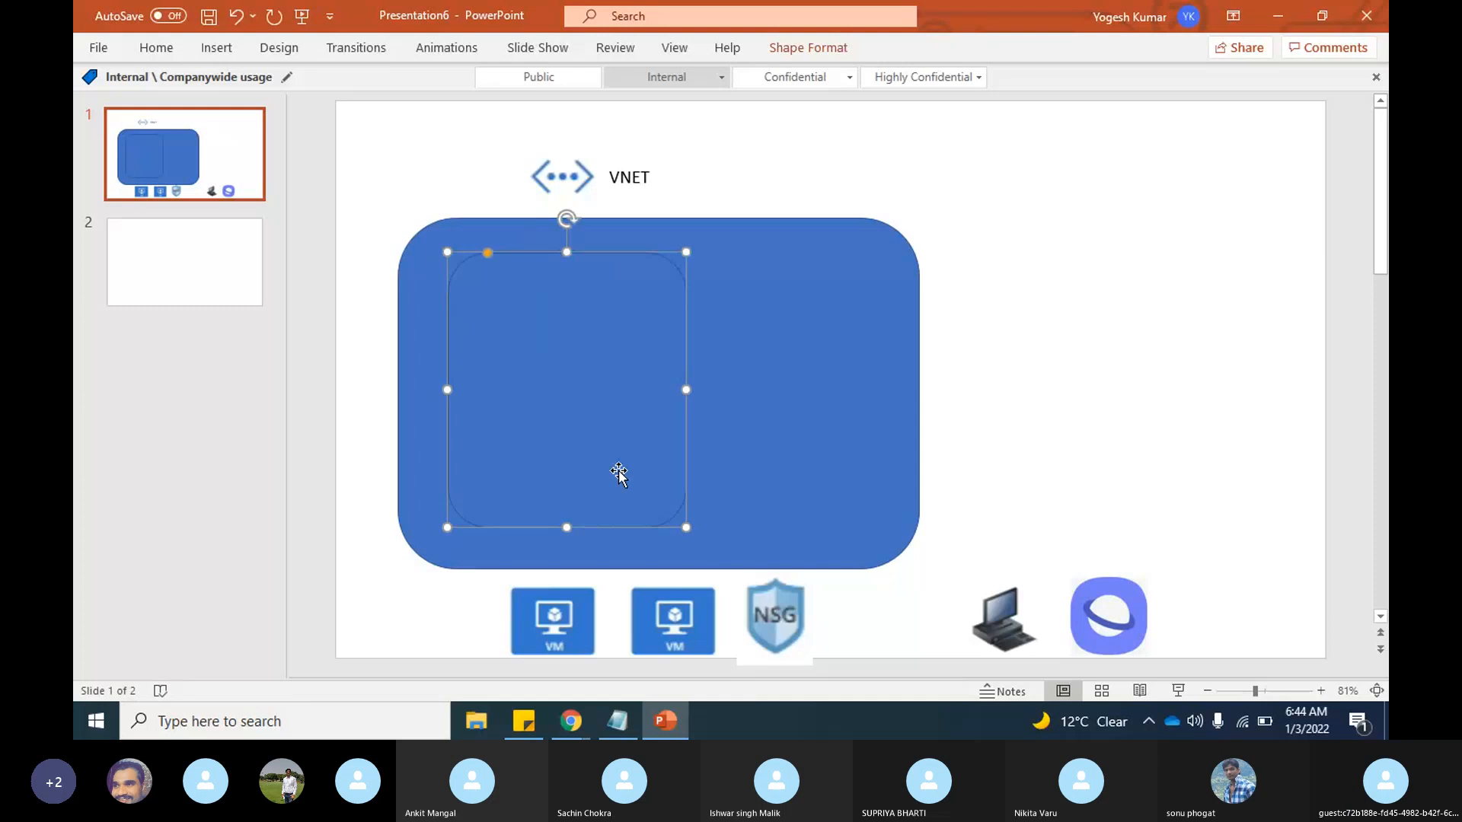
Step: Fill the inner rounded rectangle with light blue and enlarge it slightly from its lower-right corner
right_click(481, 363)
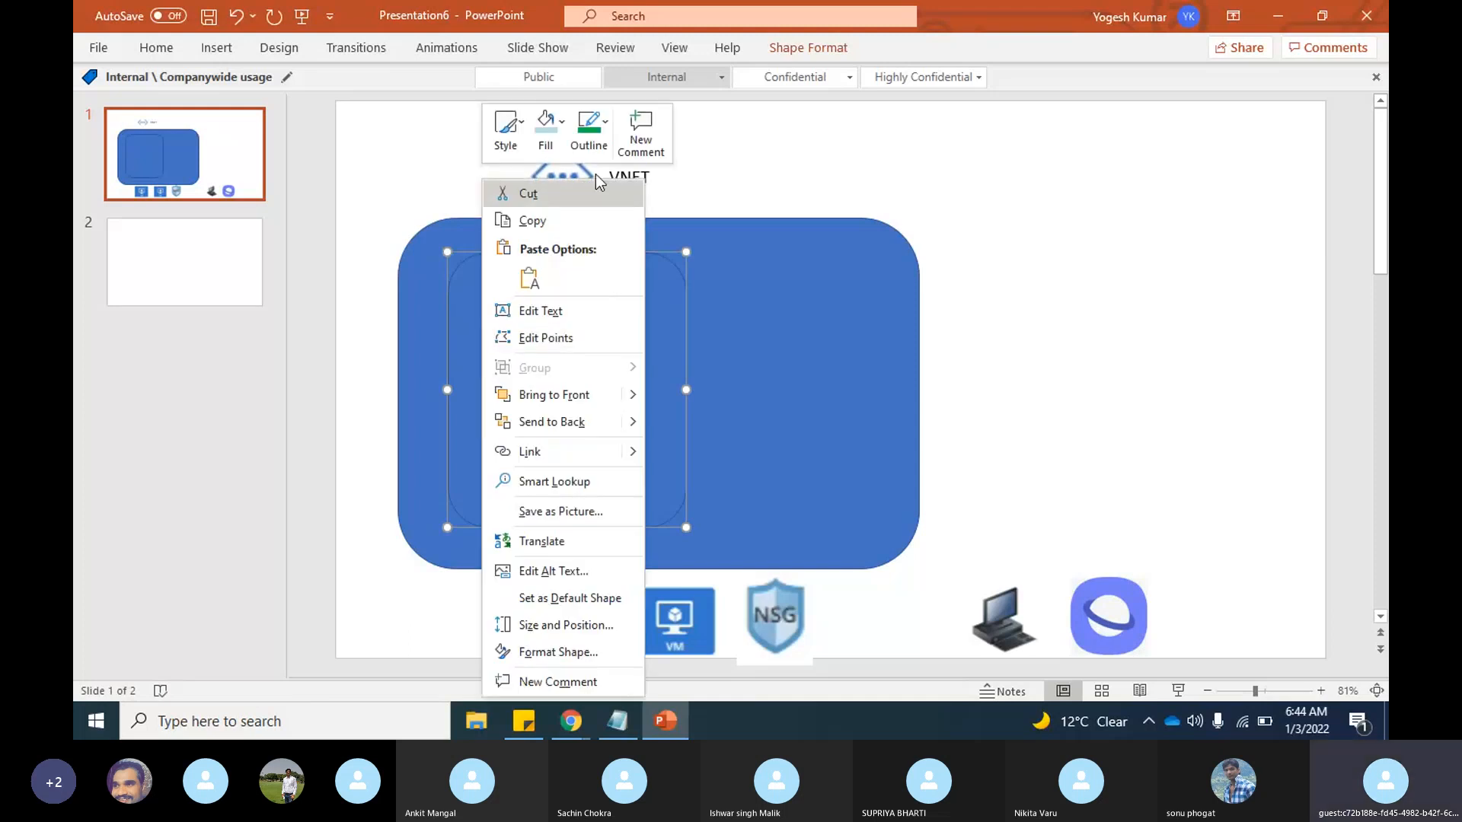
click(545, 128)
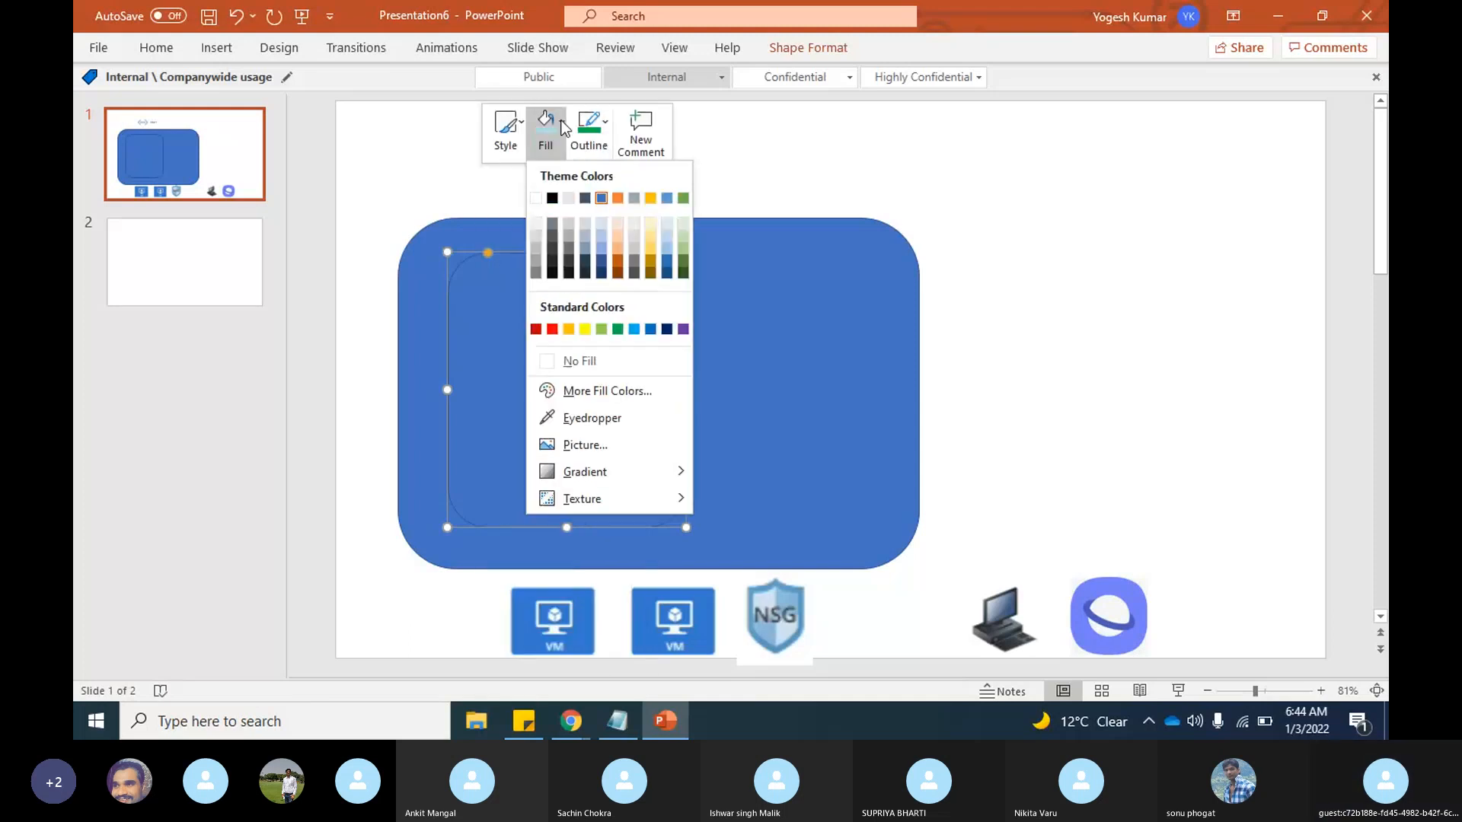
click(660, 248)
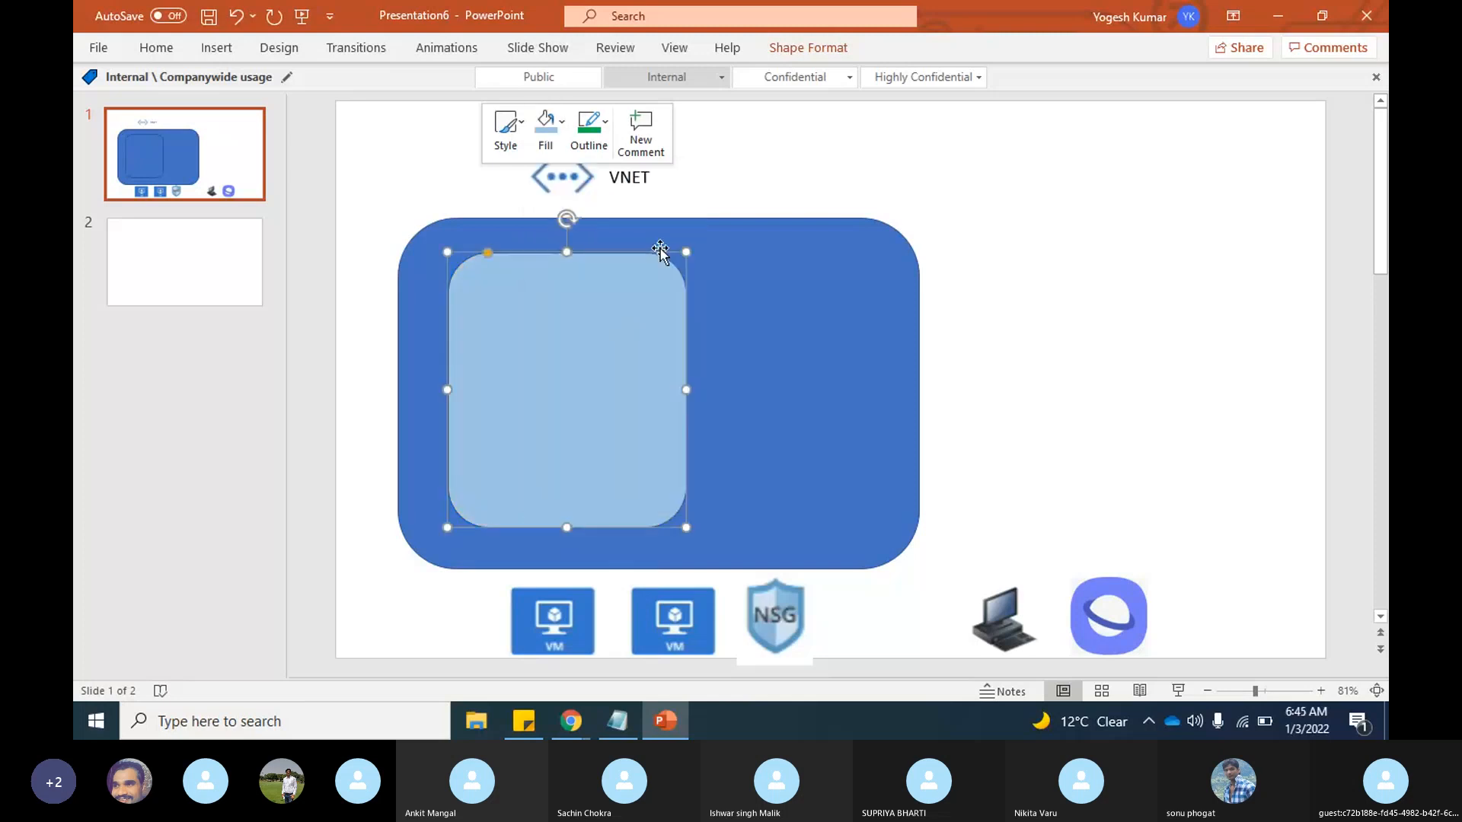
click(1124, 408)
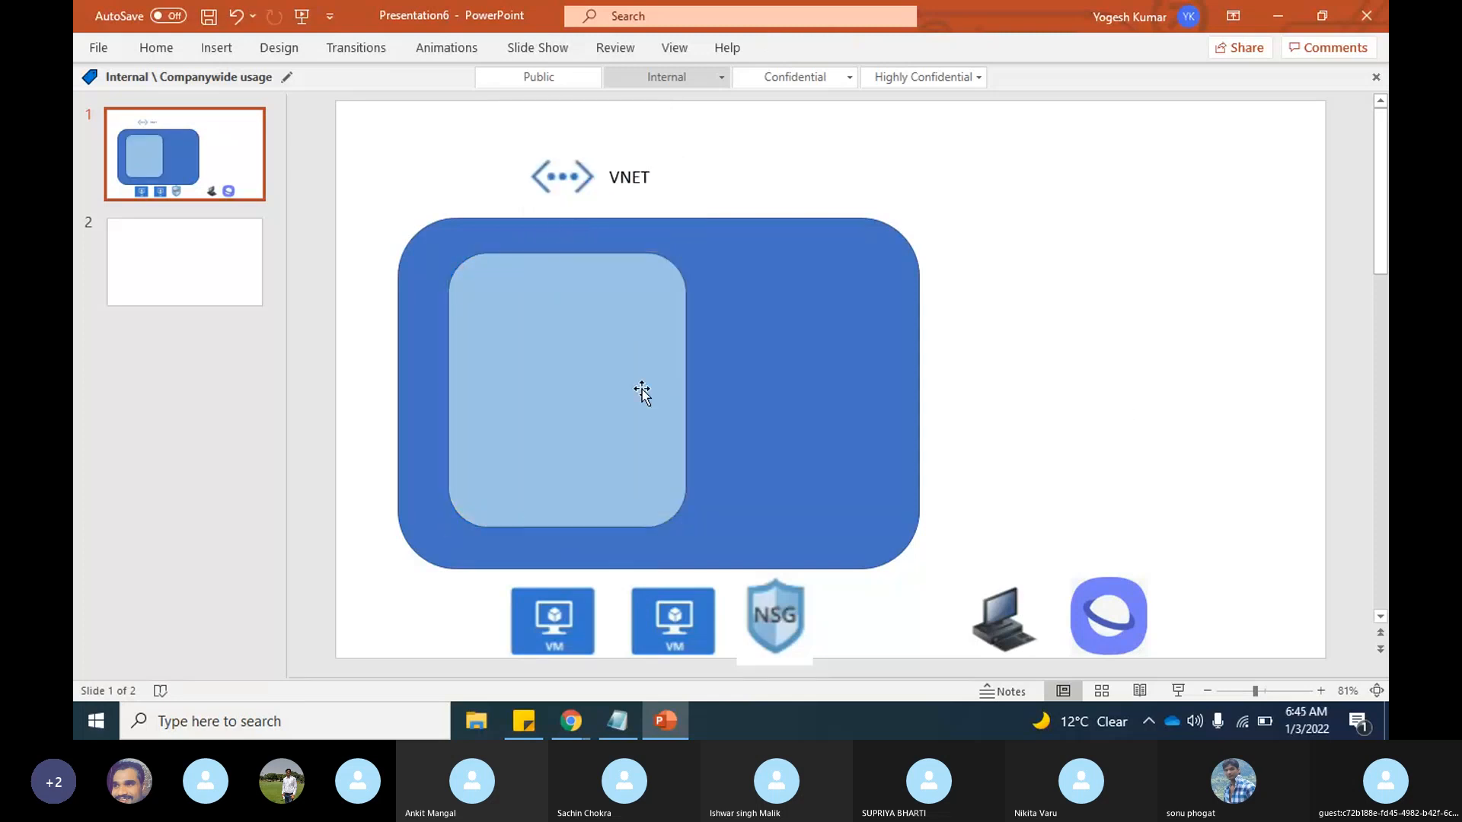
click(642, 392)
mouse_move(686, 527)
mouse_down()
mouse_move(568, 444)
mouse_move(571, 431)
mouse_move(653, 523)
mouse_move(750, 550)
mouse_move(687, 533)
mouse_up()
click(1184, 442)
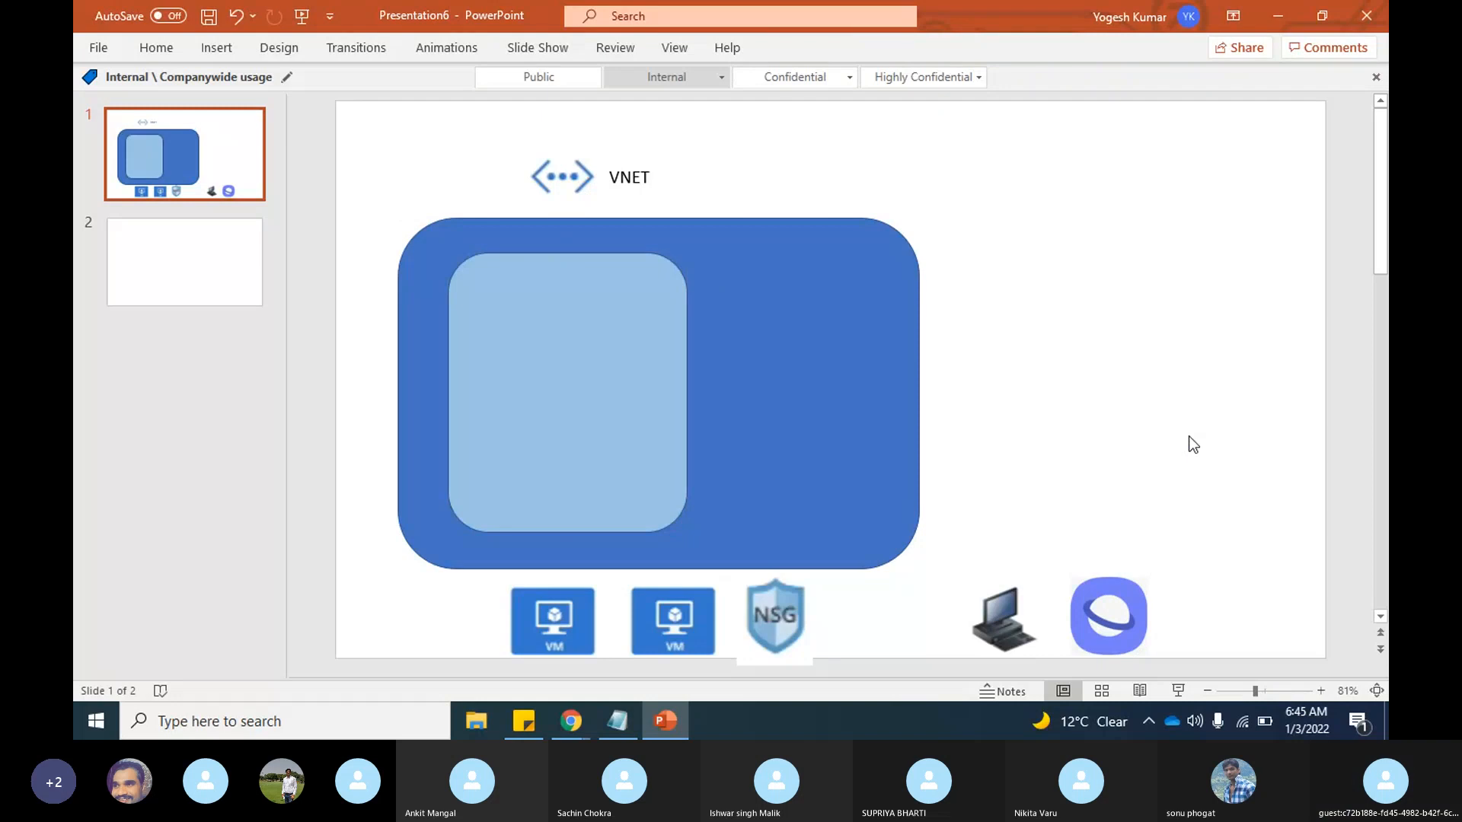
Step: Add a "Subnet" text label along the top edge of the light blue rectangle
click(217, 48)
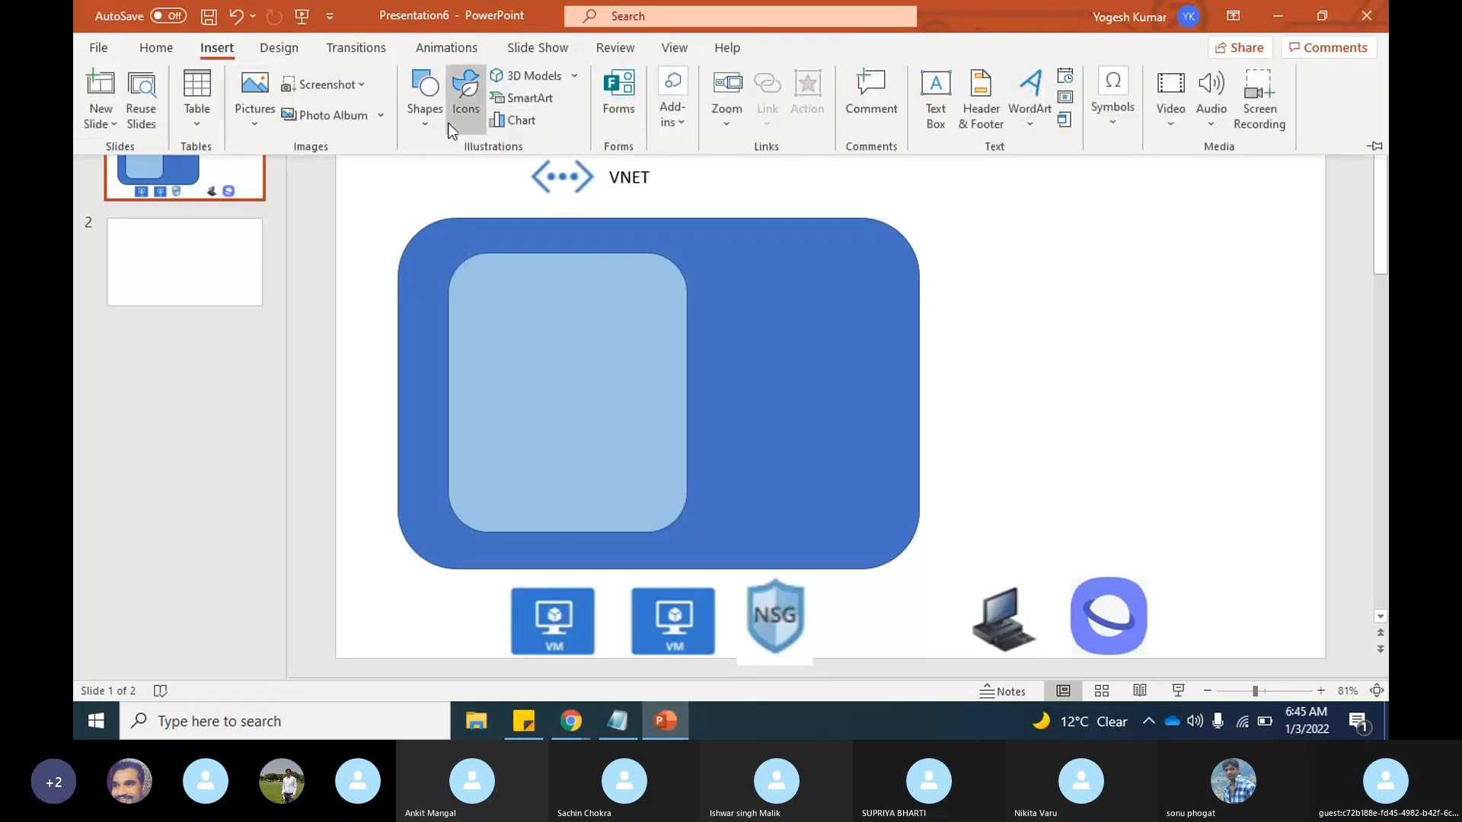
click(935, 99)
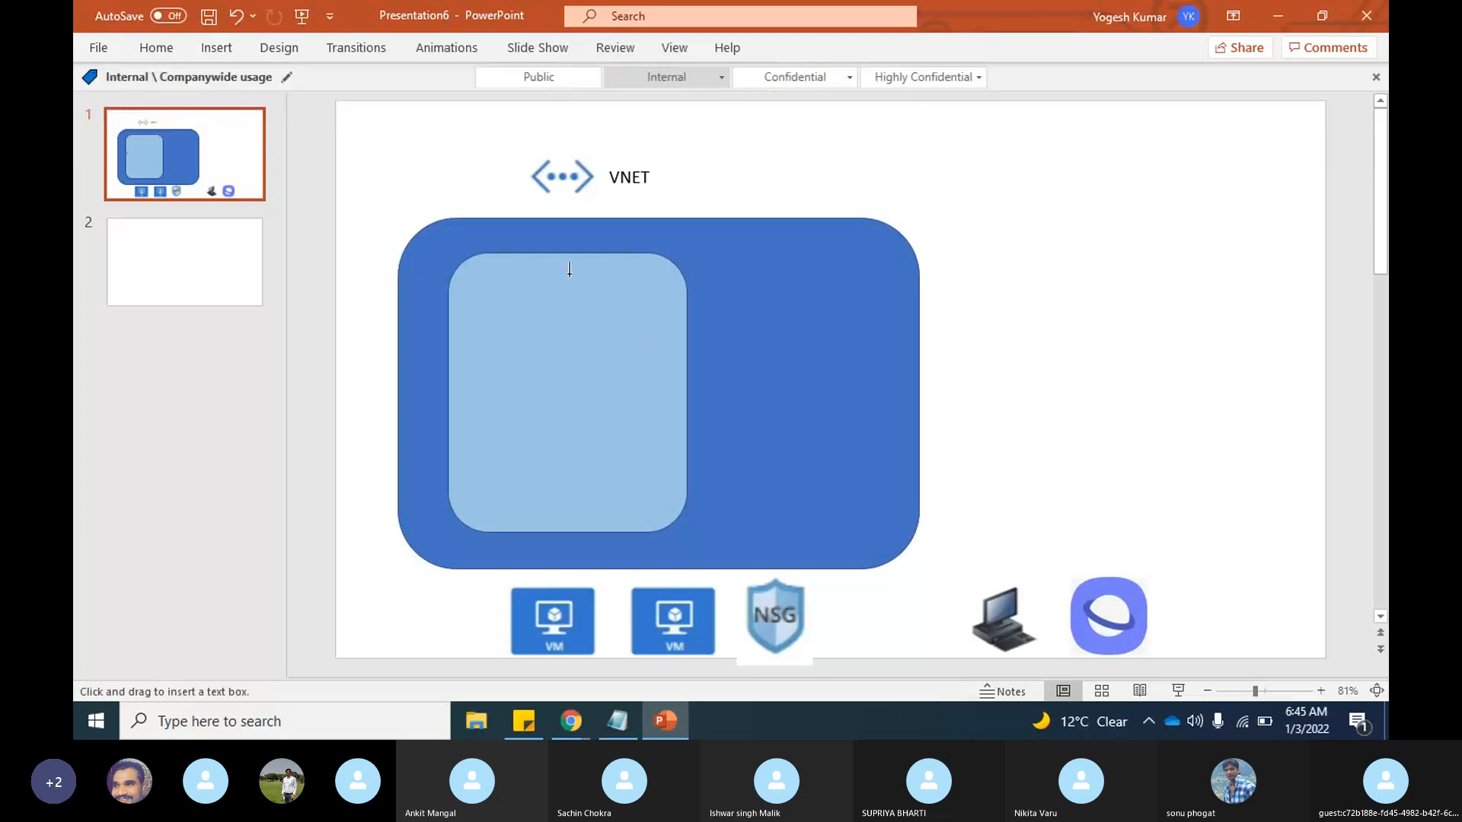
drag(482, 276, 525, 281)
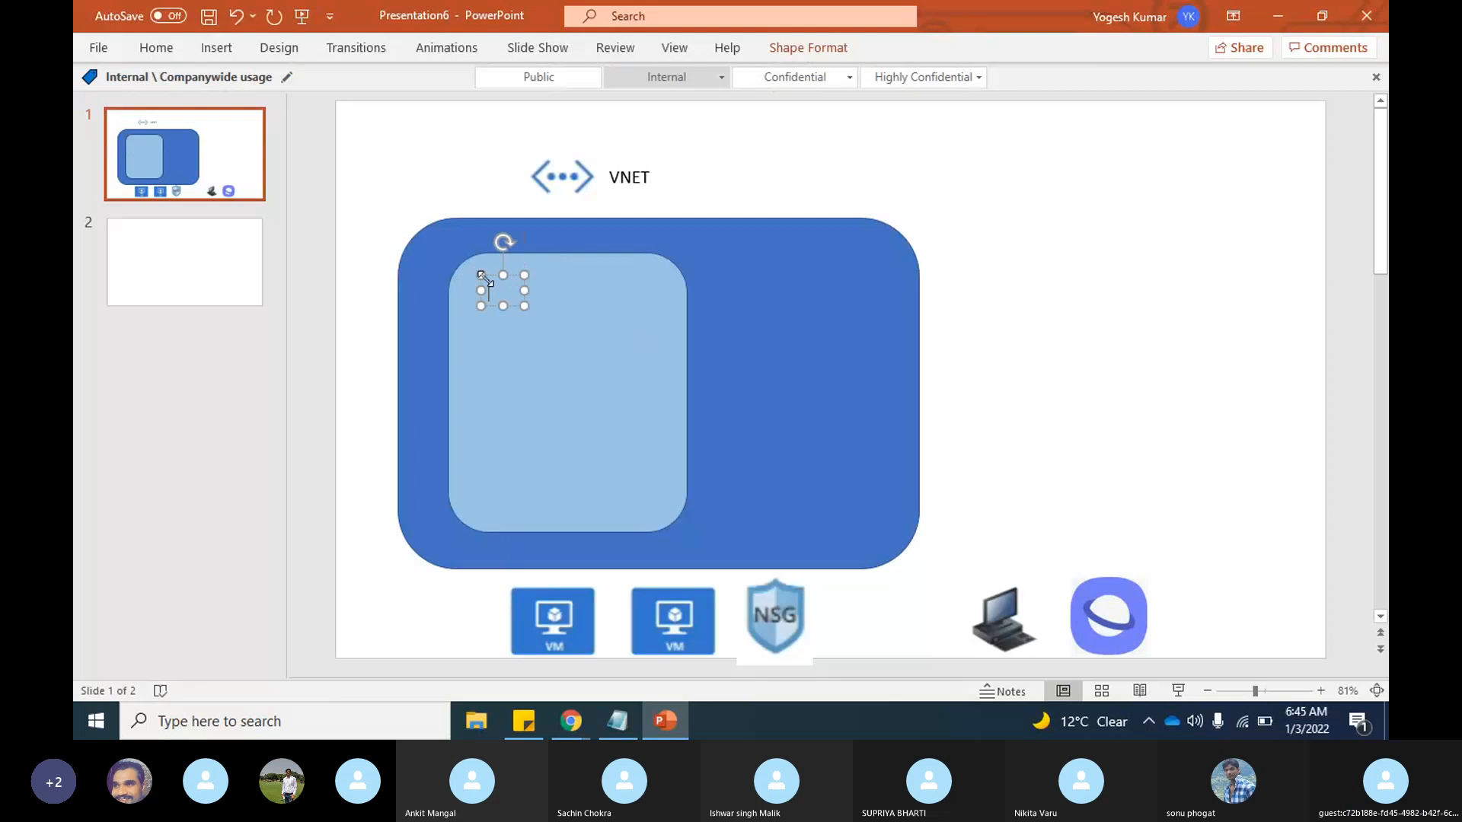
drag(482, 280, 514, 272)
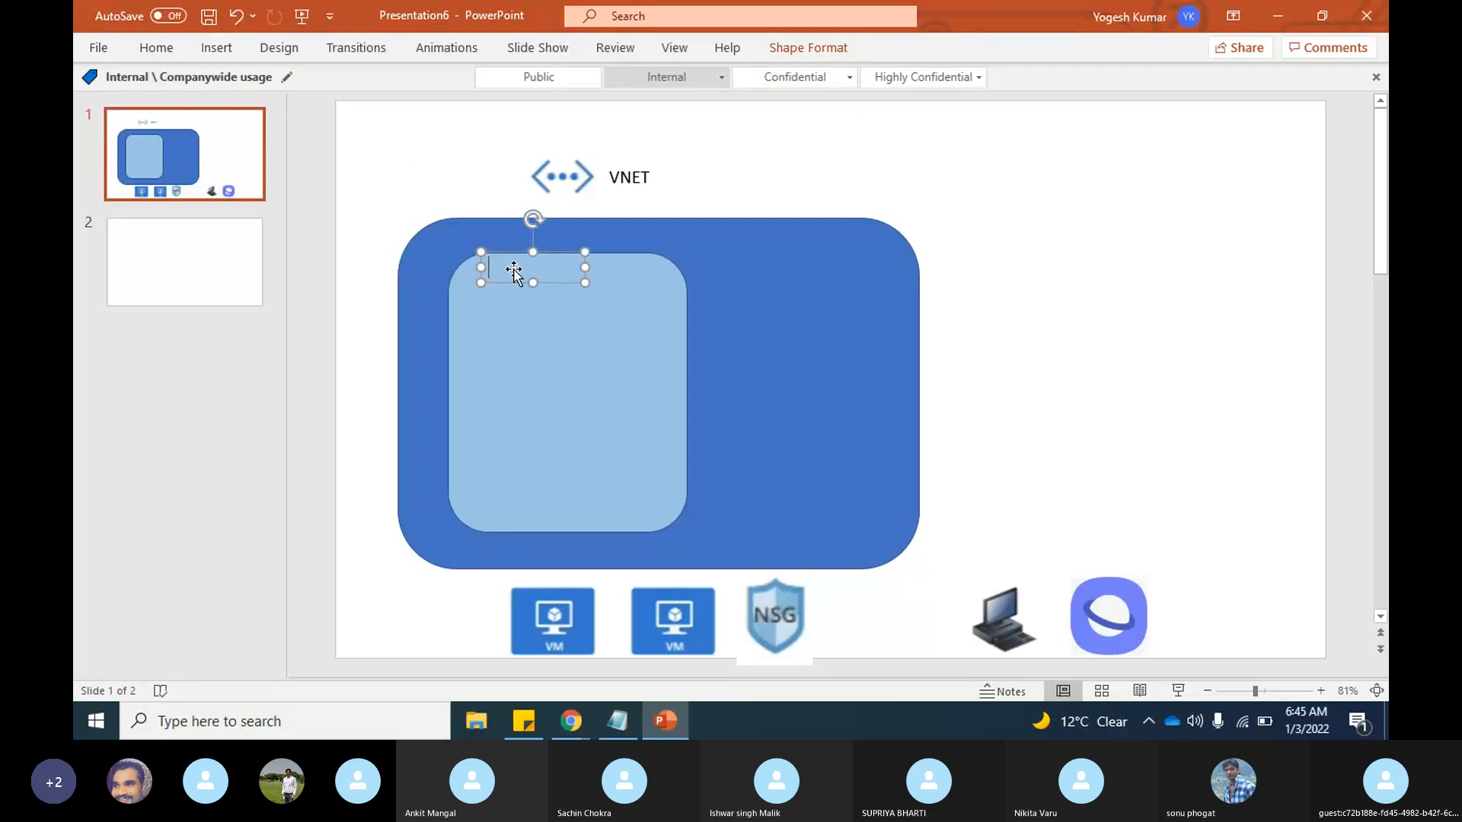
text(Subnet)
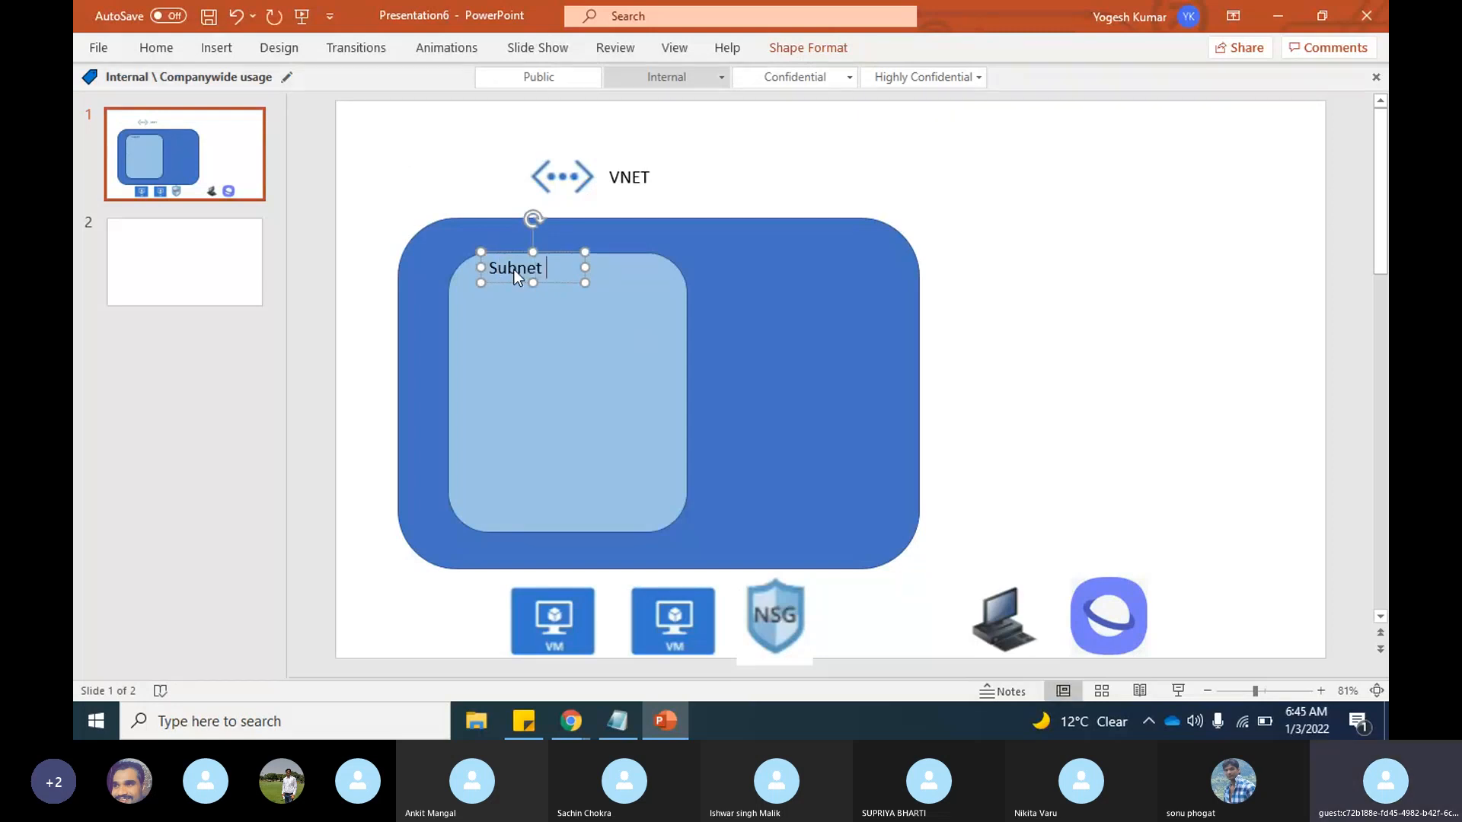
click(821, 174)
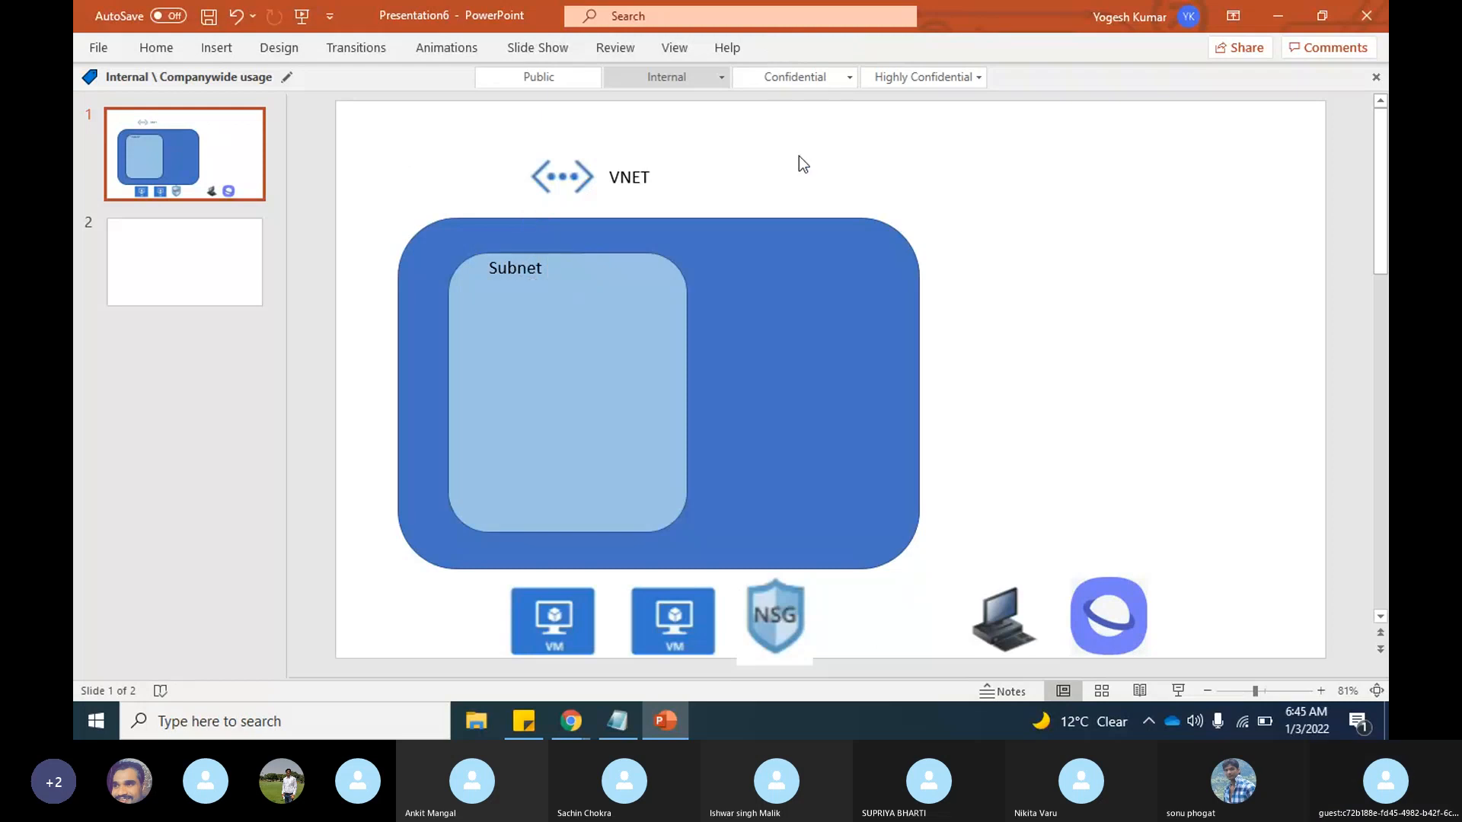
Step: Add a text box with the address range "10.0.0.0/20" to the right of the VNET label
click(218, 50)
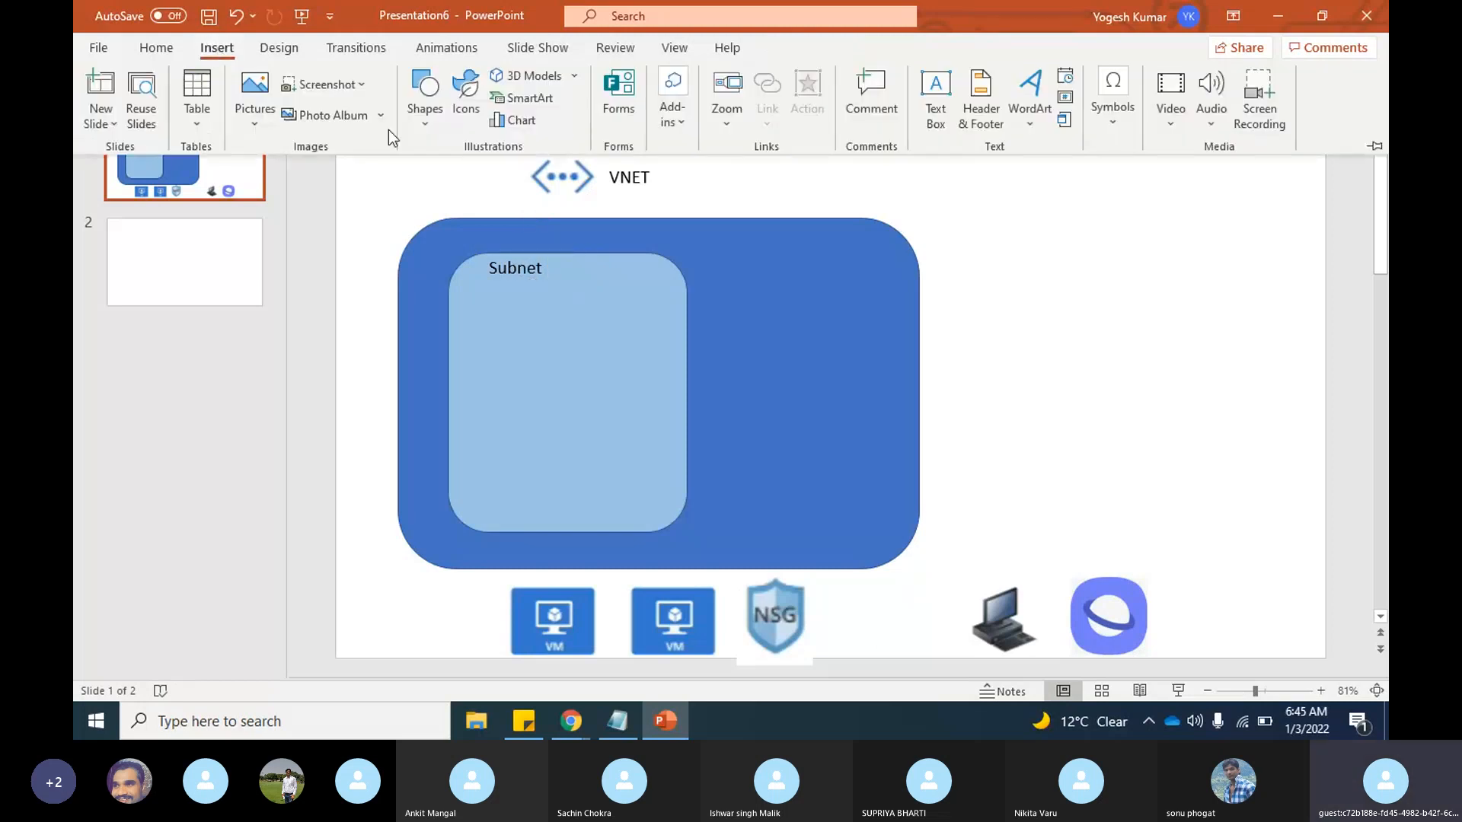
click(937, 93)
drag(658, 162, 831, 206)
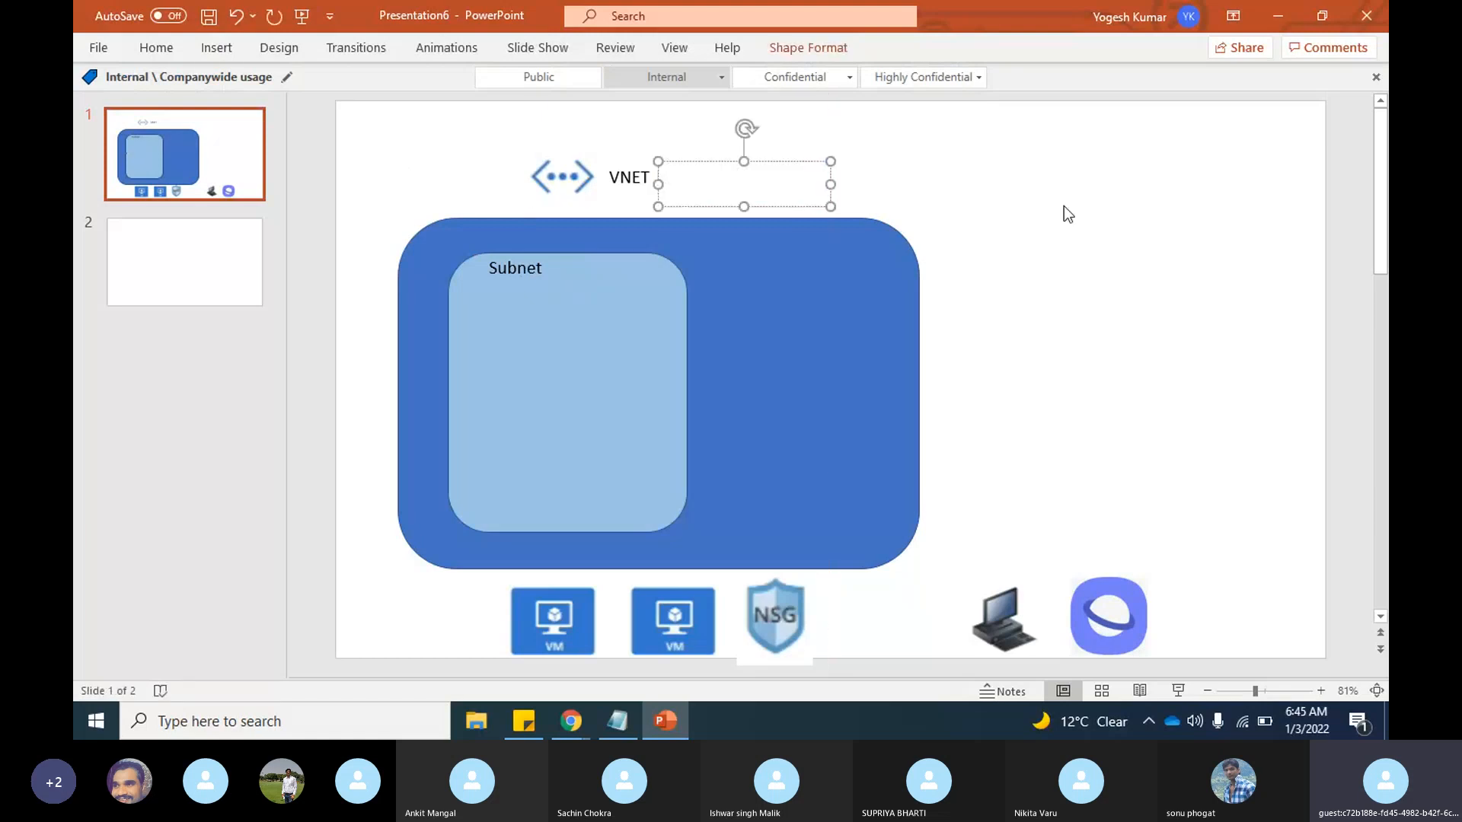
text(10.)
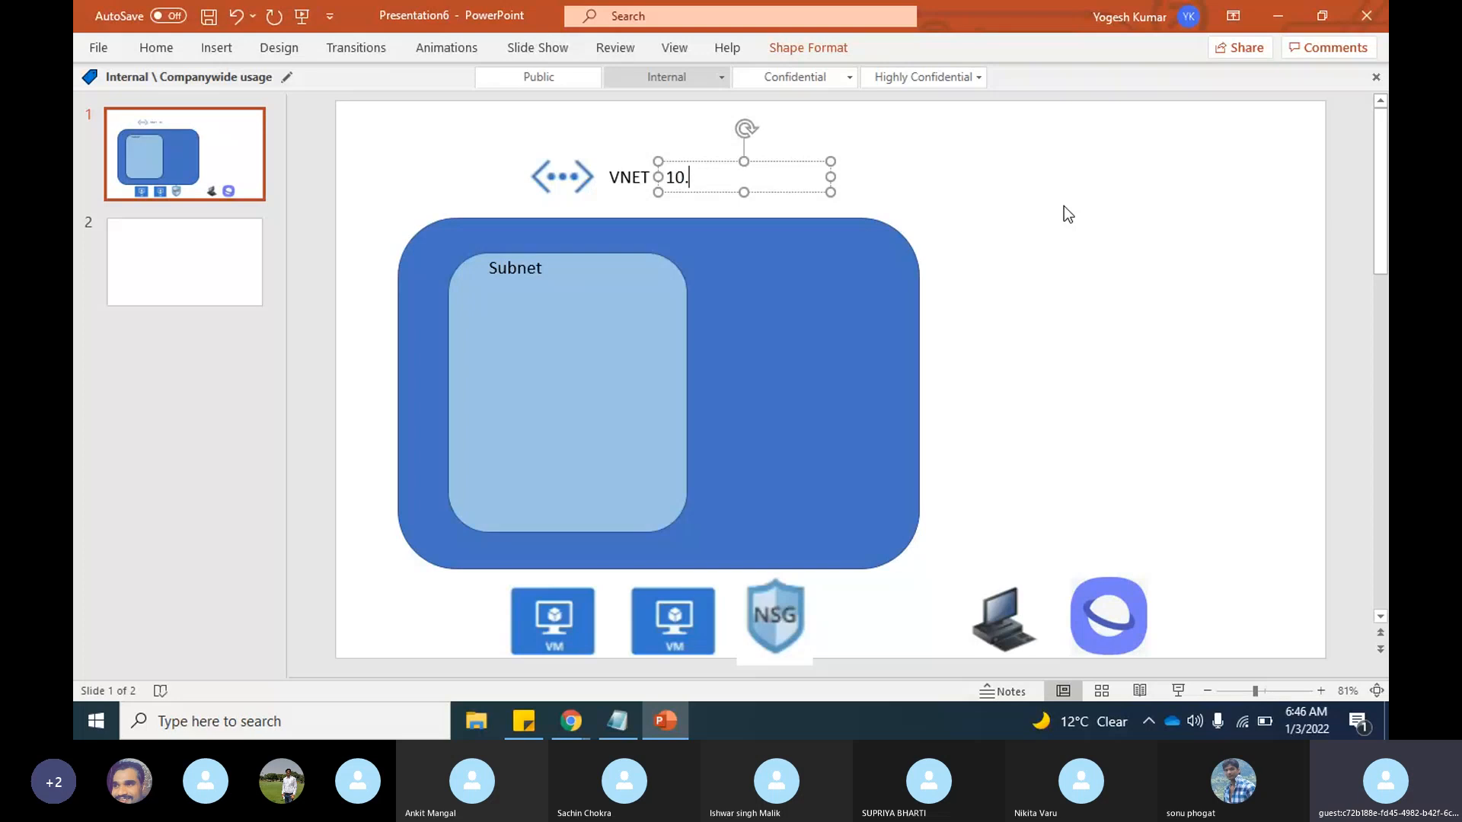
text(0.0.0/20)
click(1062, 209)
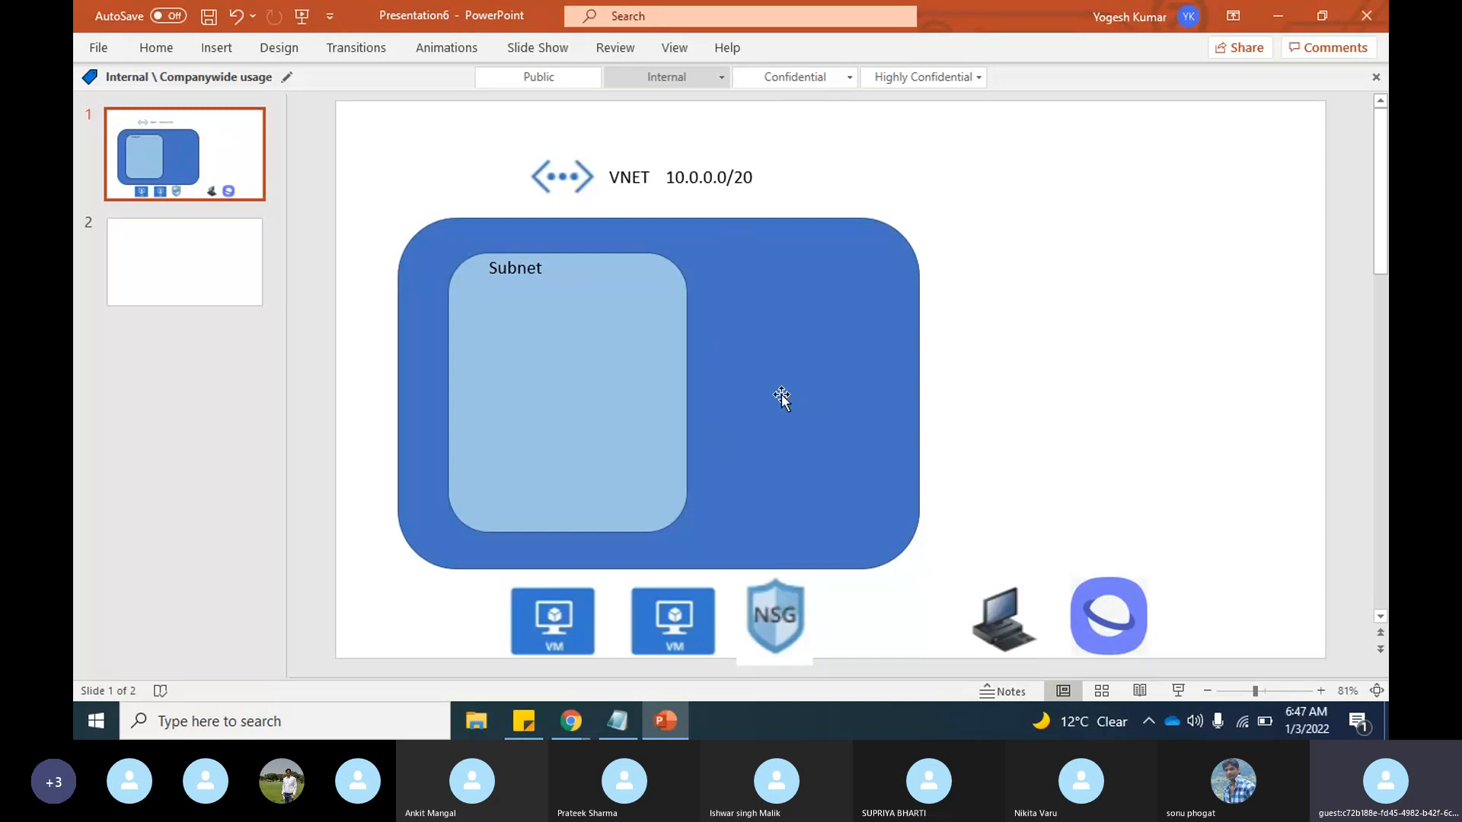
Step: Duplicate the light blue subnet rectangle and place a smaller copy in the upper-right part of the large blue rectangle
click(643, 388)
key(ctrl+c)
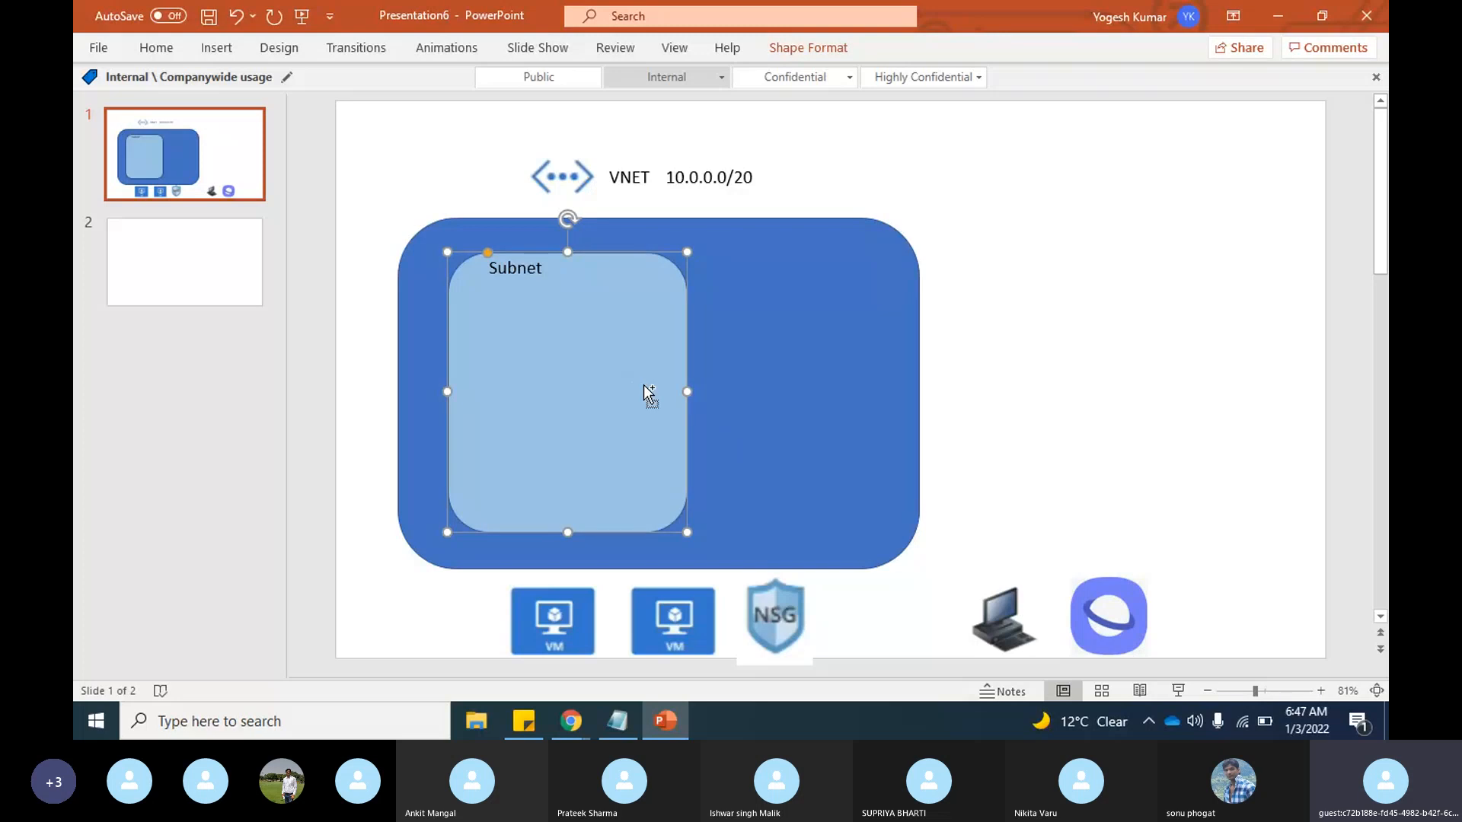
key(ctrl+v)
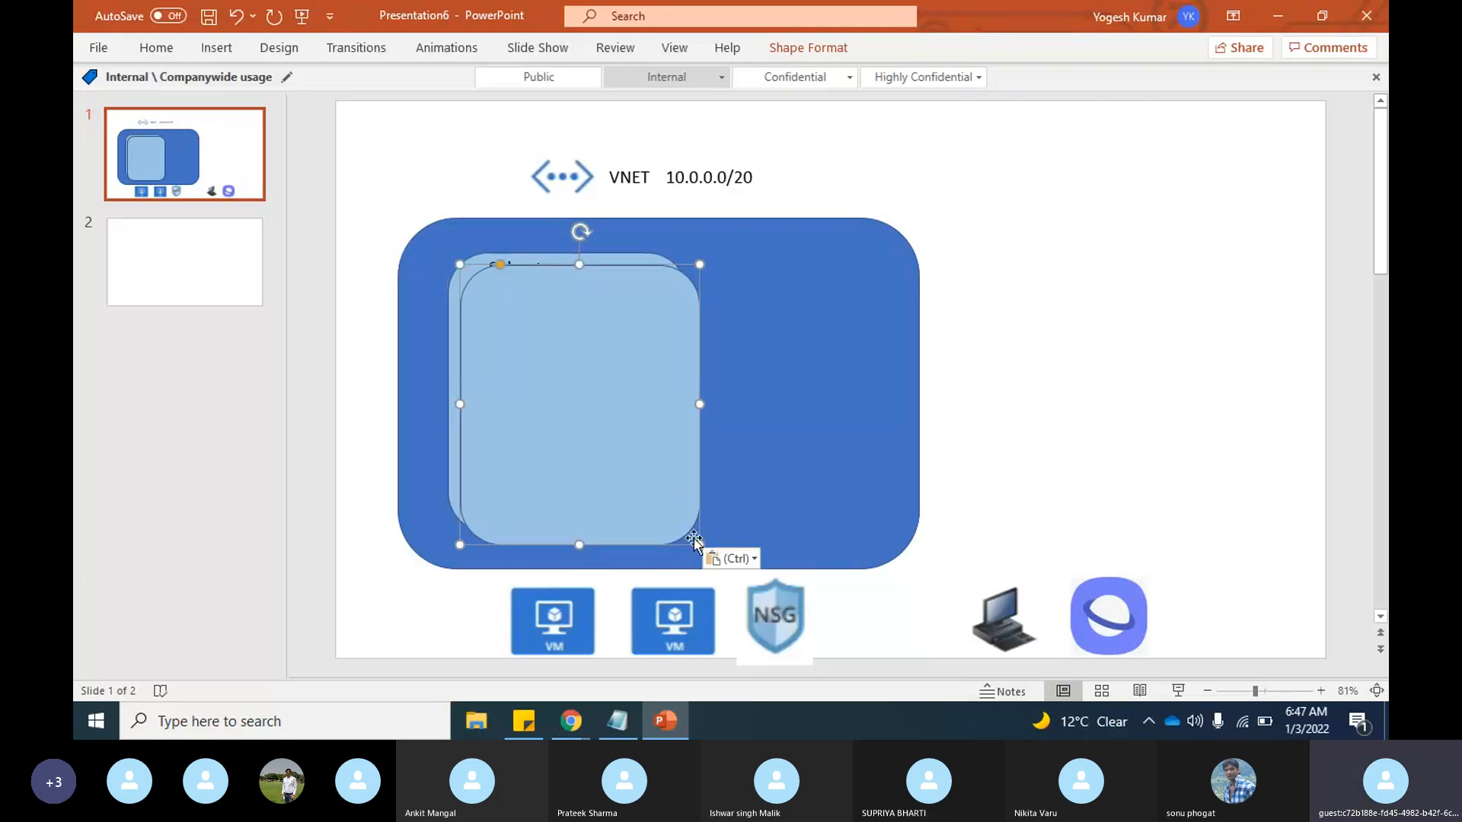
drag(699, 546, 556, 368)
drag(506, 326, 858, 313)
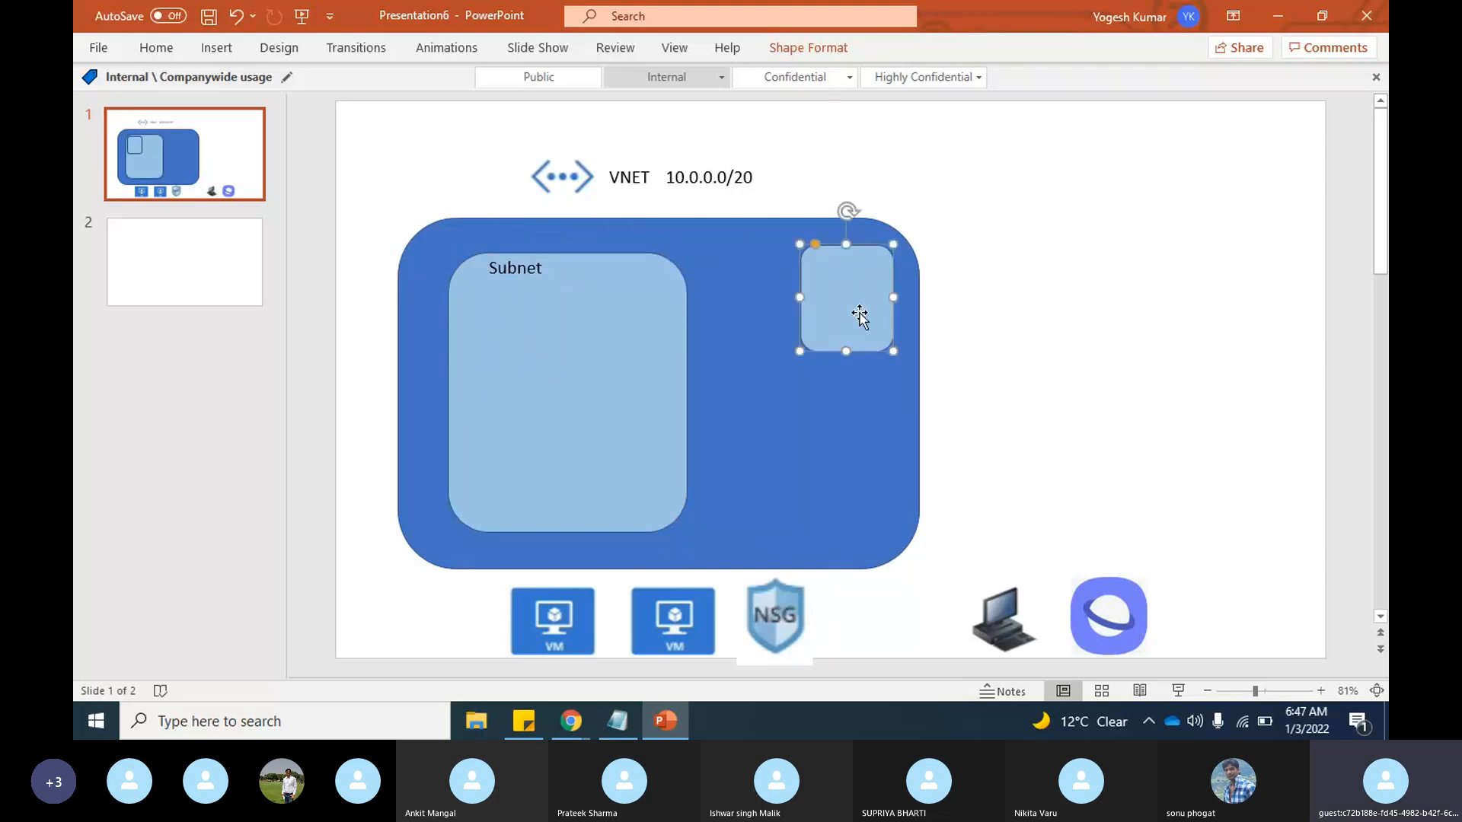
drag(799, 353, 744, 399)
click(939, 402)
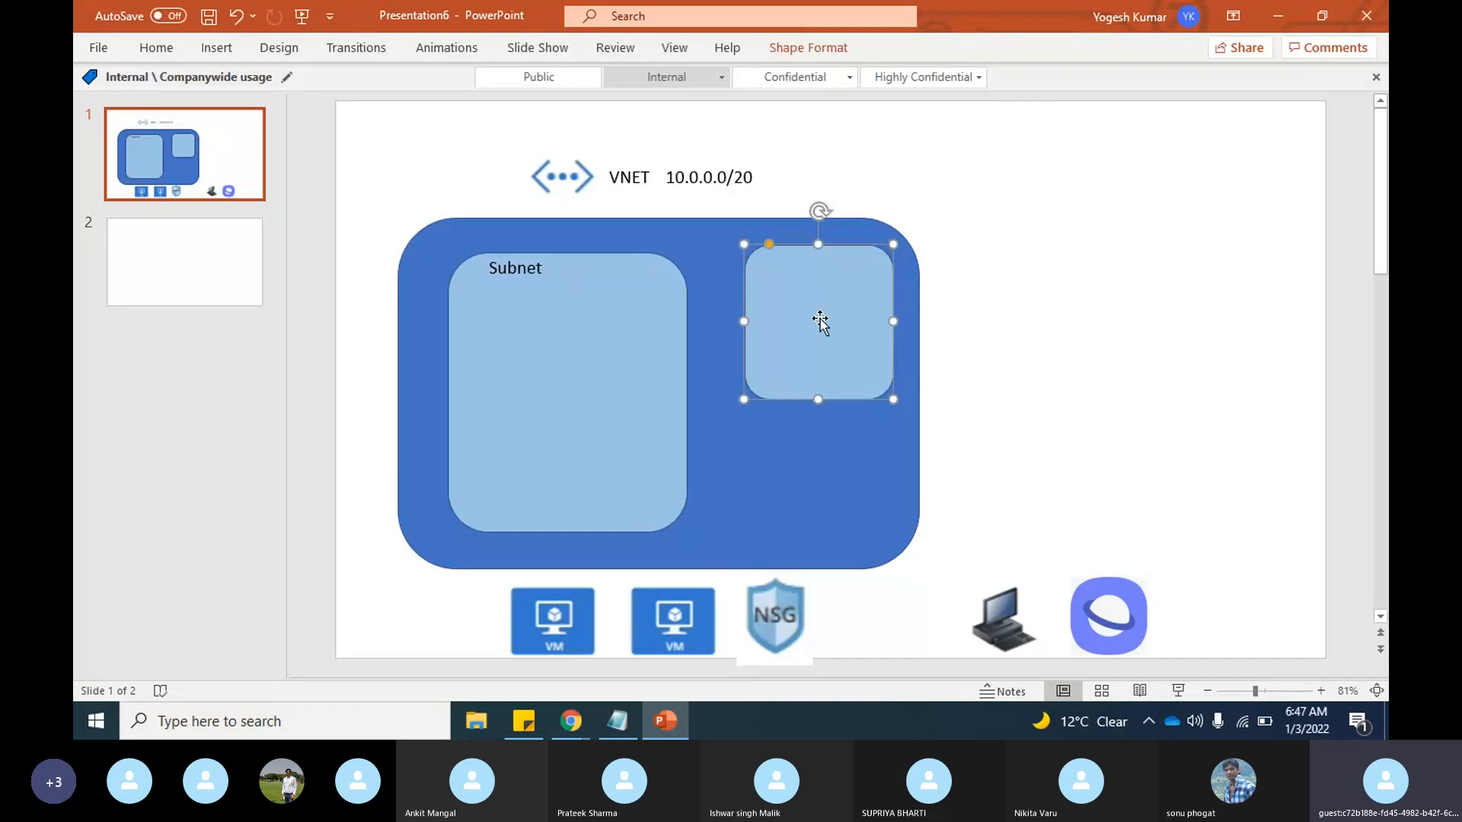
drag(819, 320, 822, 329)
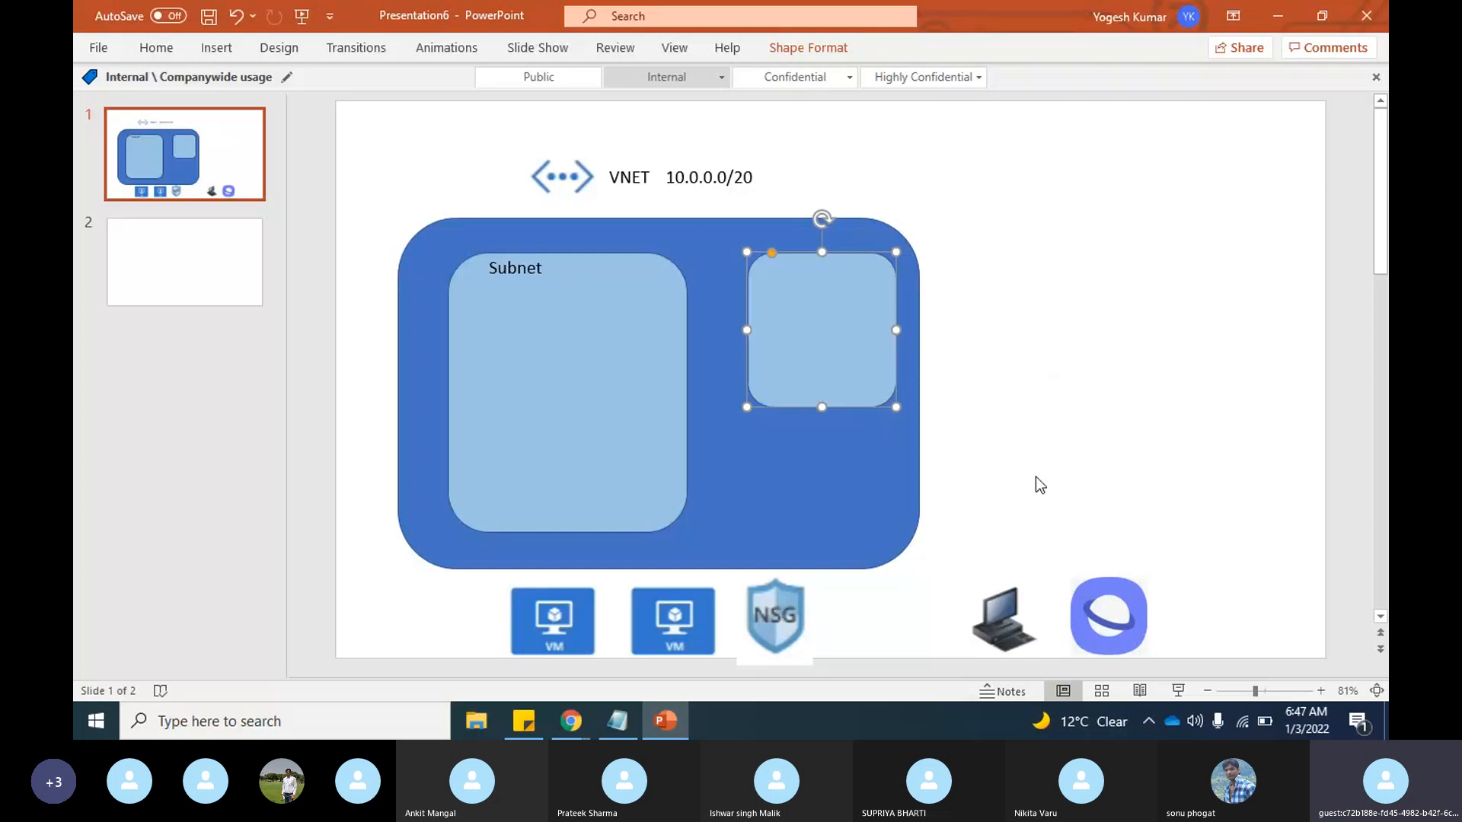
Step: Duplicate the "Subnet" label and place the copy along the top edge of the smaller light blue rectangle
click(828, 514)
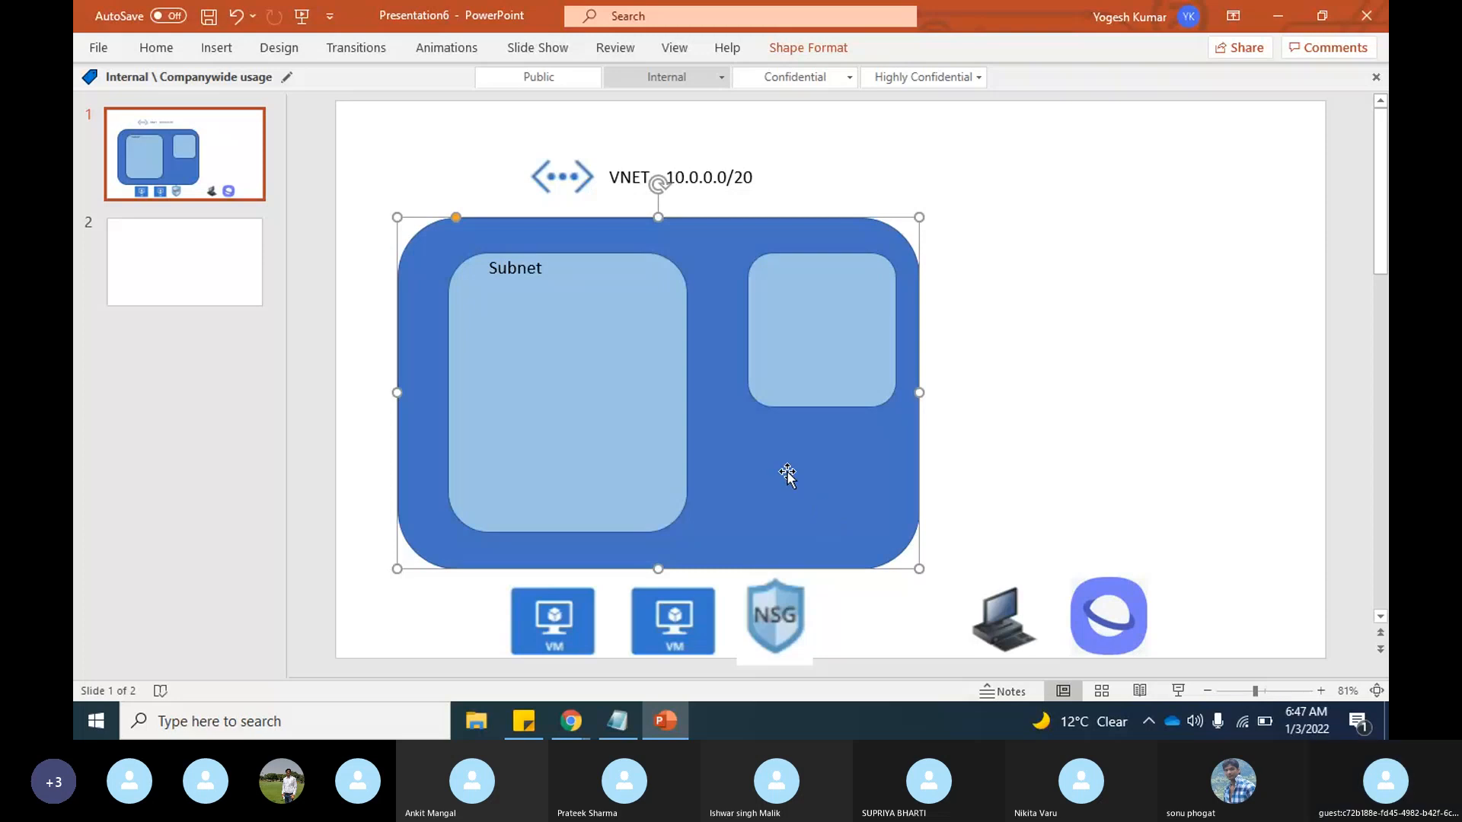
click(515, 268)
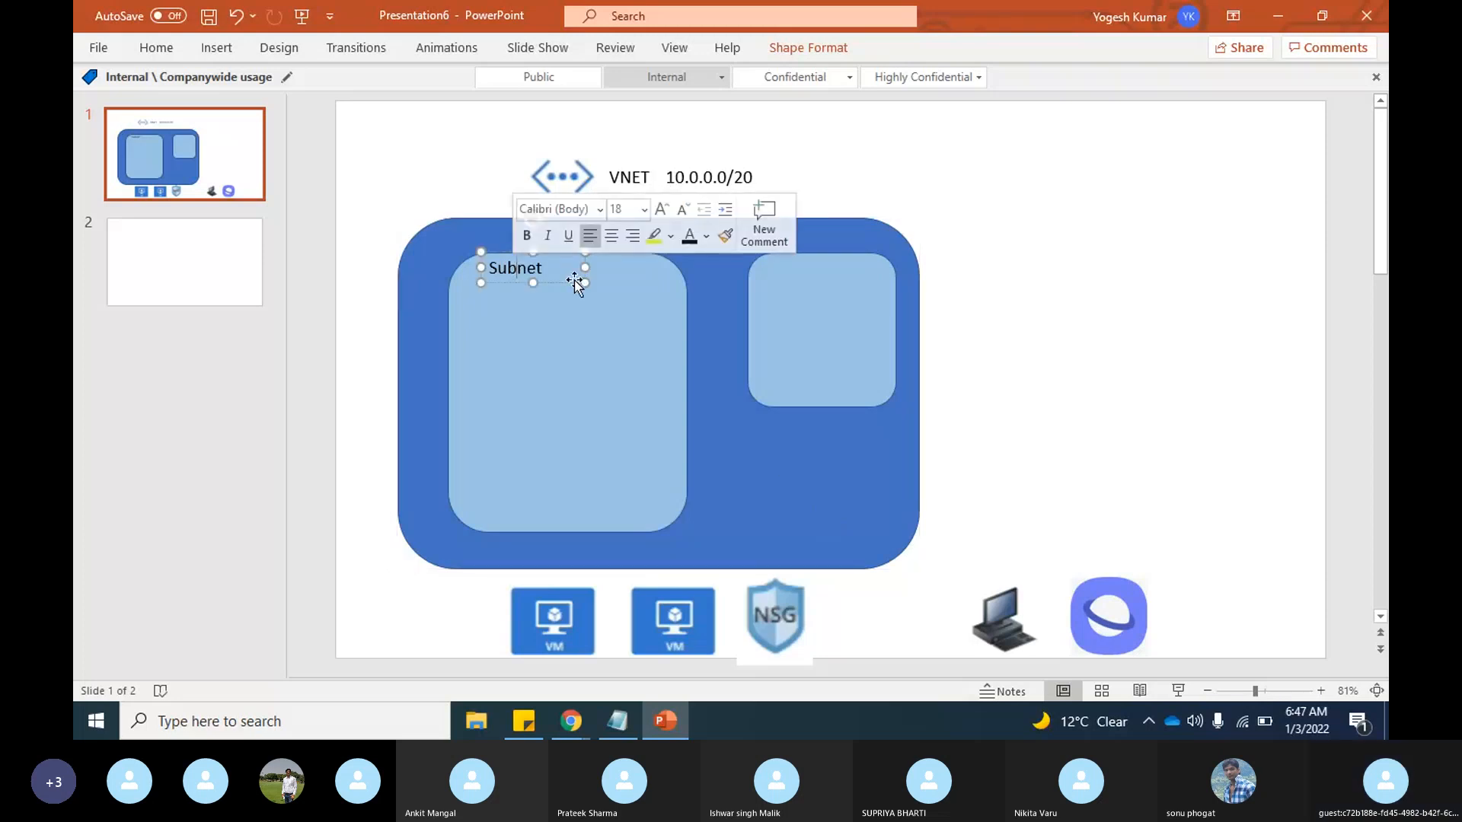
key(ctrl+c)
key(ctrl+v)
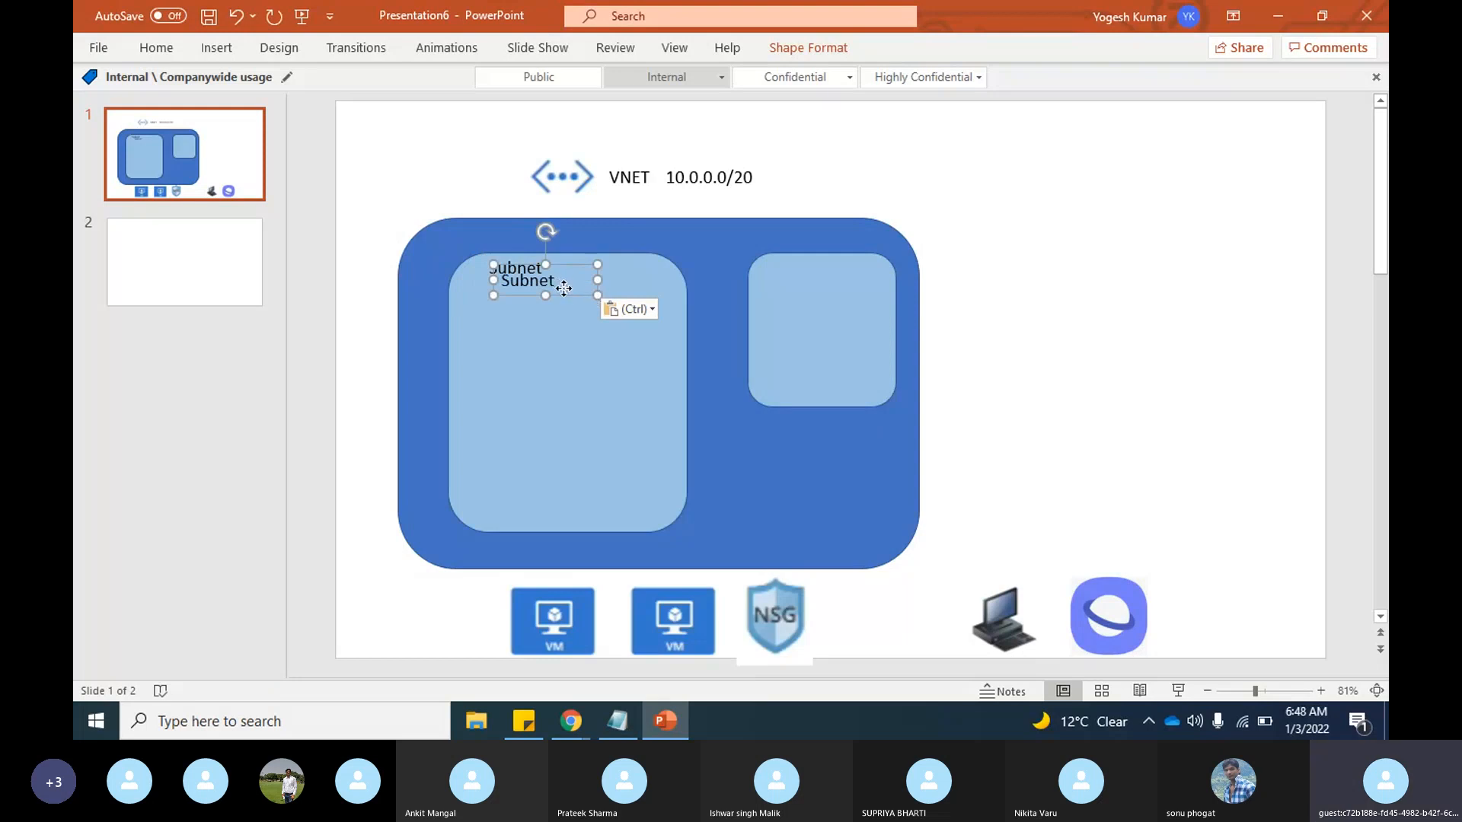
drag(558, 284, 866, 278)
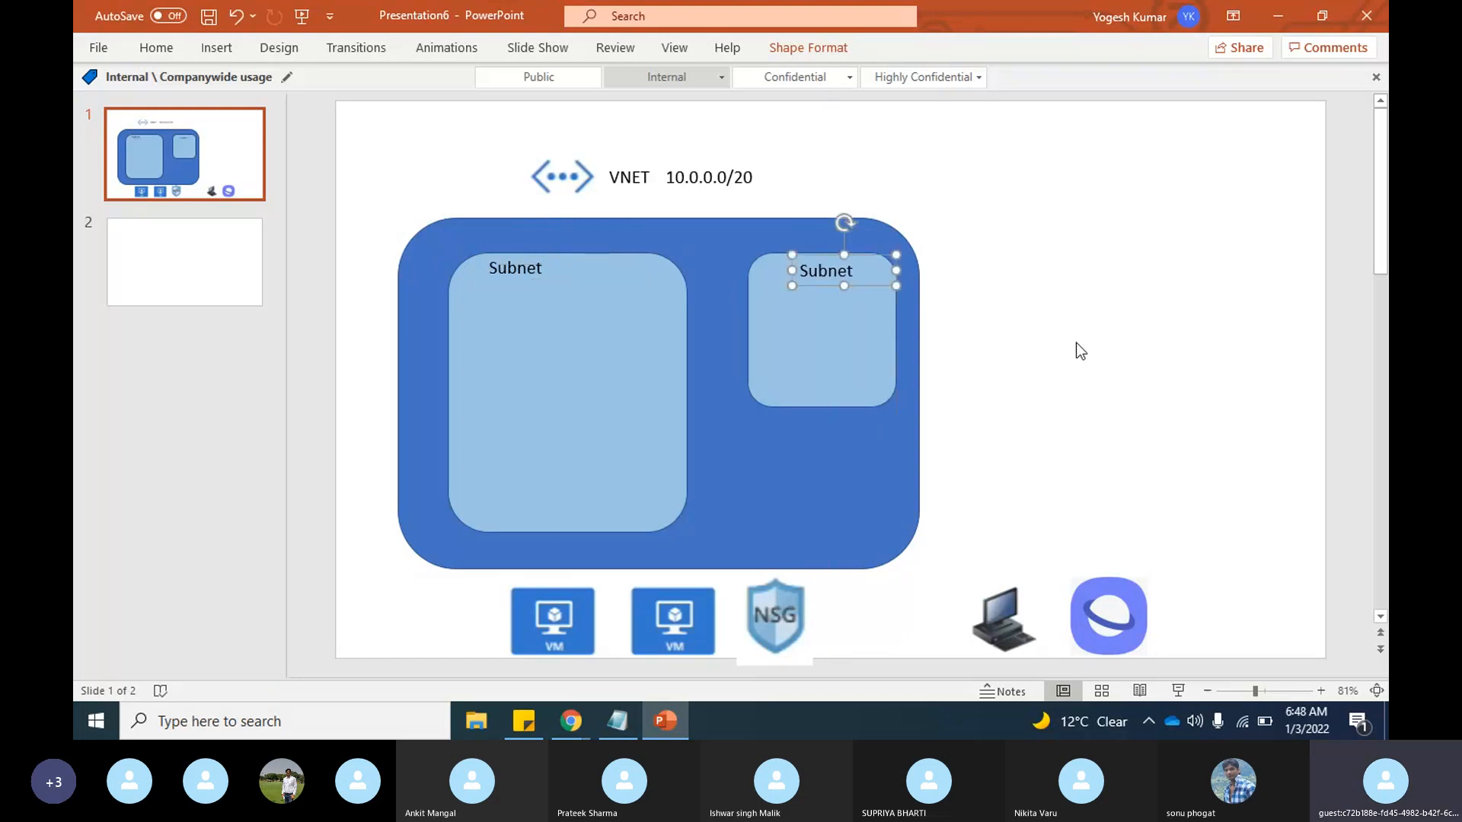
click(1076, 344)
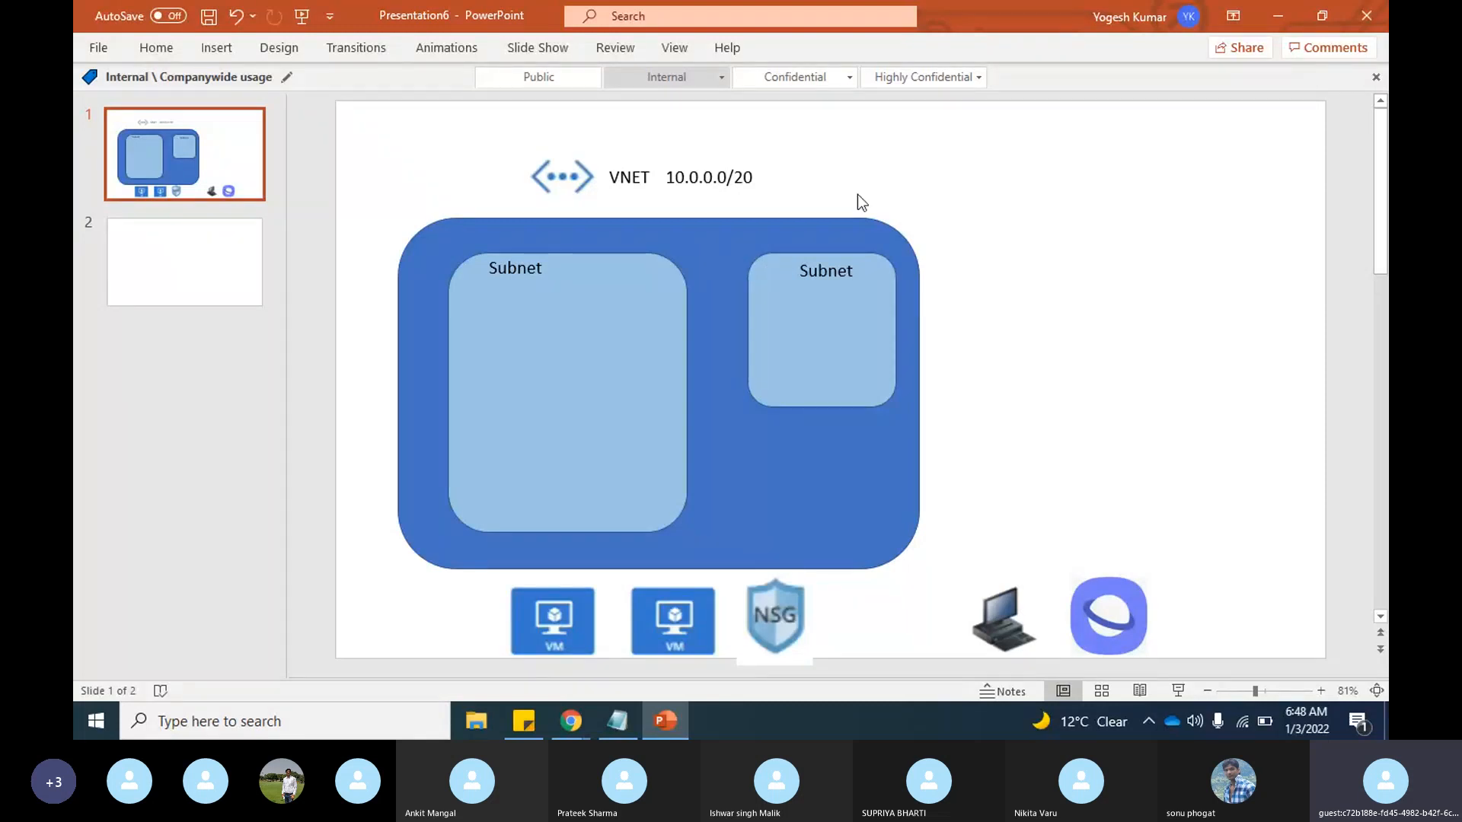
Step: Duplicate the VNET address range label and place the copy beside the "Subnet" label of the larger light blue rectangle
click(754, 180)
click(820, 189)
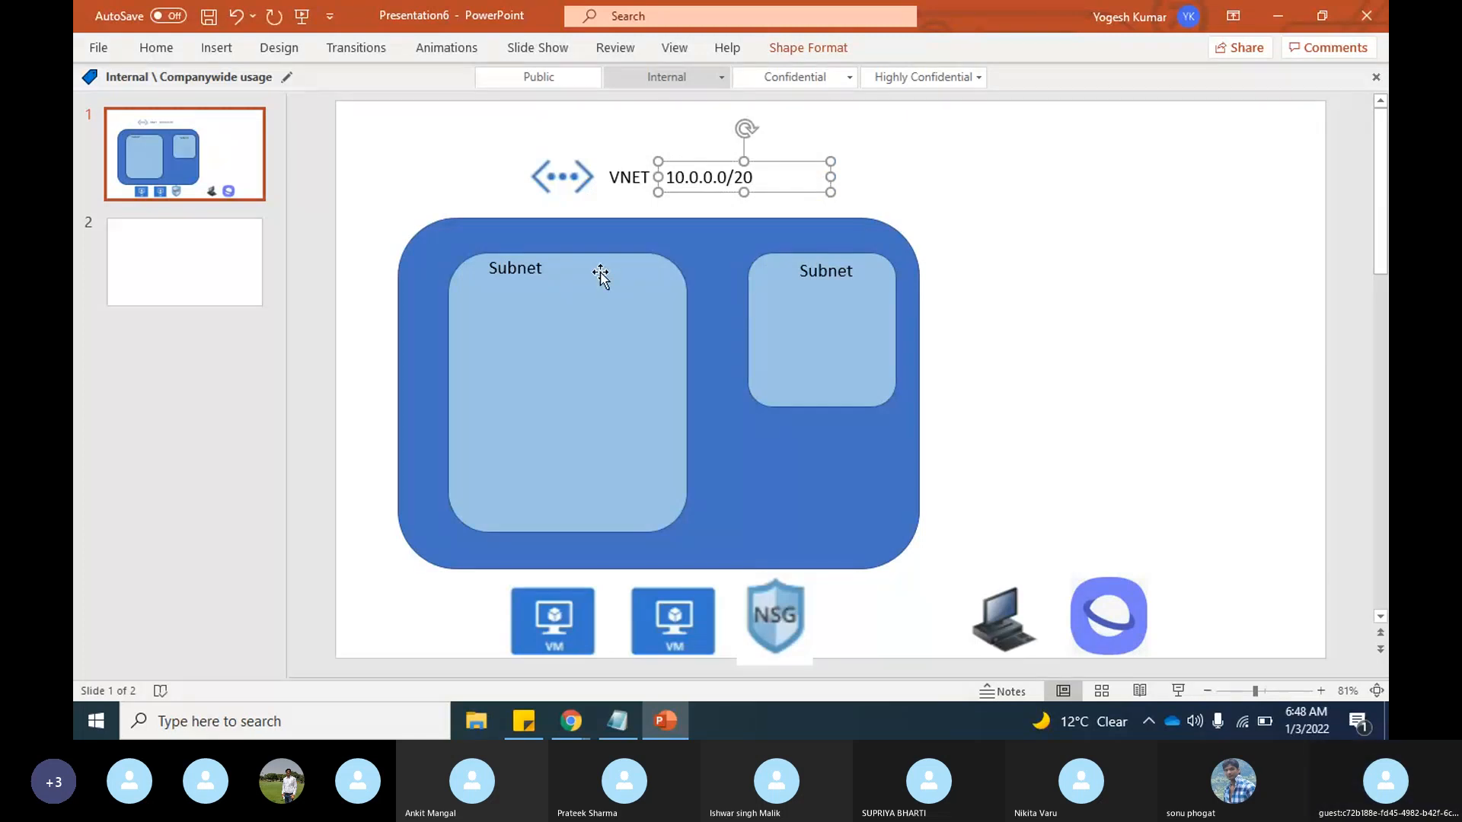
key(ctrl+v)
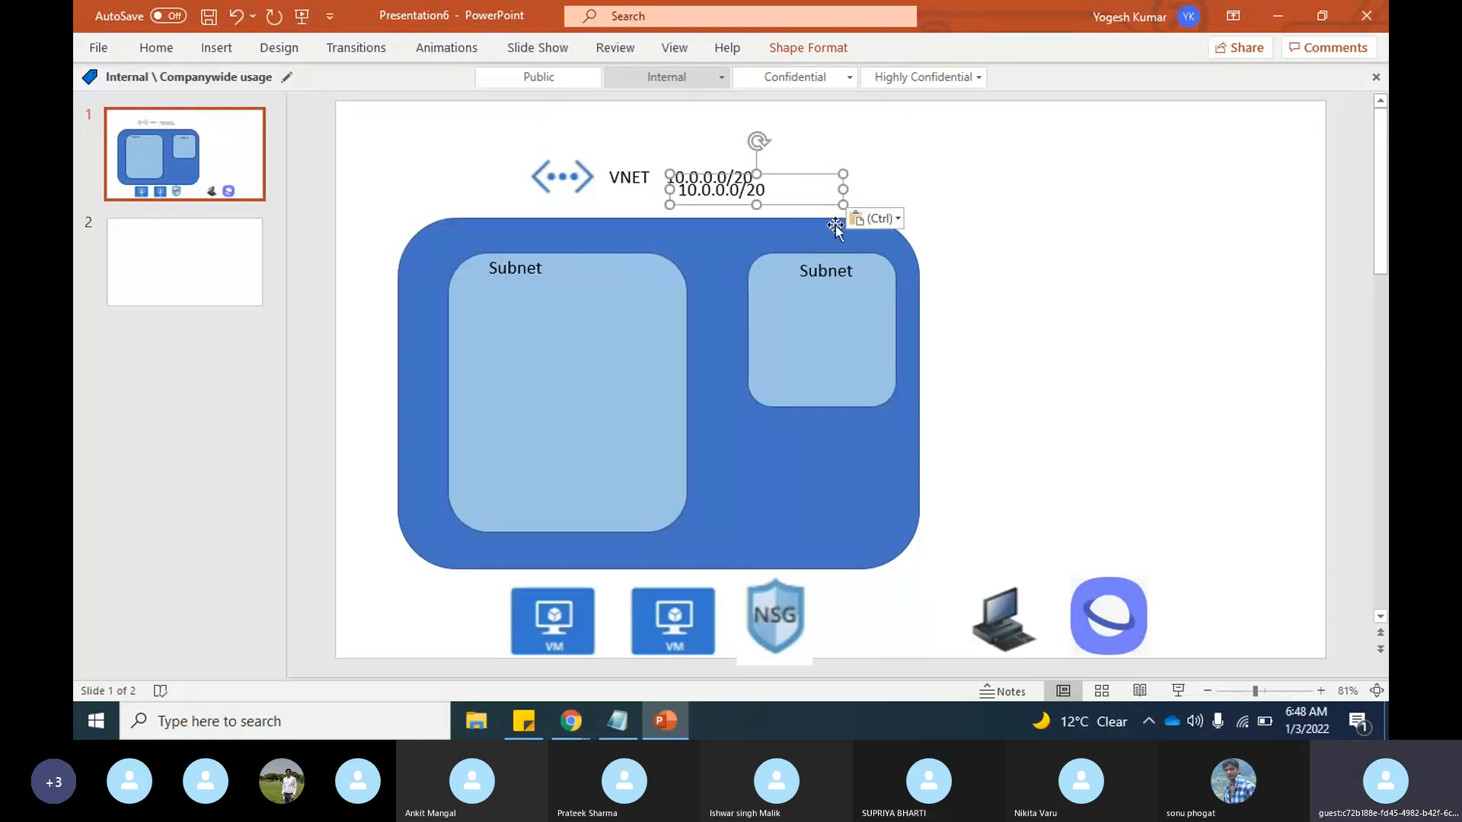
drag(819, 200, 690, 282)
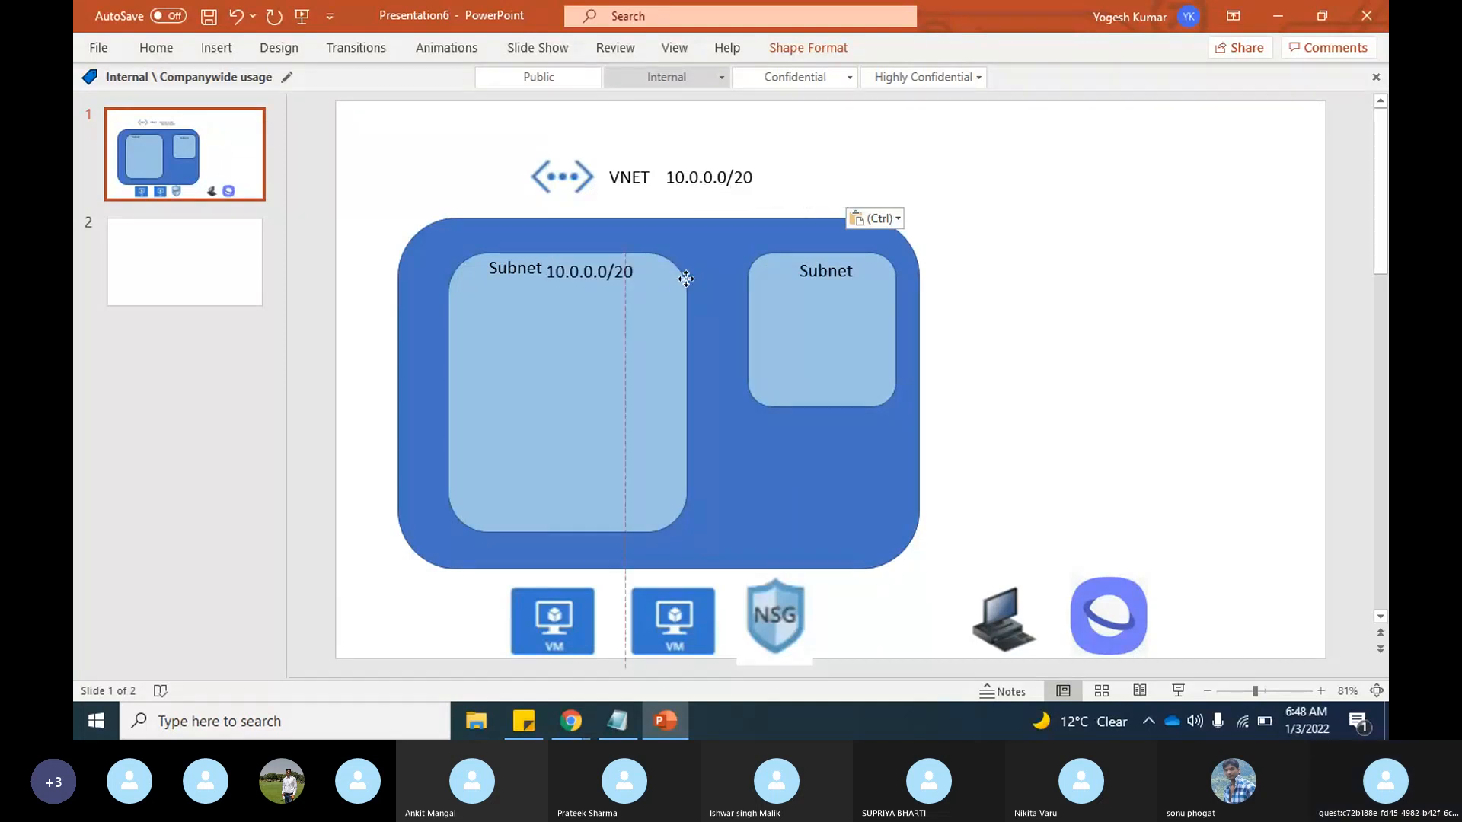
Step: Change the address range beside the larger rectangle's "Subnet" label to "10.0.X.X/24"
click(609, 271)
key(BackSpace)
key(BackSpace)
key(BackSpace)
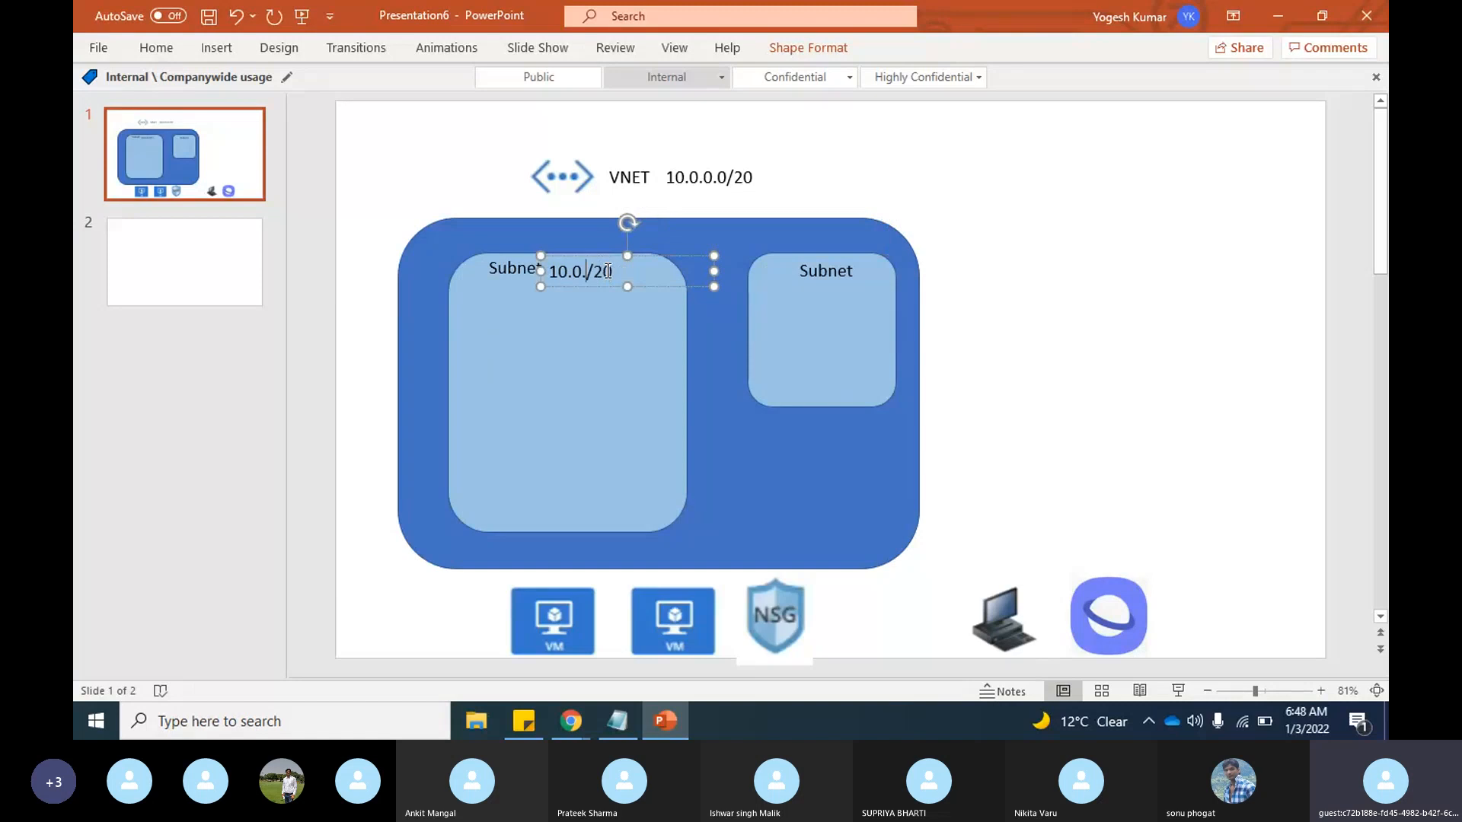
text(X.)
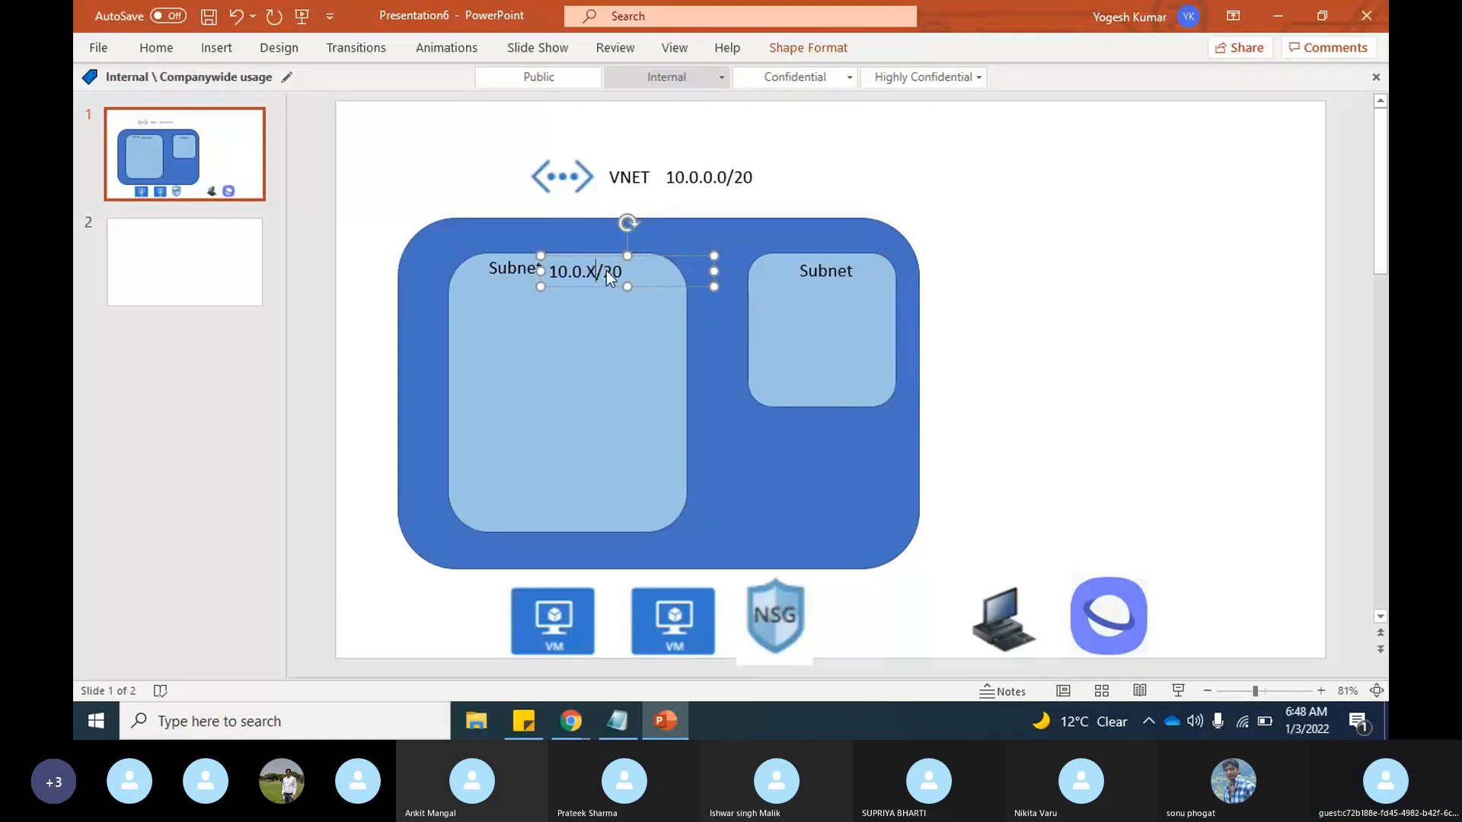
text(X)
click(628, 271)
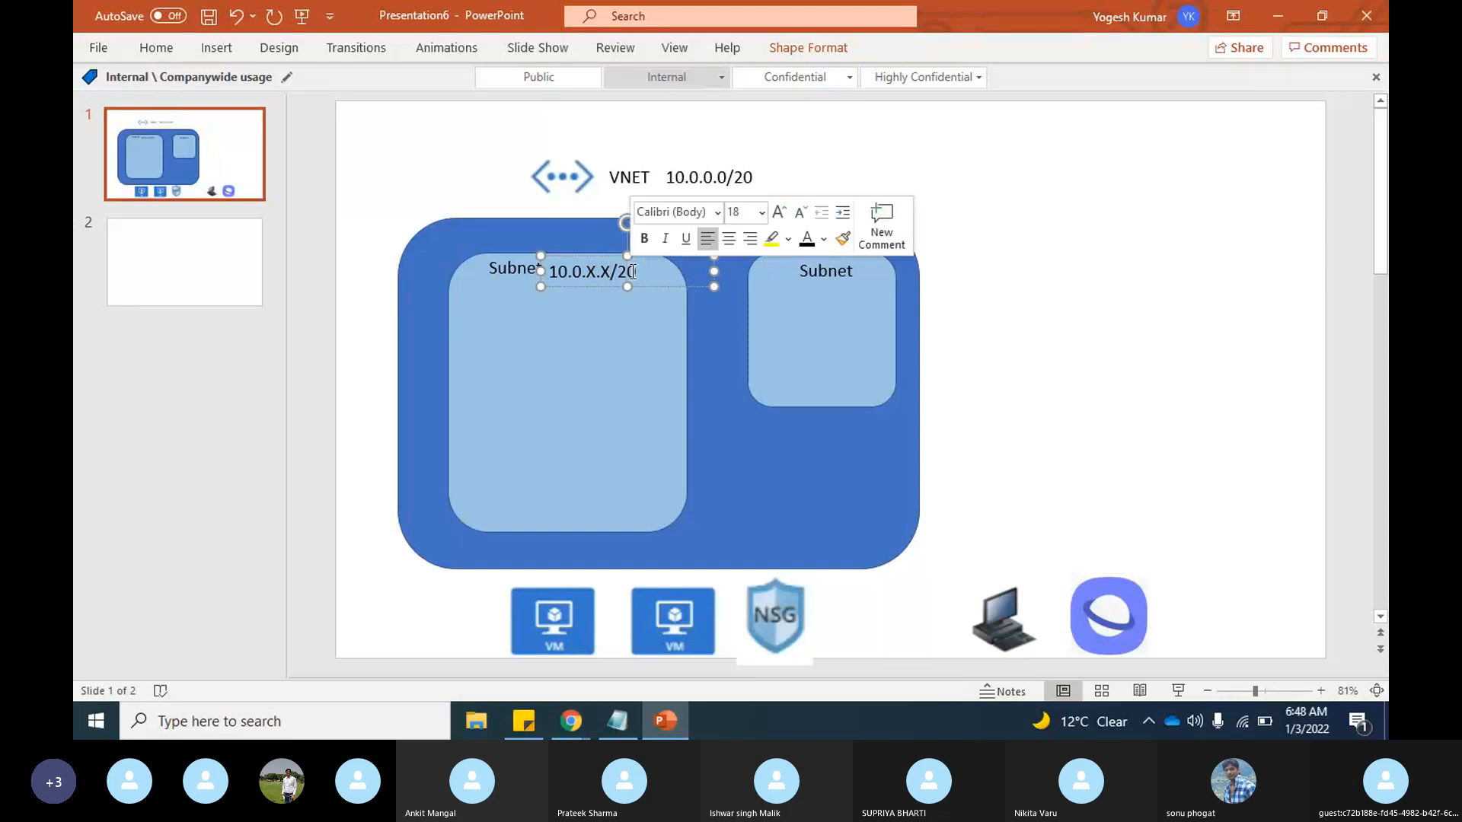
key(BackSpace)
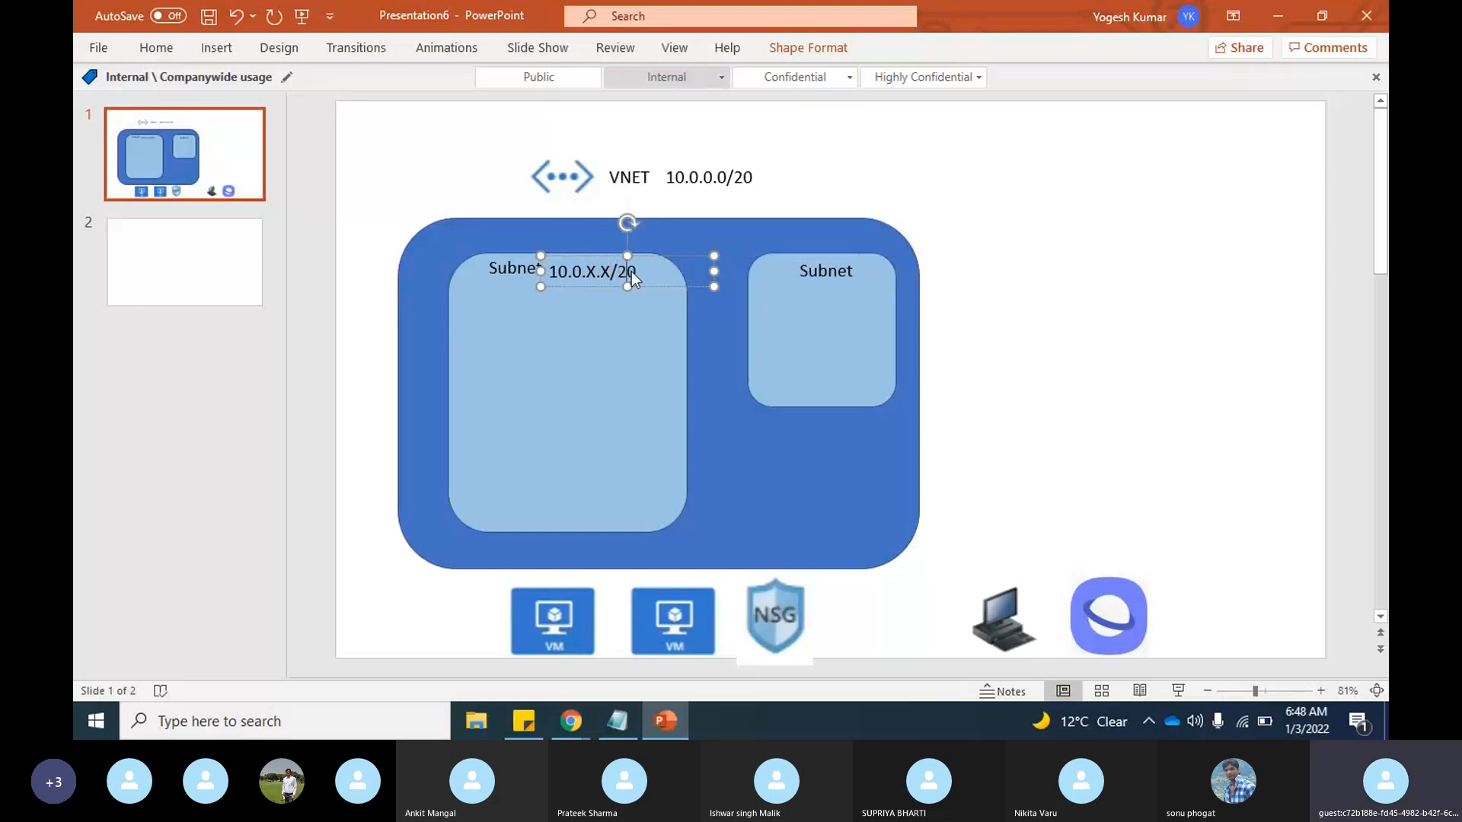
text(4)
click(1028, 454)
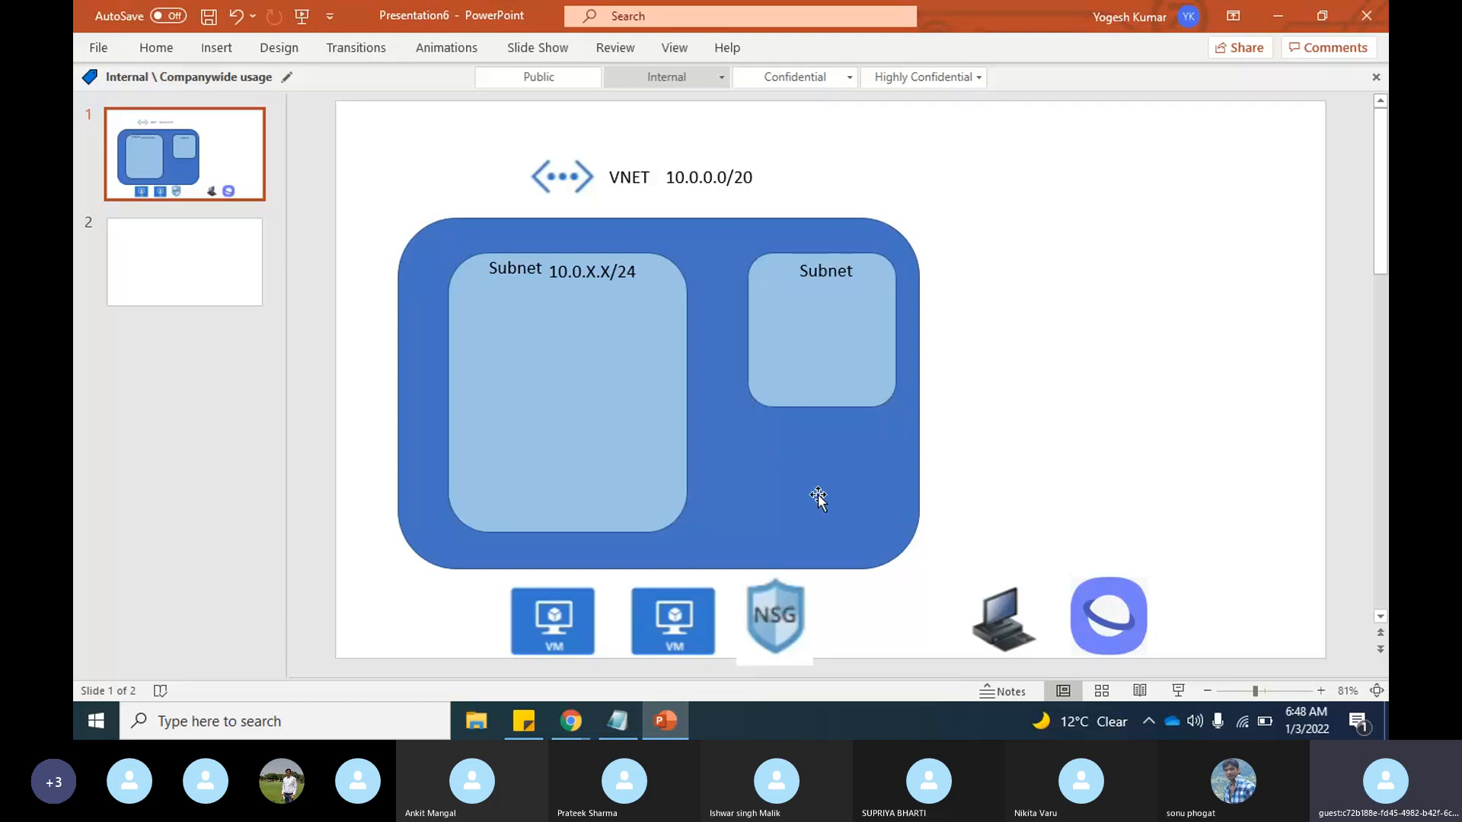
drag(563, 632, 514, 417)
click(514, 415)
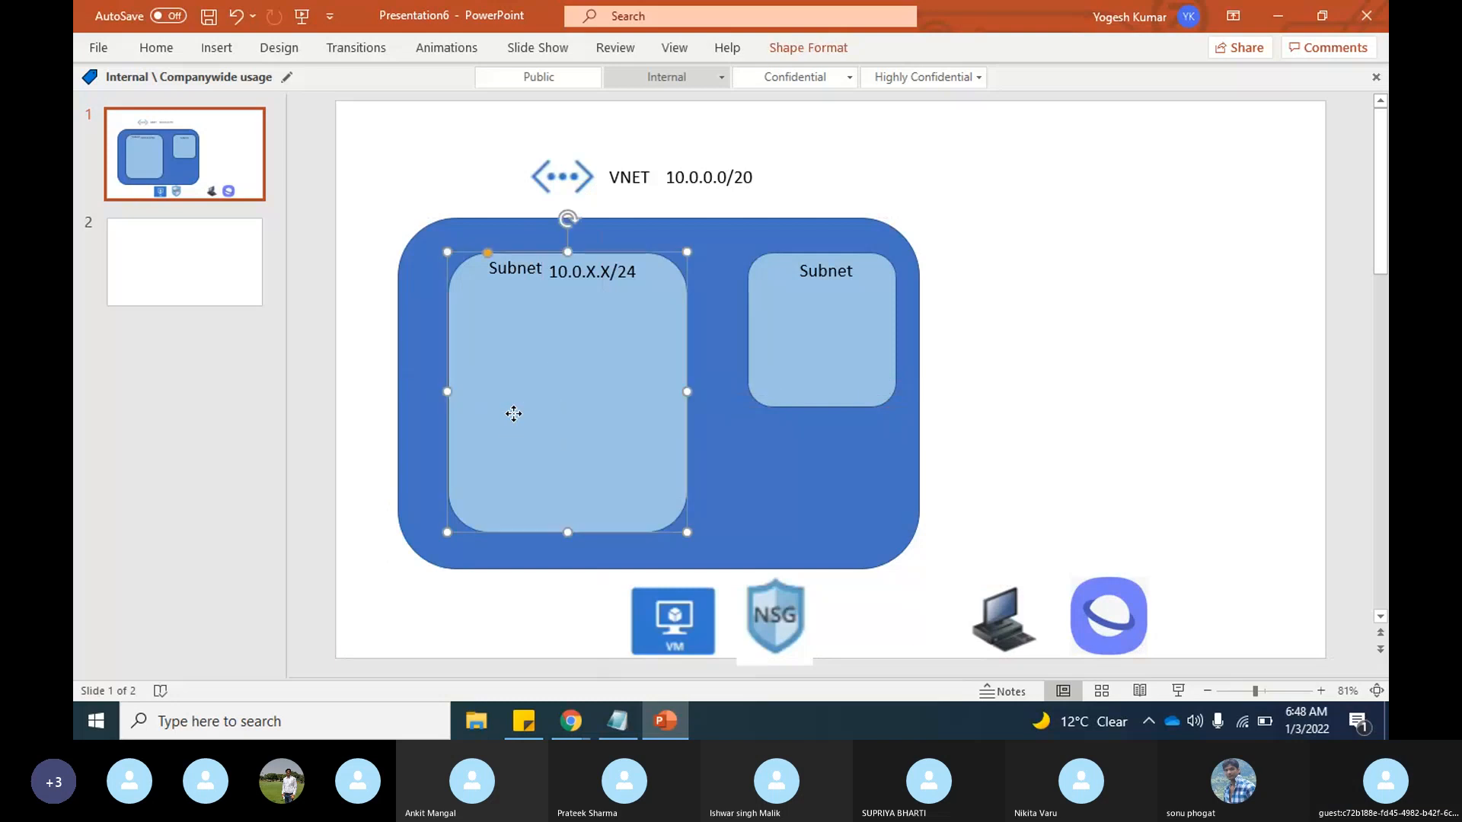
right_click(514, 414)
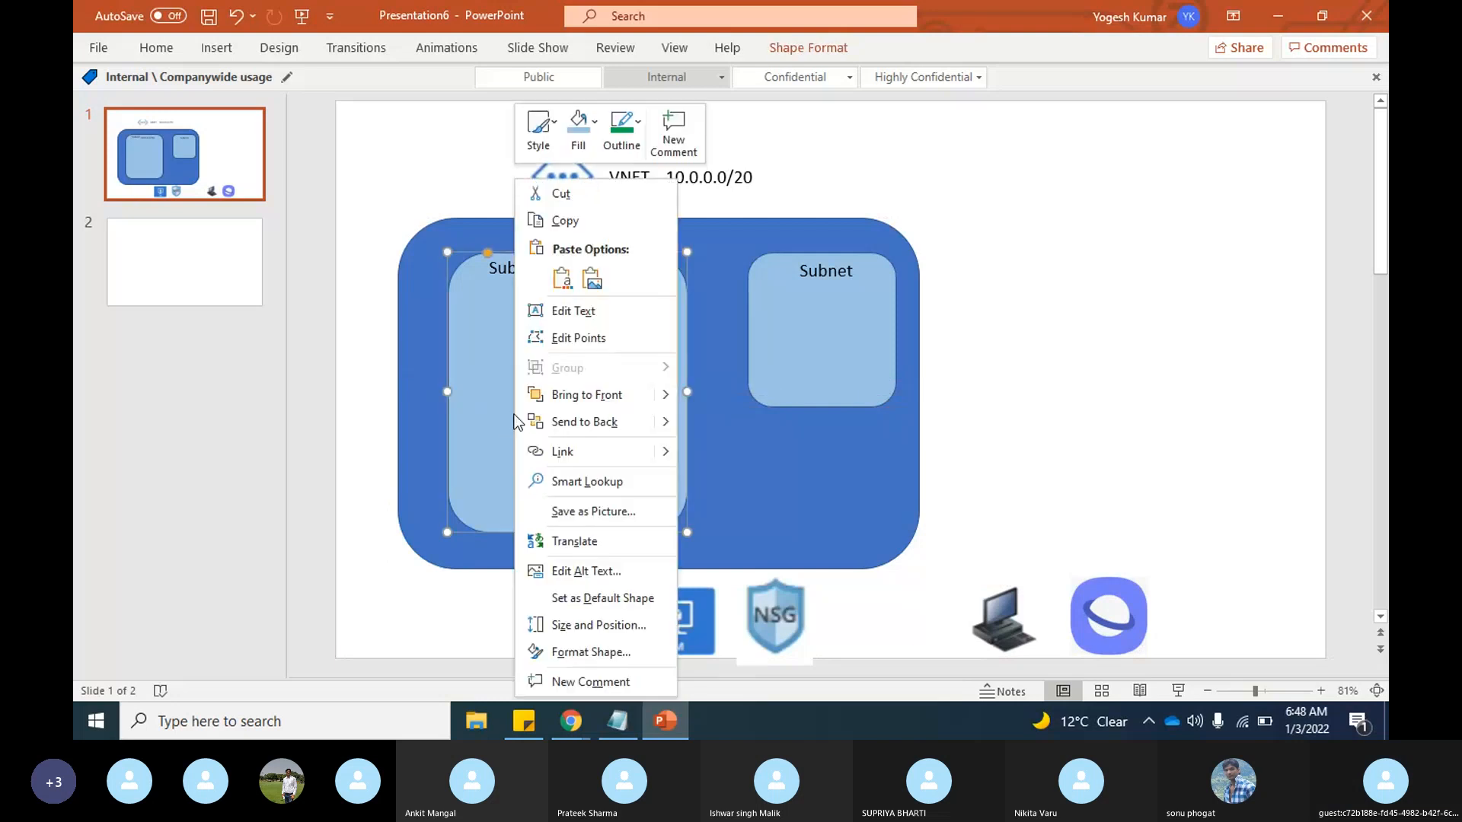
click(586, 395)
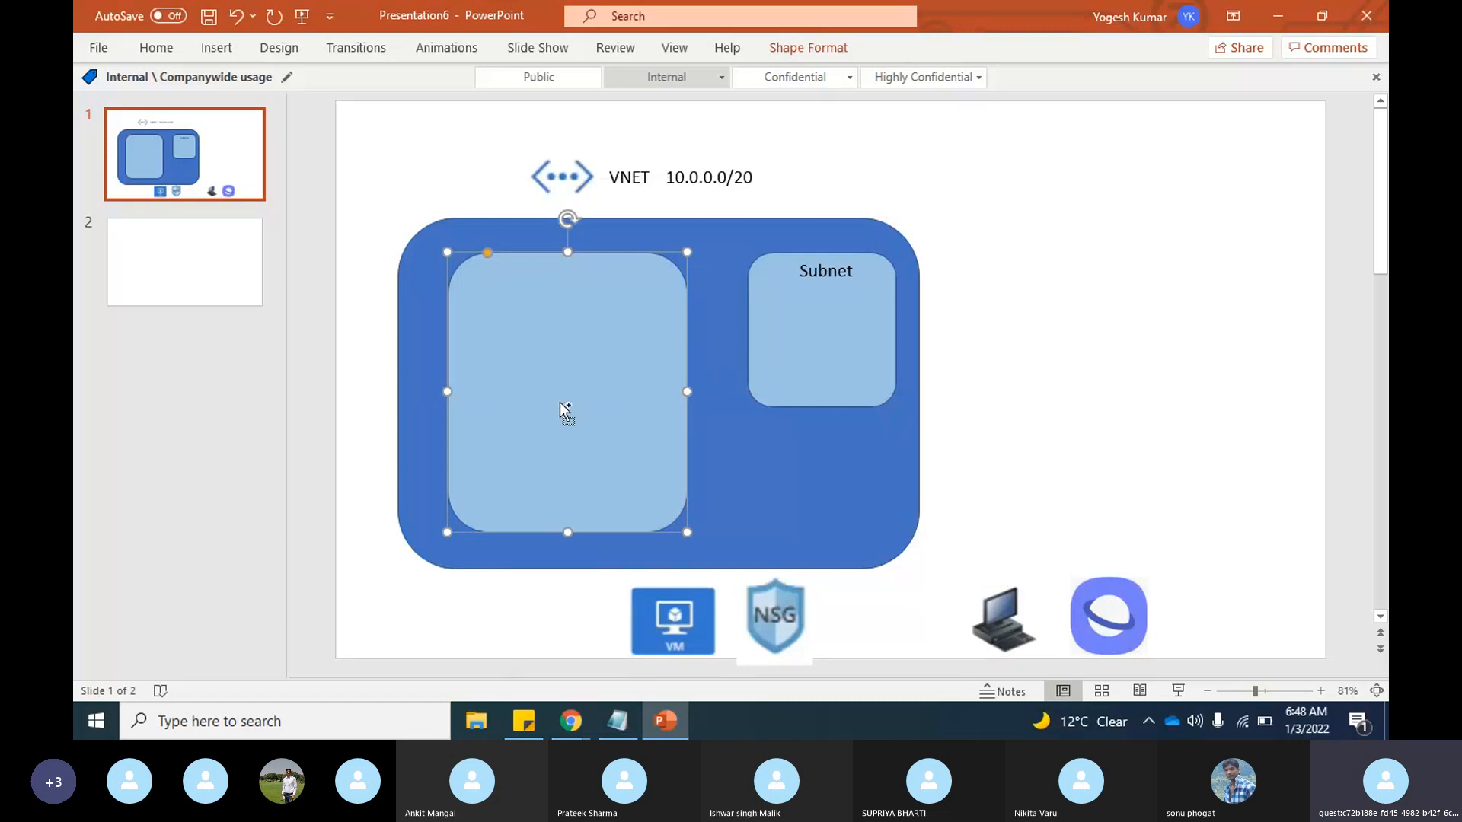
key(ctrl+z)
key(ctrl+z)
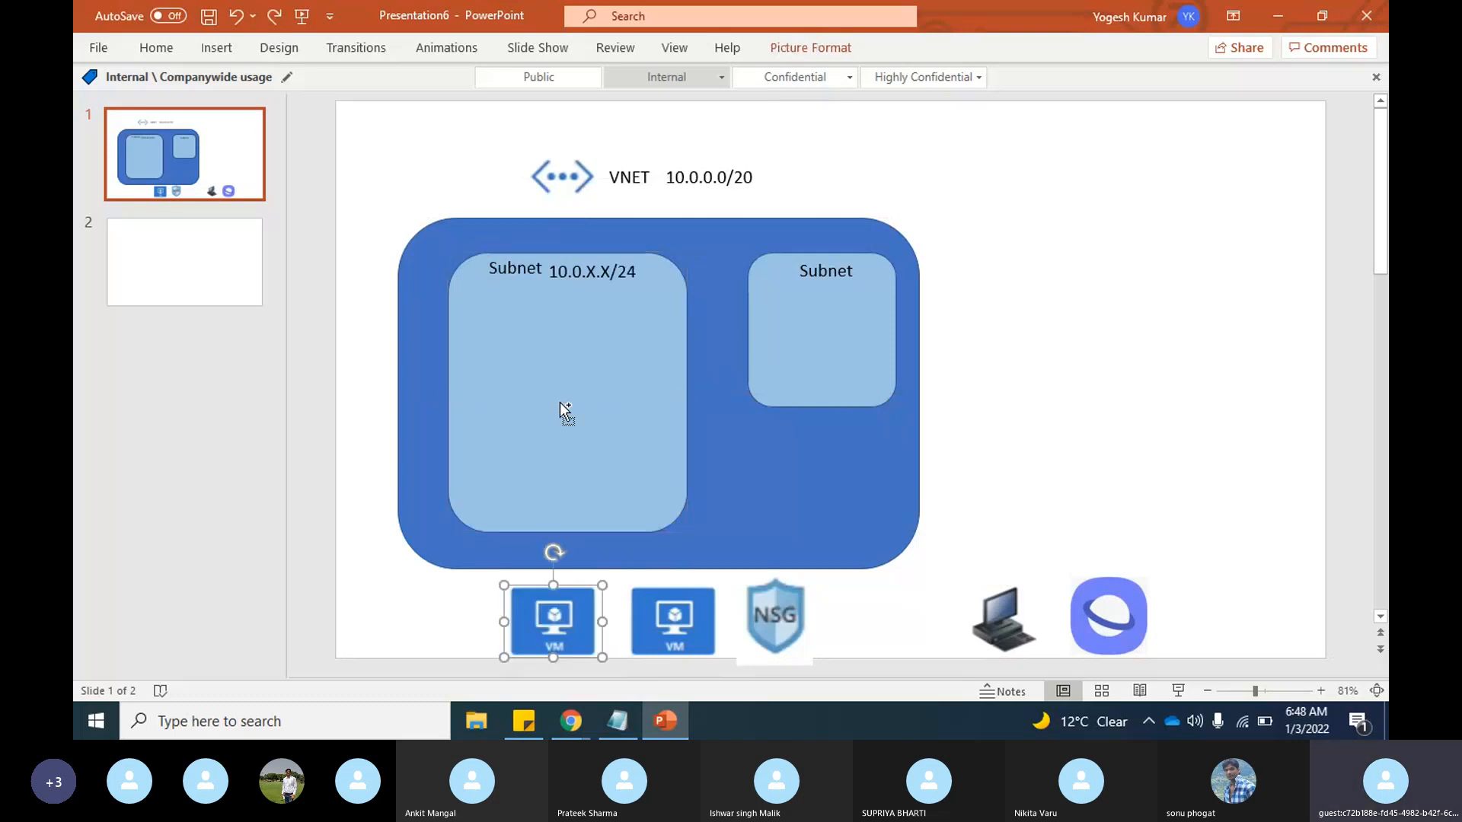
Step: Bring the first VM icon to the front and move it into the larger subnet rectangle, below the "Subnet" label
right_click(541, 619)
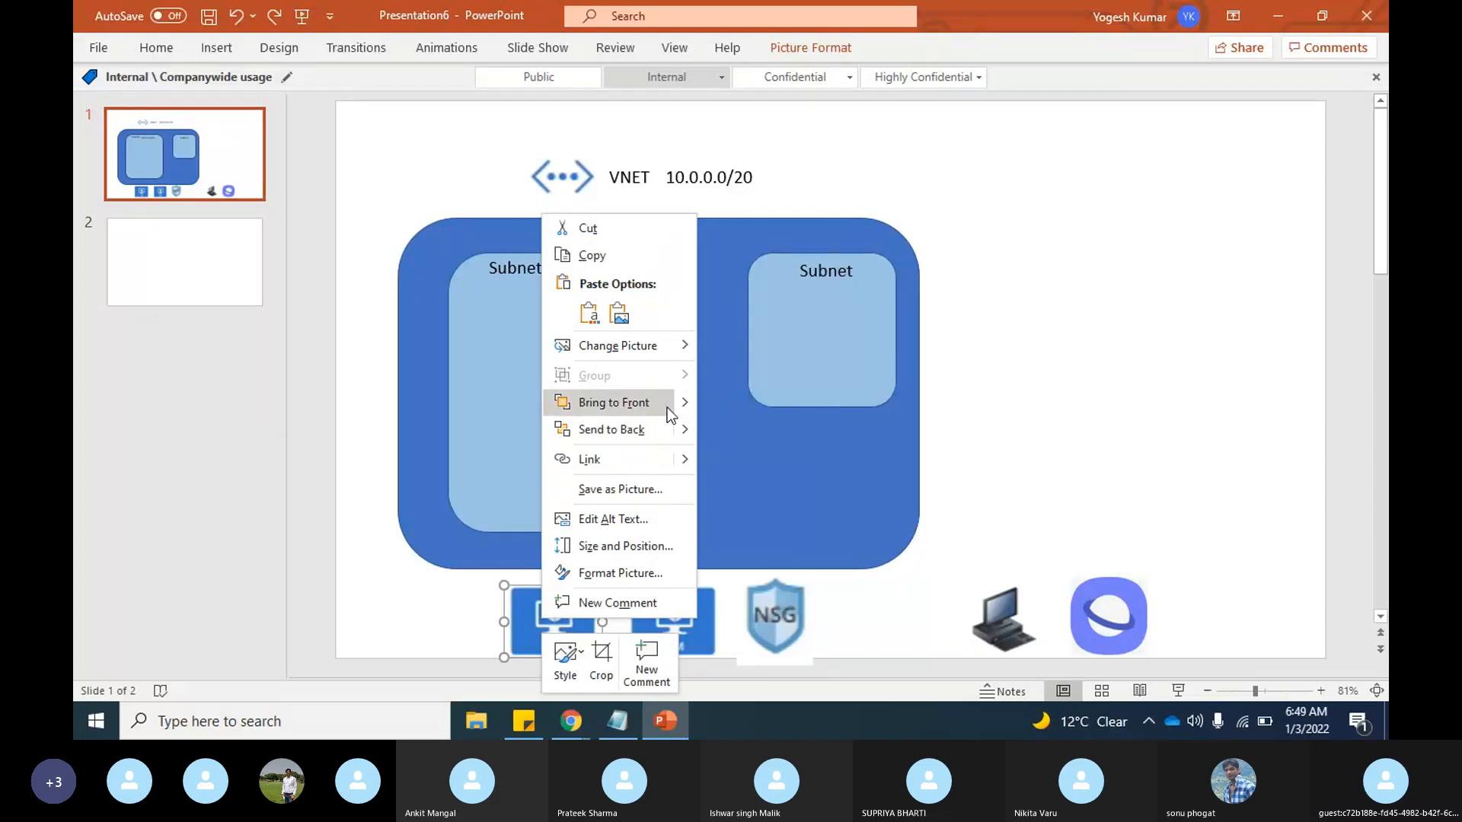
click(725, 408)
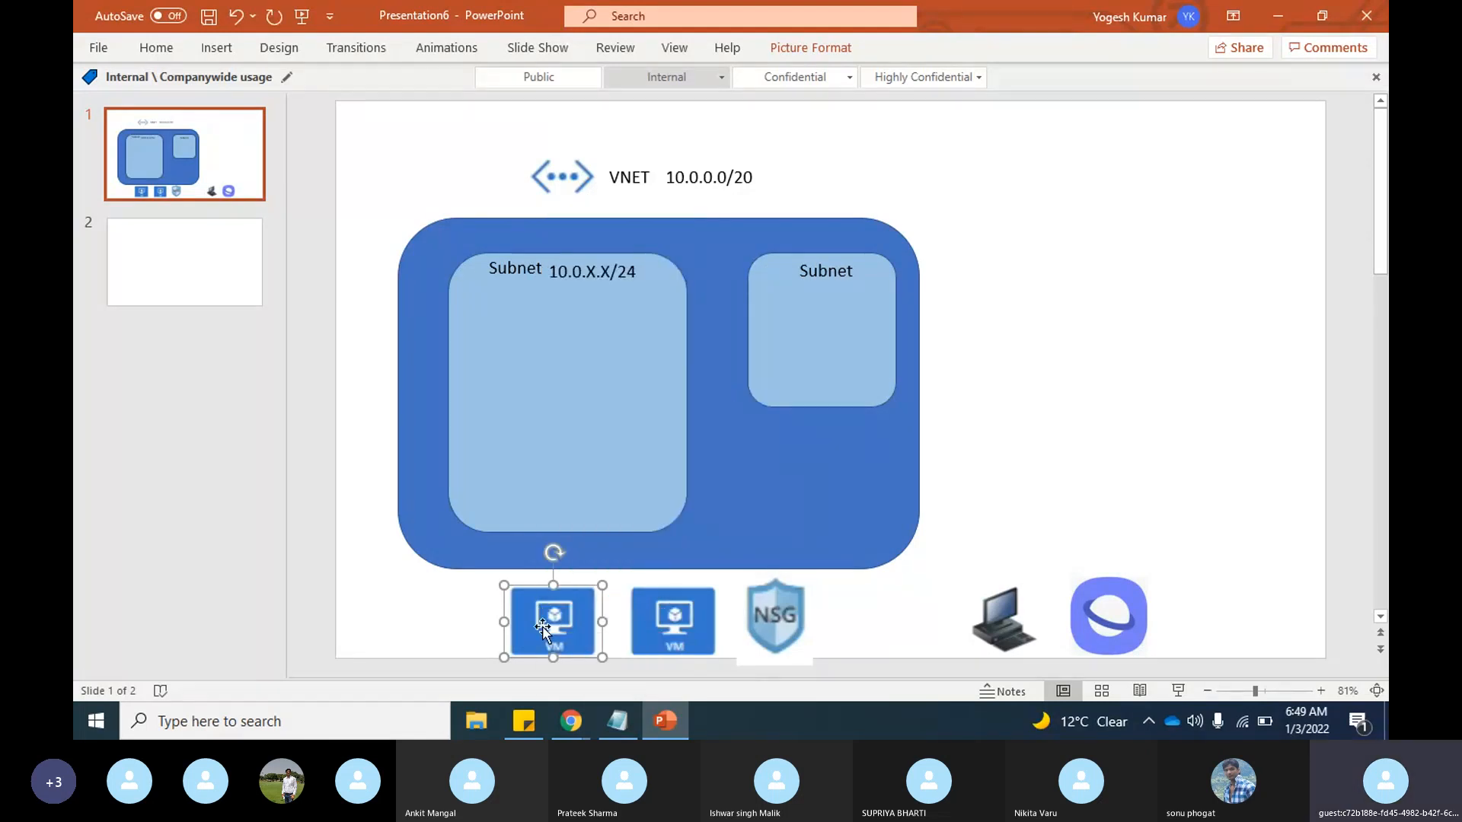
drag(539, 633, 498, 363)
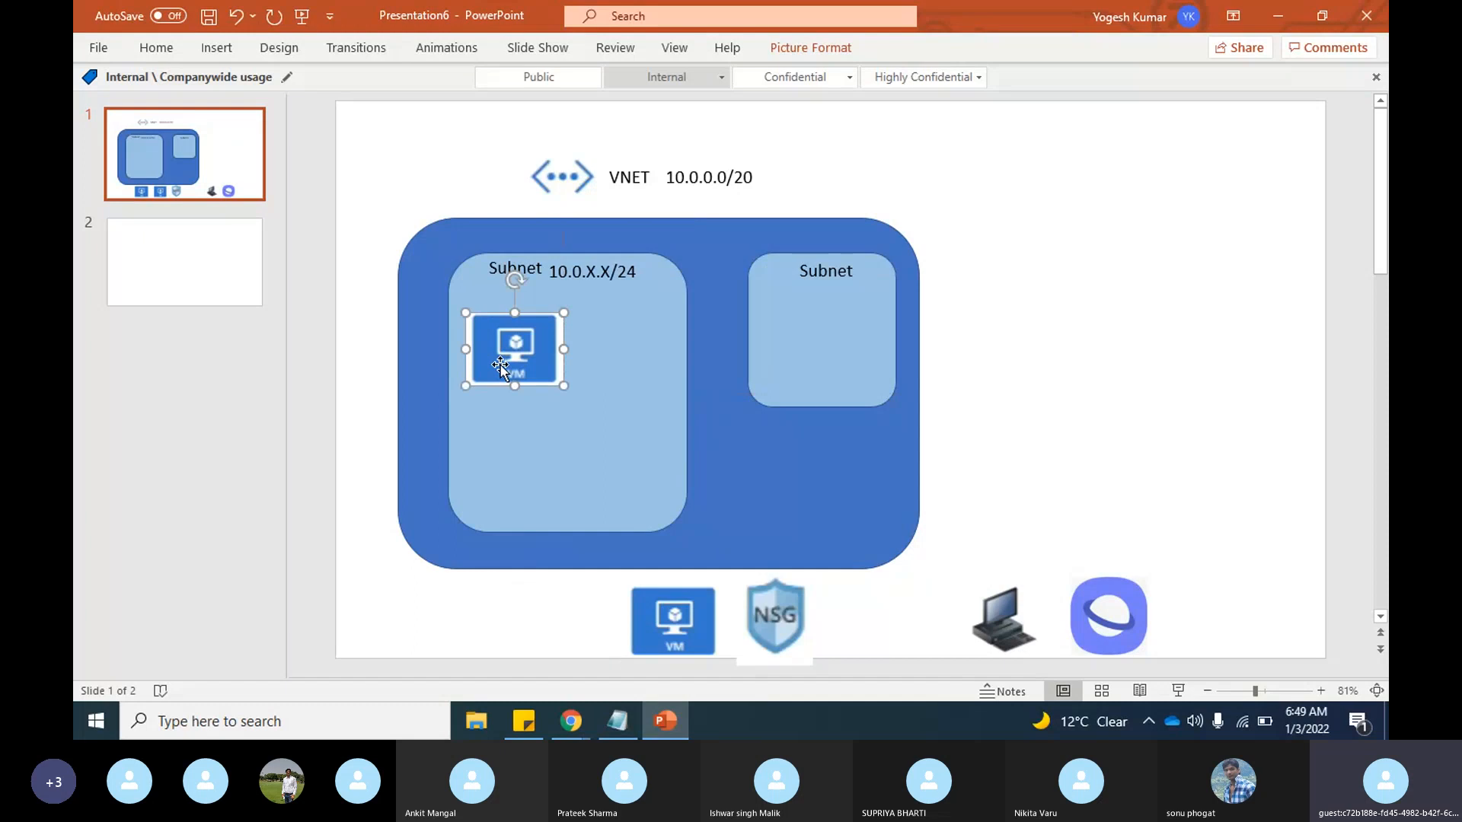
Step: Fill the larger subnet rectangle with white
click(611, 383)
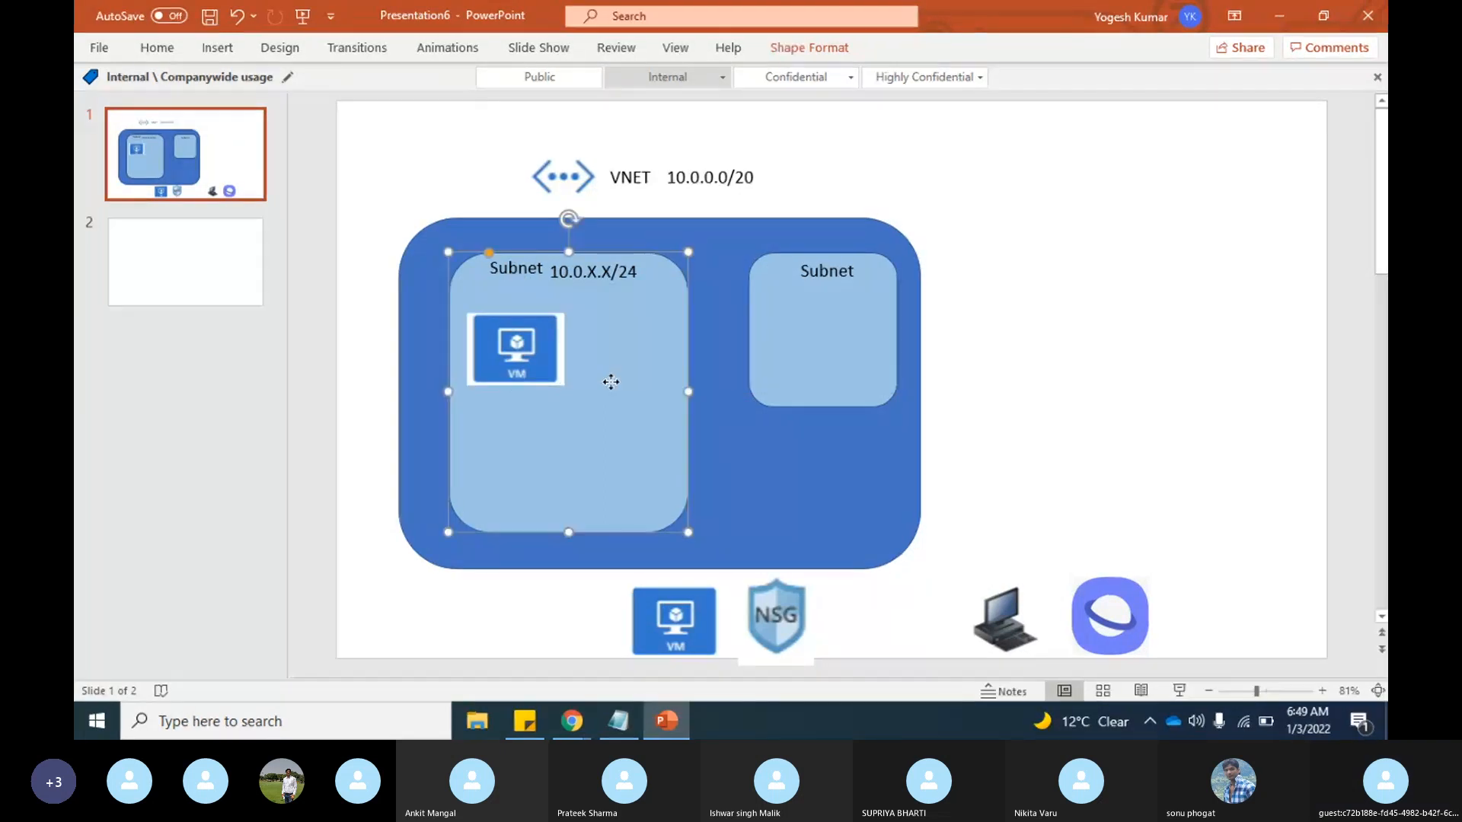
right_click(611, 383)
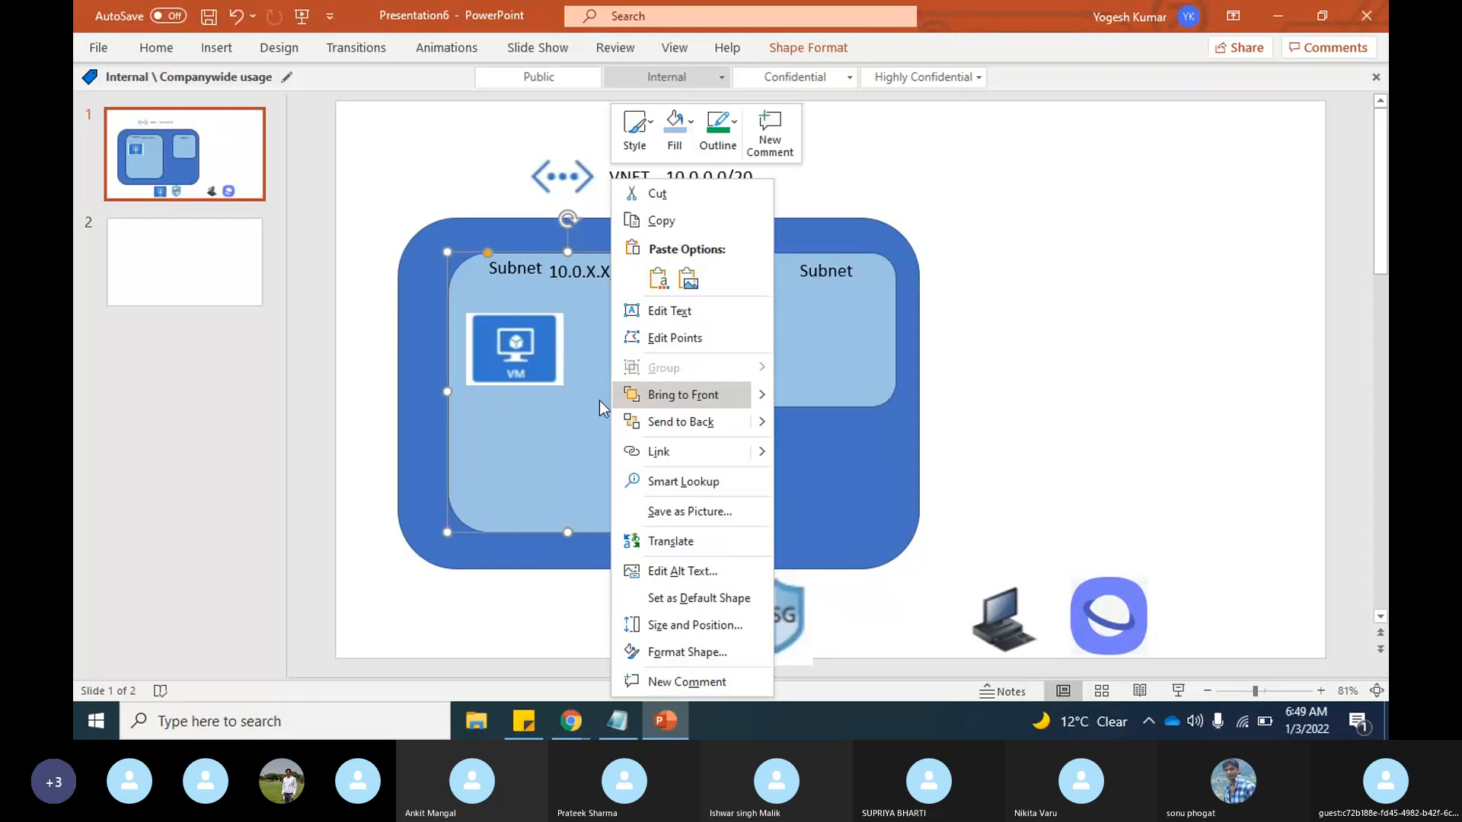
click(600, 400)
right_click(581, 429)
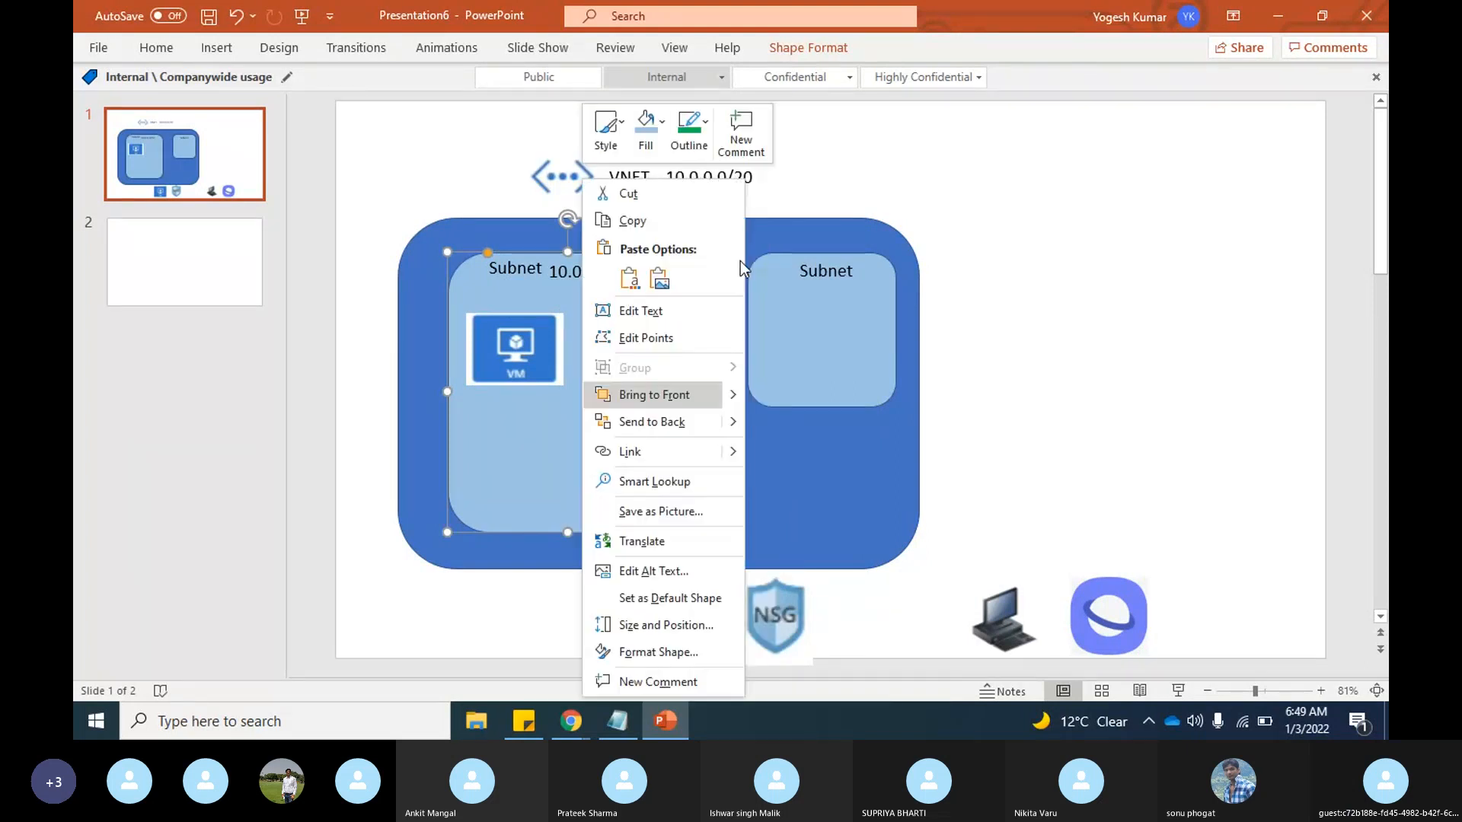
click(663, 123)
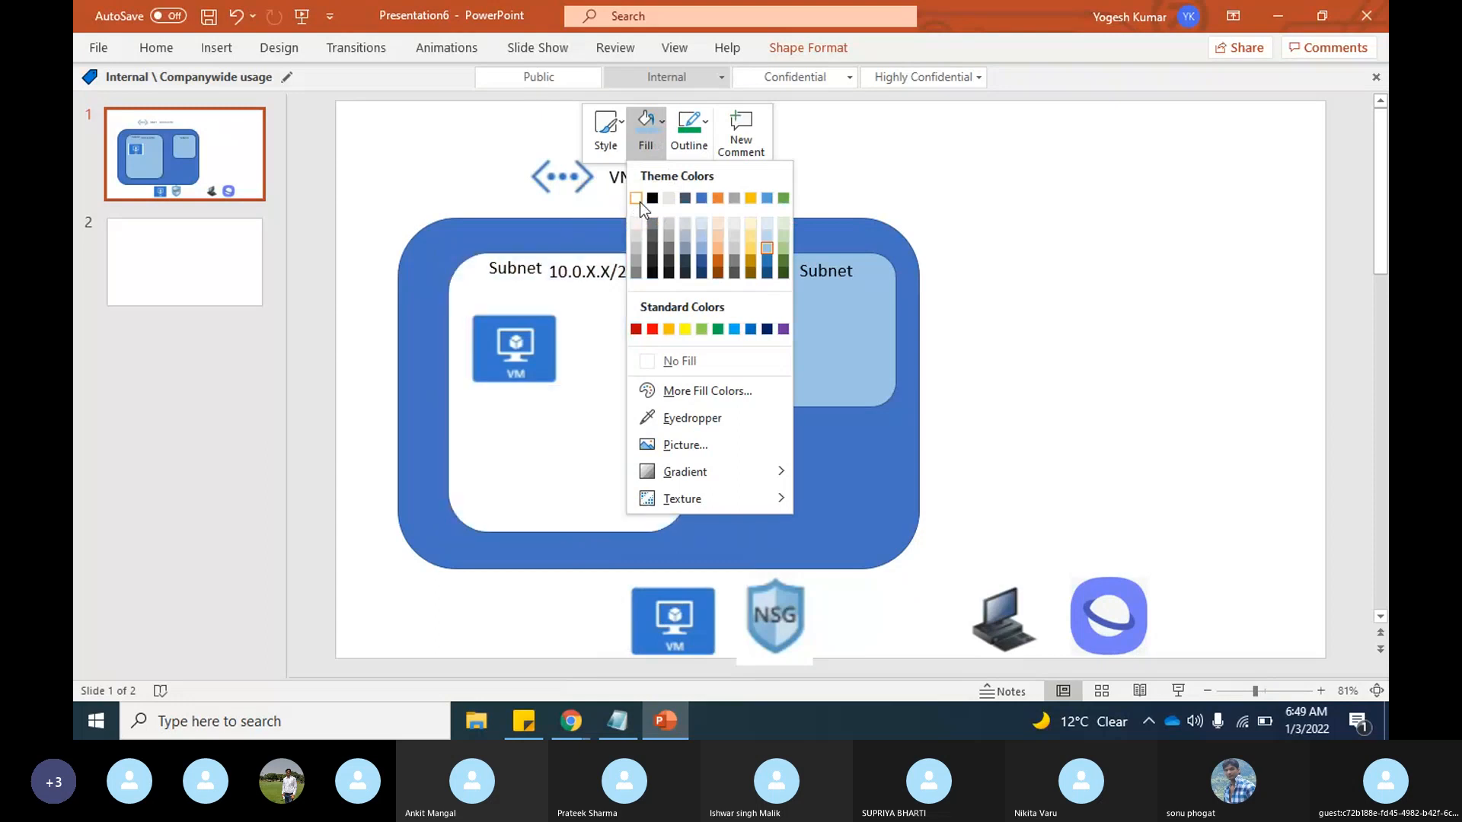
click(636, 199)
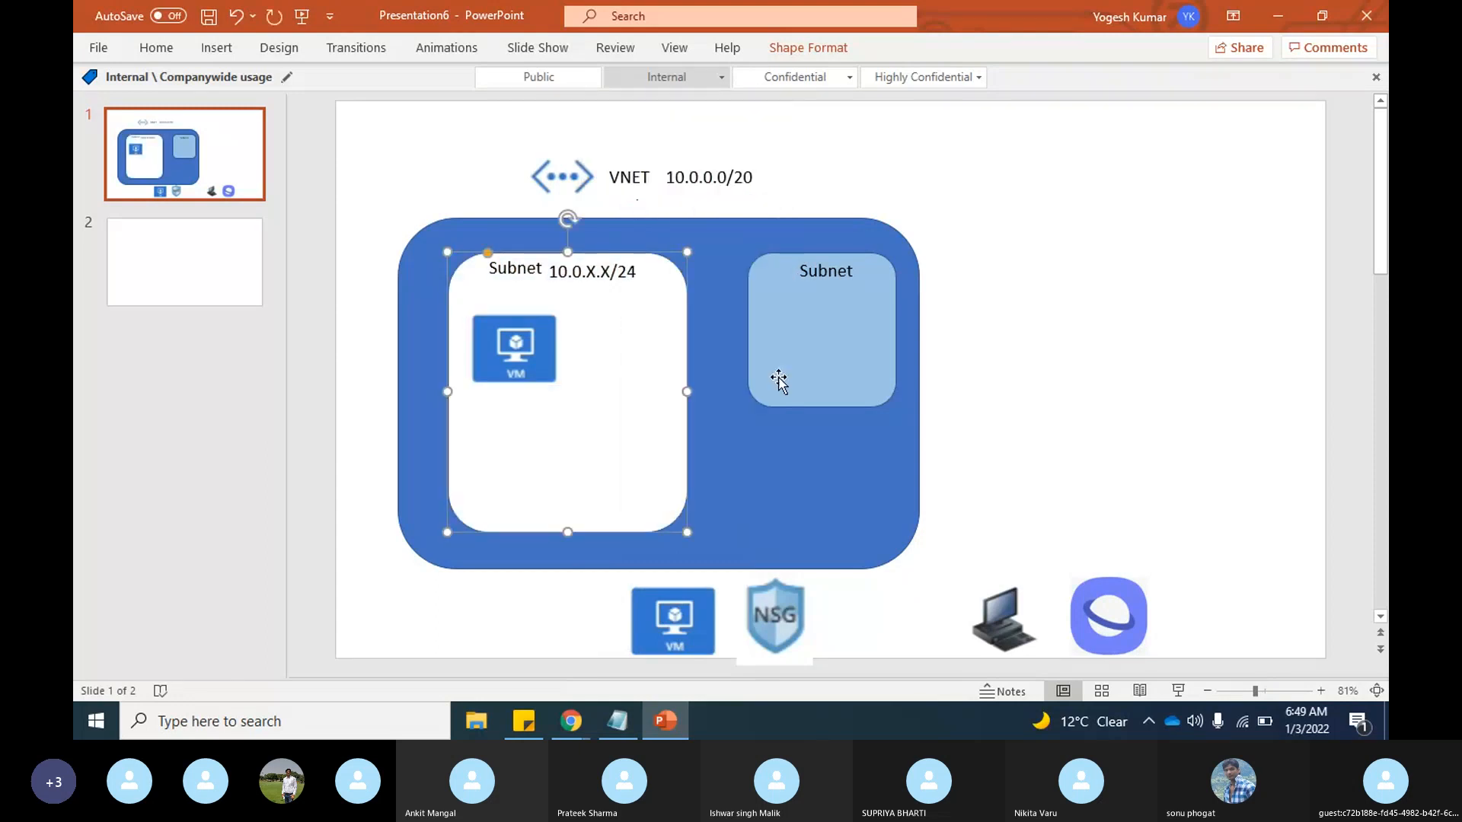
click(1013, 519)
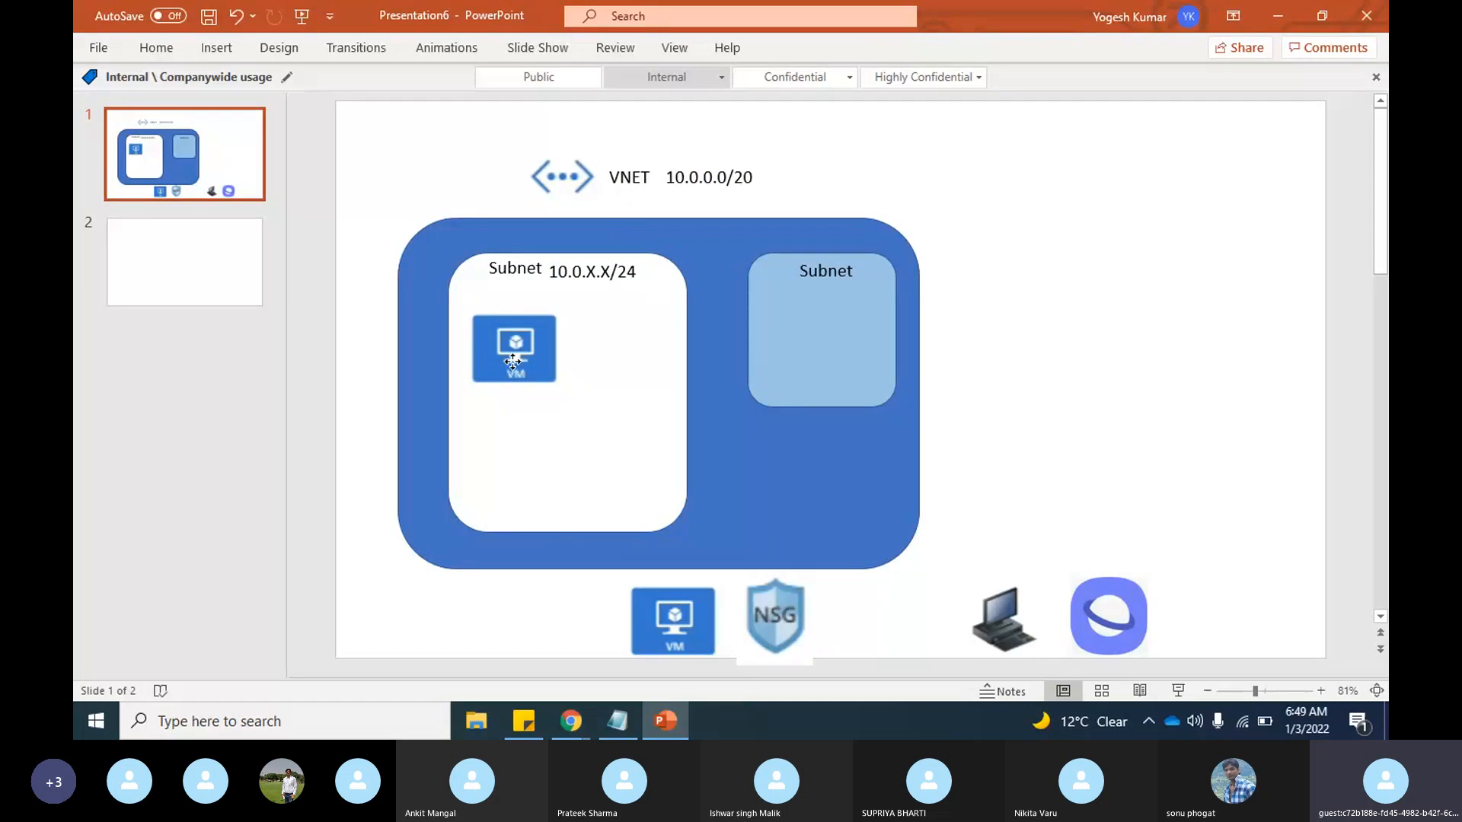
Step: Move the VM icon in the white subnet rectangle slightly up, directly beneath the "Subnet" label
drag(512, 358, 507, 335)
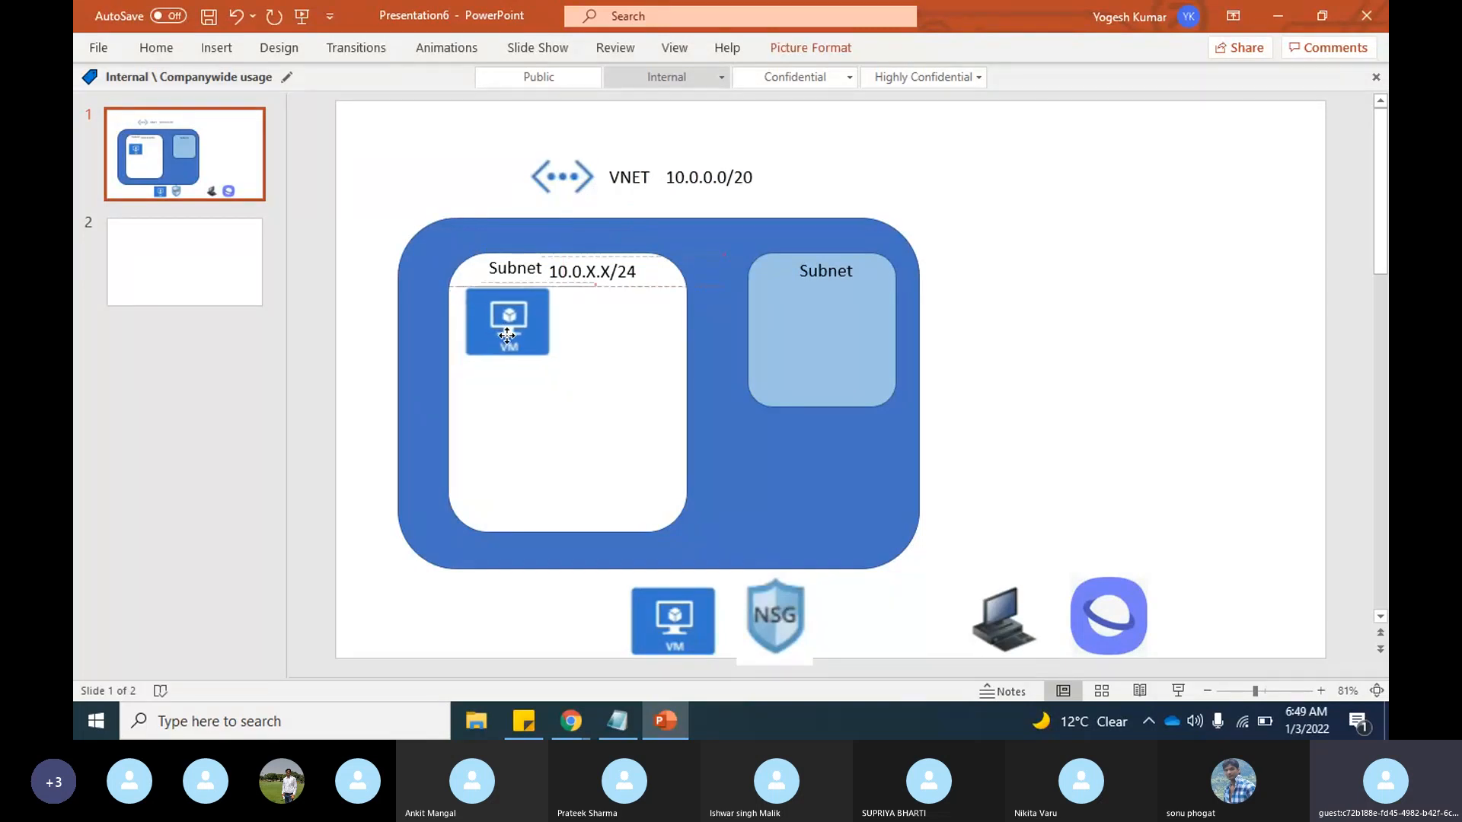
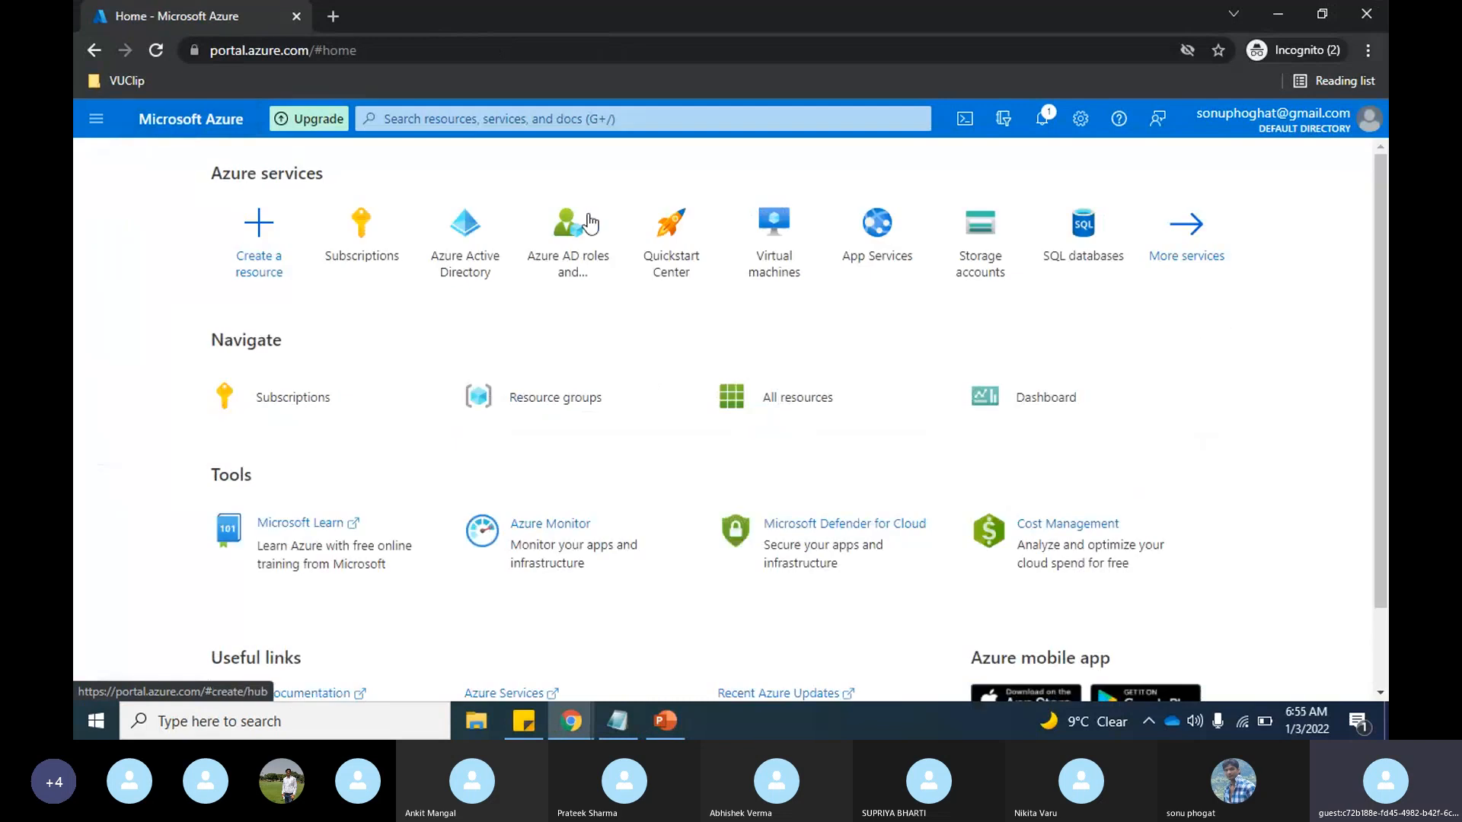
Step: Open the Virtual machines service and start creating a new virtual machine
click(775, 259)
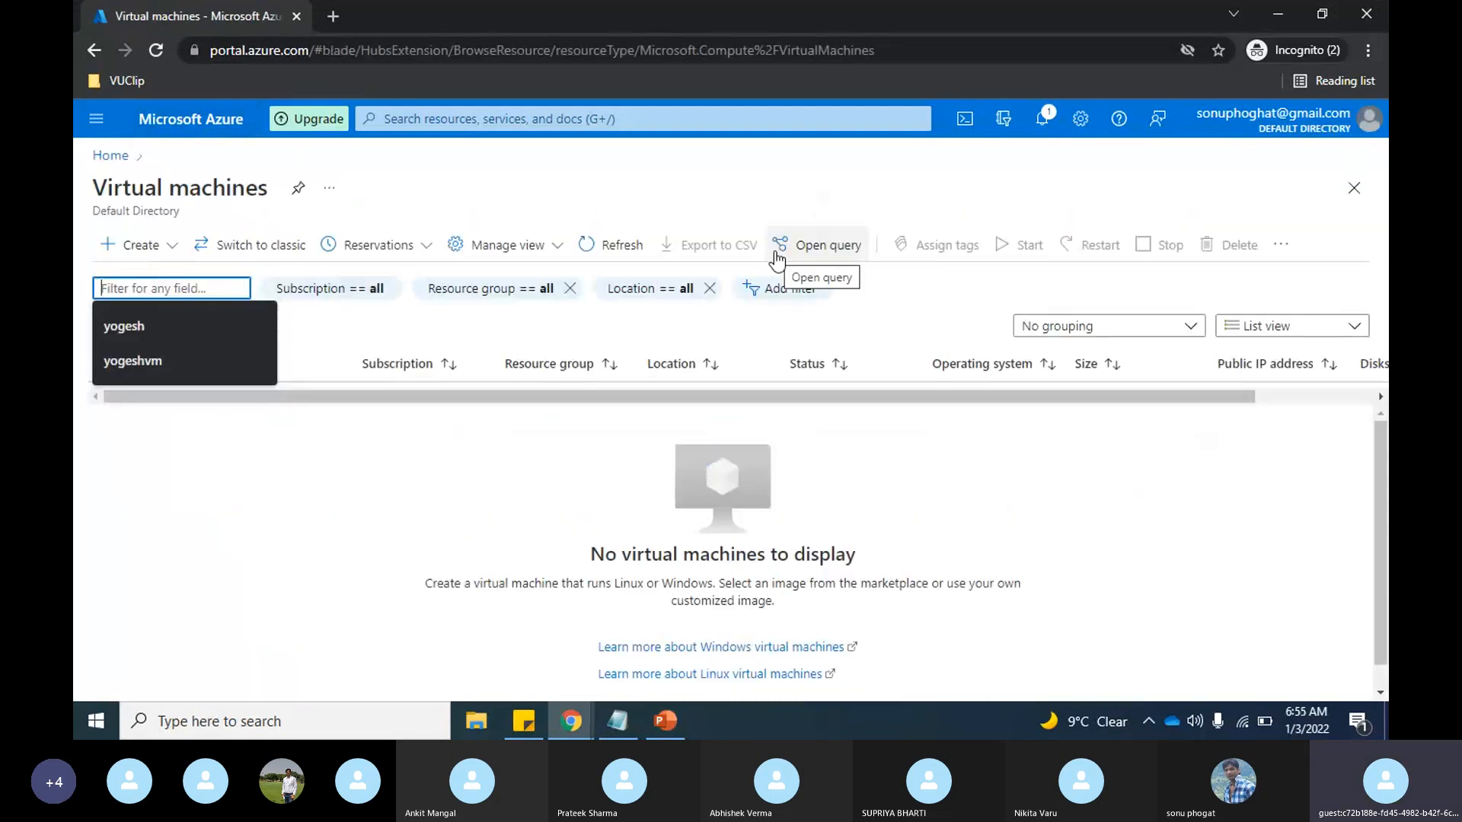
click(176, 251)
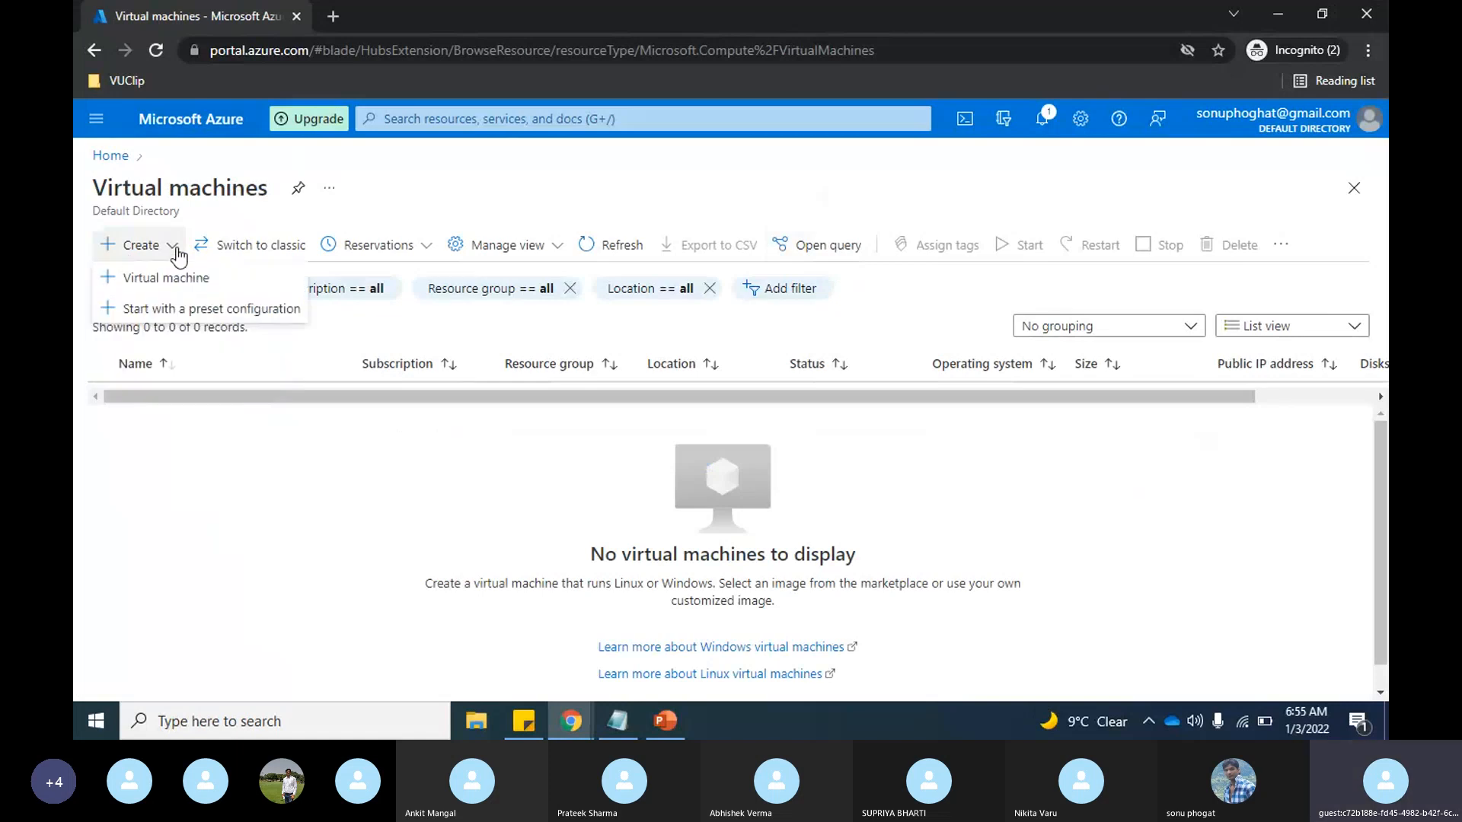
click(187, 281)
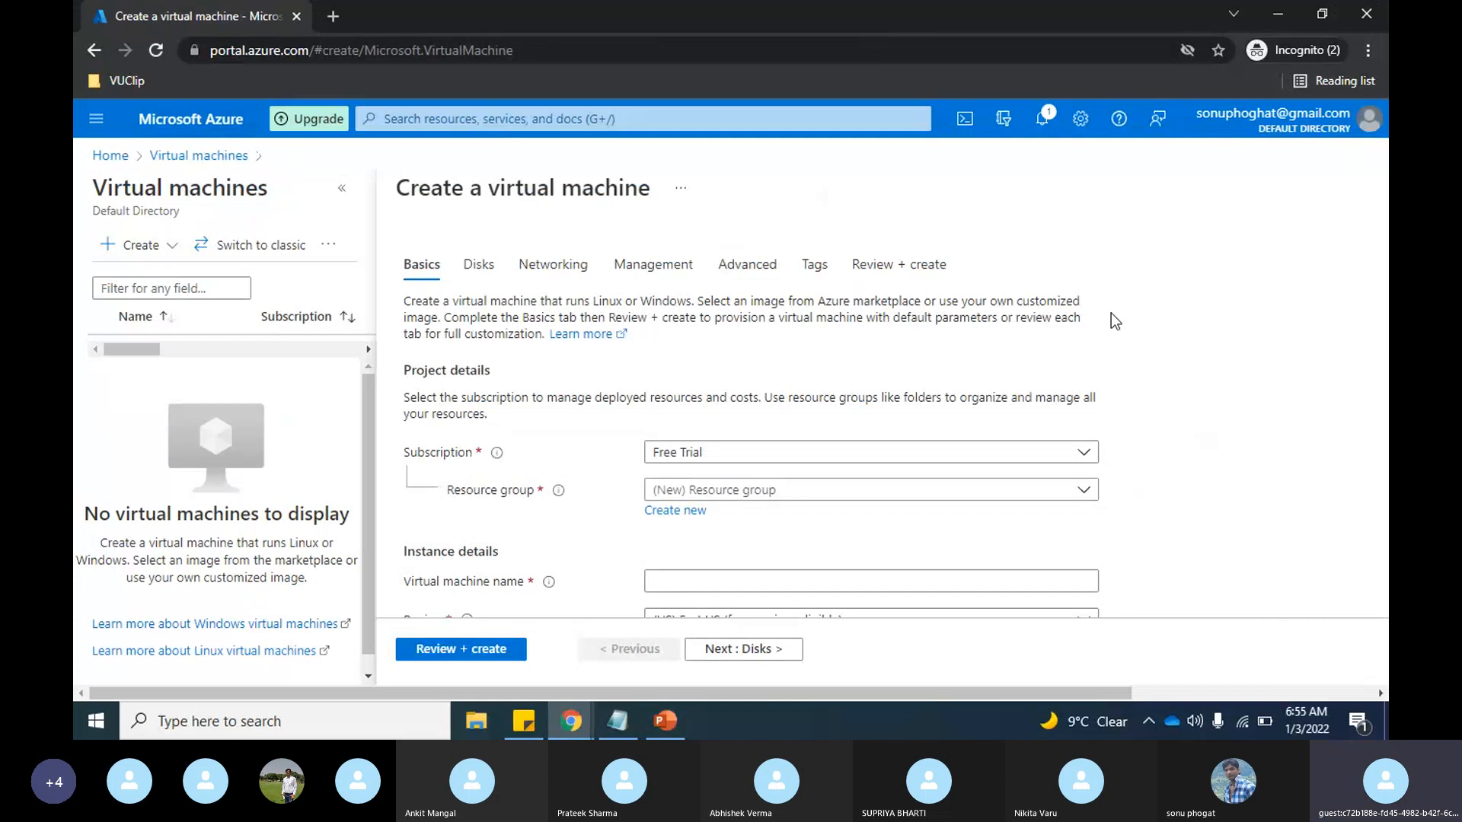
Step: Create a new resource group named "training" for the virtual machine
scroll(1111, 313, down, 1)
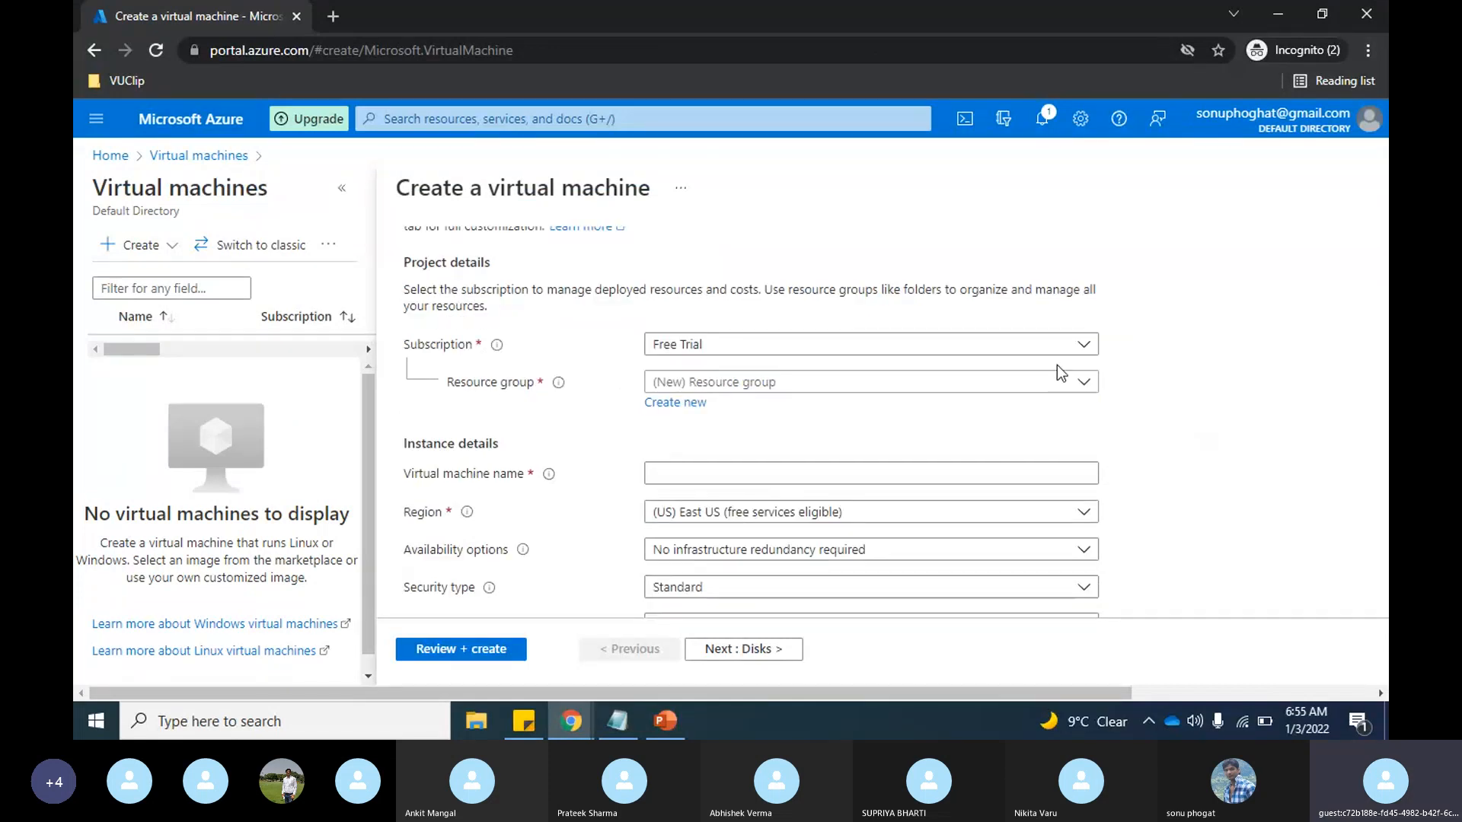
click(1062, 388)
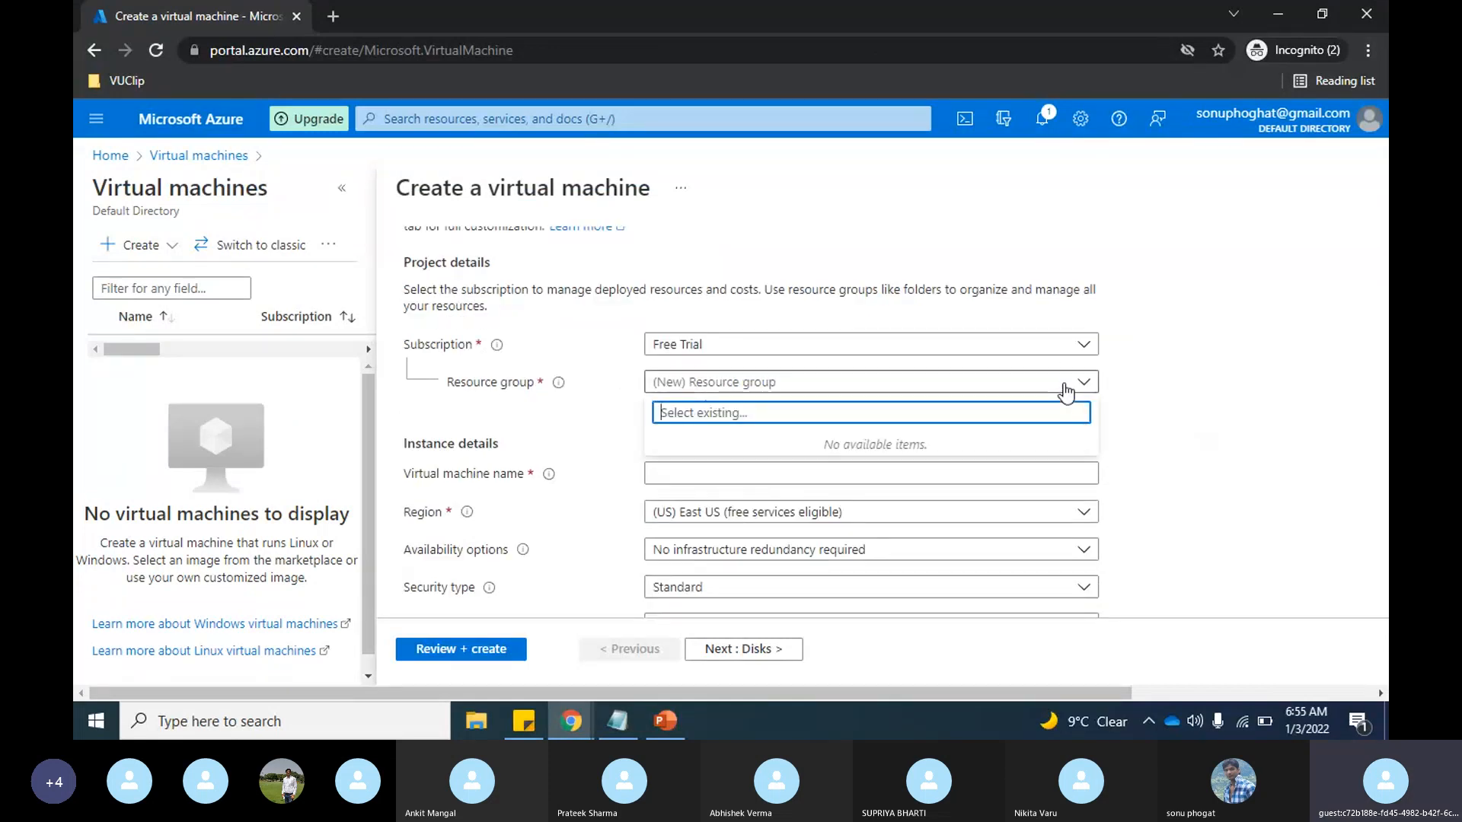
click(566, 413)
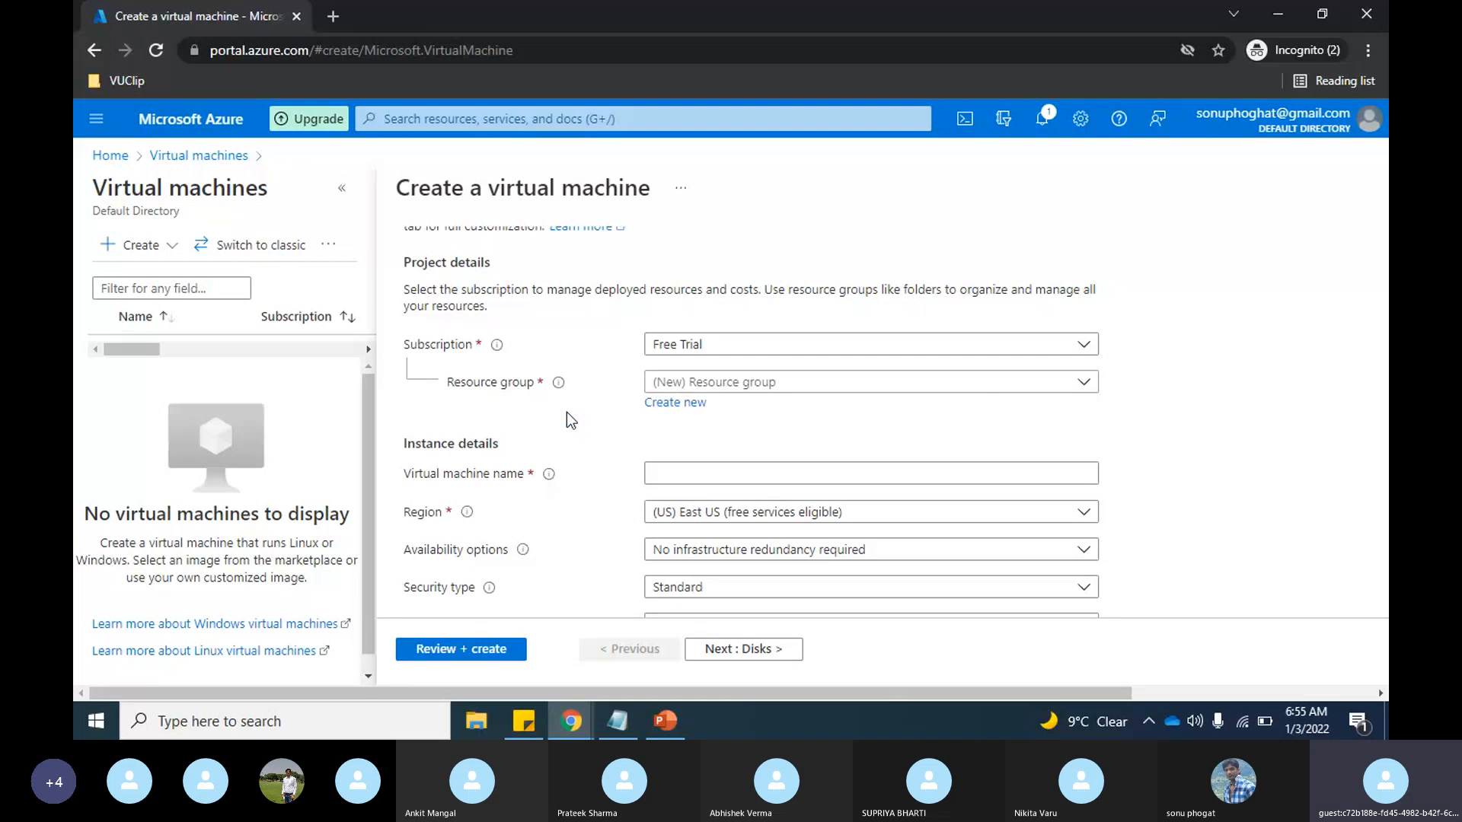
click(689, 404)
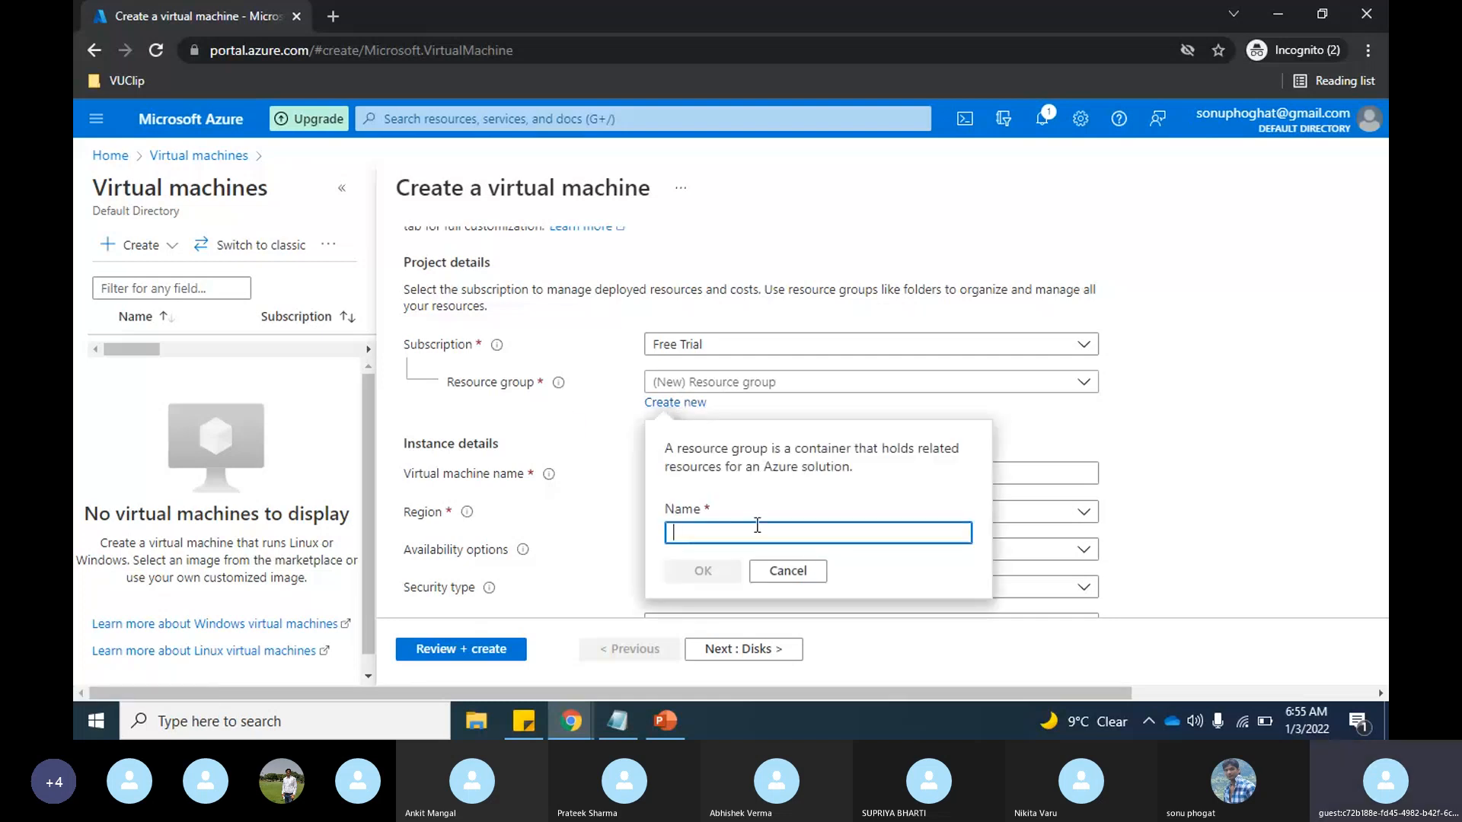
text(training)
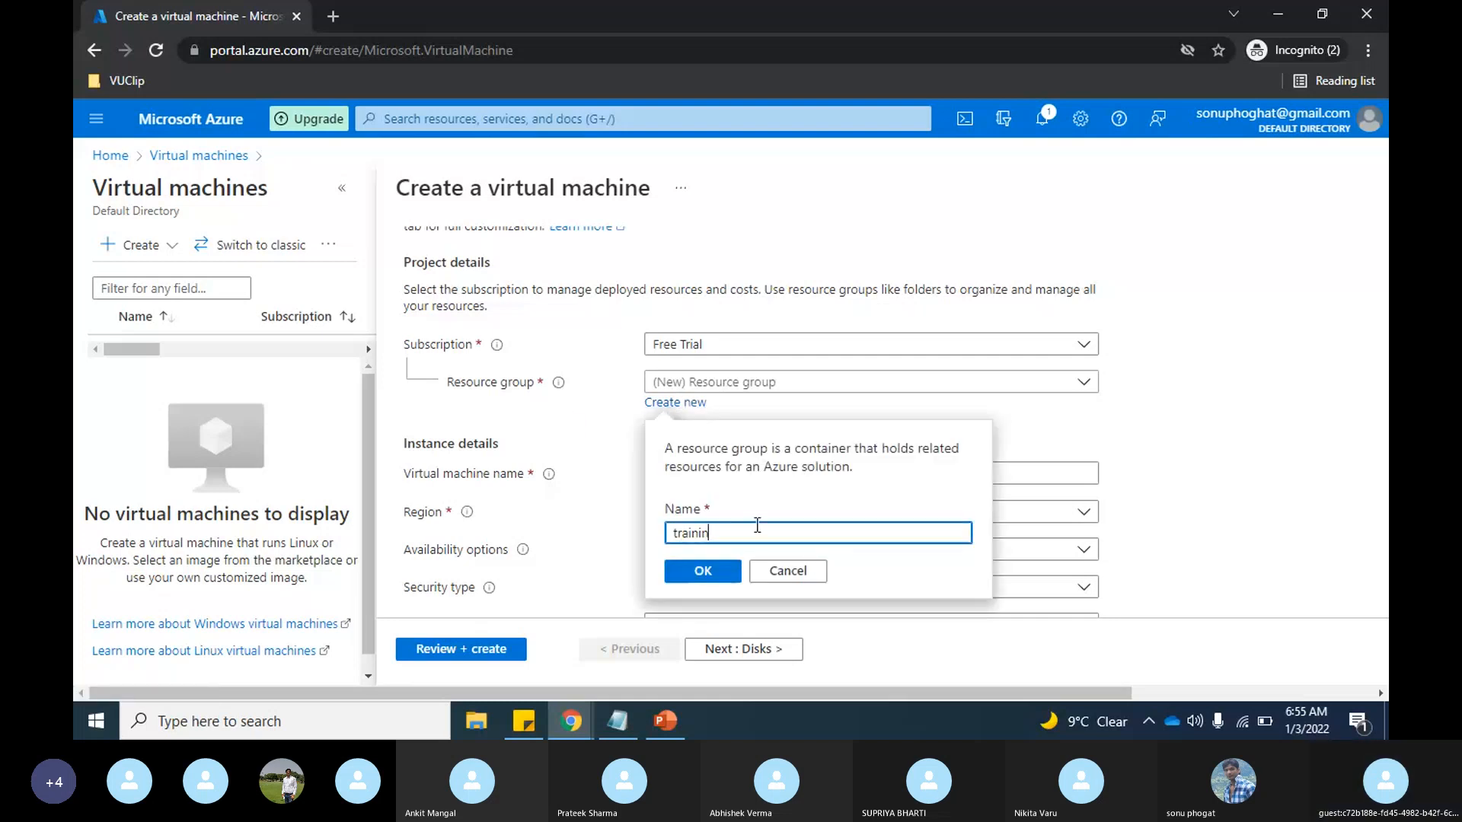
click(694, 575)
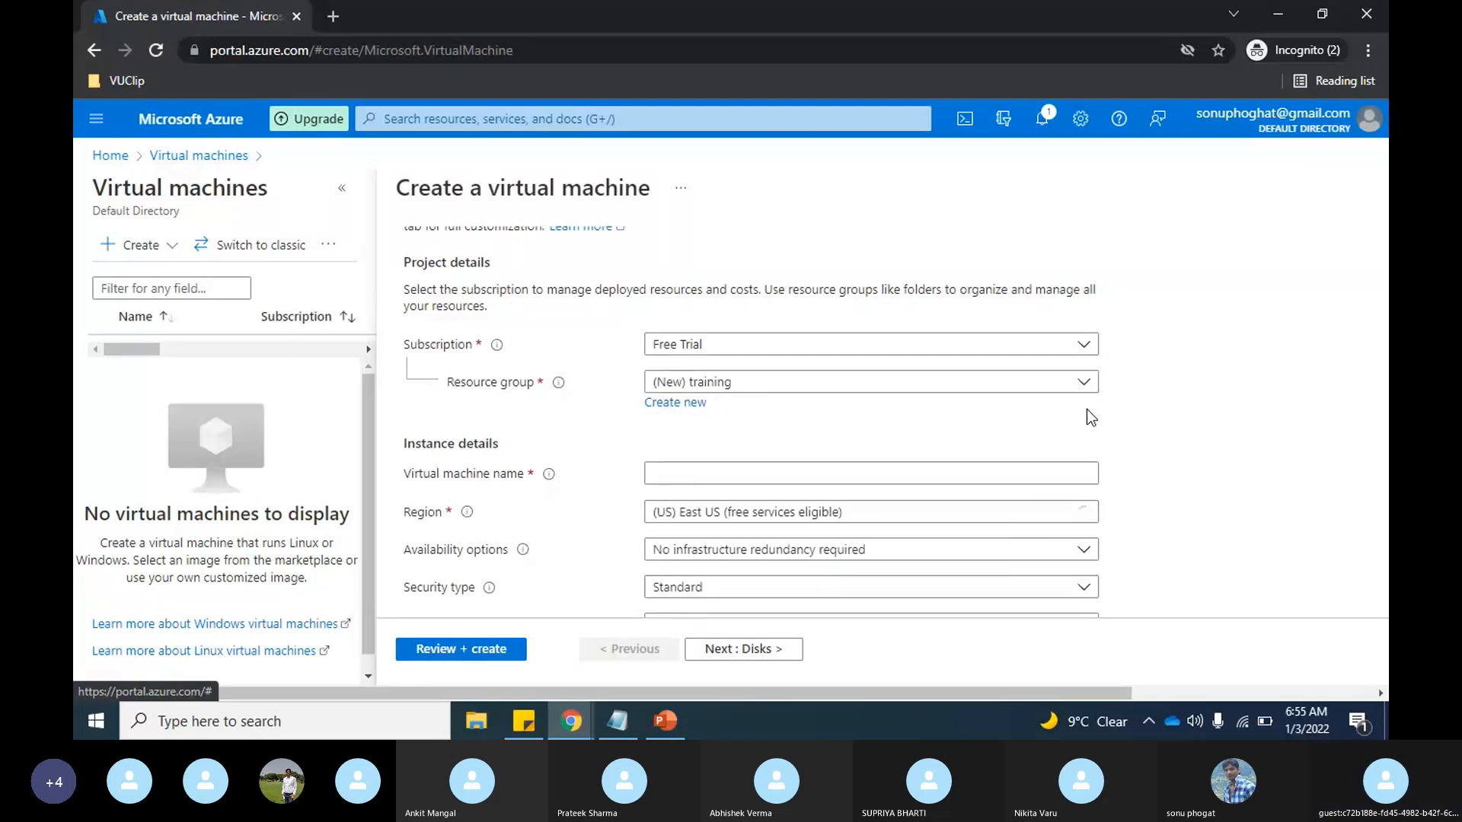
Step: Name the virtual machine "demovm" and choose (US) East US as its region
scroll(1086, 409, down, 1)
click(717, 405)
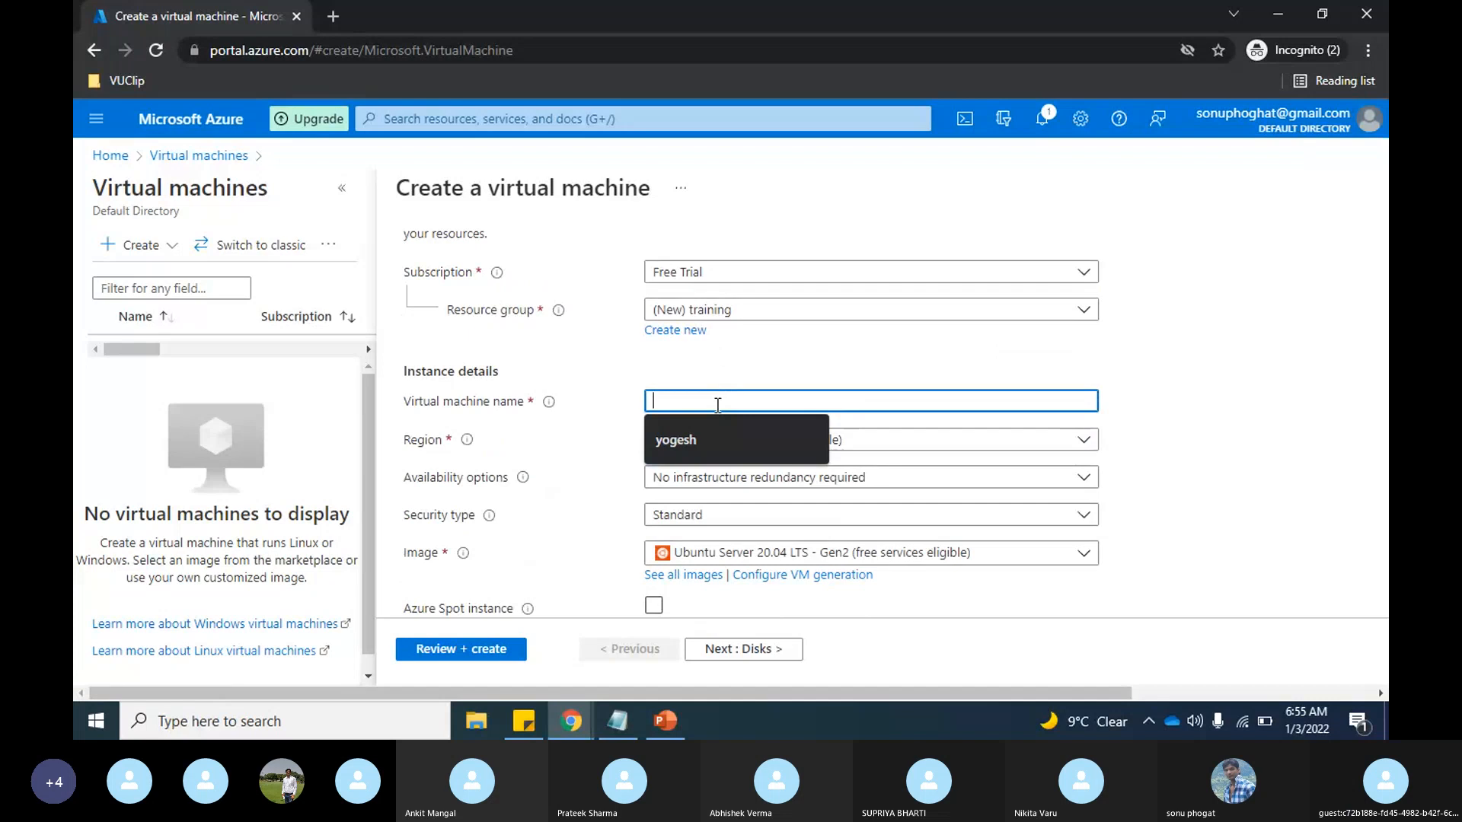
text(demovm)
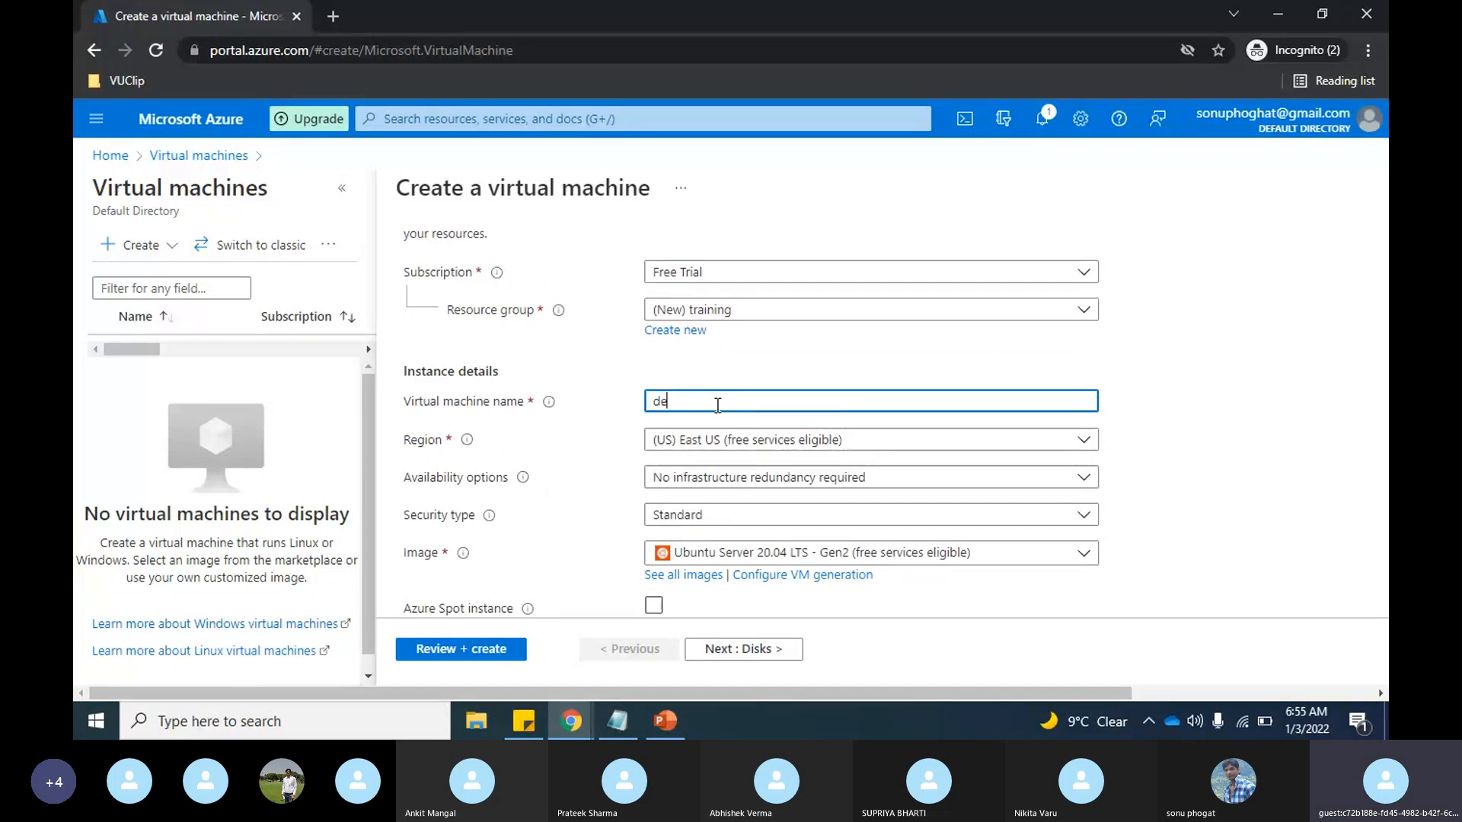
scroll(717, 405, down, 1)
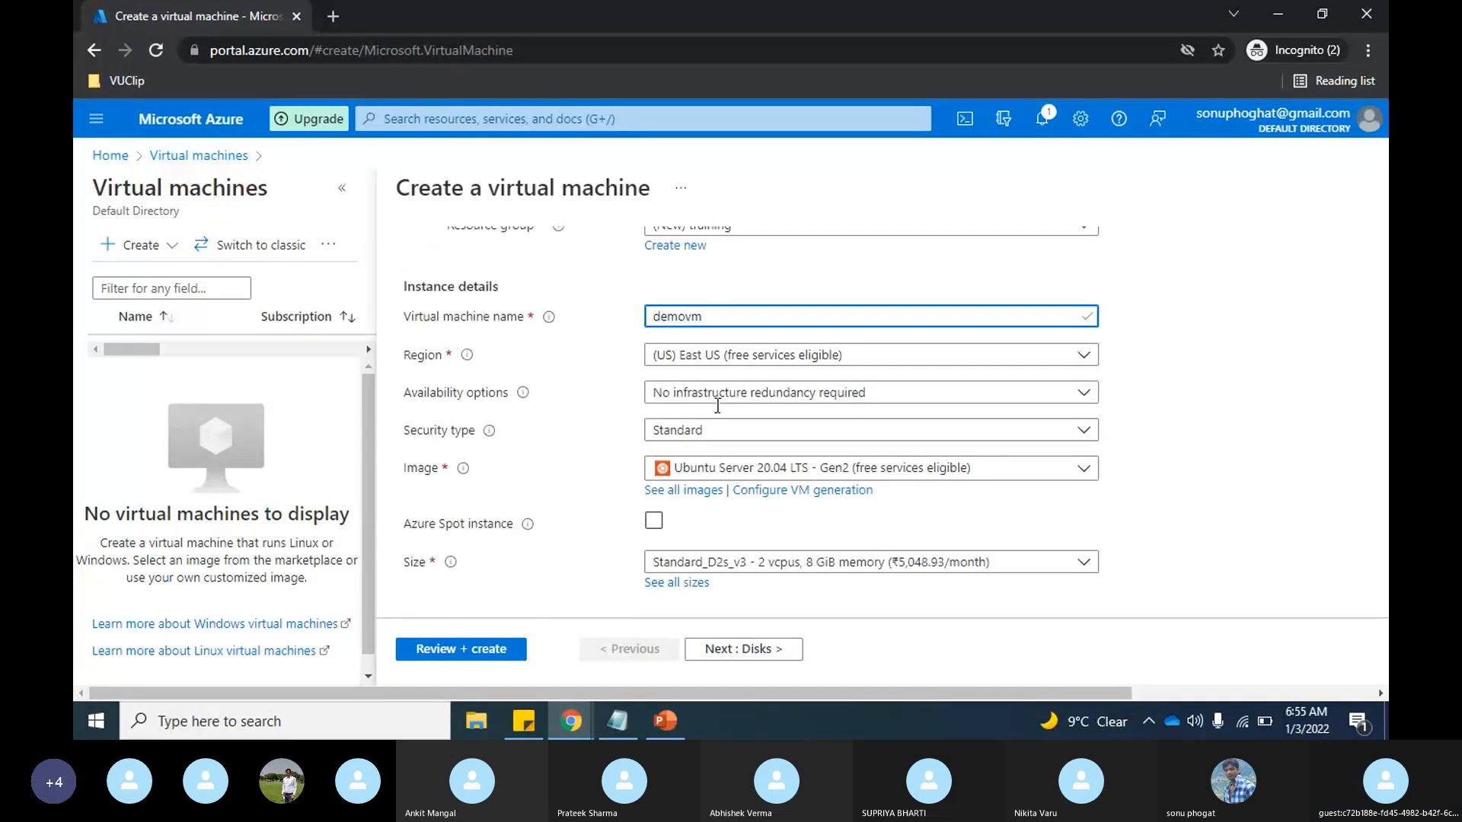
scroll(718, 405, down, 1)
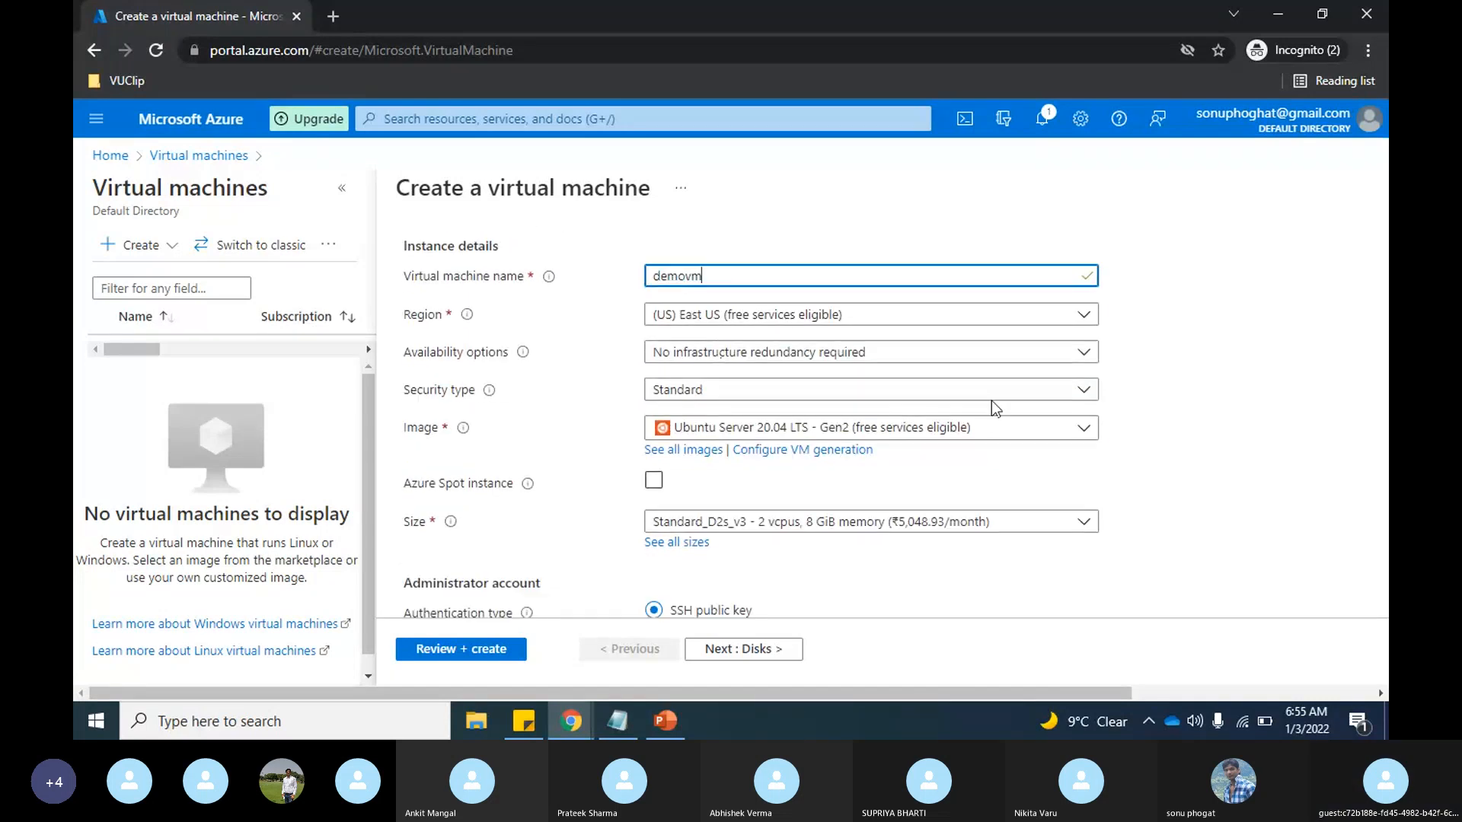
click(1084, 319)
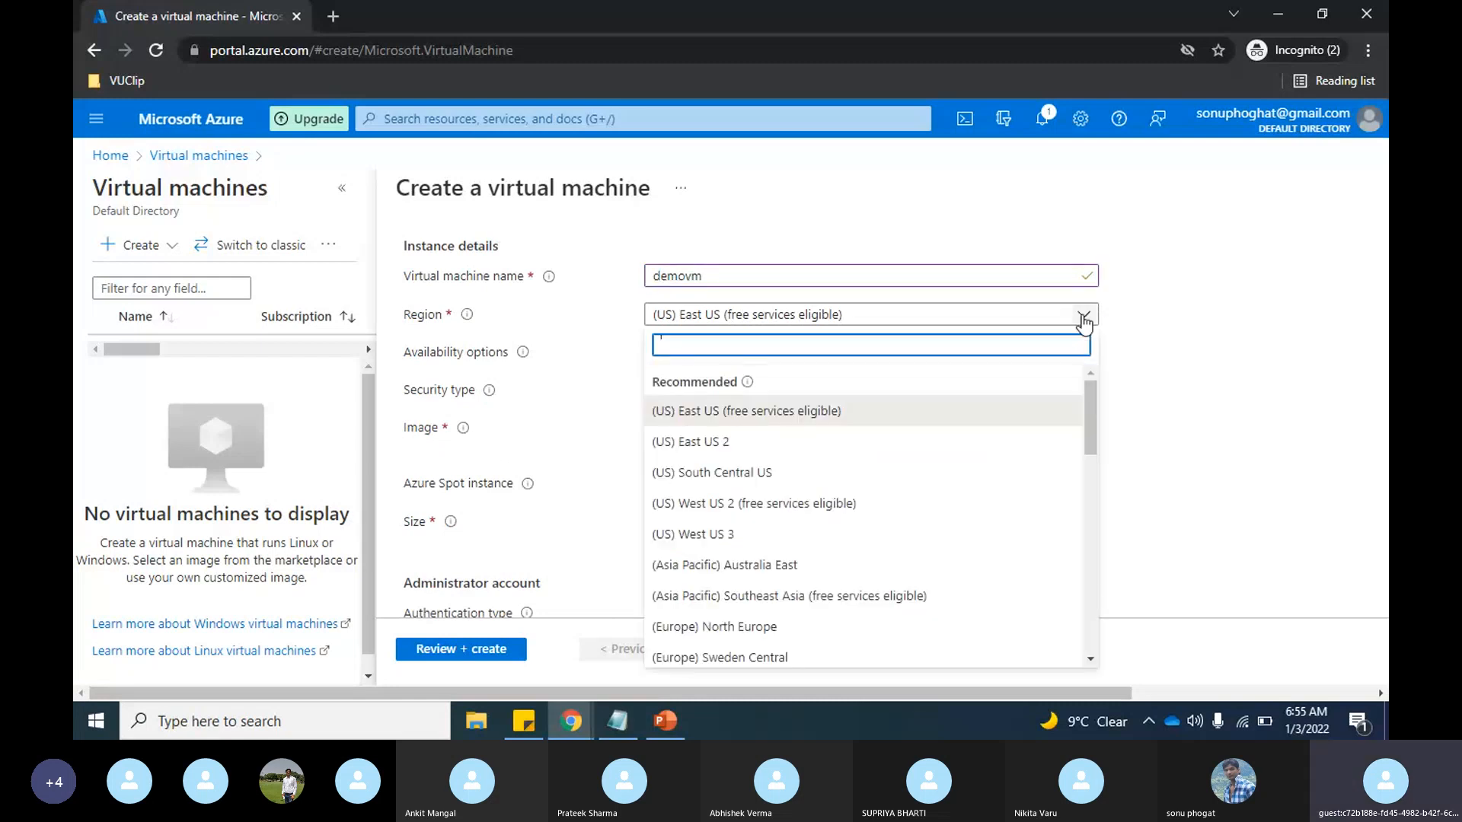
click(771, 411)
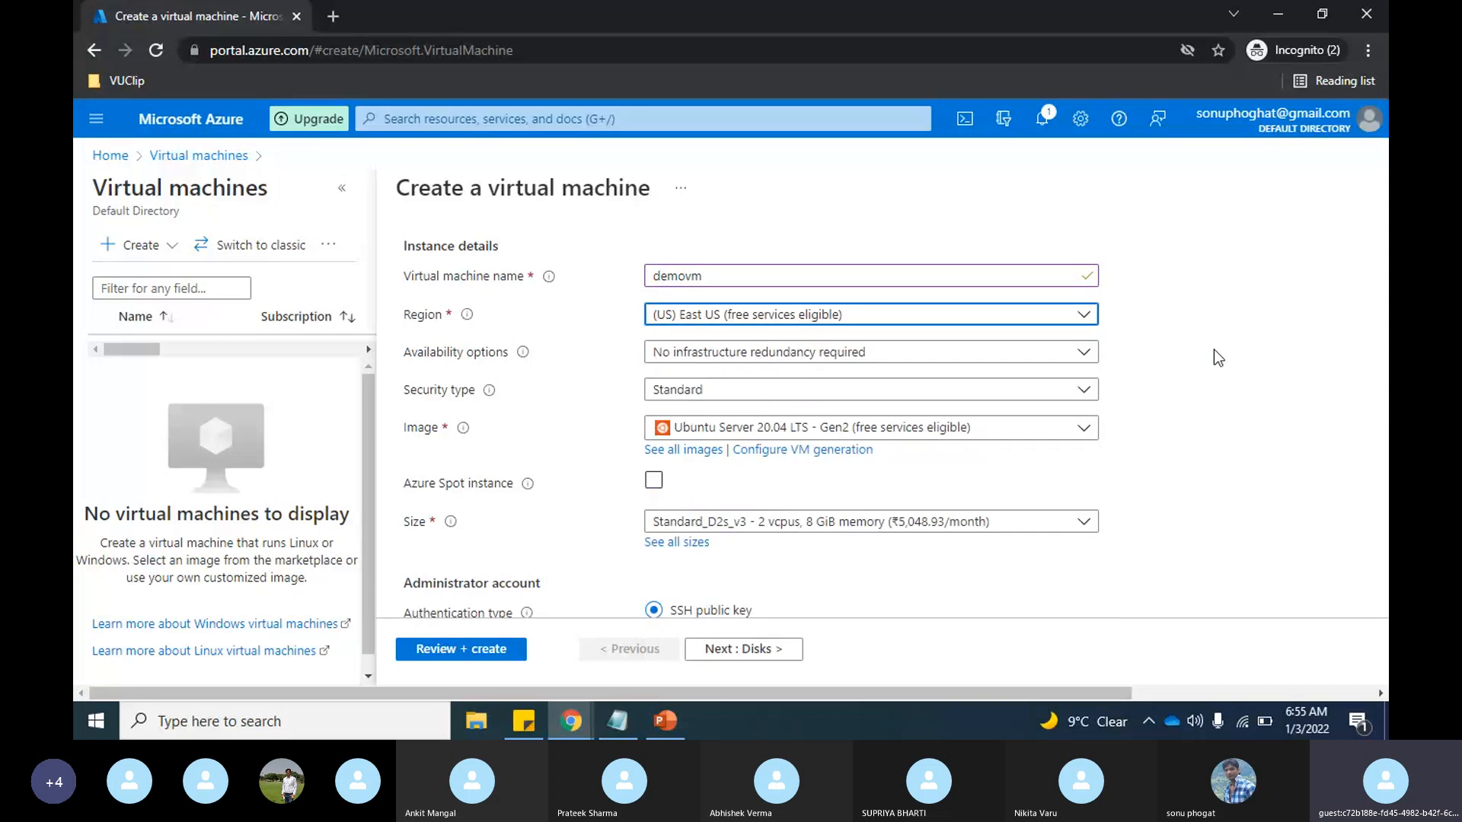
Step: Check the availability options and select the Windows Server 2019 Datacenter - Gen2 image for the virtual machine
click(1084, 355)
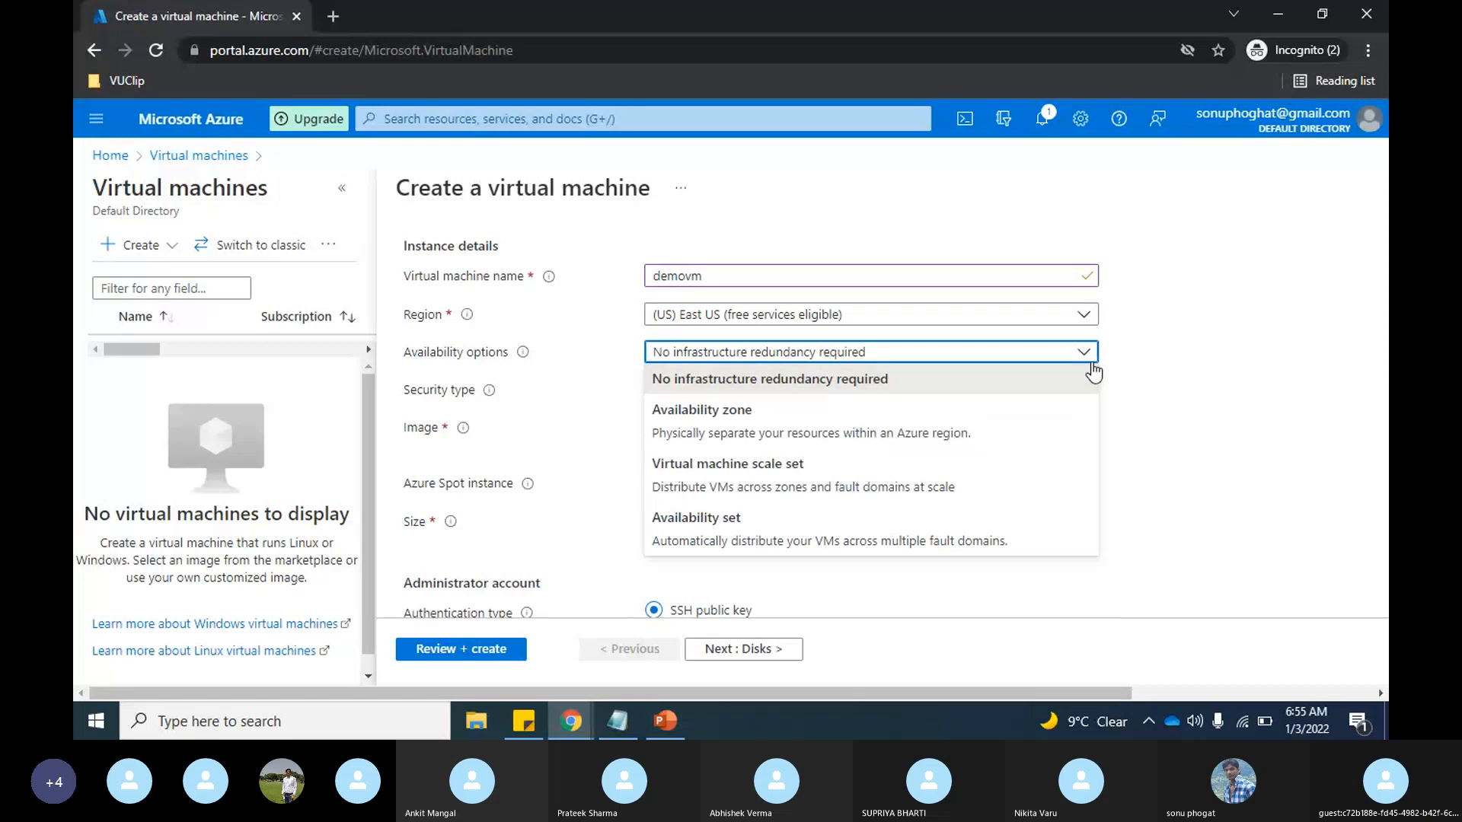
click(1203, 356)
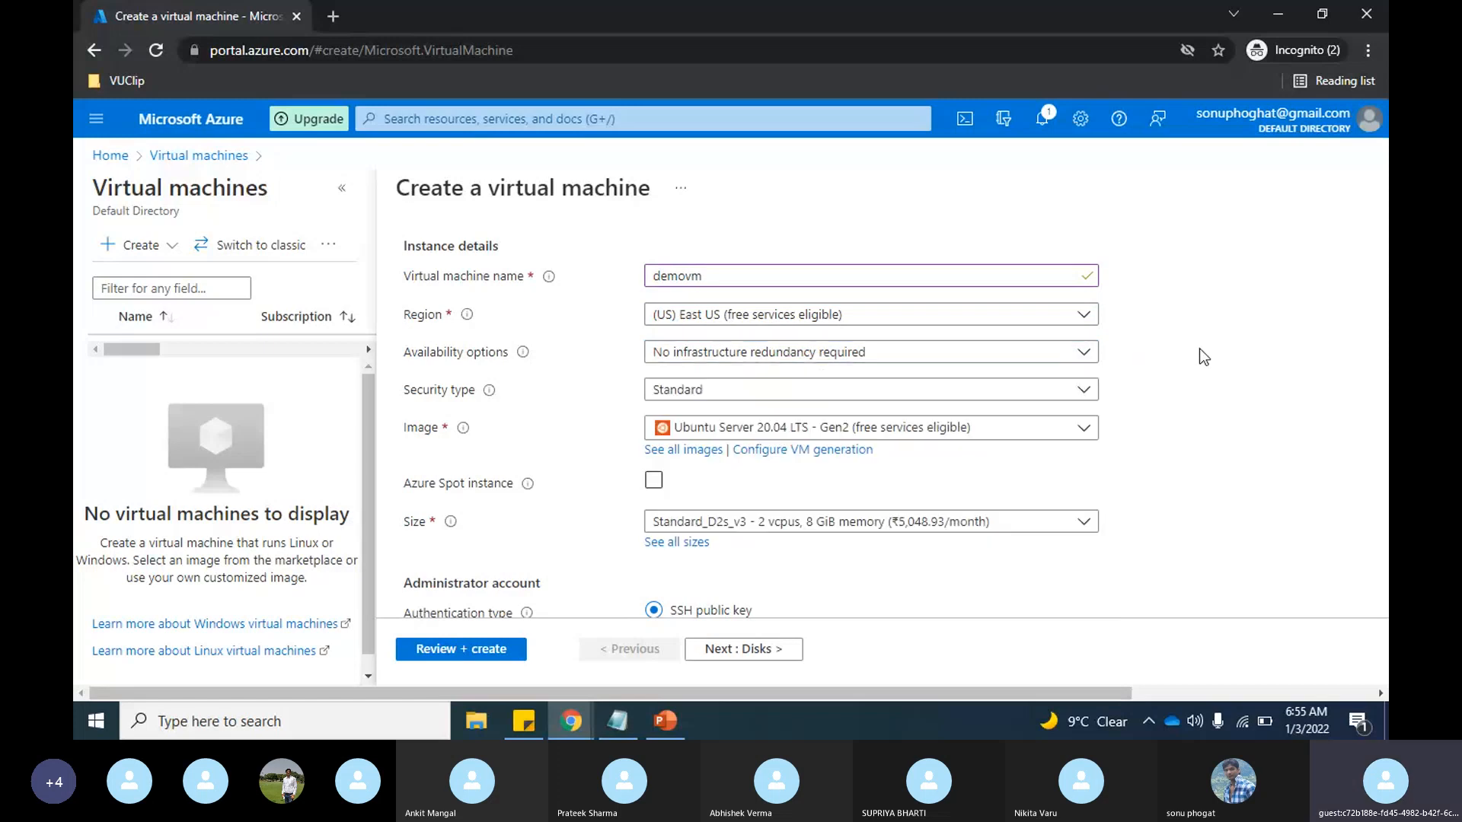
scroll(1215, 361, down, 1)
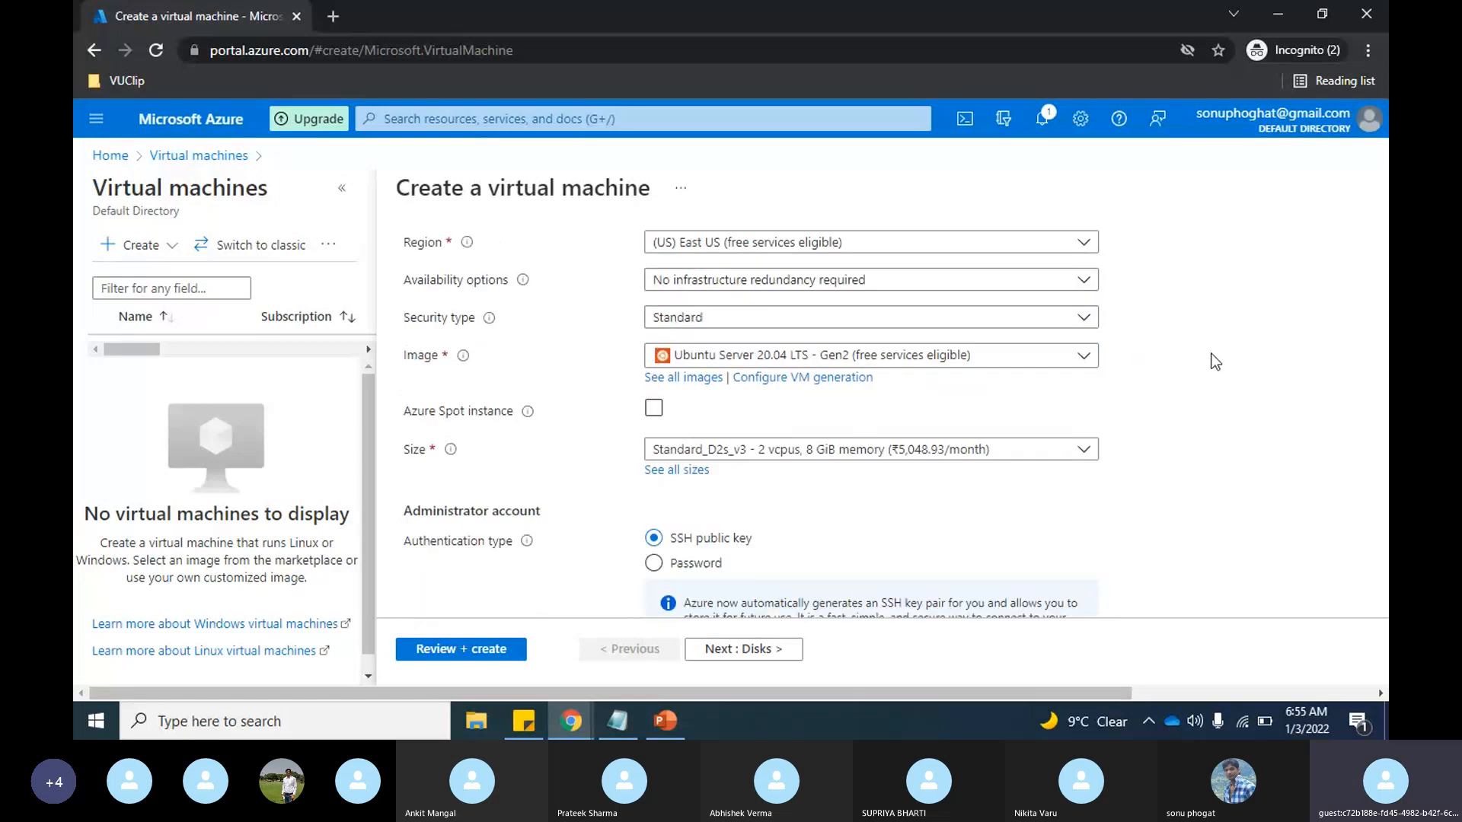
scroll(1197, 407, down, 1)
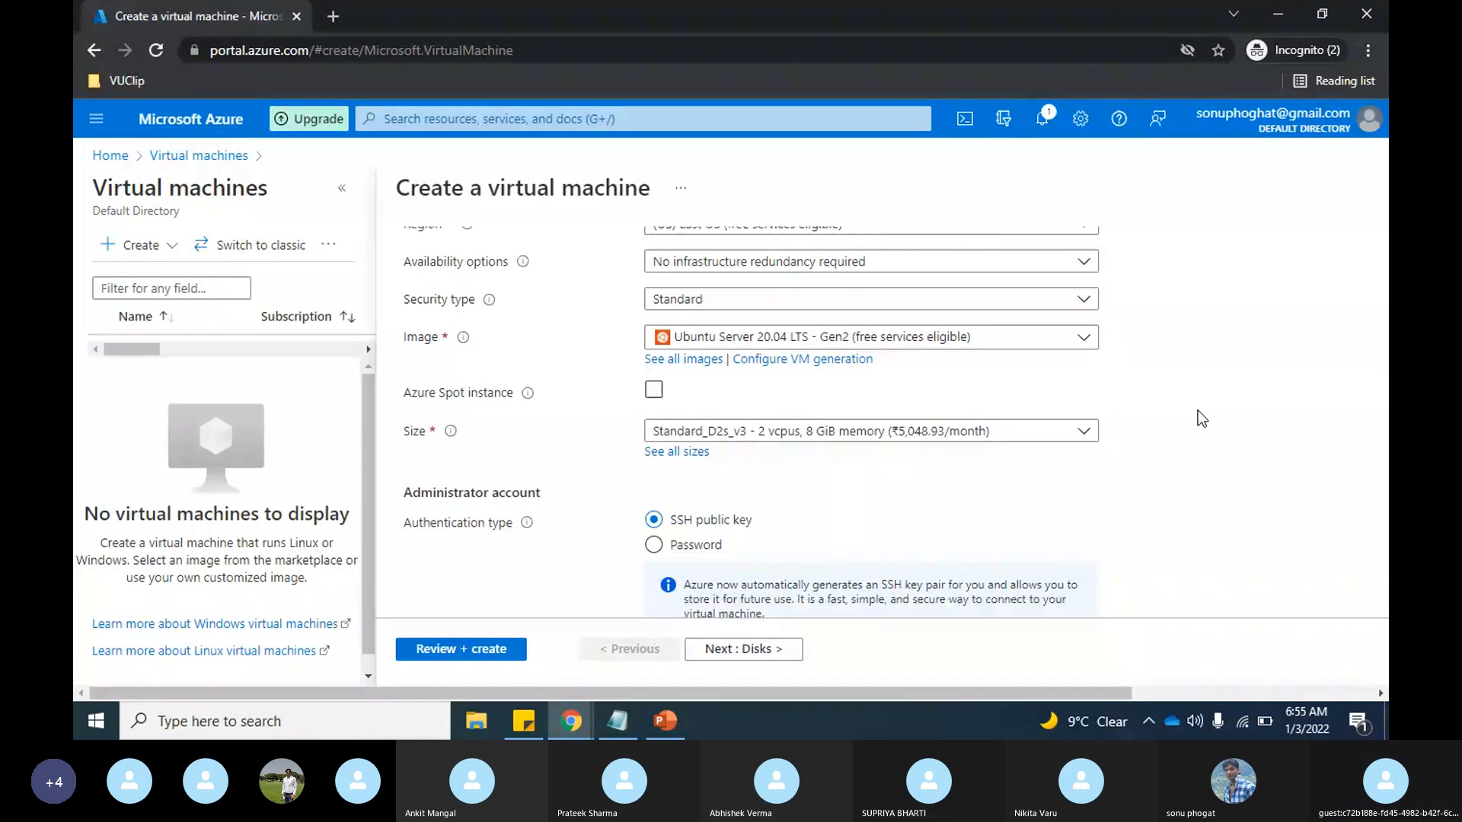
click(1078, 335)
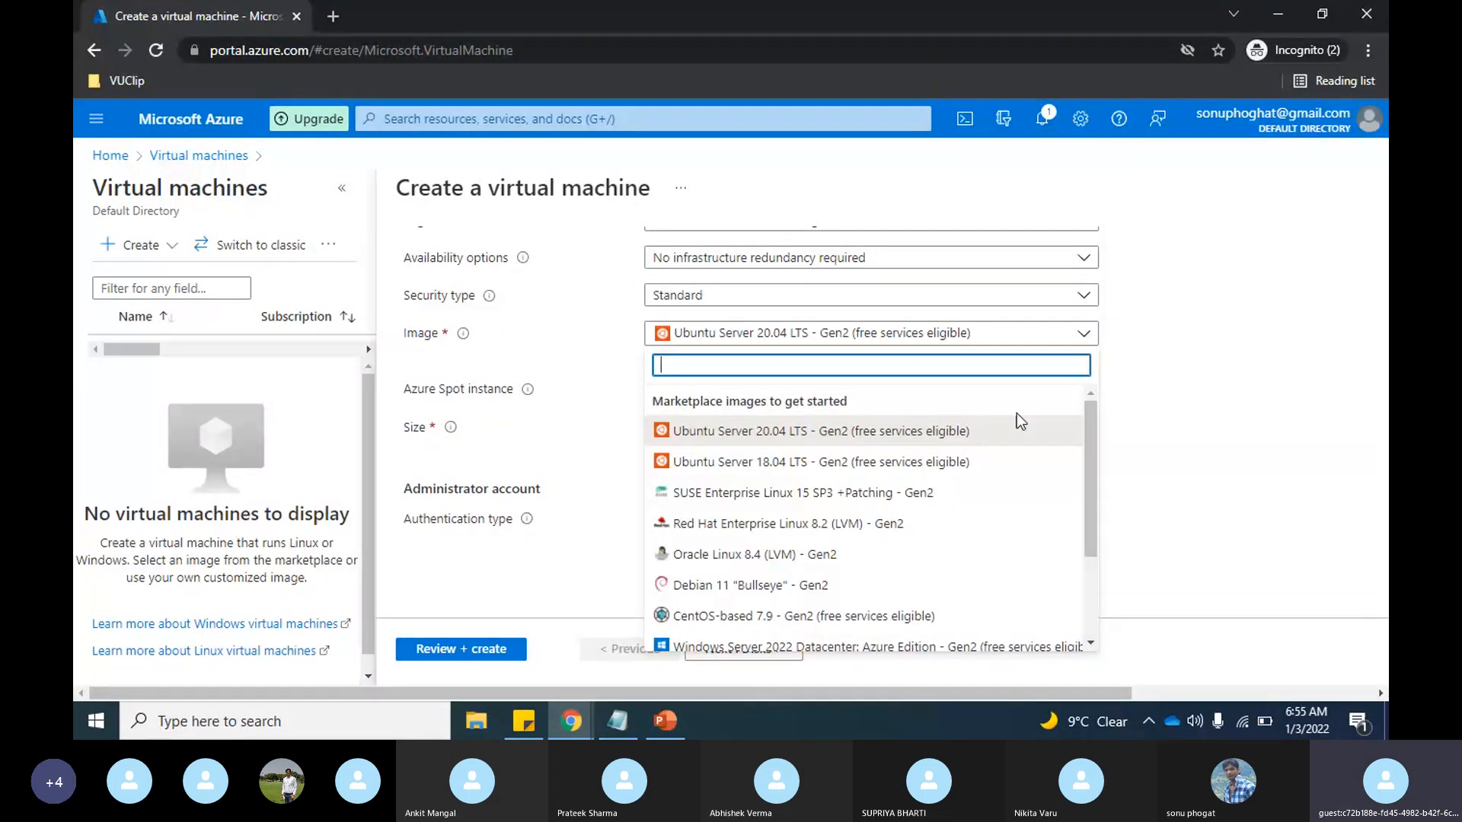
text(wind)
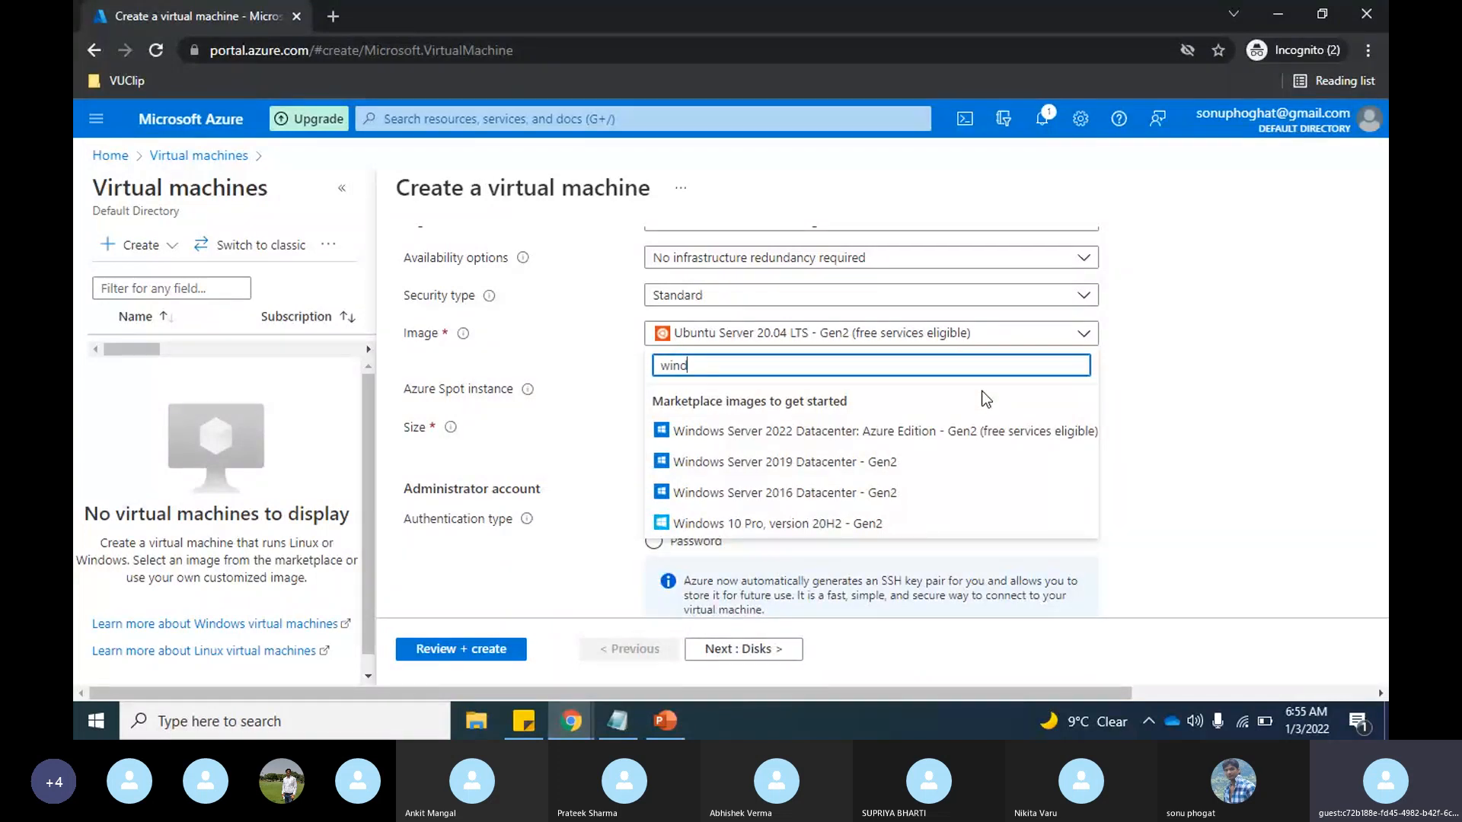
click(792, 461)
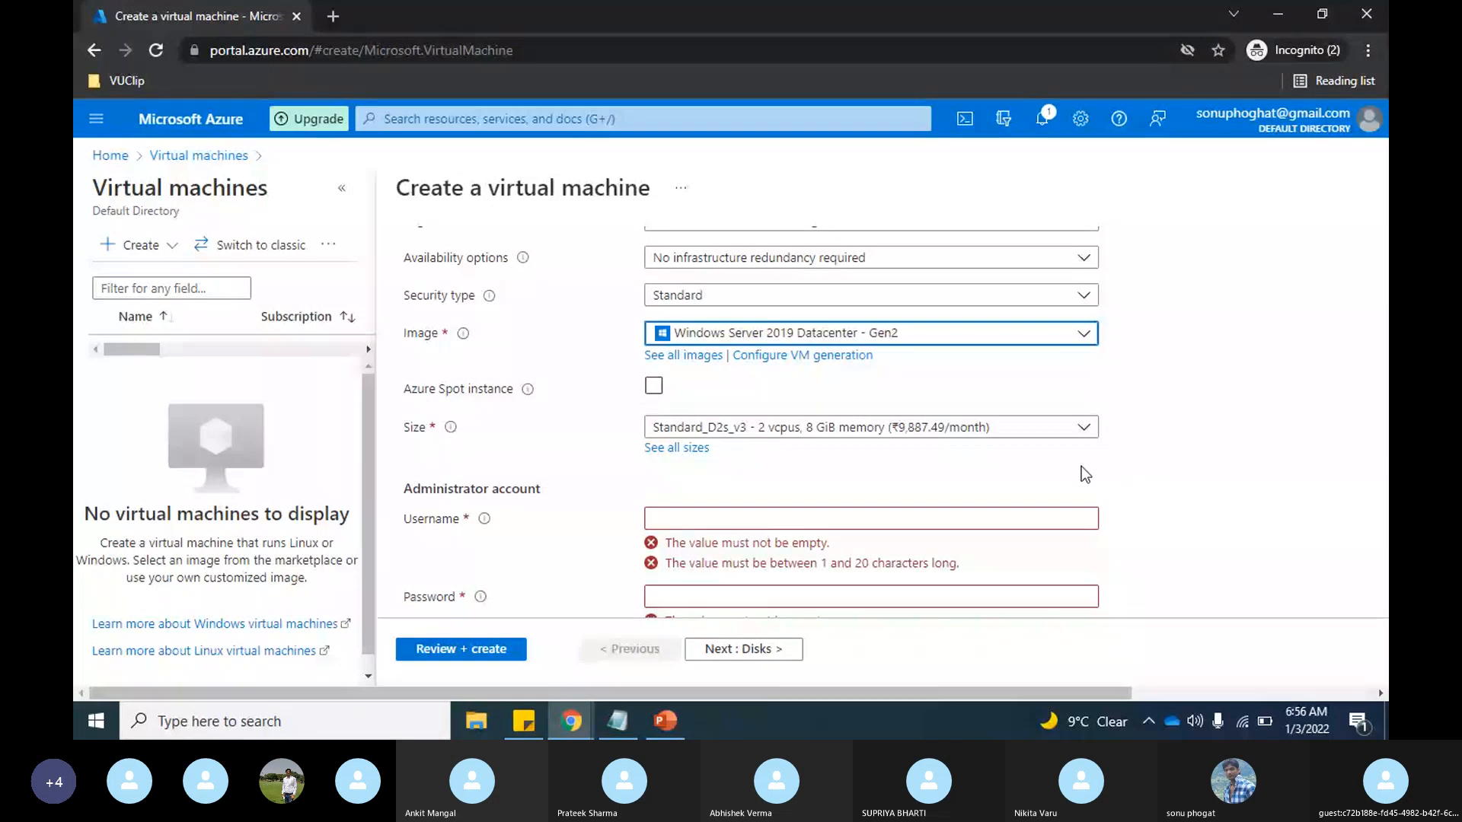
Step: Set the administrator username to "demovm" and choose the Standard_D2s_v3 size with 2 vcpus and 8 GiB memory
scroll(1082, 466, down, 2)
click(950, 369)
text(demovm)
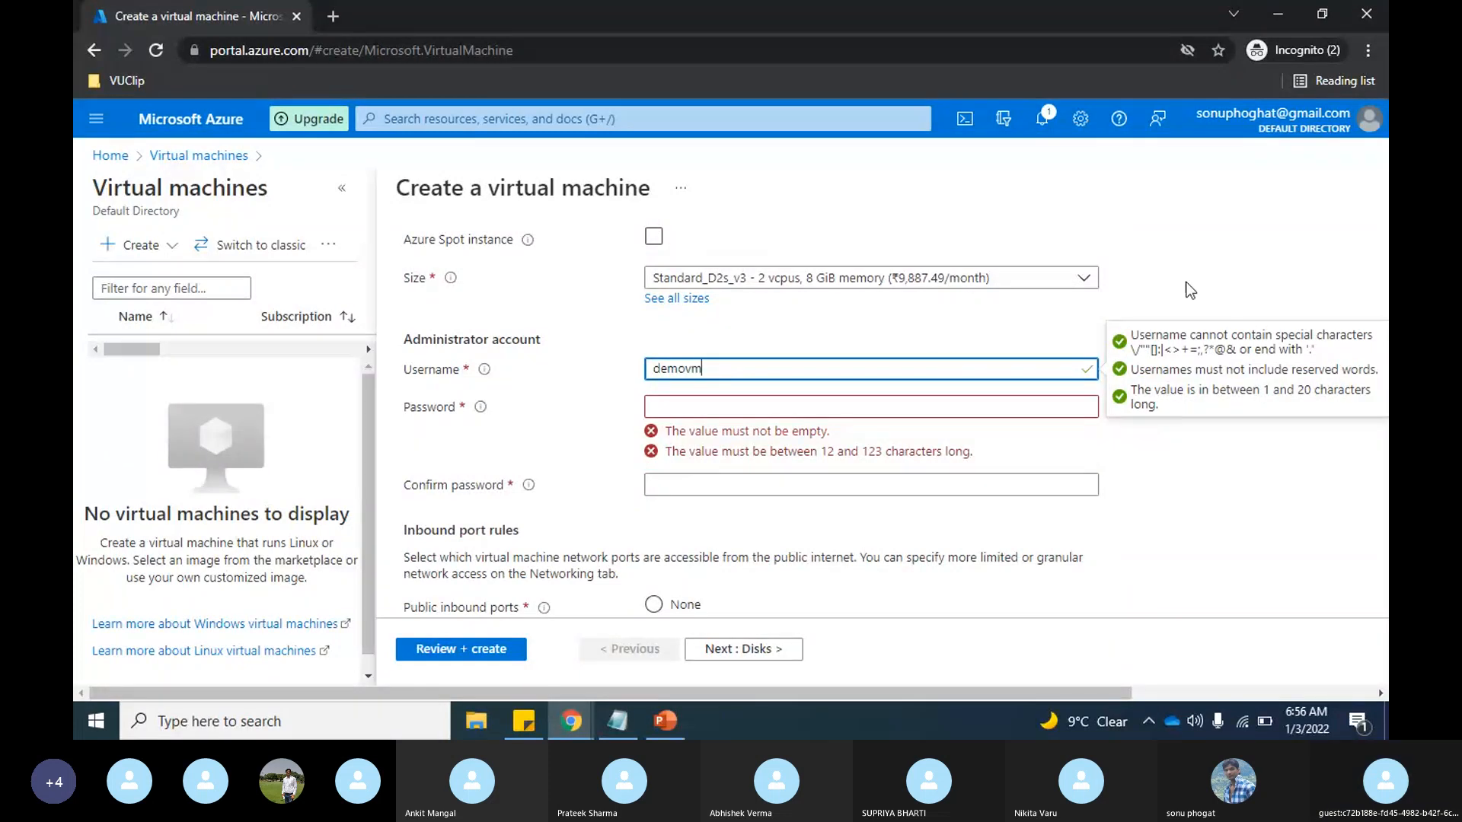
click(1063, 288)
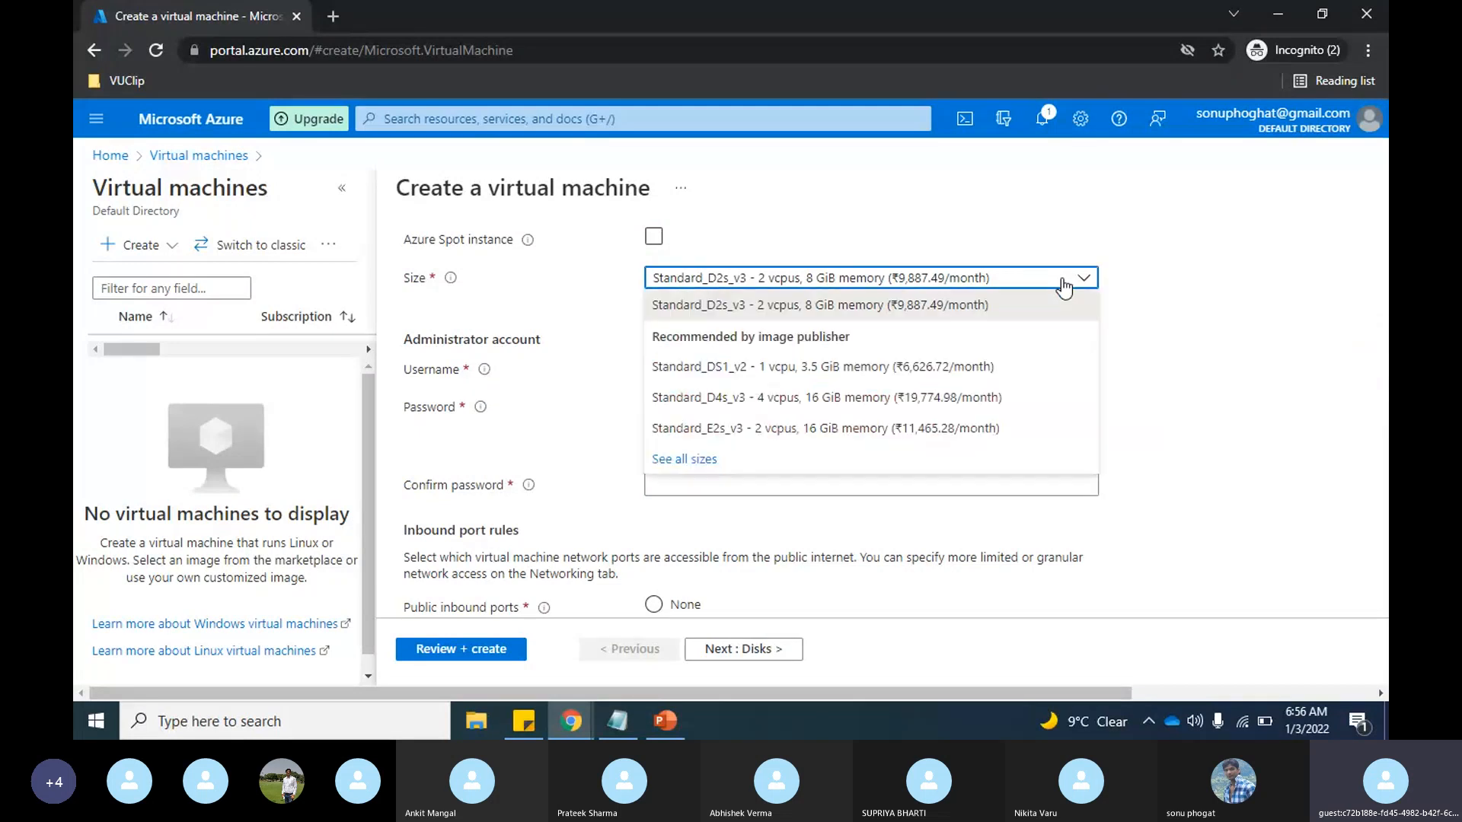
click(912, 307)
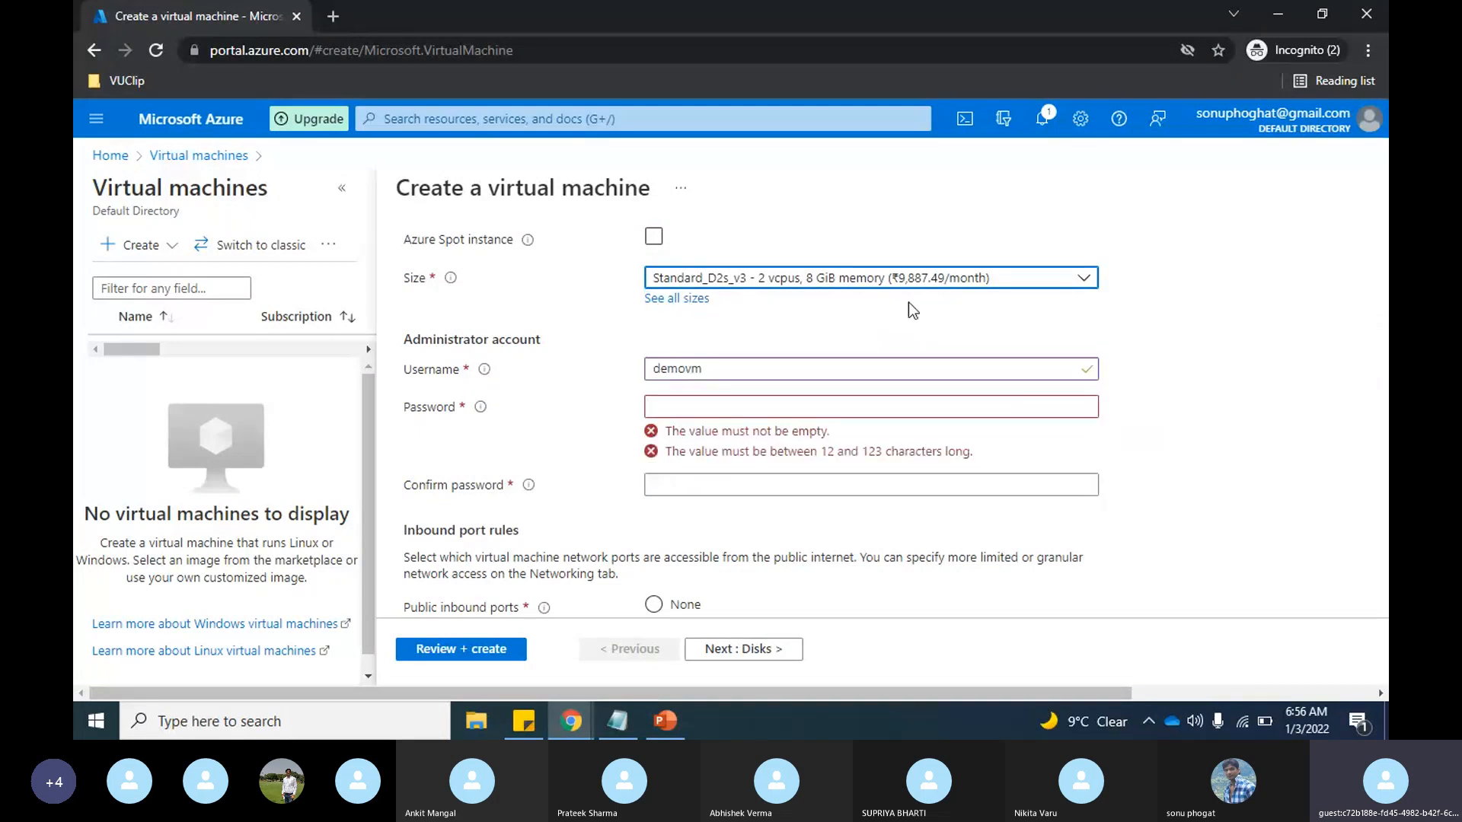
Step: Enter the administrator account password and repeat it in the confirmation field
scroll(1066, 297, down, 1)
click(866, 320)
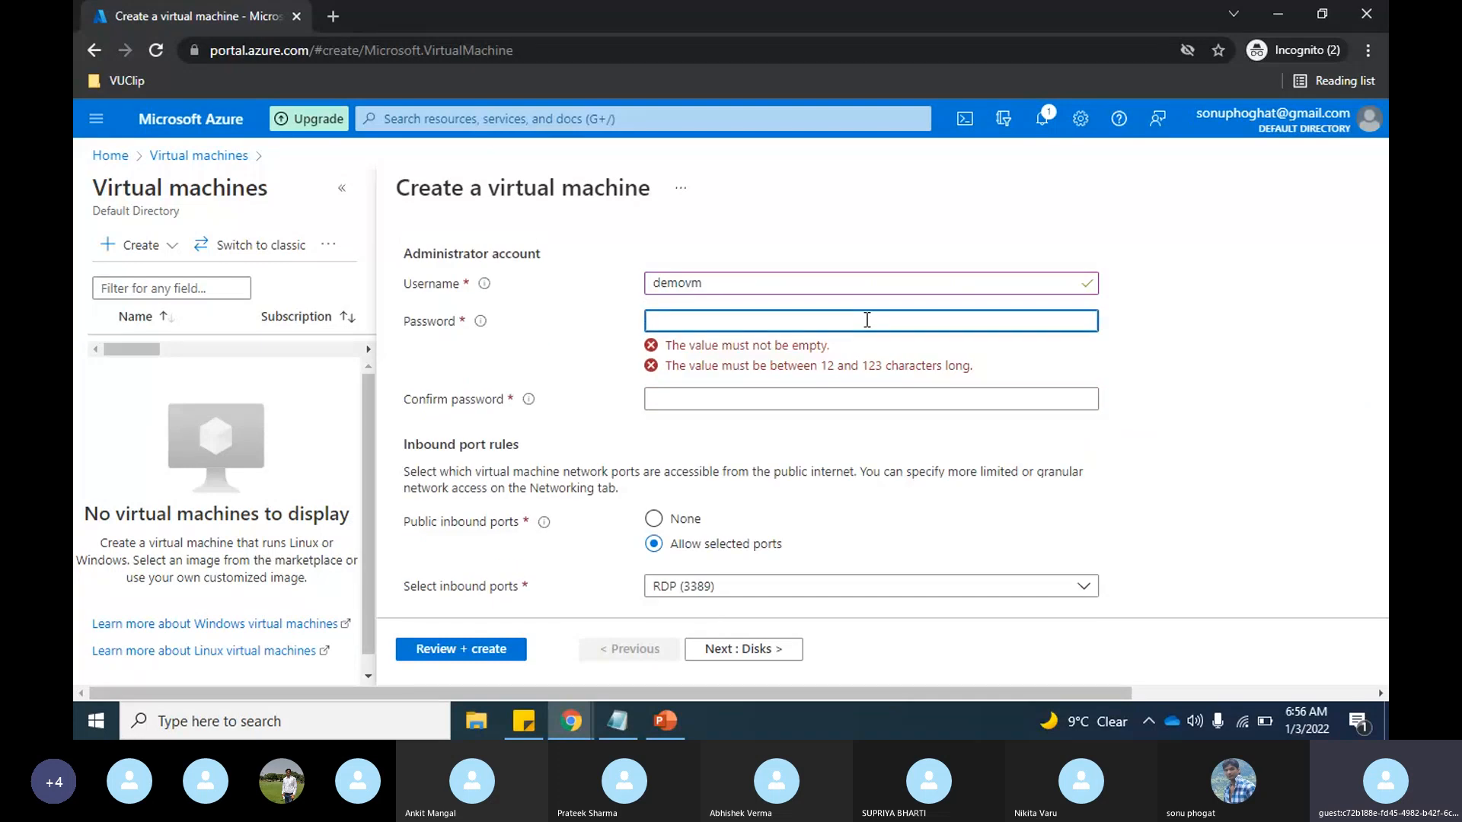
text(•••••••••••)
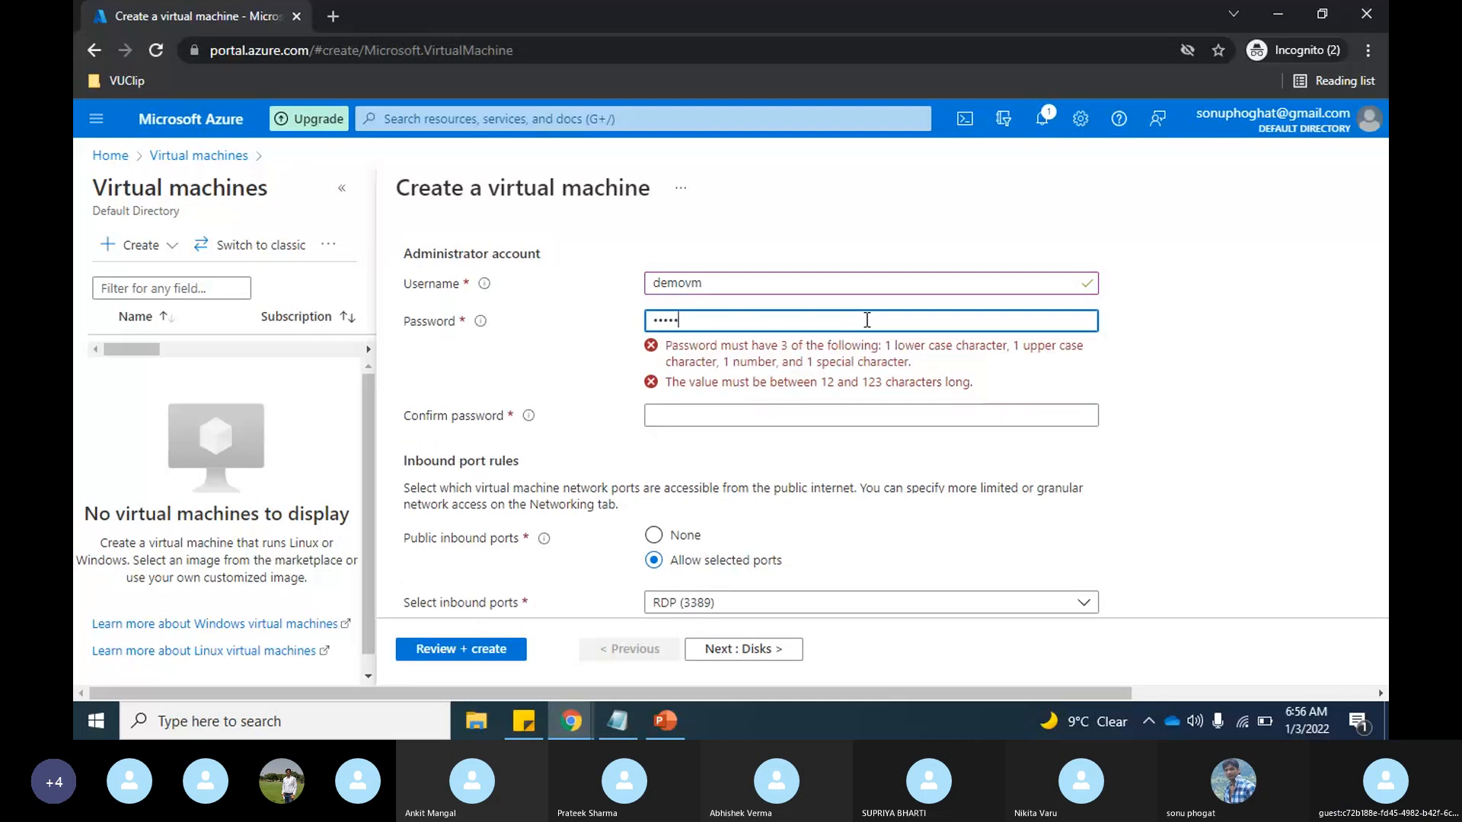
text(•)
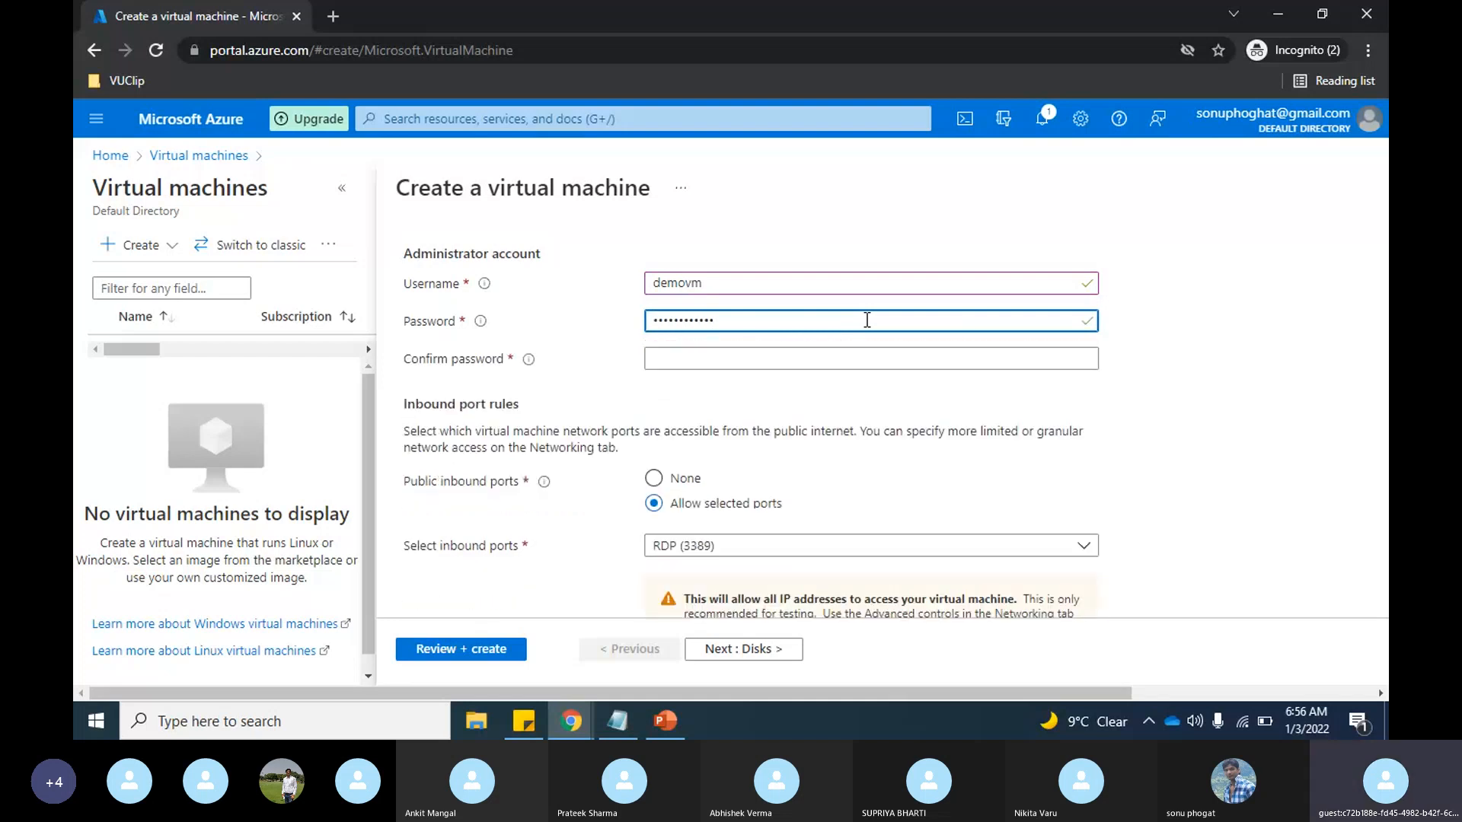
click(756, 359)
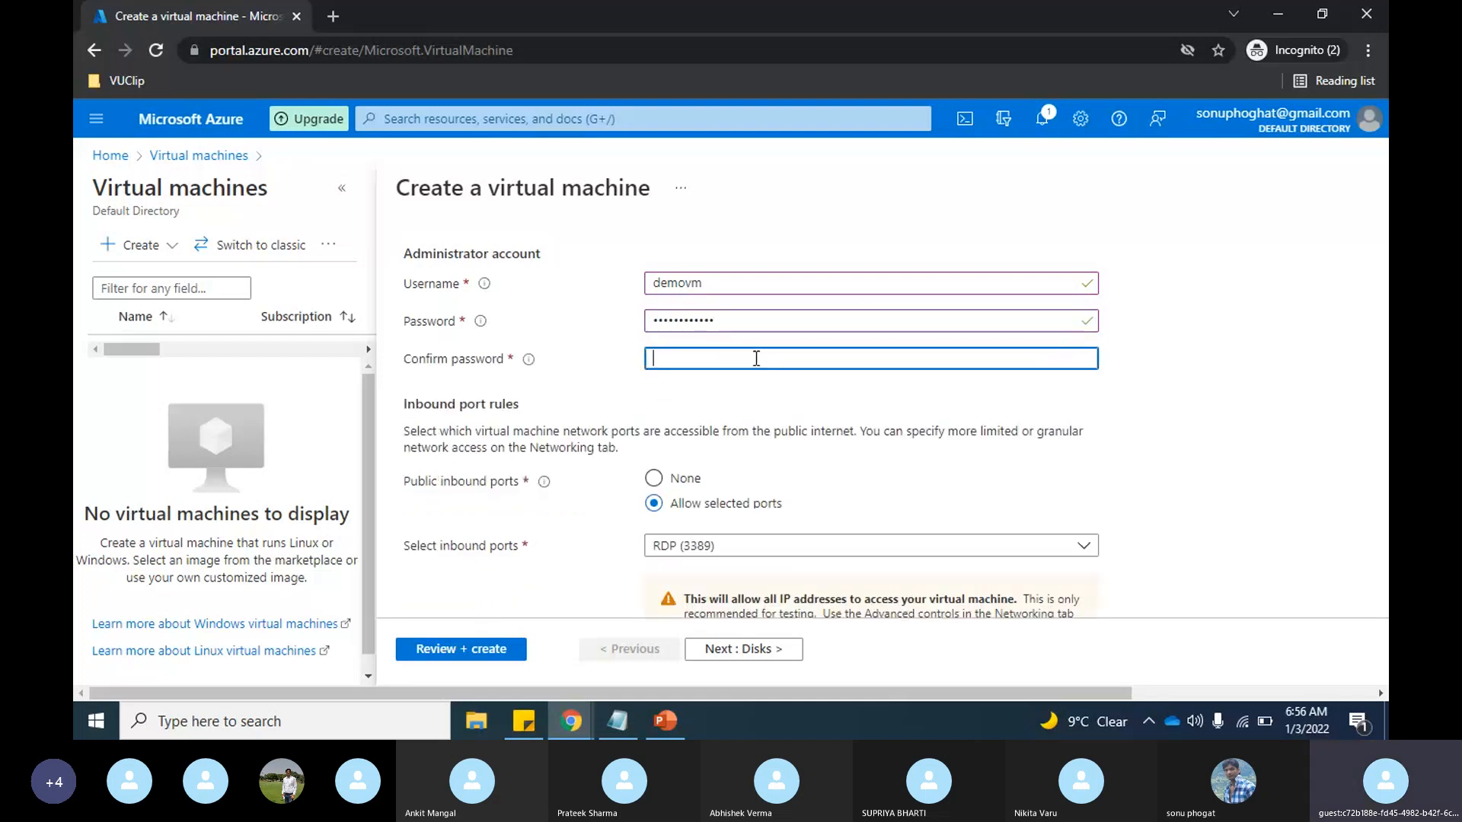
text(•••••••••)
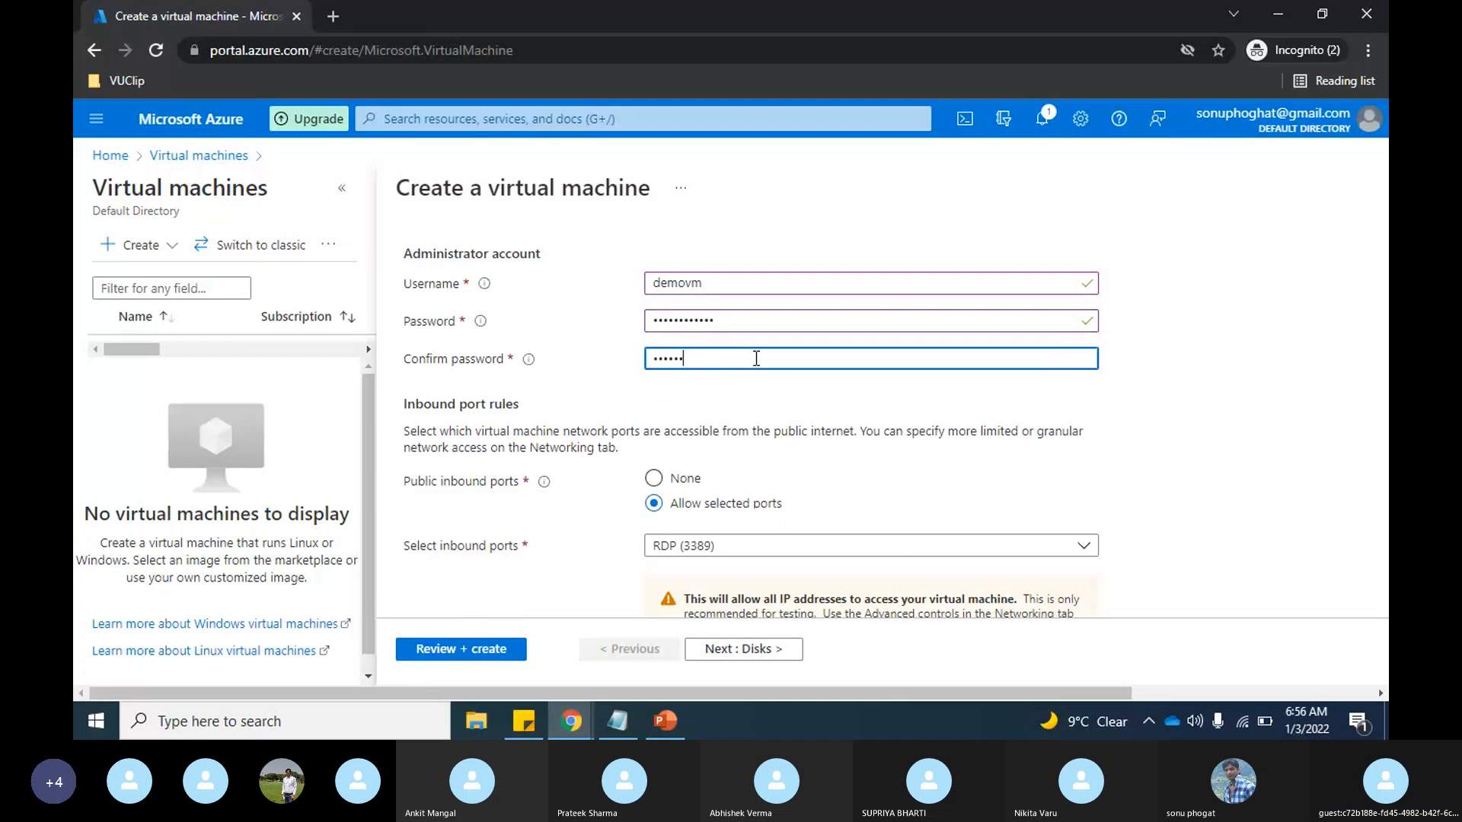
text(•••)
Step: Examine which public inbound ports can be allowed for the virtual machine
scroll(1064, 440, down, 1)
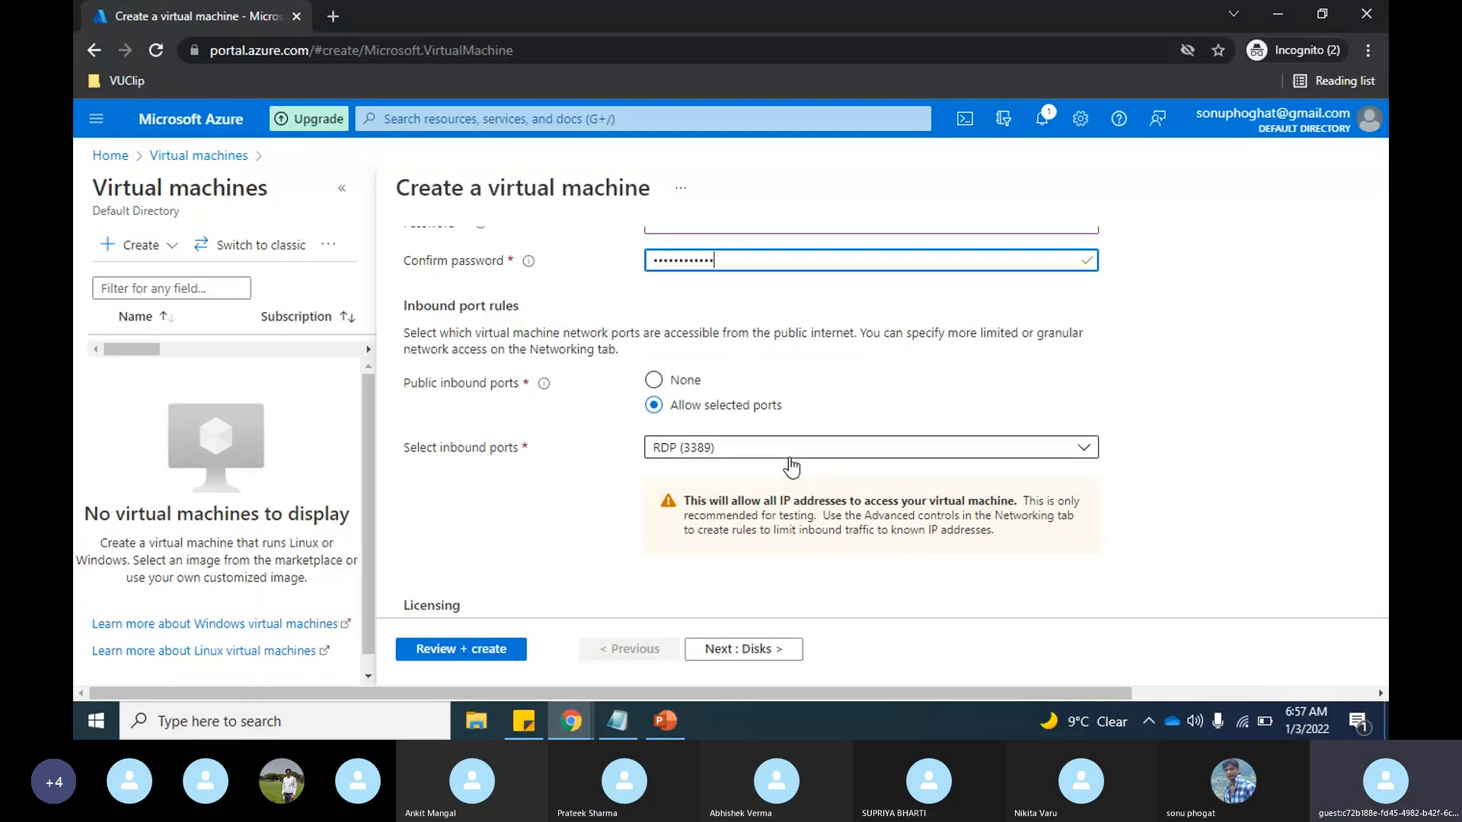
click(869, 454)
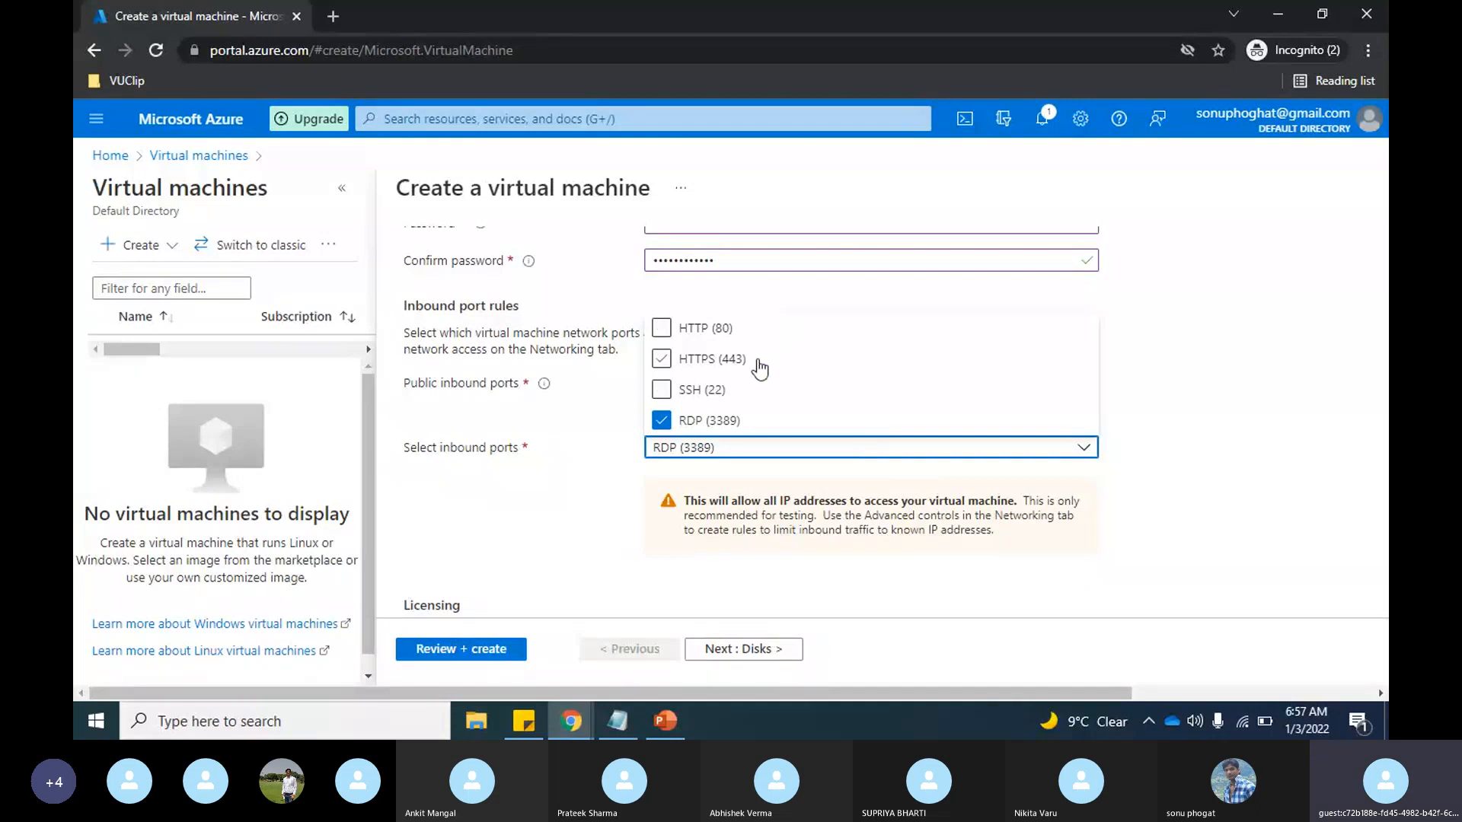
click(1130, 478)
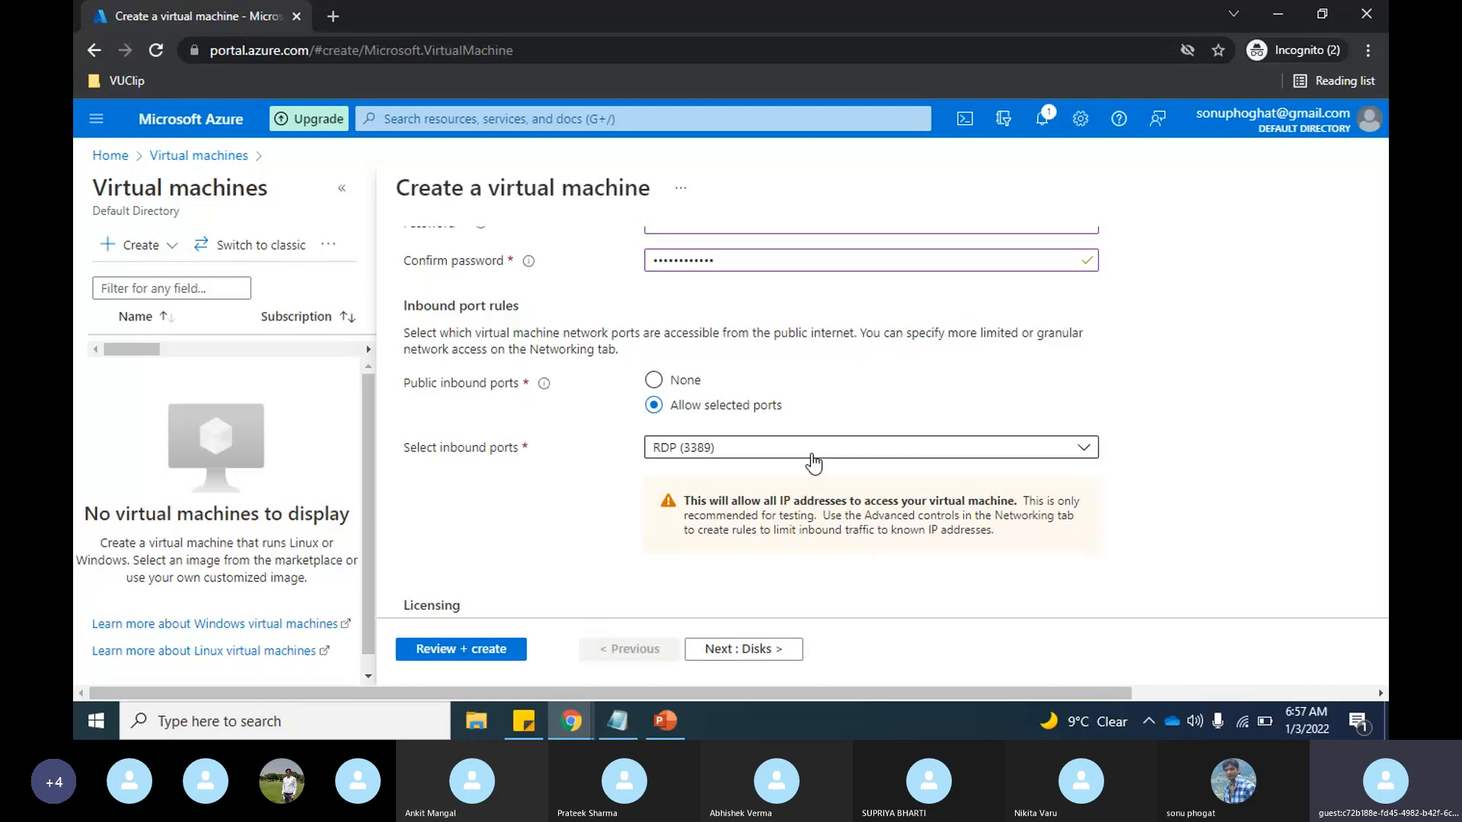
Step: Proceed to the disk settings, look them over with their defaults, and continue to the networking settings
click(745, 653)
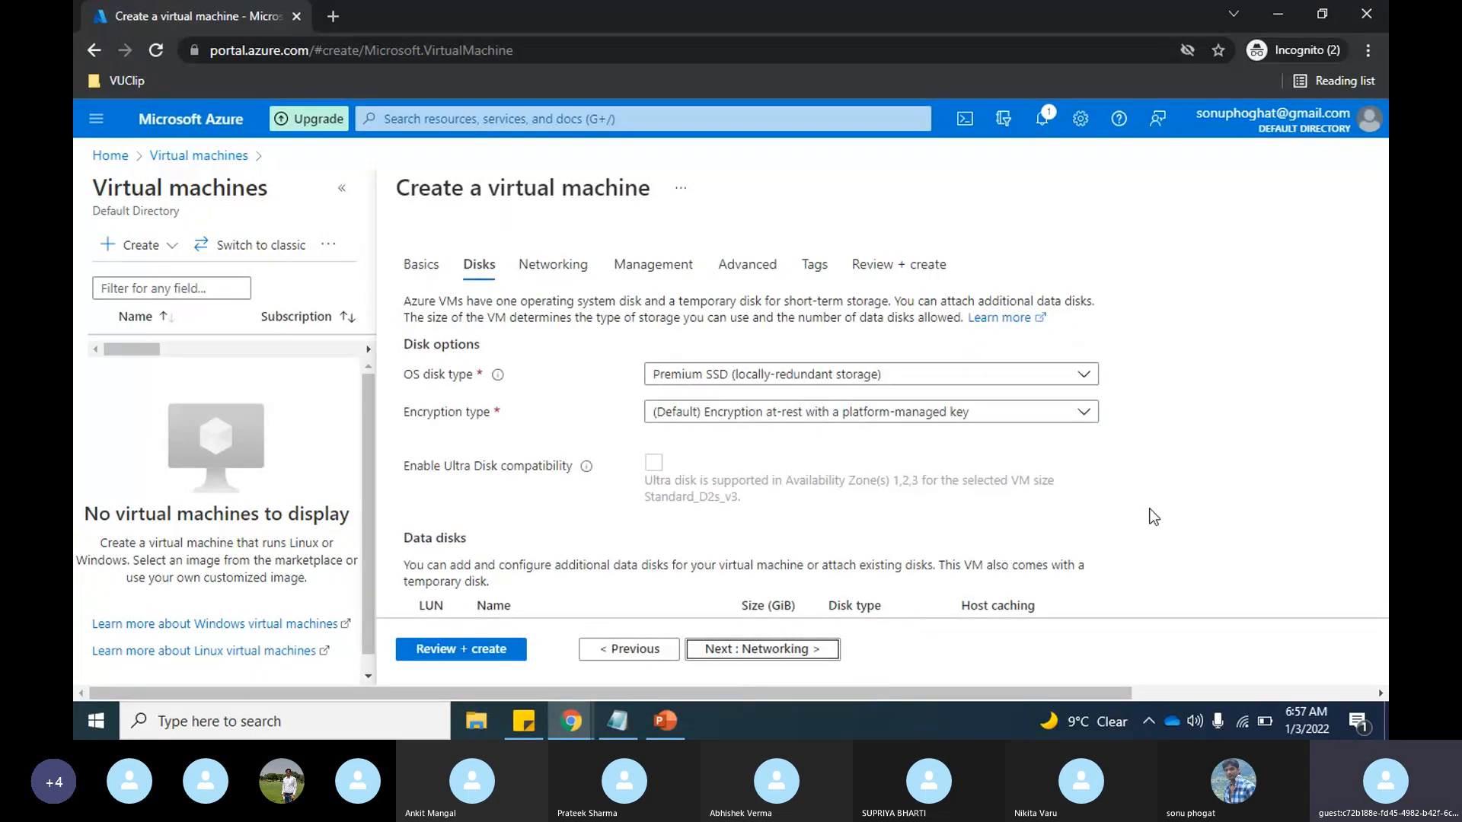
scroll(1154, 517, down, 3)
scroll(1153, 517, up, 3)
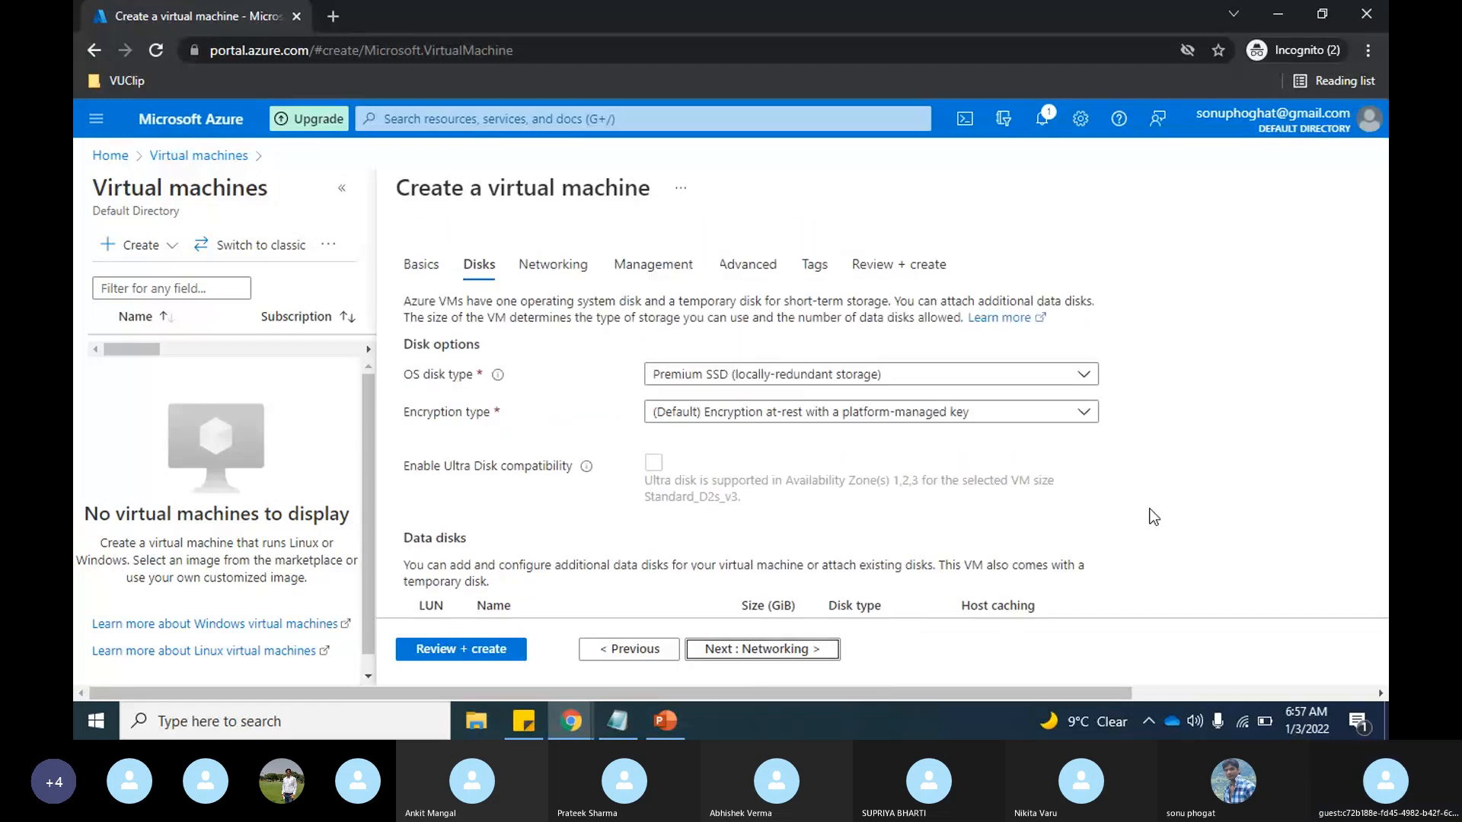
click(807, 653)
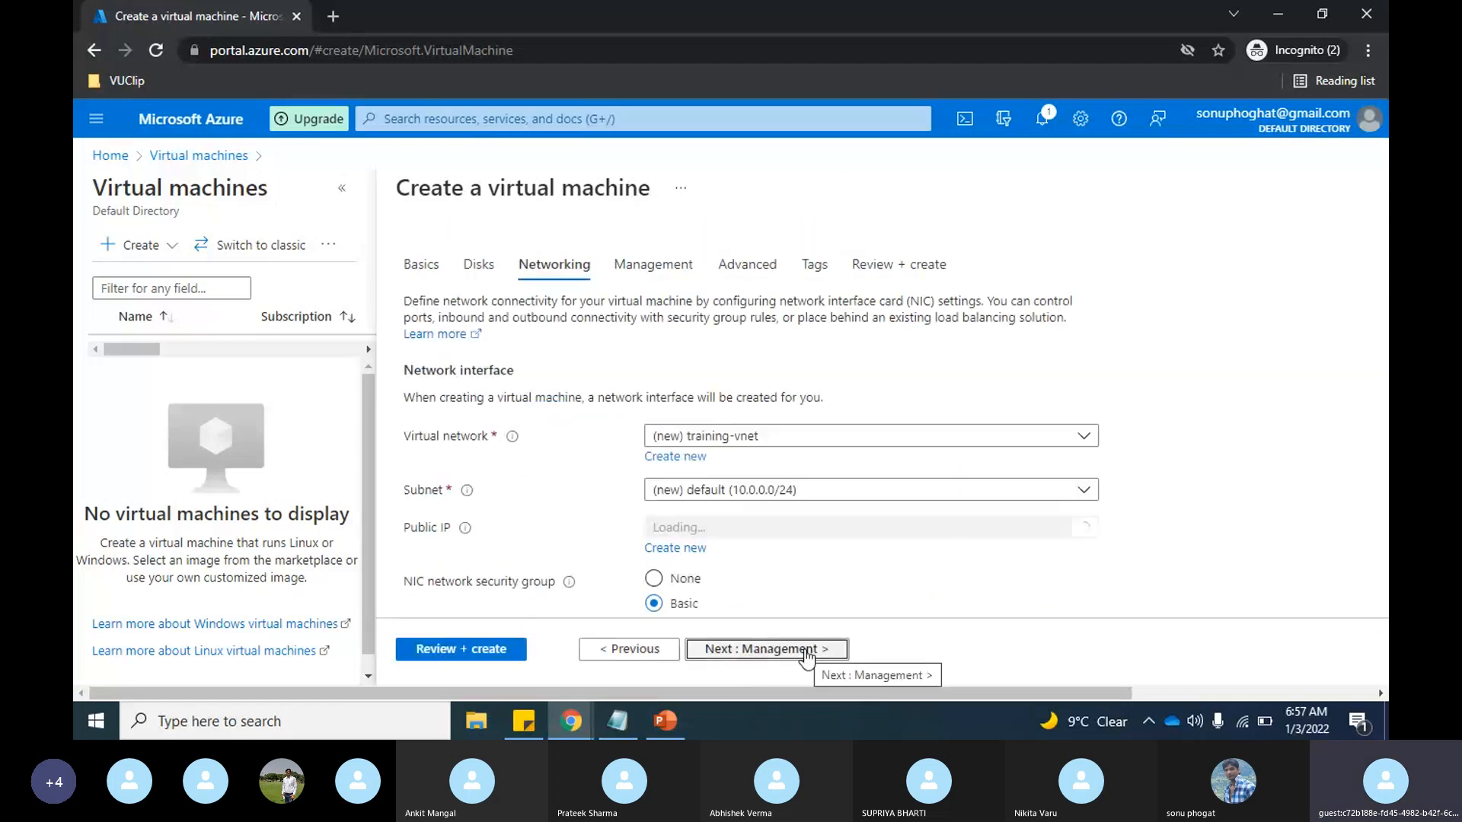
Step: Look over the virtual machine's network interface settings and search Google for "what is my ip" in a new browser tab
scroll(1298, 433, down, 1)
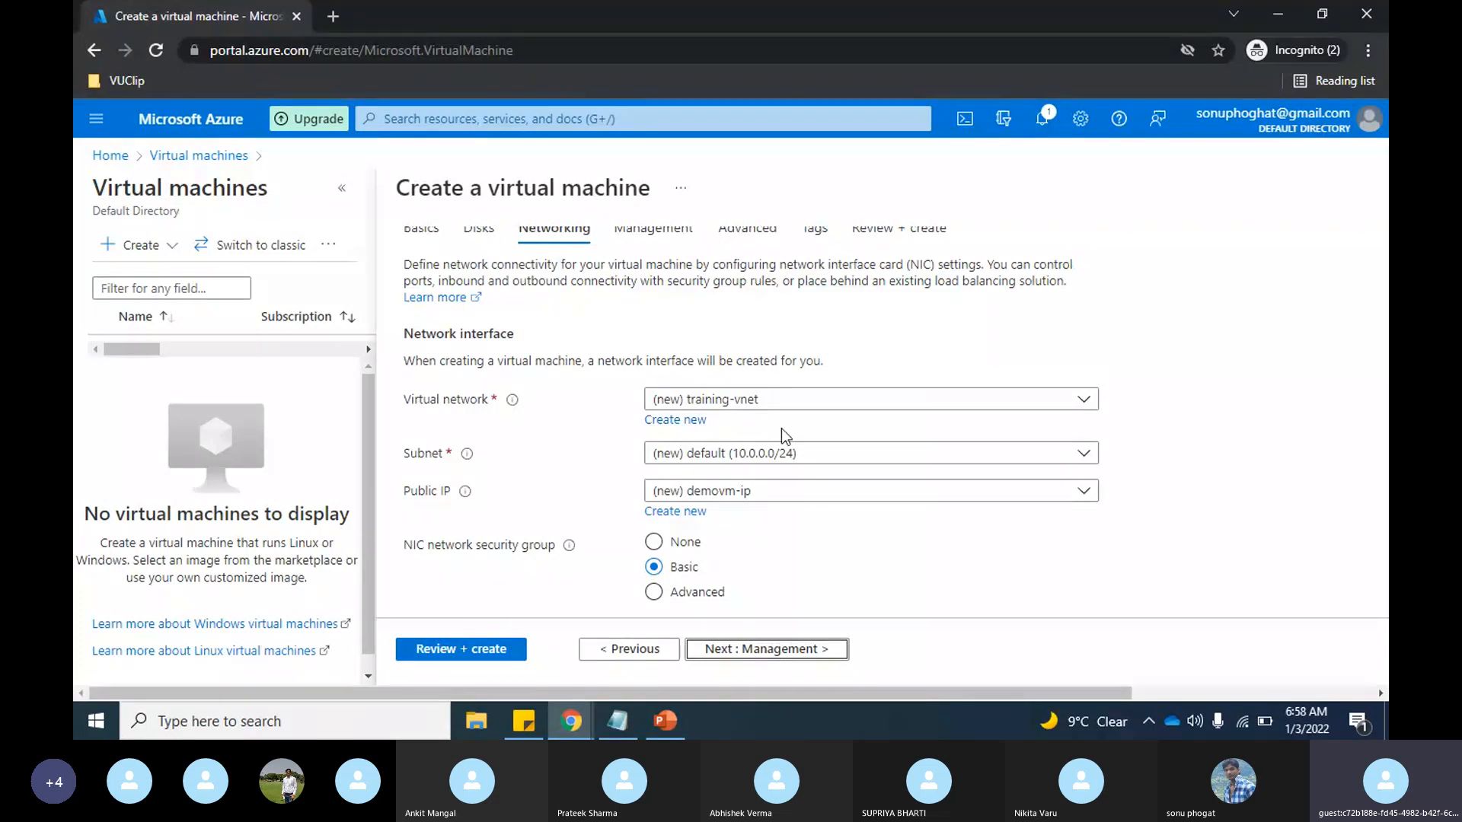
scroll(865, 488, down, 1)
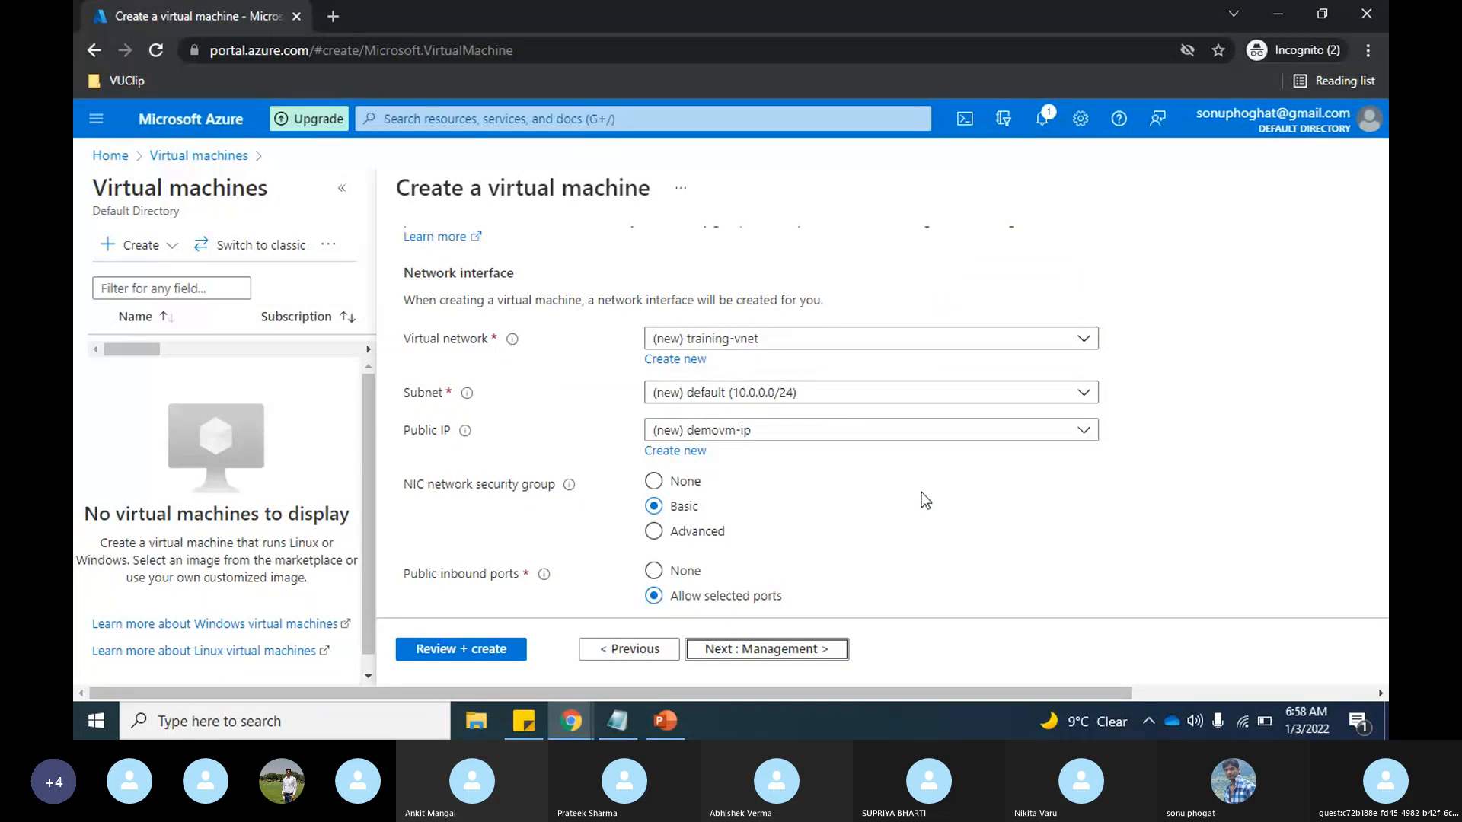
scroll(922, 492, down, 1)
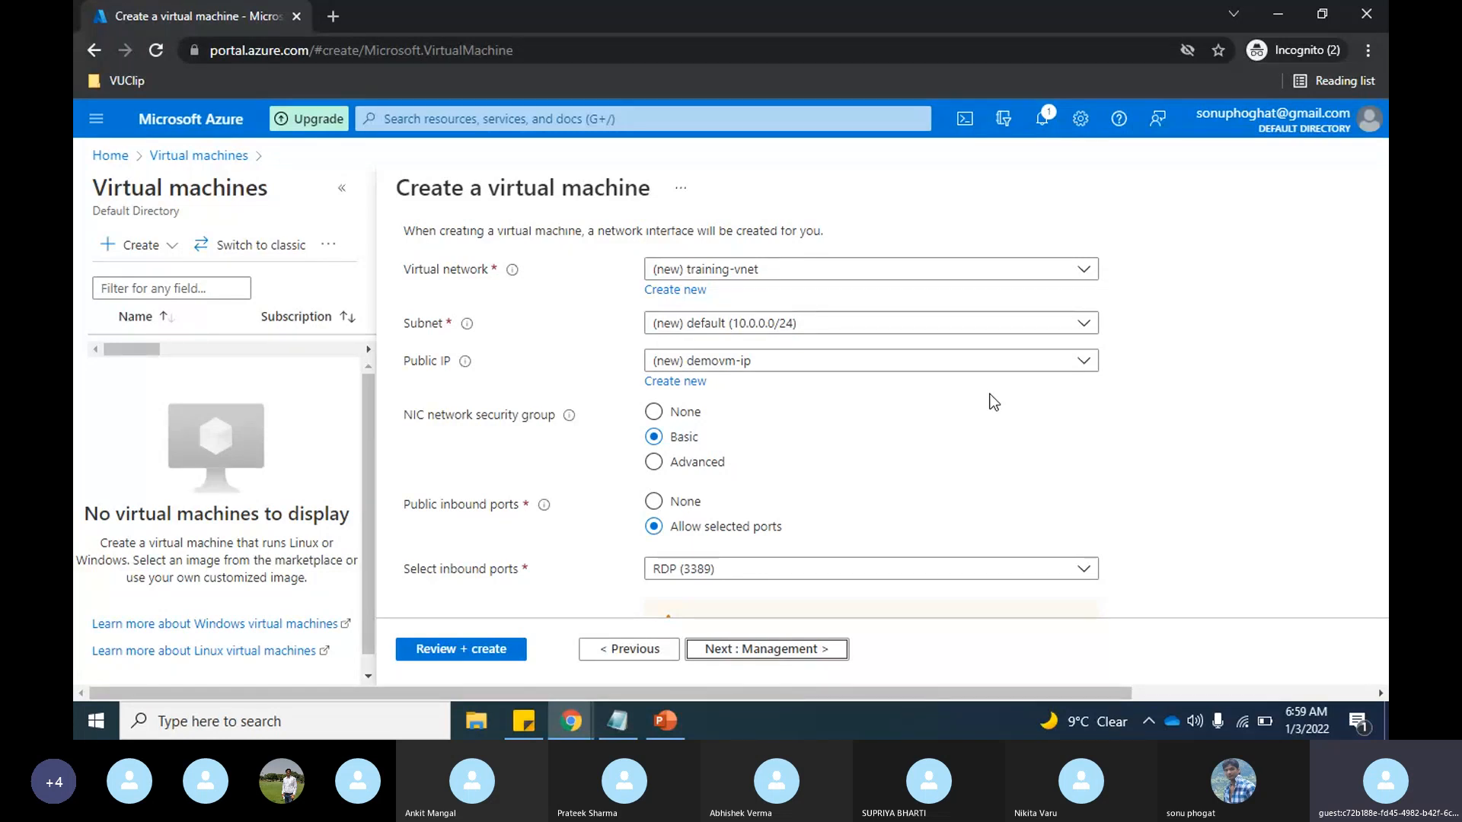
click(333, 16)
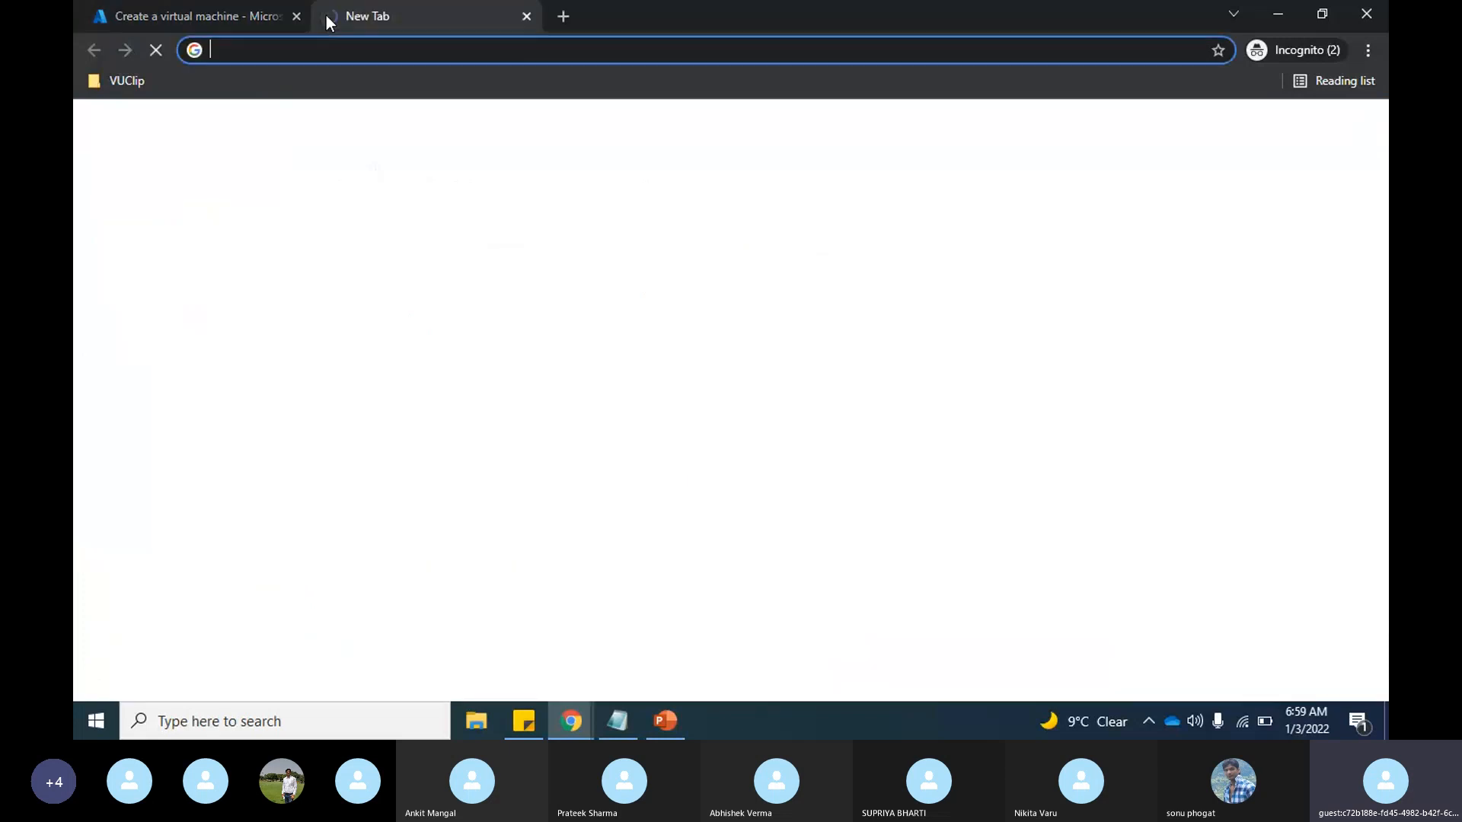
text(what)
click(285, 125)
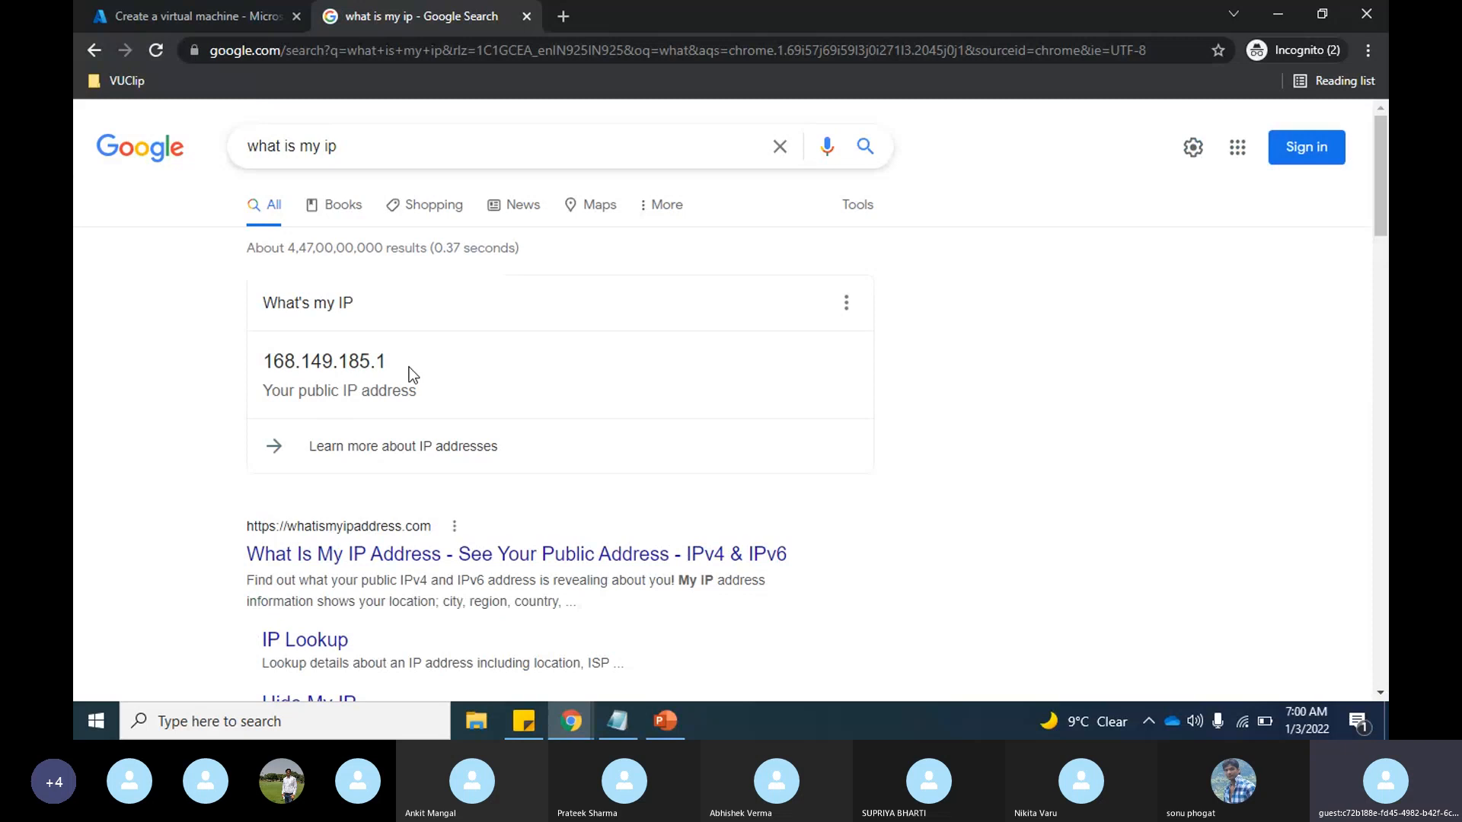
Step: Return to the virtual machine's networking settings and examine the selectable inbound ports and the load balancing section
click(191, 16)
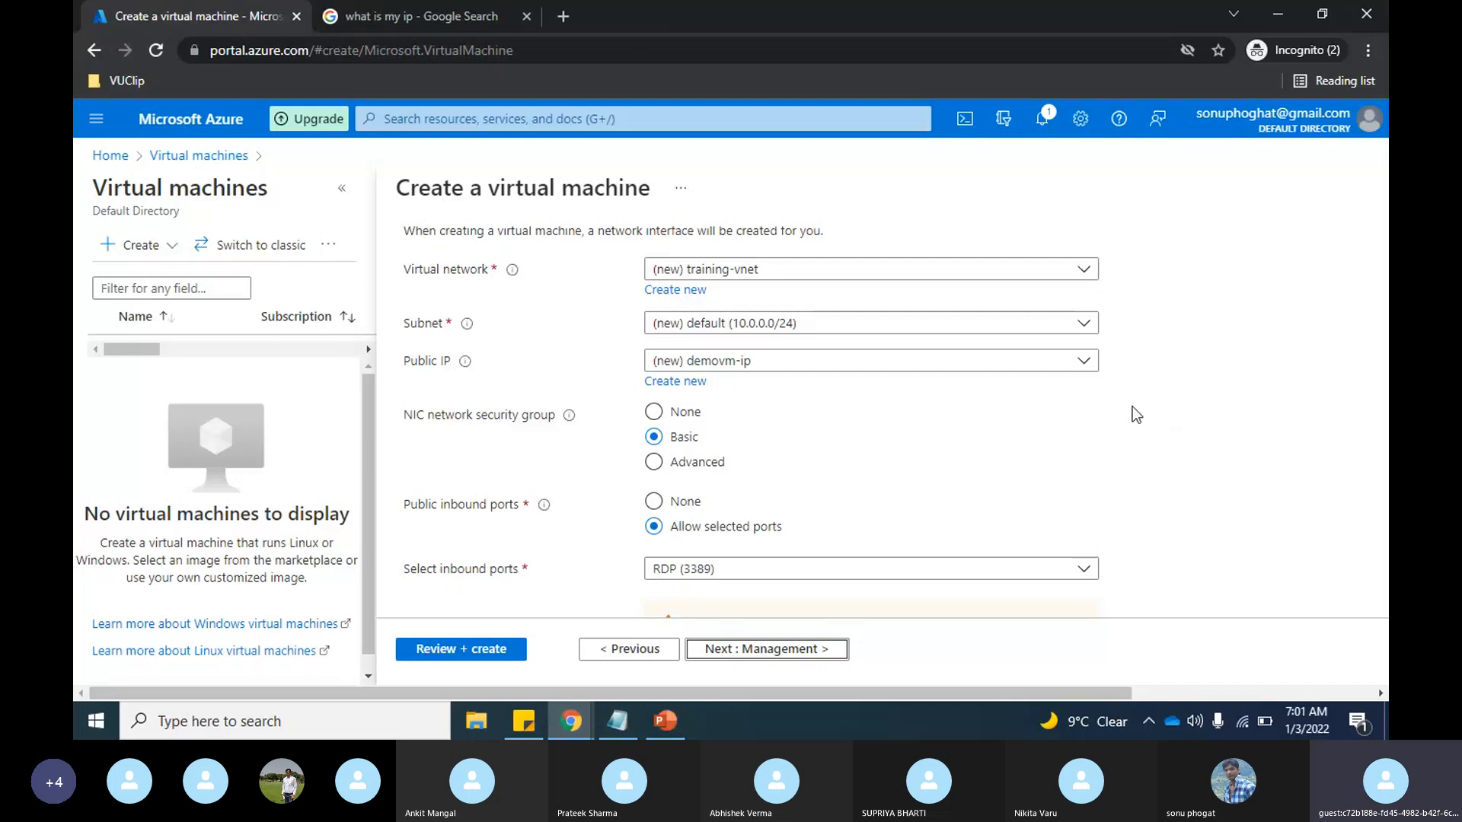
scroll(1131, 407, down, 1)
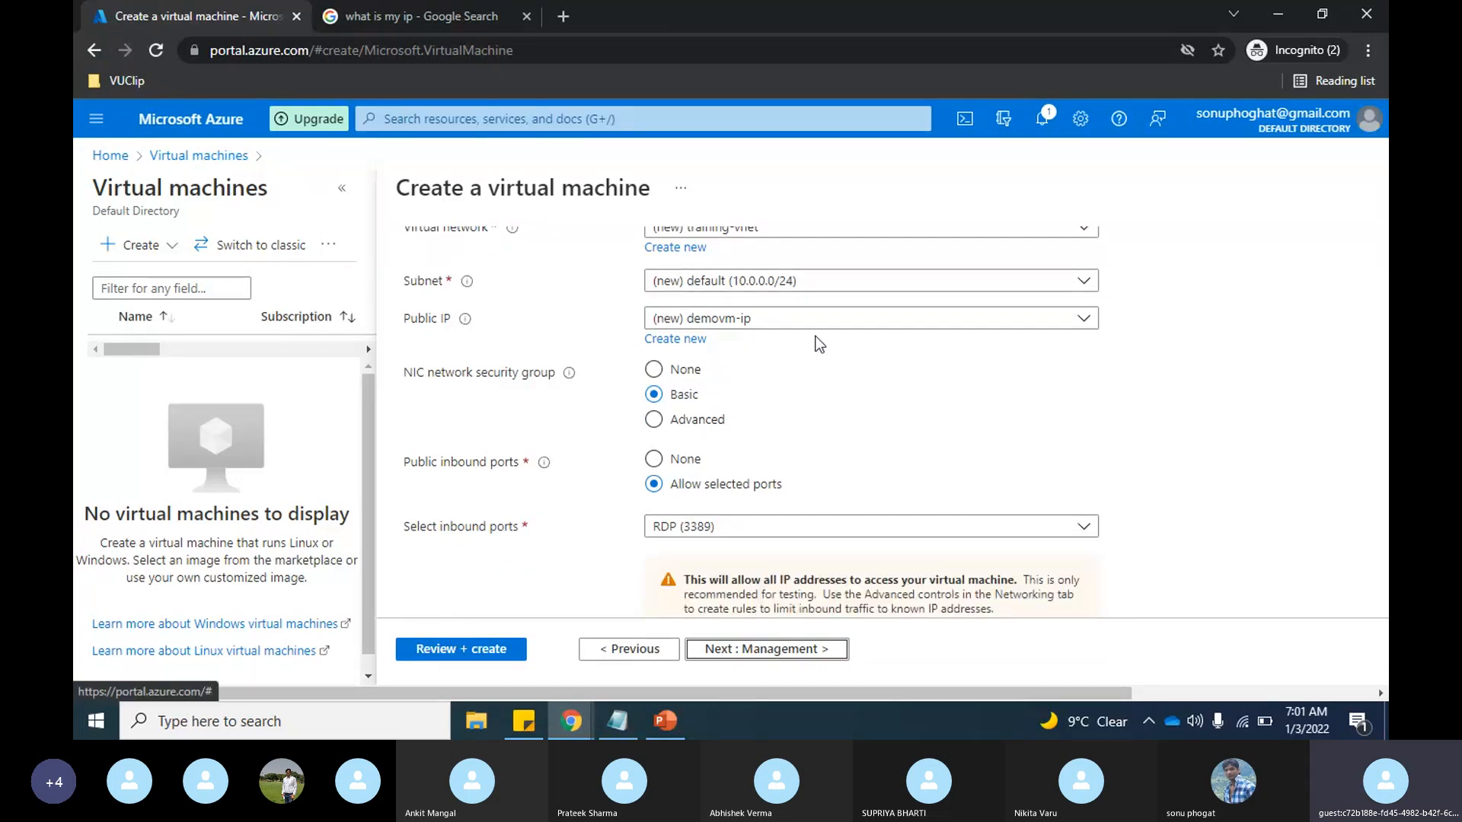
scroll(1101, 430, down, 2)
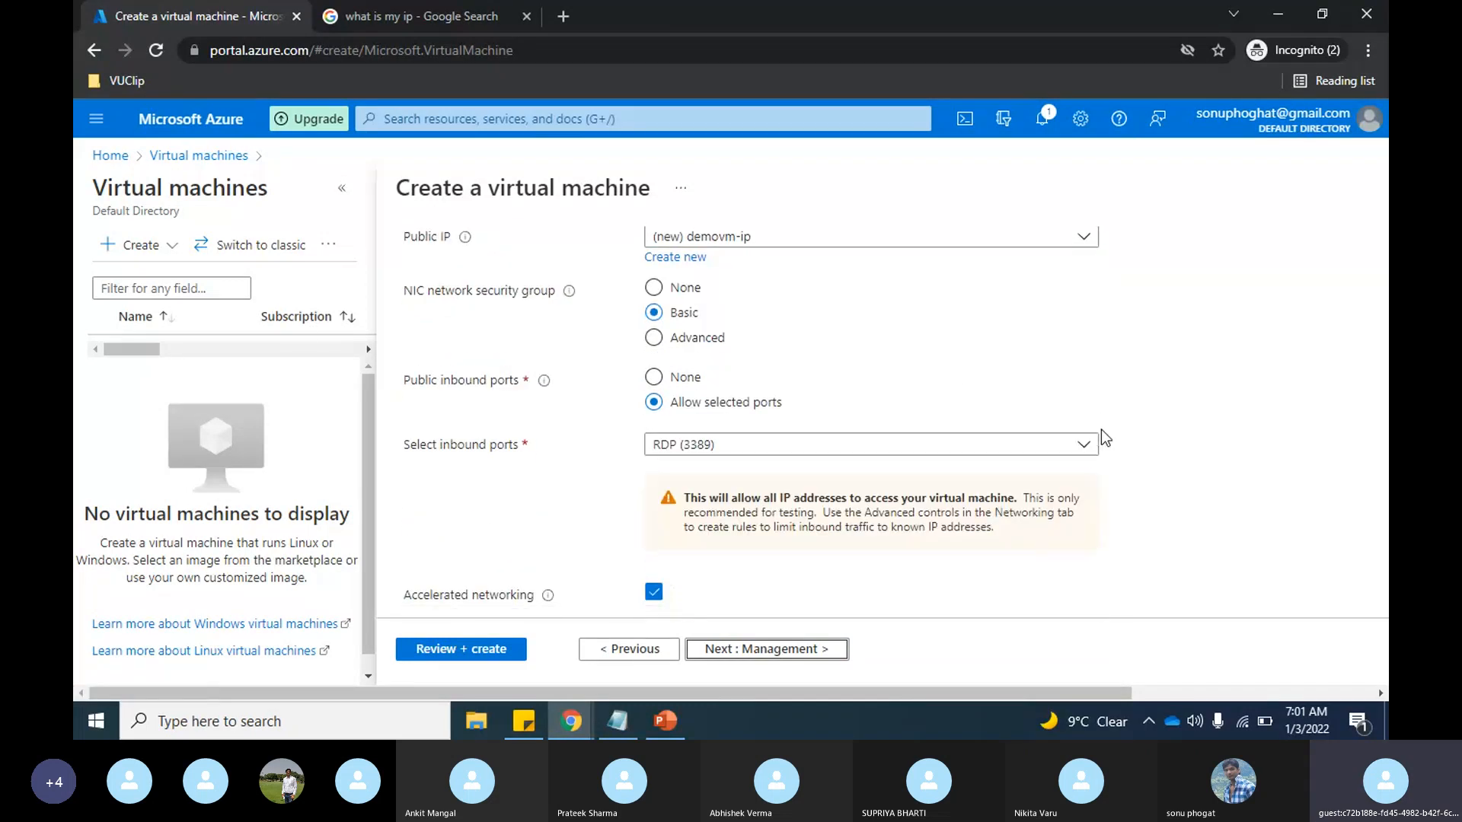
scroll(952, 377, down, 3)
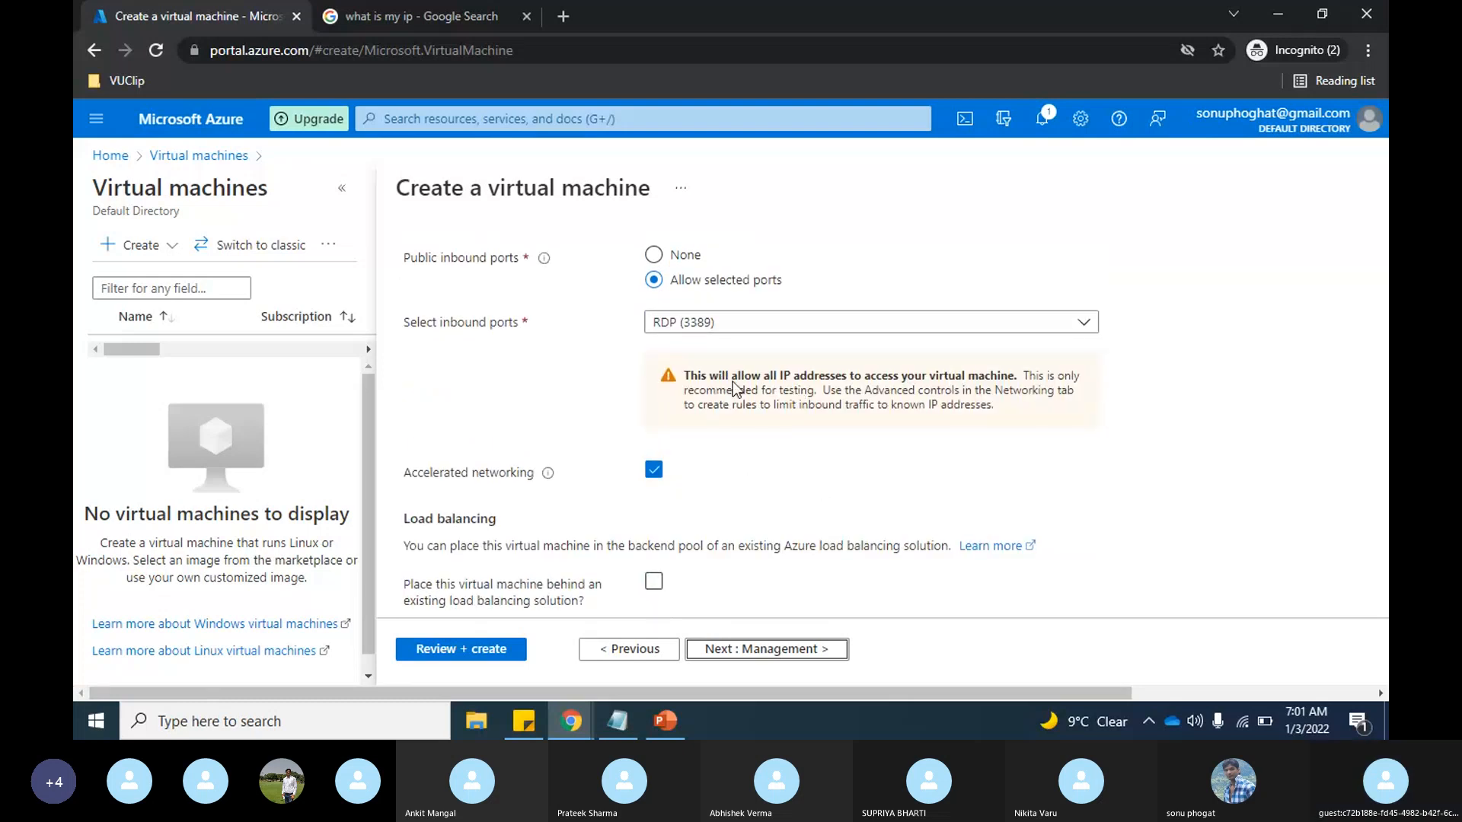
scroll(733, 389, up, 1)
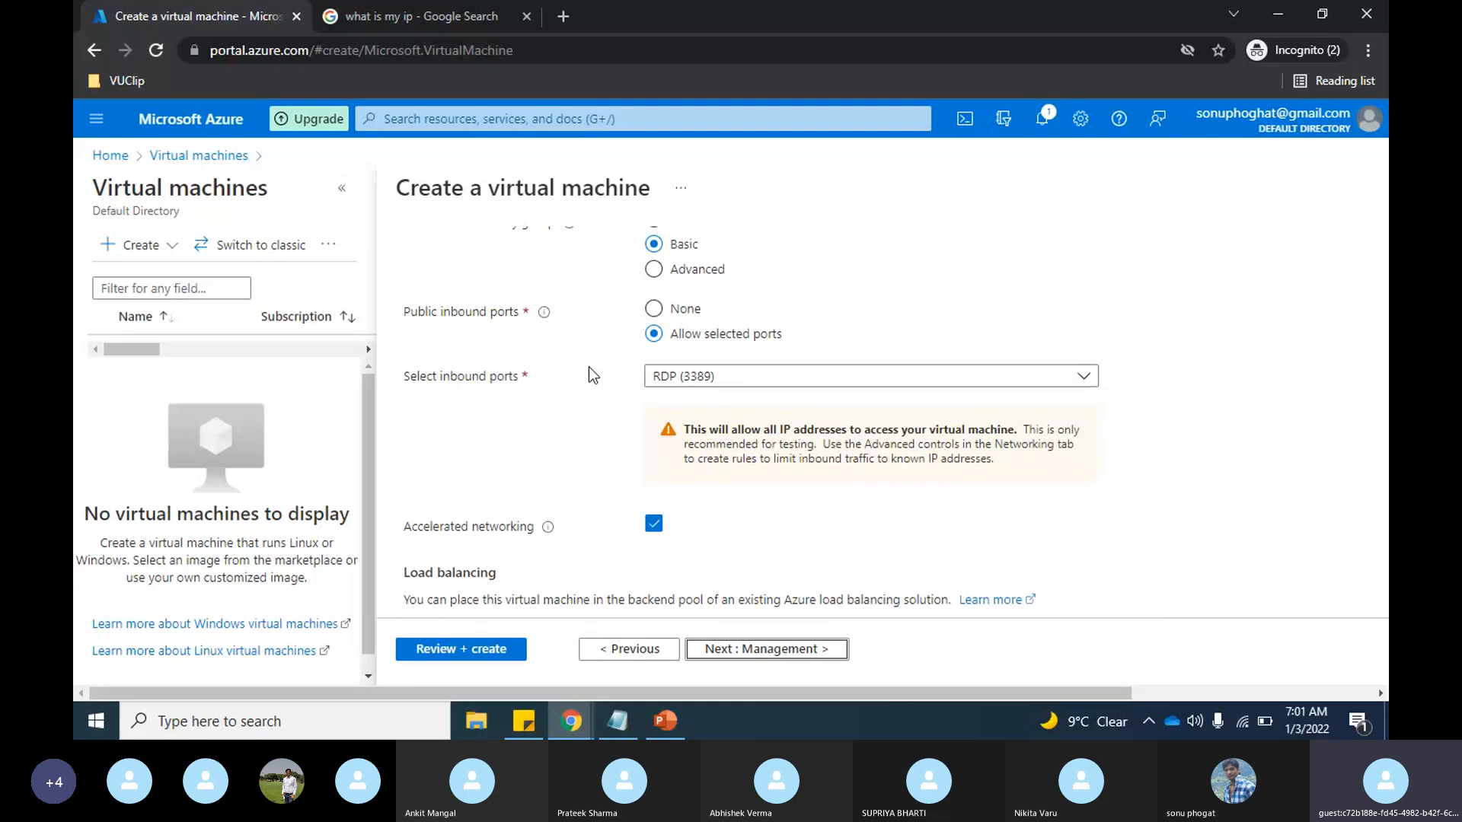
click(892, 383)
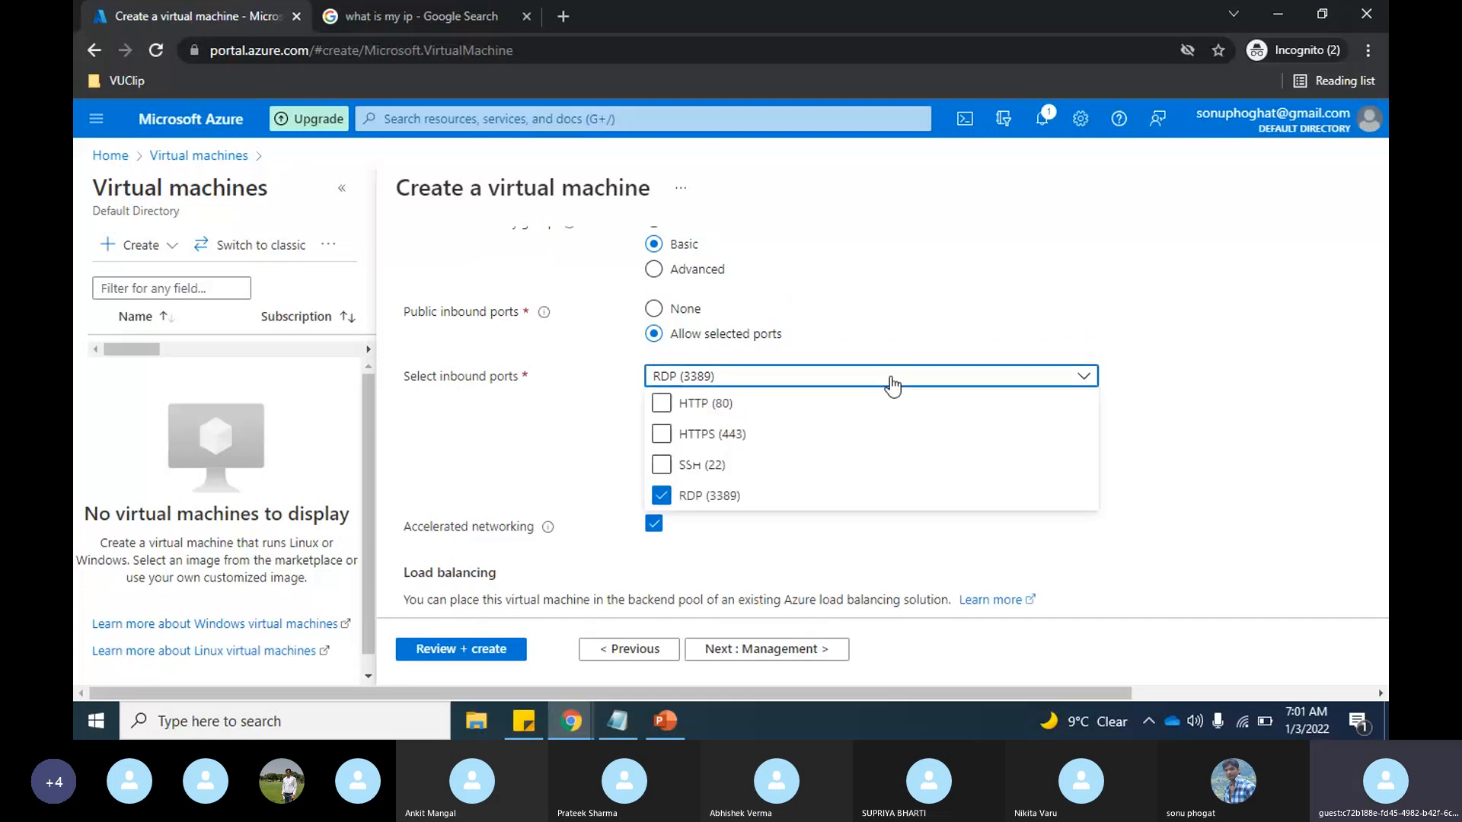
click(941, 297)
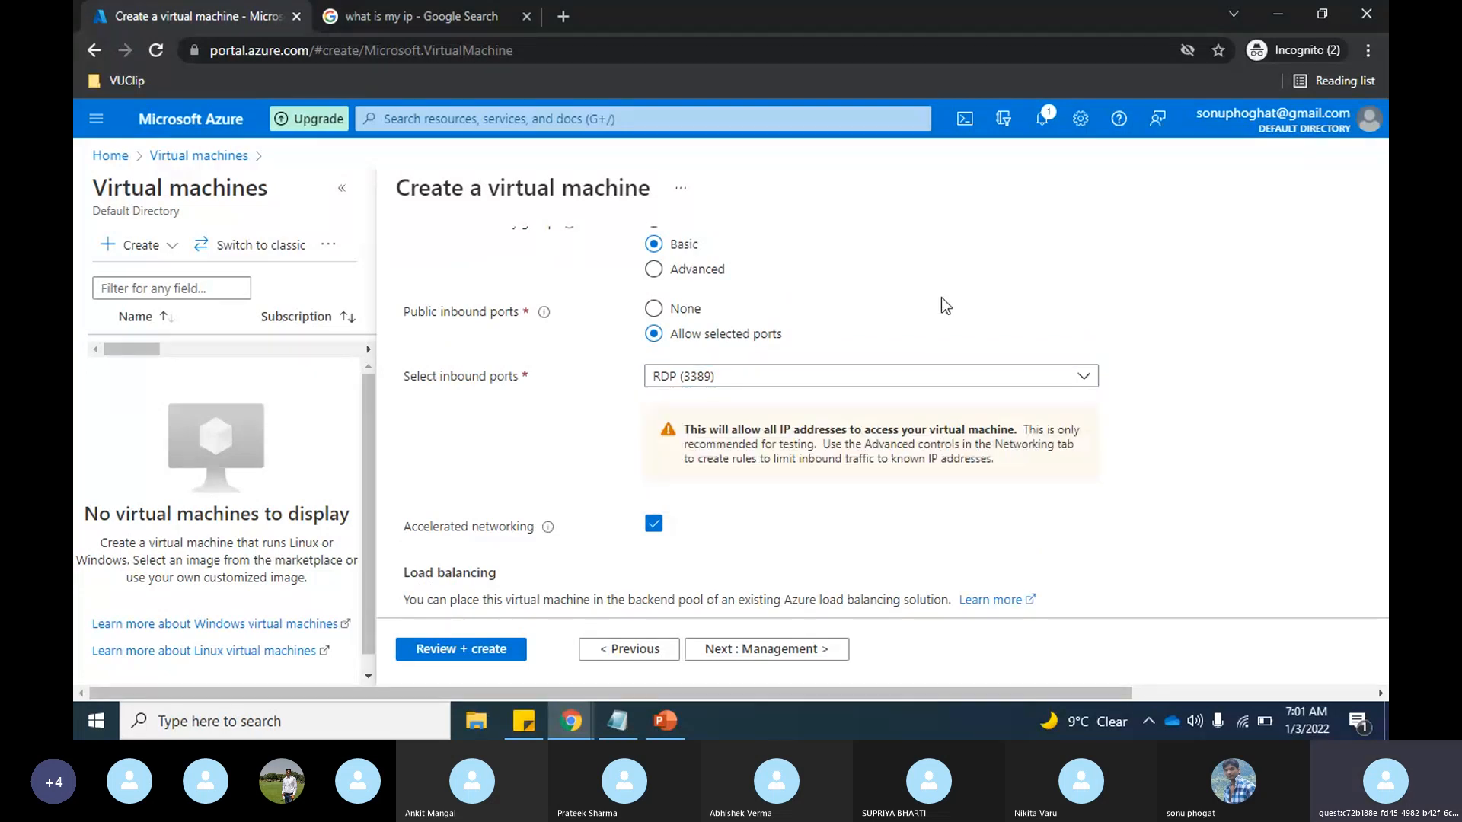
scroll(941, 297, up, 1)
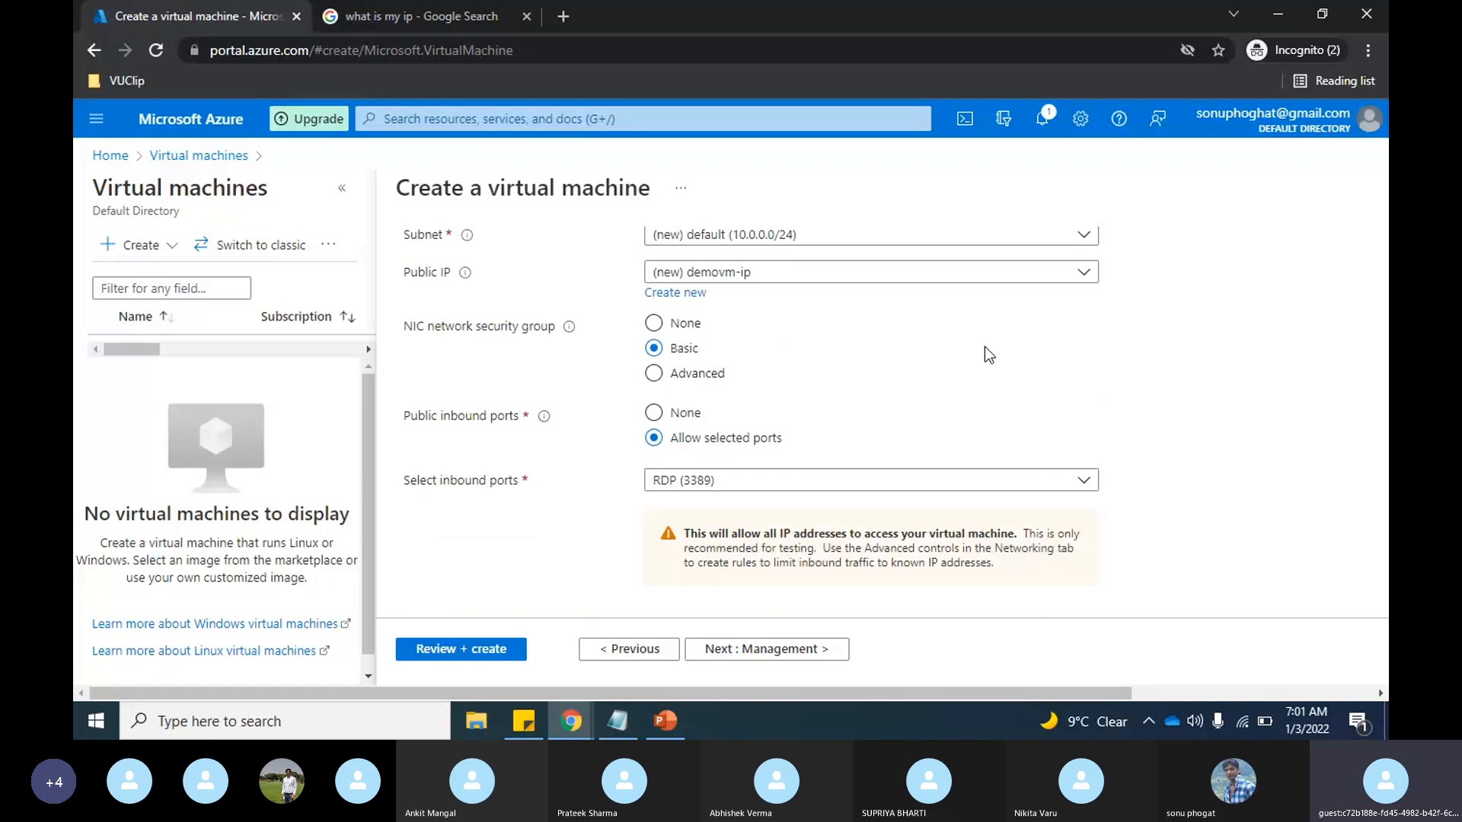
scroll(986, 348, up, 1)
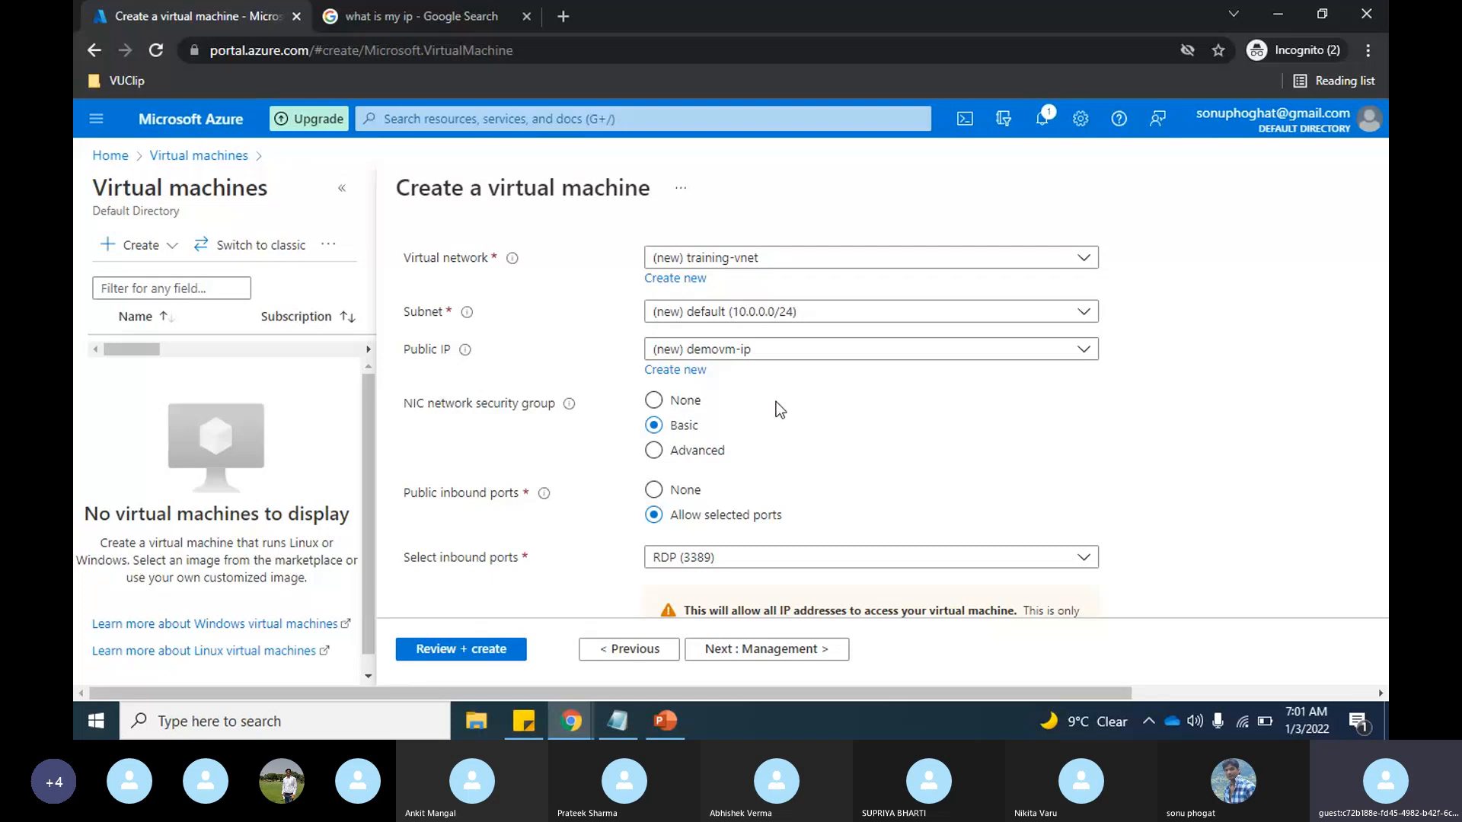
Step: Try the Advanced option for the NIC network security group, look at its settings, and switch back to Basic
click(655, 451)
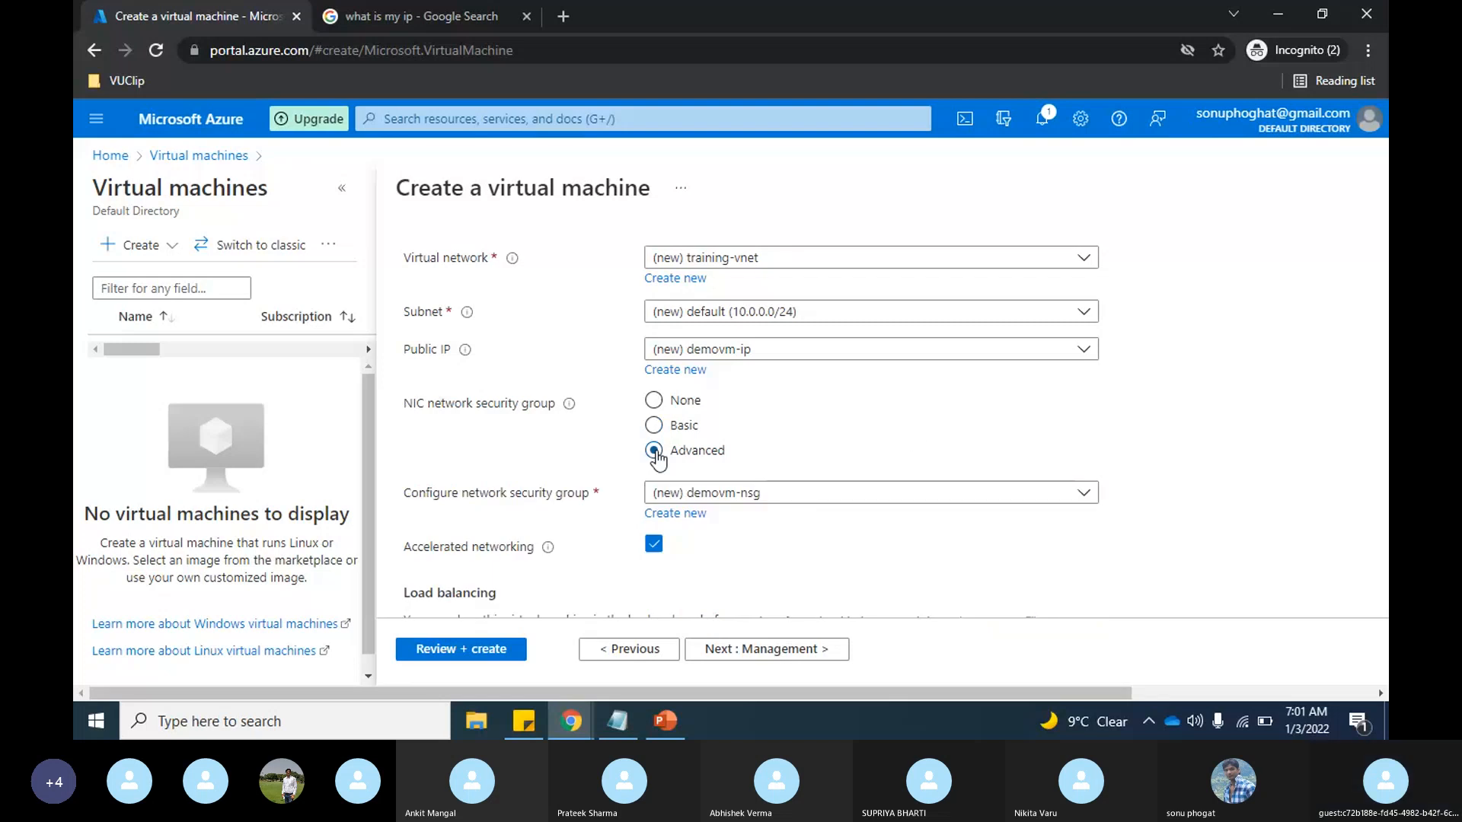
scroll(916, 440, down, 1)
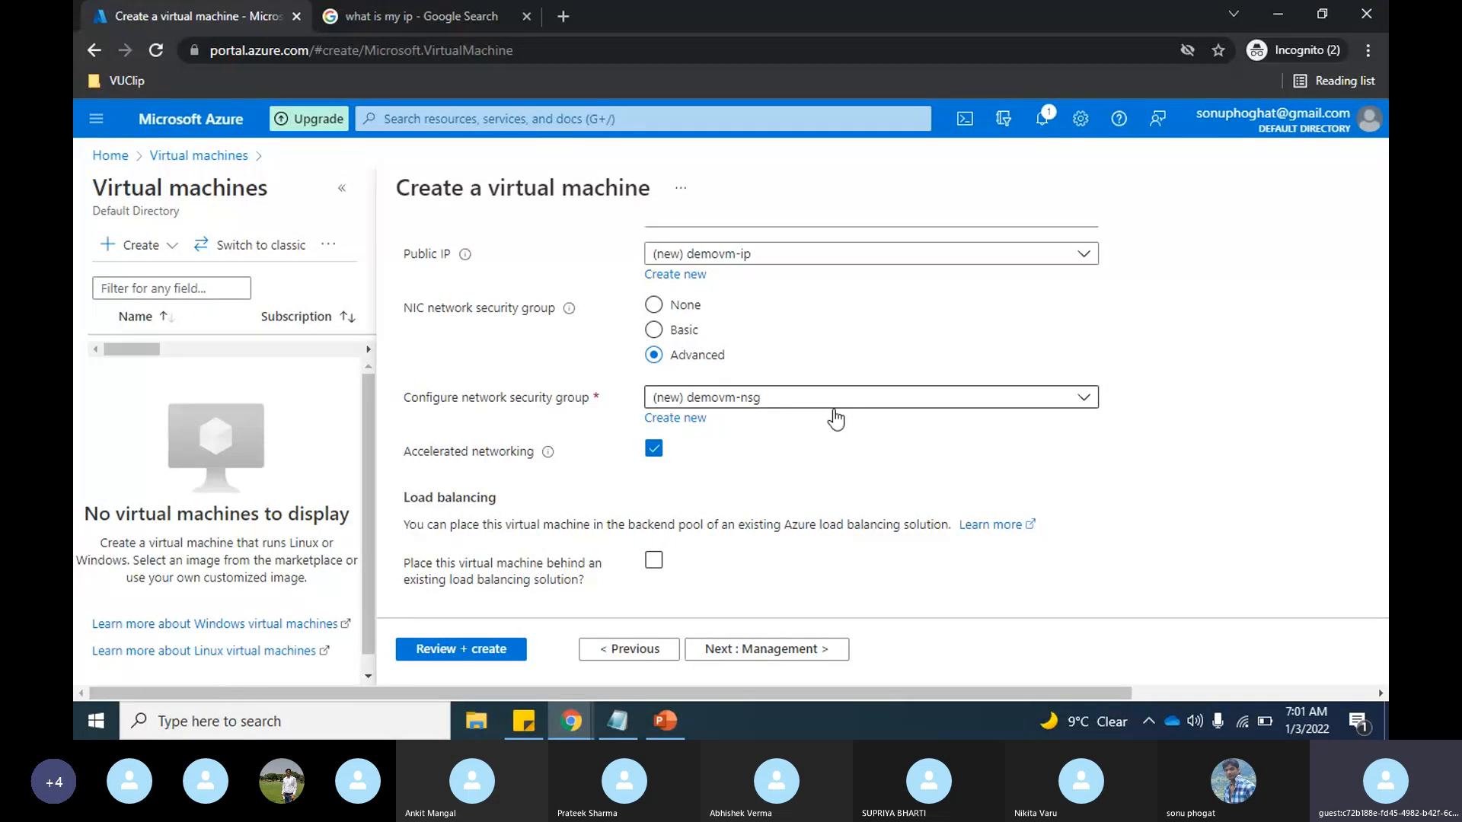
click(658, 335)
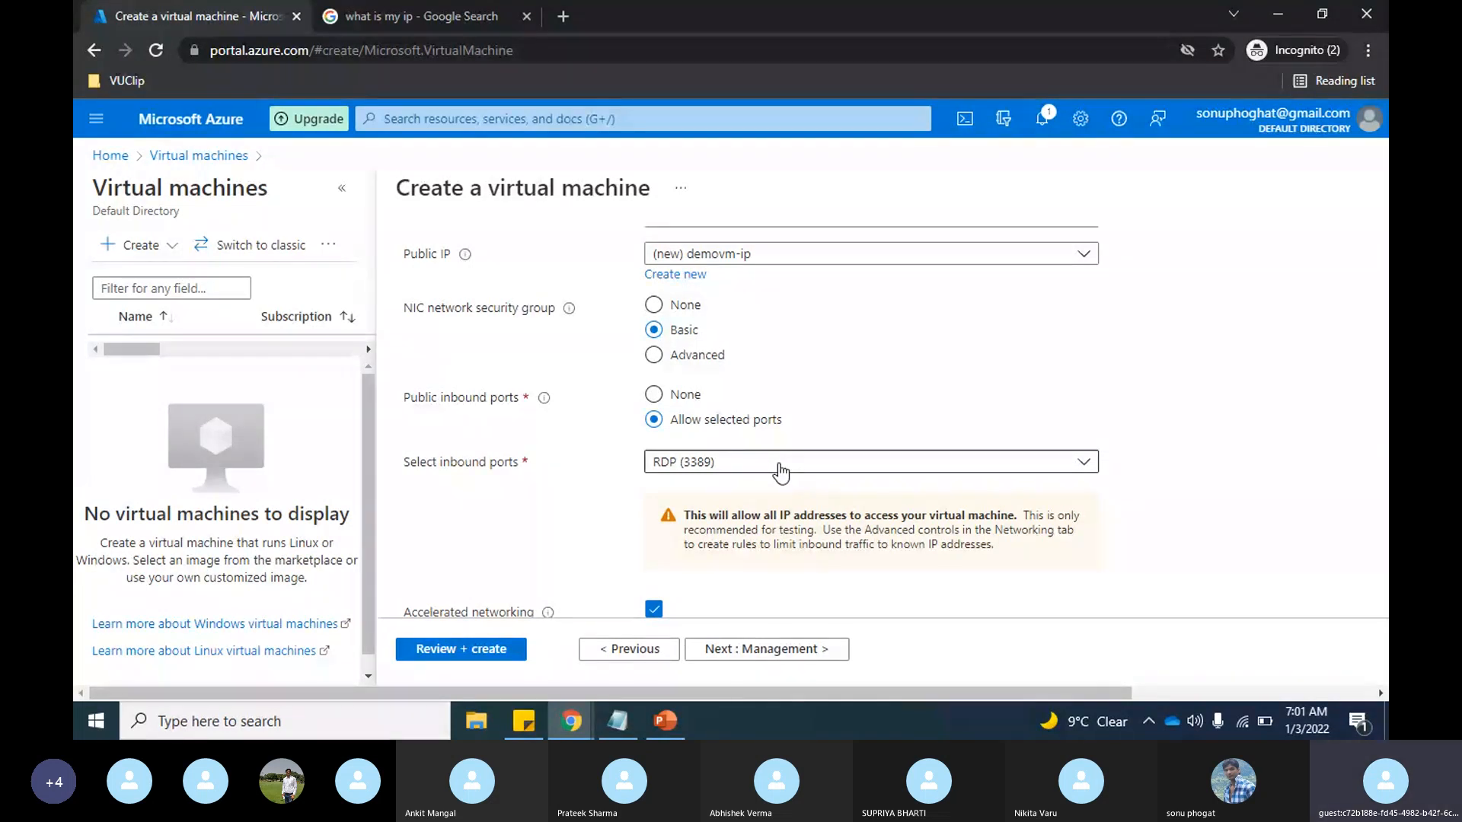
Step: Keep the defaults for networking, management, advanced and tags, and proceed to the final review of the virtual machine
scroll(985, 415, down, 1)
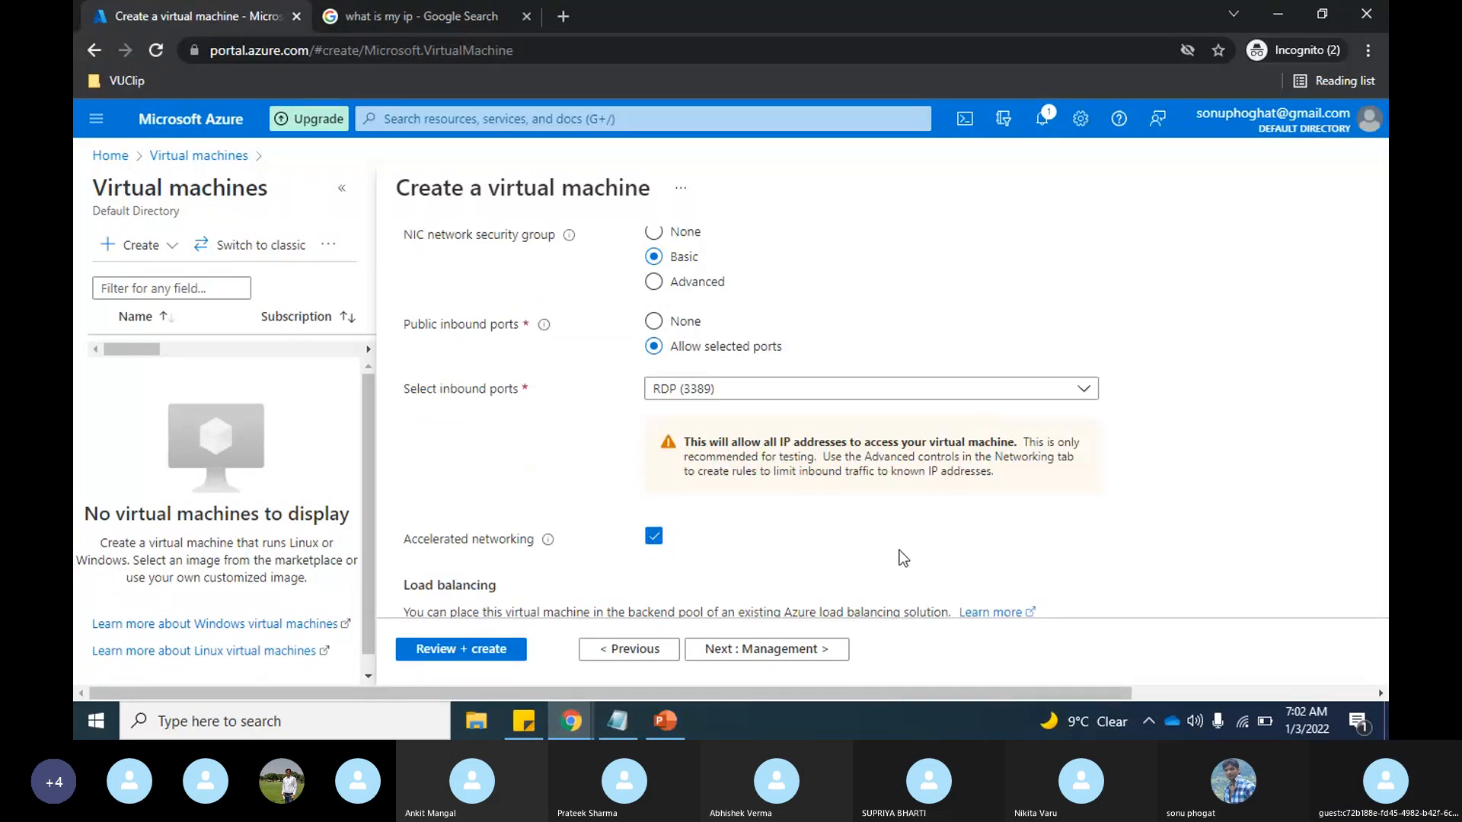
click(789, 650)
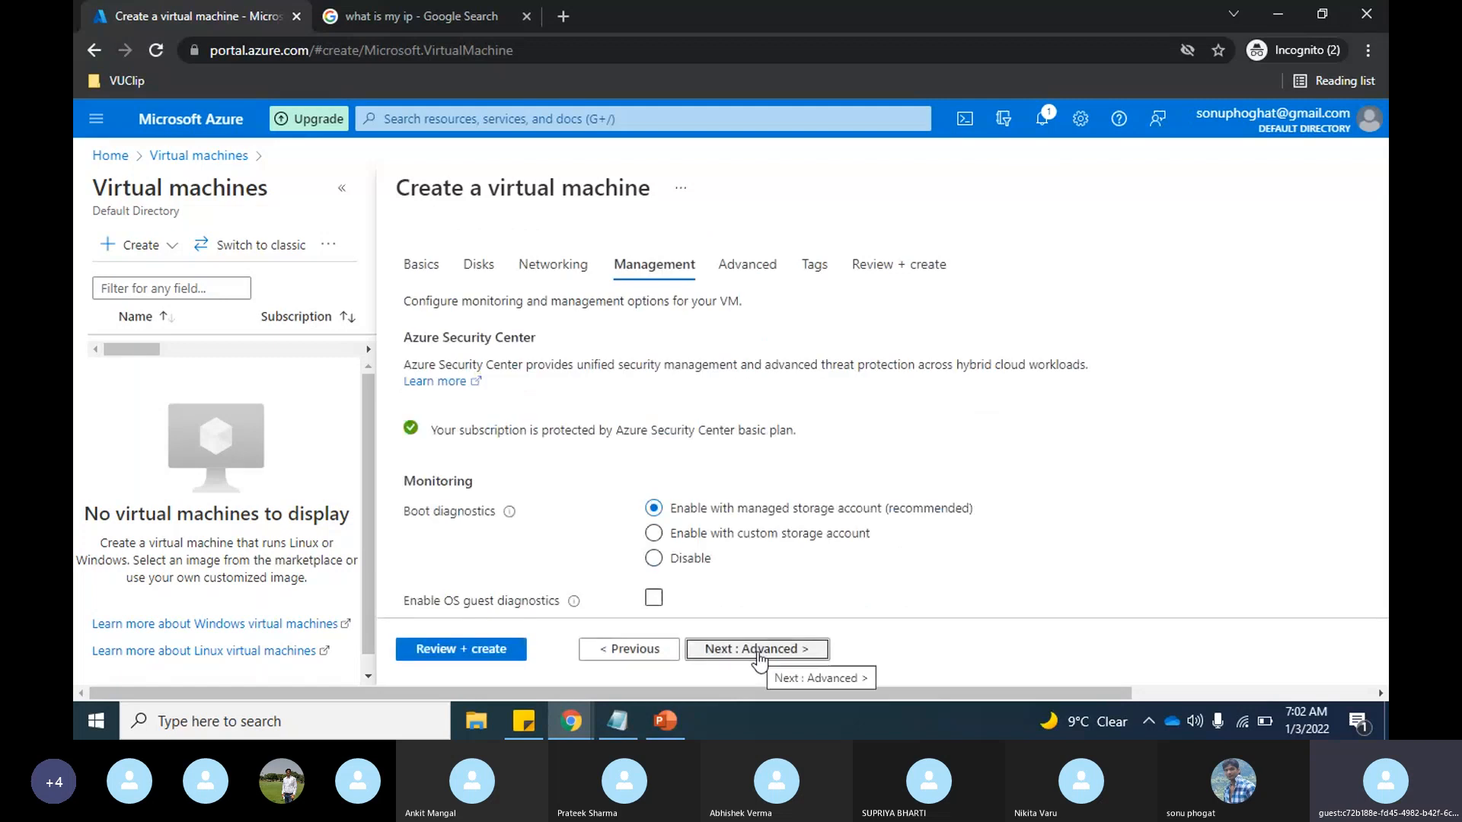
click(759, 657)
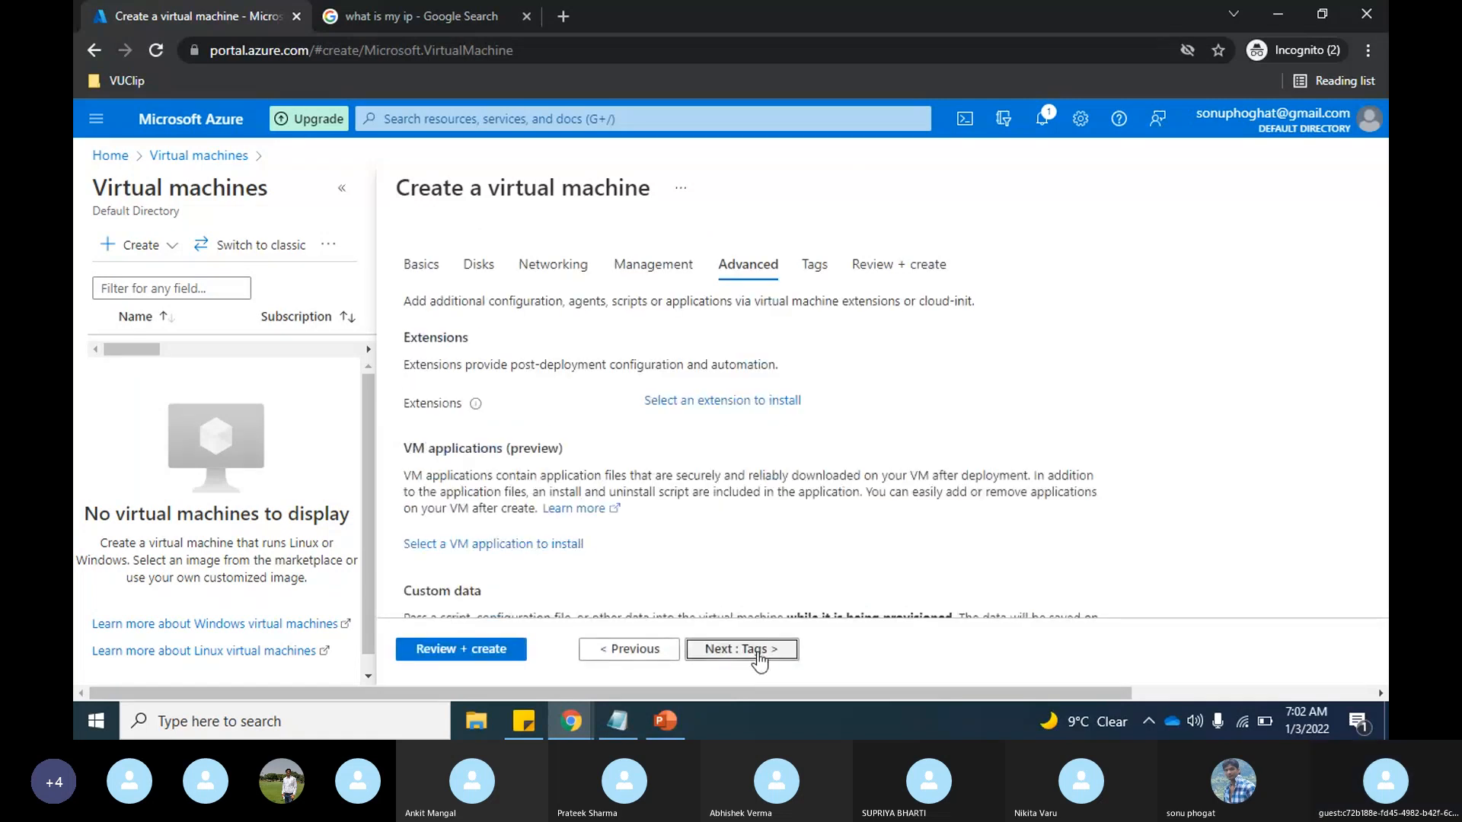
click(759, 657)
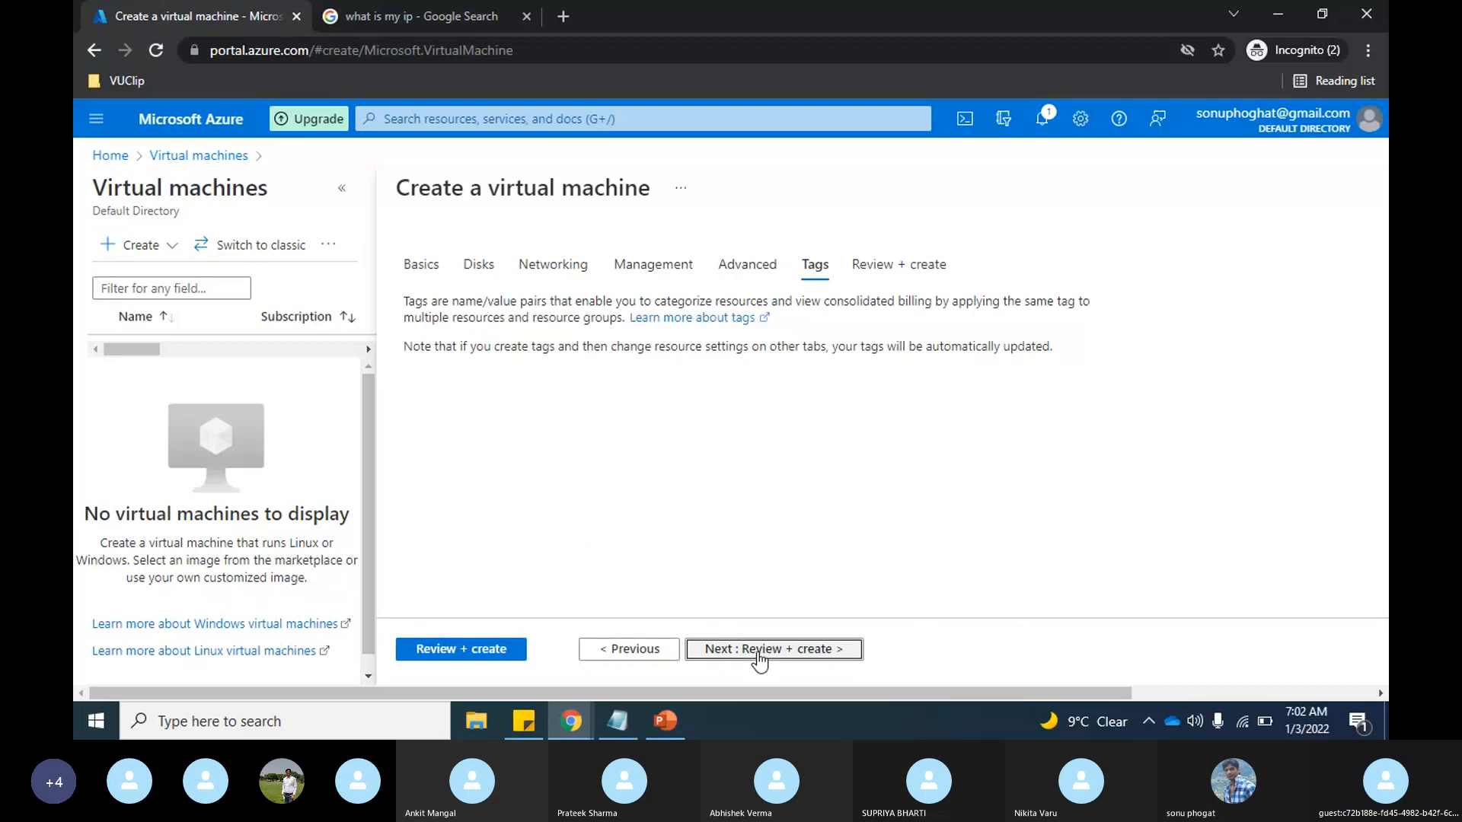
click(760, 655)
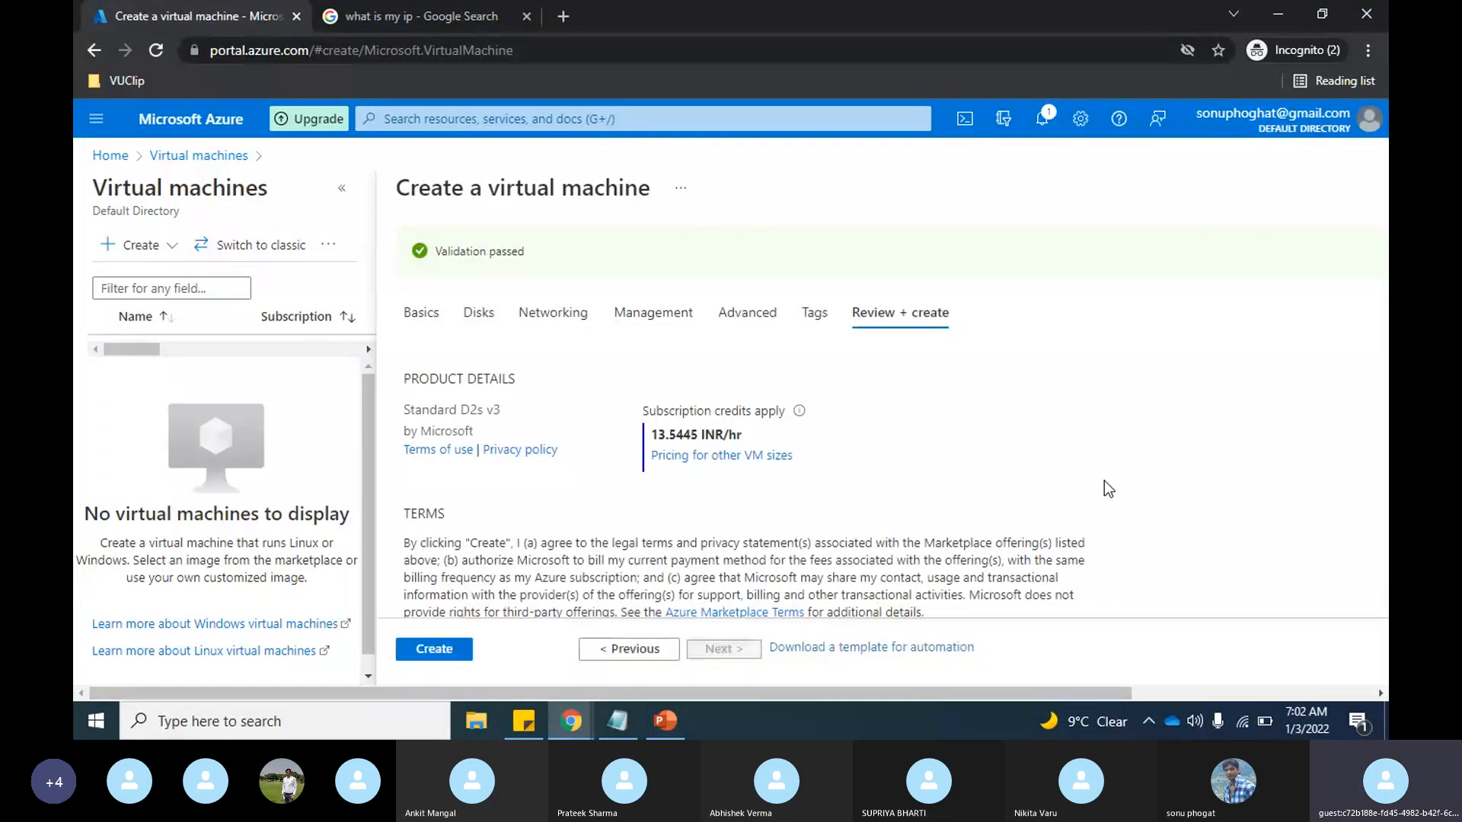
Step: Check the terms, disk and networking details in the review summary and create the virtual machine
scroll(982, 464, down, 2)
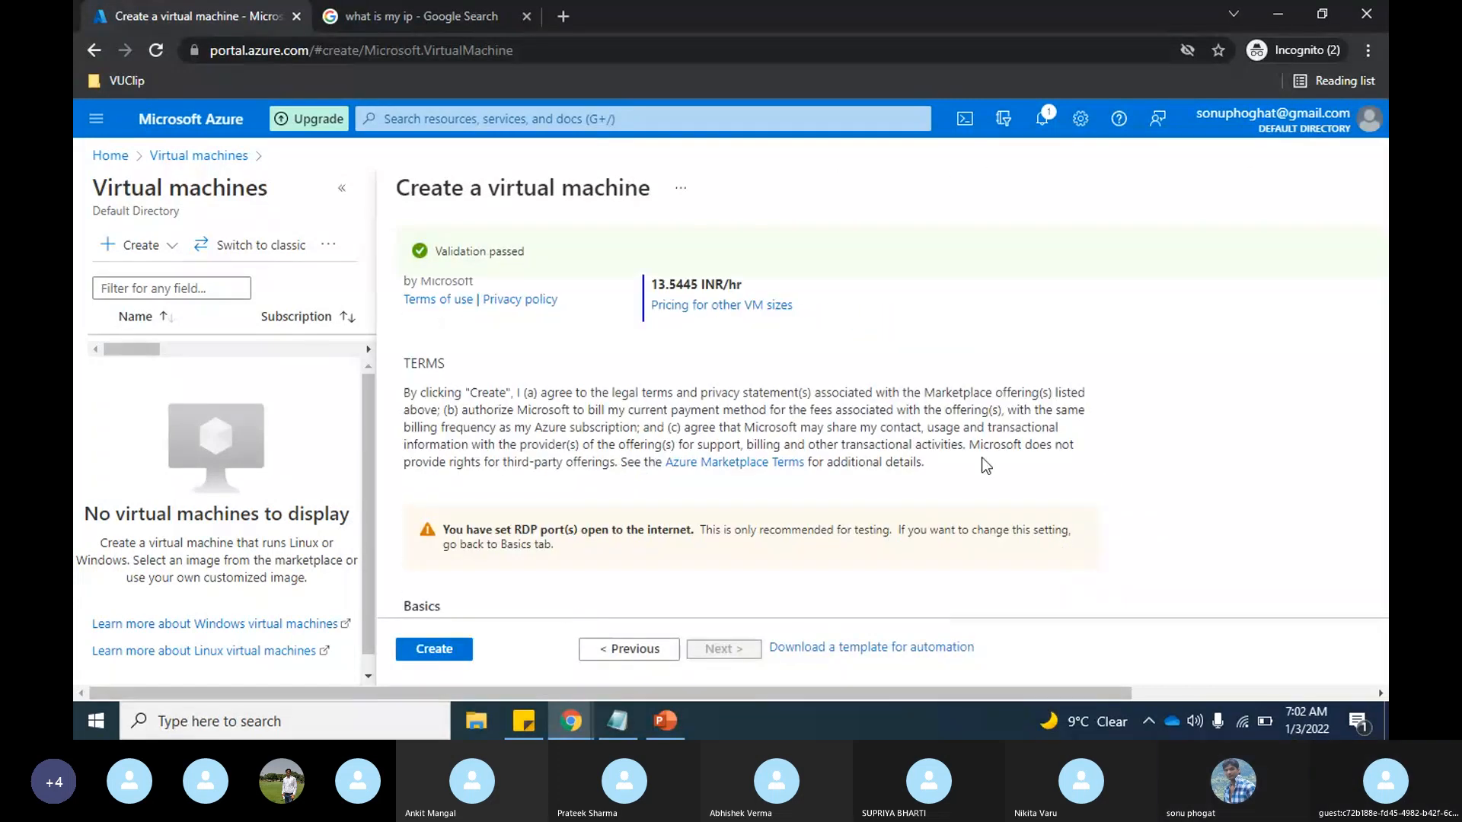
scroll(986, 464, down, 10)
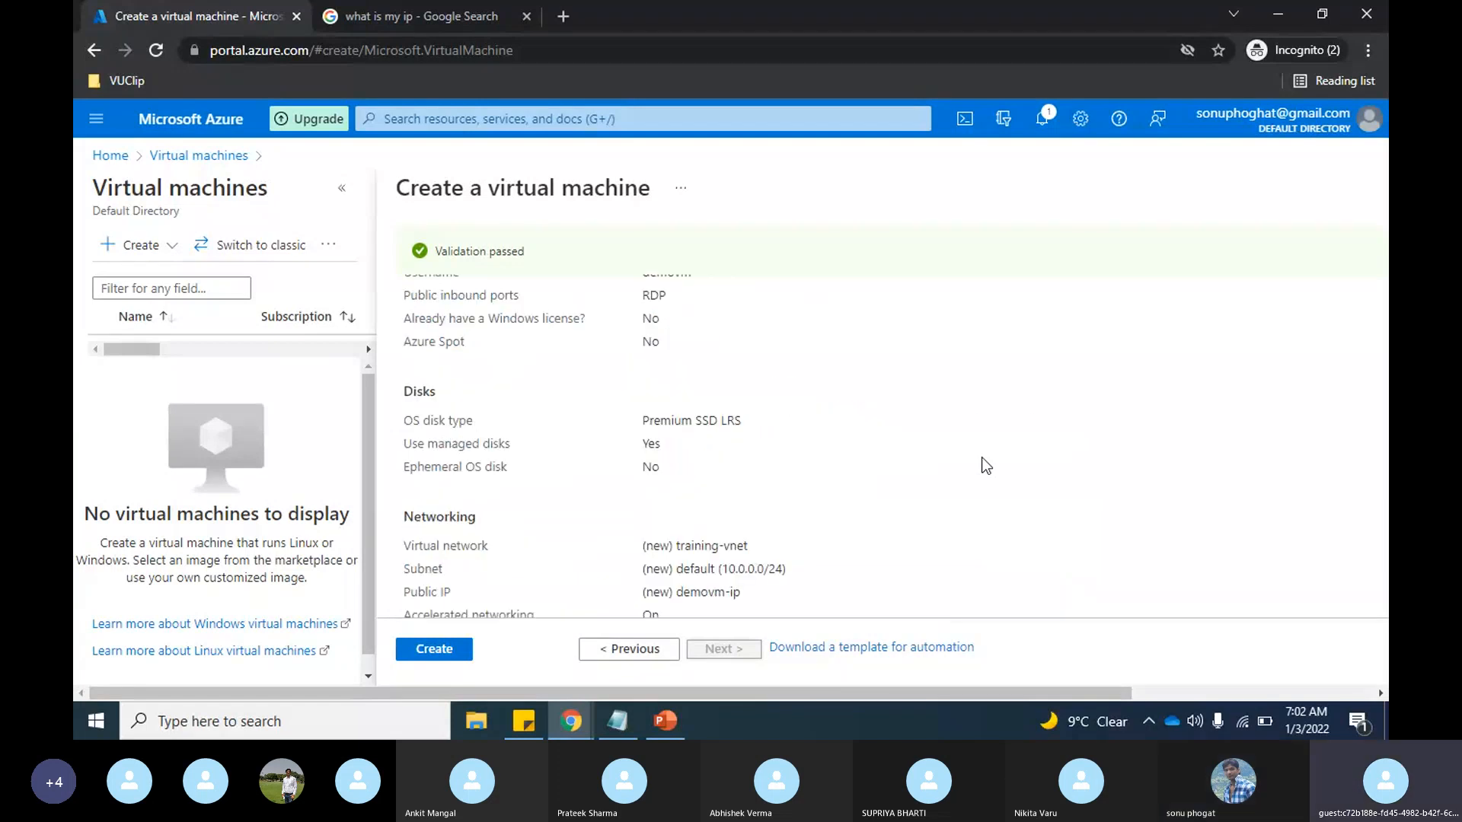
scroll(944, 470, up, 2)
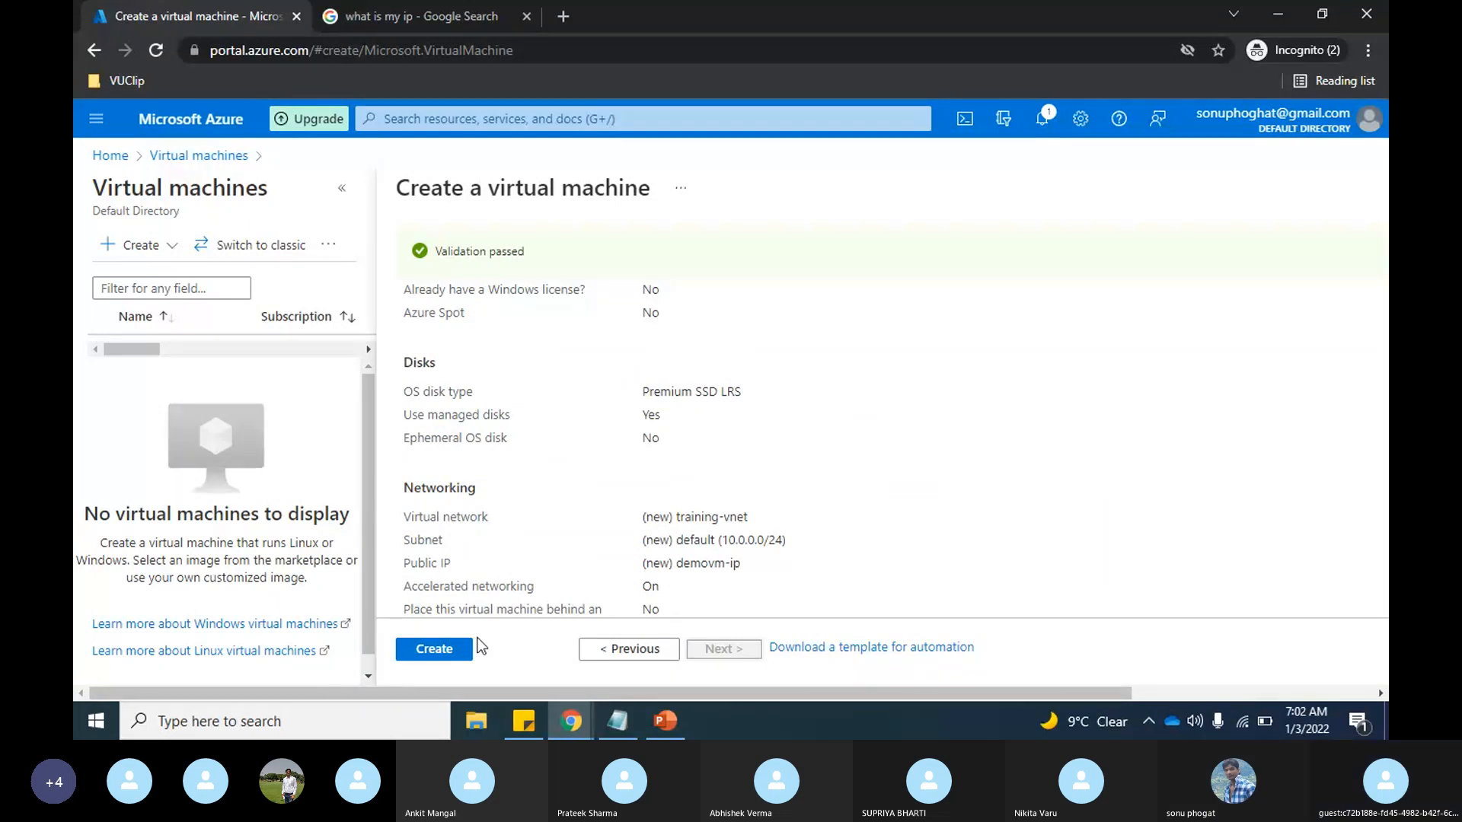
click(446, 651)
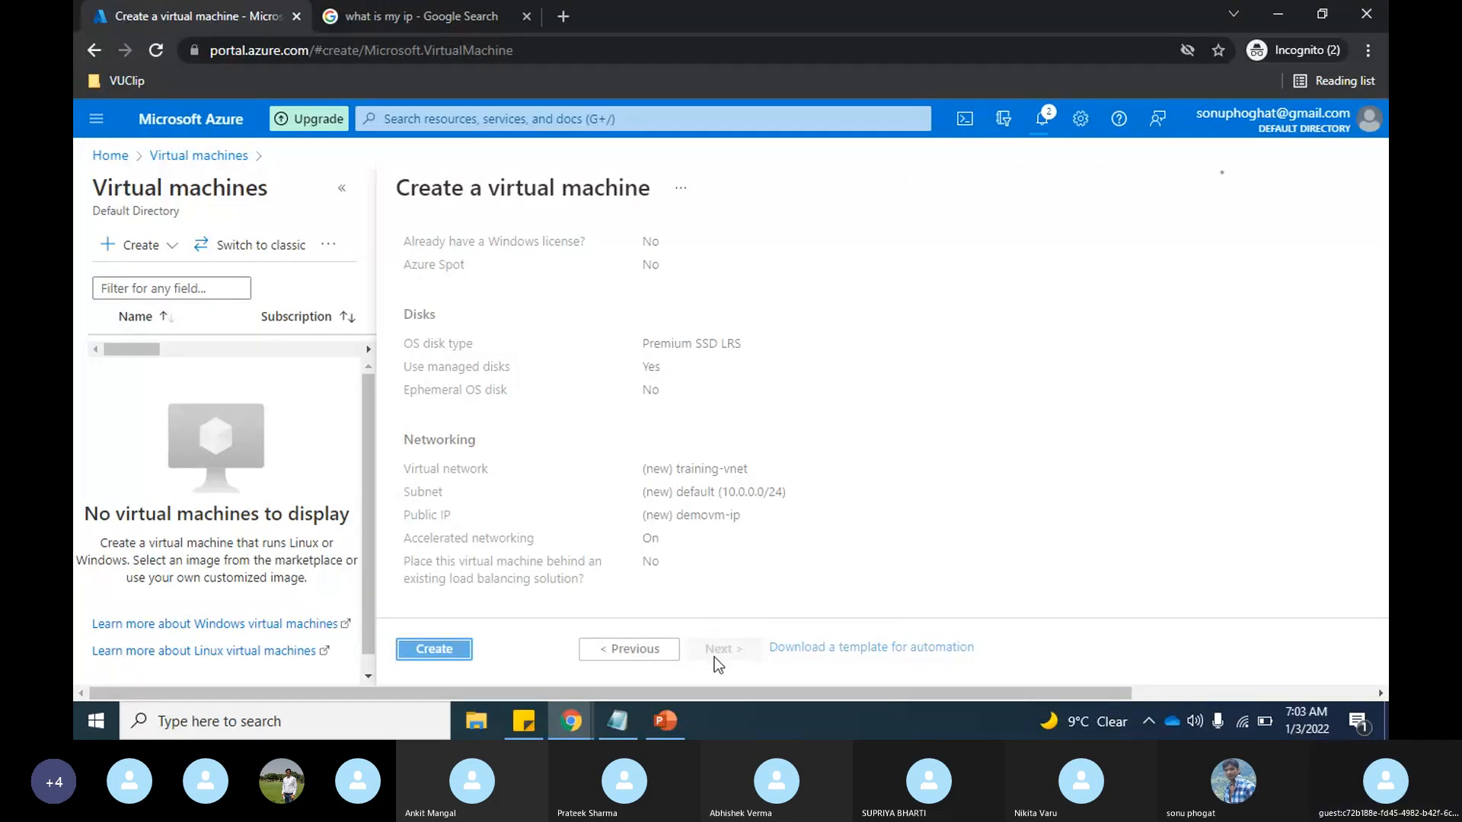
Step: Switch to the PowerPoint network diagram and move the NSG icon from below the VNET box to just outside its right edge
click(673, 719)
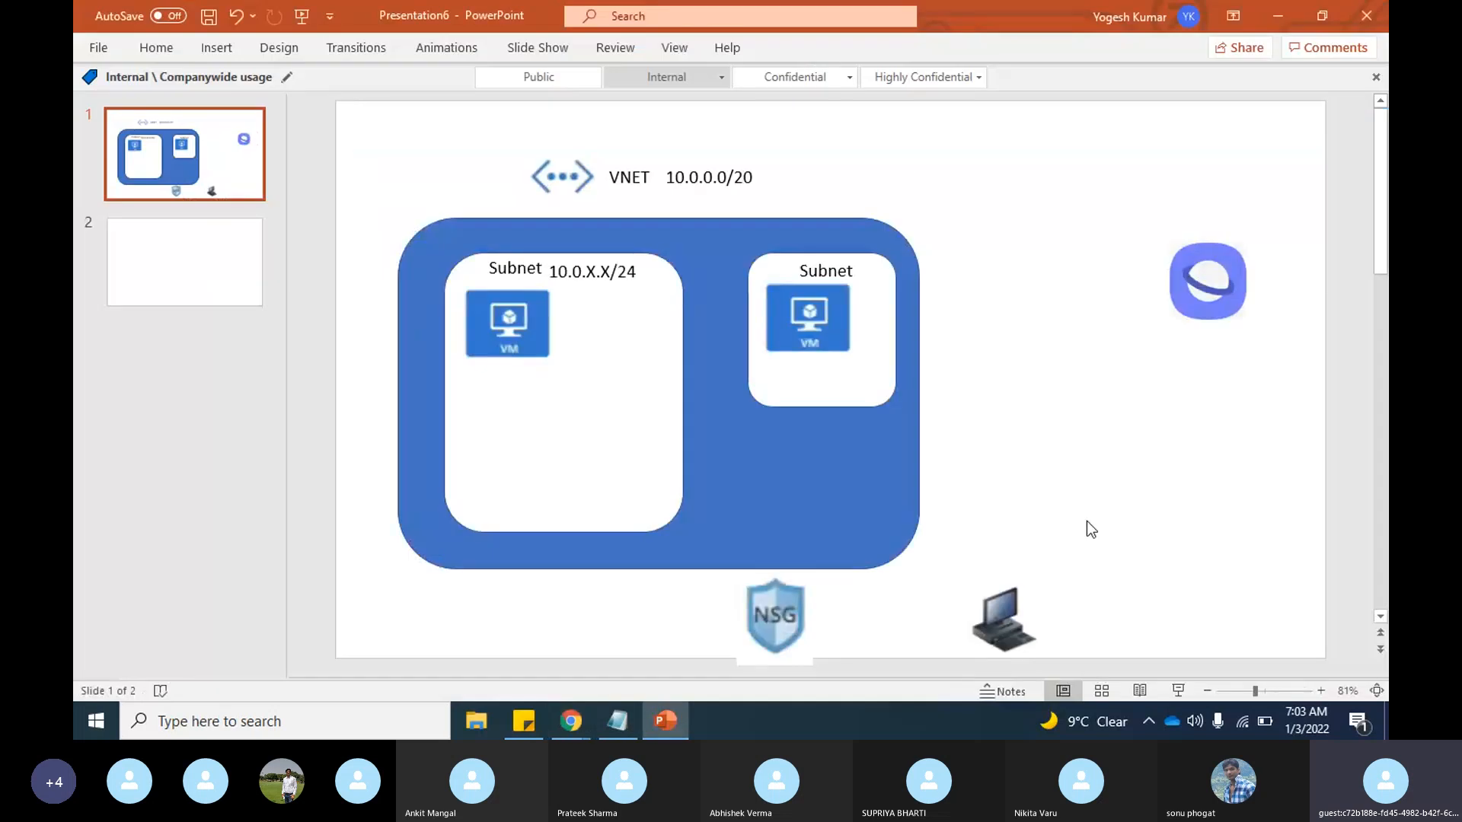
drag(777, 630, 1012, 449)
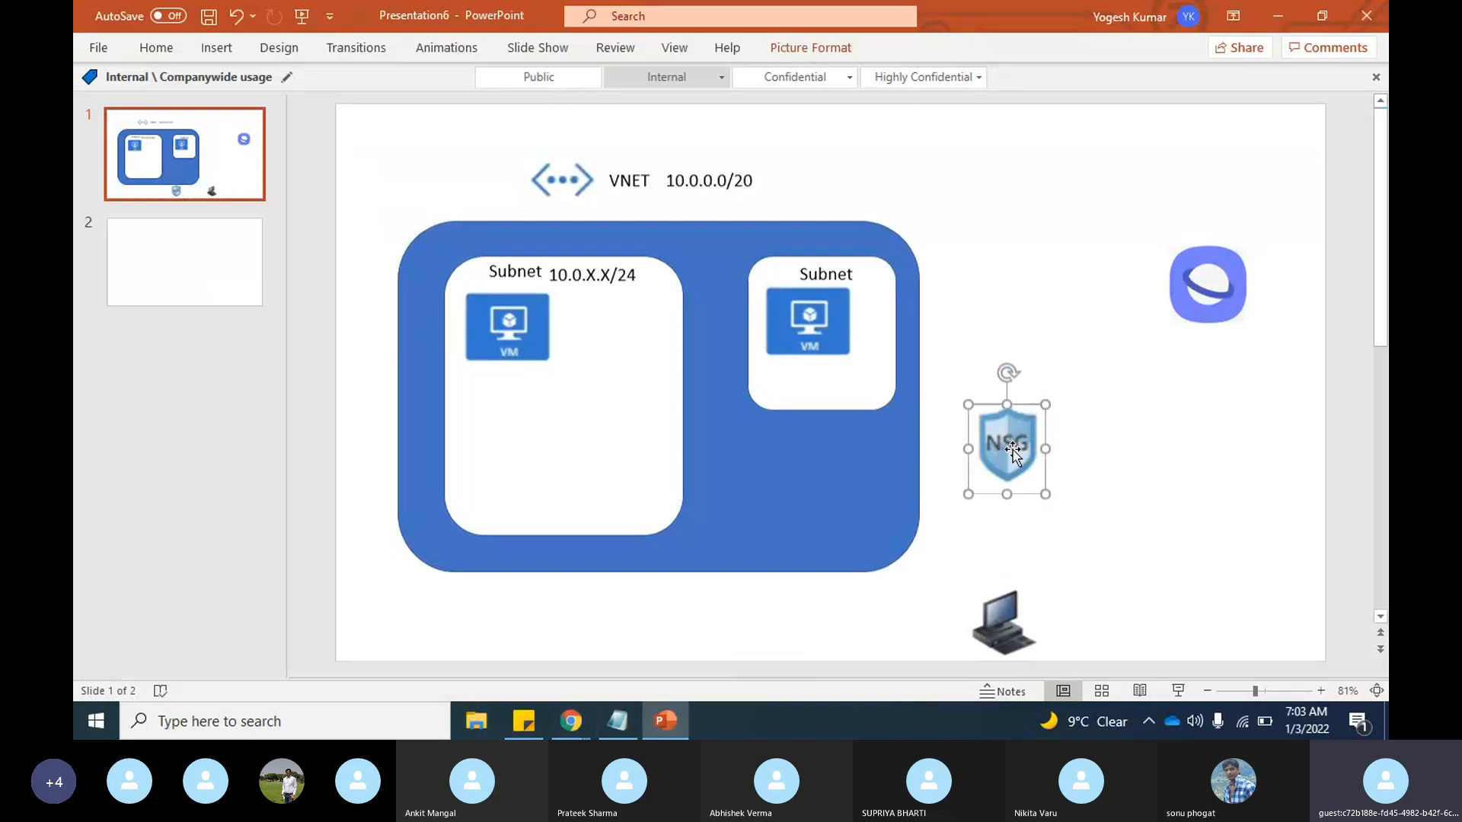
drag(1012, 449, 989, 417)
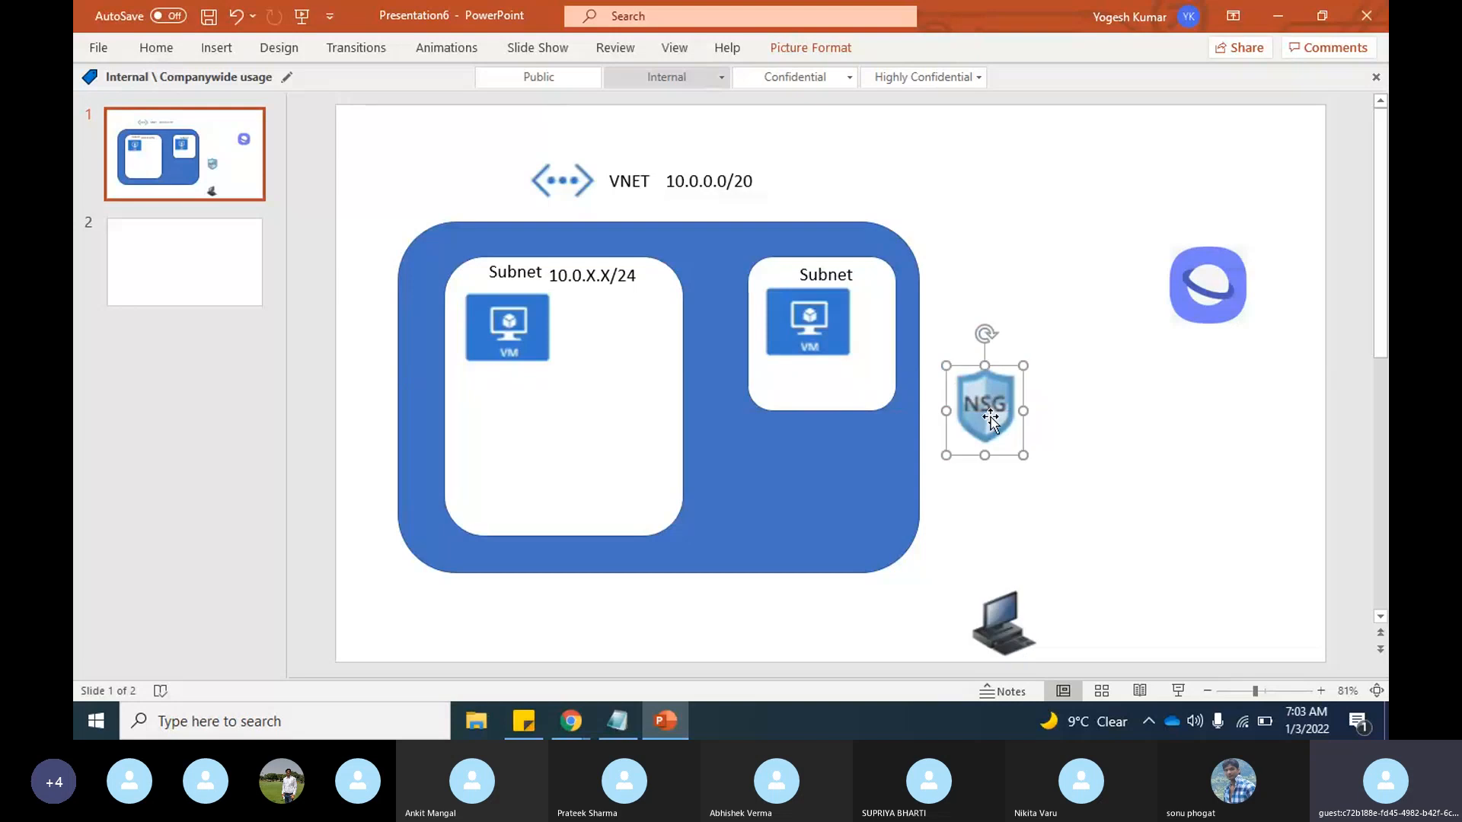
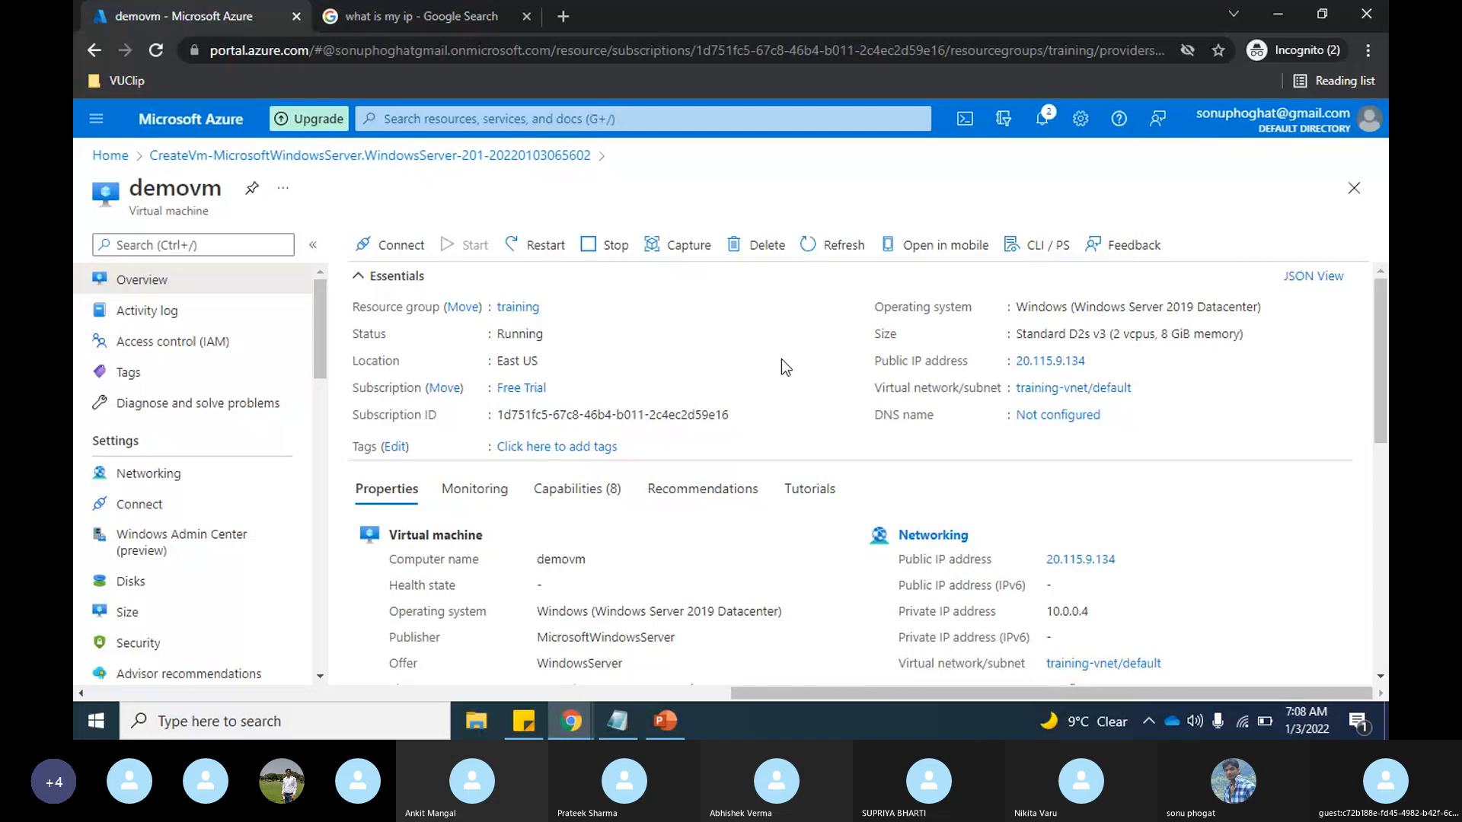
Step: Copy demovm's public IP address and enter it as the computer in Remote Desktop Connection with the options expanded
click(1097, 361)
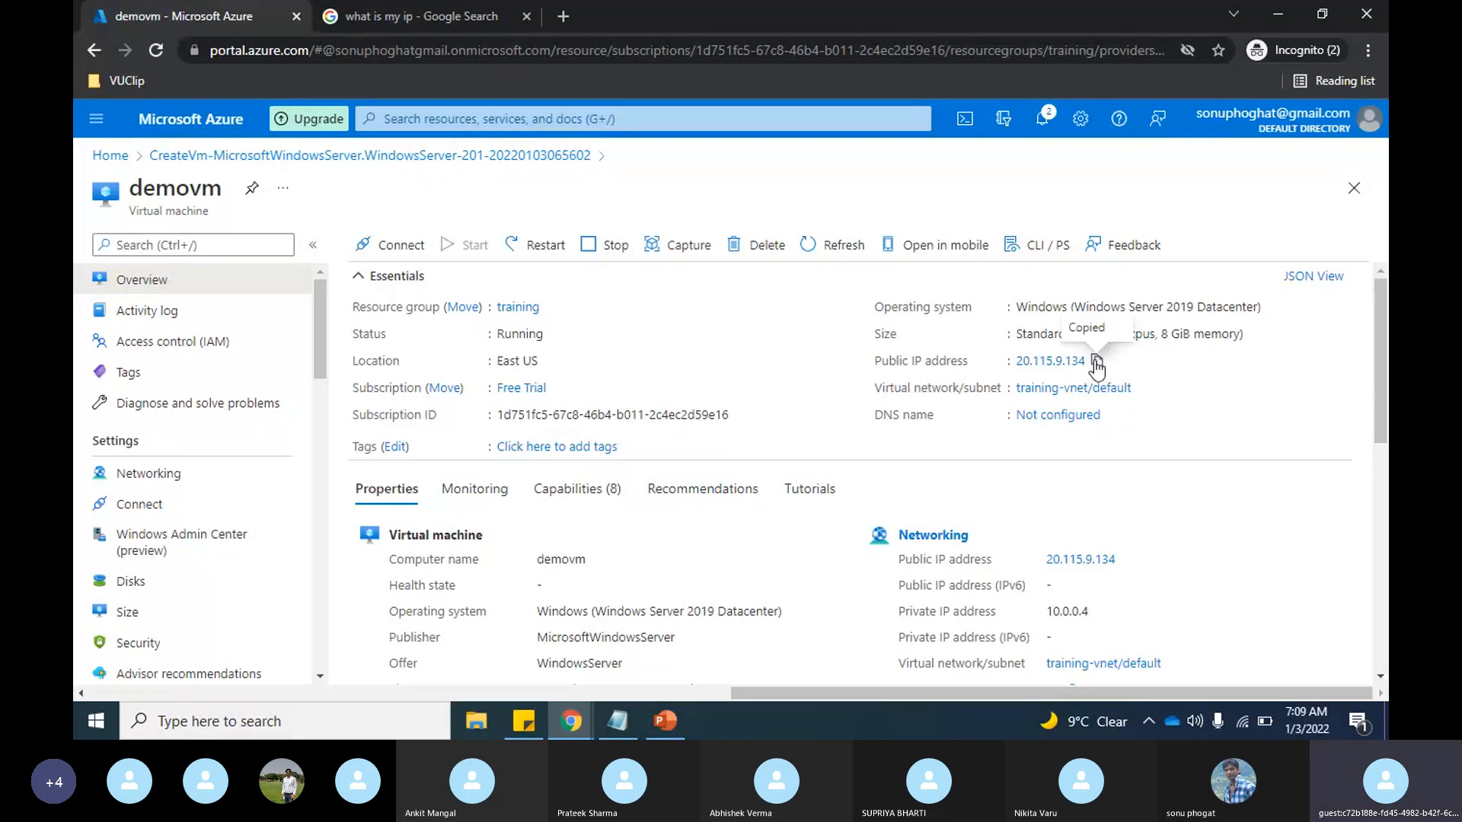
key(super)
text(r)
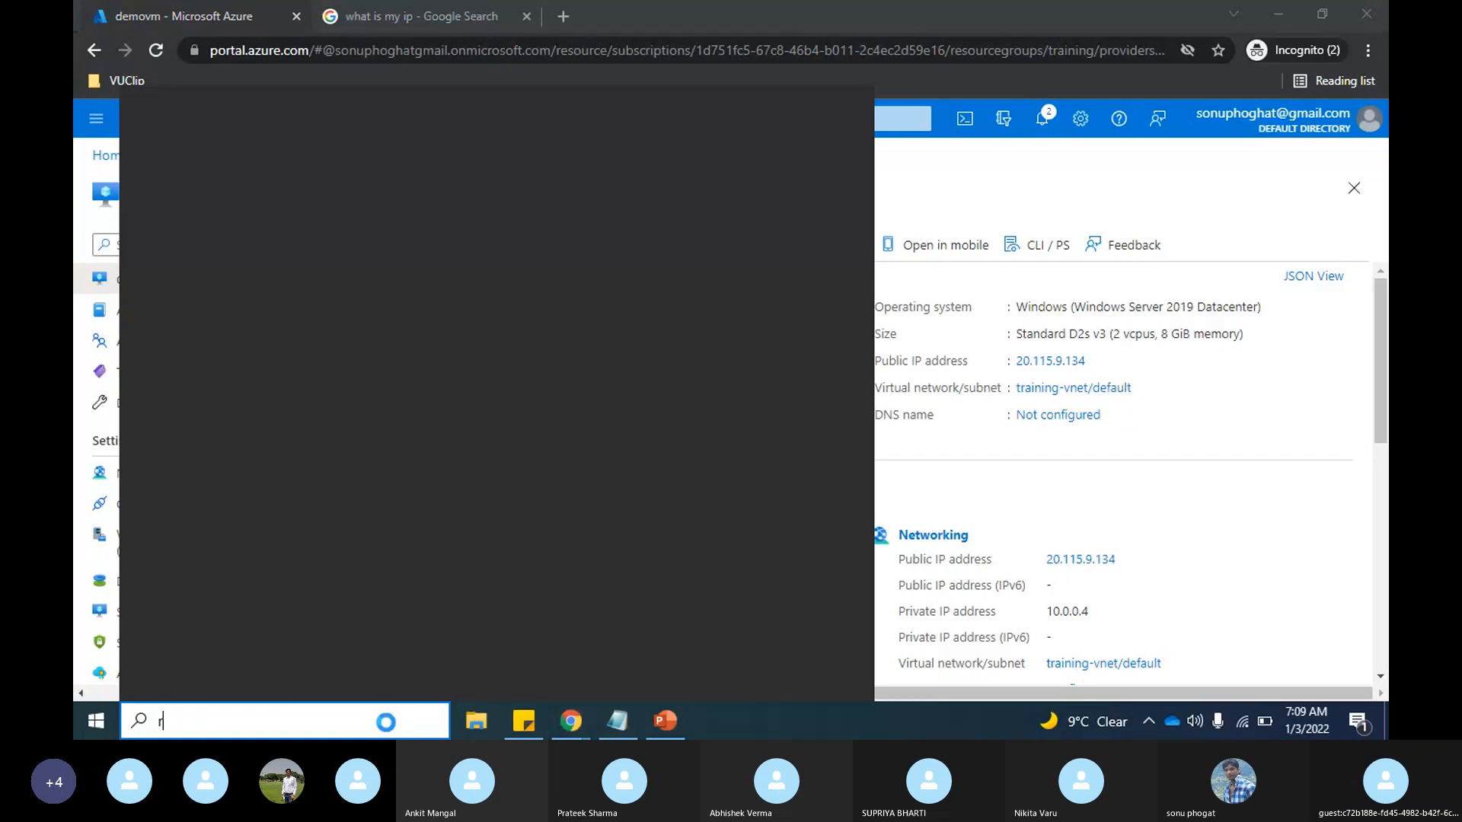
text(dp)
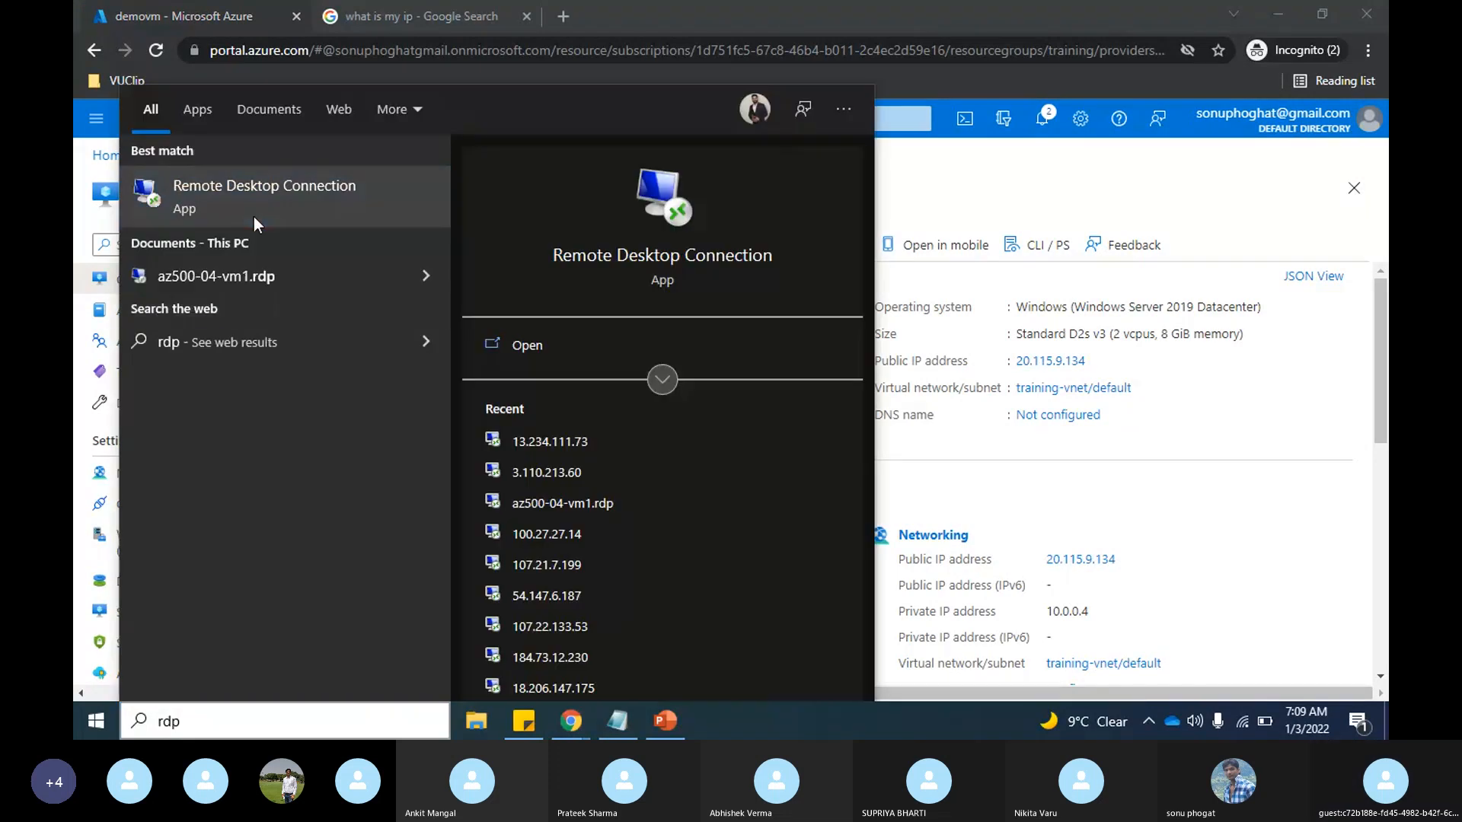
click(254, 216)
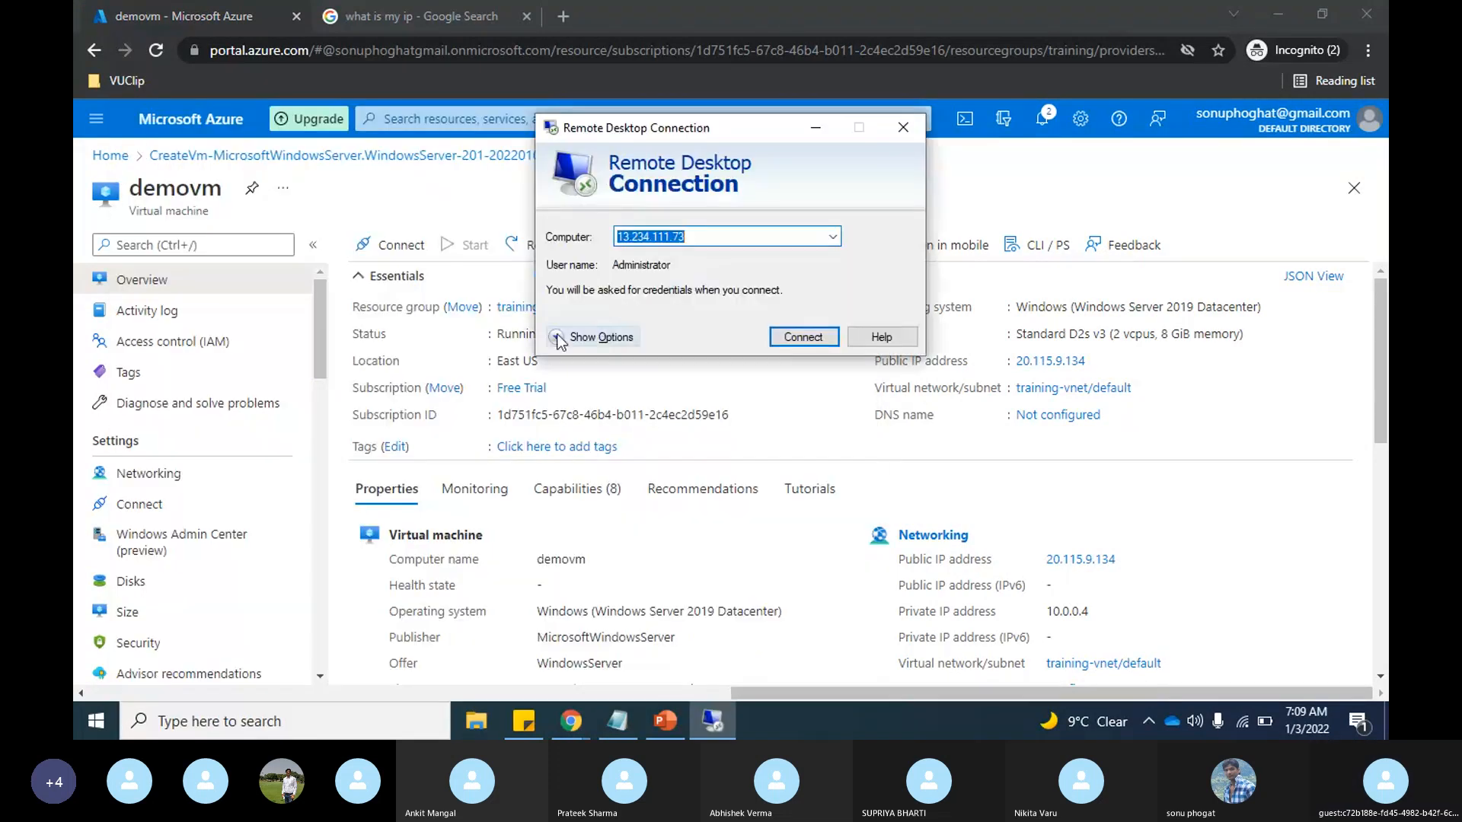
click(557, 337)
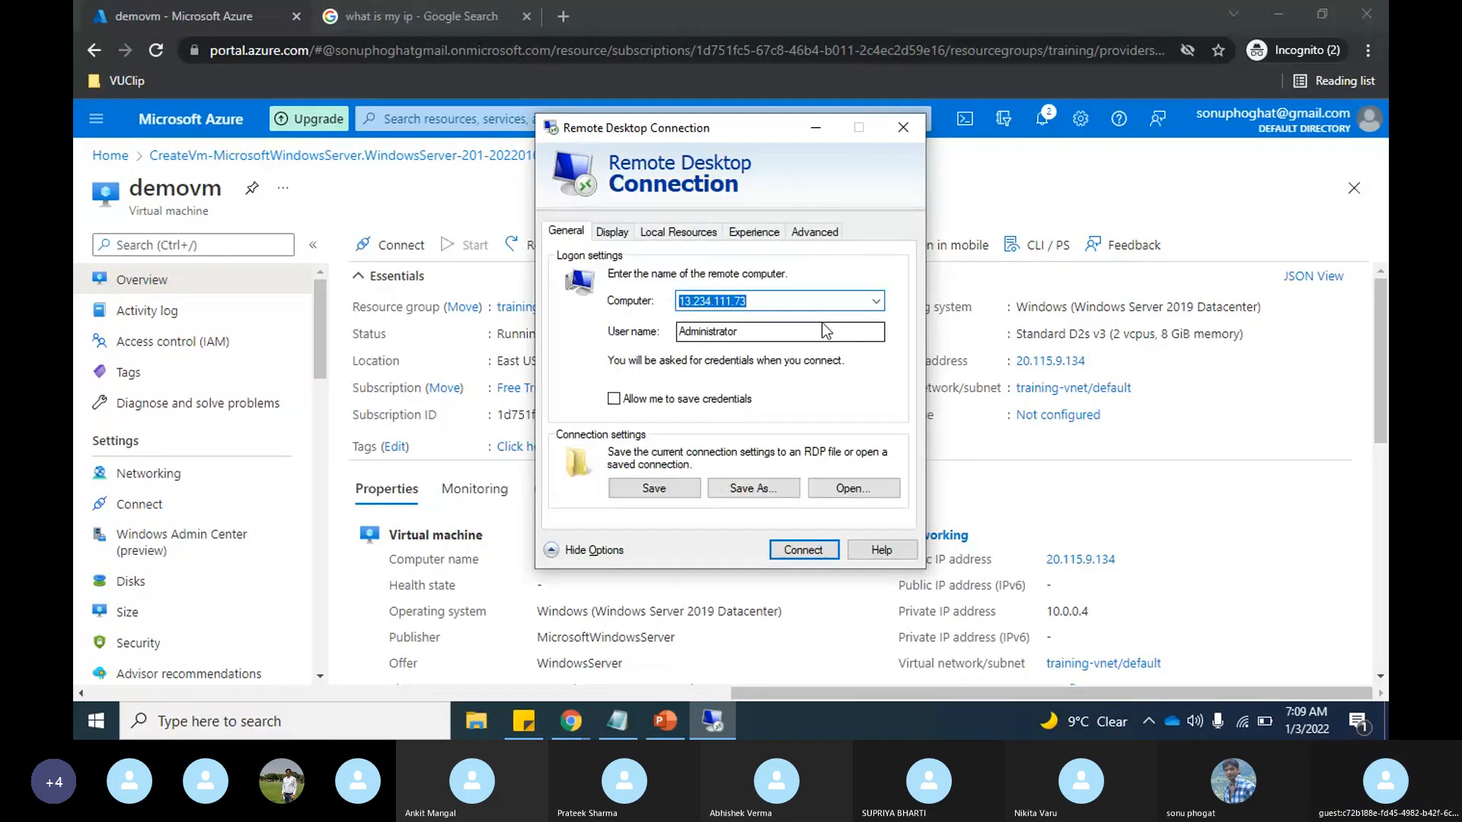
key(ctrl+v)
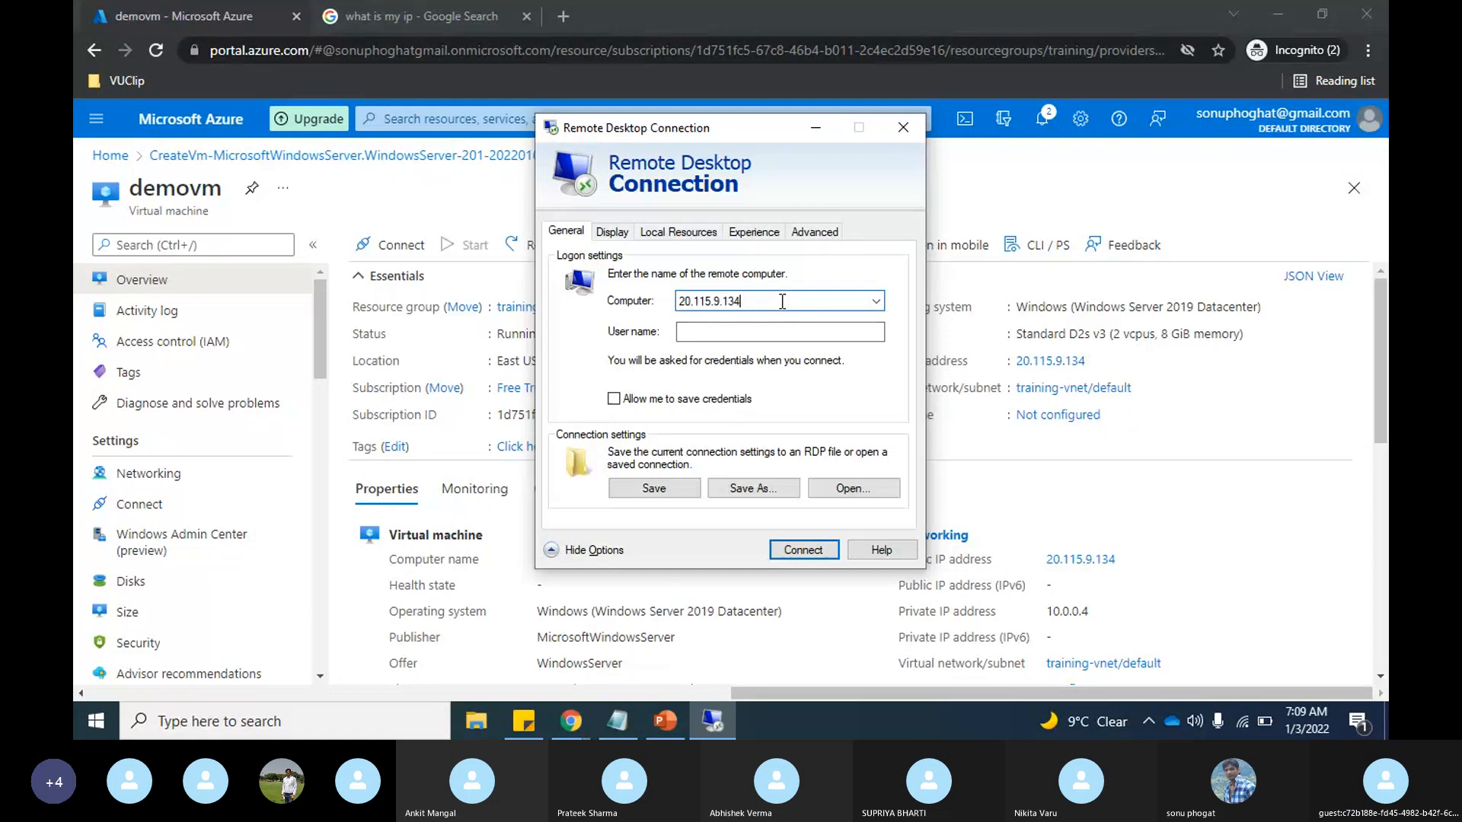
Step: Set the user name to demouser and try to connect with the account password
click(765, 332)
text(demo)
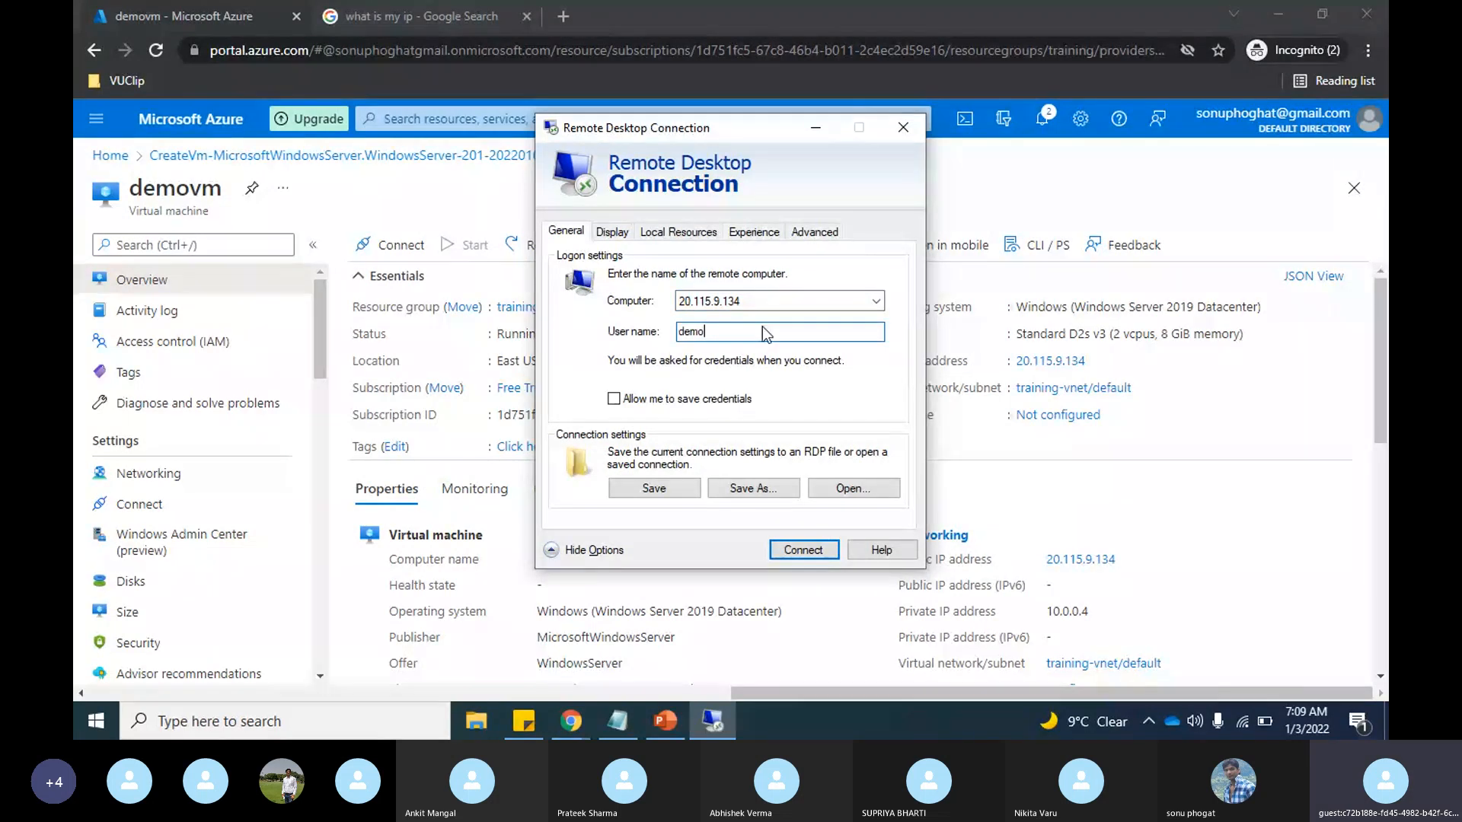
text(user)
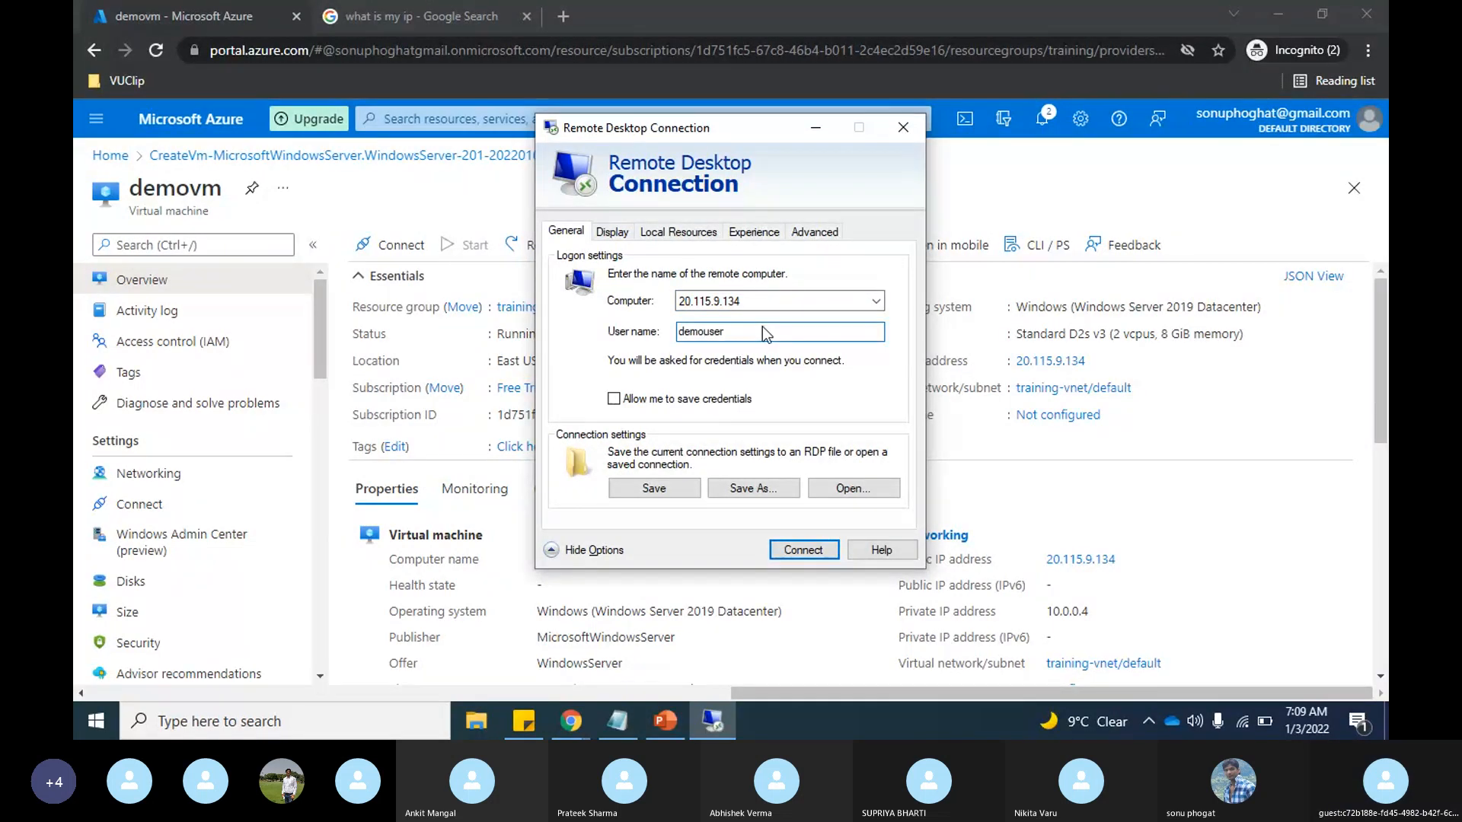
key(Return)
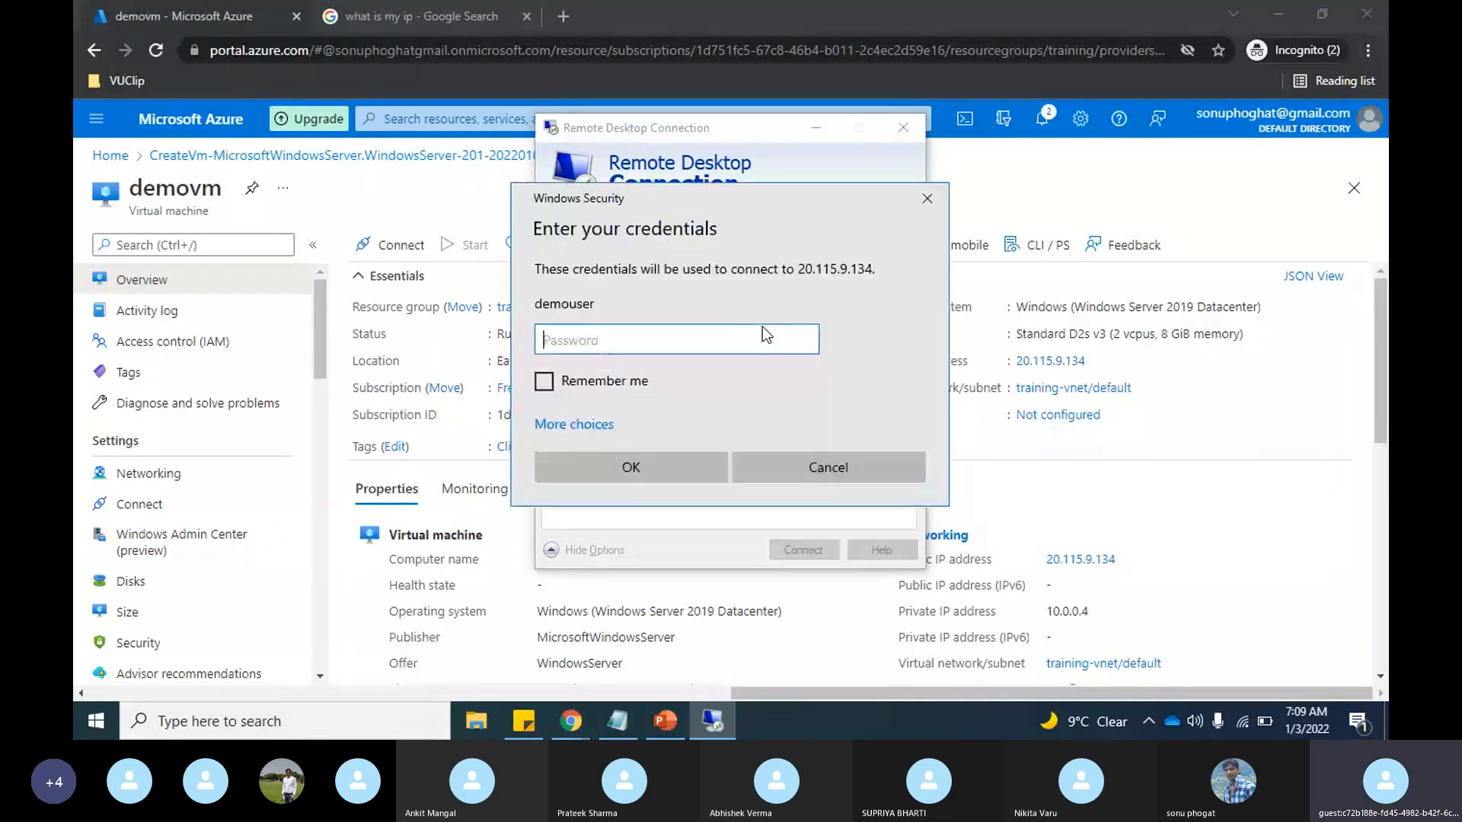
key(ctrl+v)
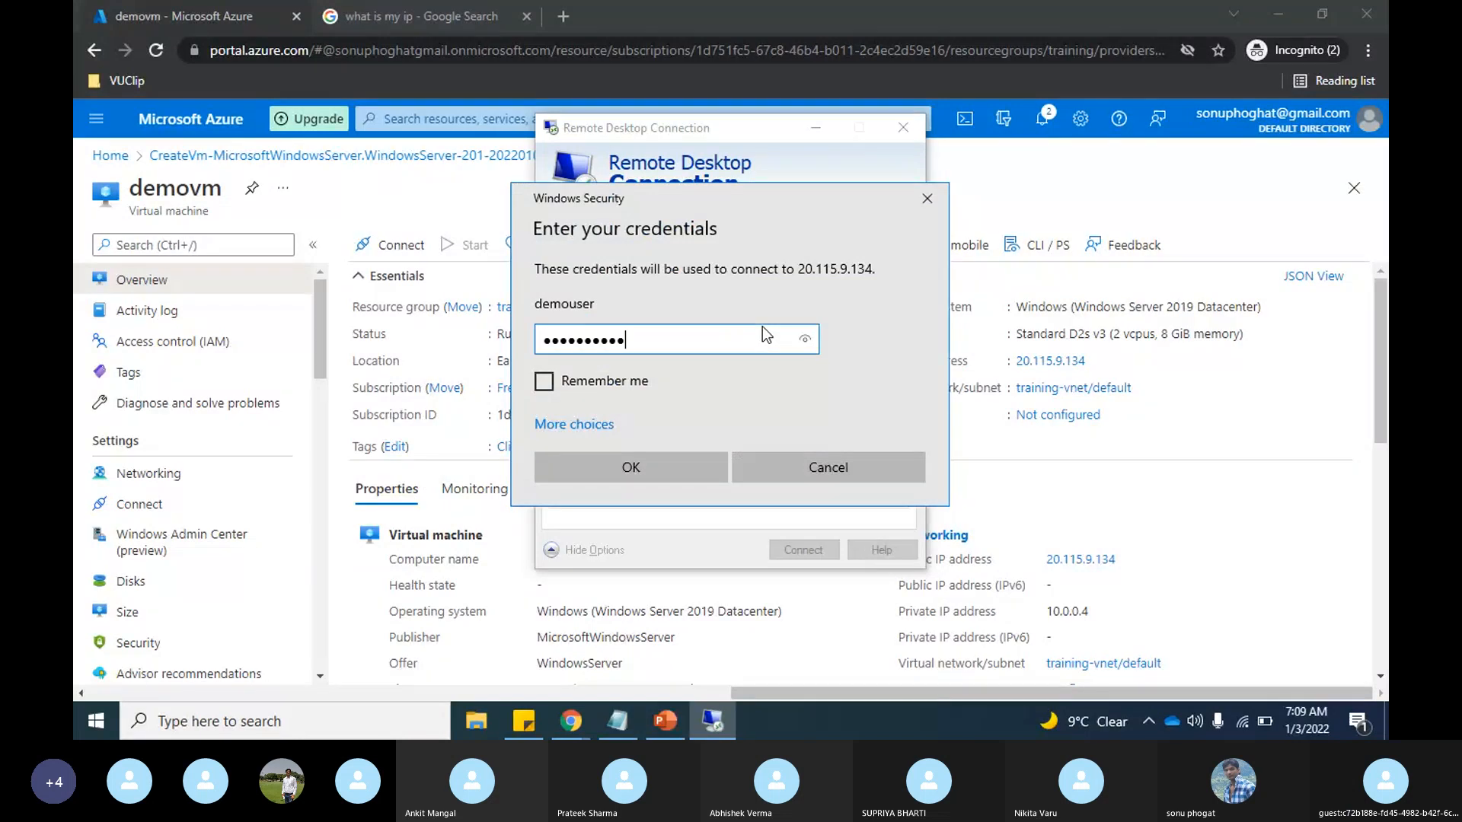
key(Return)
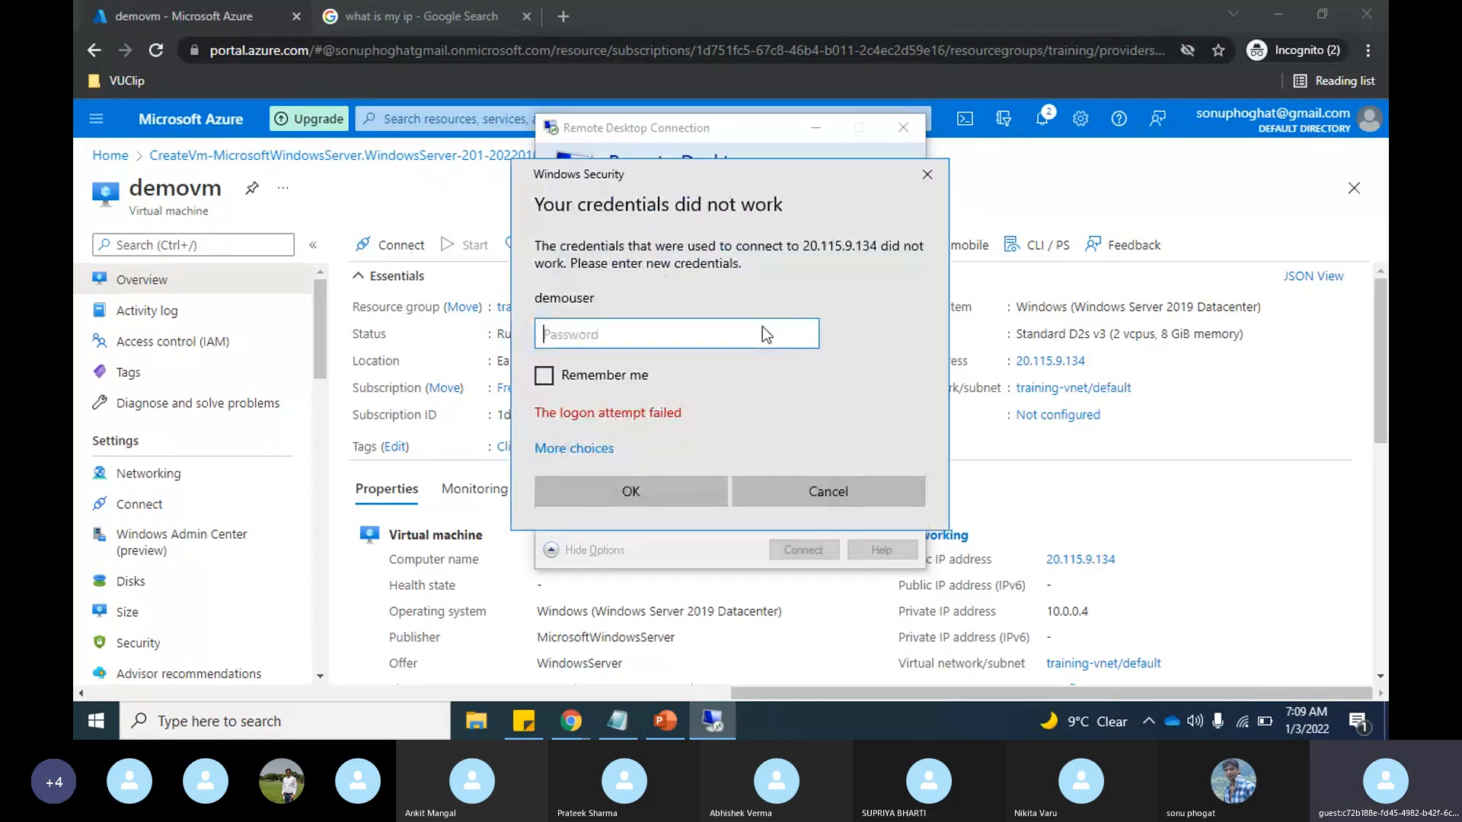
Step: Retry the sign-in as demouser by entering the account password several times, and dismiss the credentials request
text(••••••••••••)
key(Return)
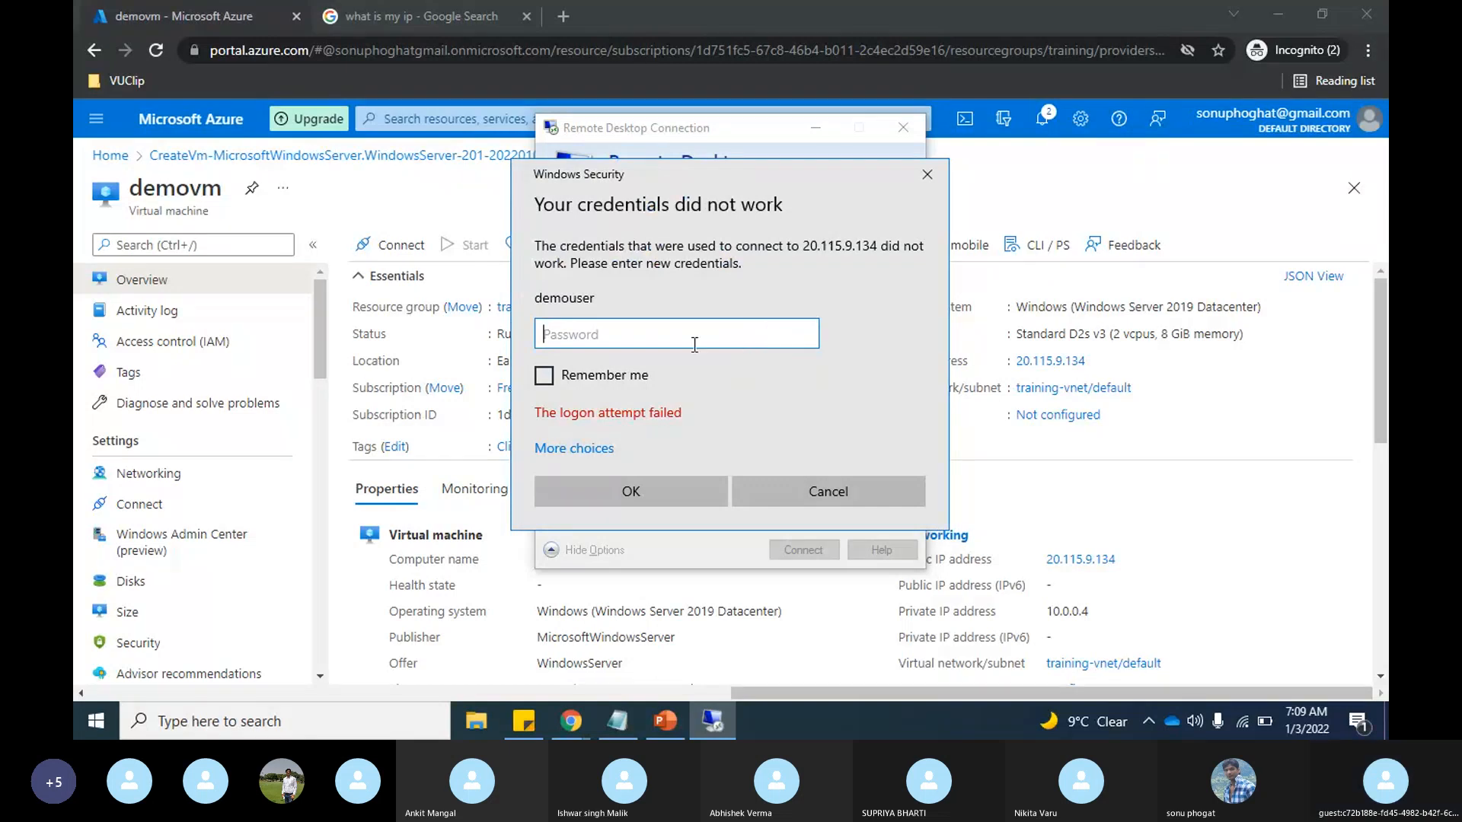
text(•••••••••••)
key(Return)
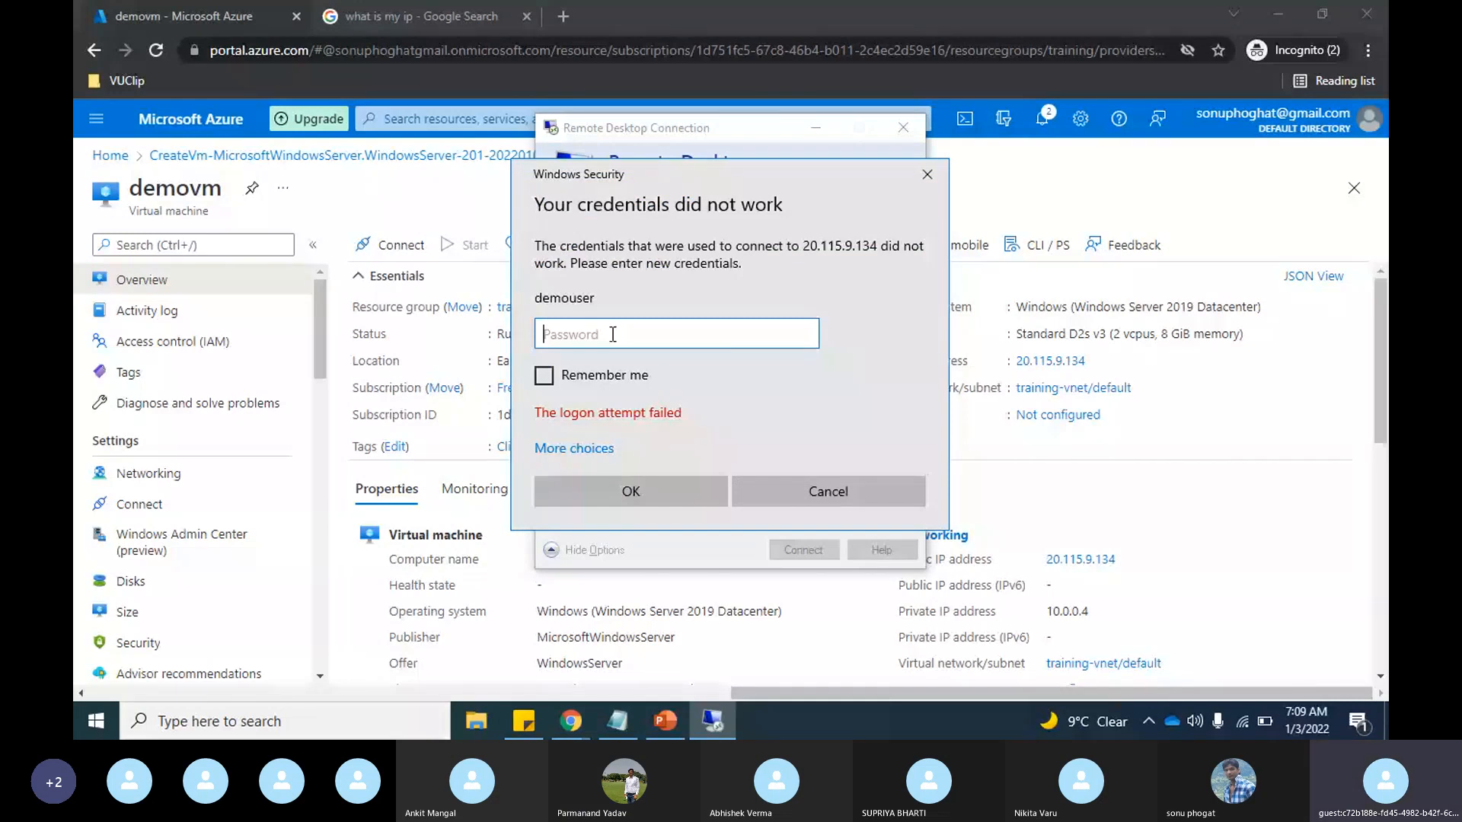
text(•••••••)
key(Return)
click(926, 173)
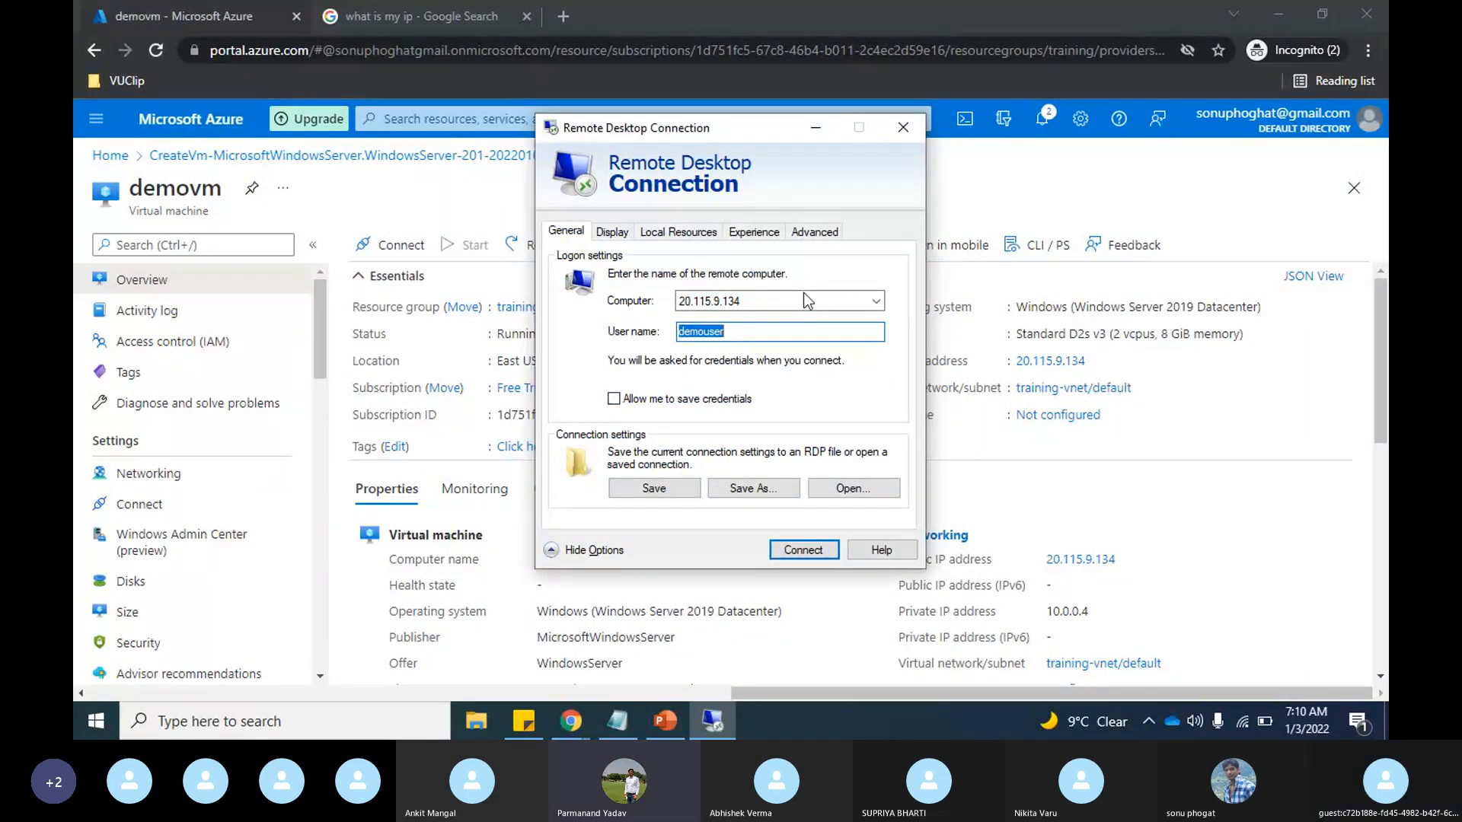
Step: Capitalise the user name as Demouser, try to connect with the account password, and cancel the credentials request
click(689, 330)
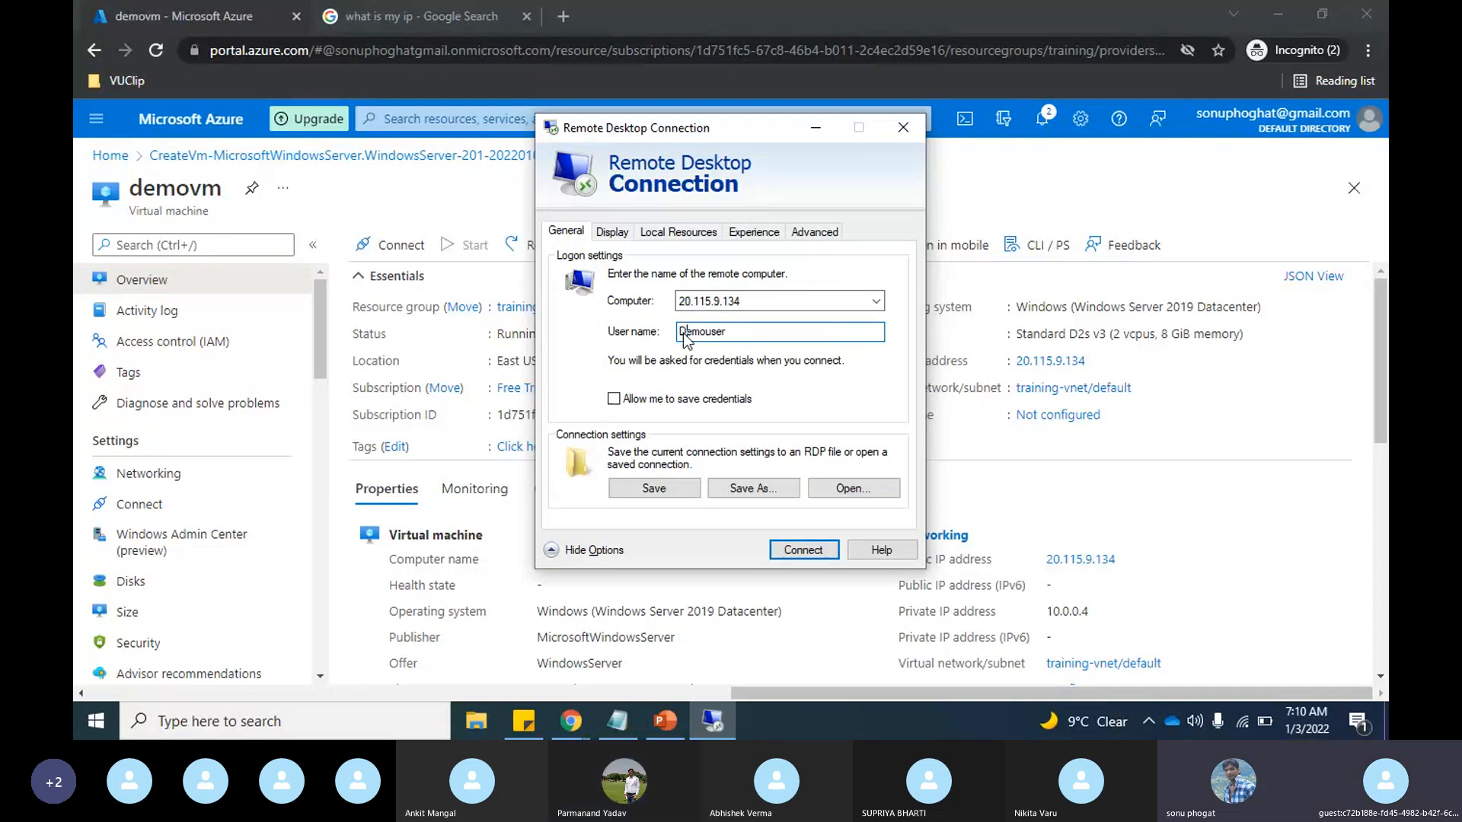
click(805, 551)
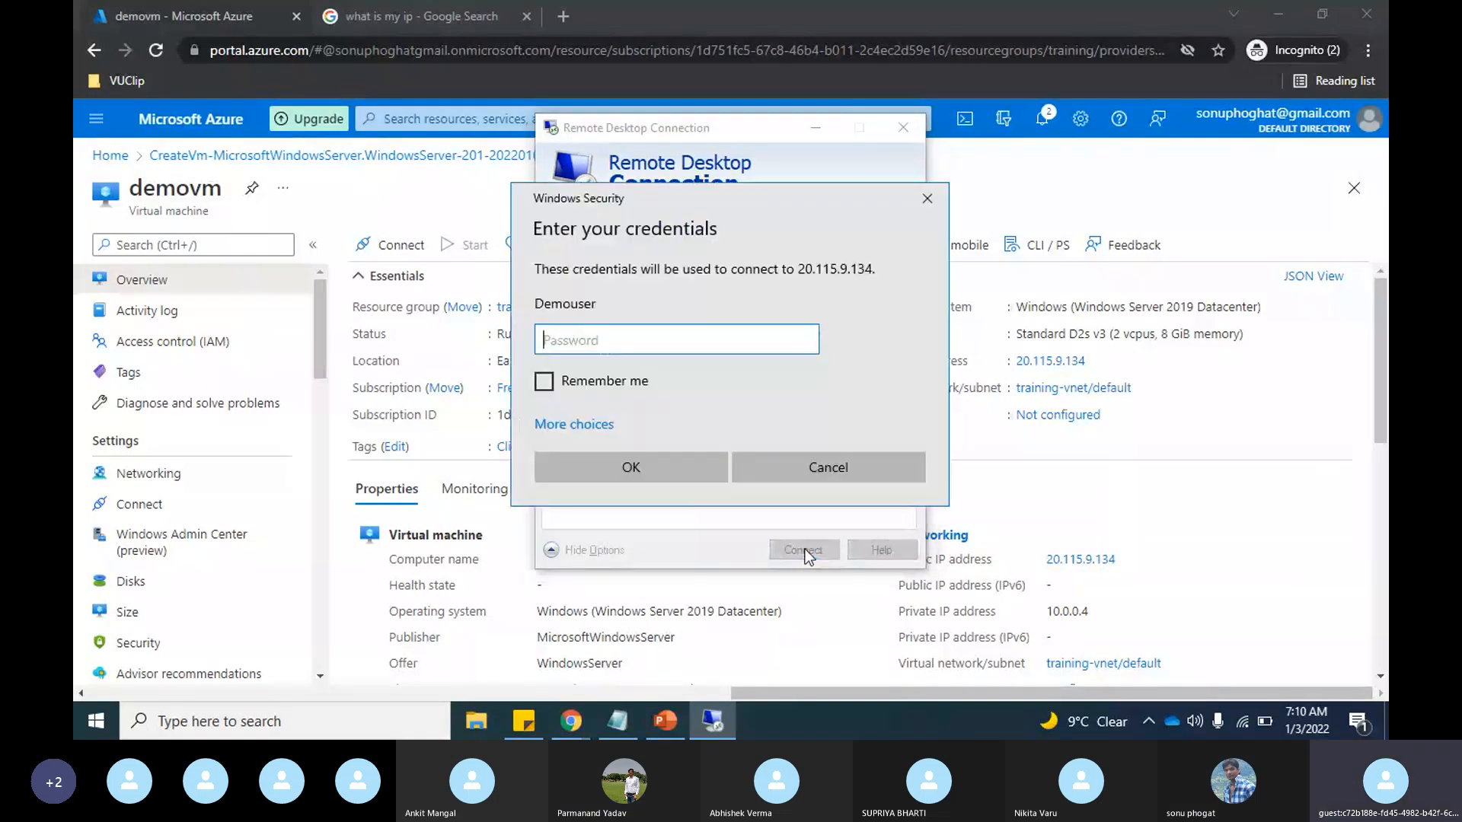
text(••••••••••••)
key(Return)
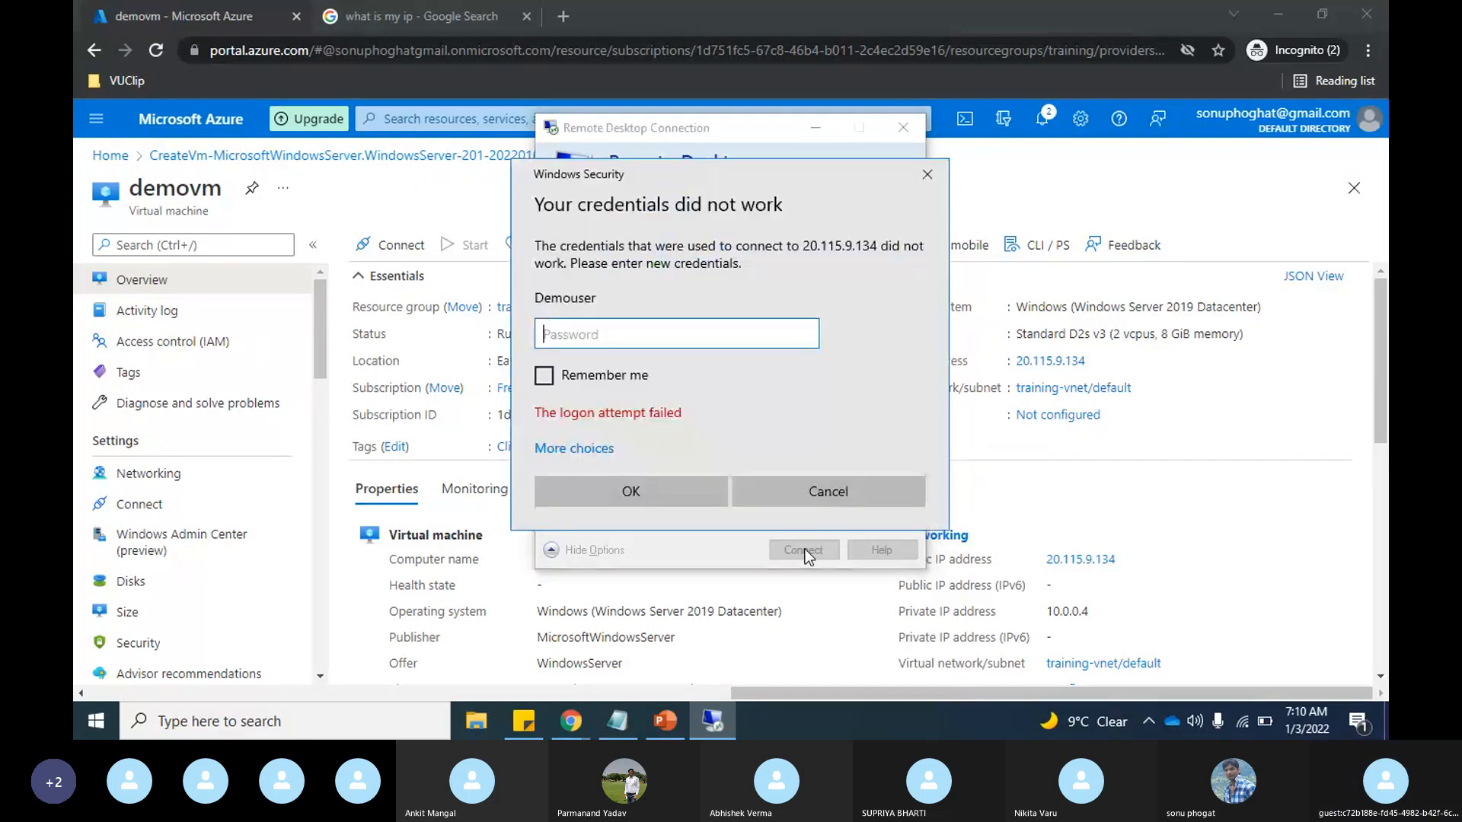
click(821, 500)
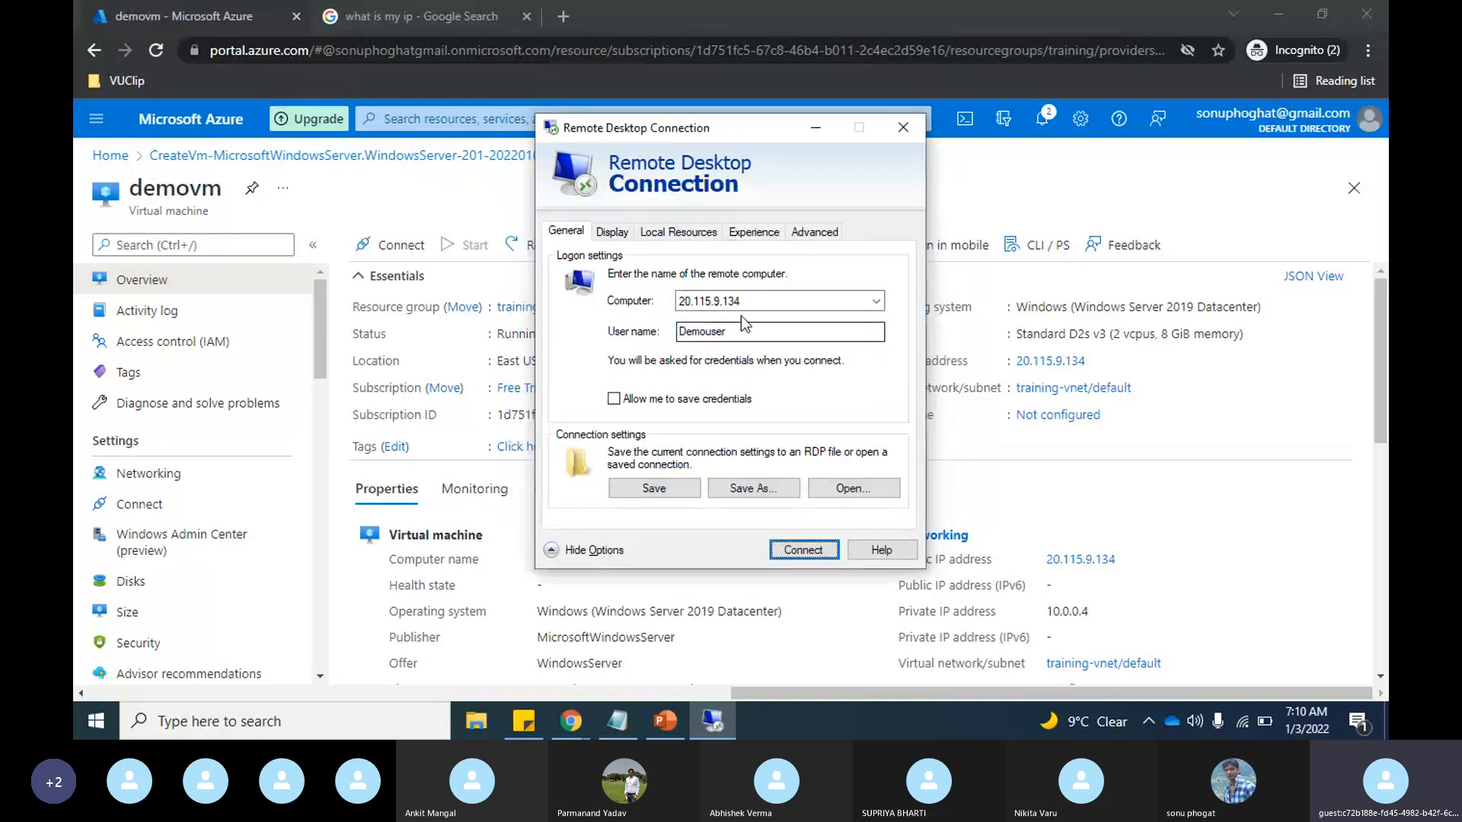
Step: Change the user name back to lowercase demouser and try to connect with the account password
click(687, 334)
key(BackSpace)
text(d)
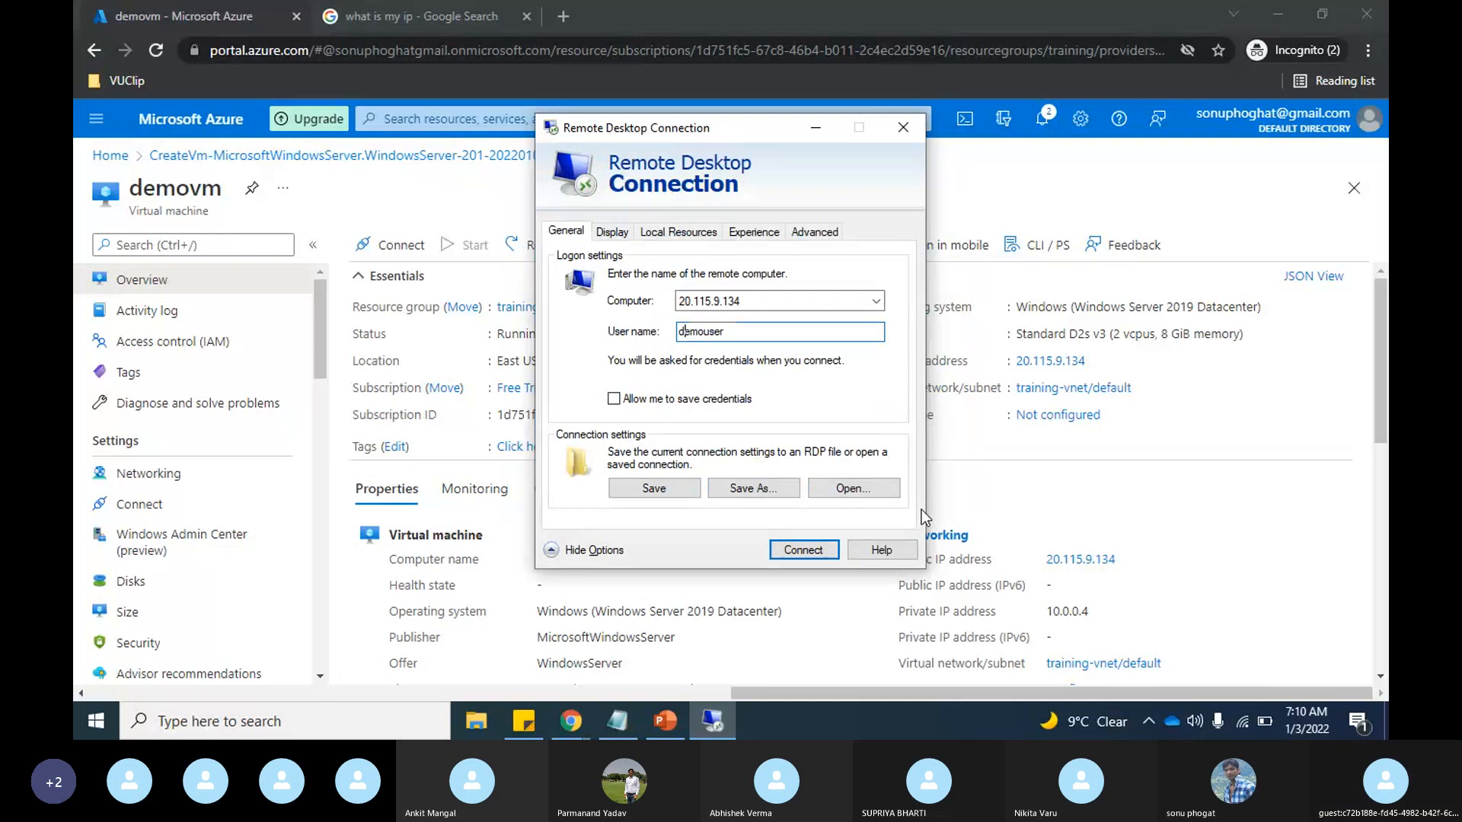
click(813, 551)
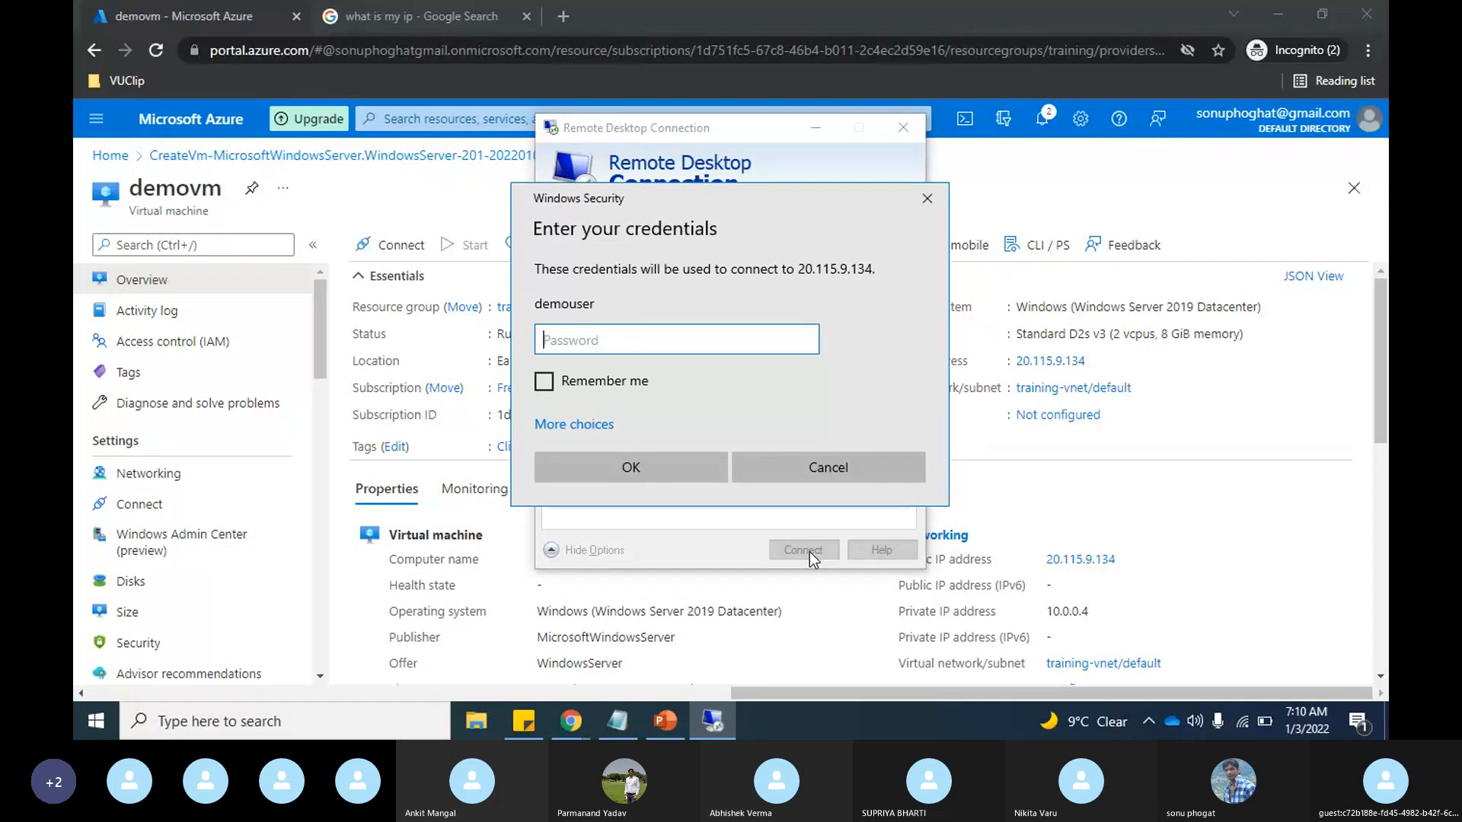
text(Password@123)
key(Return)
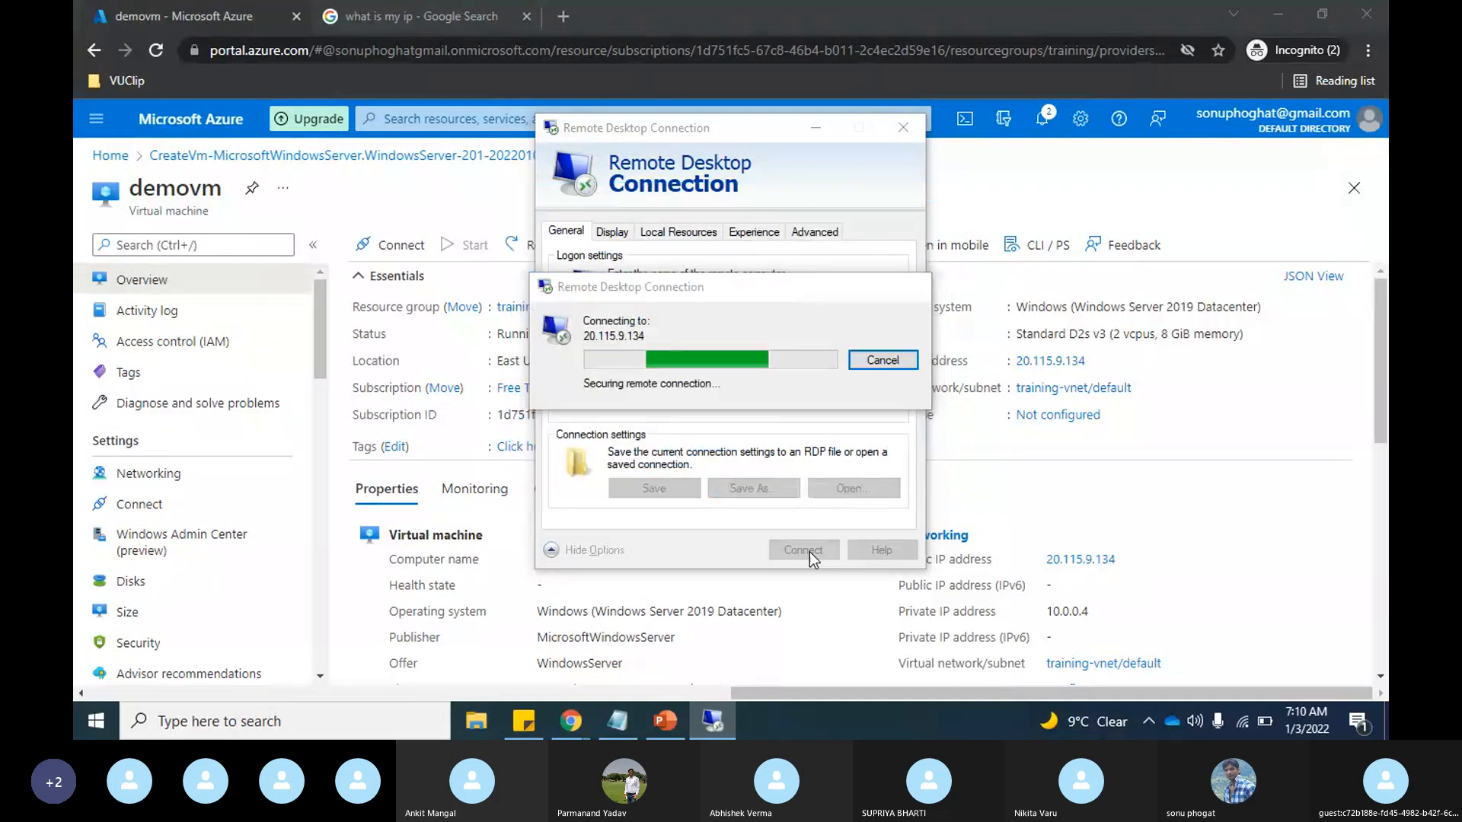
Step: Try the account password for demouser once more and close the credentials request
text(●●●●)
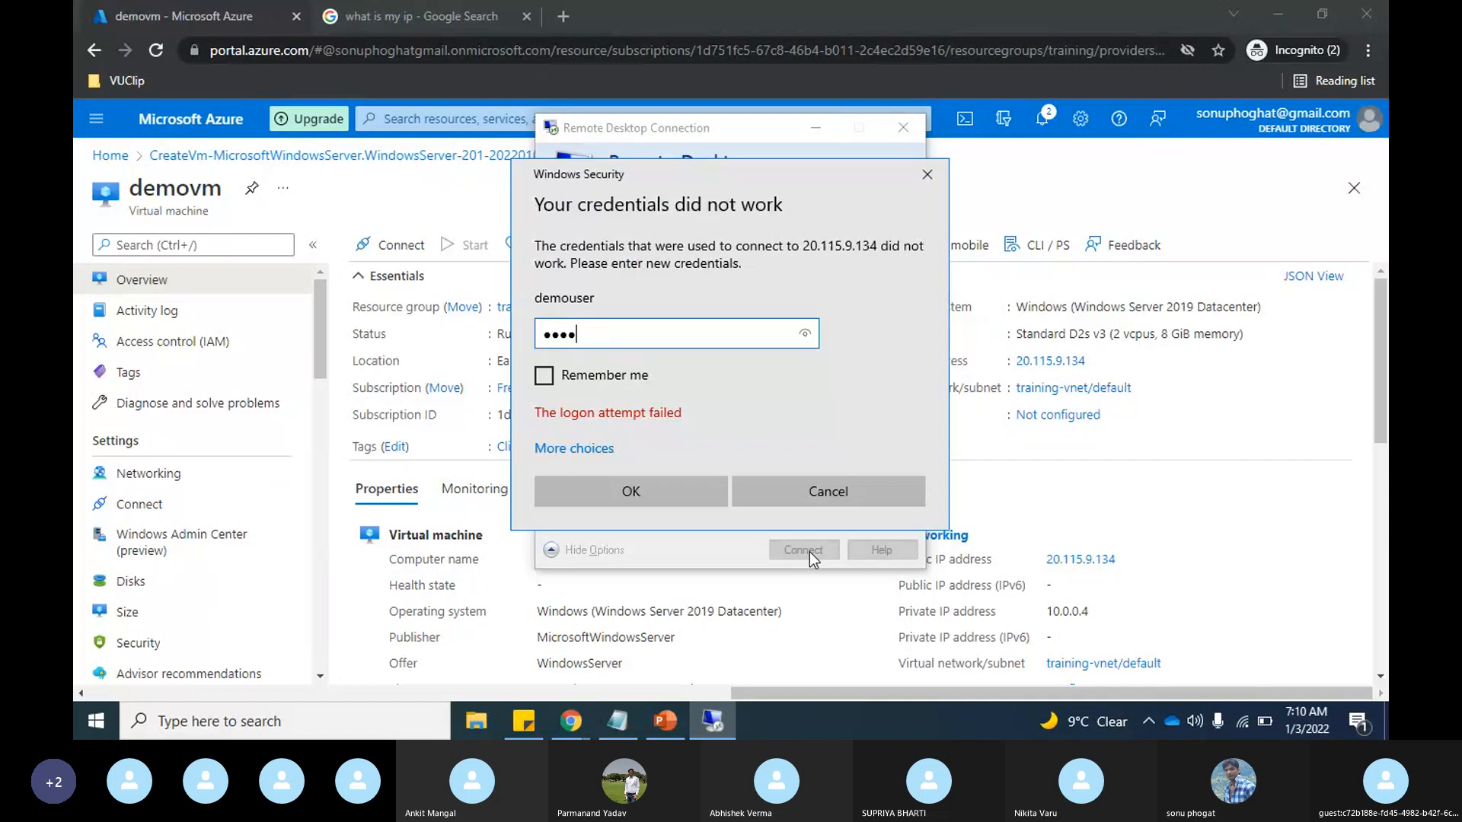
text(●●●●●●)
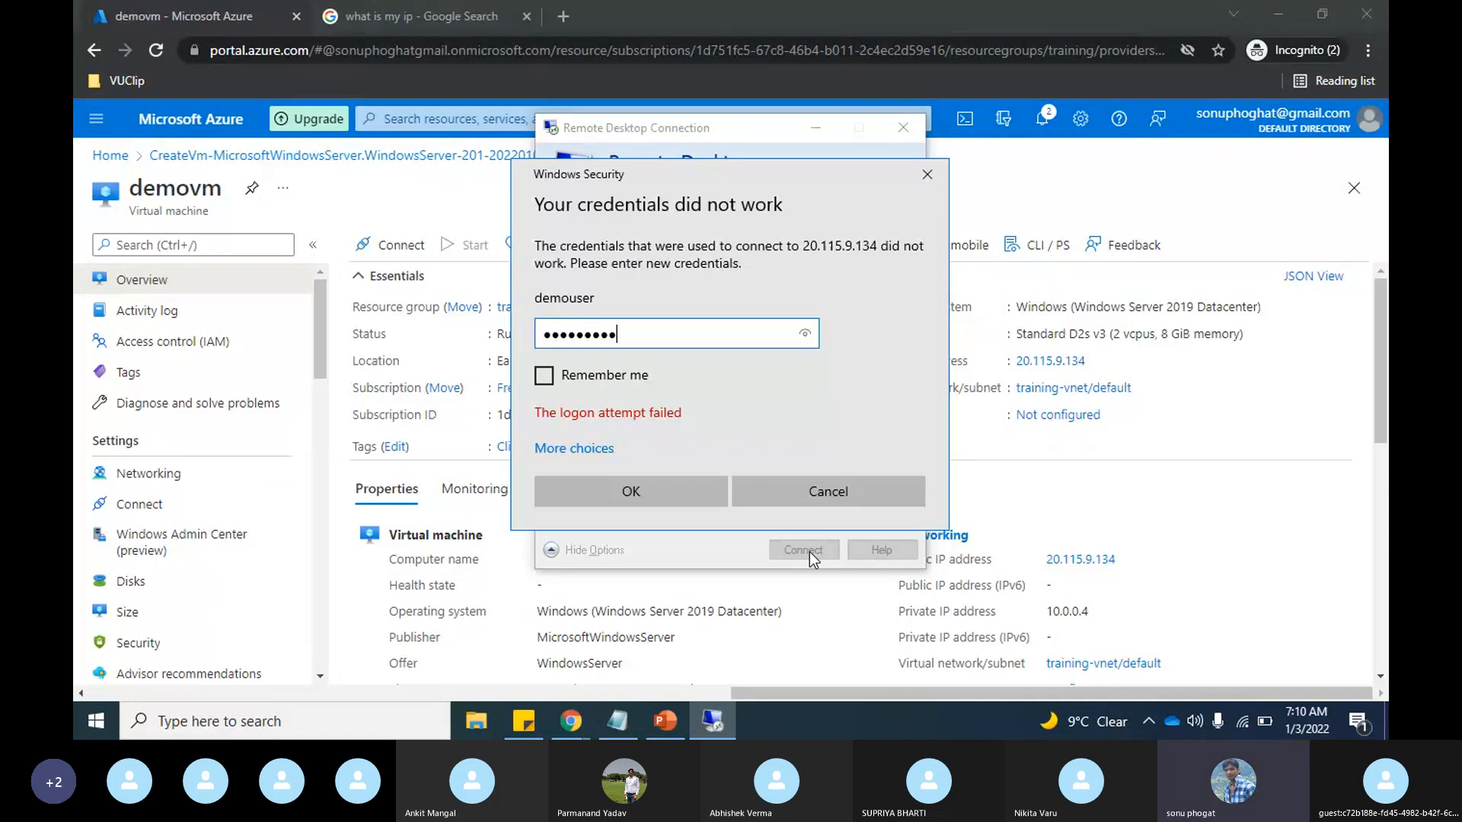
key(Return)
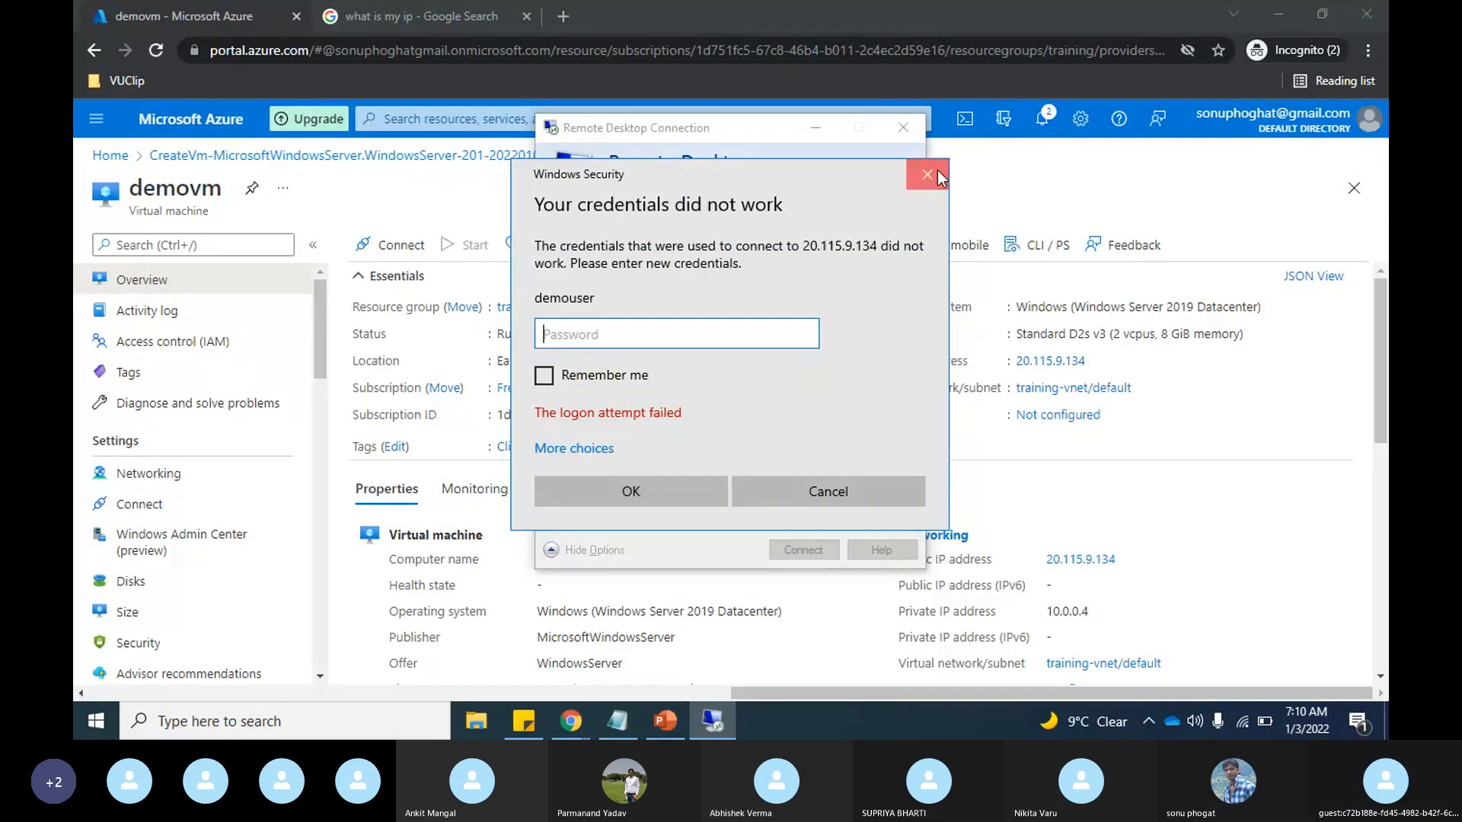
click(939, 173)
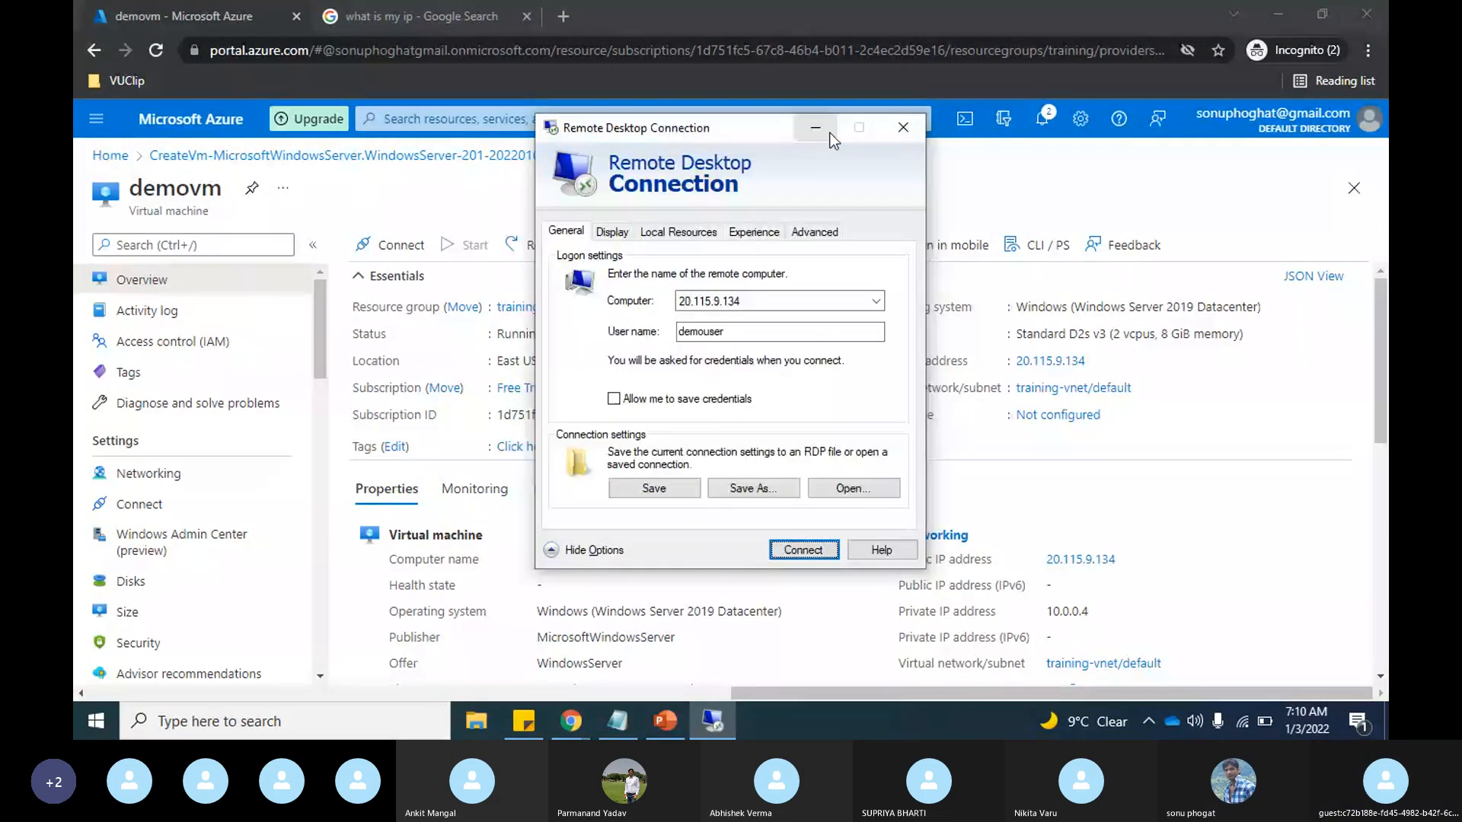
Step: Check the virtual machine's properties in the portal, and start the remote connection with the user name demovm
click(816, 128)
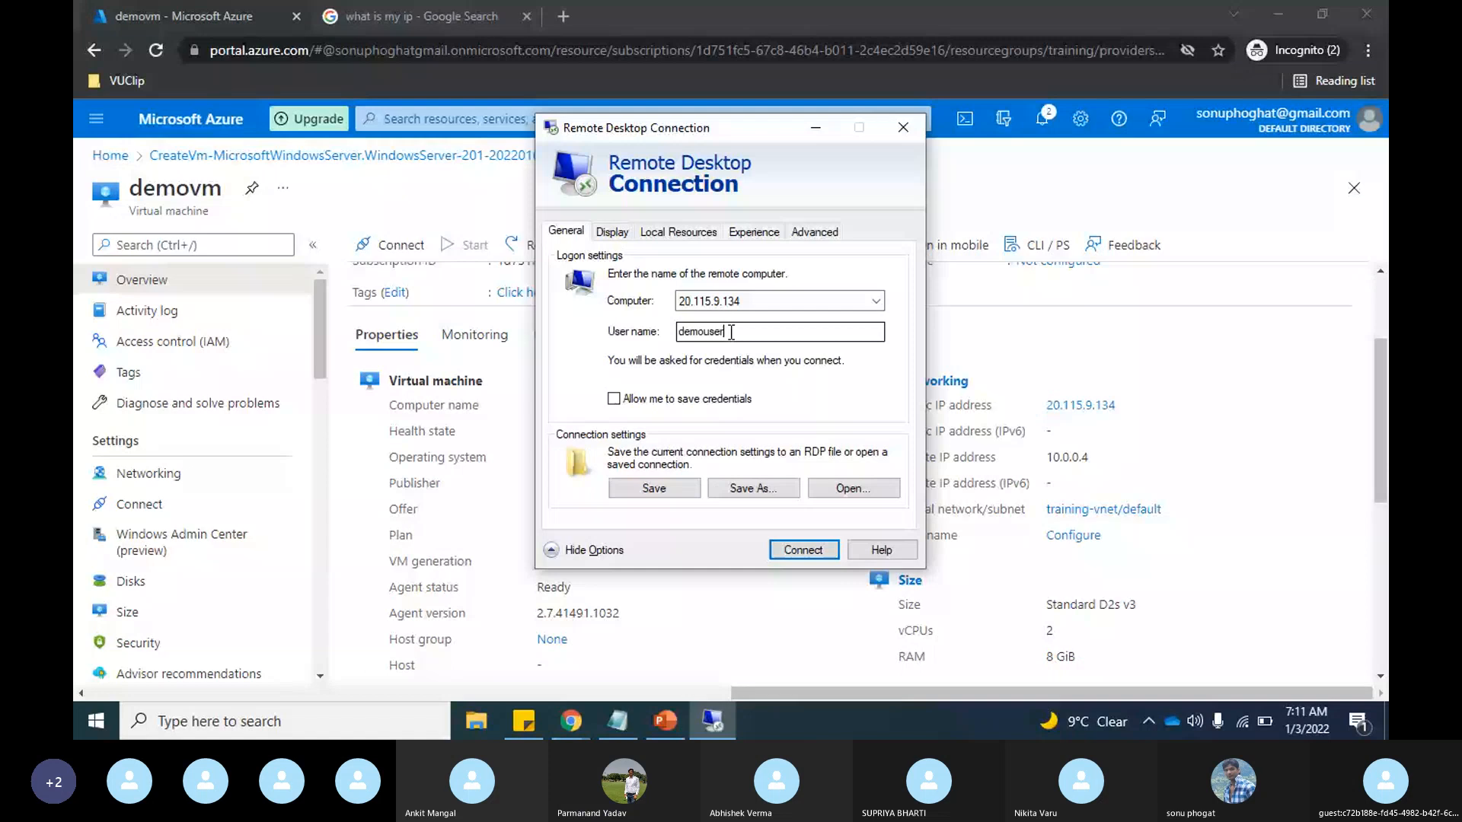
key(BackSpace)
key(BackSpace)
key(BackSpace)
key(BackSpace)
key(BackSpace)
text(vm)
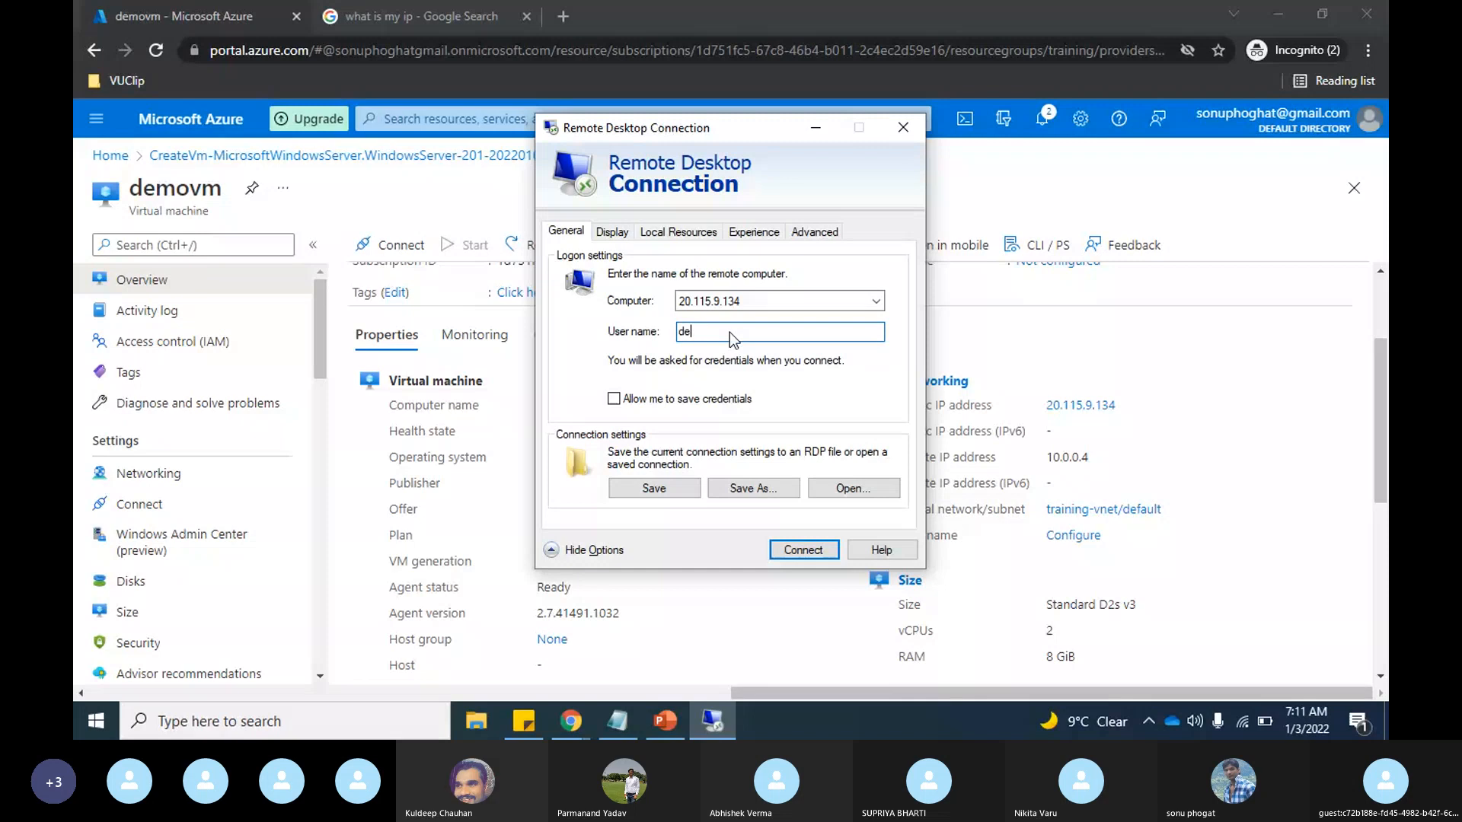
text(movm)
key(Return)
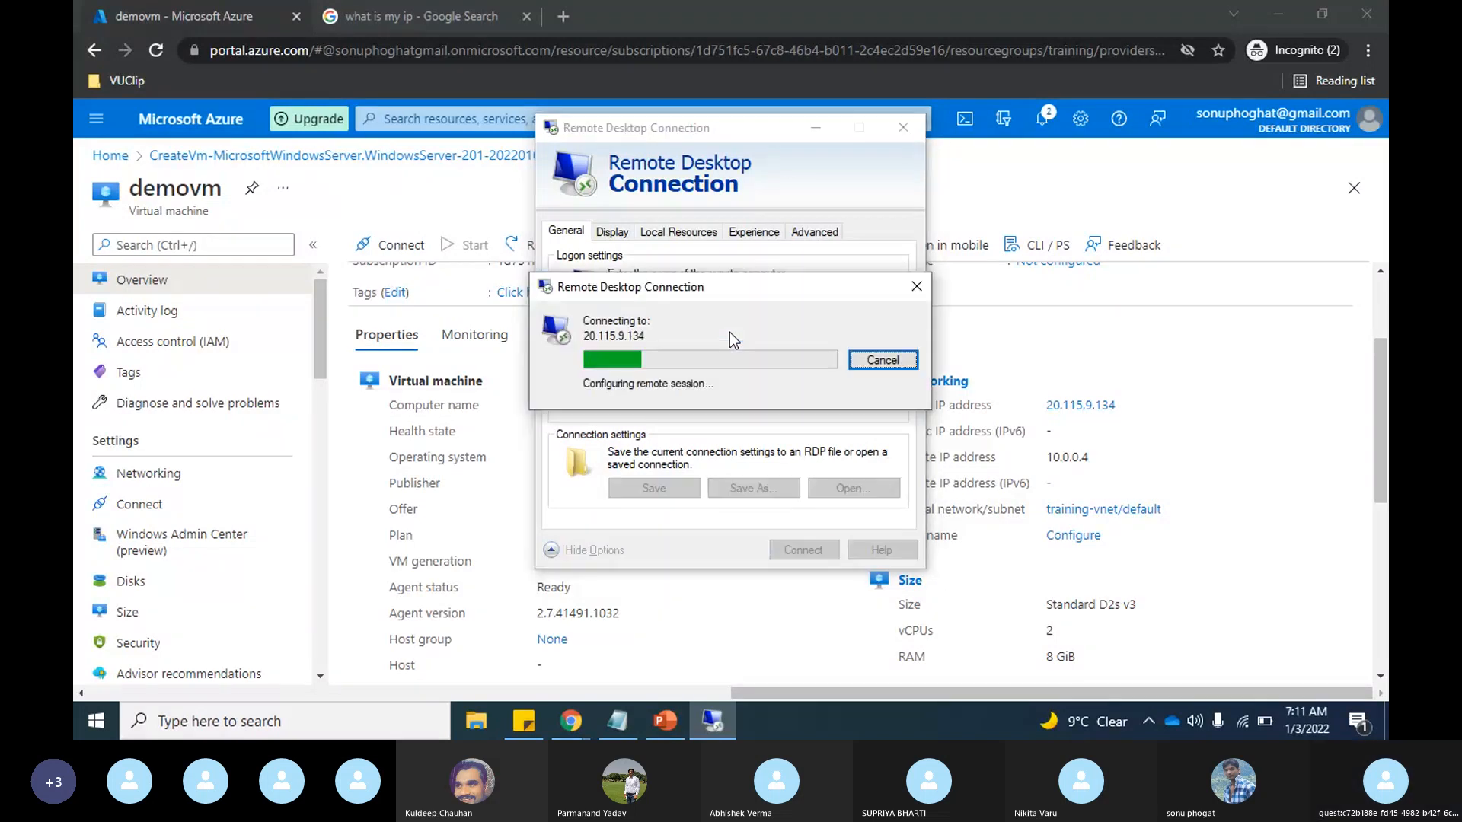
Step: Enter the account password for demovm and accept the remote connection to 20.115.9.134
text(•••)
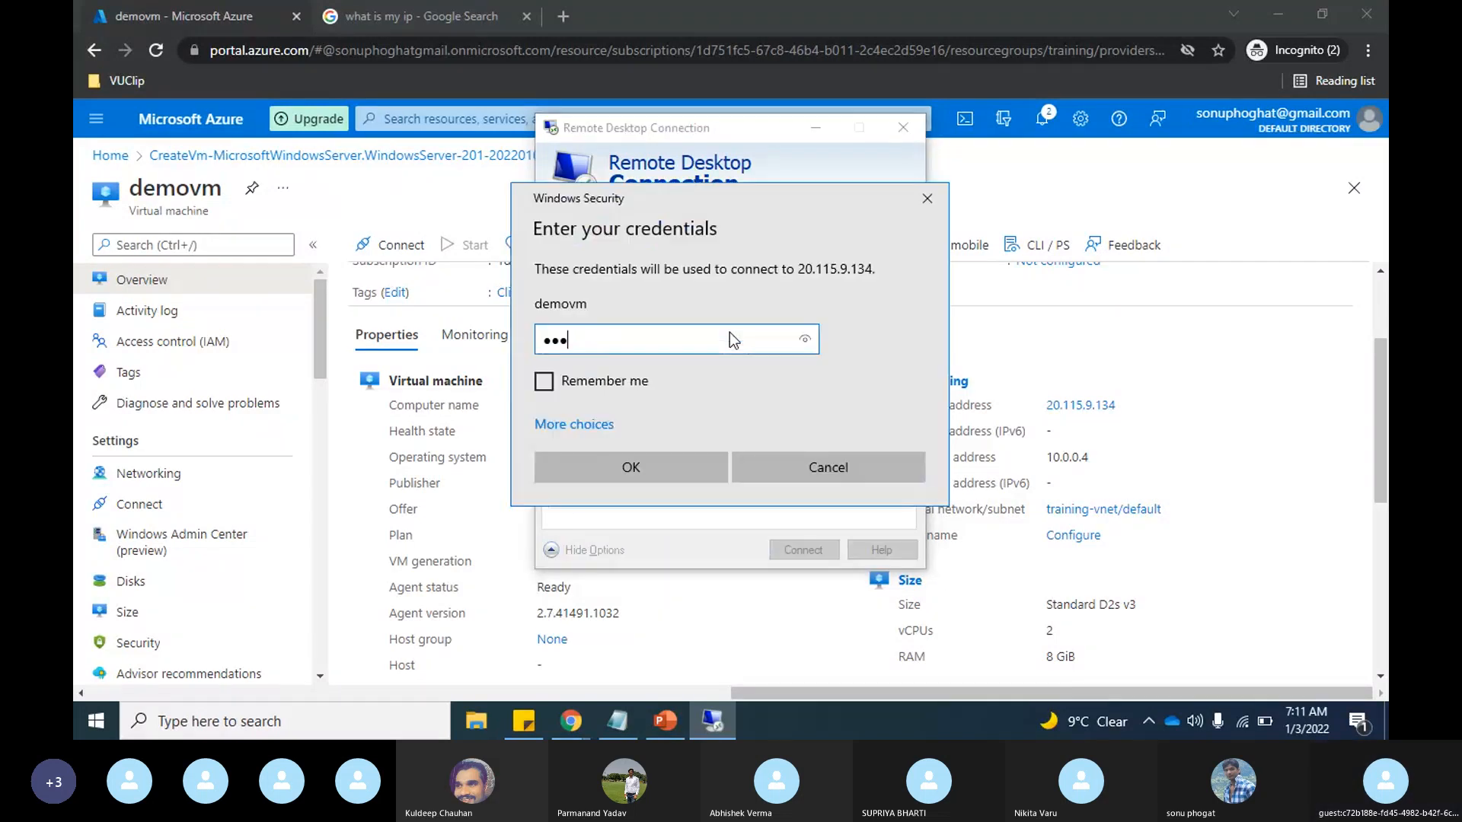
text(•••••••••)
key(Return)
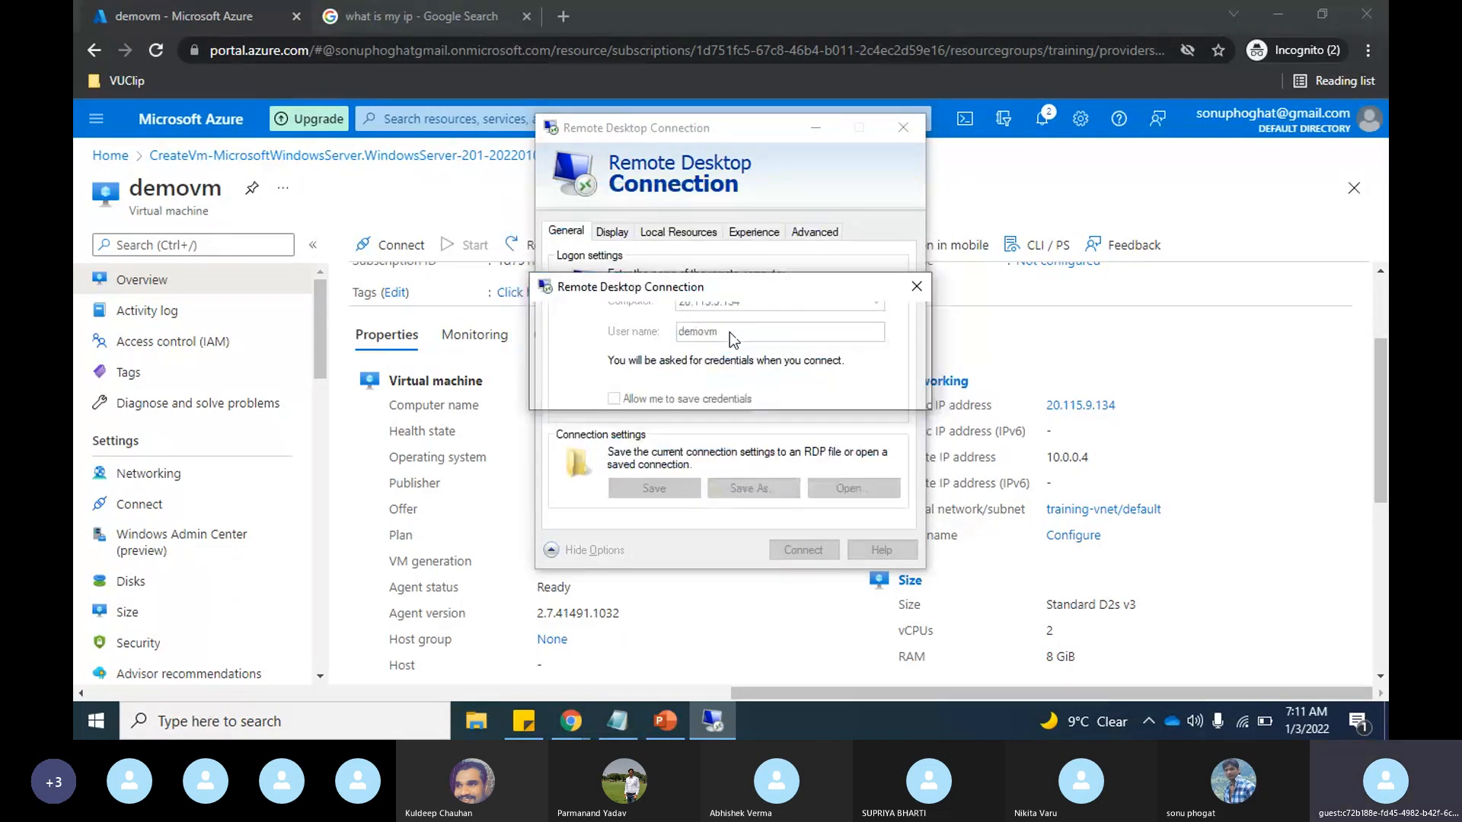
click(788, 511)
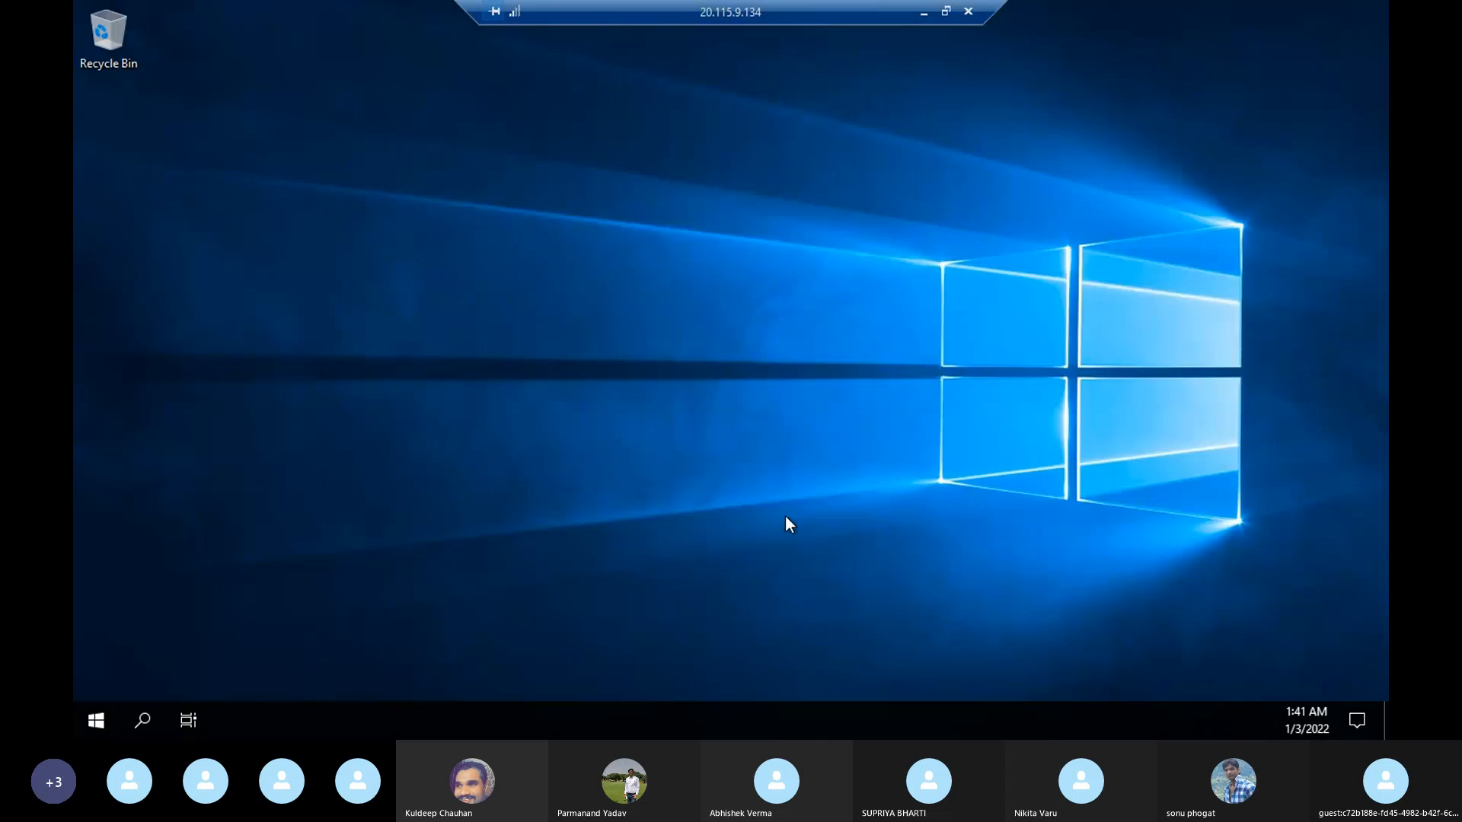
Step: Allow the server to be discoverable on the network and dismiss the Windows Admin Center notice in Server Manager
click(145, 721)
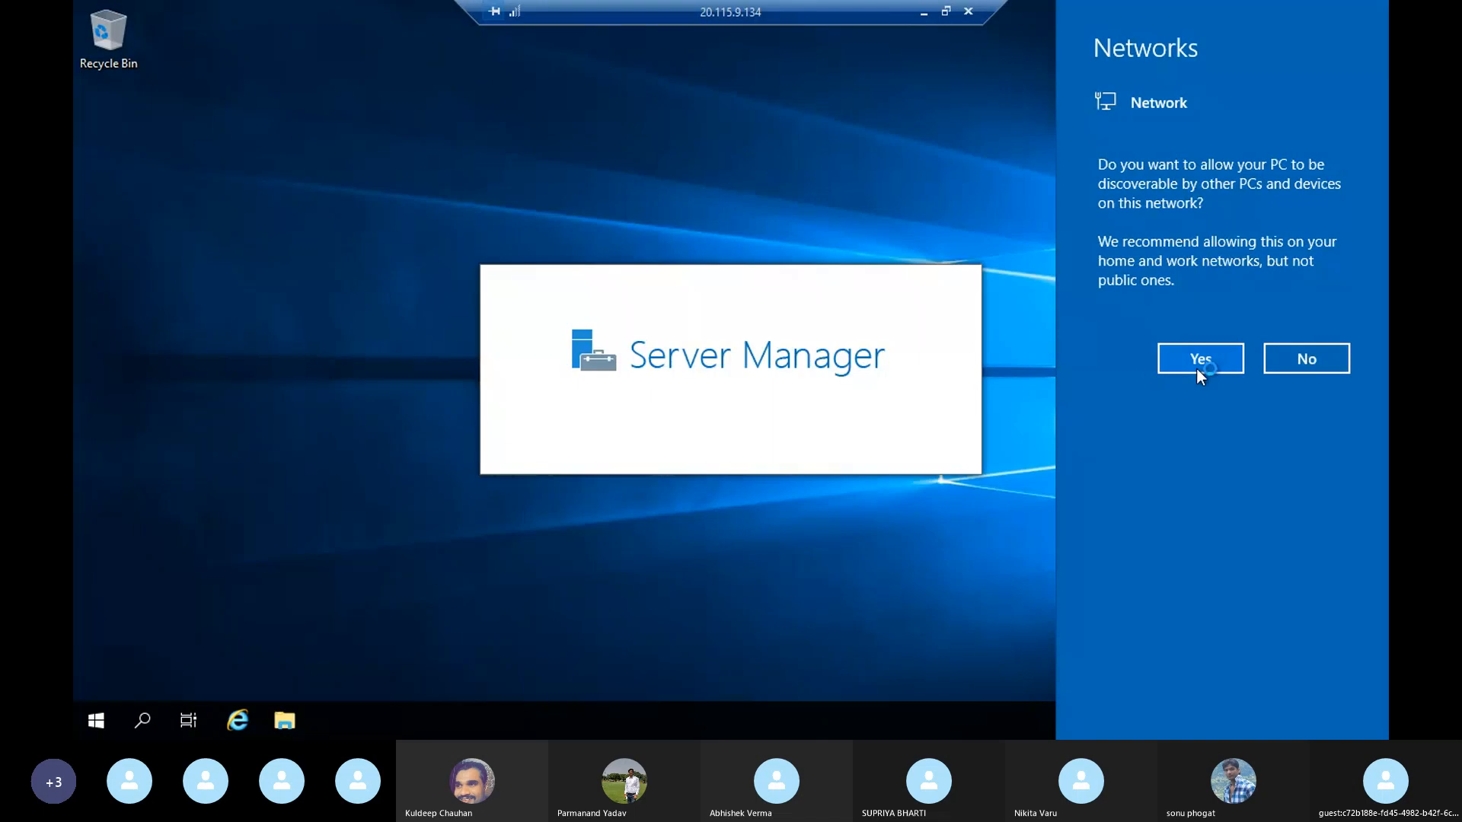
click(1169, 369)
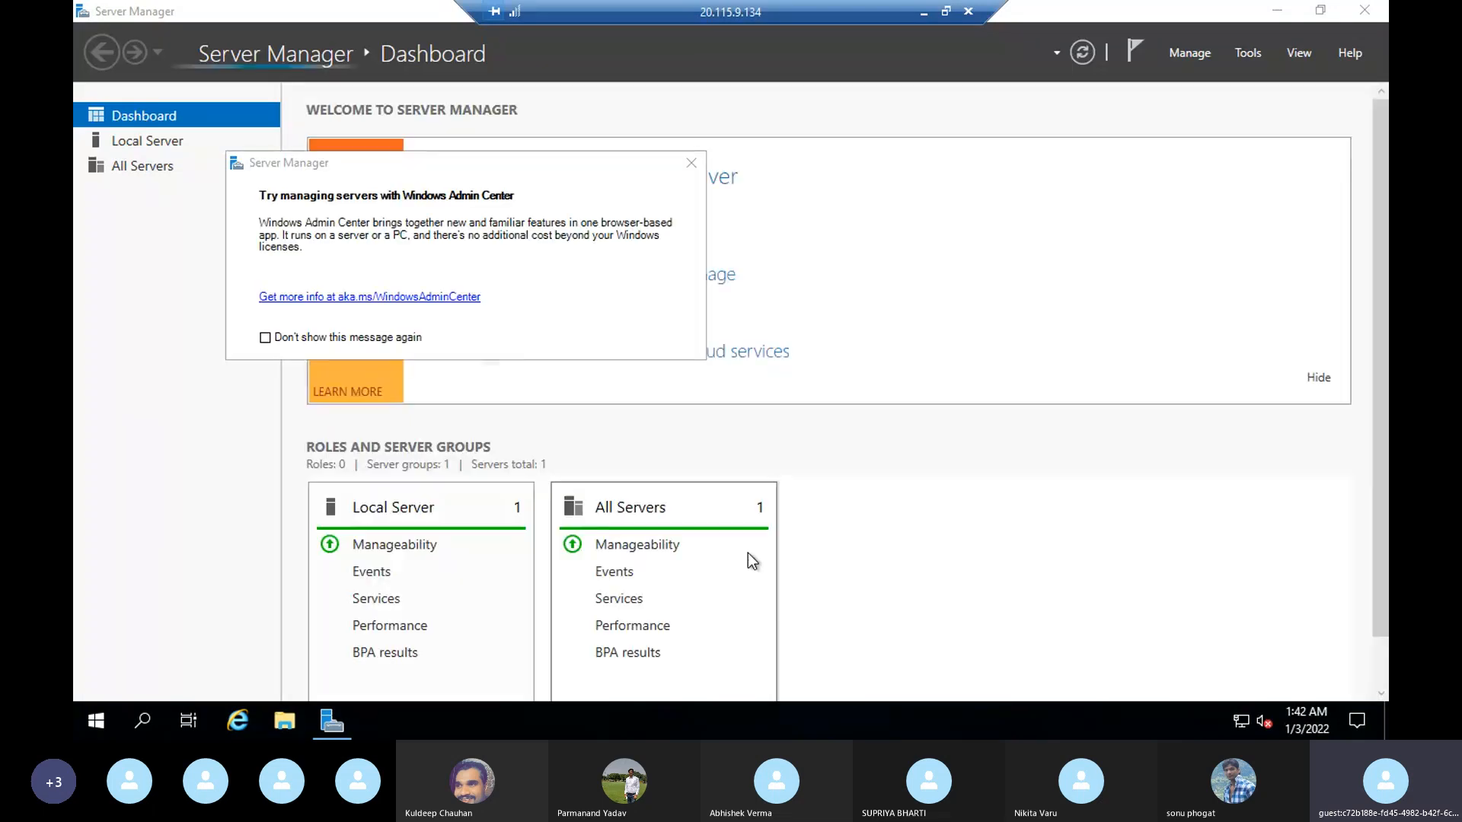
click(691, 165)
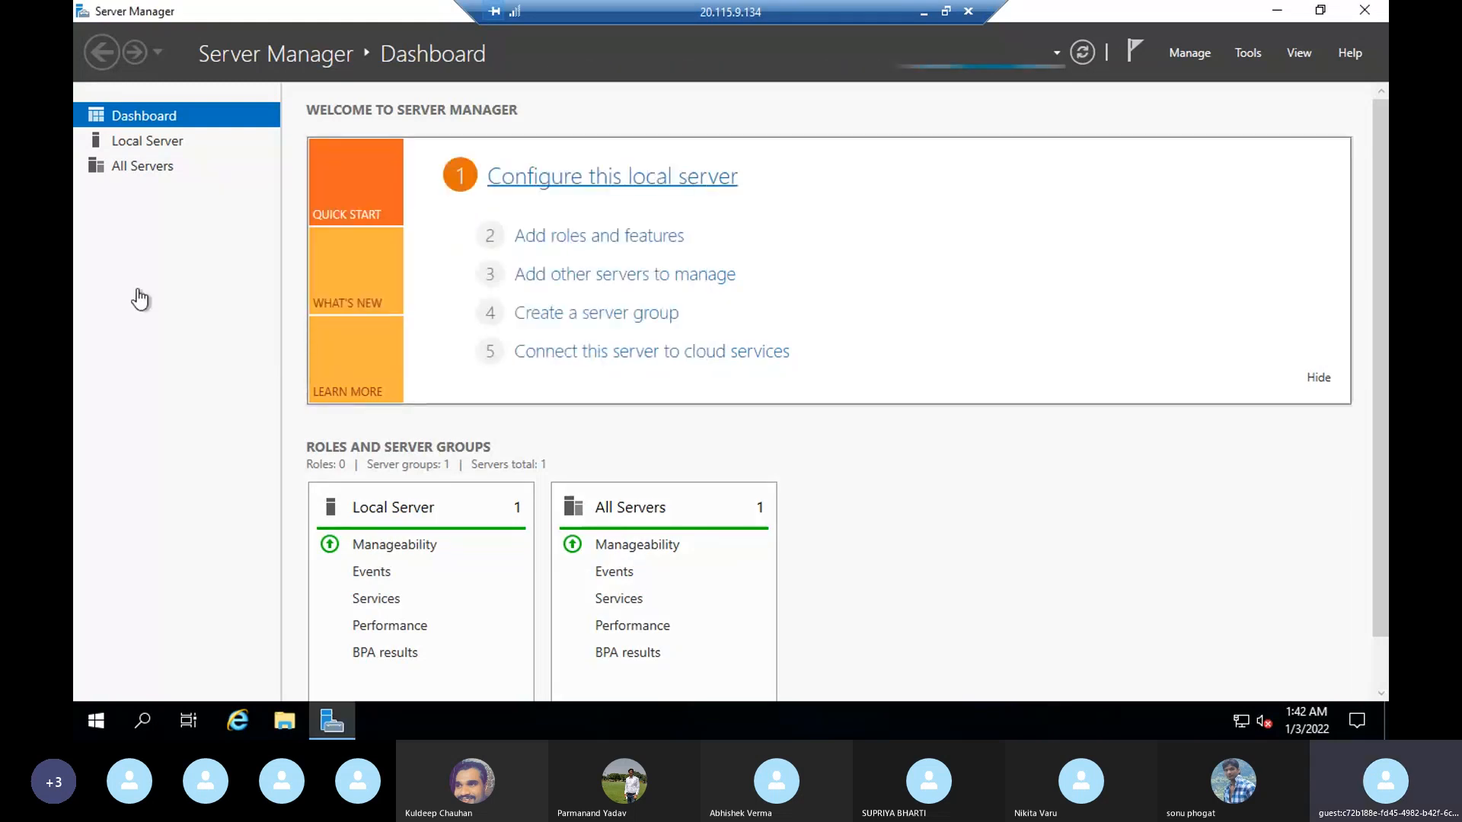
Step: Start adding roles and features, keeping the role-based or feature-based installation on the destination server demovm
click(597, 239)
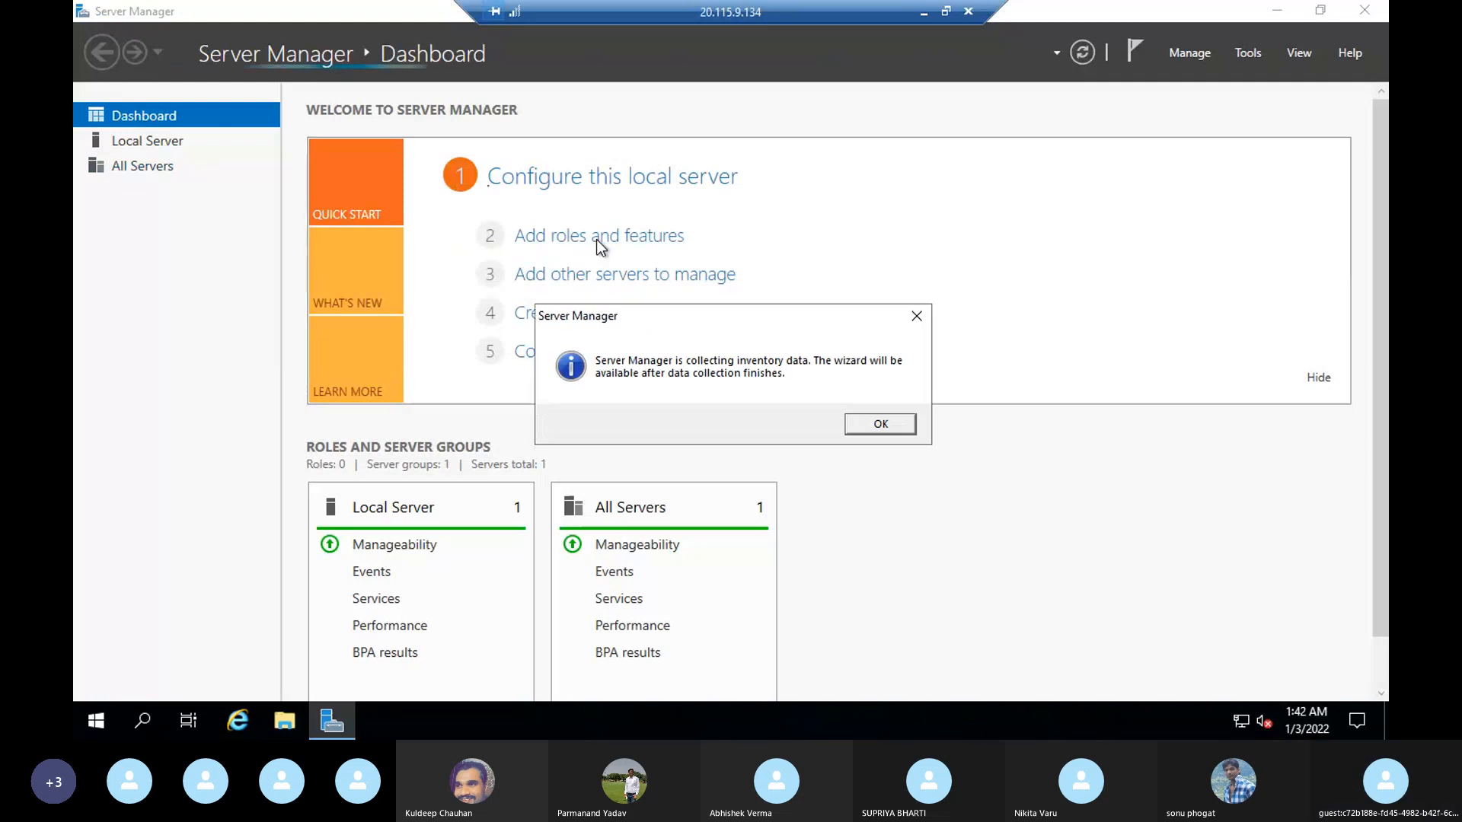
click(880, 424)
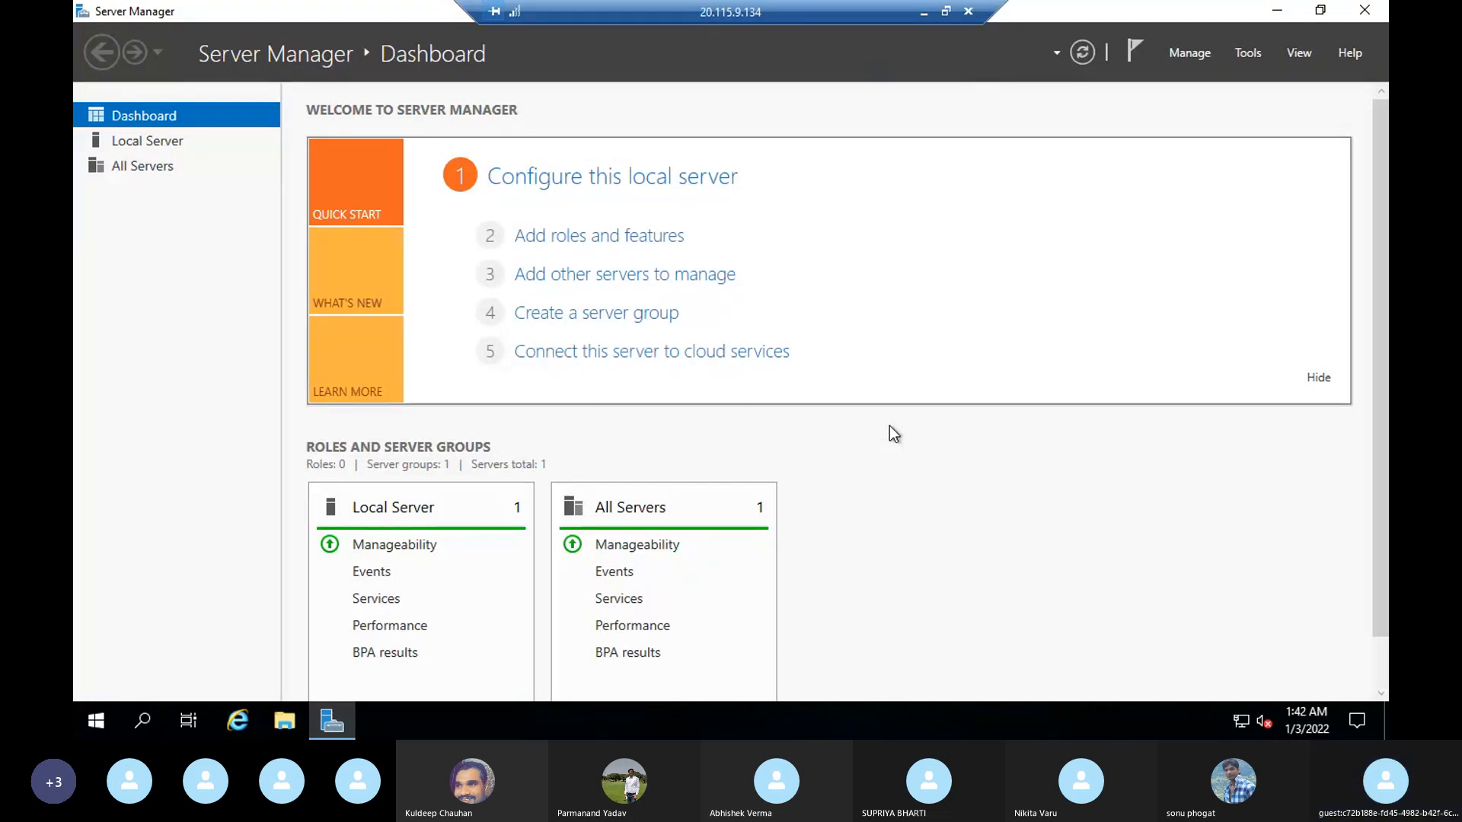
click(624, 243)
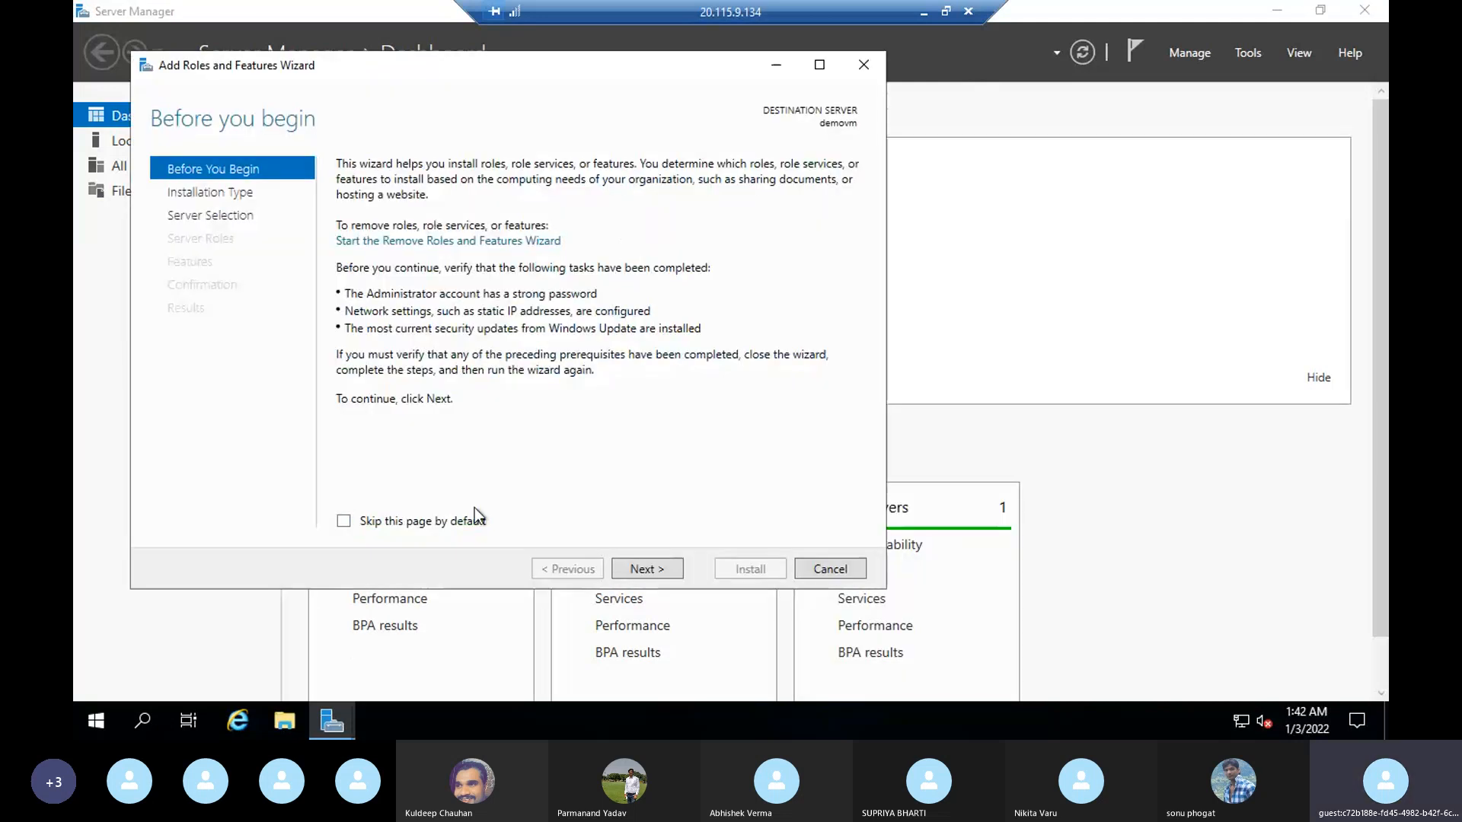
click(647, 569)
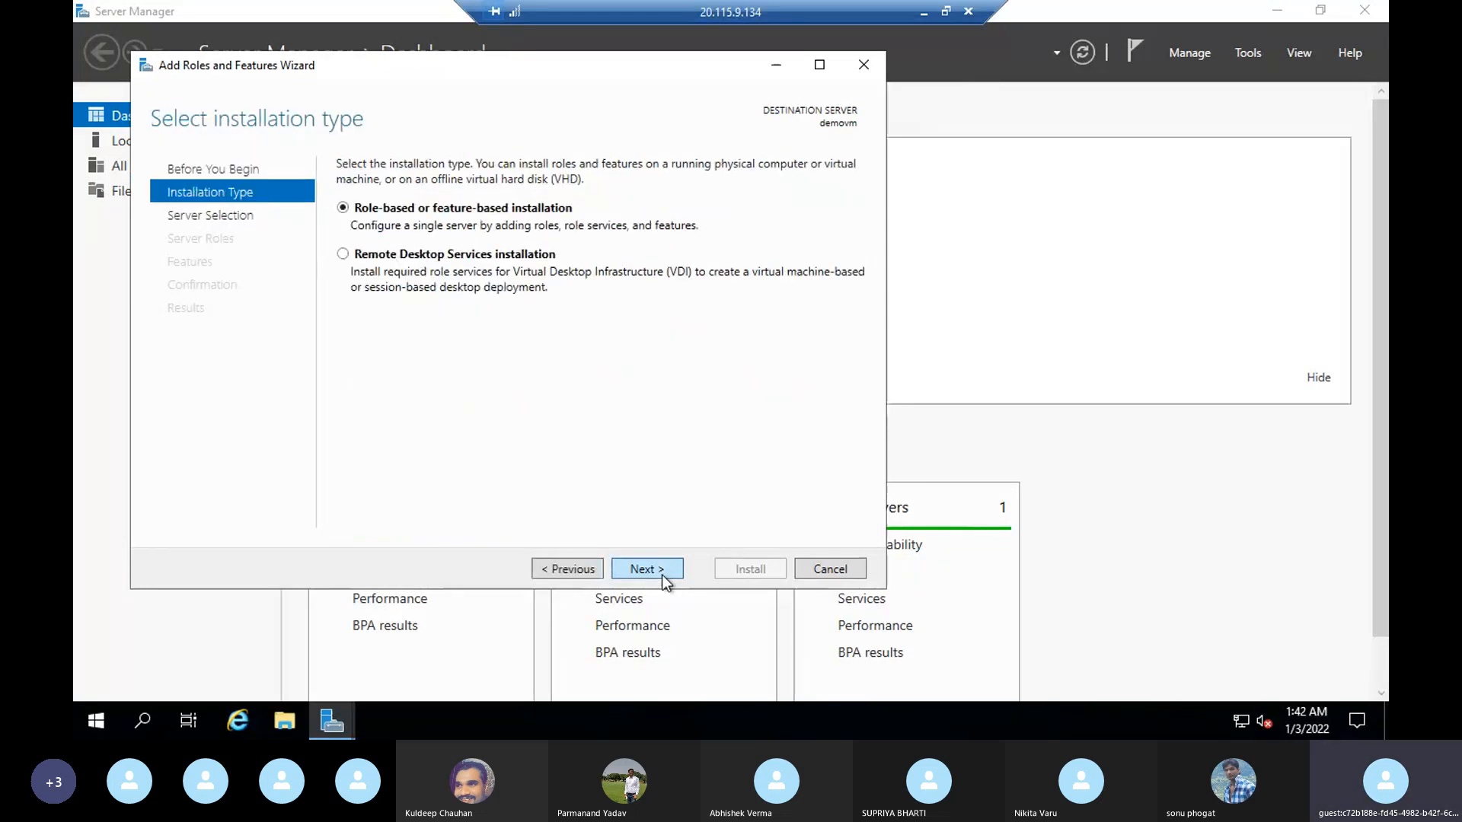
click(647, 570)
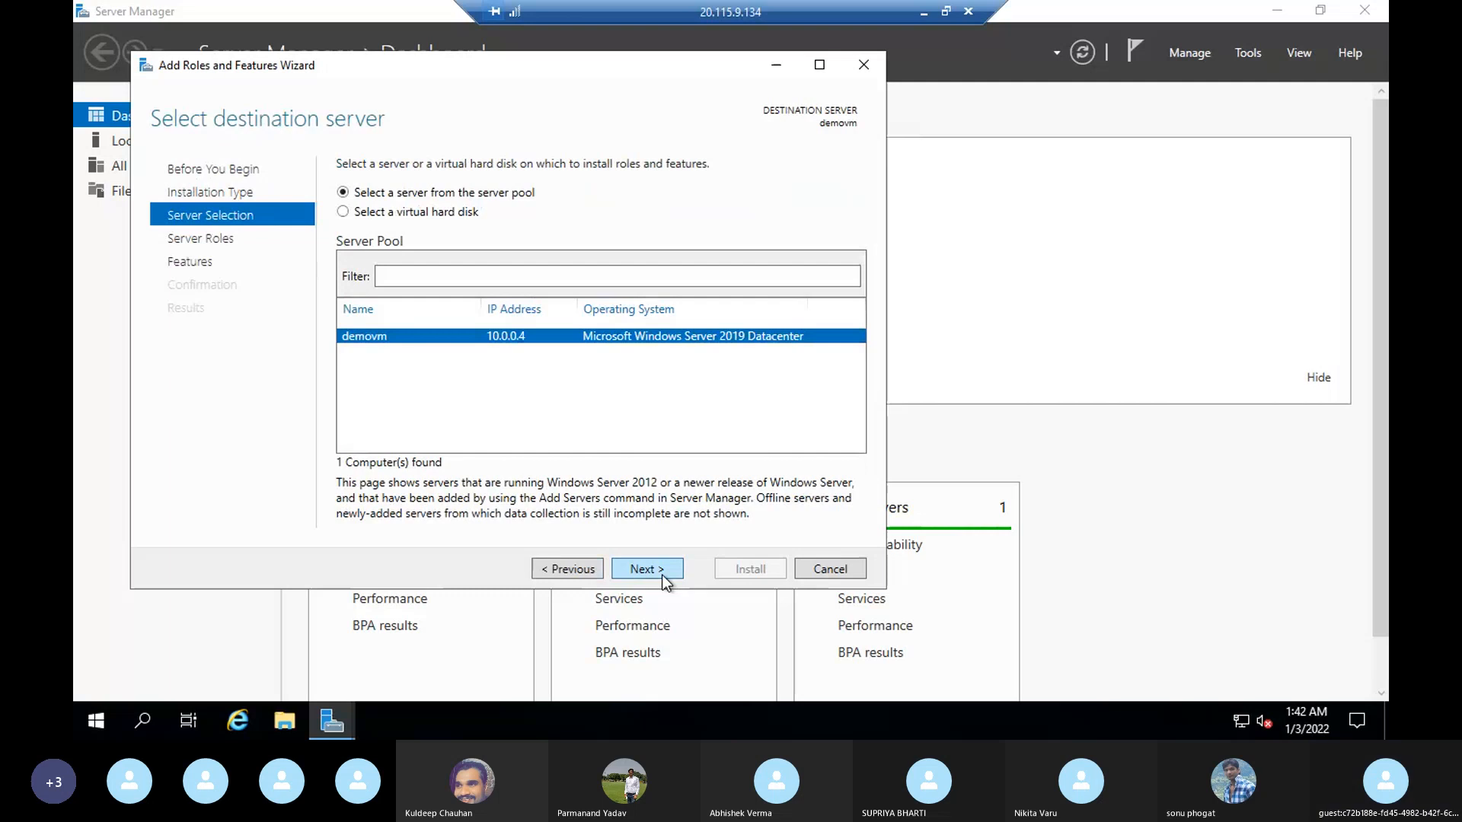
click(661, 574)
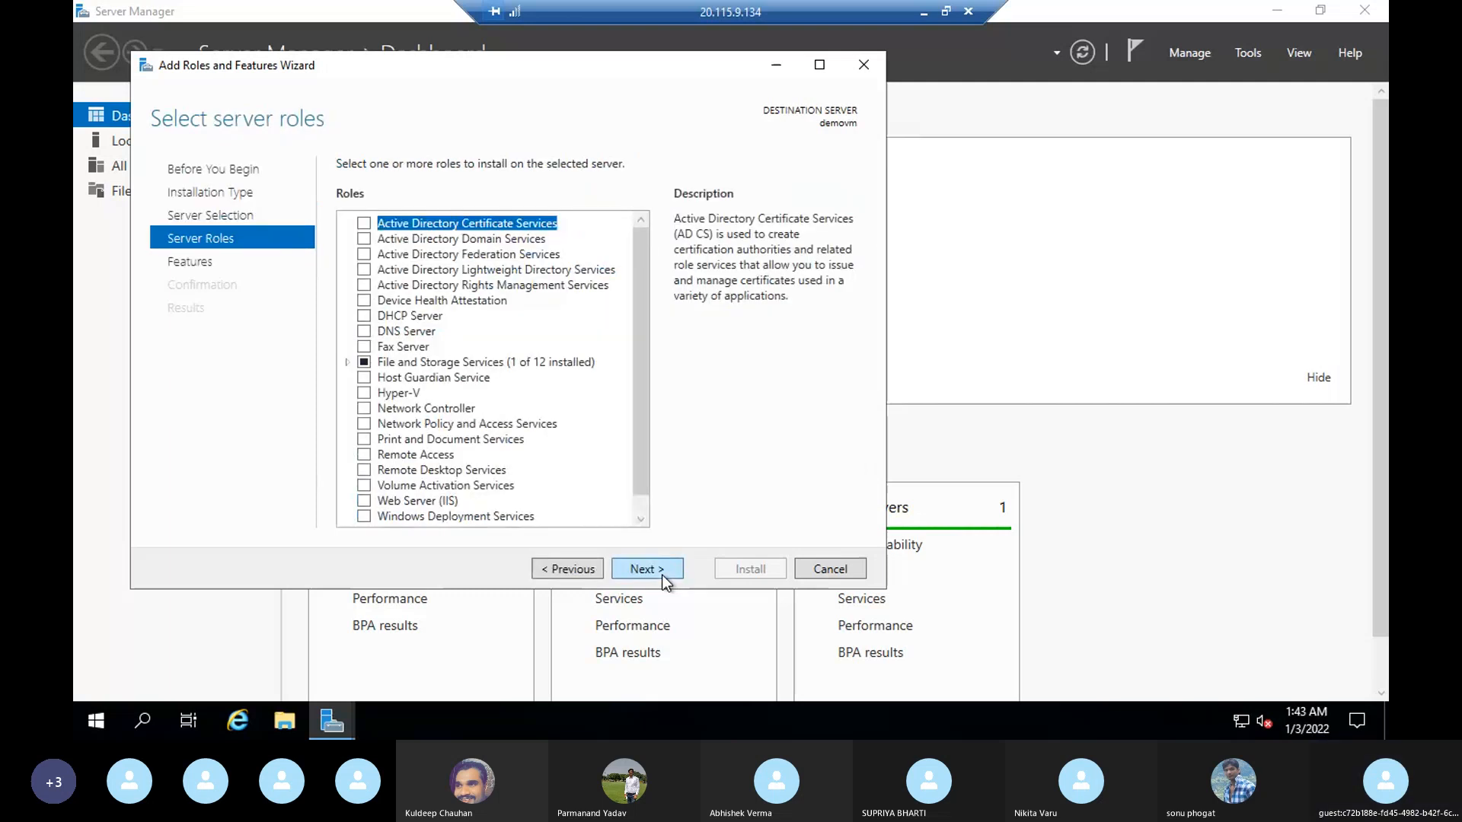
Step: Select the Web Server (IIS) role and add its required features with the management tools included
scroll(536, 426, down, 1)
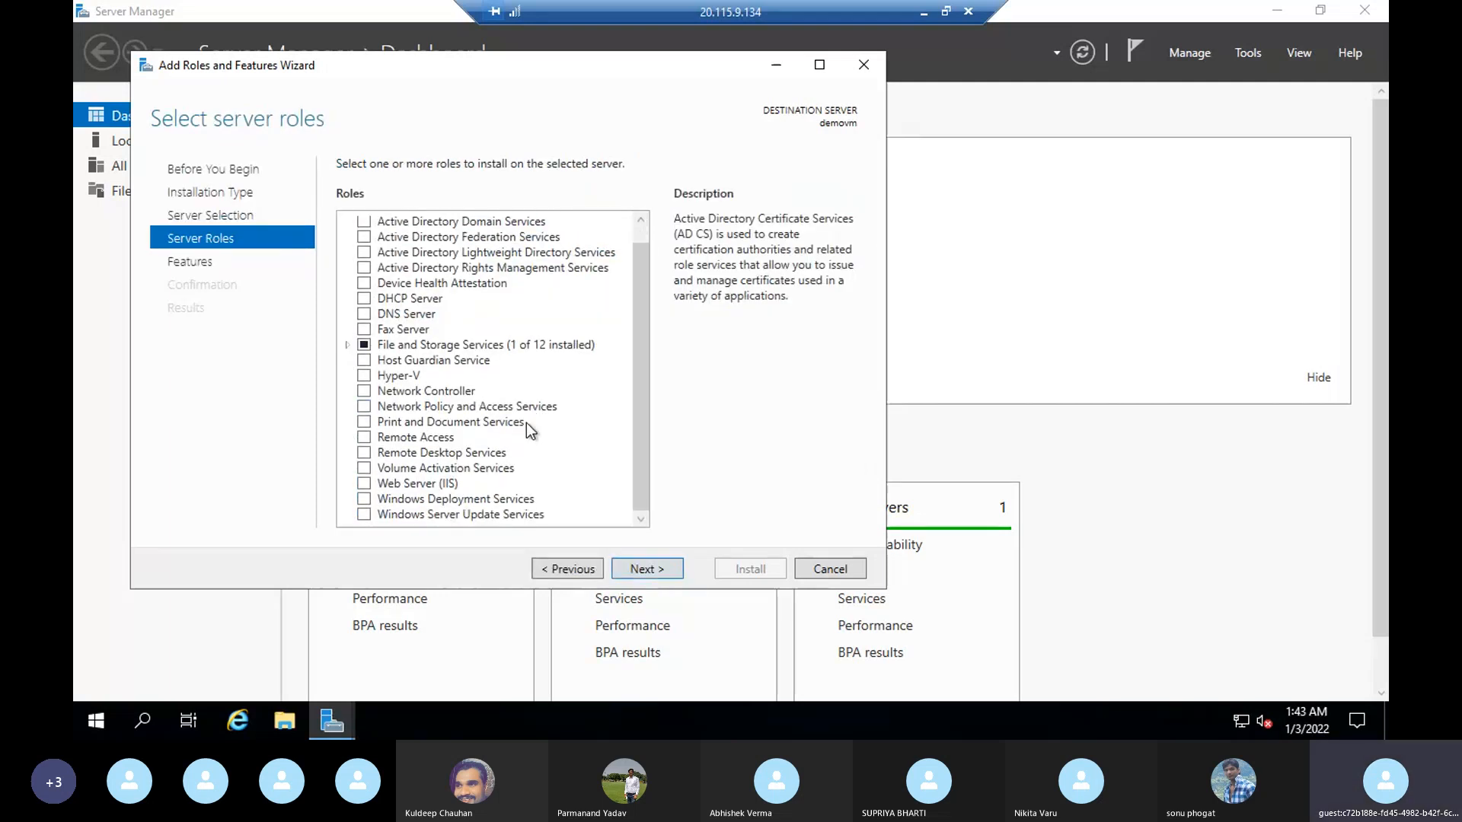
click(364, 483)
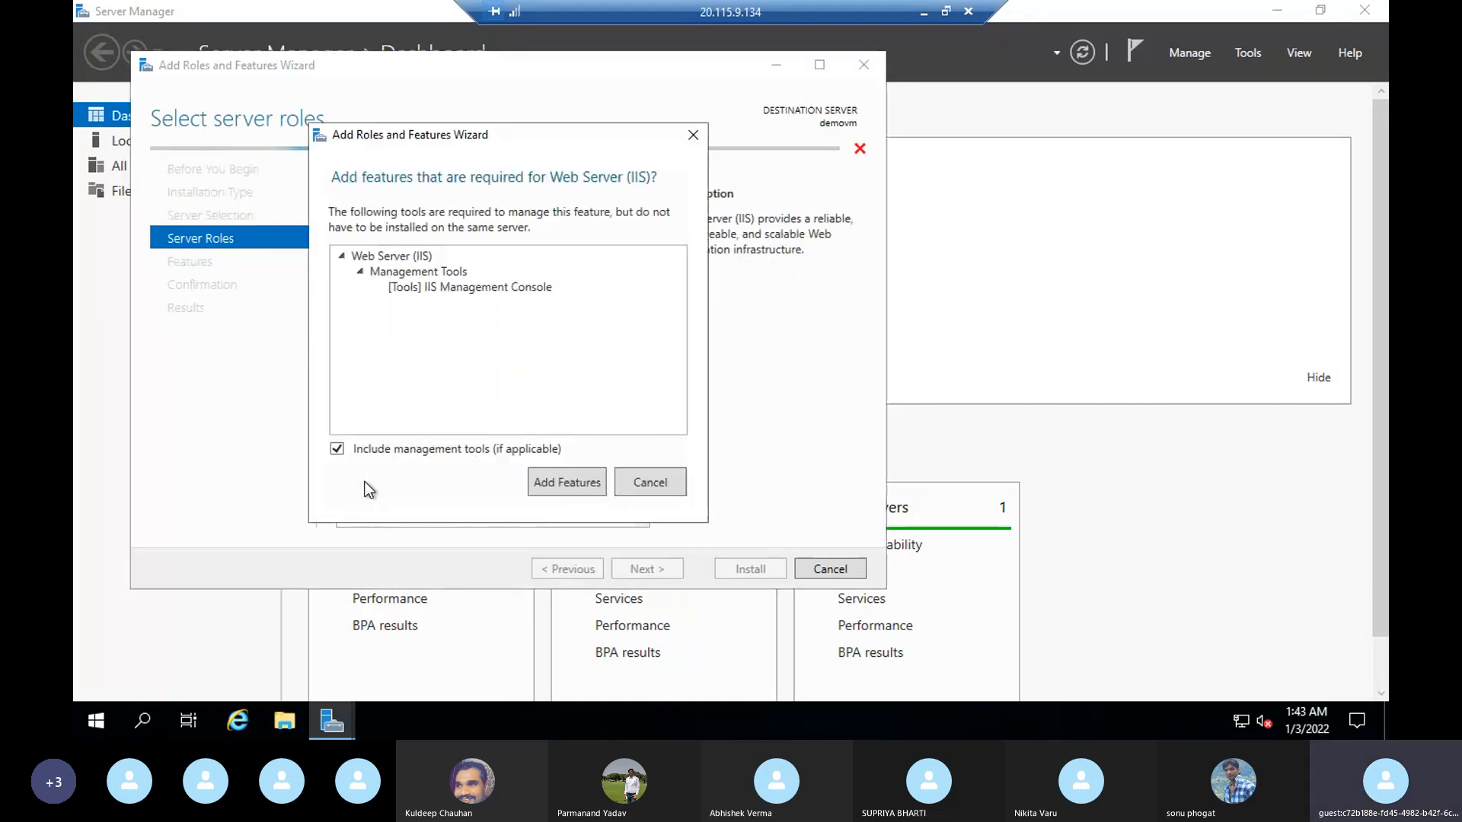
click(576, 480)
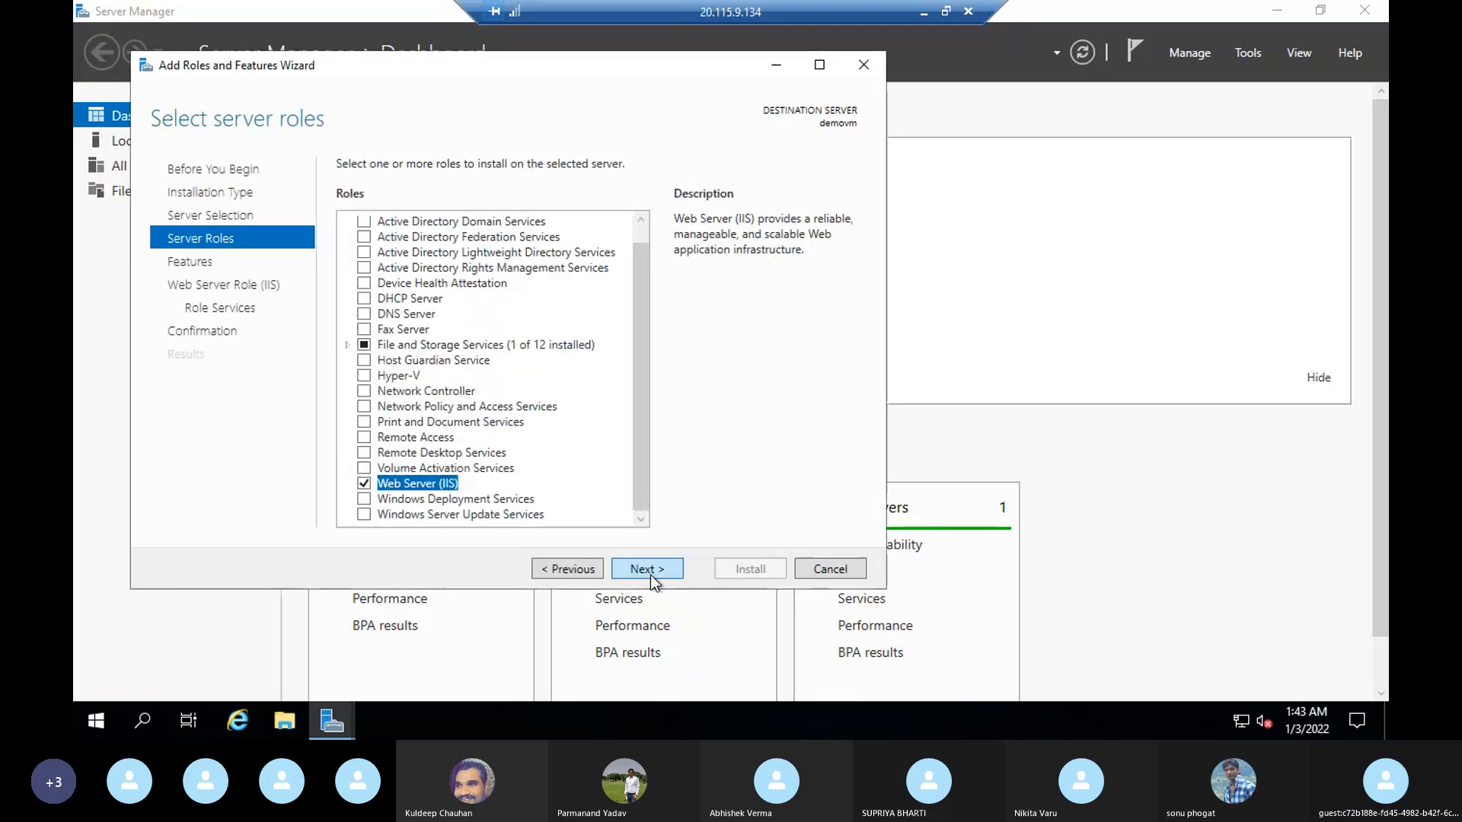
Step: Keep the default features and IIS role services, and install the Web Server role on demovm
click(625, 571)
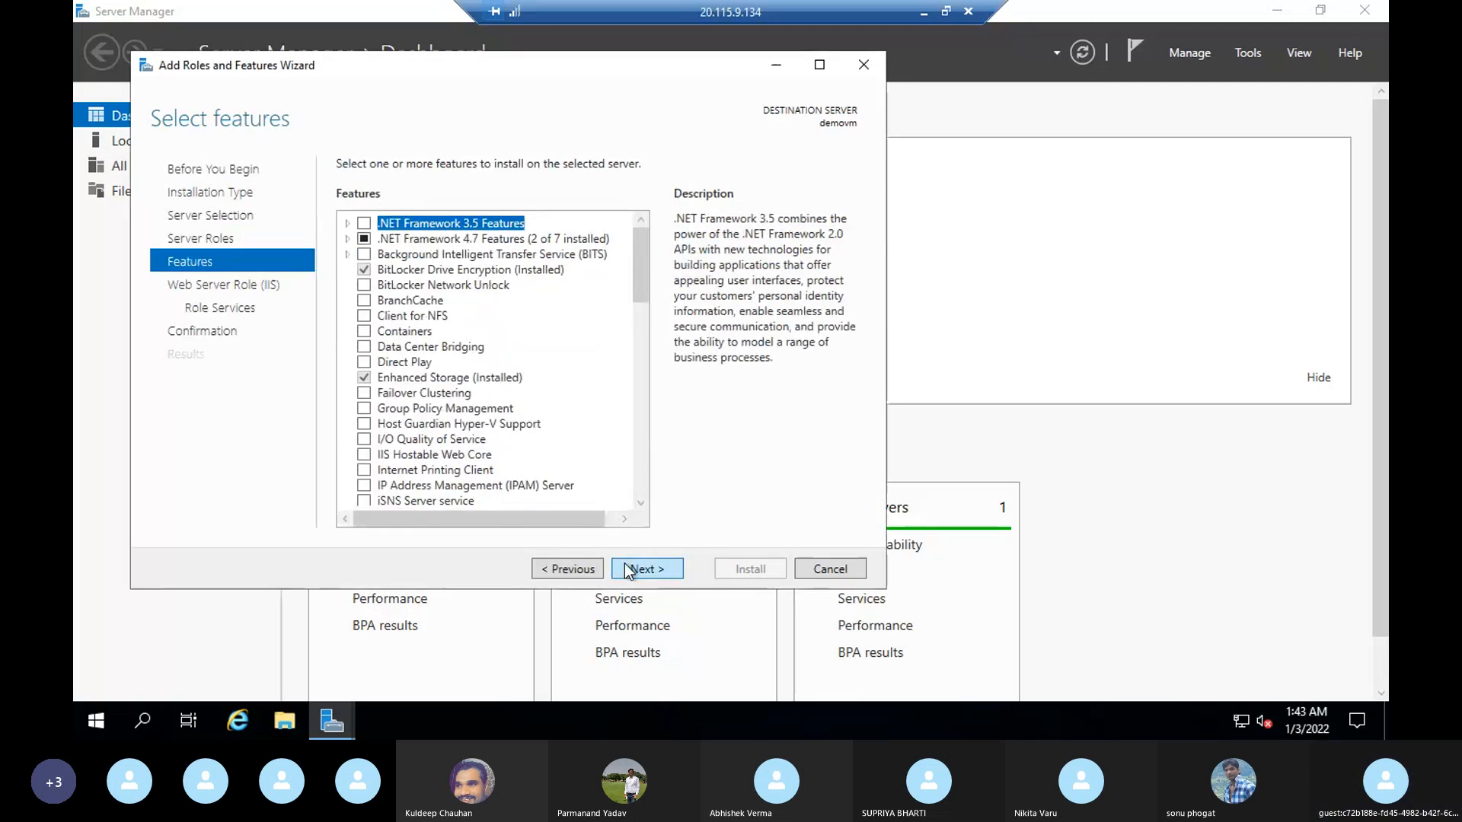
click(651, 572)
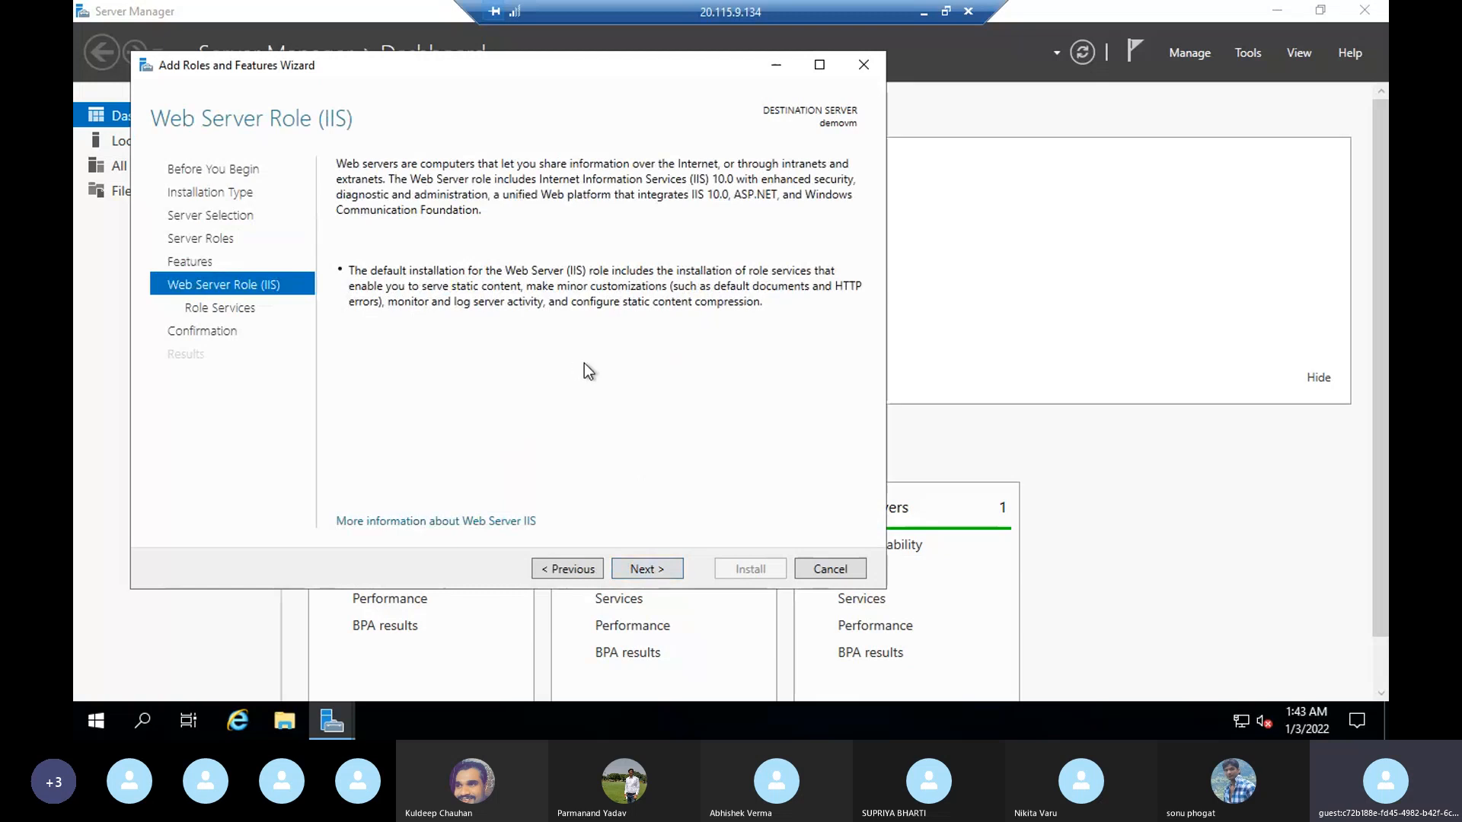
click(647, 570)
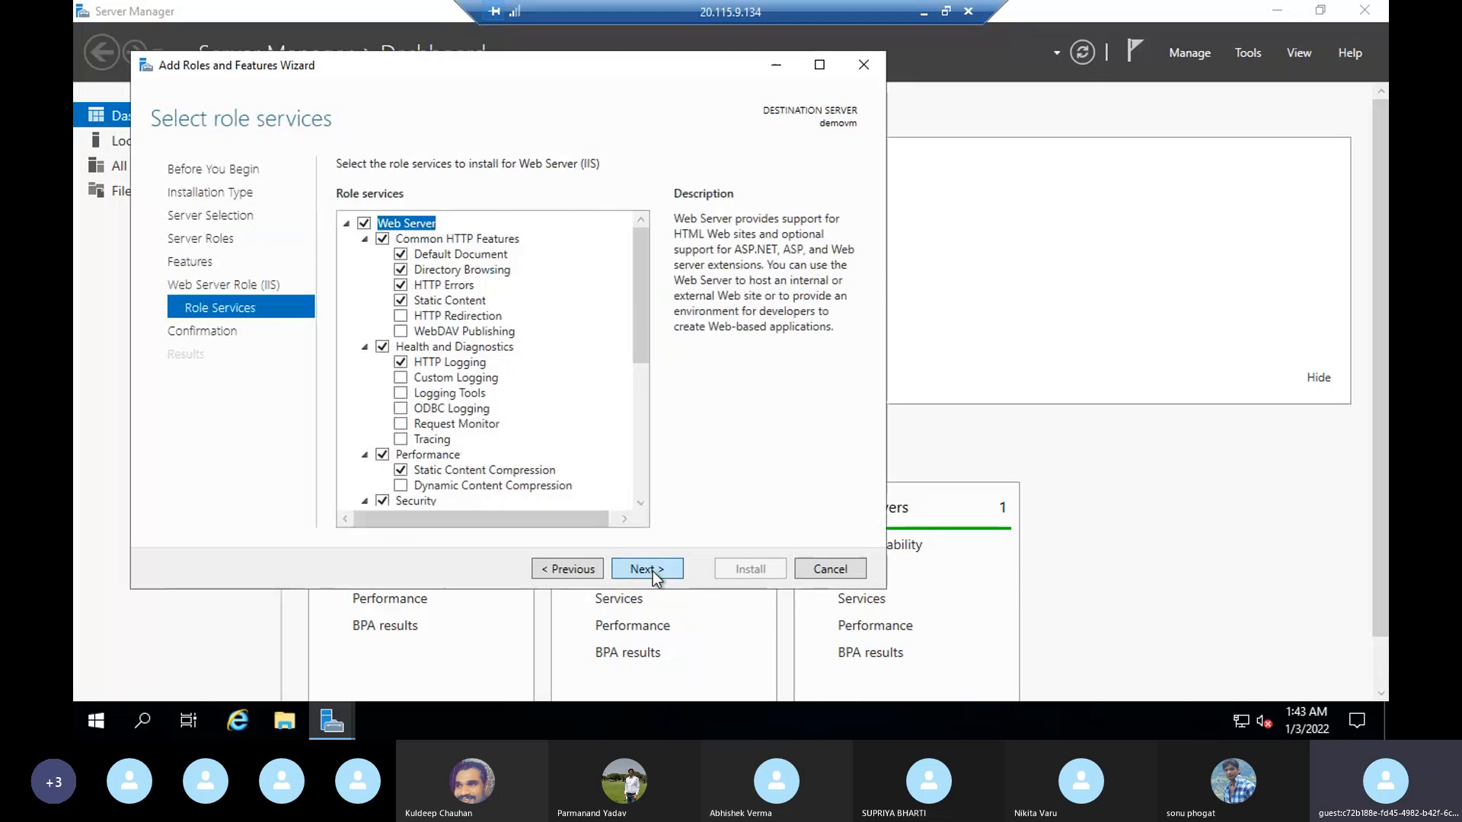
click(652, 571)
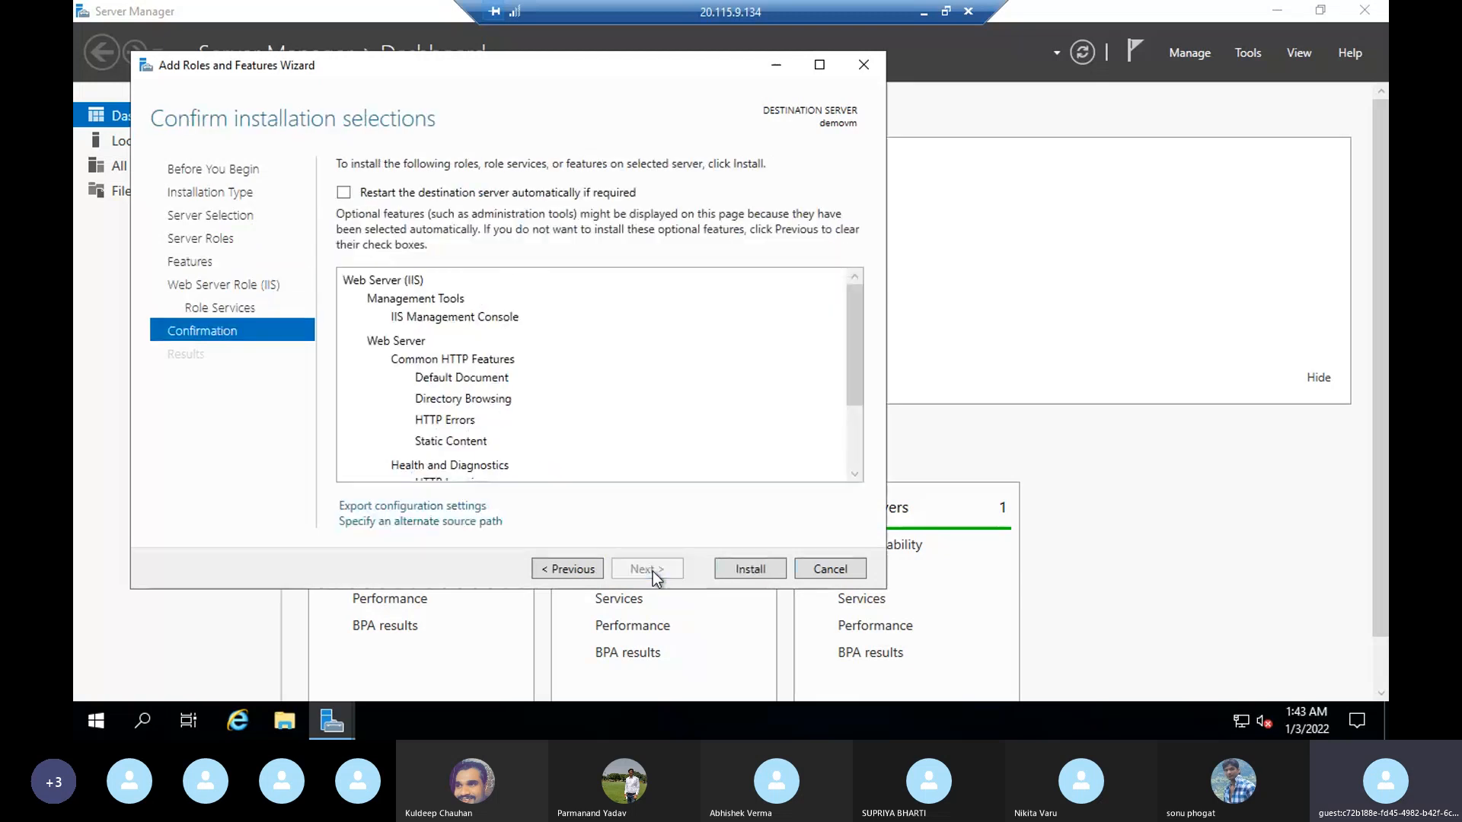
click(748, 570)
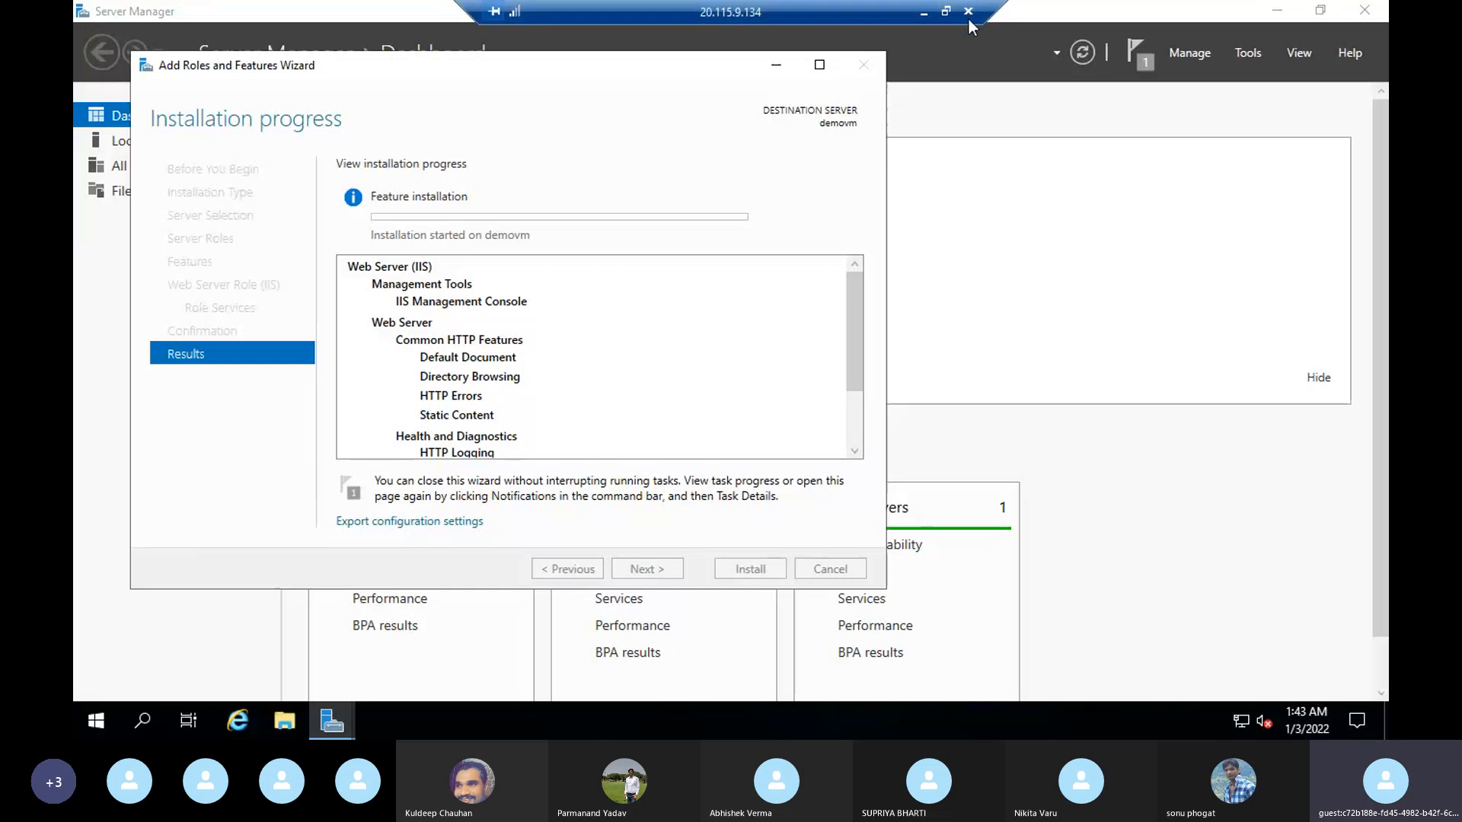
Step: Return to the Azure portal and examine demovm's inbound port rules and the actions available for the RDP and AllowVnetInBound rules
click(924, 15)
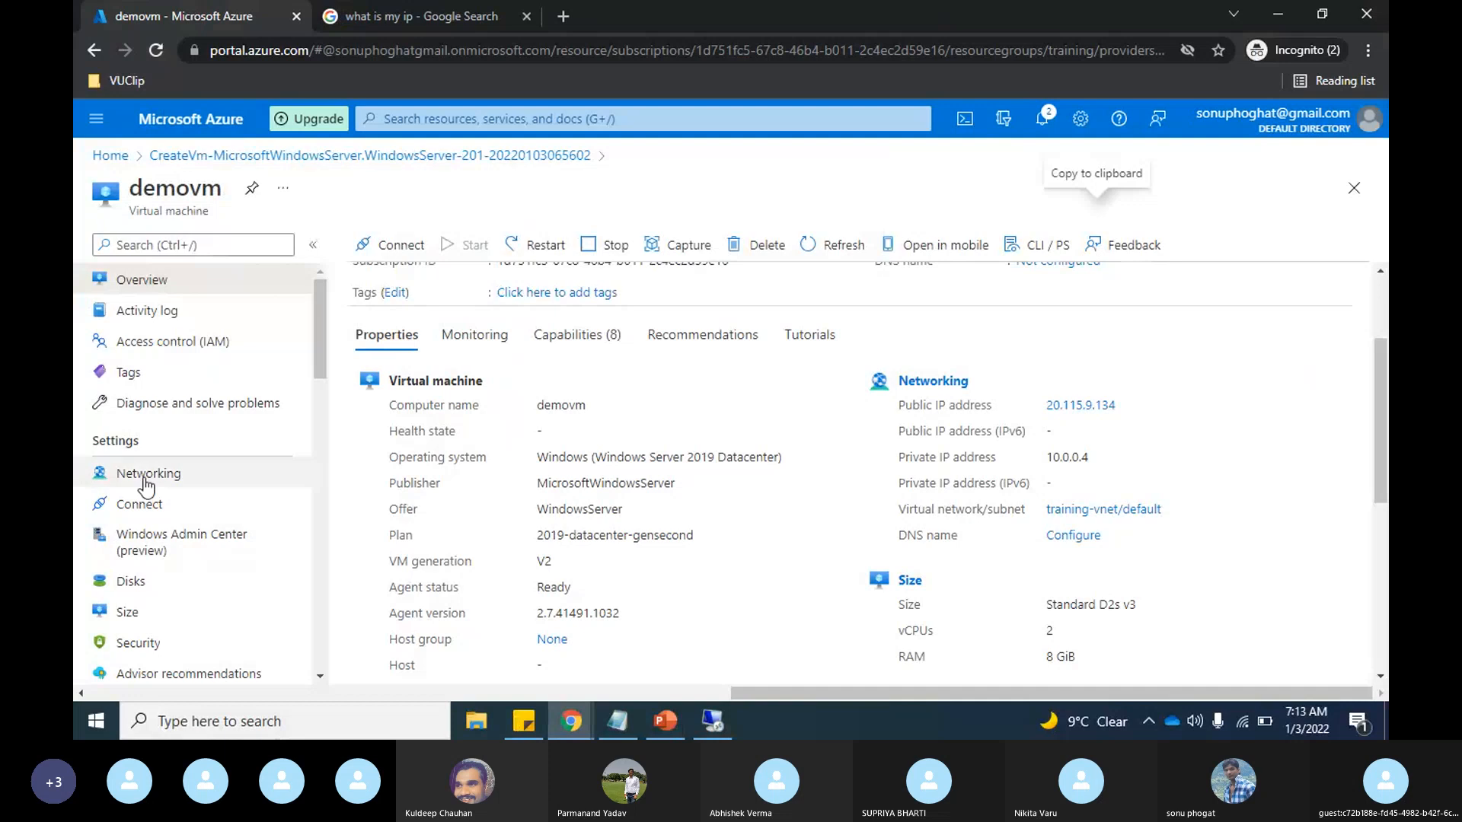
click(145, 481)
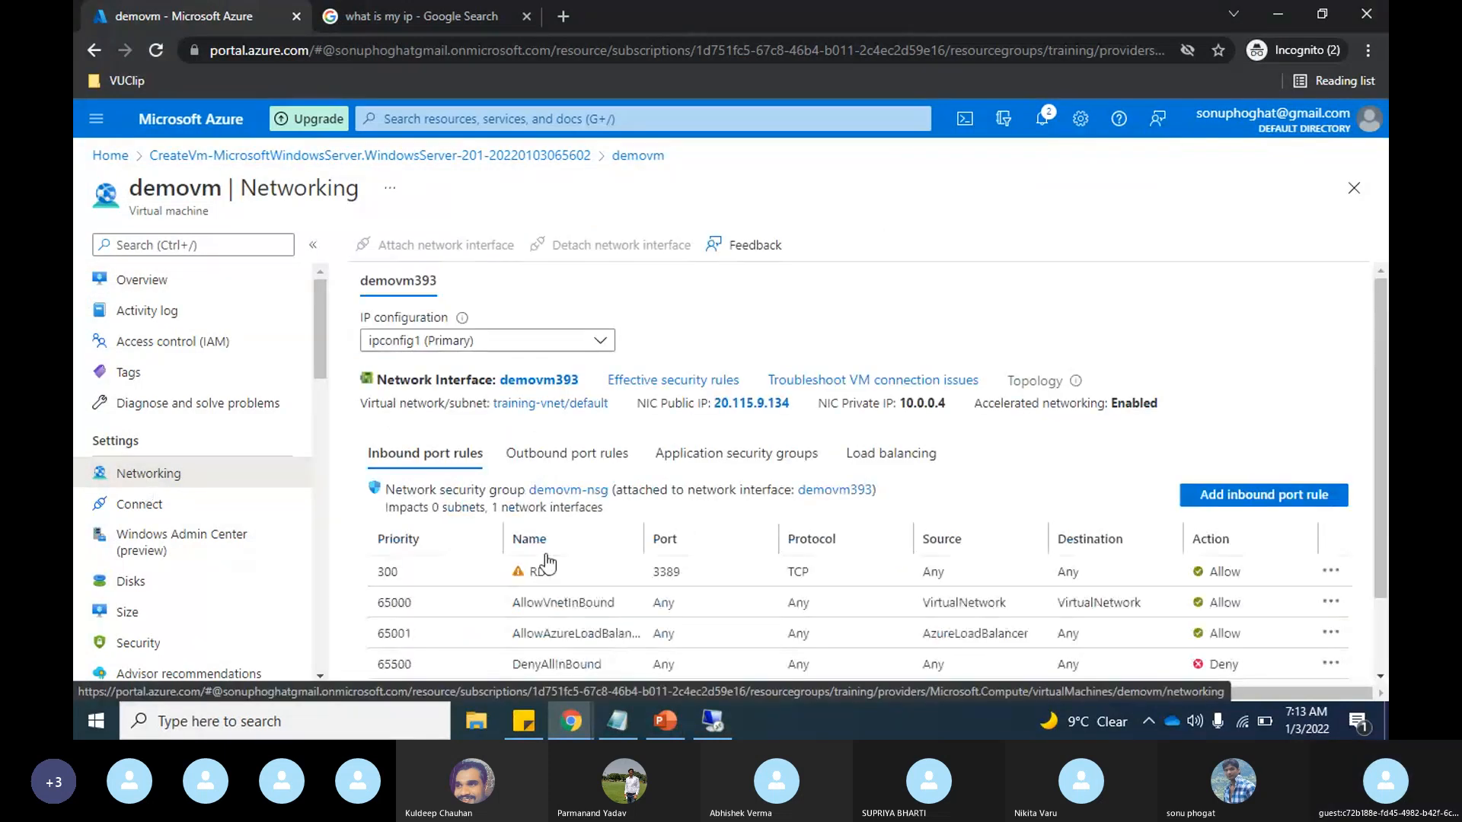
scroll(547, 565, down, 1)
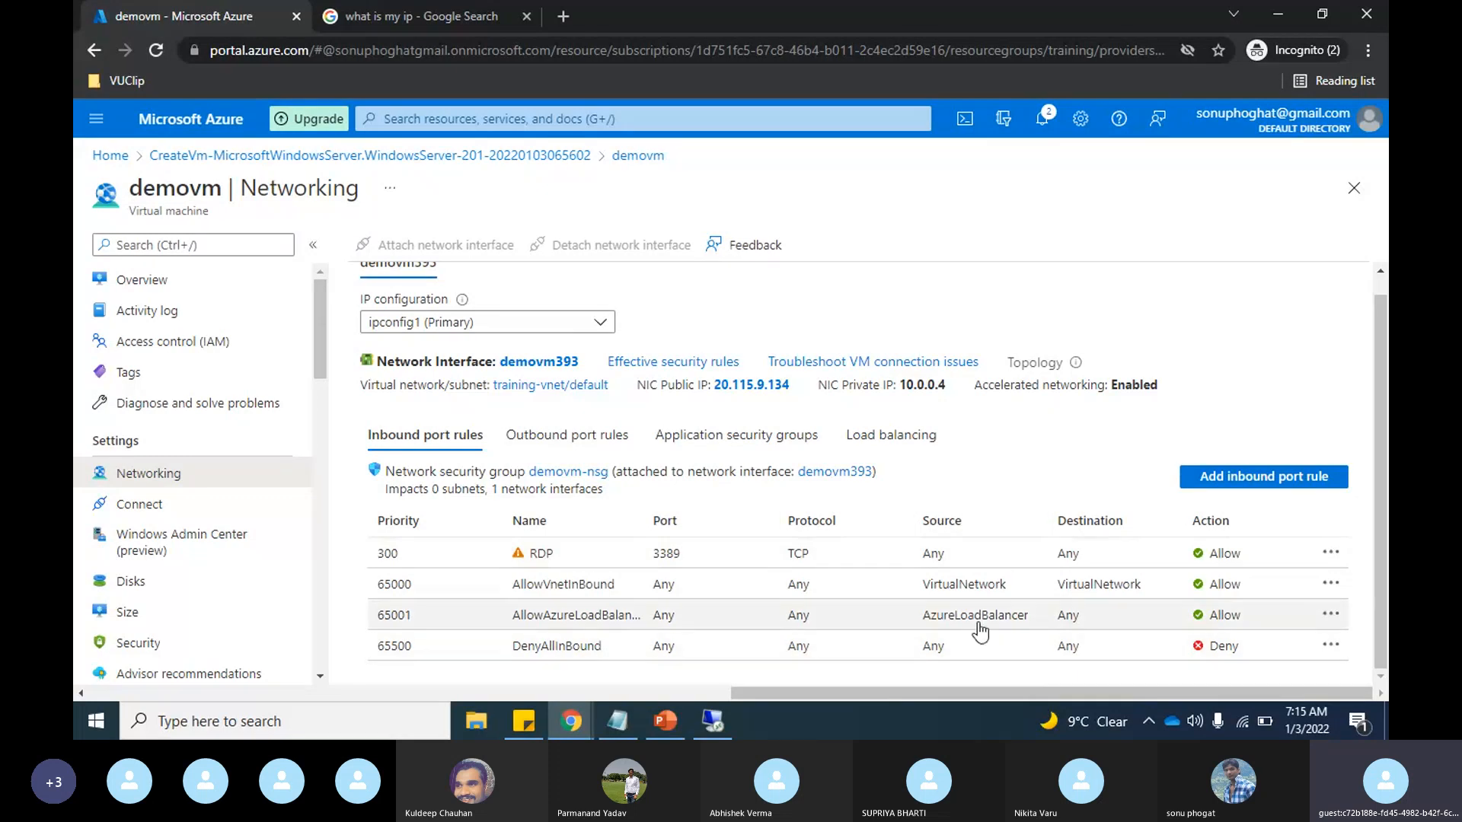
click(1332, 555)
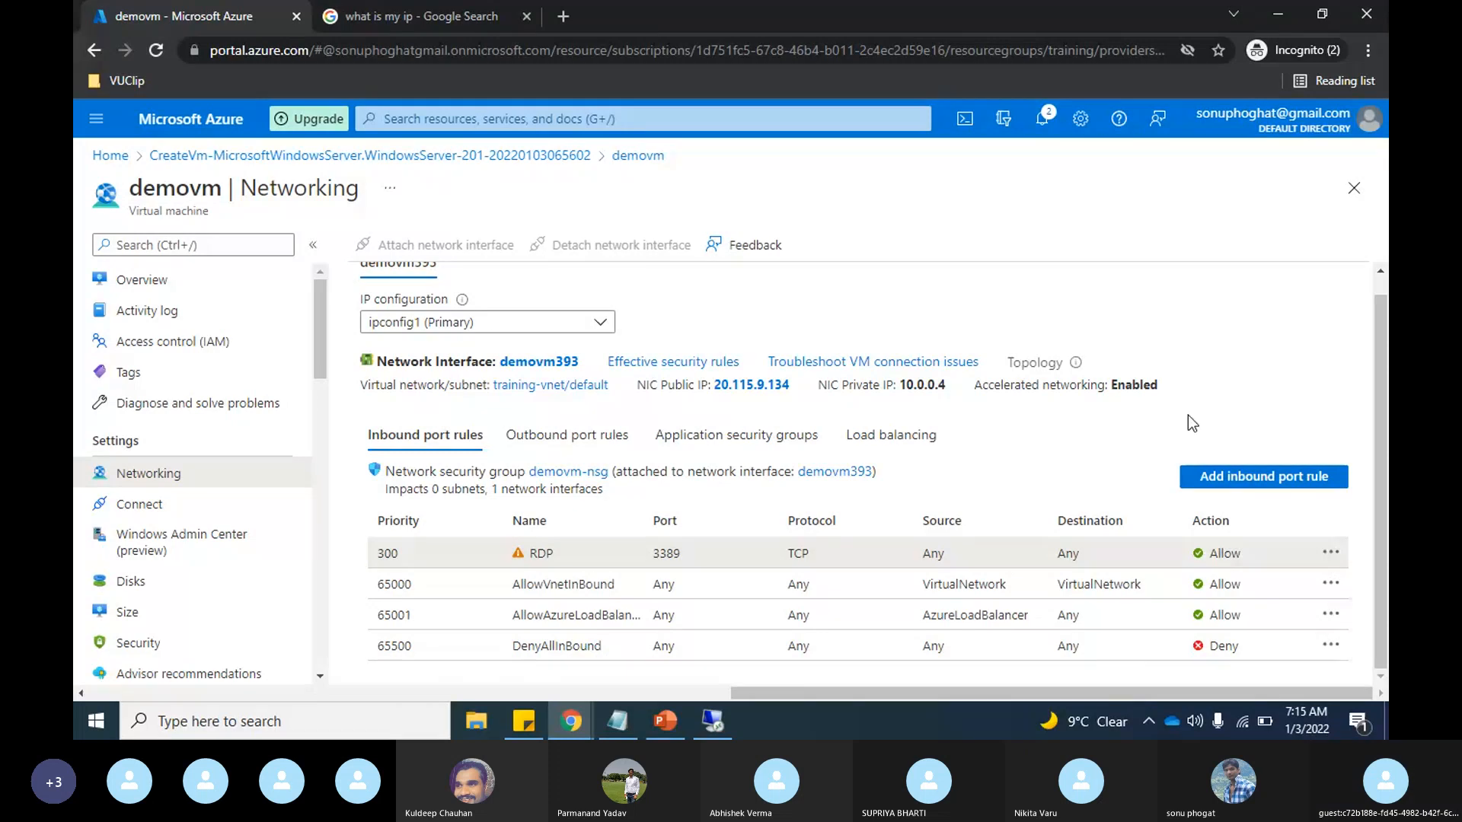
click(1331, 583)
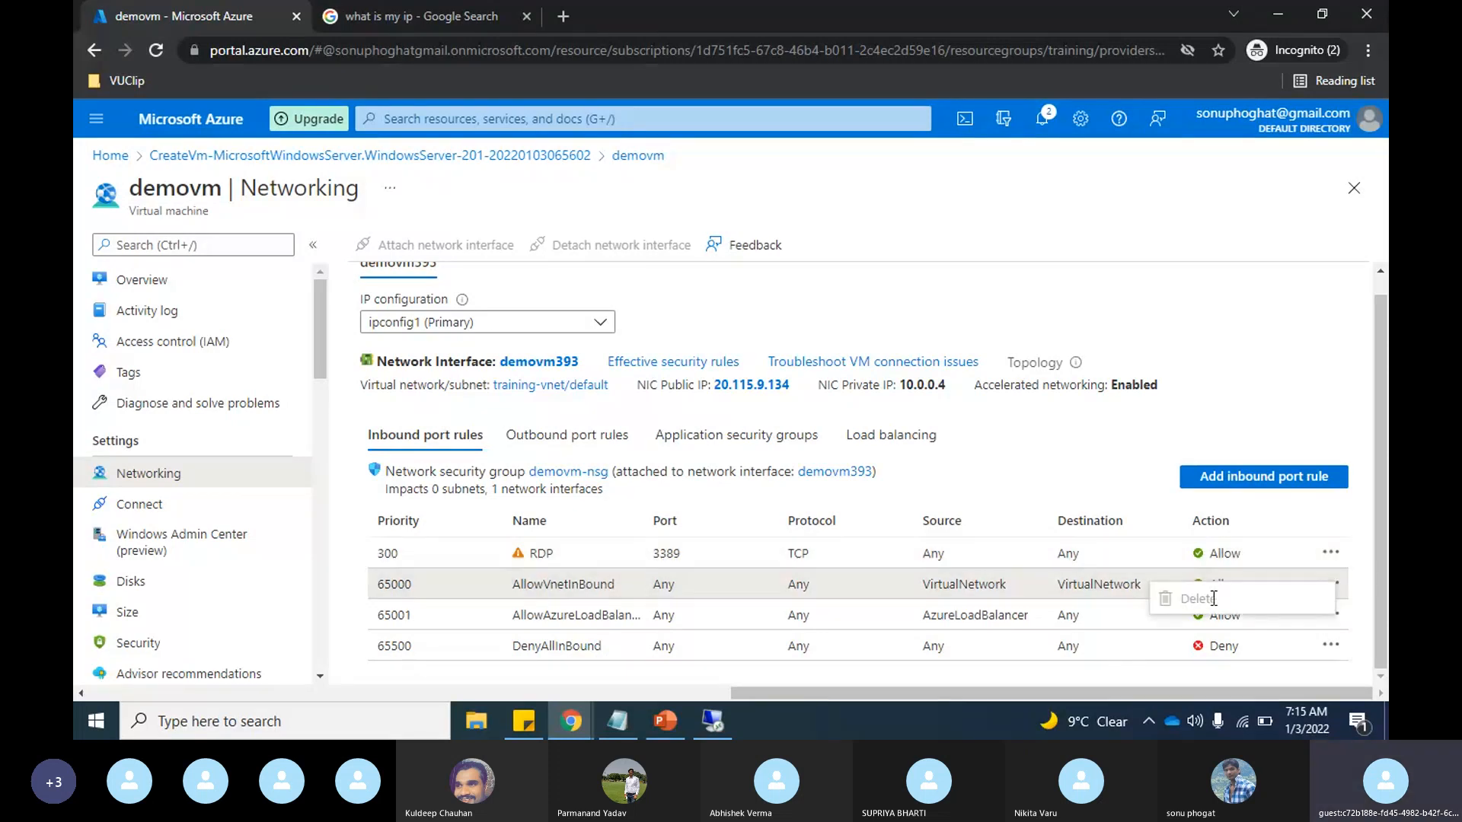
click(1296, 390)
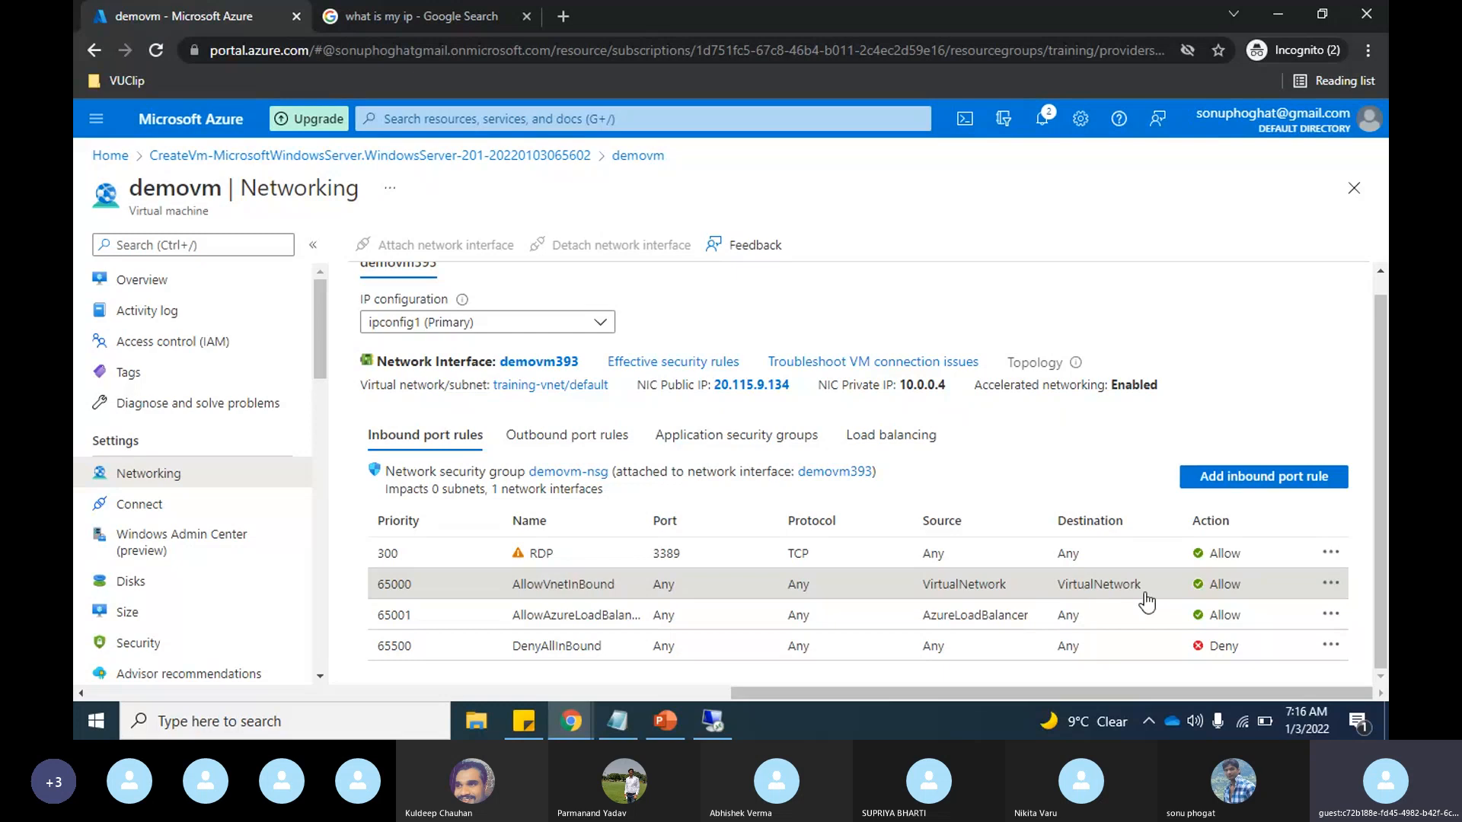
Step: Check the role installation progress on the server, and compare the inbound rules with the network diagram in PowerPoint
key(alt+Tab)
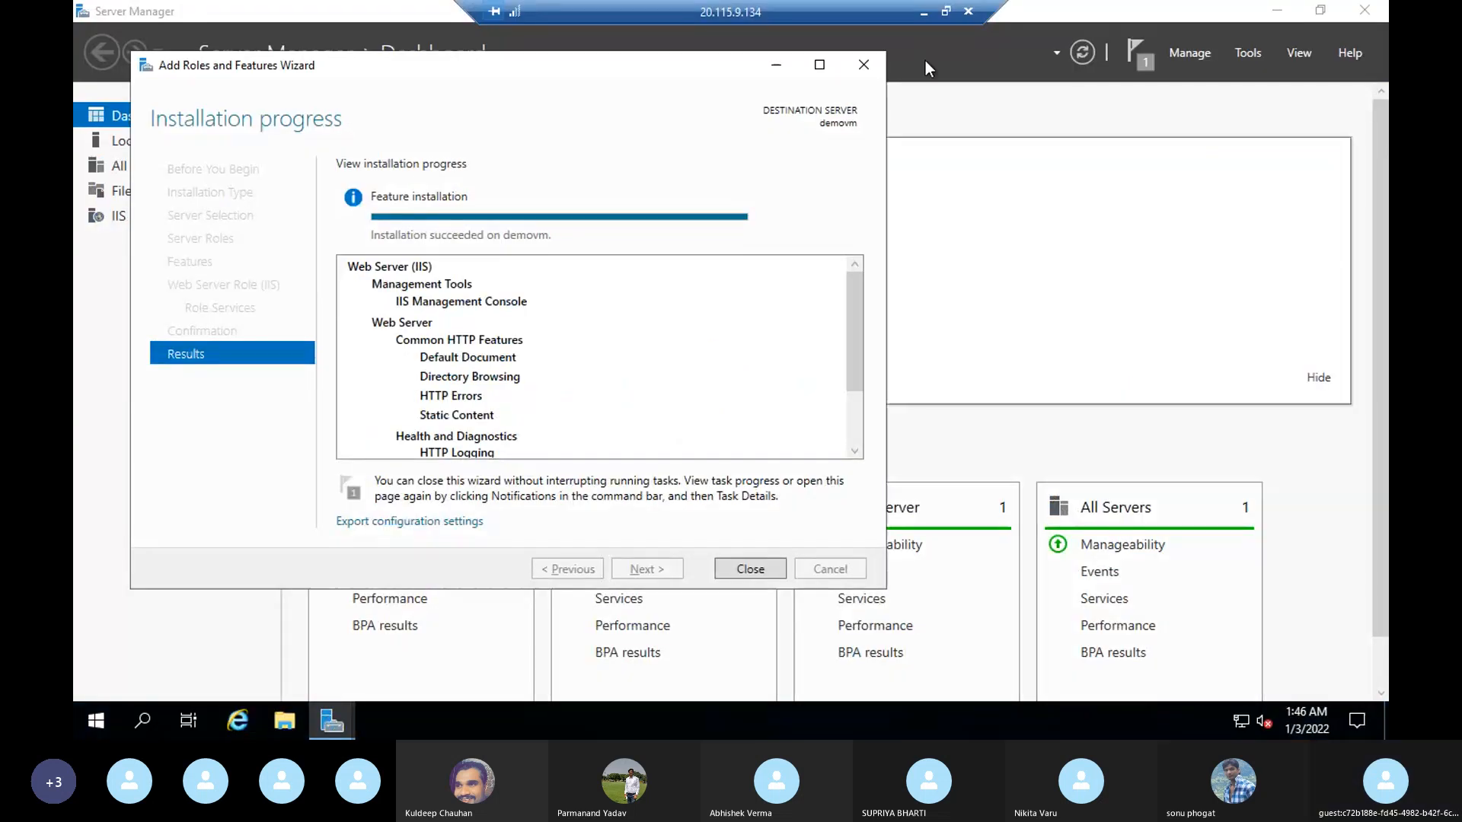
click(925, 12)
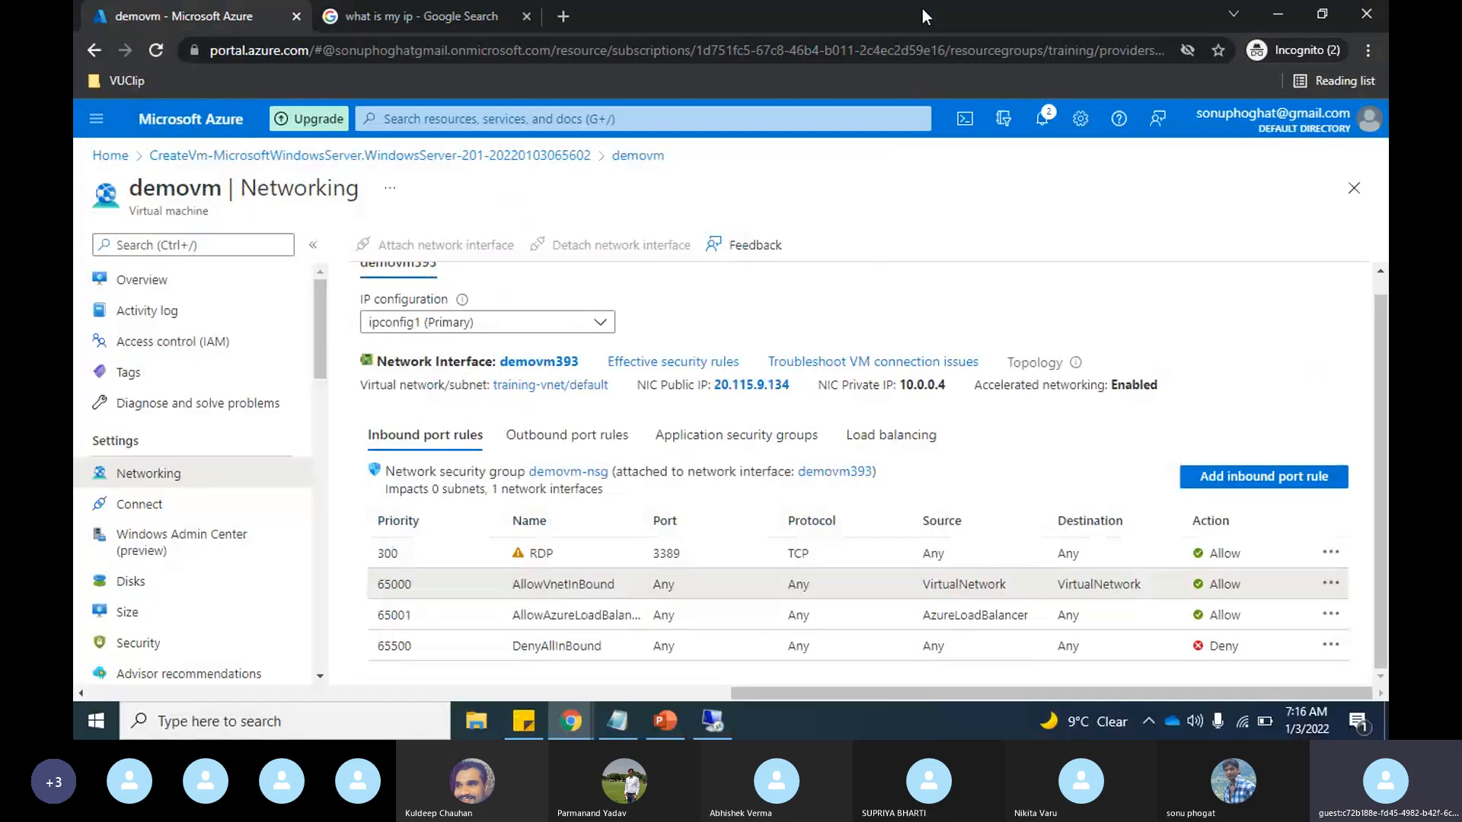
click(665, 721)
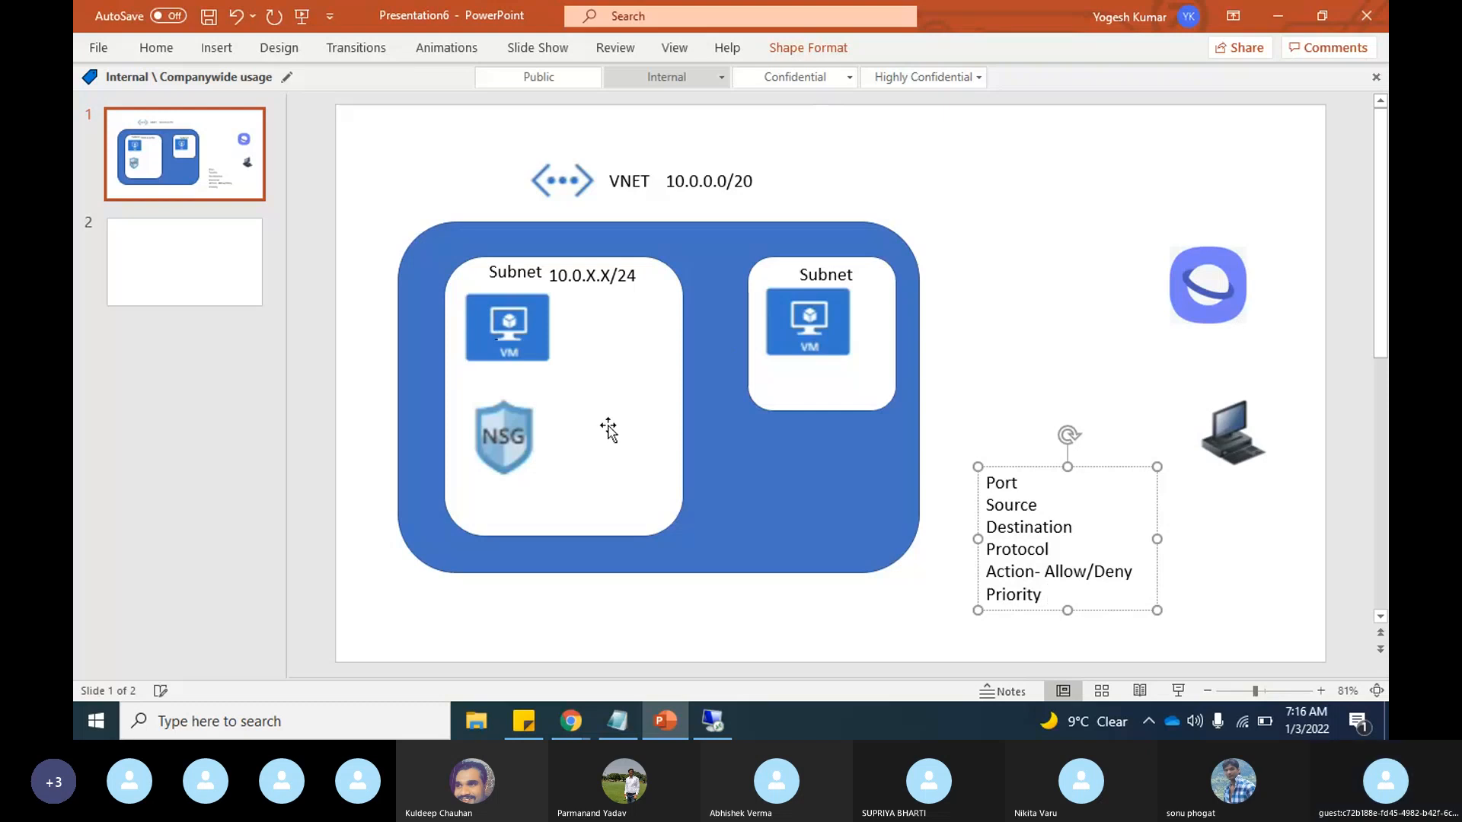
key(alt+Tab)
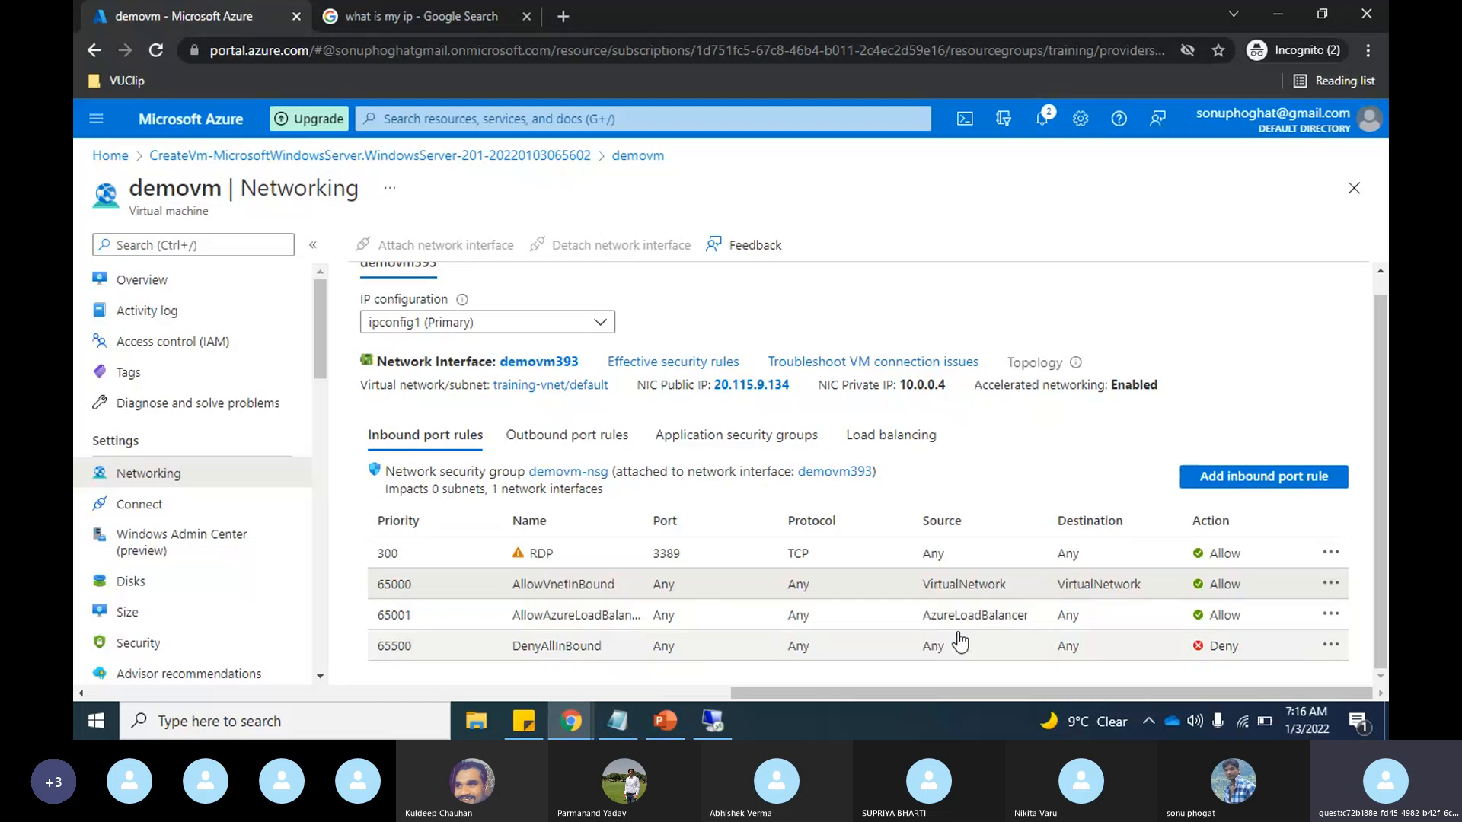
key(alt+Tab)
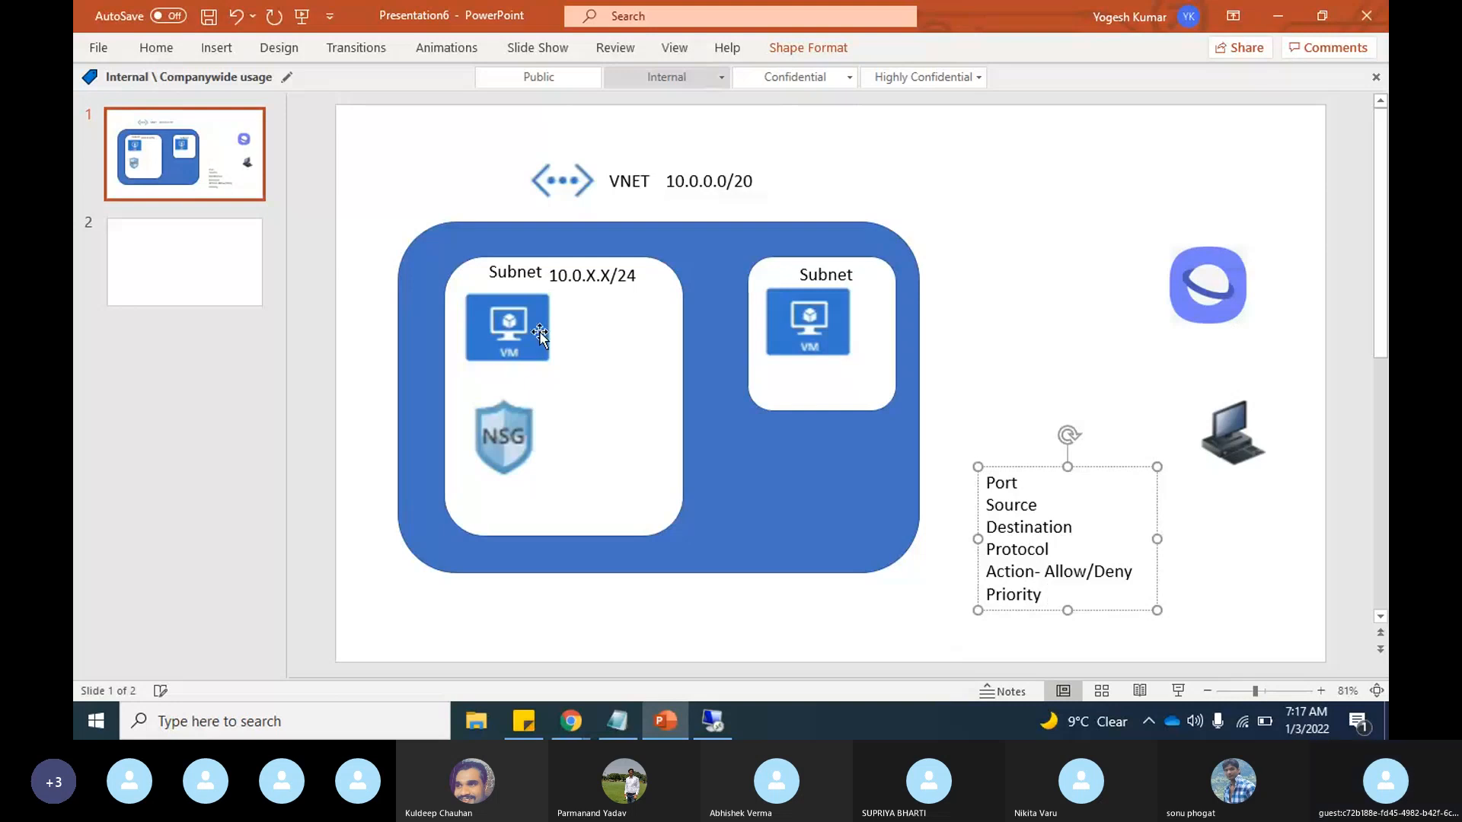
key(alt+Tab)
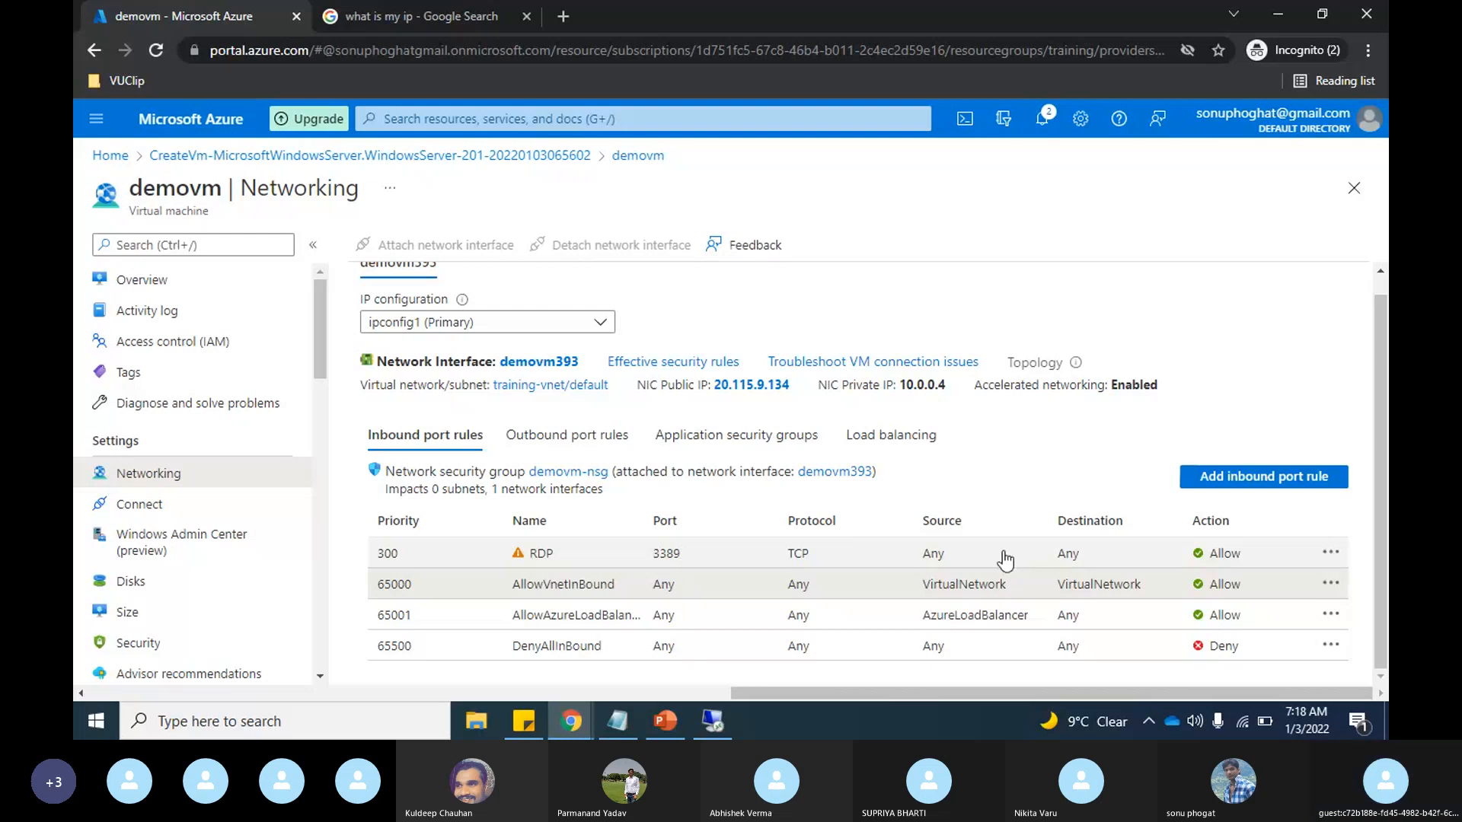
Step: Check which actions the RDP inbound rule offers and close them without choosing one
click(1330, 552)
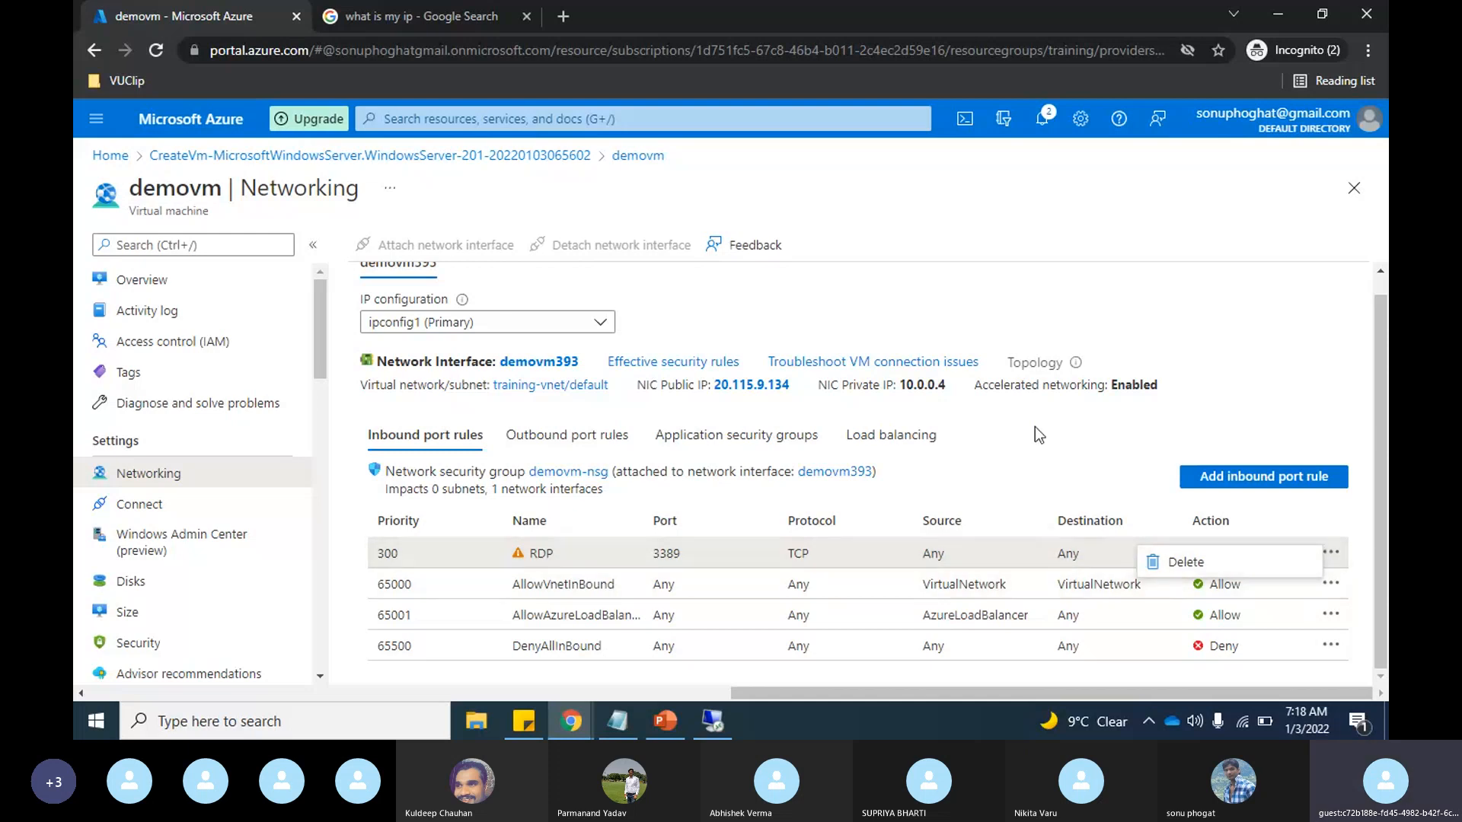
drag(1035, 430, 468, 599)
click(1036, 451)
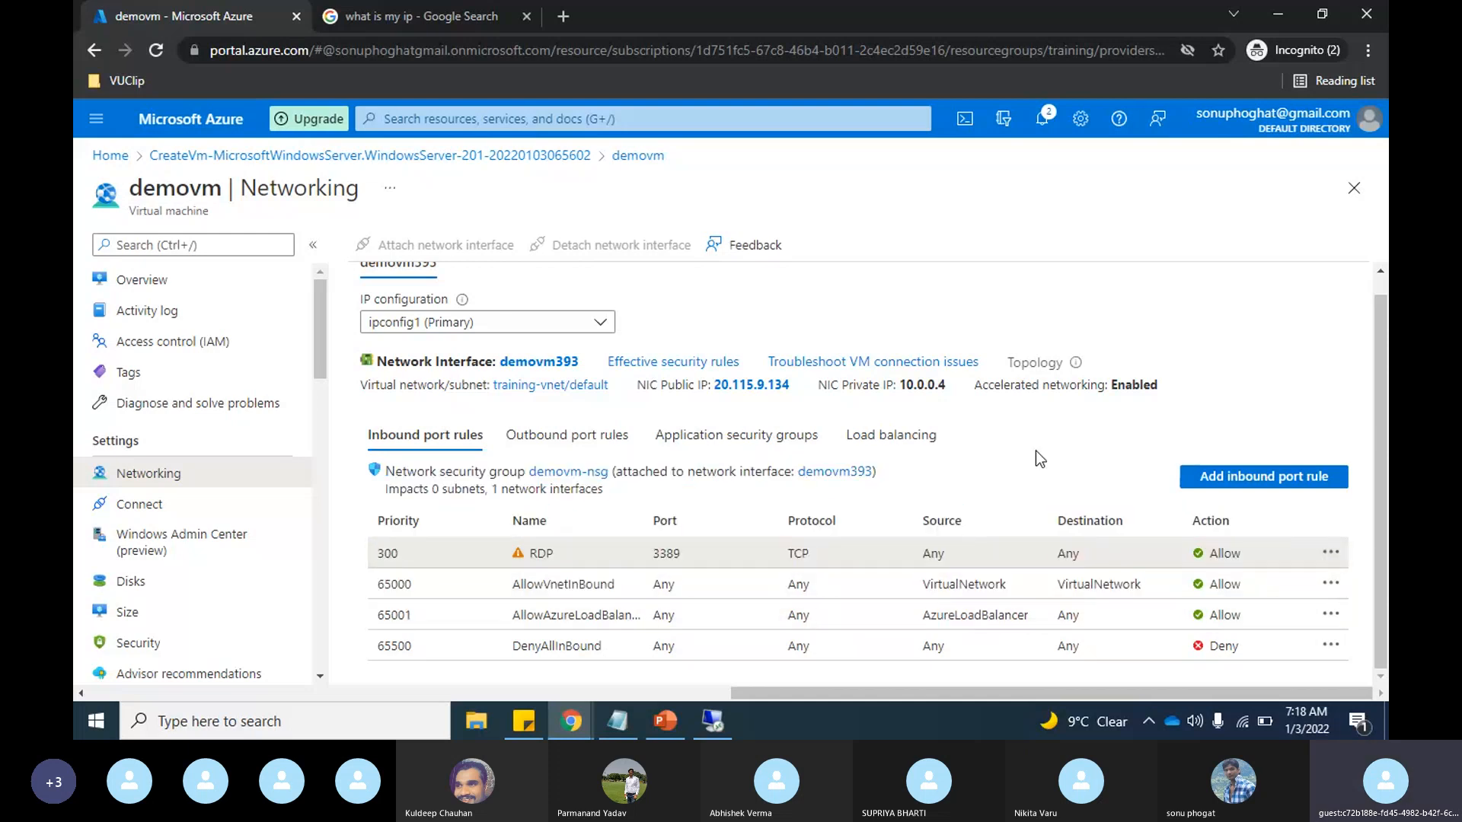
Step: Open demovm's RDP inbound rule for editing and copy the public IP address from the Google search result
click(393, 561)
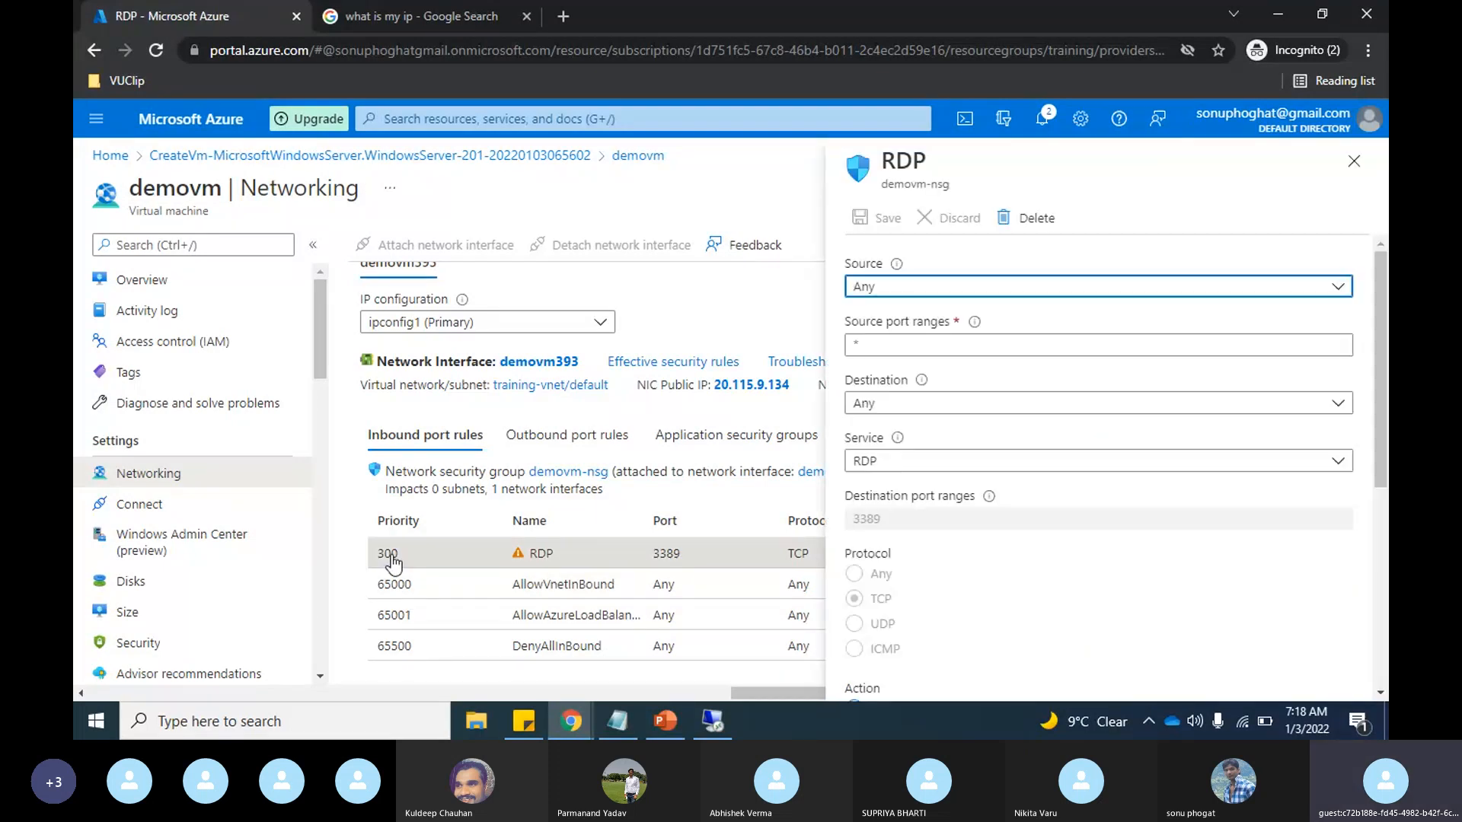
click(923, 345)
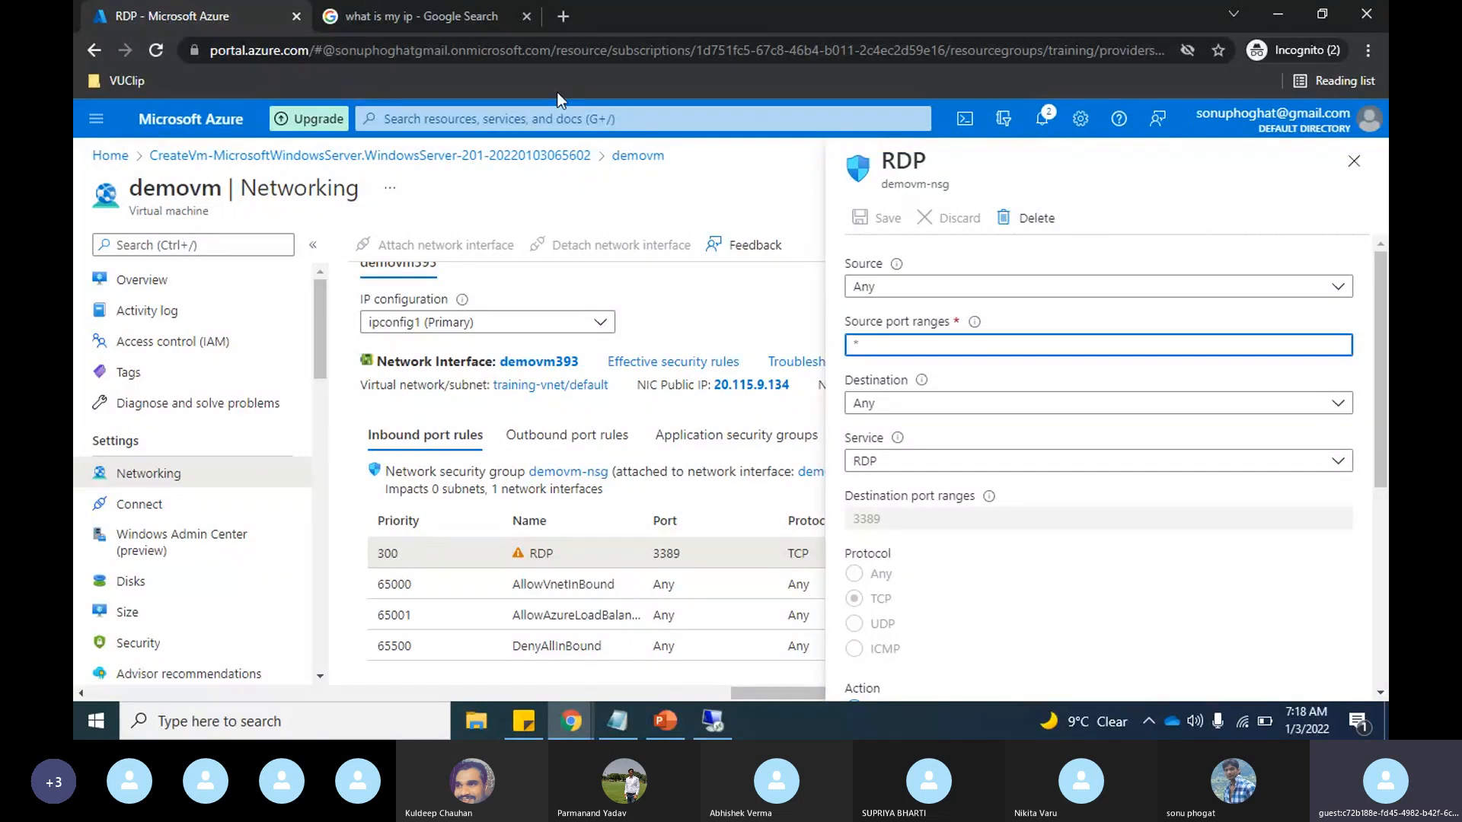
click(391, 16)
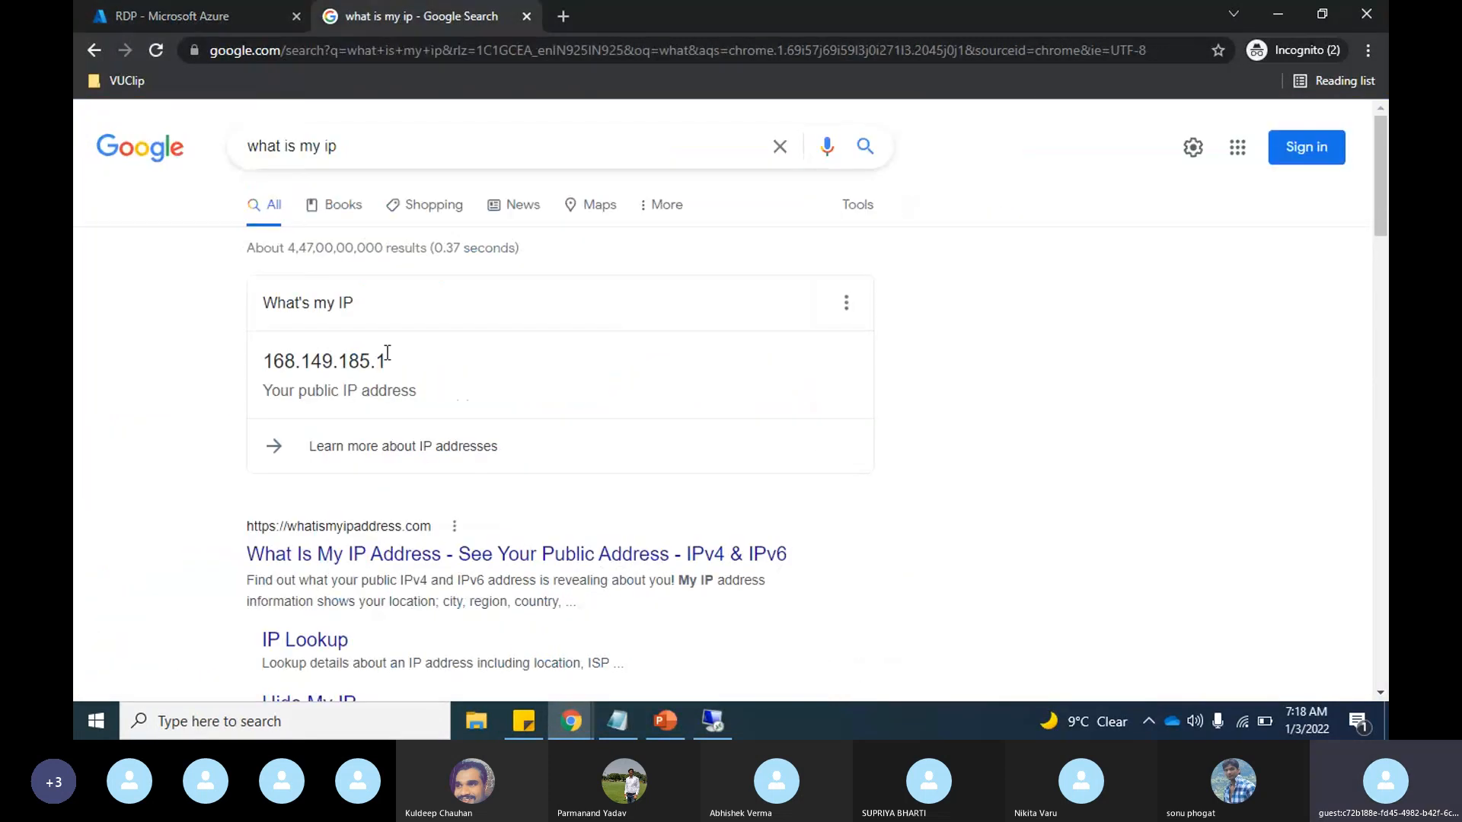
drag(390, 367, 250, 373)
key(ctrl+c)
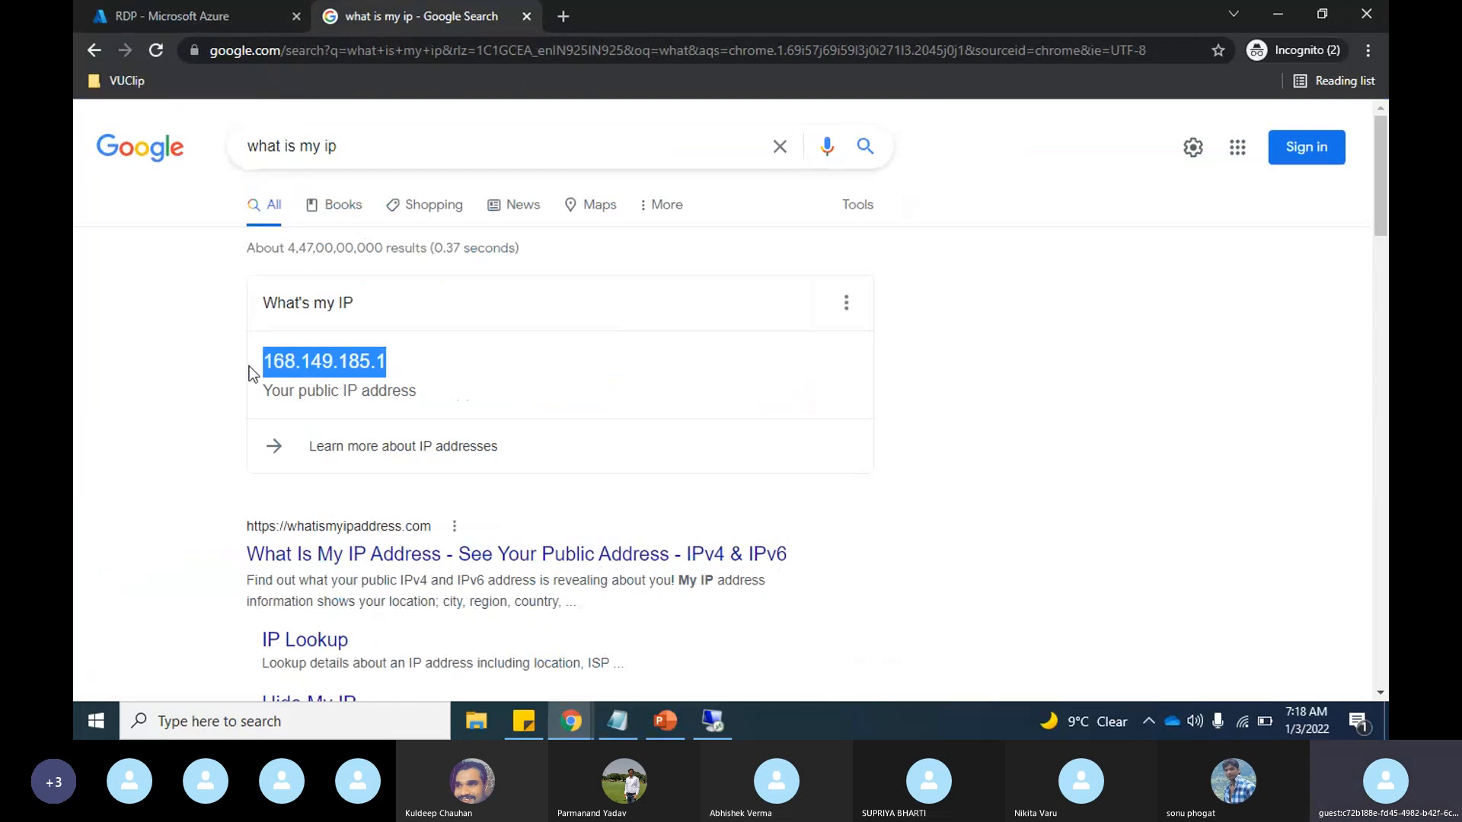
click(171, 15)
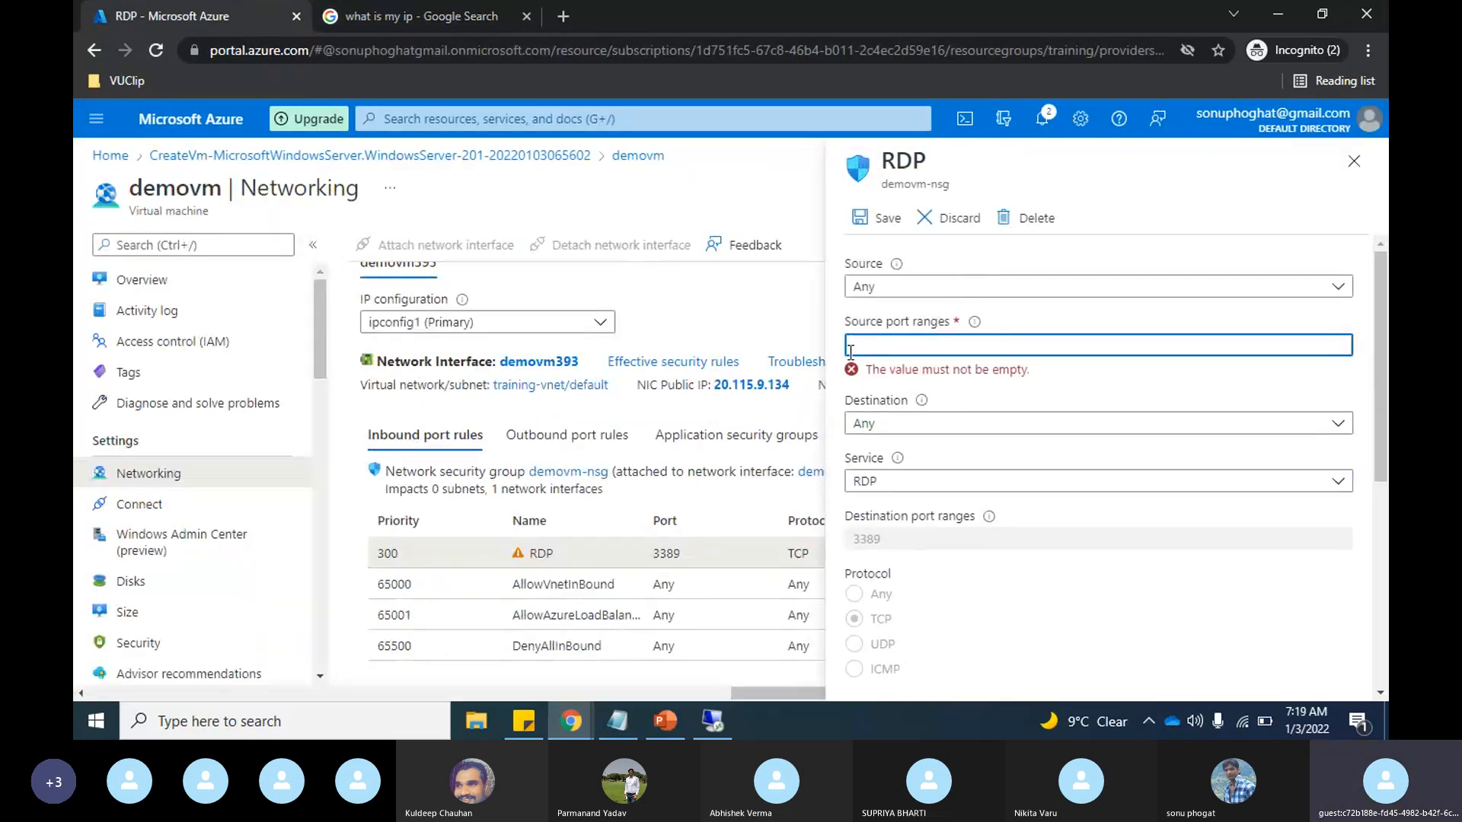
Step: Try entering 168.149.185.1/32 as the RDP rule's source port range, and restore the range to *
key(ctrl+v)
text(/3)
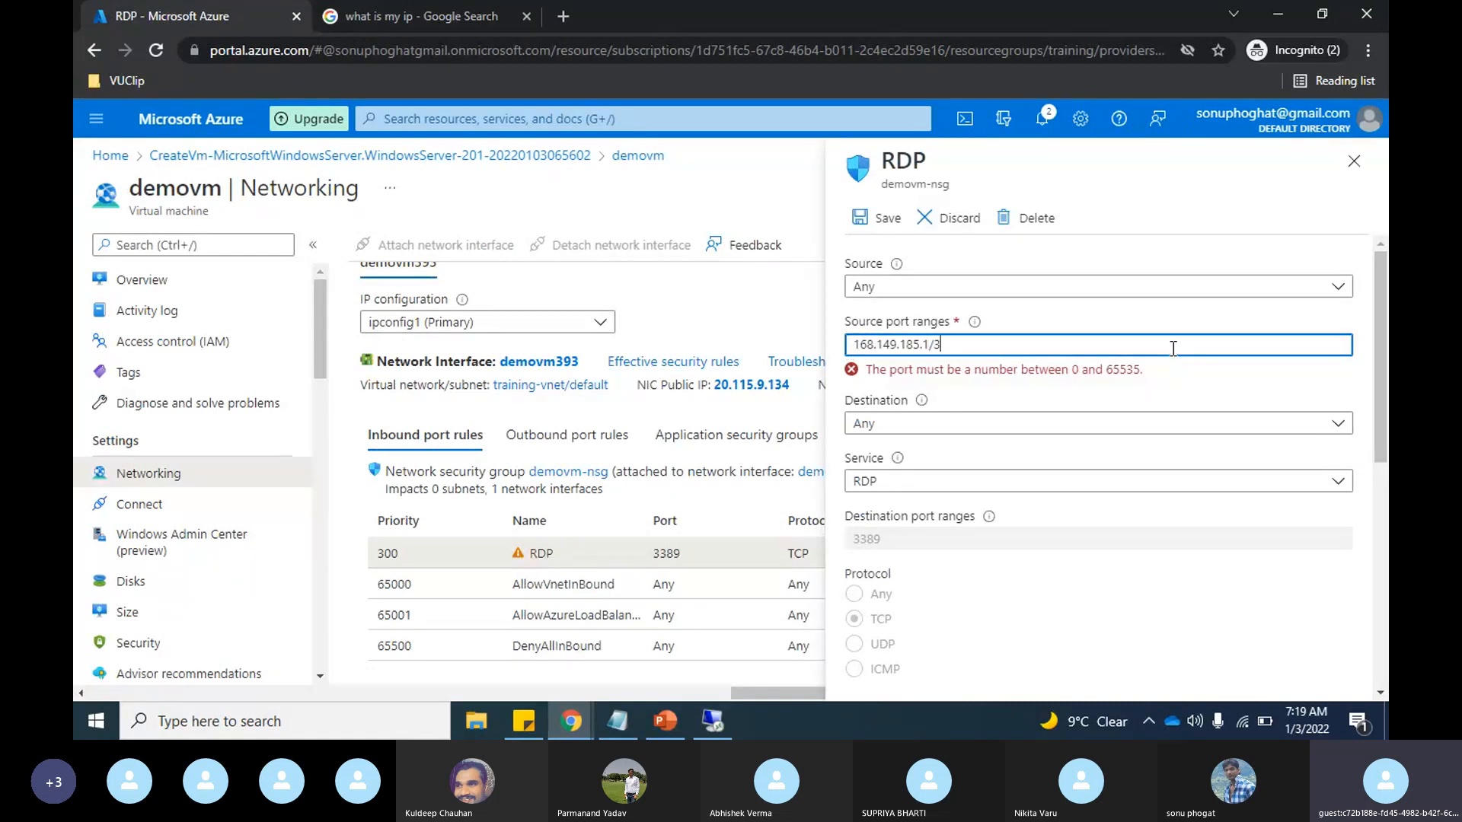
text(2)
key(Tab)
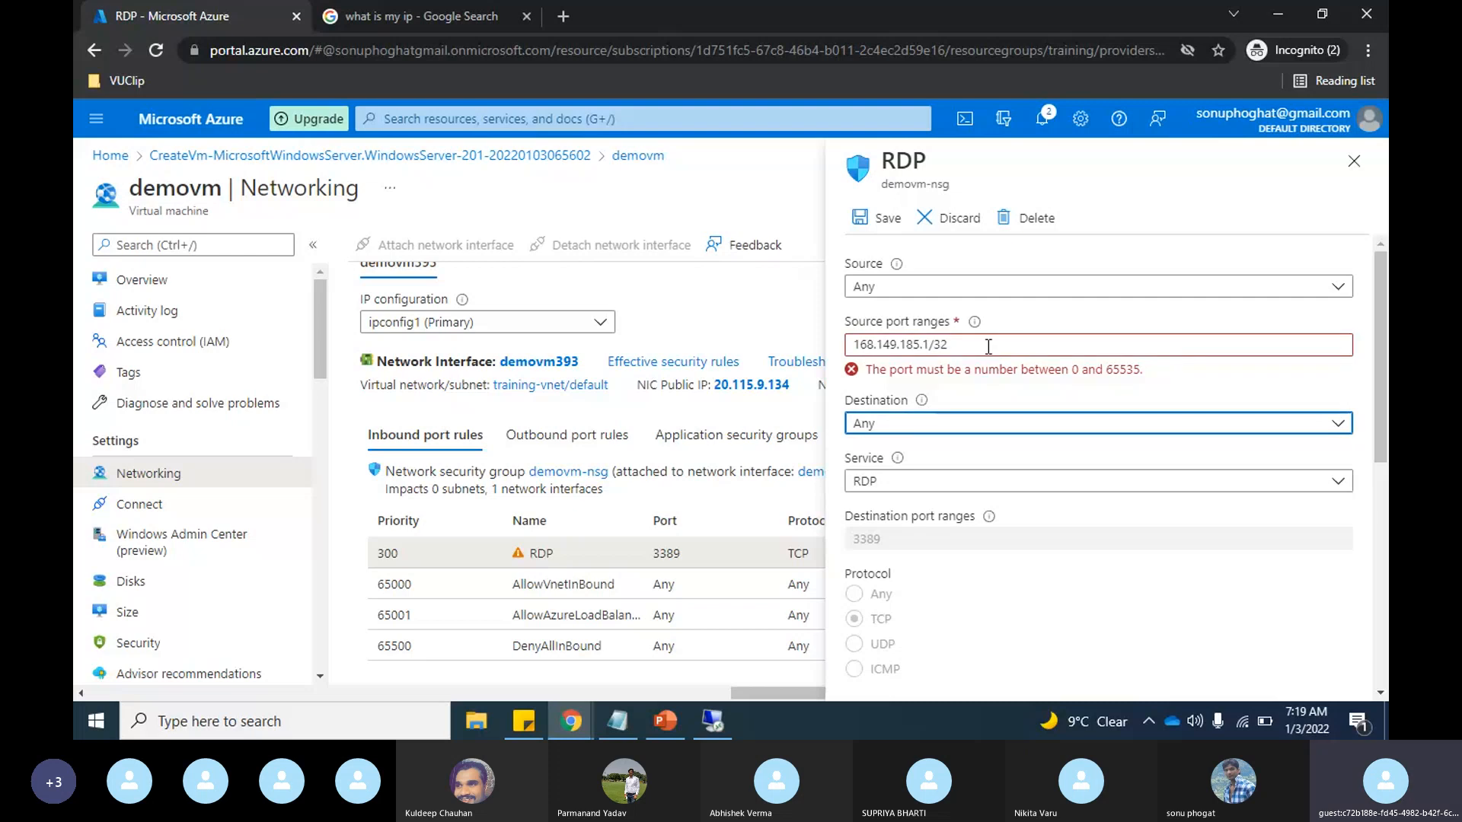
key(shift+Tab)
key(ctrl+c)
key(BackSpace)
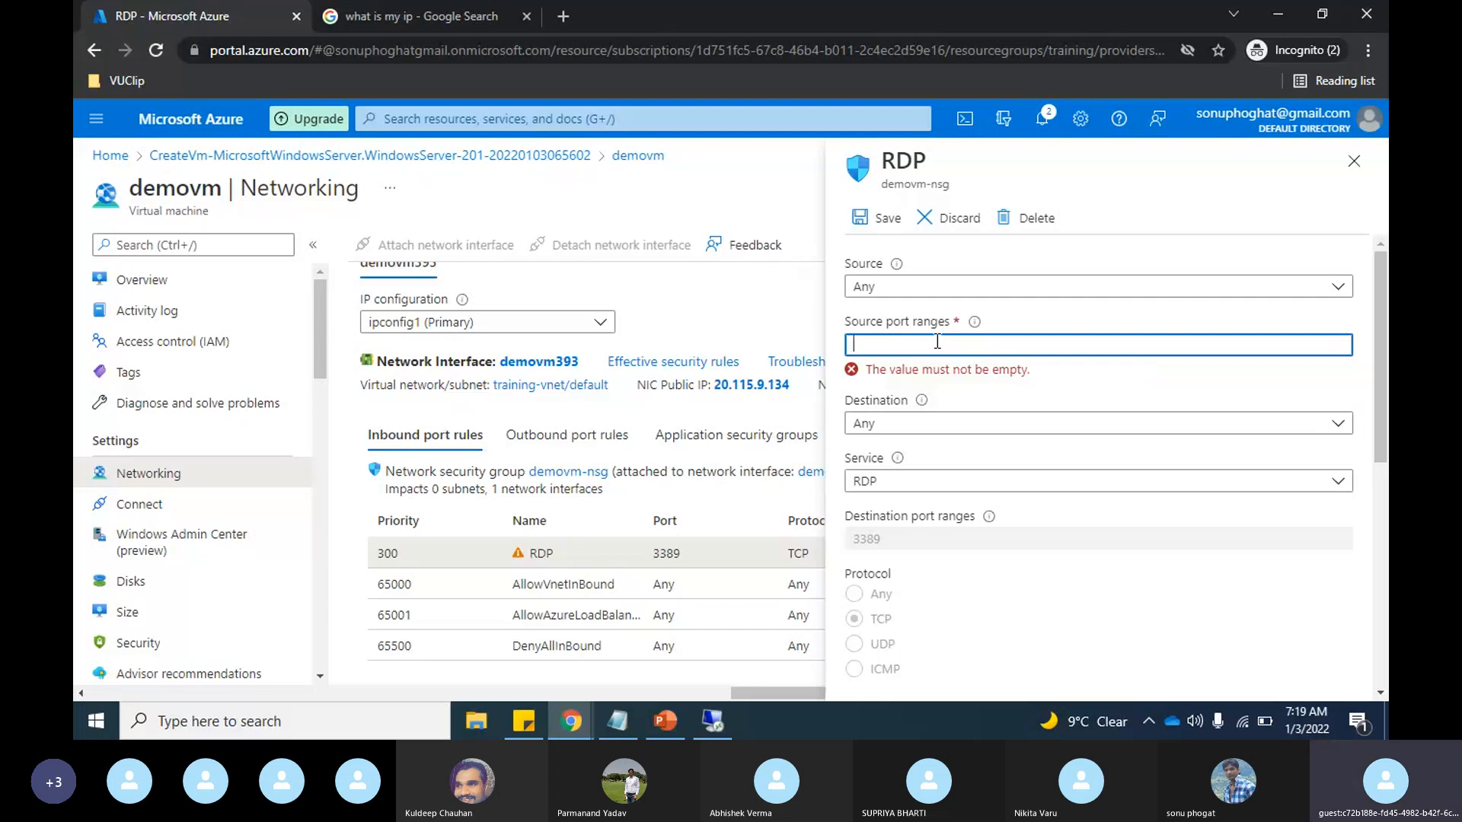
text(*)
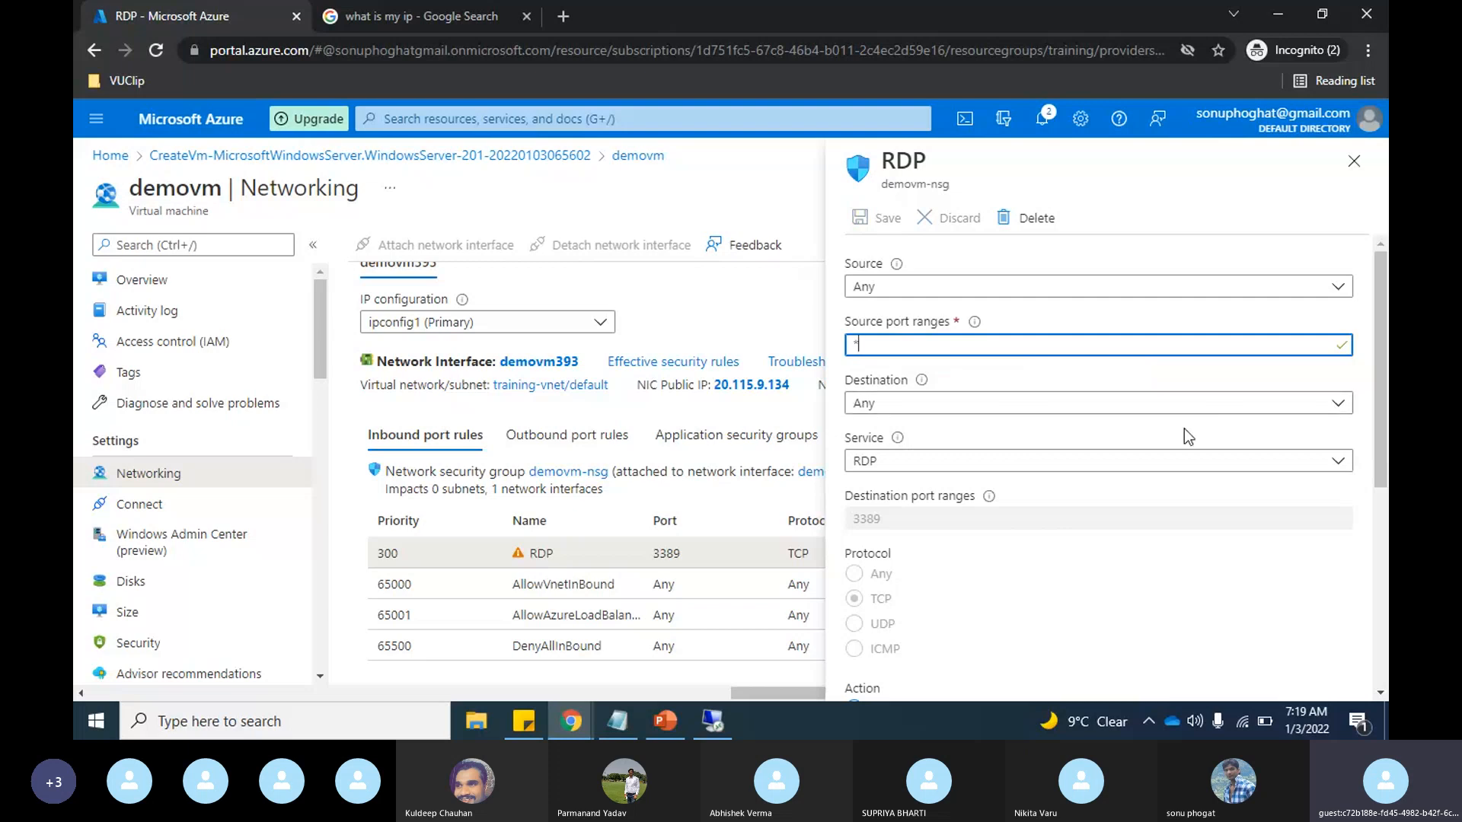
scroll(1185, 436, down, 1)
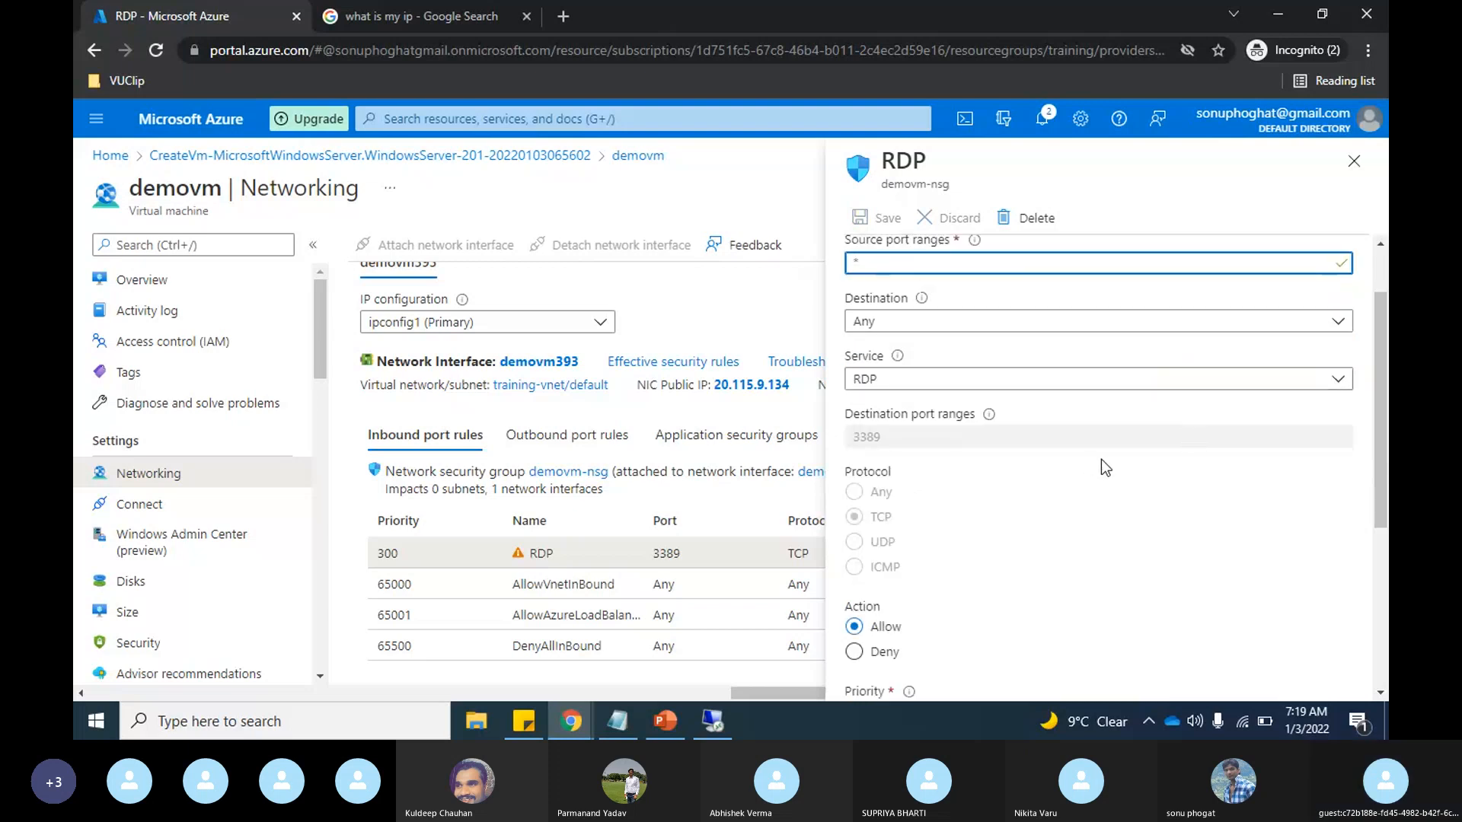
click(1329, 314)
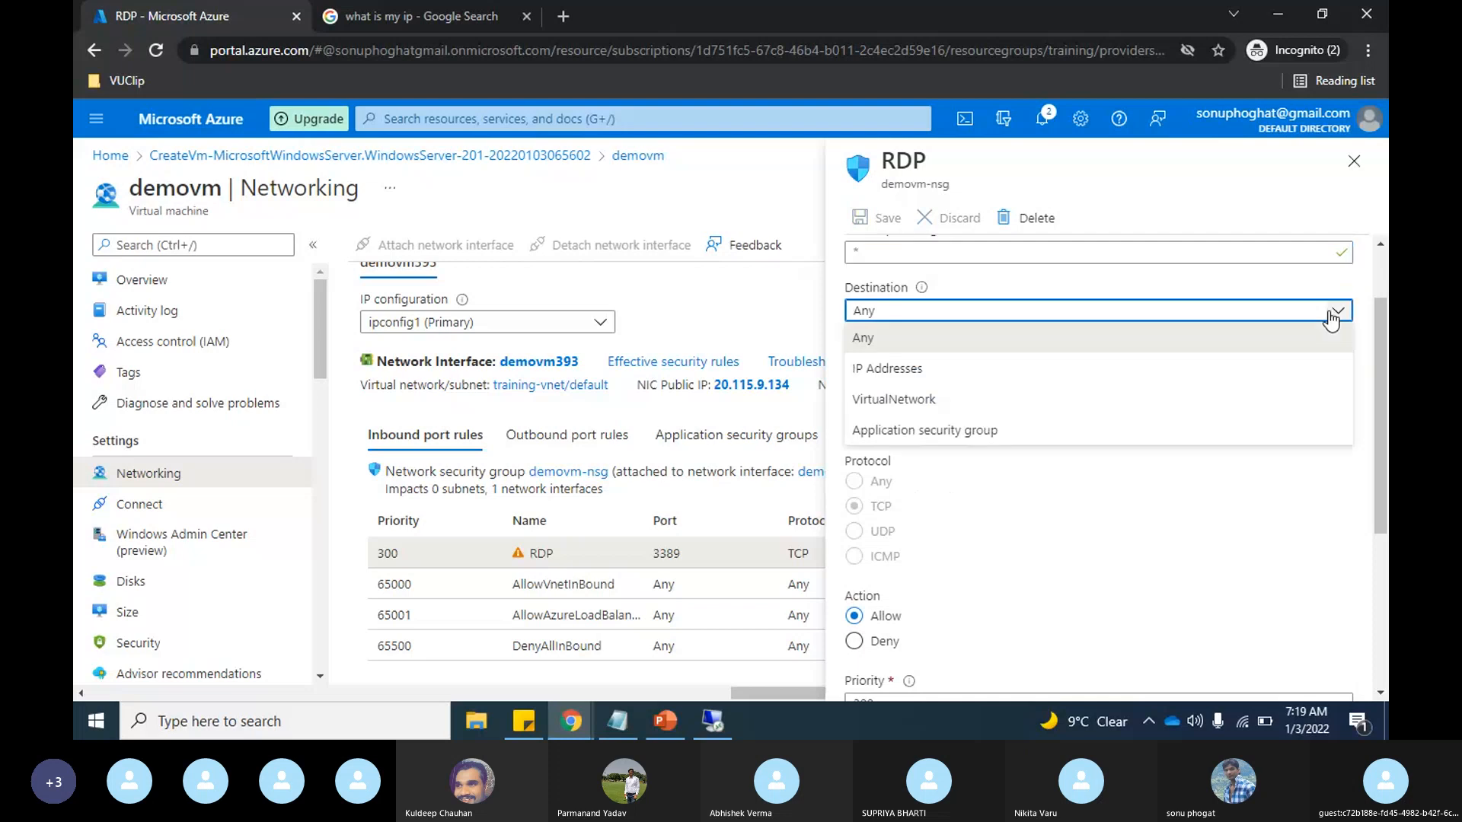
click(1047, 373)
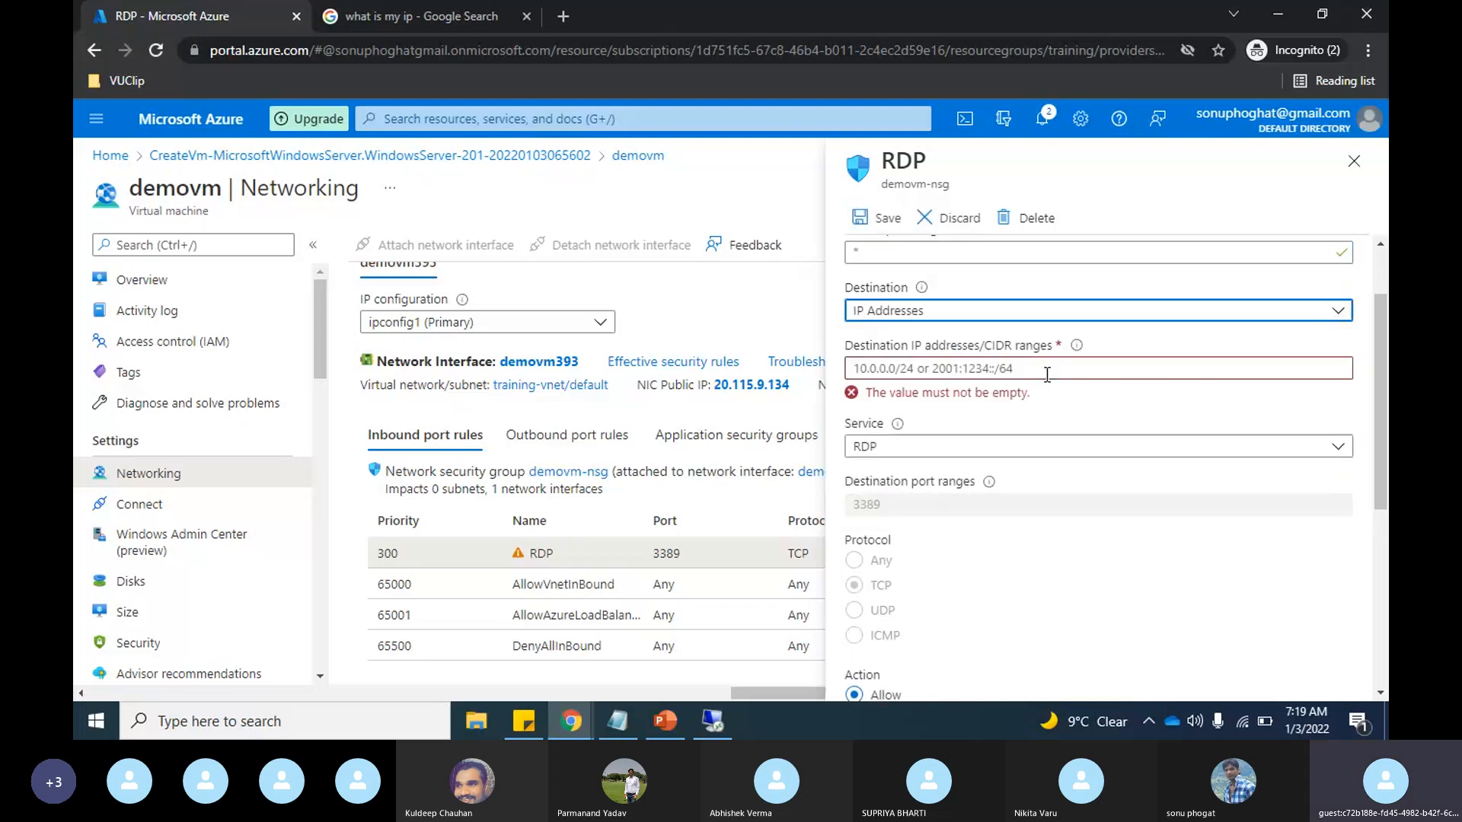
click(1334, 313)
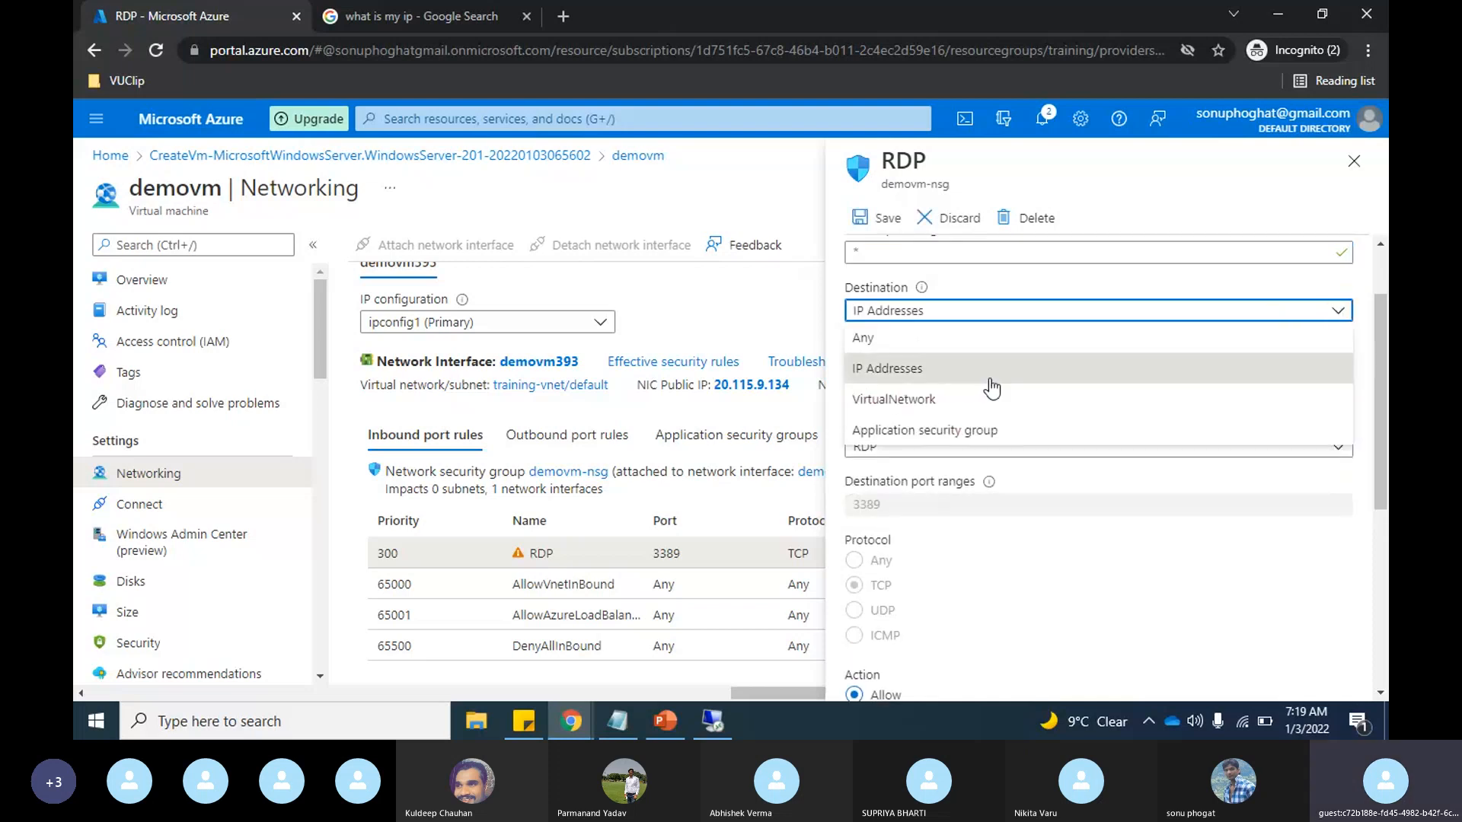
click(884, 343)
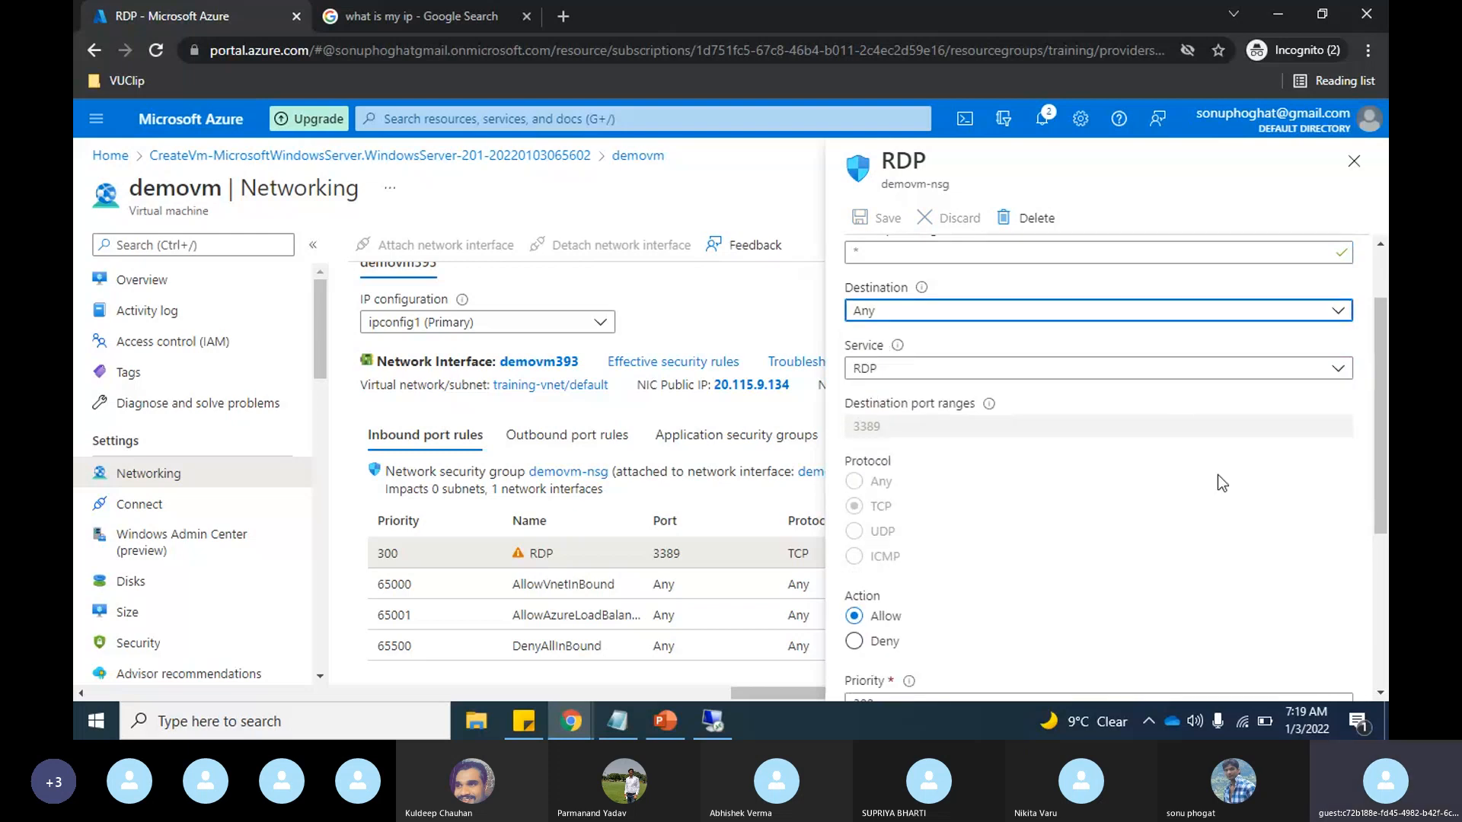
Step: Set the RDP rule's source to IP Addresses with the CIDR range 168.149.185.1/32
scroll(1218, 474, up, 1)
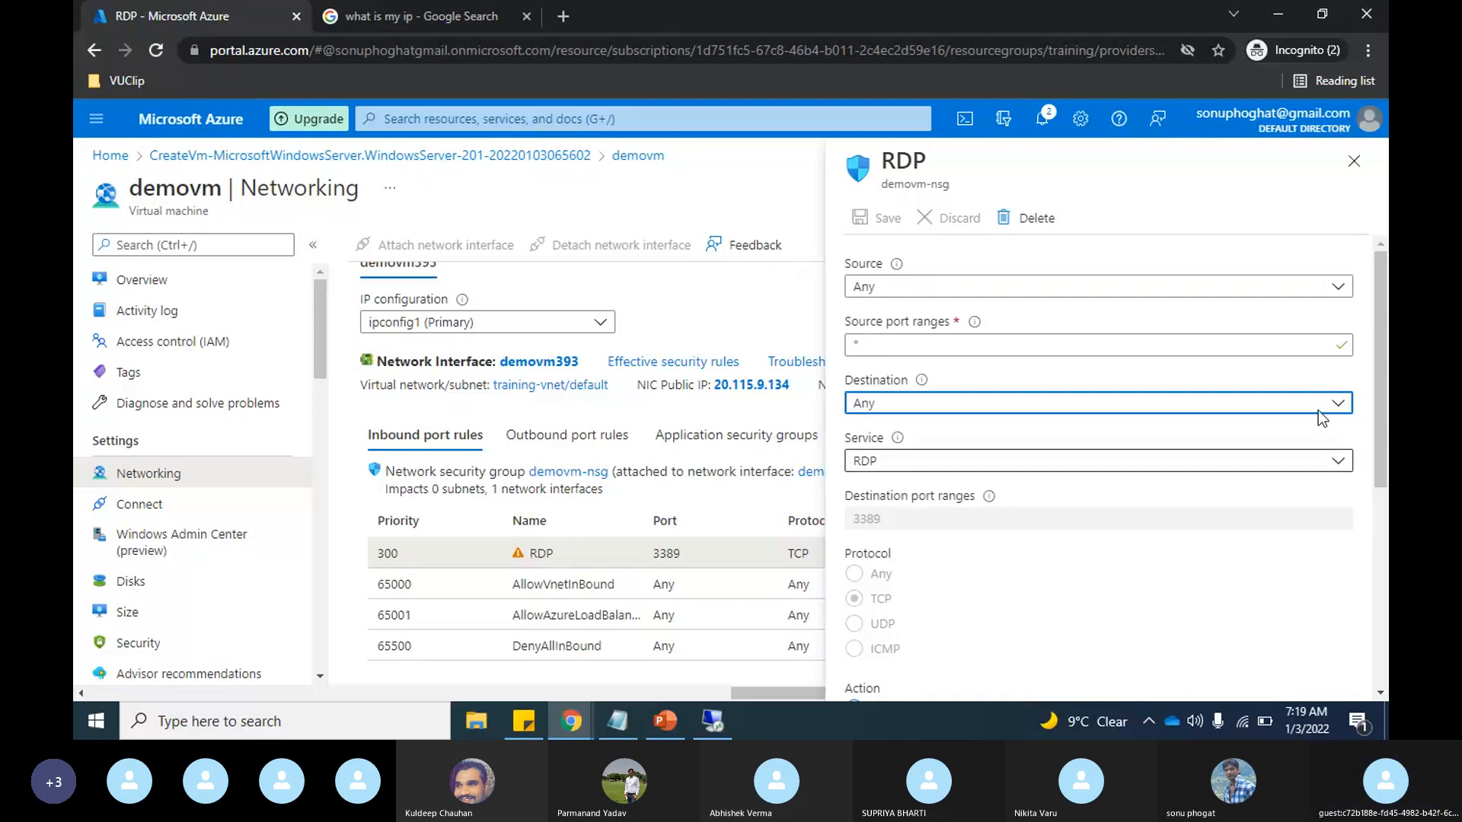
click(1338, 287)
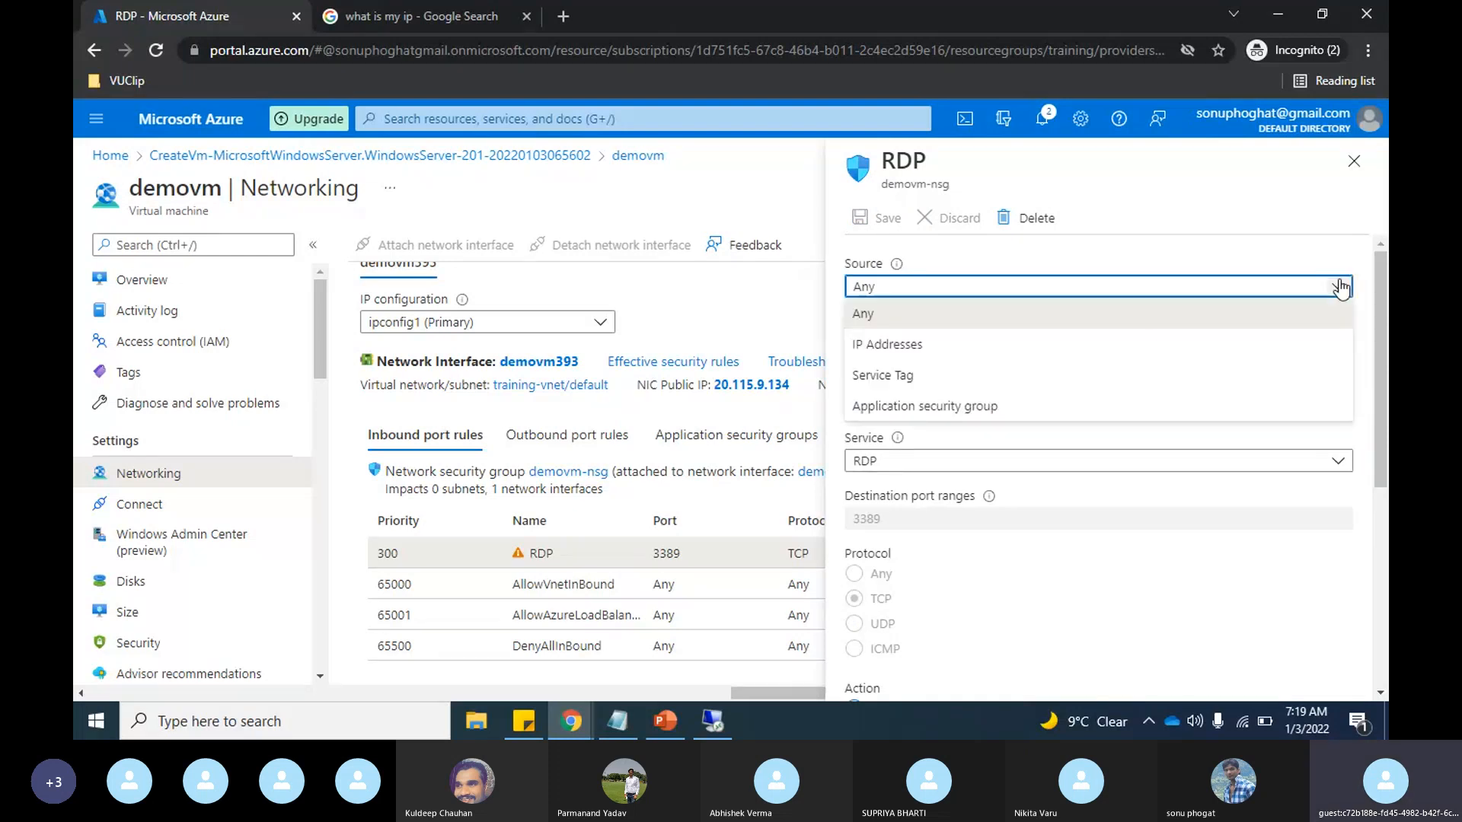
click(990, 344)
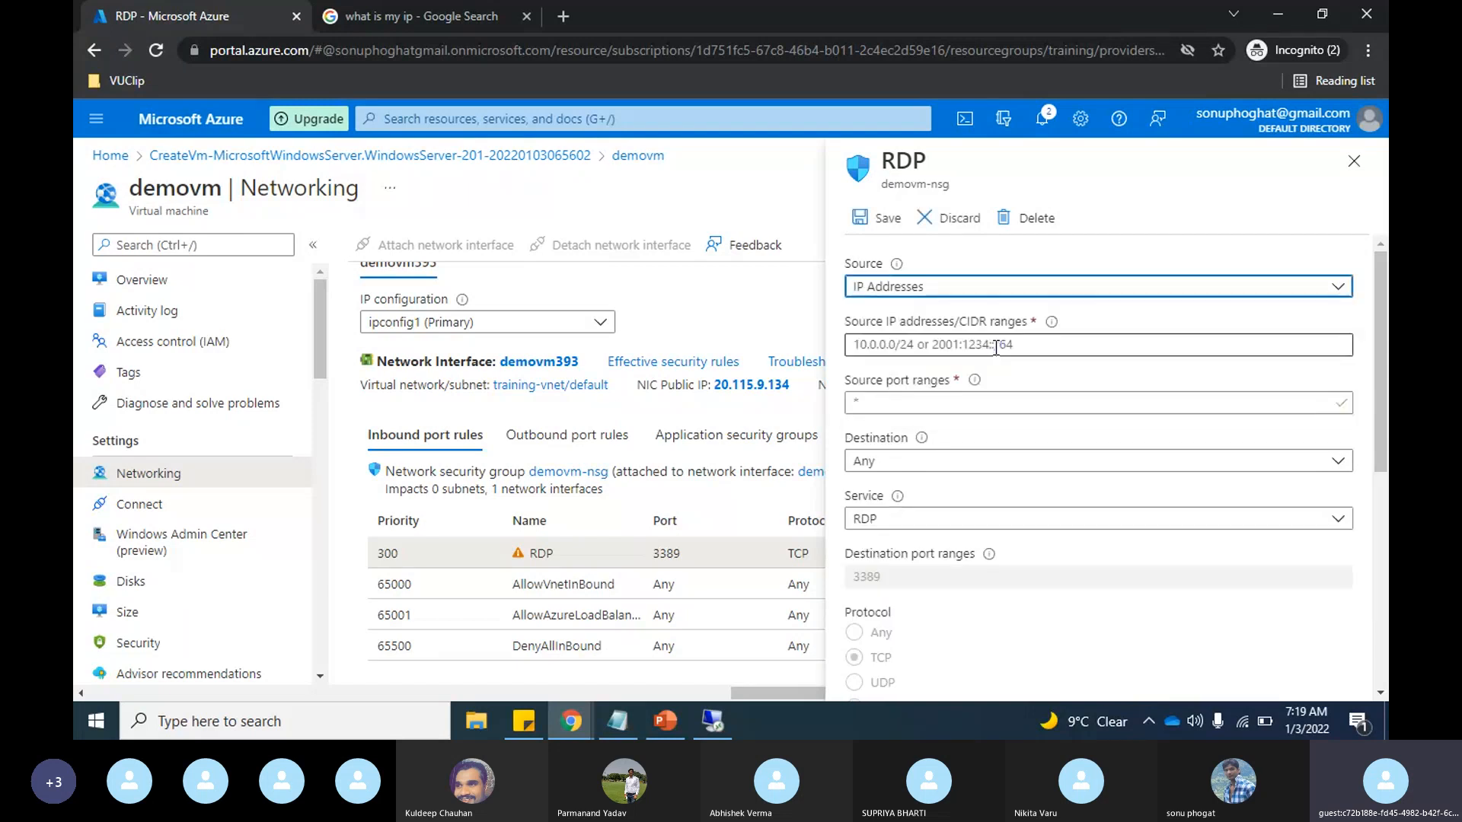
click(996, 346)
click(1328, 297)
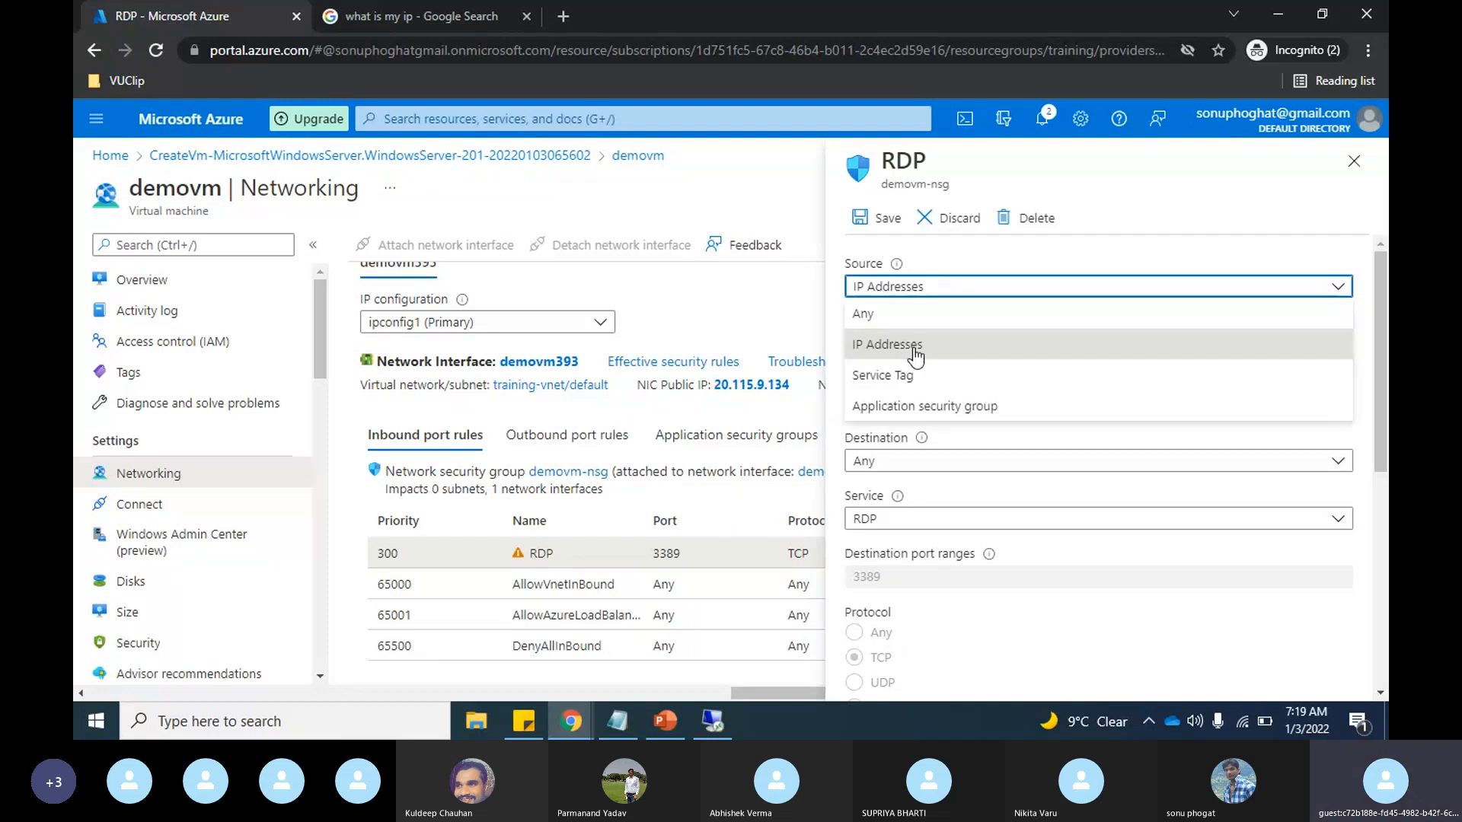
click(916, 340)
click(916, 347)
key(ctrl+v)
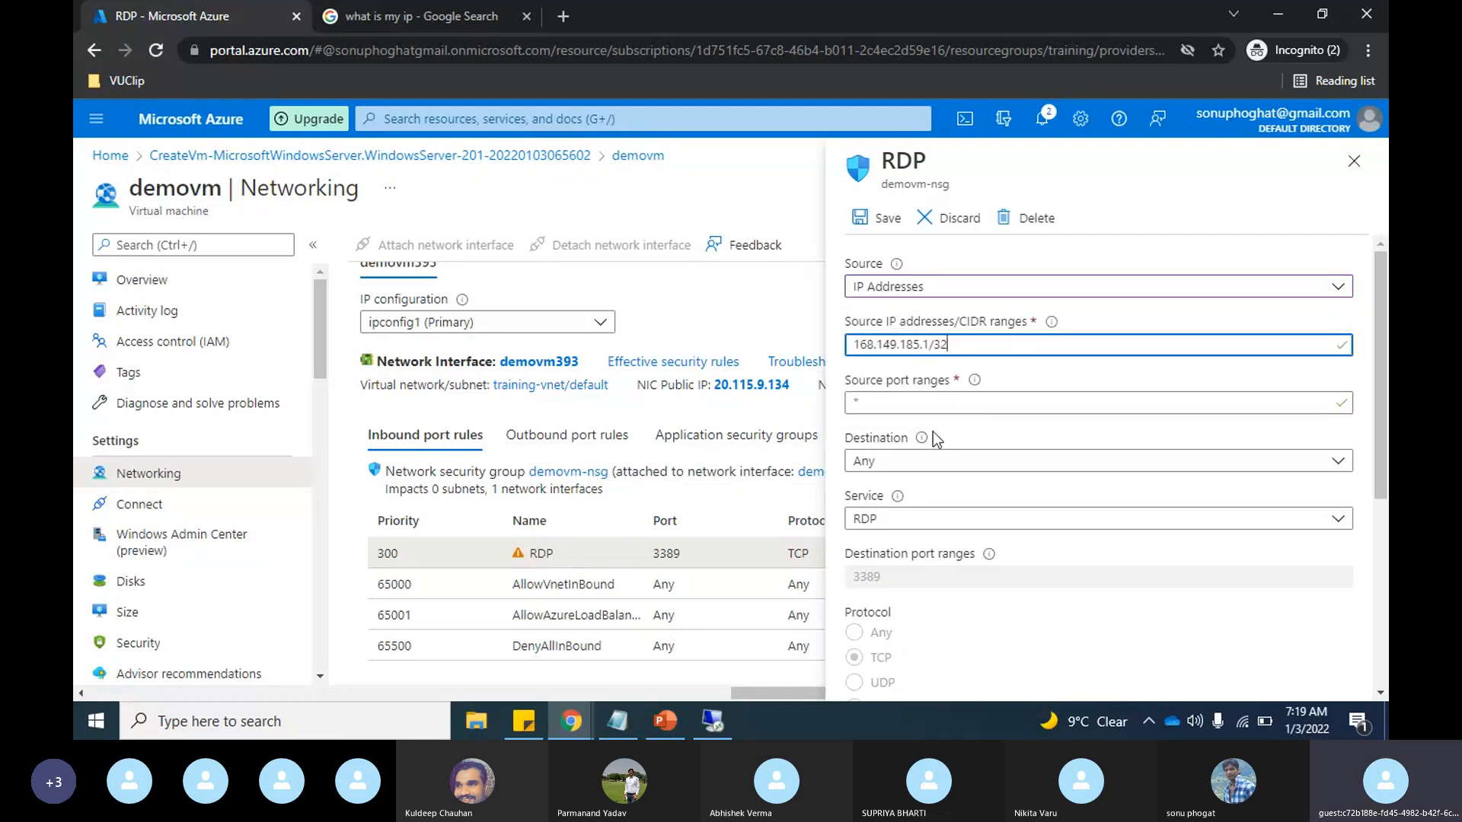
Step: Keep Any as the RDP rule's destination and set its service to Custom
scroll(944, 422, down, 1)
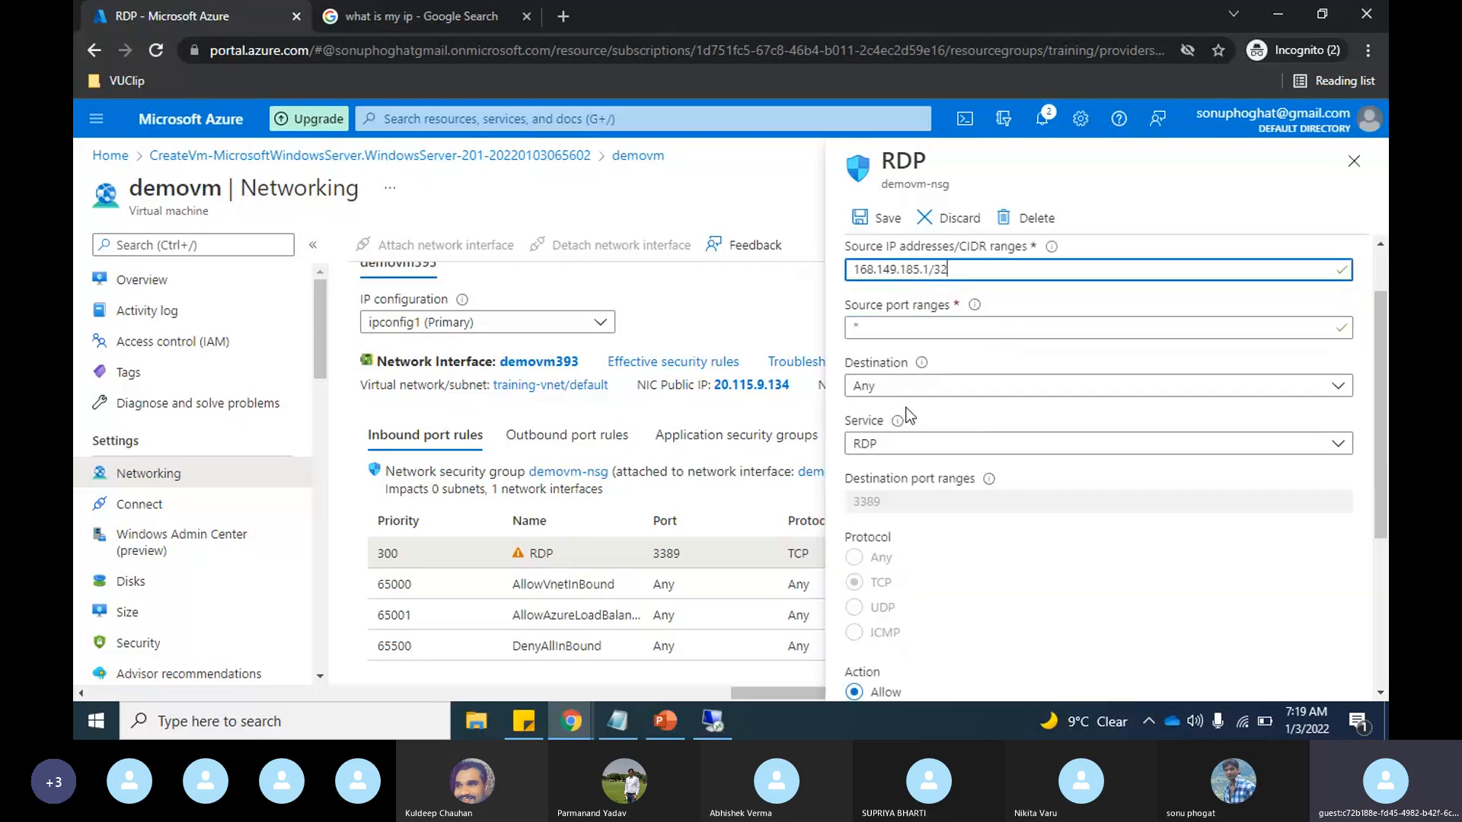
scroll(908, 415, down, 1)
click(940, 332)
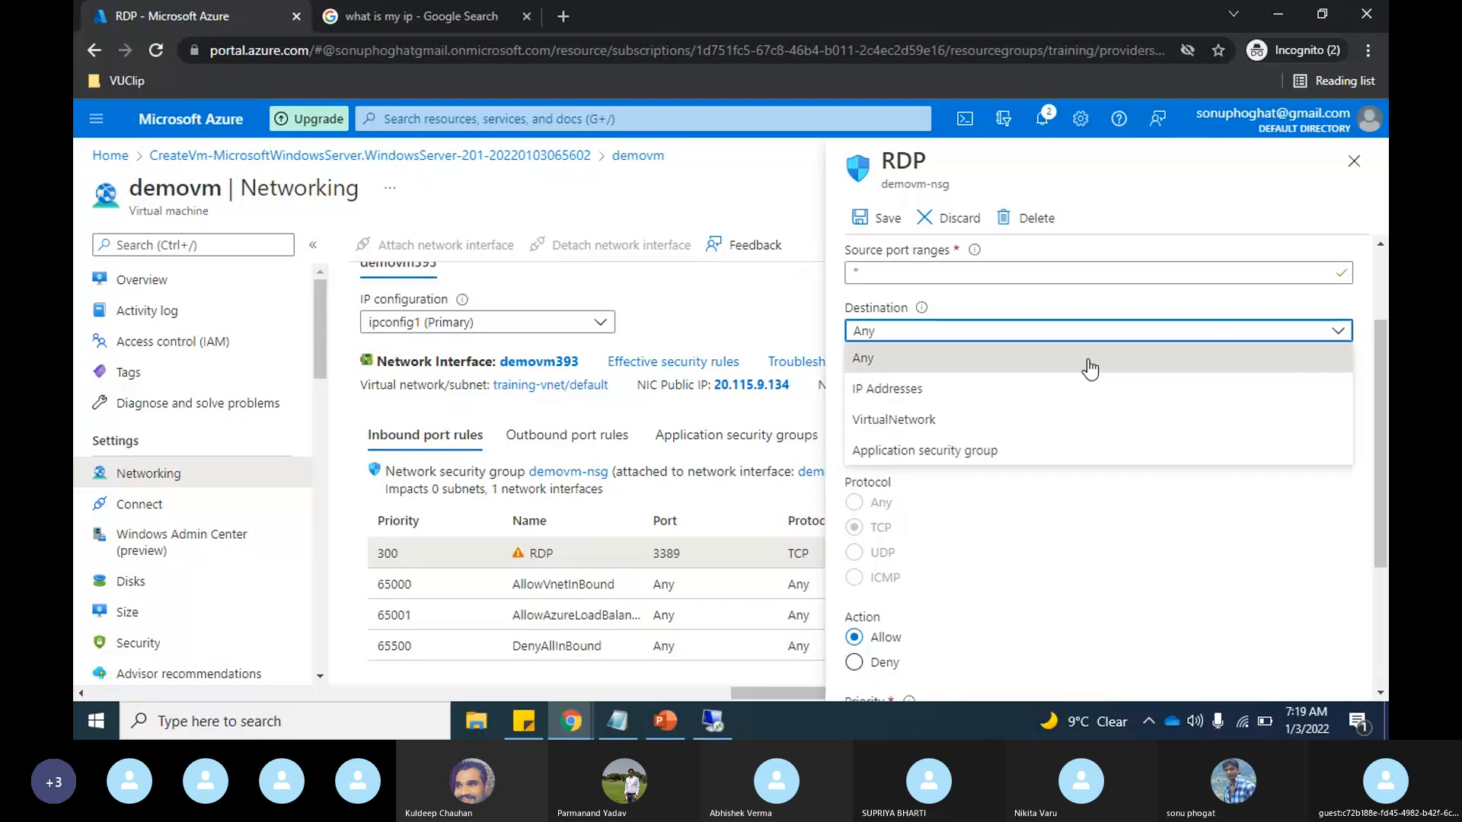
click(891, 368)
scroll(1316, 369, down, 1)
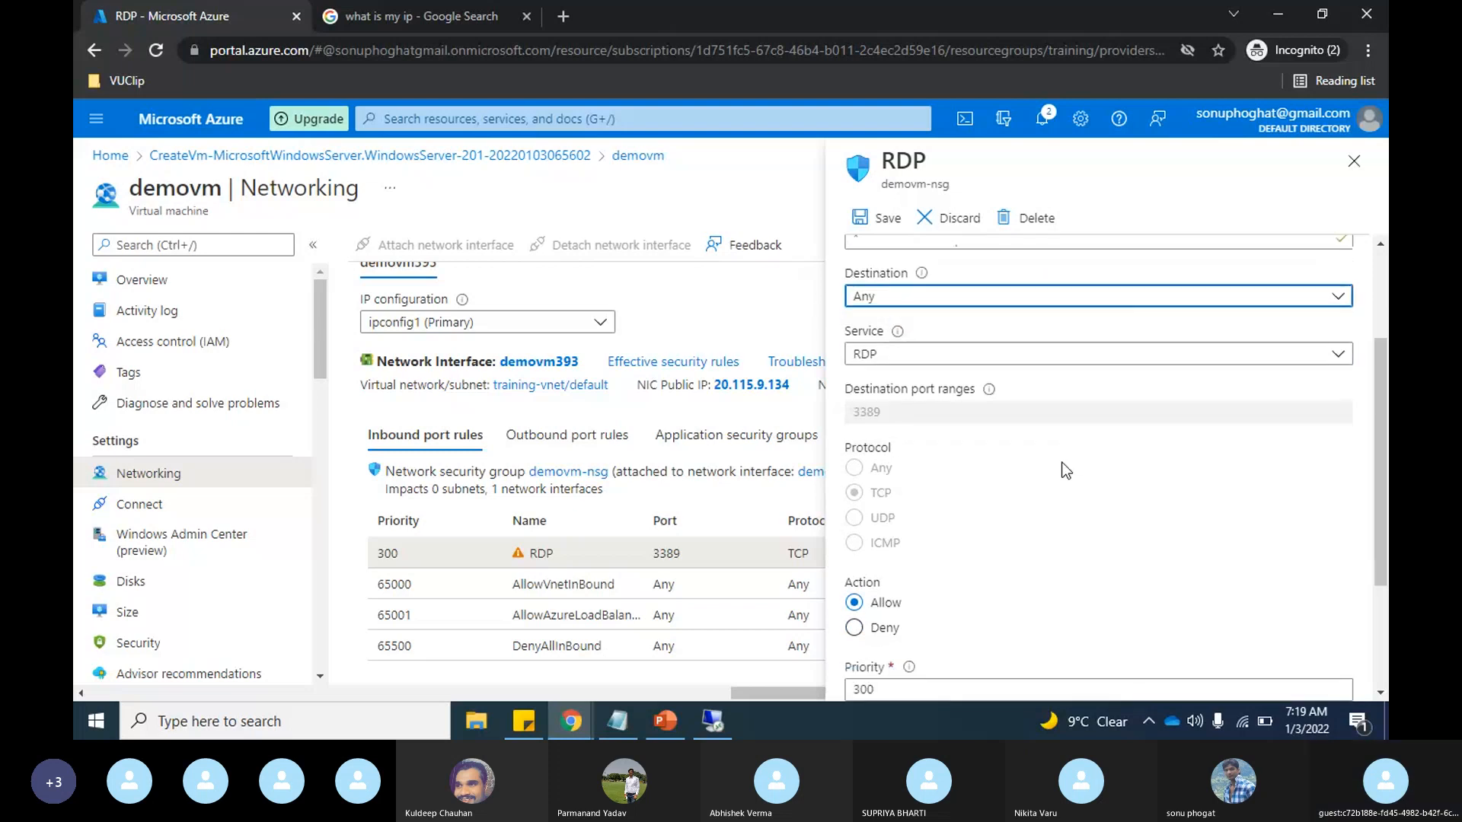
click(1315, 358)
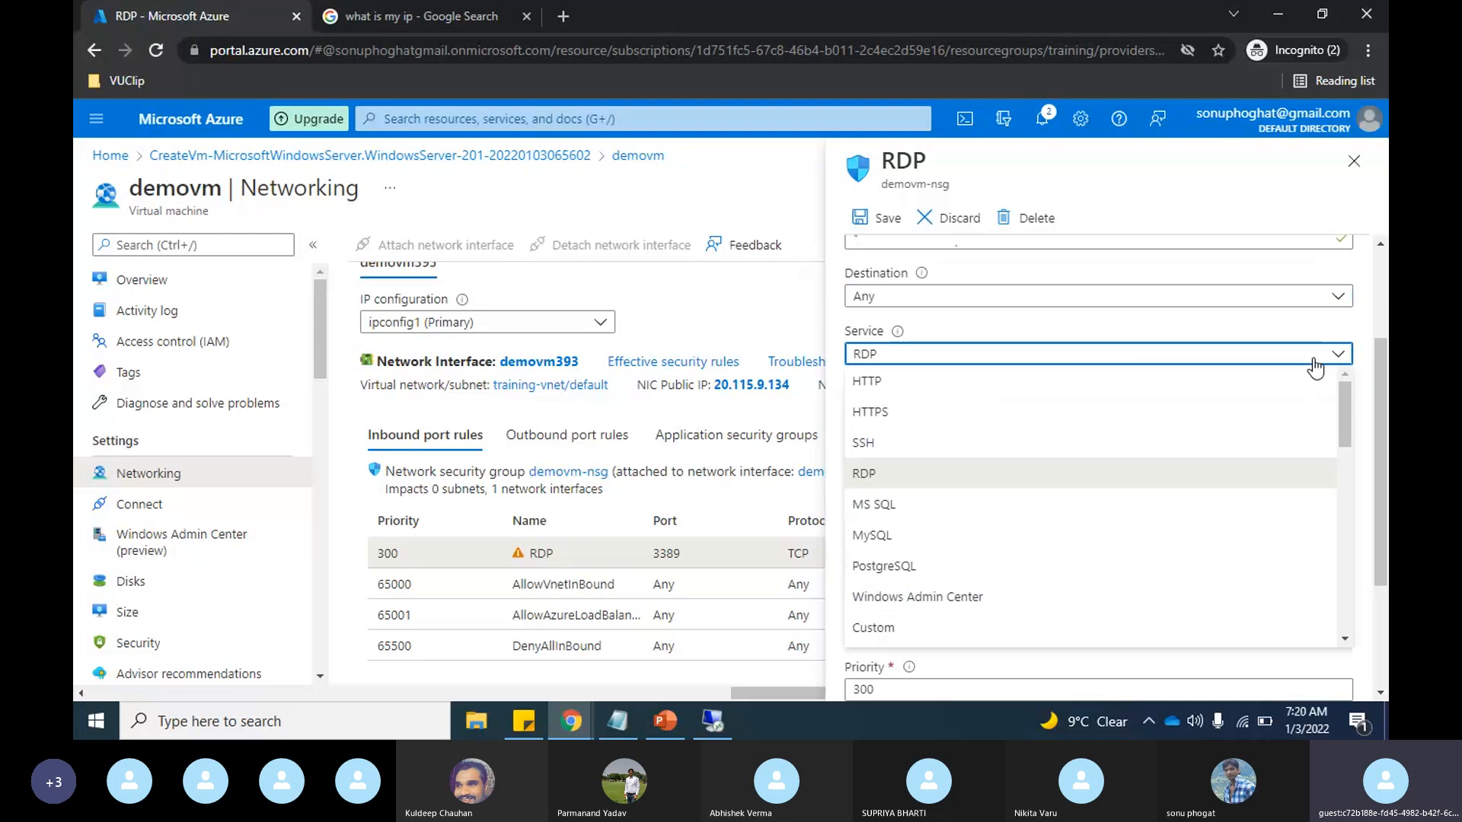
click(879, 488)
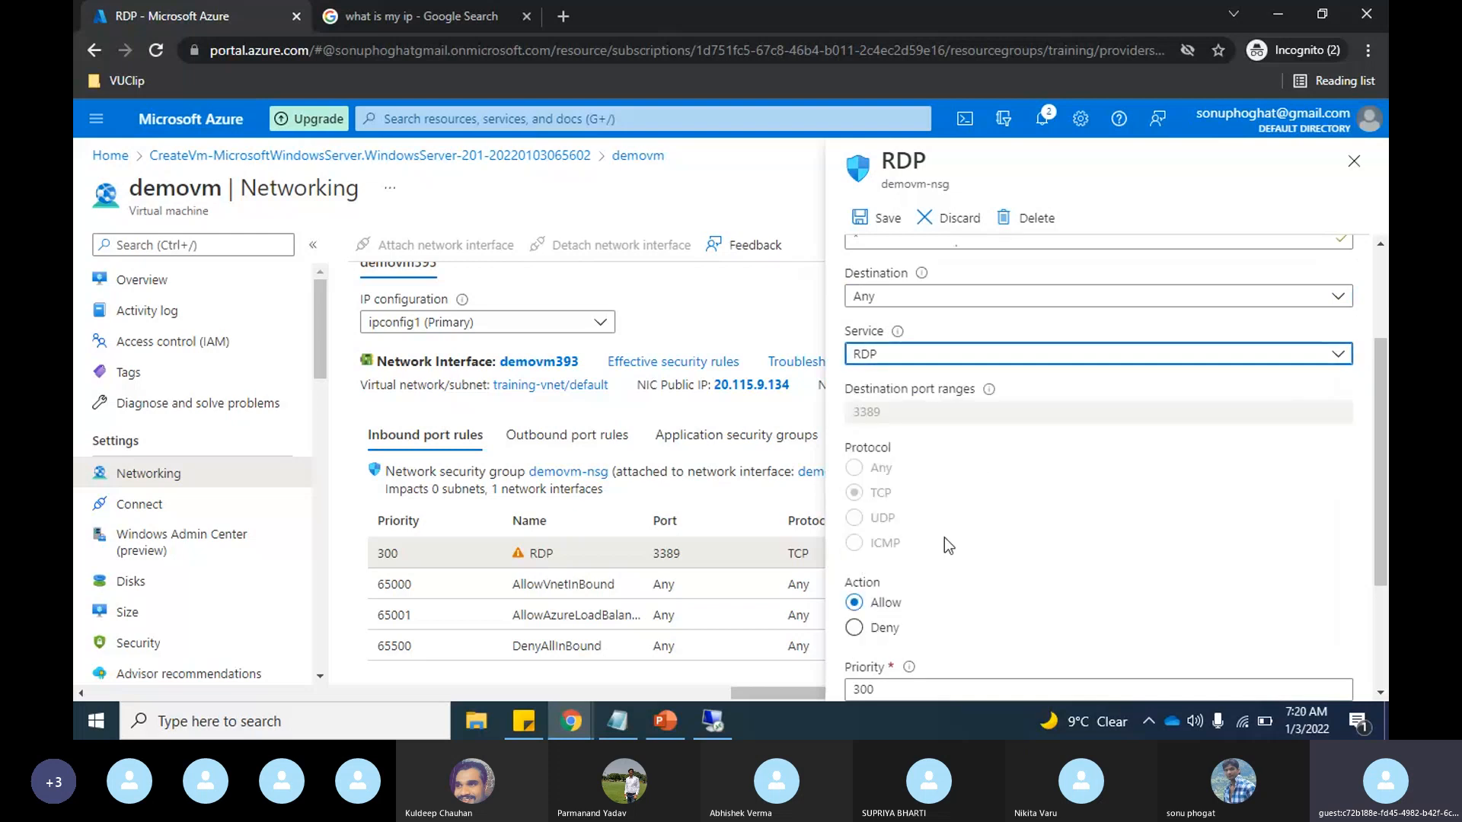
click(1094, 358)
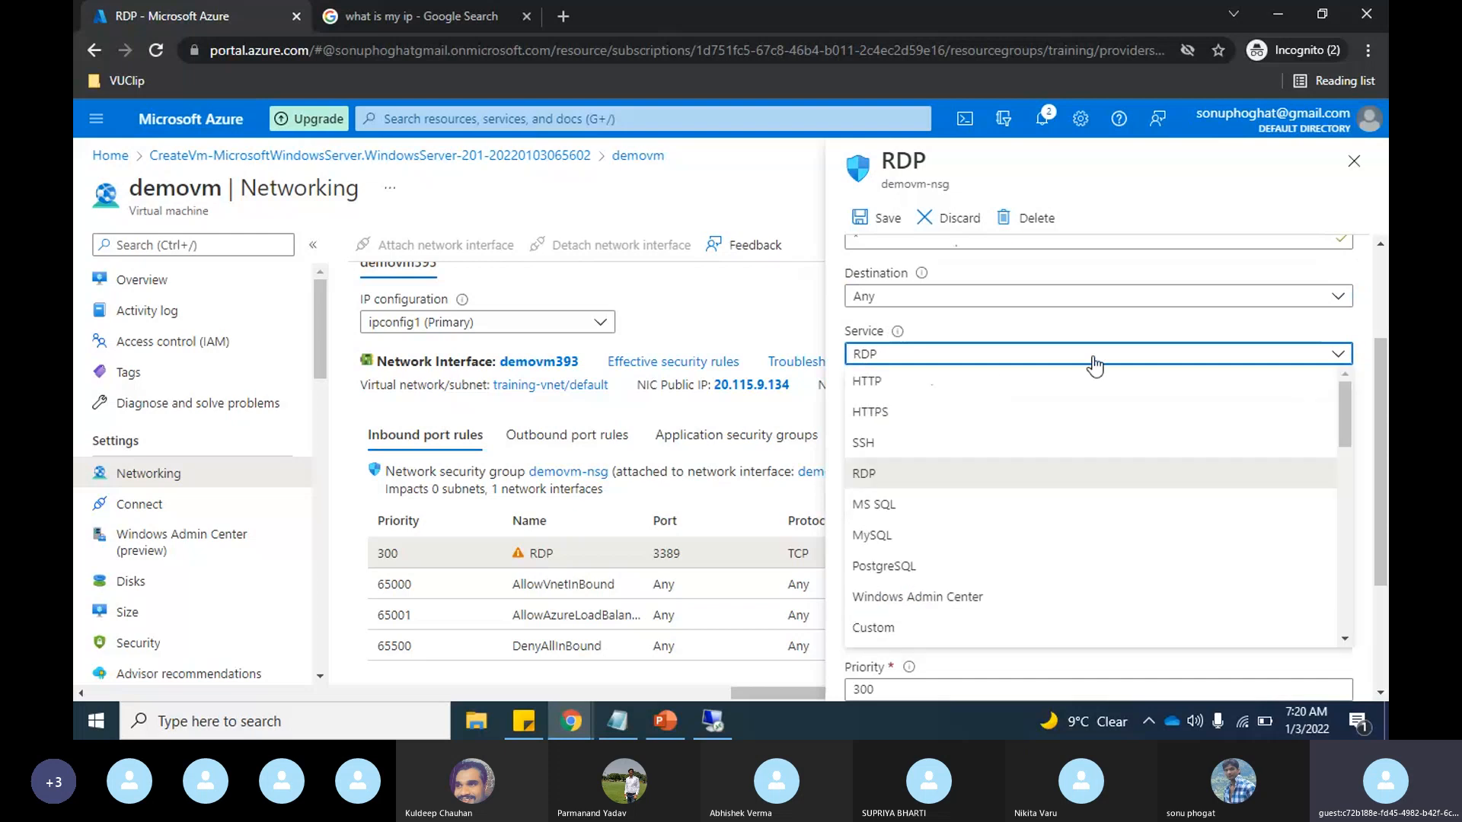
scroll(1001, 430, down, 1)
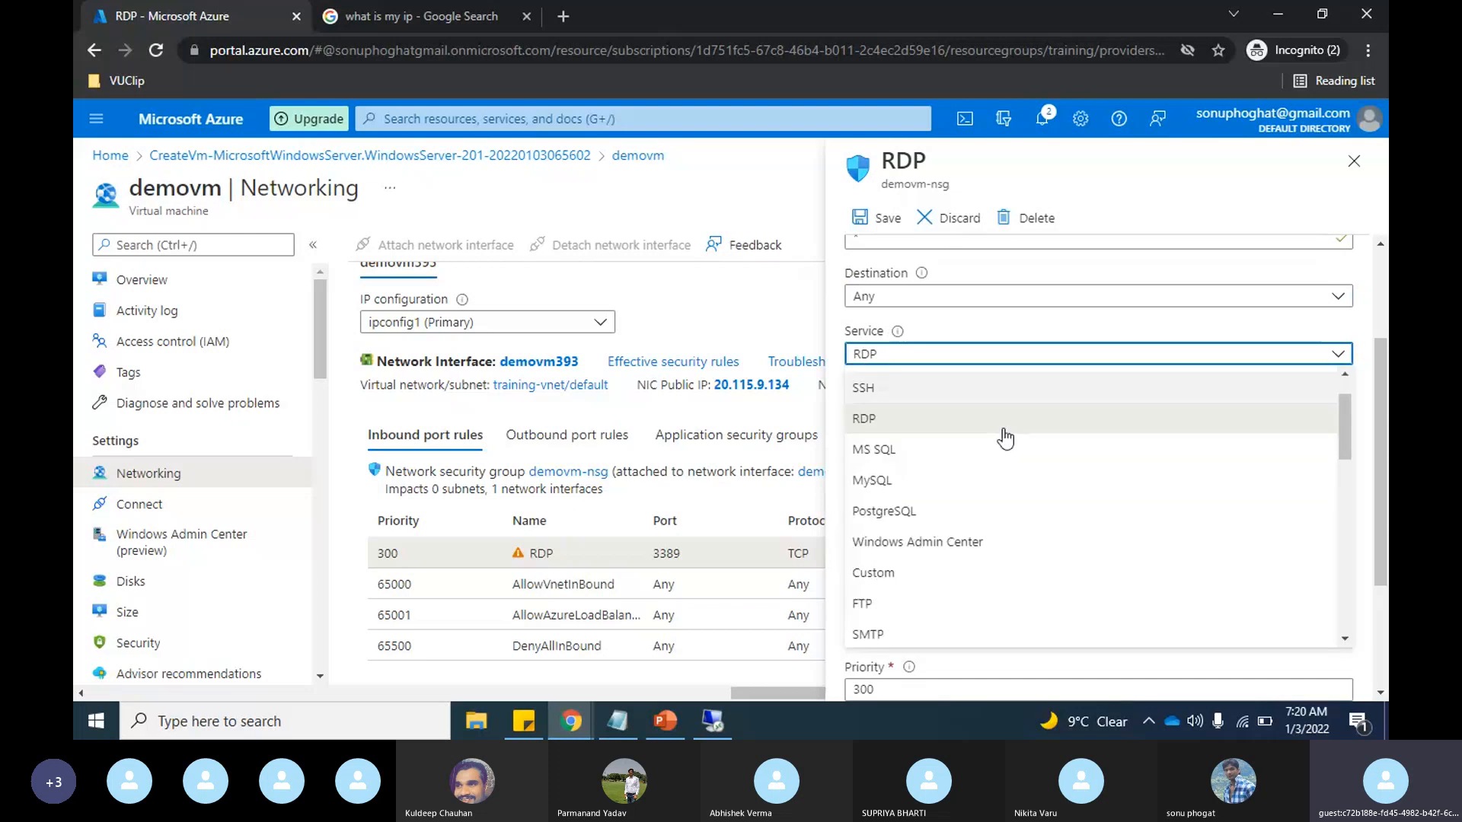
click(899, 568)
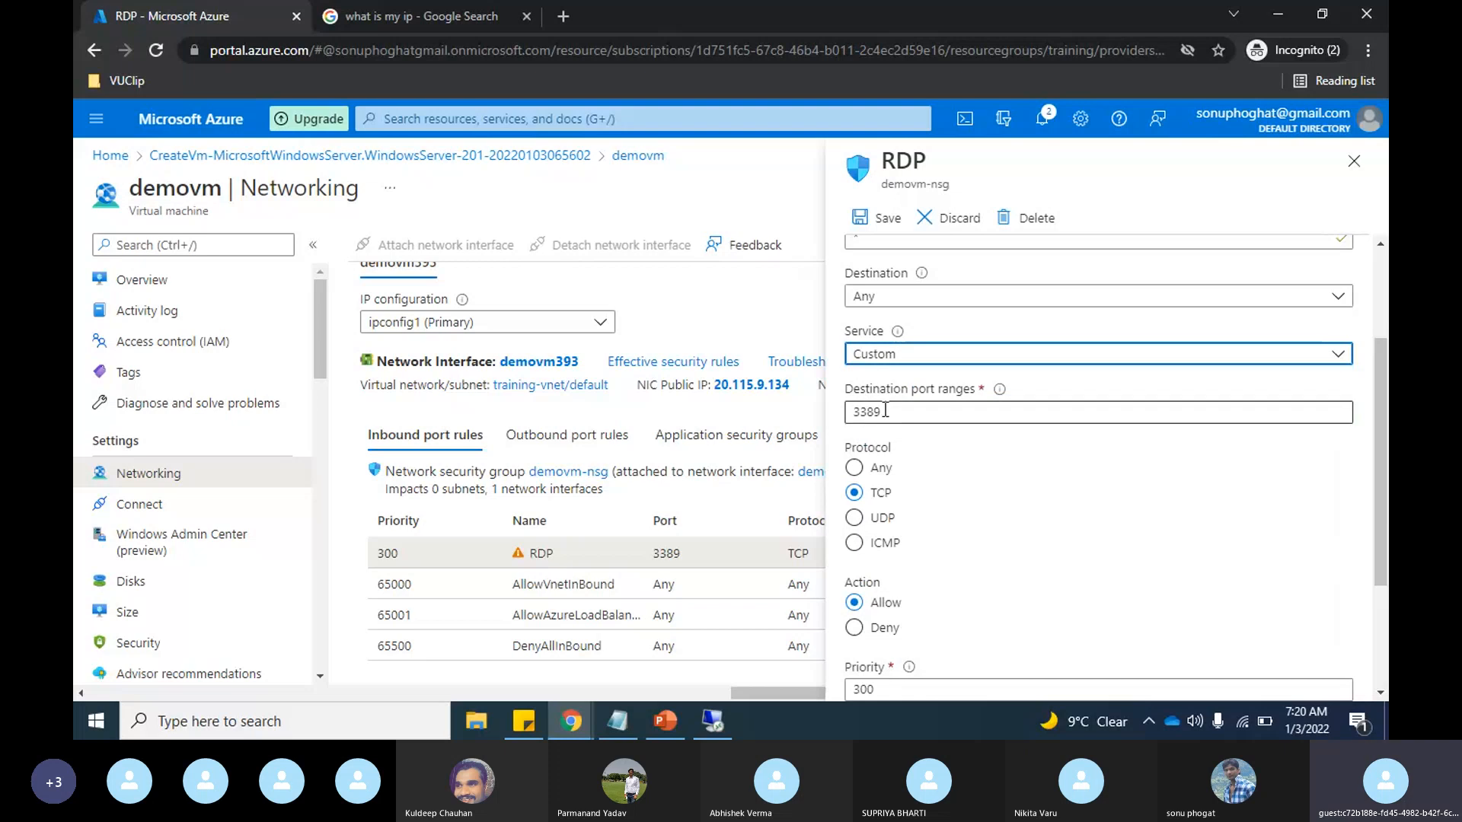
Step: Keep the TCP protocol, Allow action and priority 300, and save the RDP rule
scroll(968, 483, down, 3)
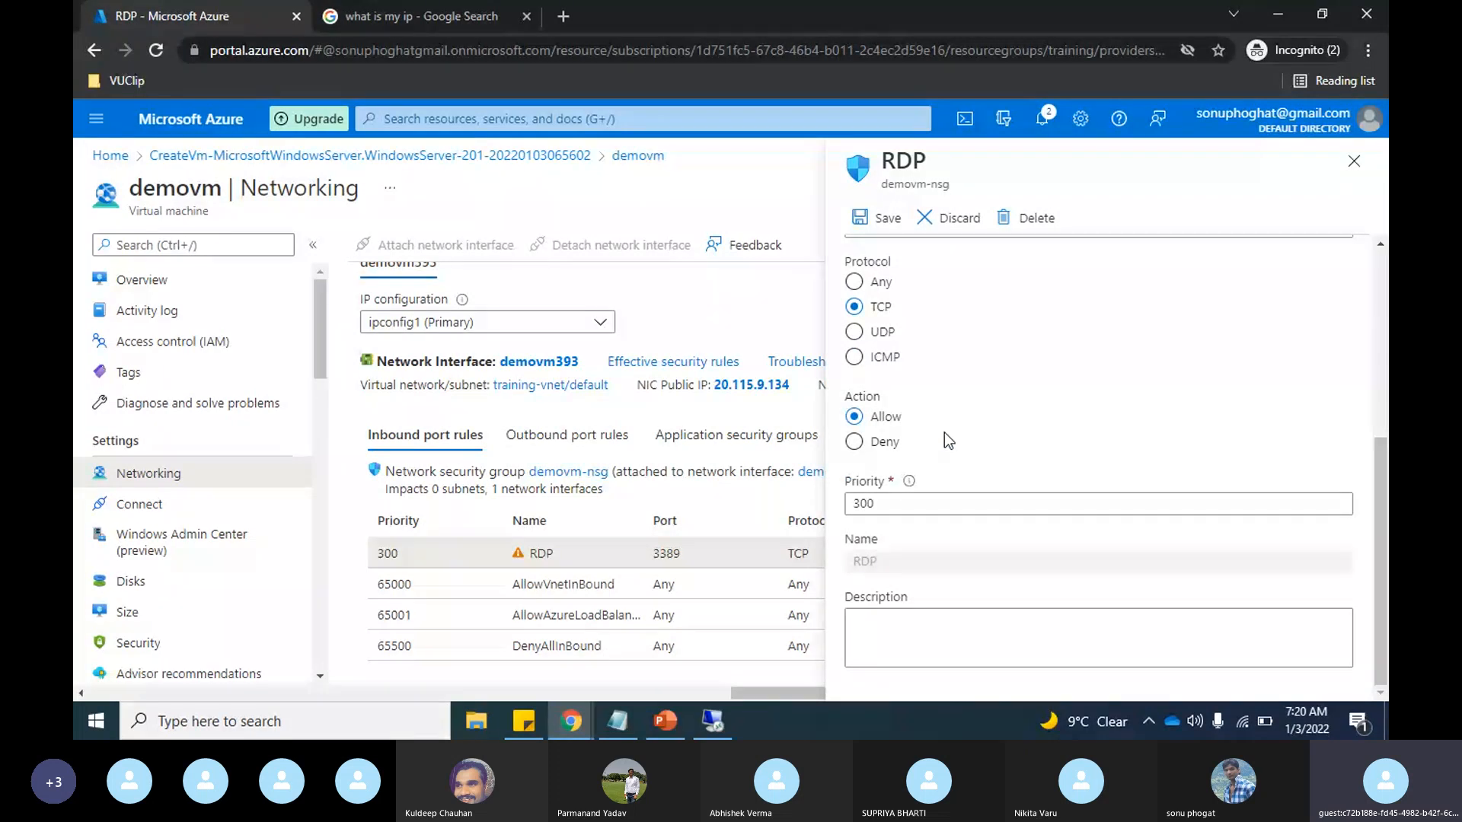
click(887, 505)
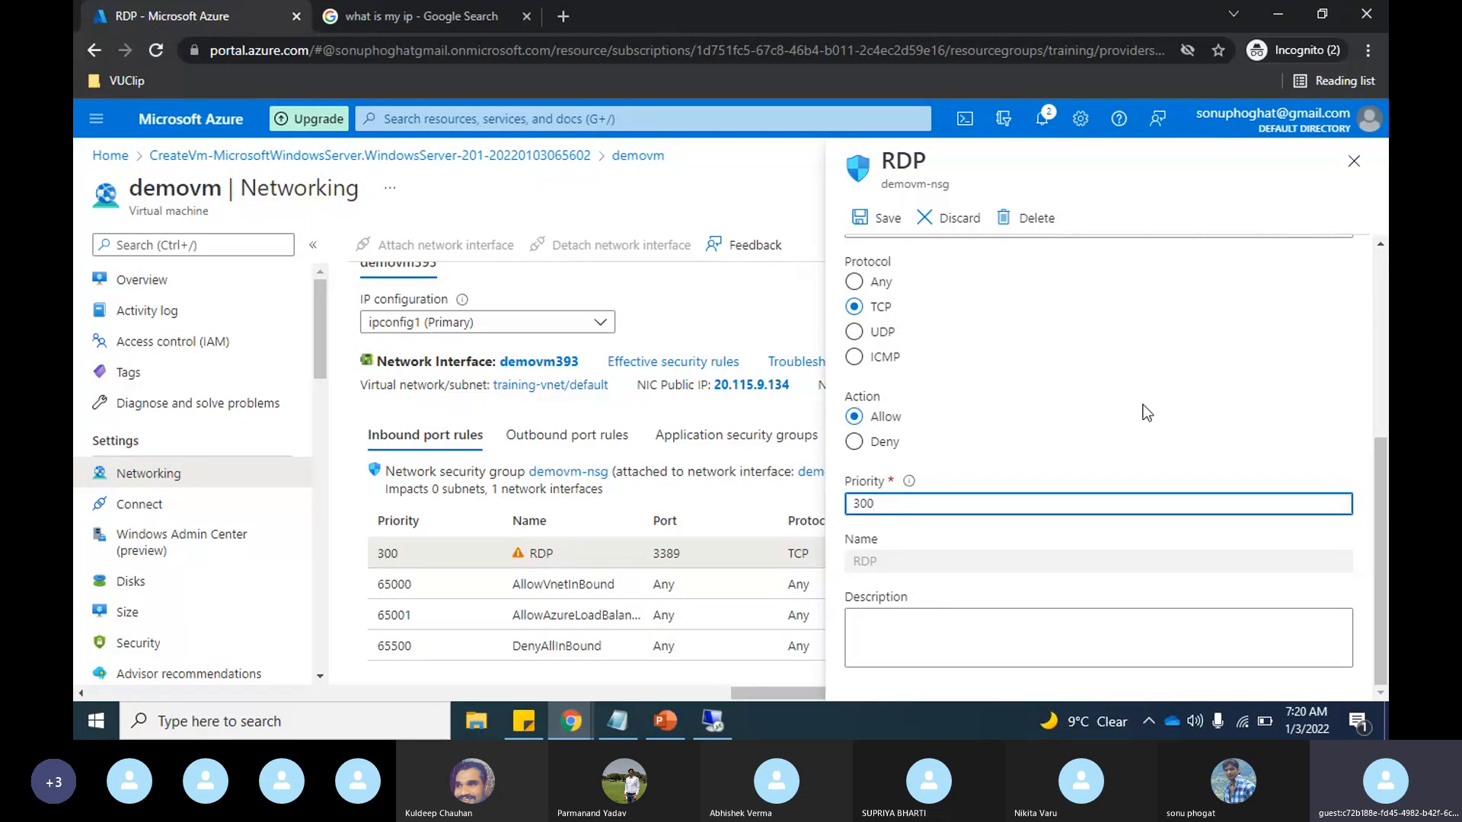
scroll(1144, 404, up, 6)
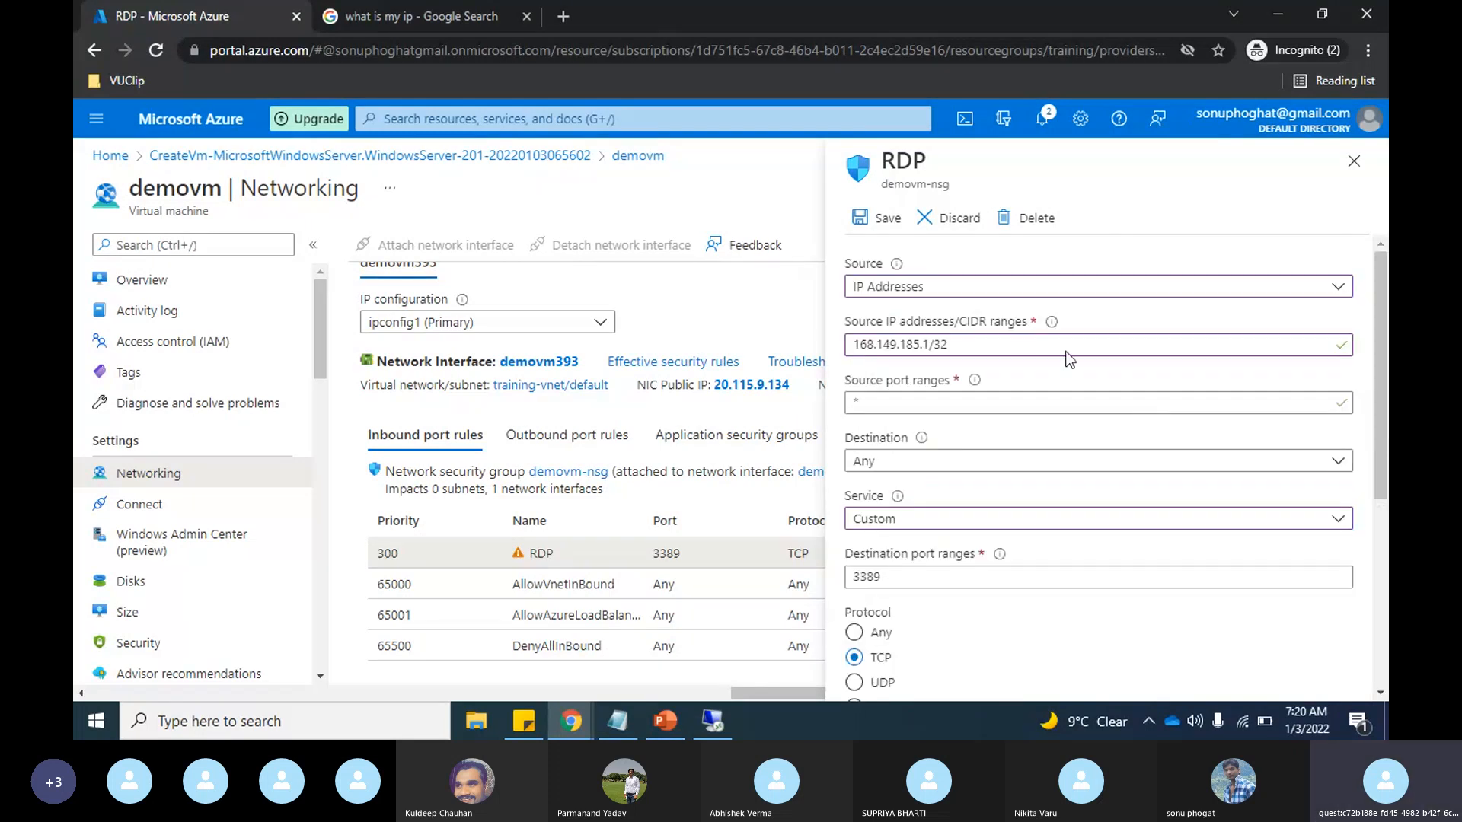
click(876, 218)
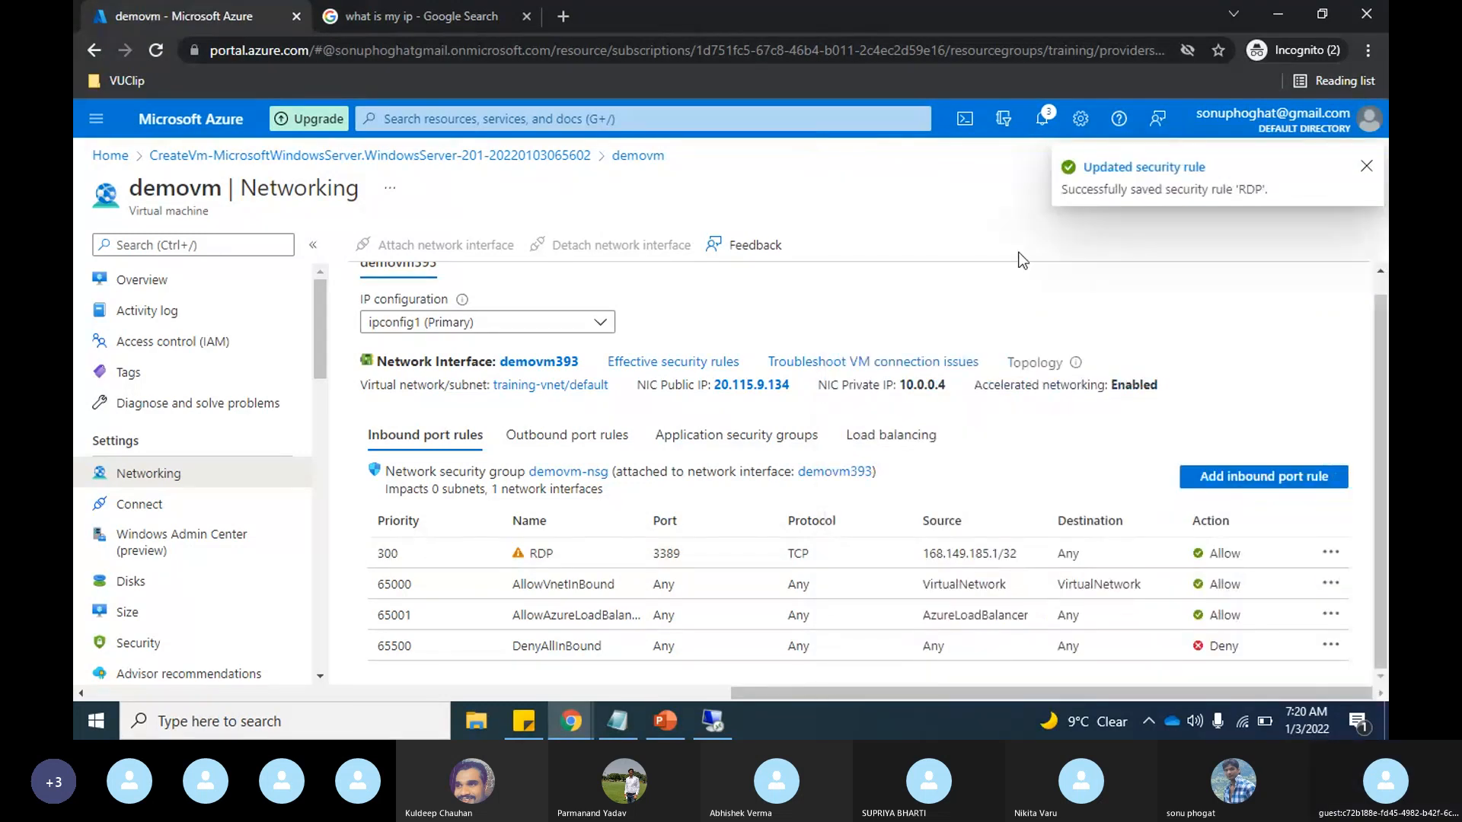
Step: Look at the network diagram in PowerPoint and check the IIS role installation progress in demovm's remote desktop session
mouse_move(1077, 364)
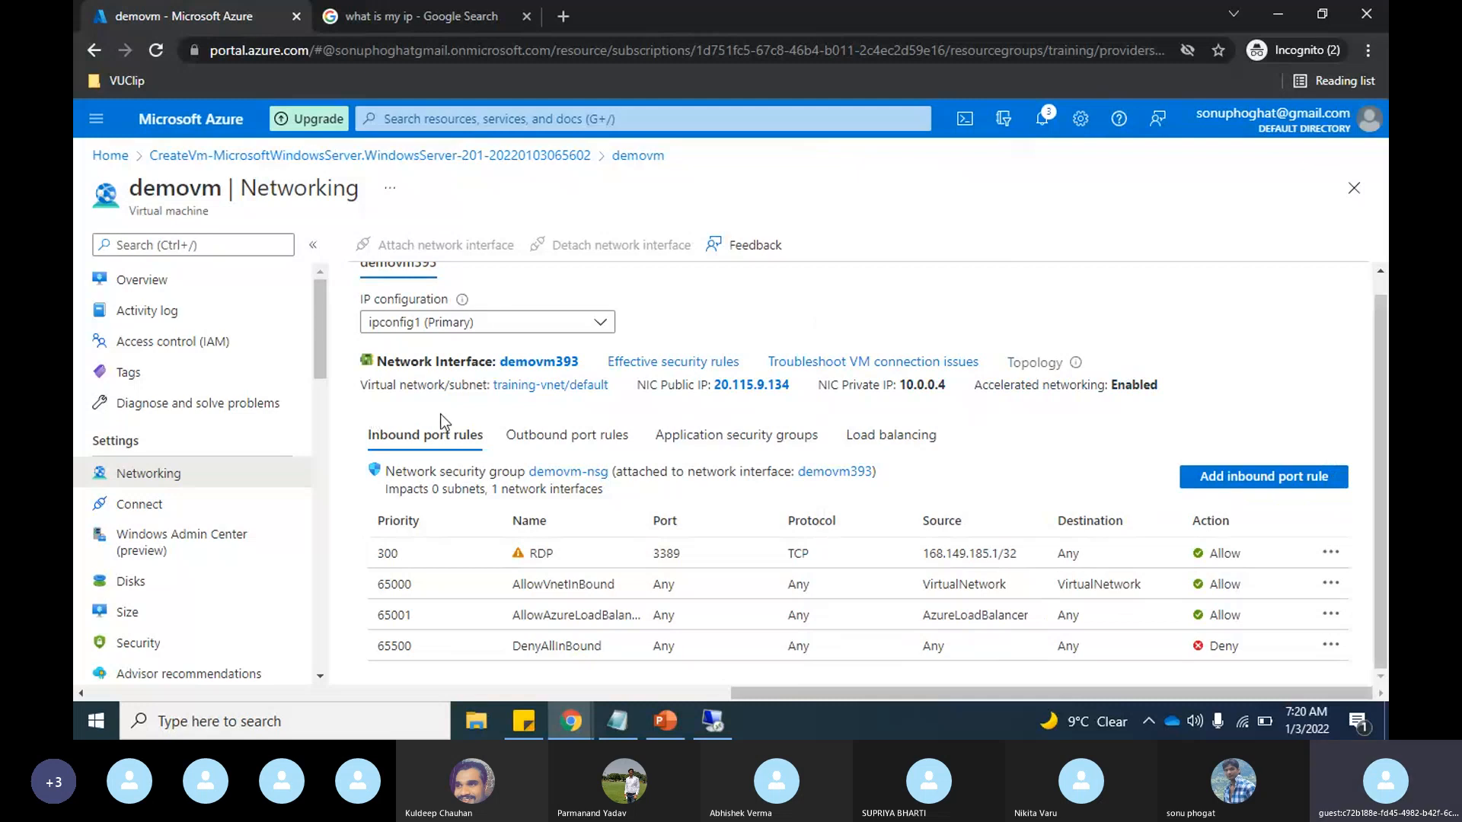
click(664, 722)
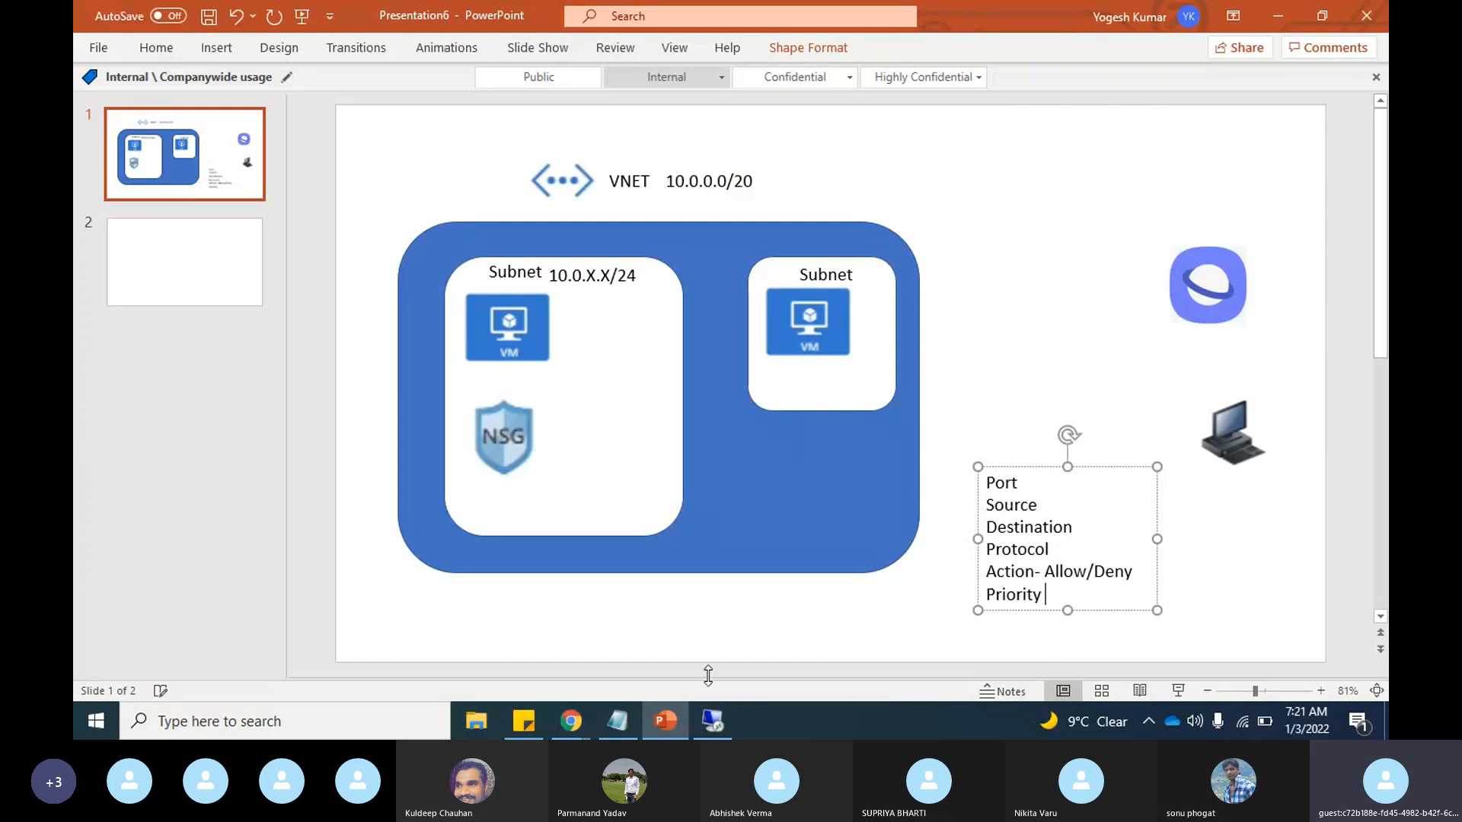
click(713, 724)
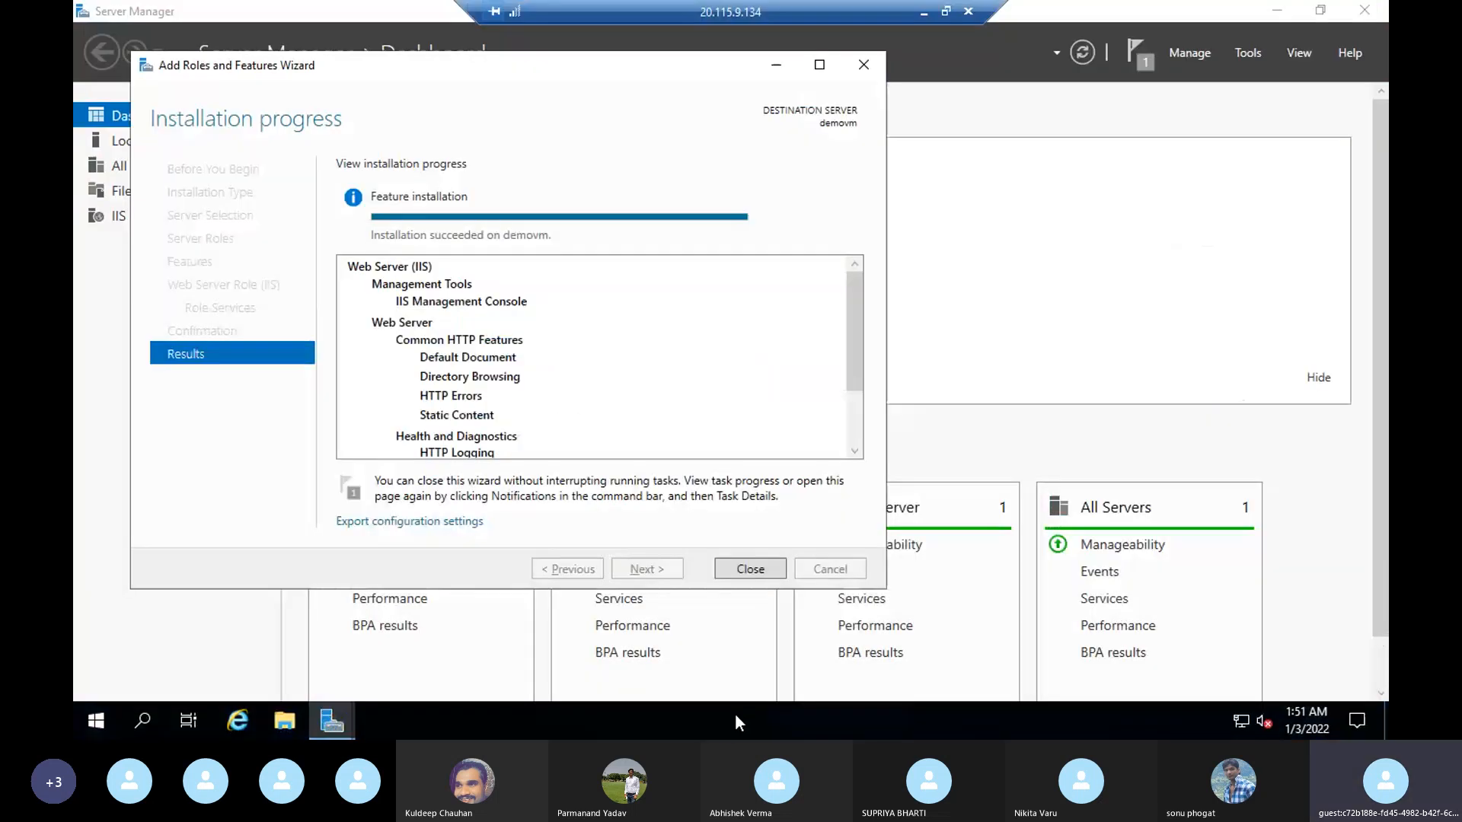
click(923, 12)
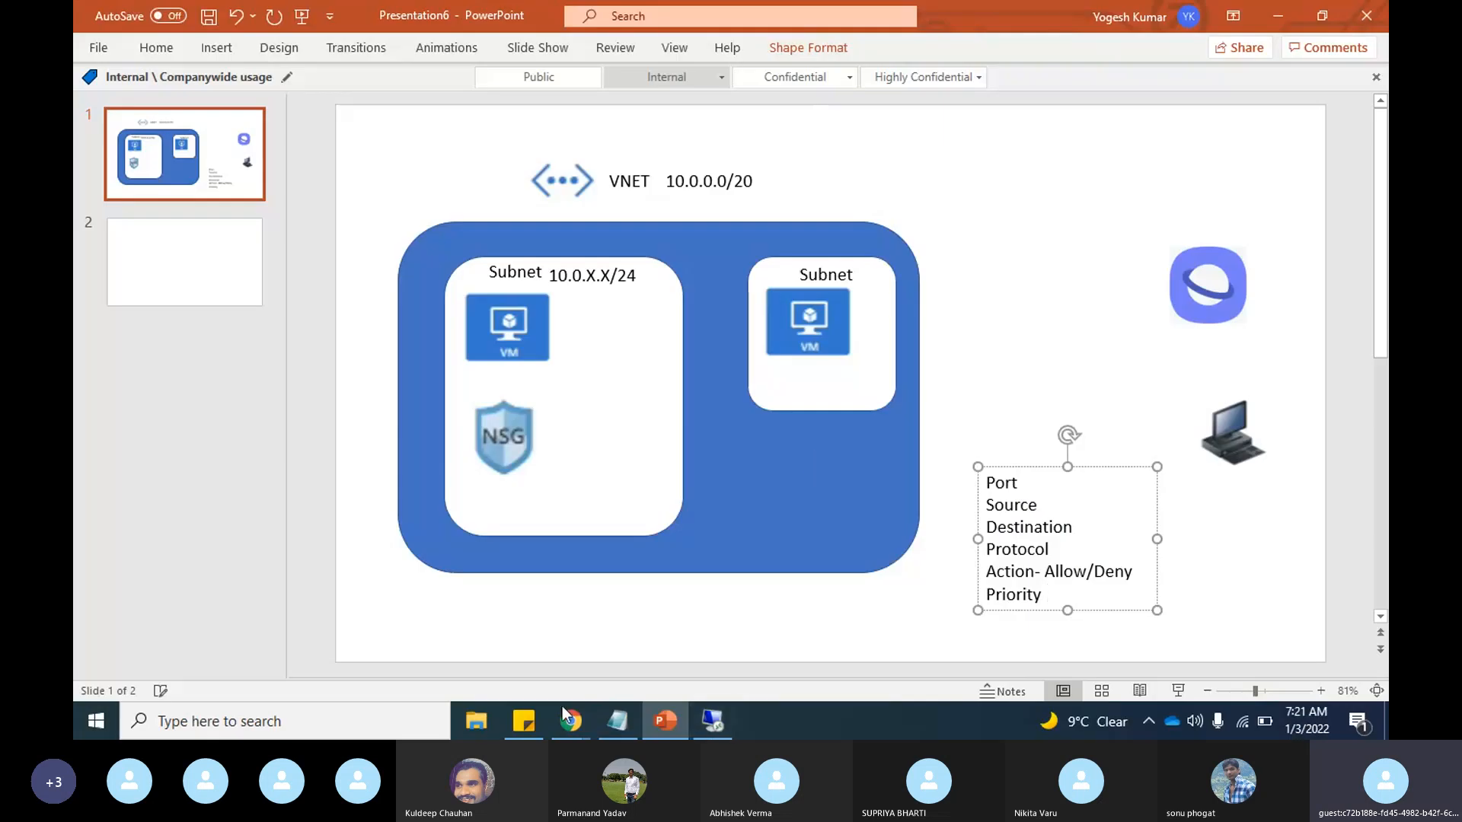
Step: Switch to the Azure portal, review demovm's outbound port rules, and compare them with the network diagram in PowerPoint
mouse_move(562, 706)
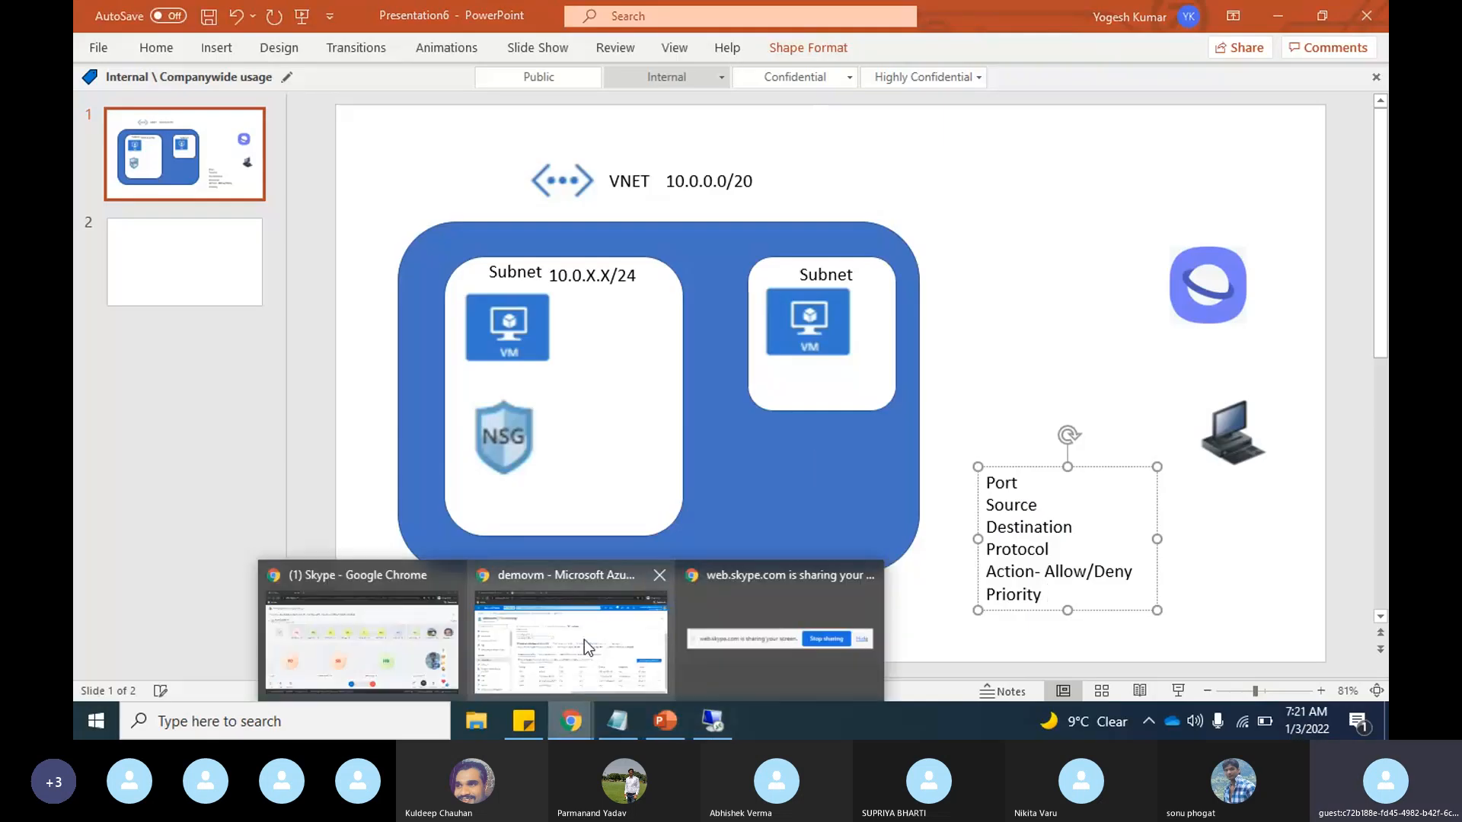
click(583, 640)
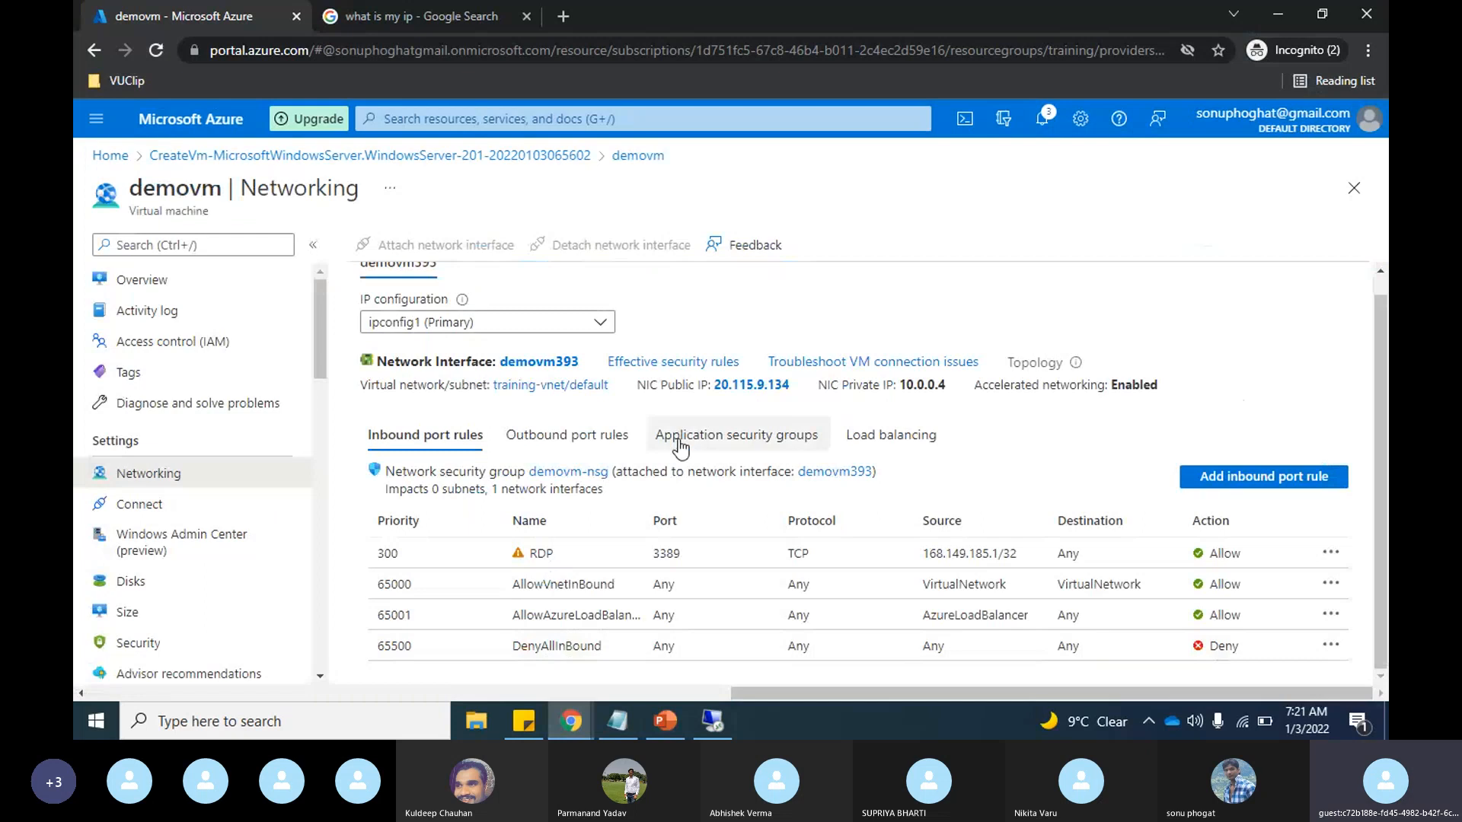
click(586, 440)
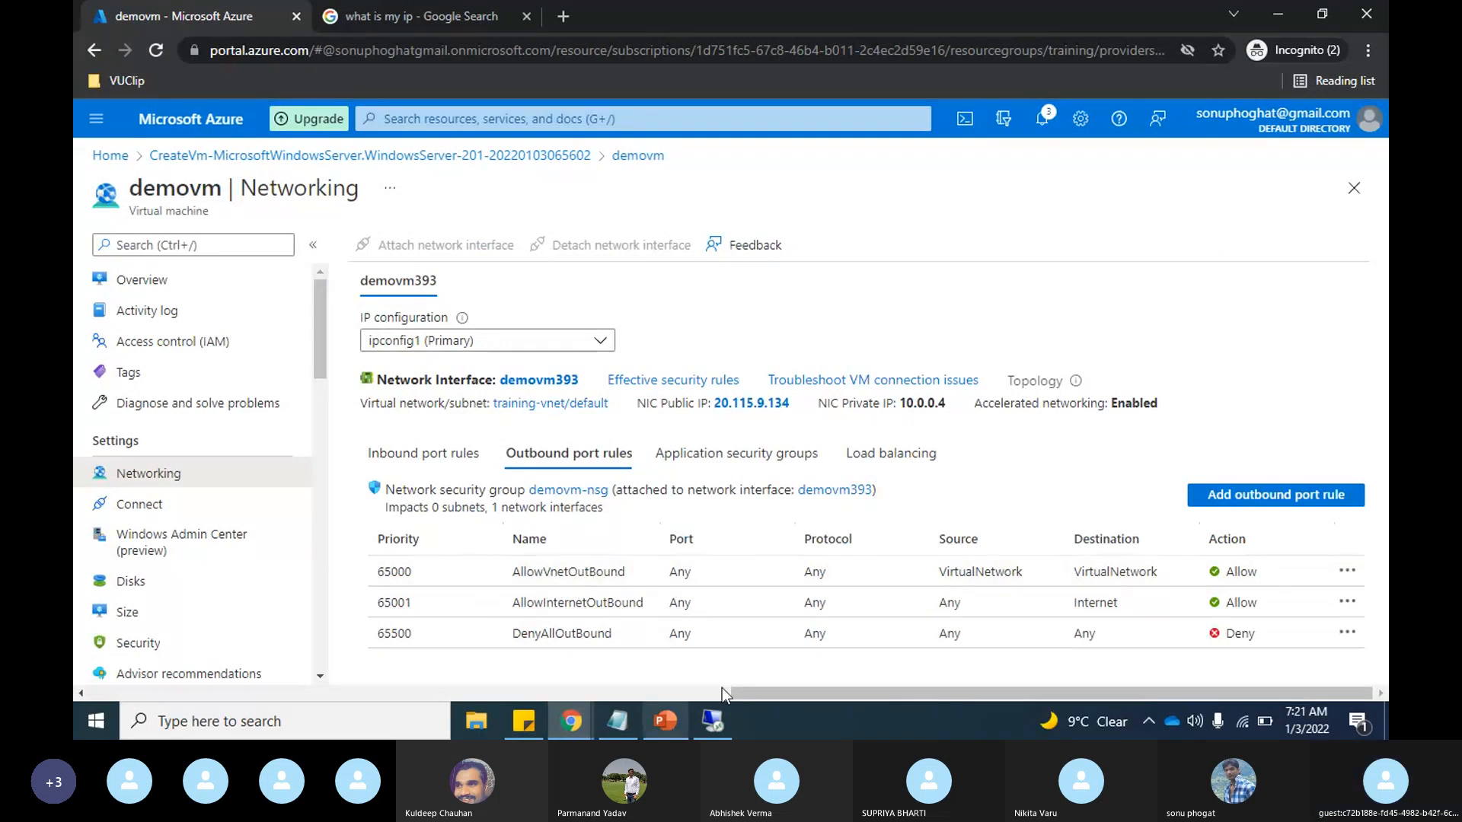
key(alt+Tab)
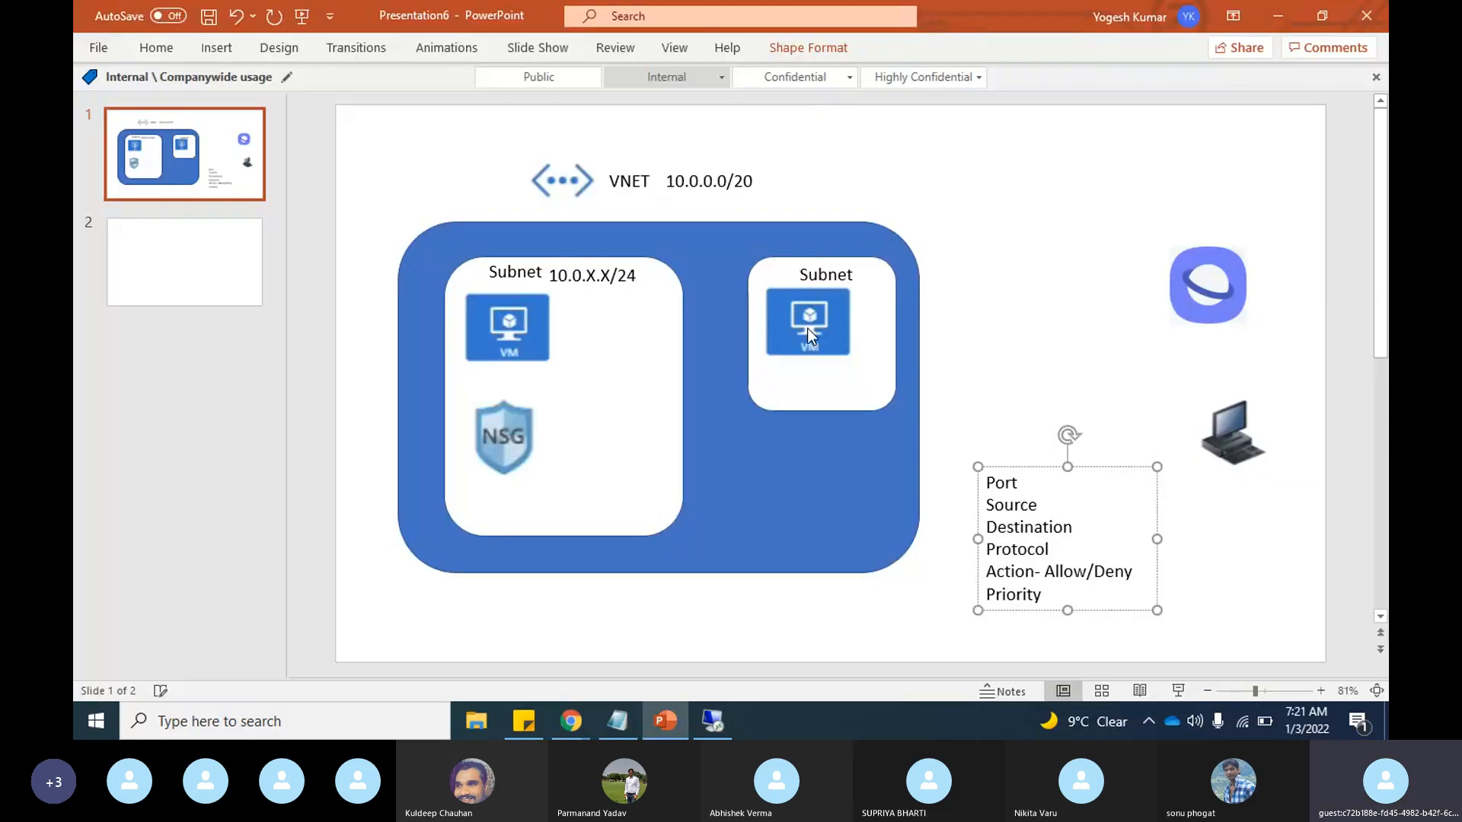
Step: Return to the Azure portal and examine demovm's inbound port rules and application security groups, ending on the inbound rules
key(alt+Tab)
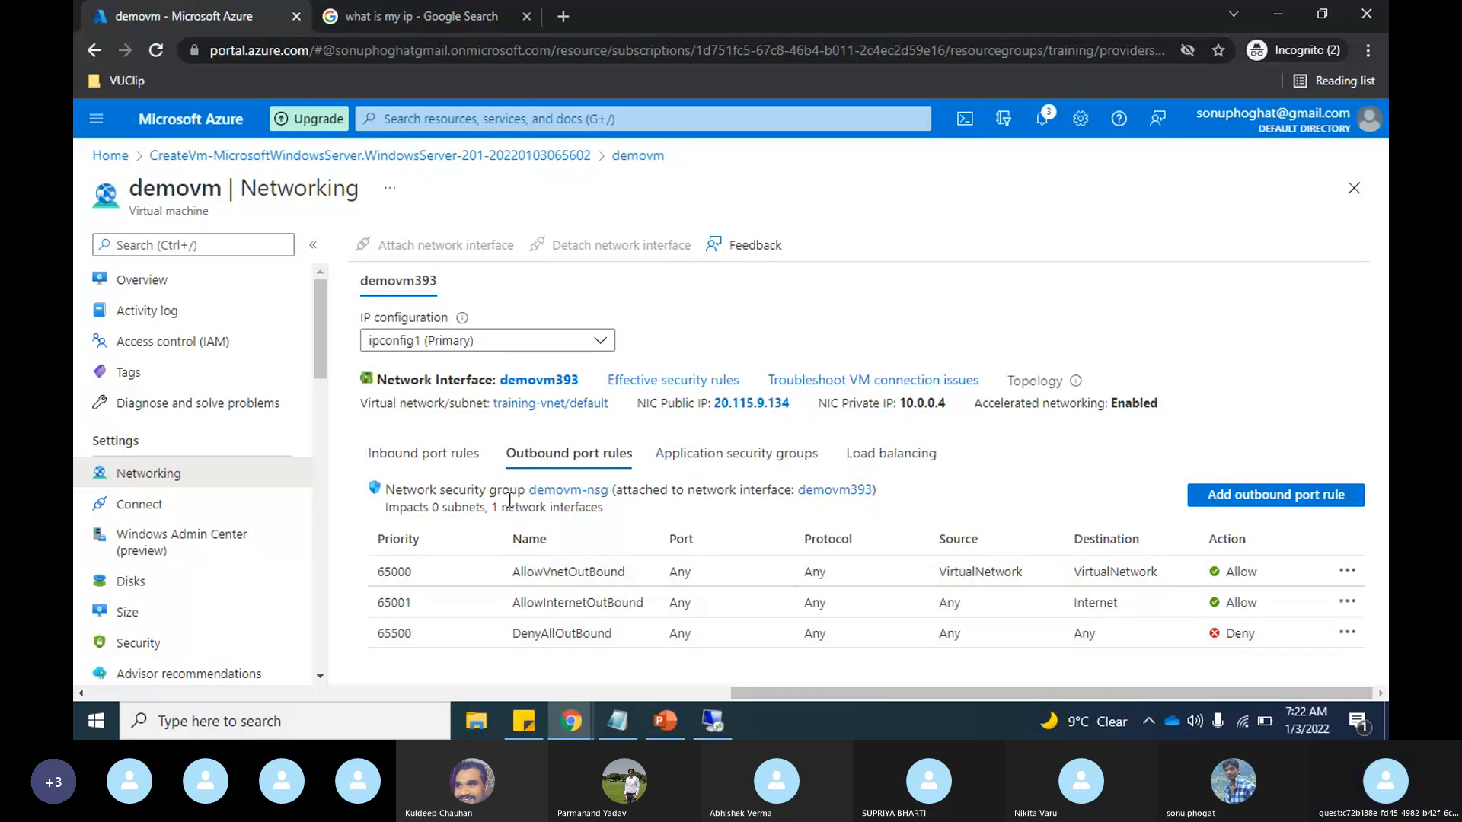
click(433, 457)
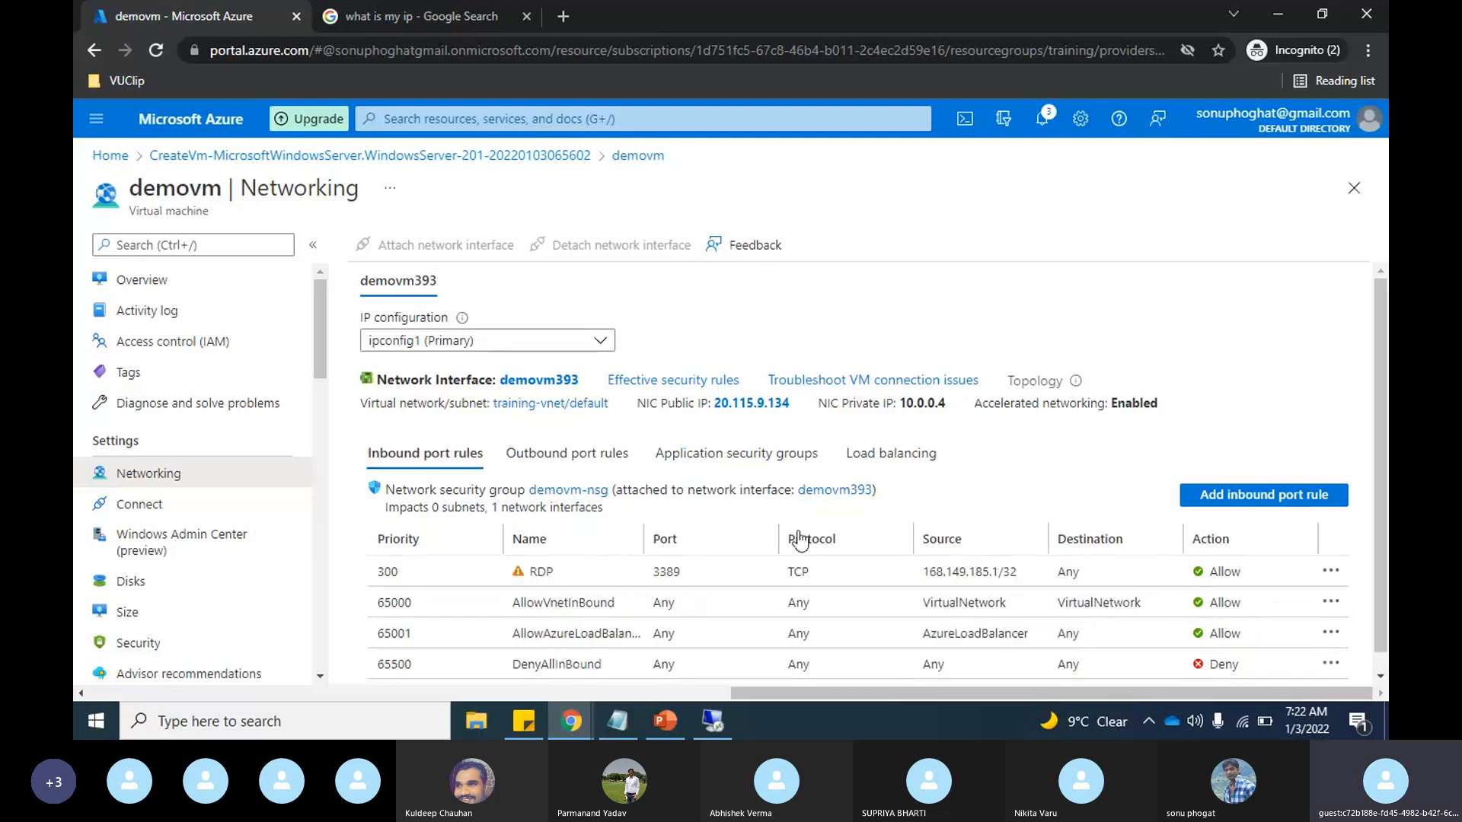
scroll(913, 510, down, 1)
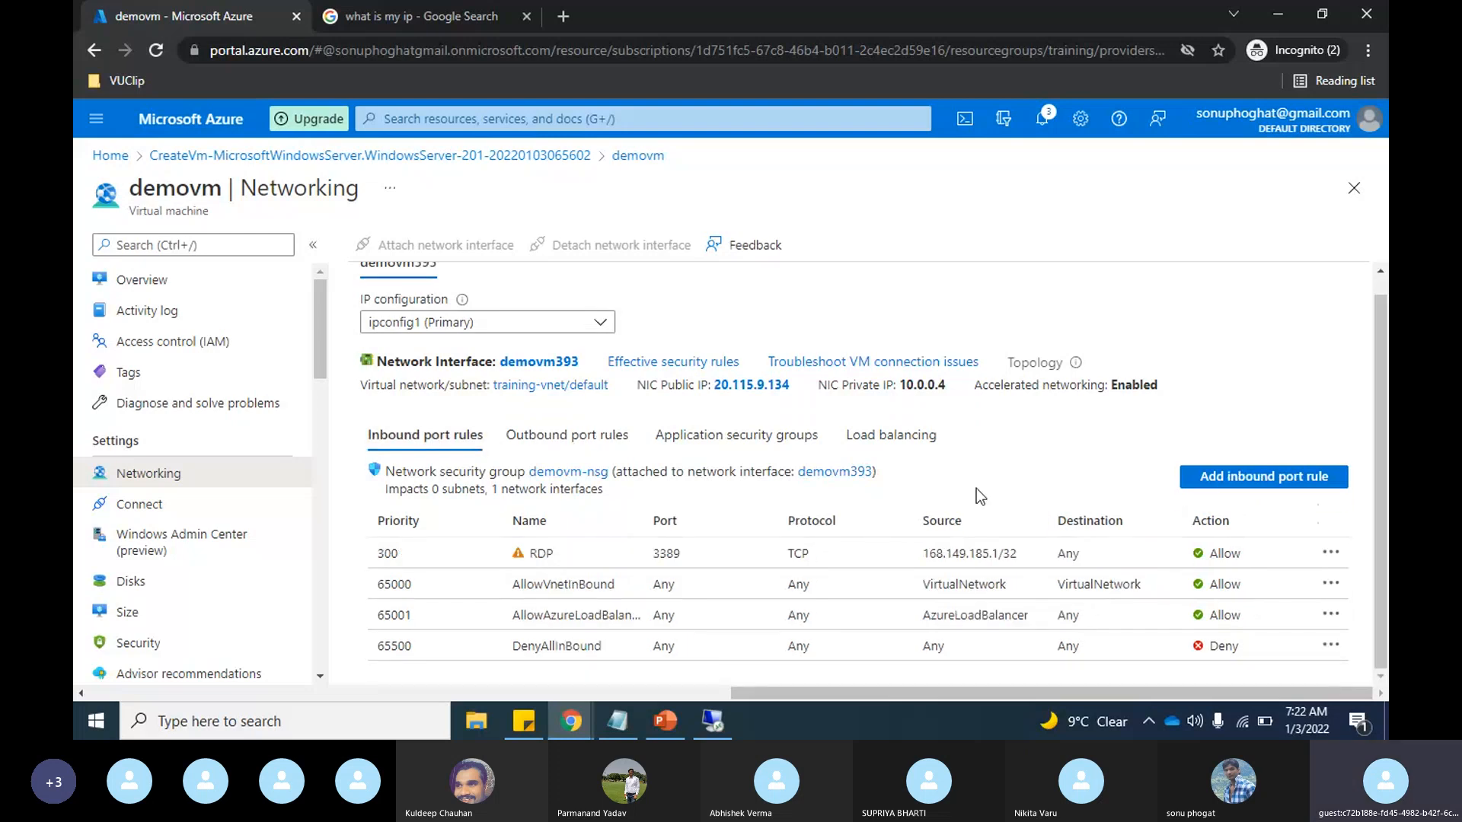
click(764, 442)
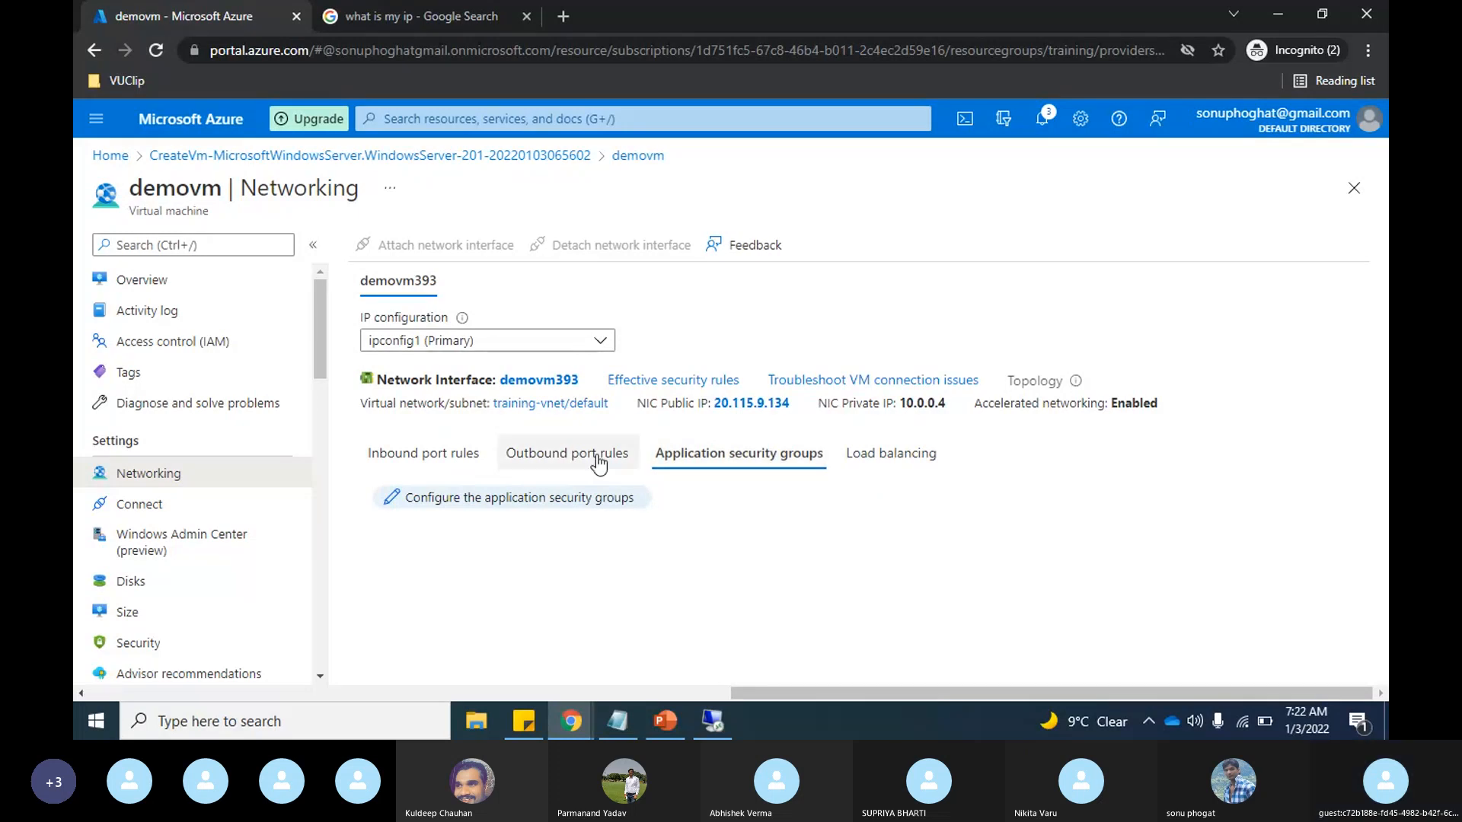
click(434, 462)
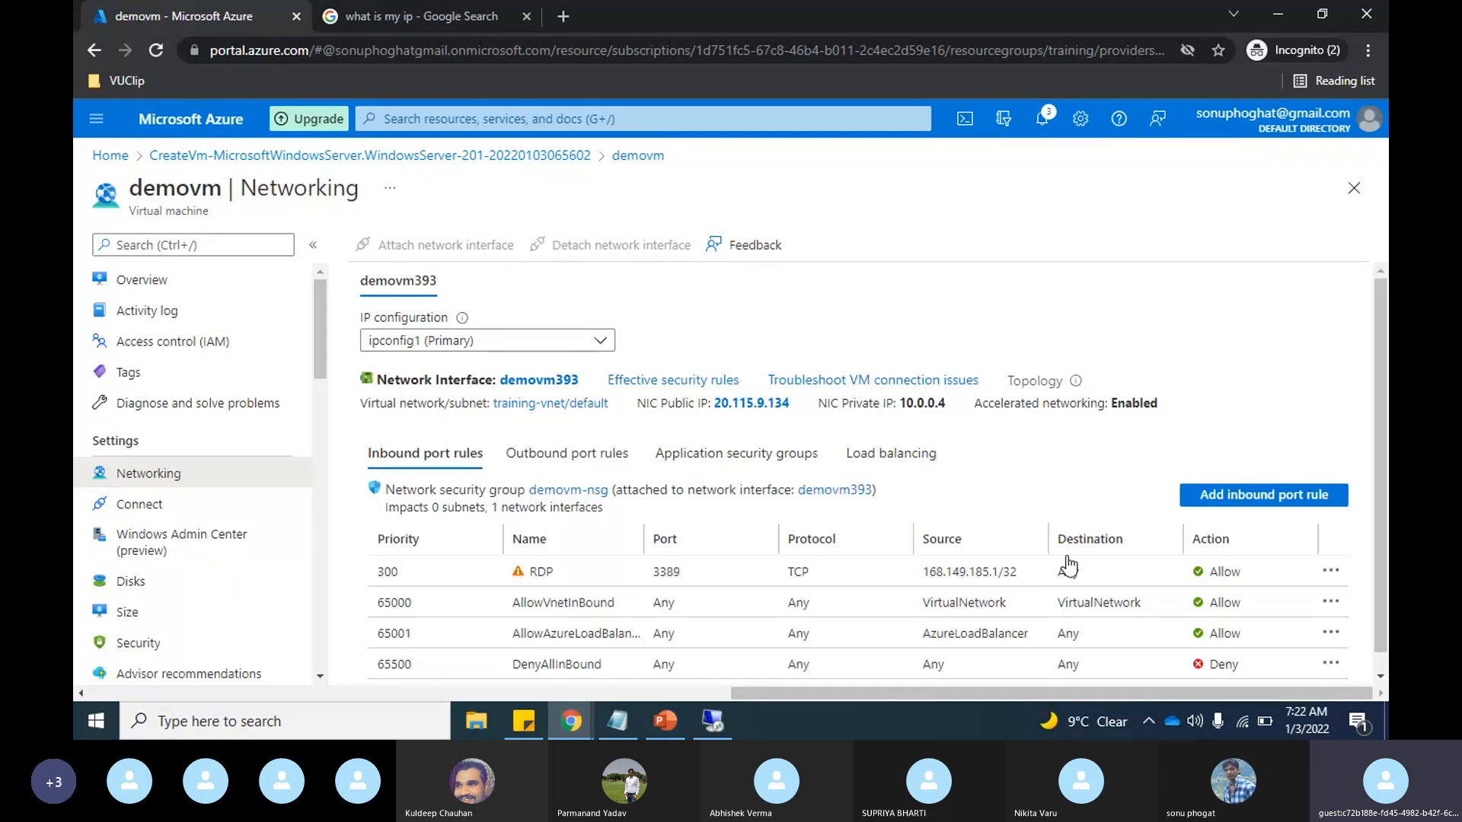
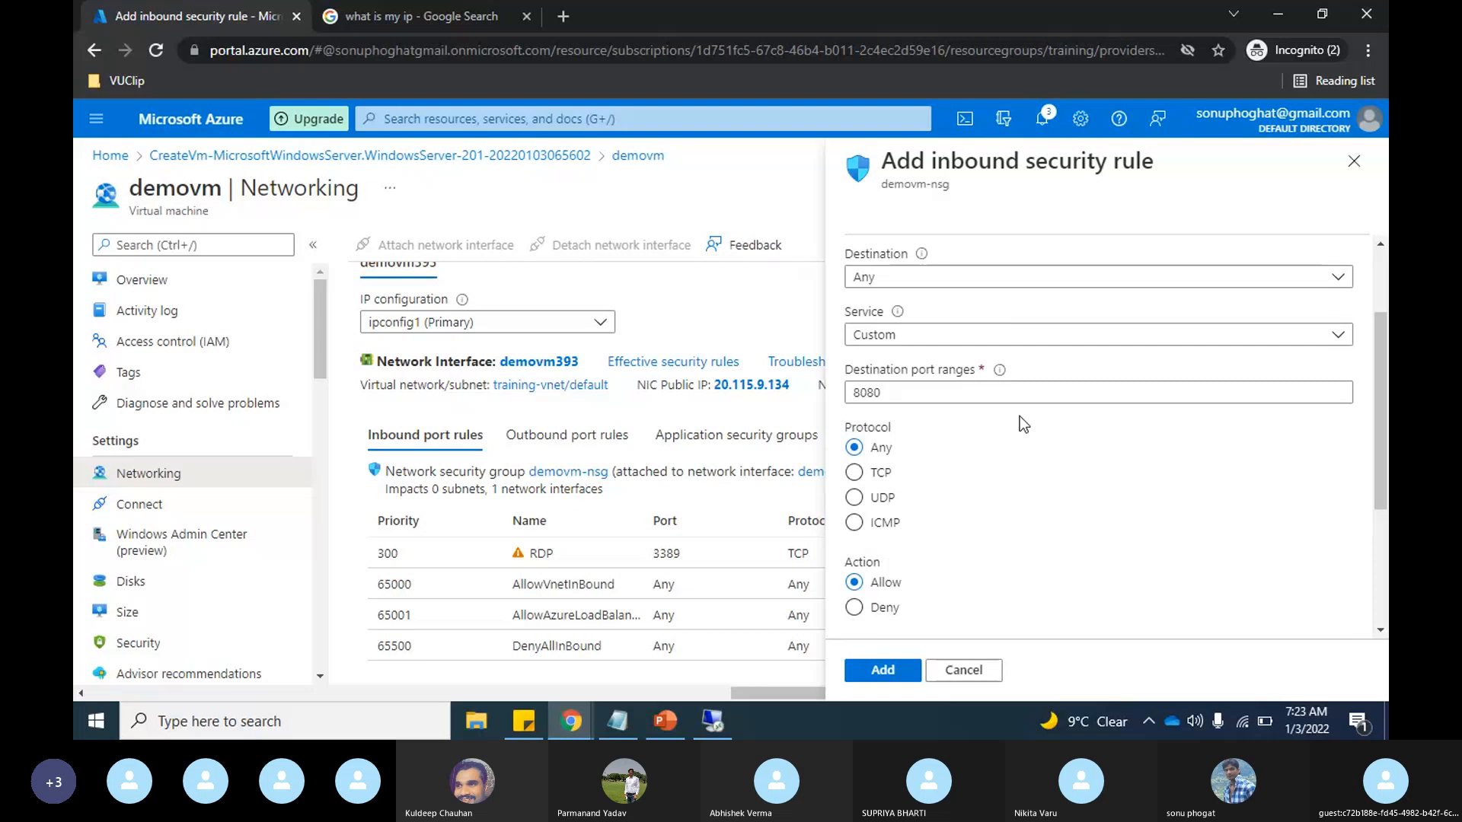
Step: Set the new inbound security rule's destination port range to 10-1000
key(BackSpace)
key(BackSpace)
key(BackSpace)
key(BackSpace)
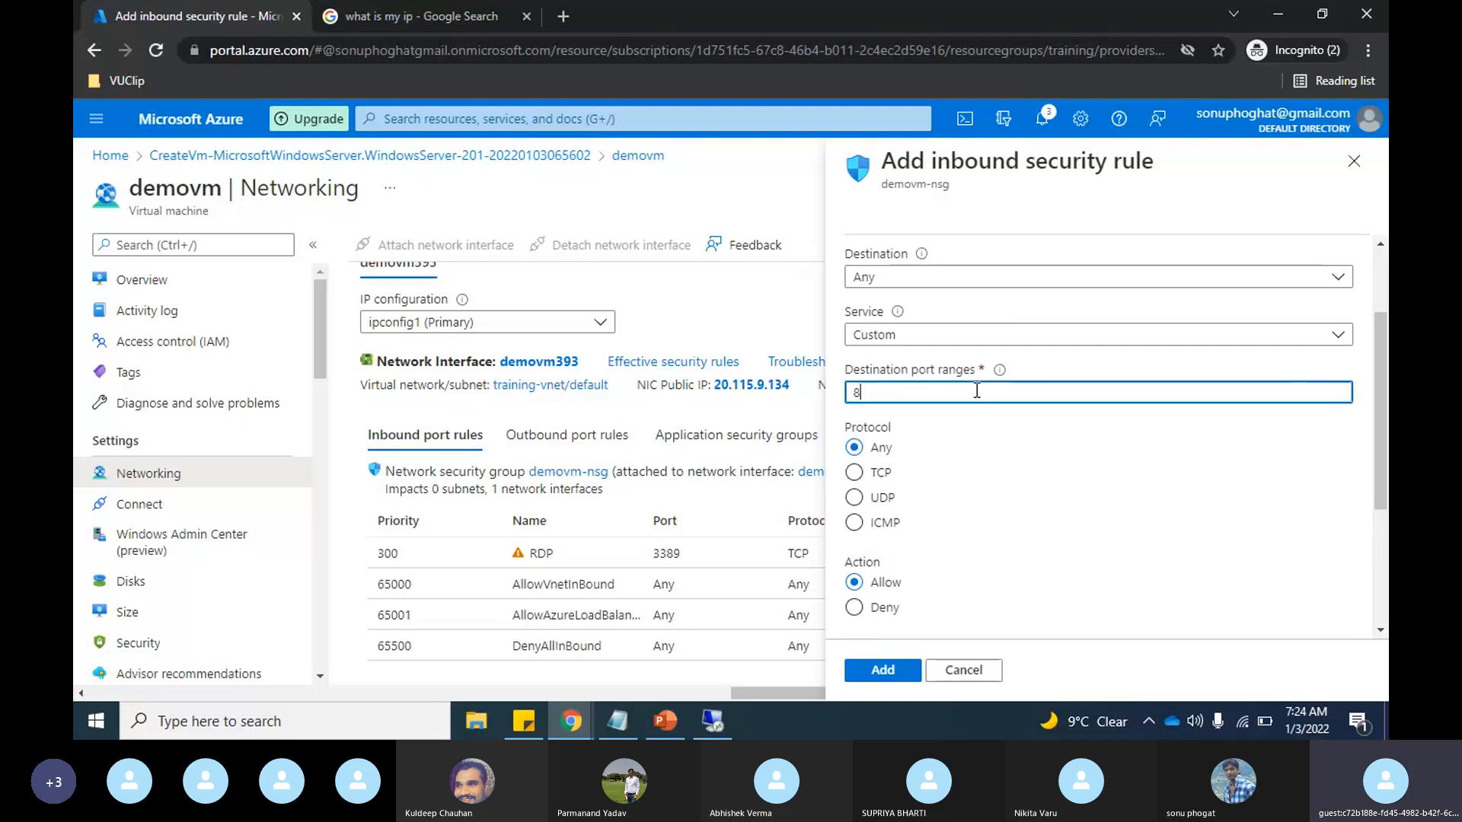
text(1)
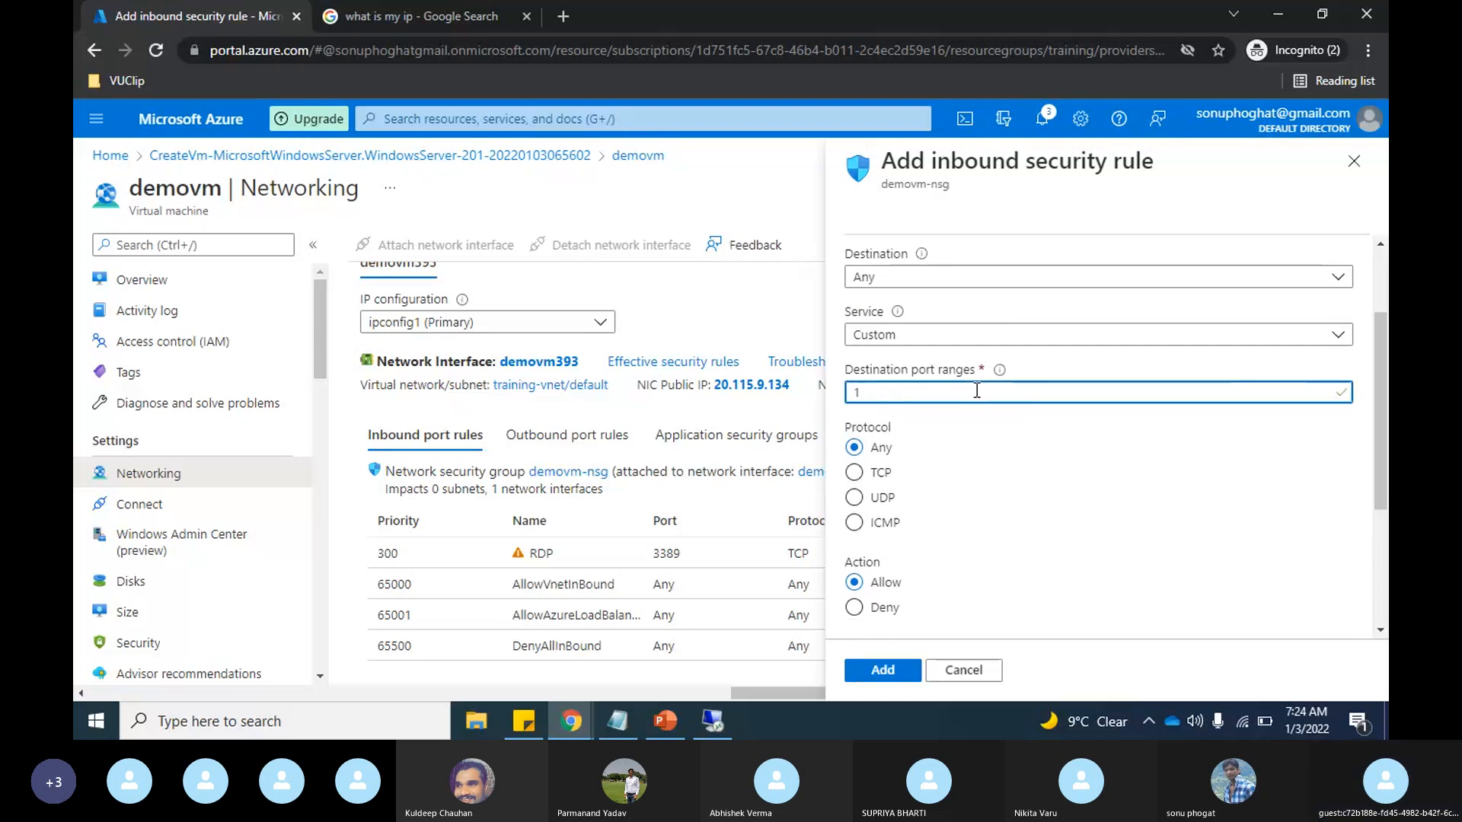
text(0)
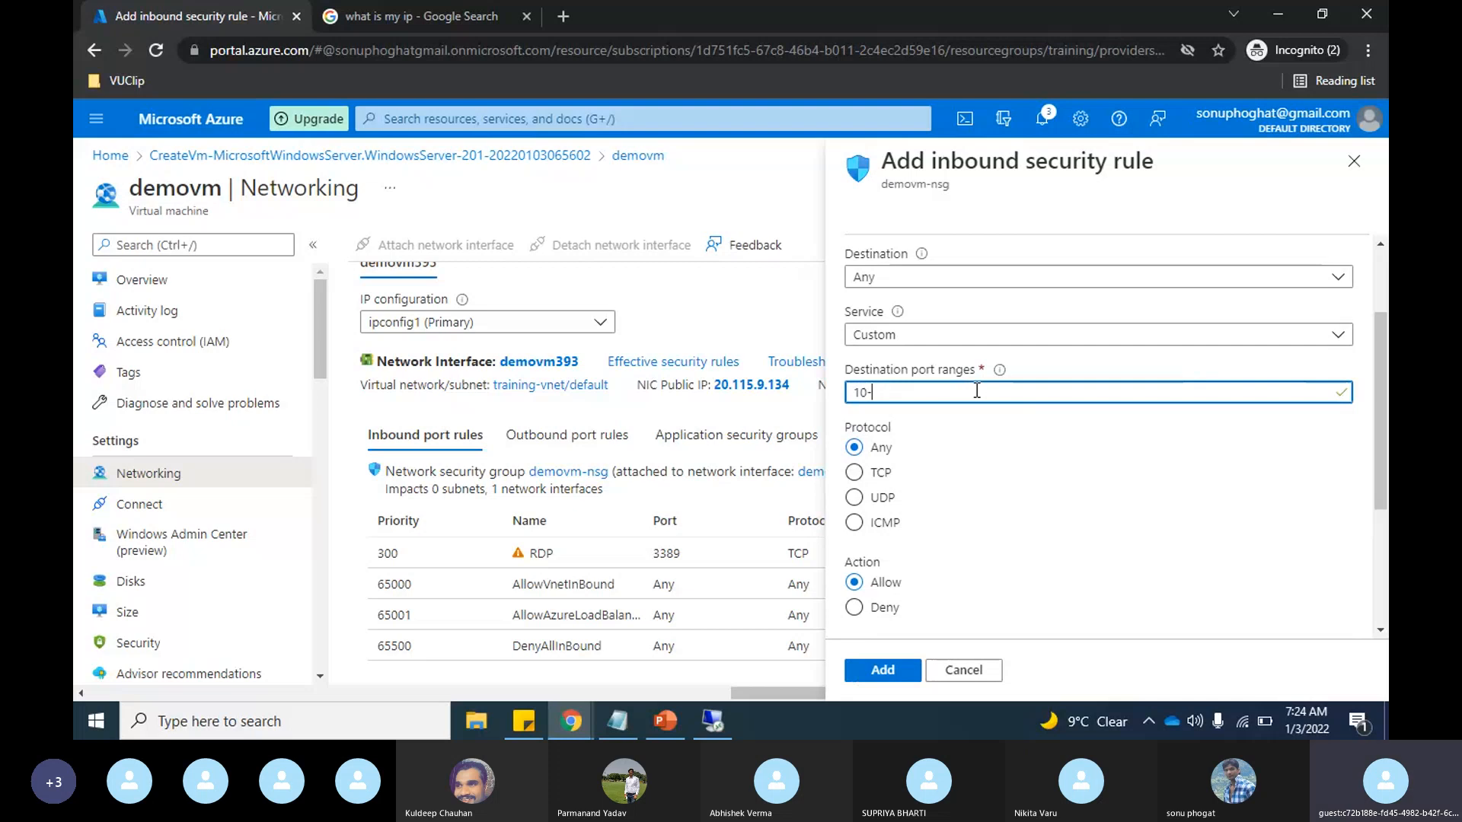
text(-)
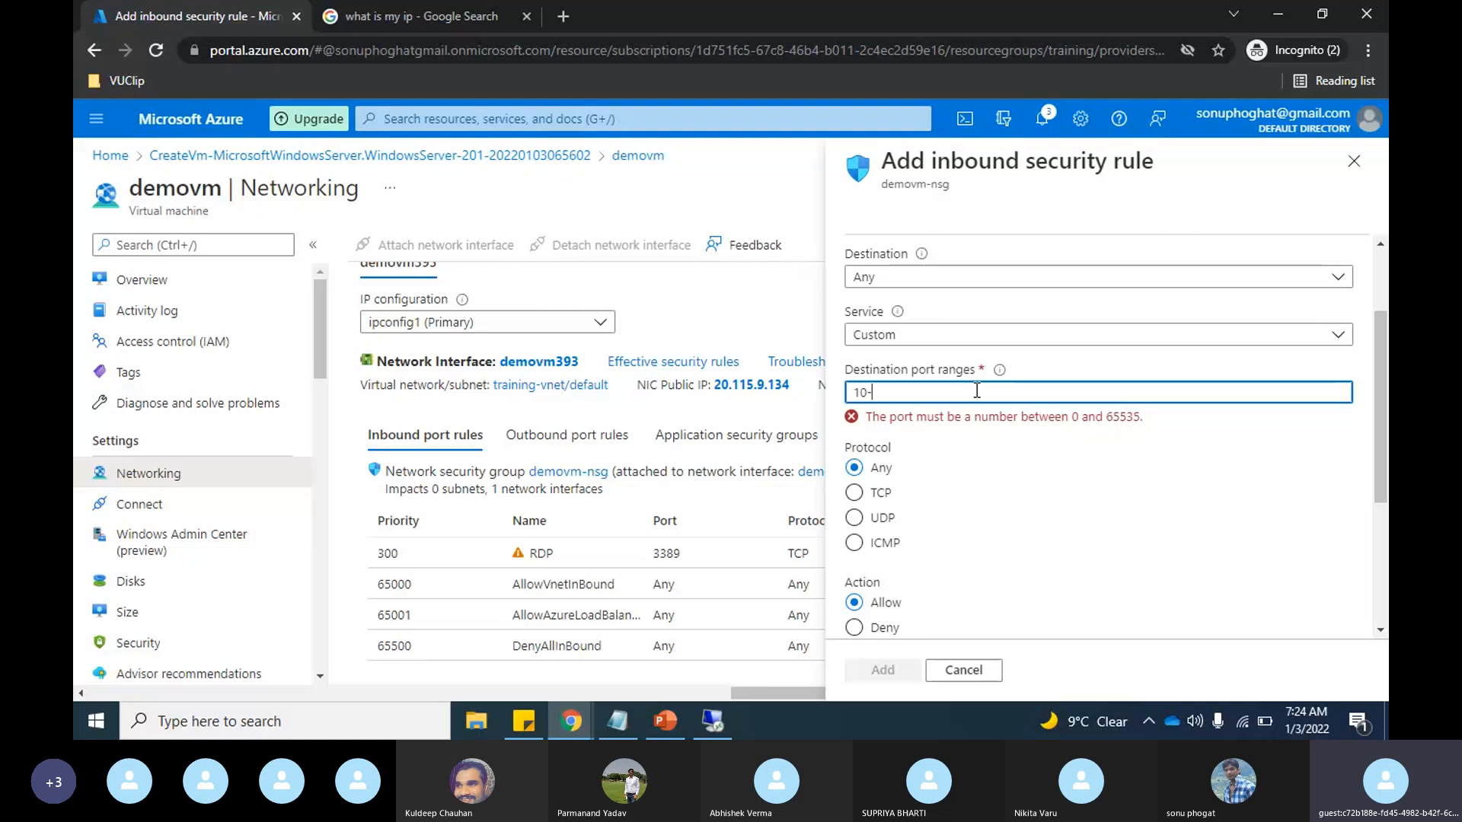
text(1000)
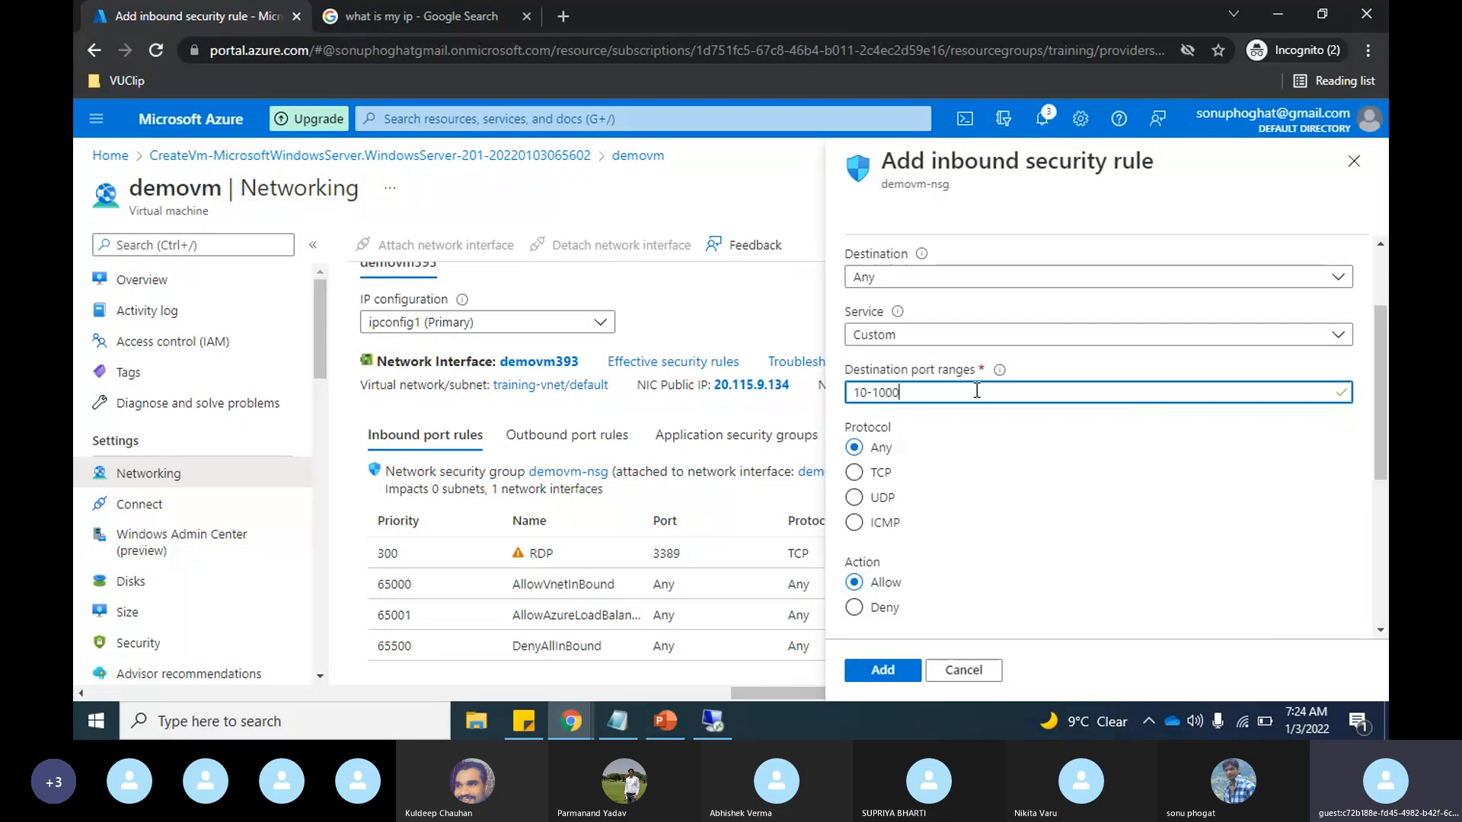
Step: Set the priority of the new inbound rule to 200
scroll(878, 352, down, 1)
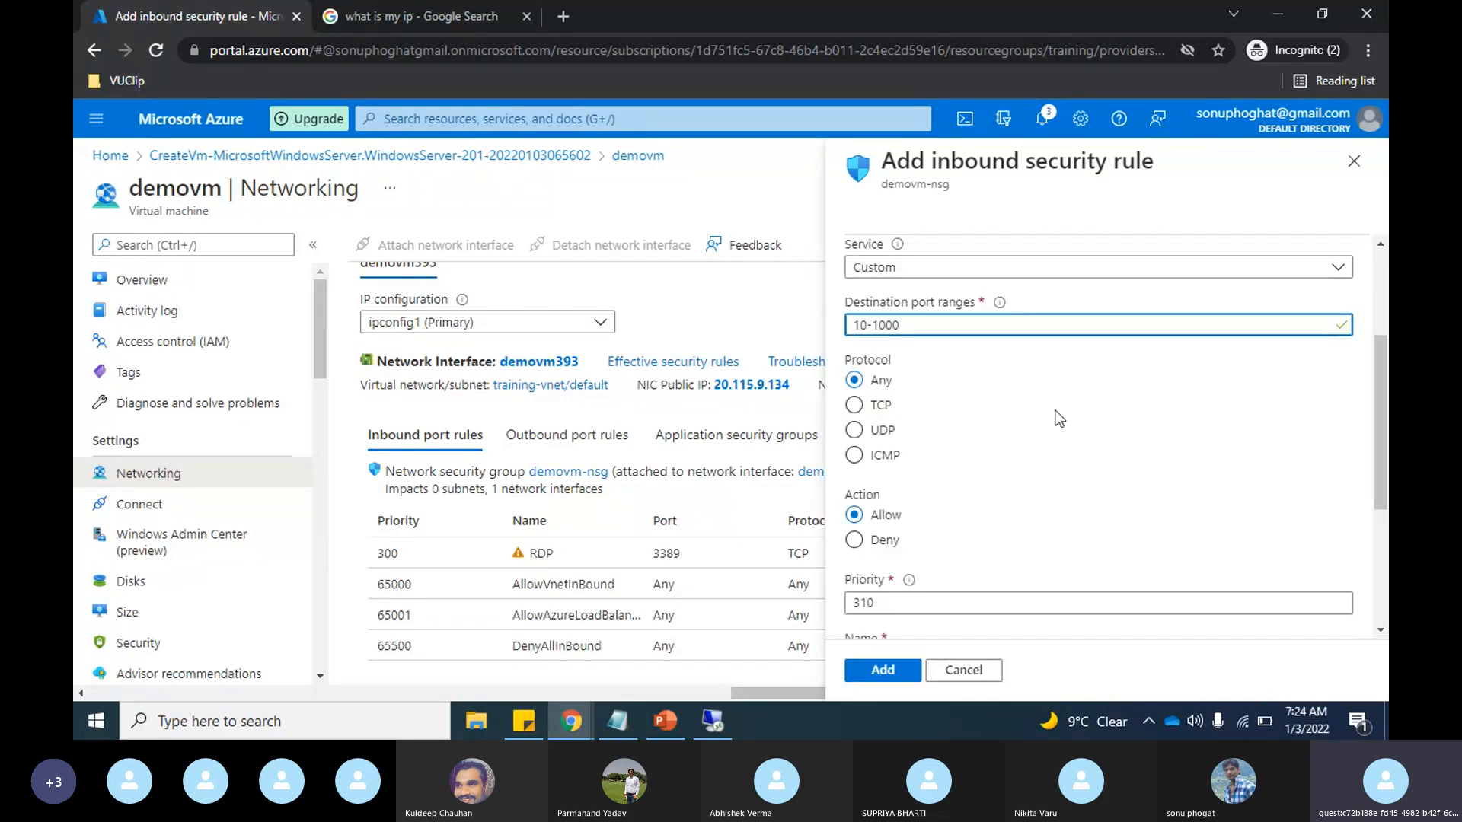
scroll(1058, 417, down, 1)
scroll(1059, 418, down, 2)
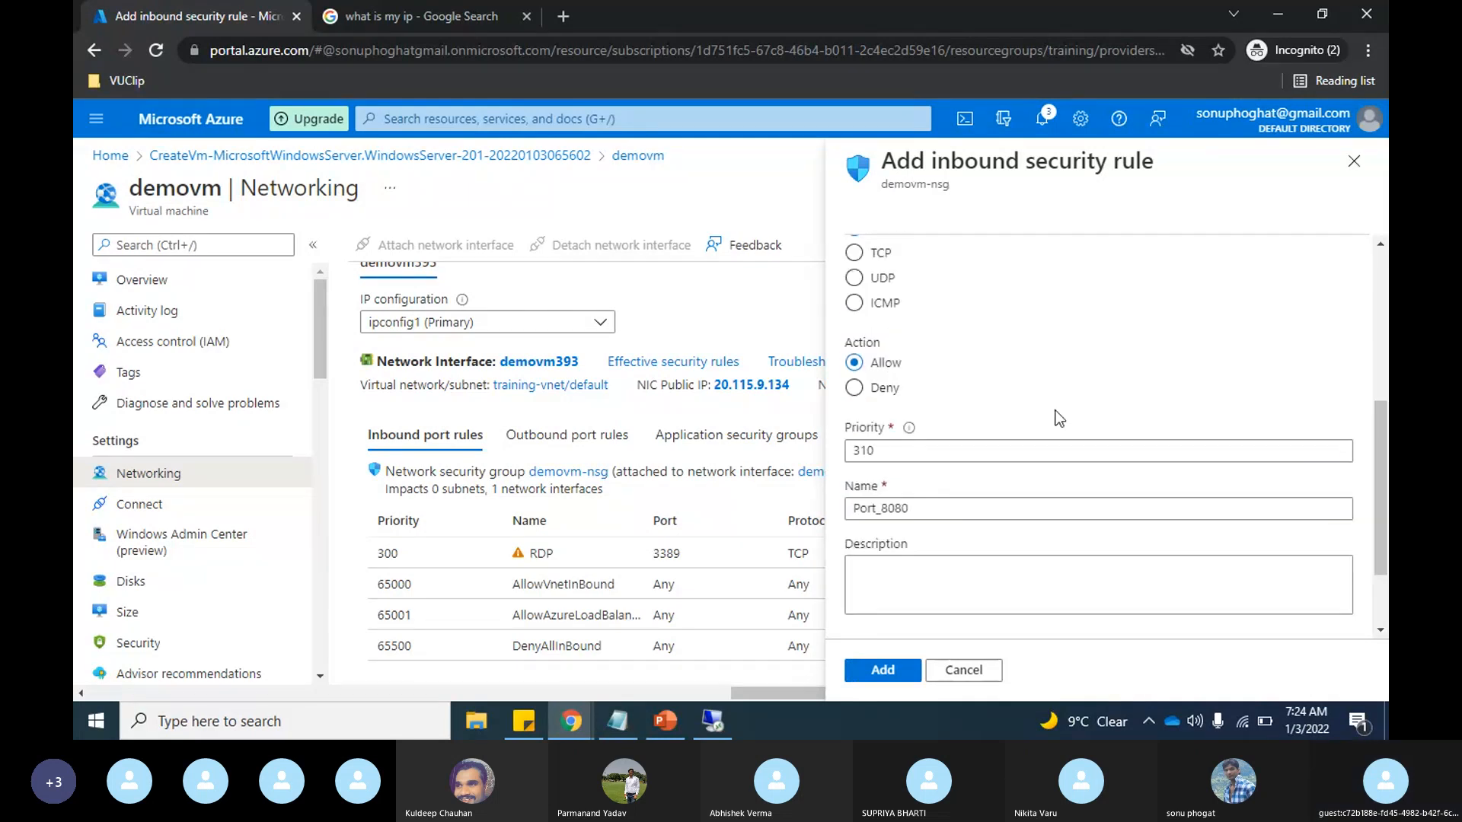
click(879, 451)
key(BackSpace)
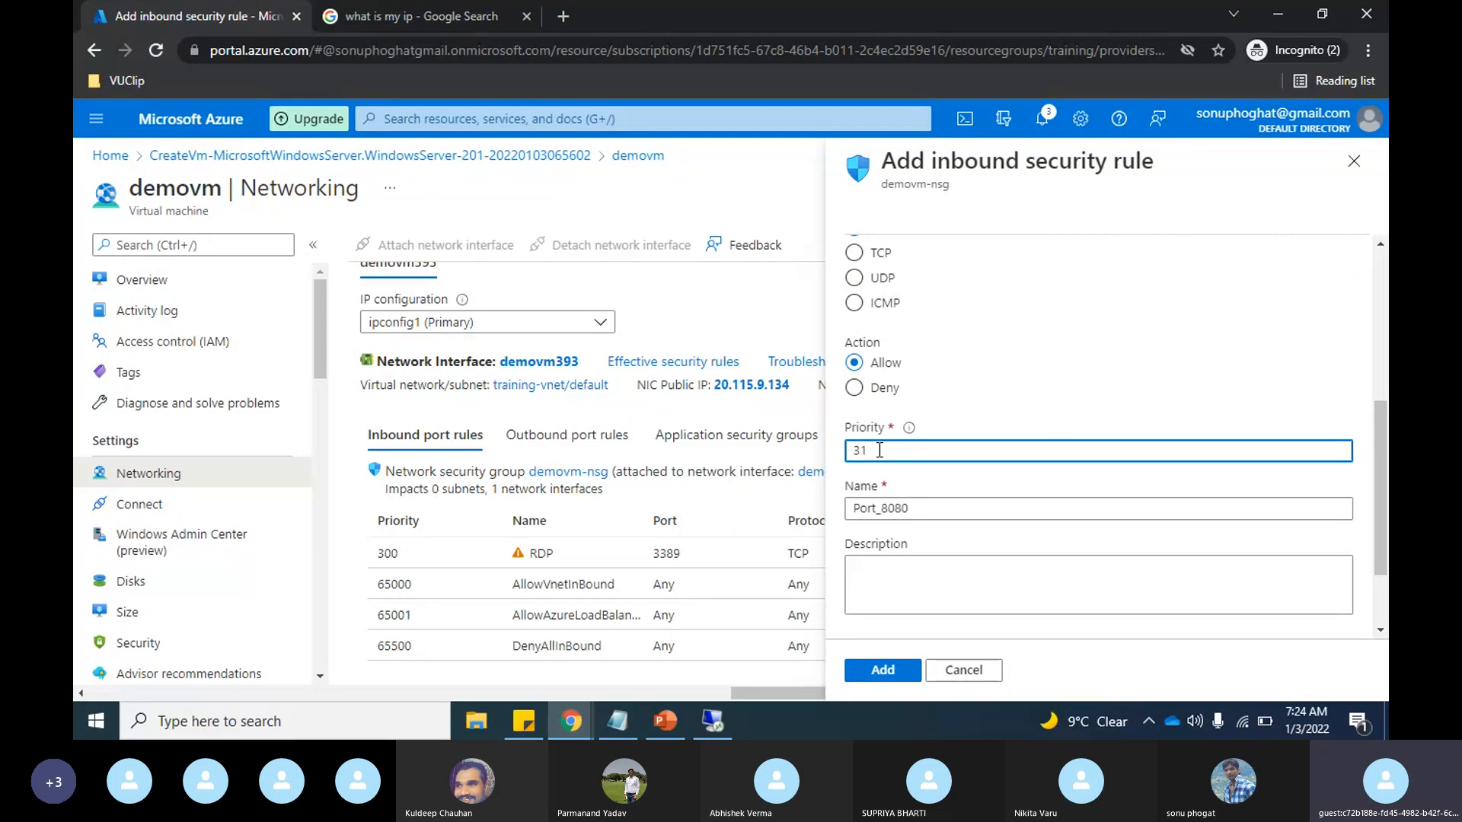
key(BackSpace)
key(BackSpace)
text(200)
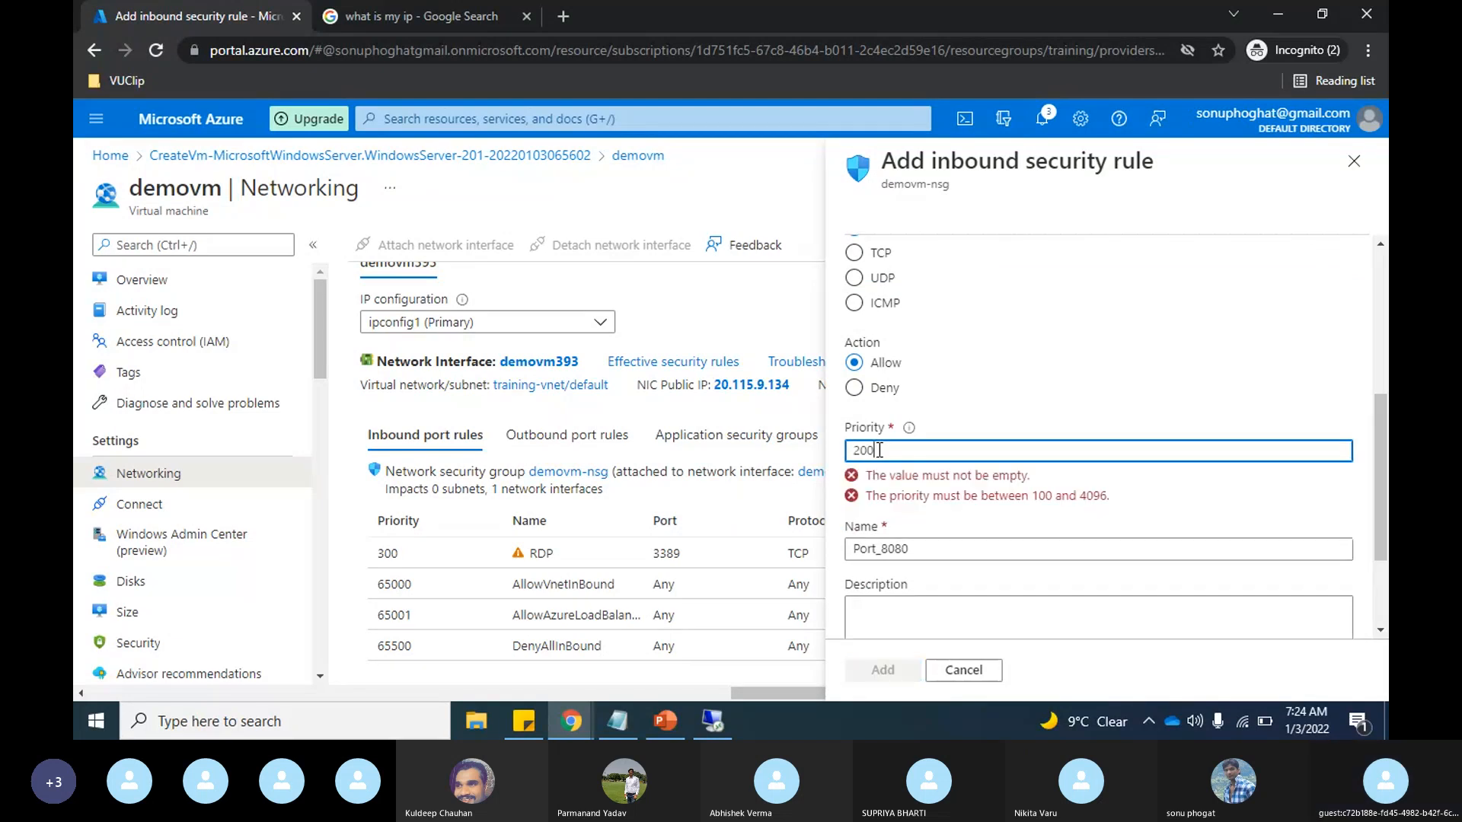
Step: Change the rule's action to Deny and add the rule to demovm's network security group
scroll(1043, 402, down, 2)
scroll(1042, 402, up, 1)
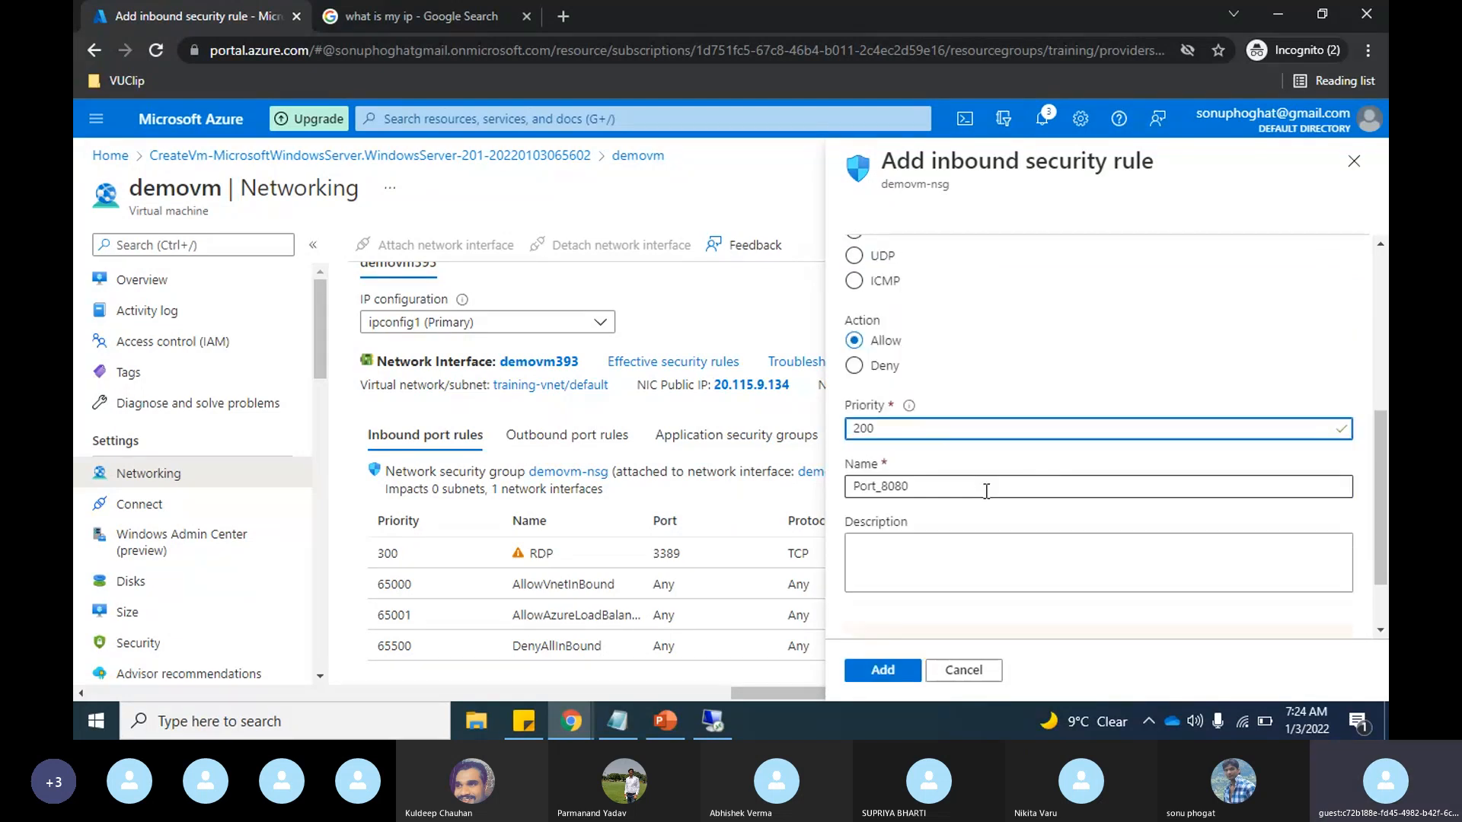
click(855, 366)
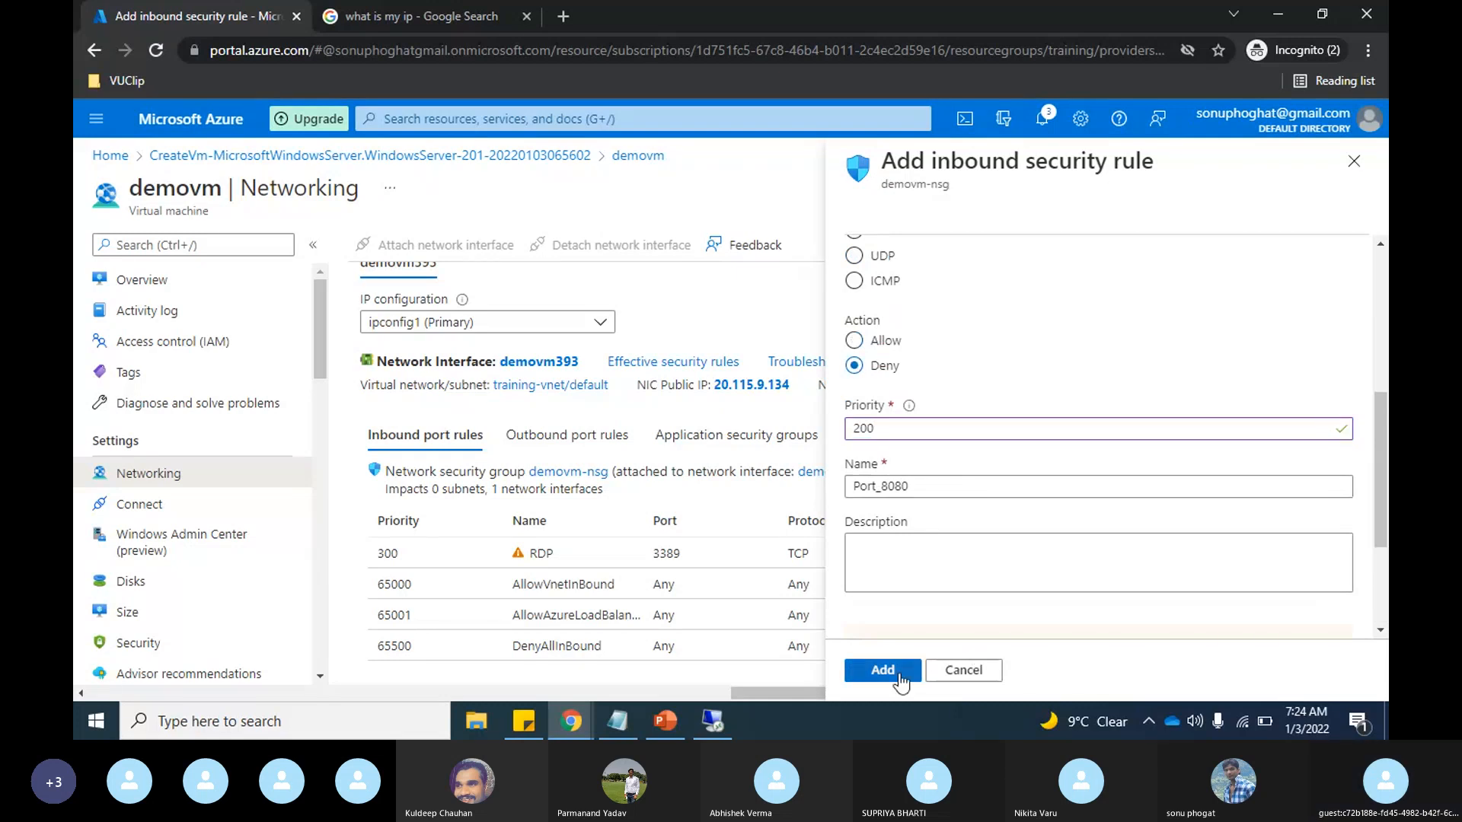
click(883, 670)
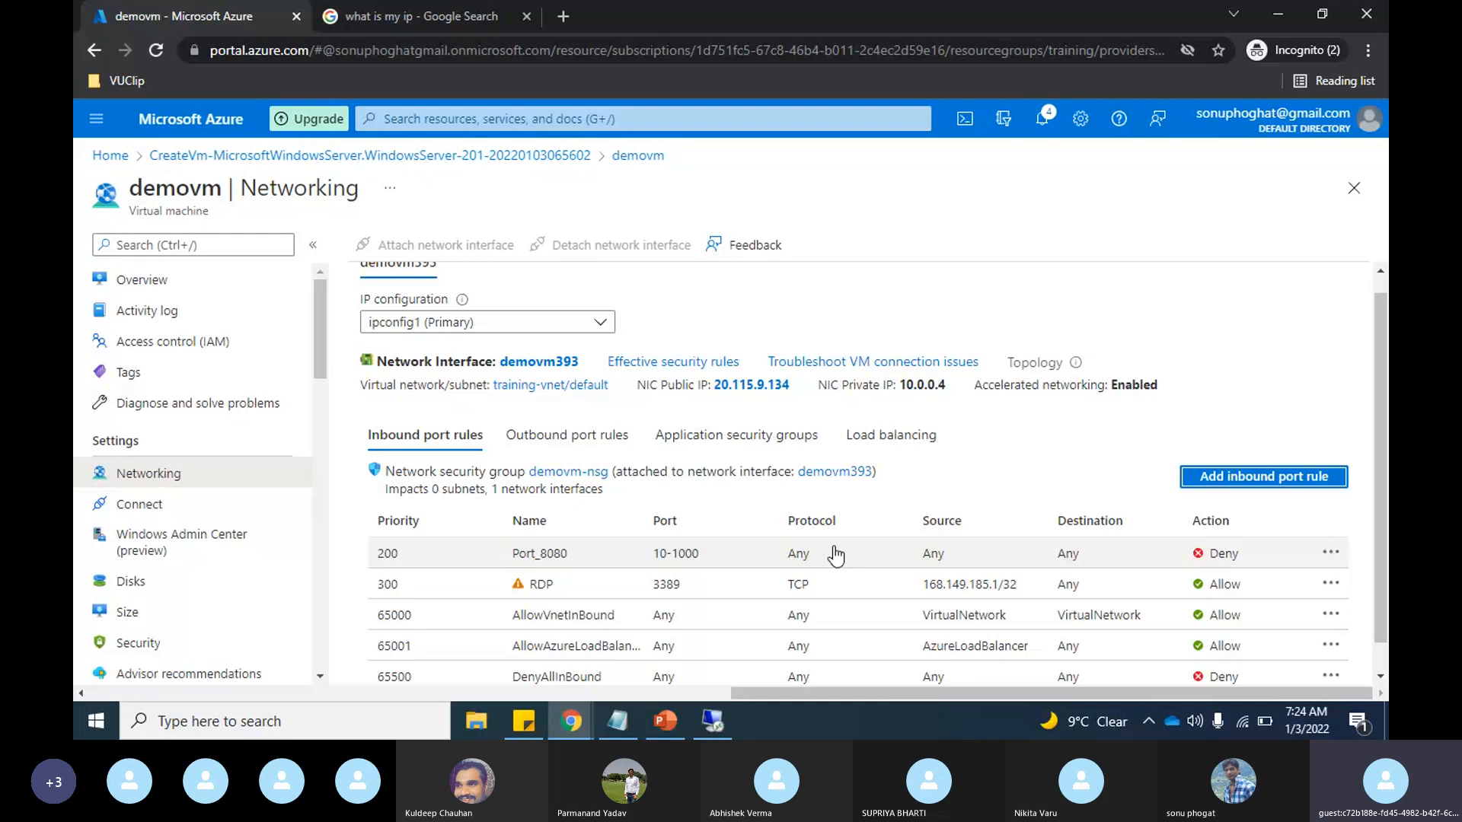
Step: Start another inbound security rule with IP Addresses as the source type and 10.0.0.3 as the source address
click(1237, 482)
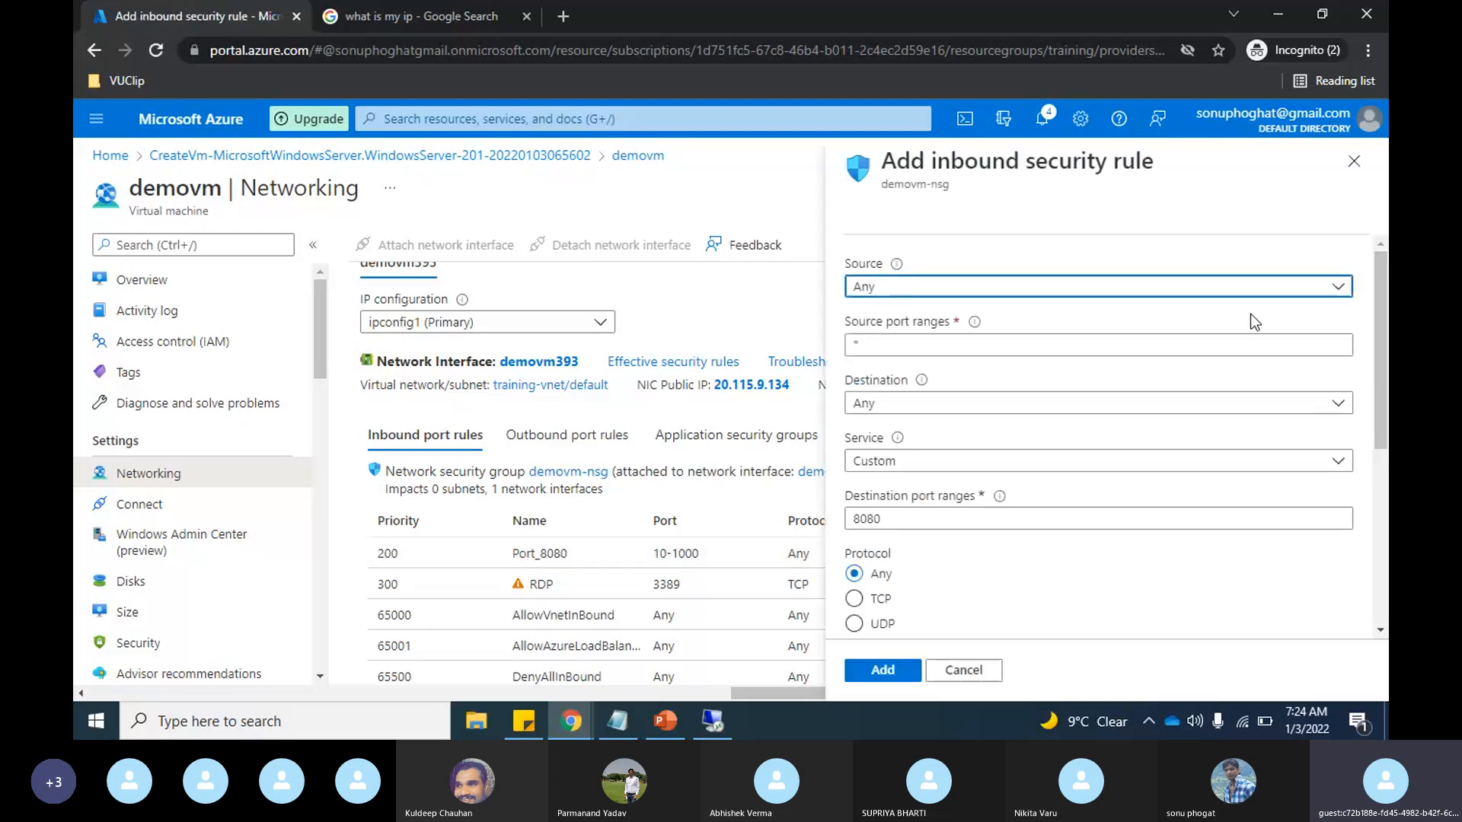
click(1335, 292)
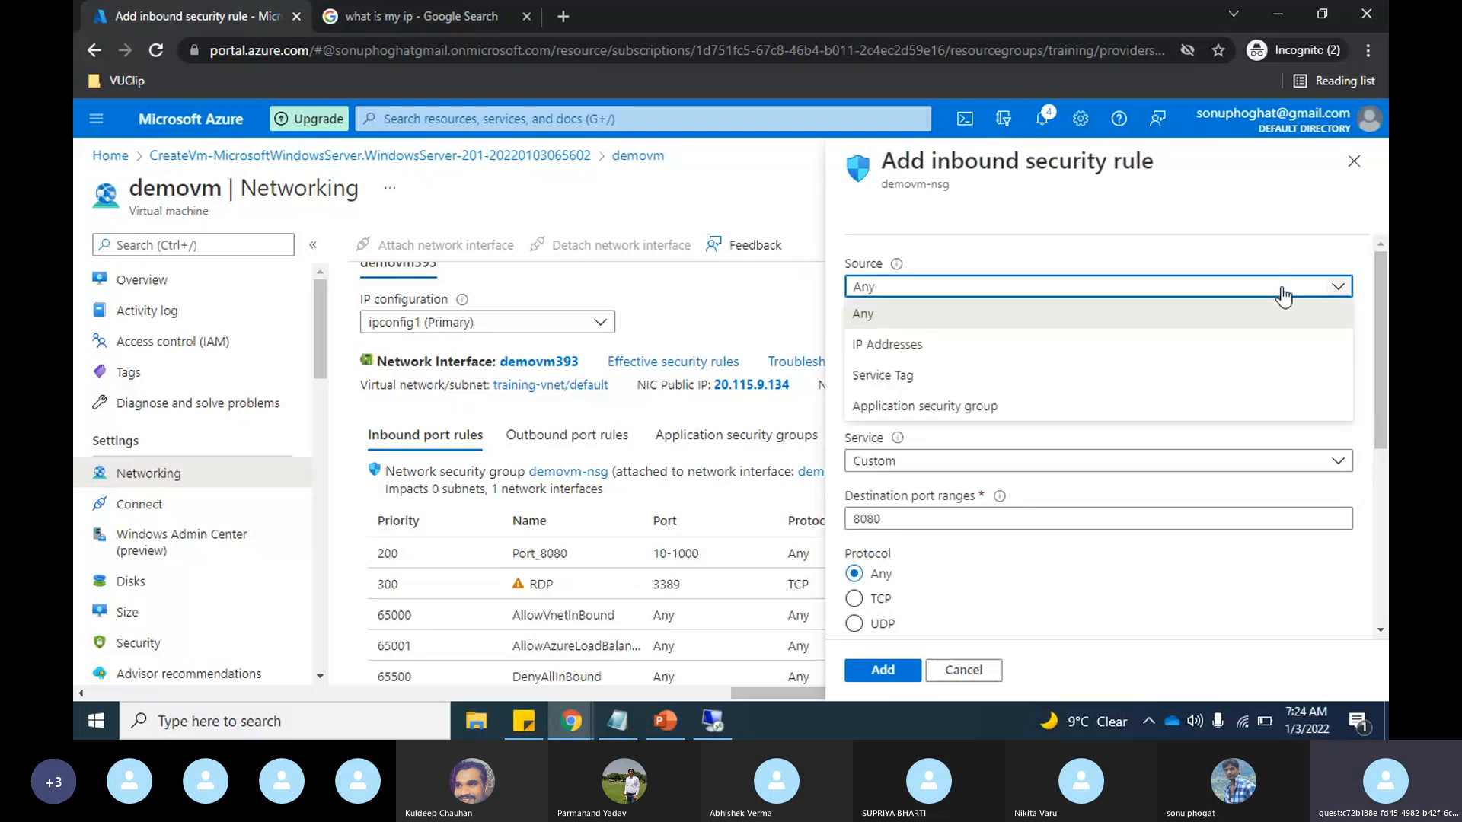
click(939, 350)
click(997, 347)
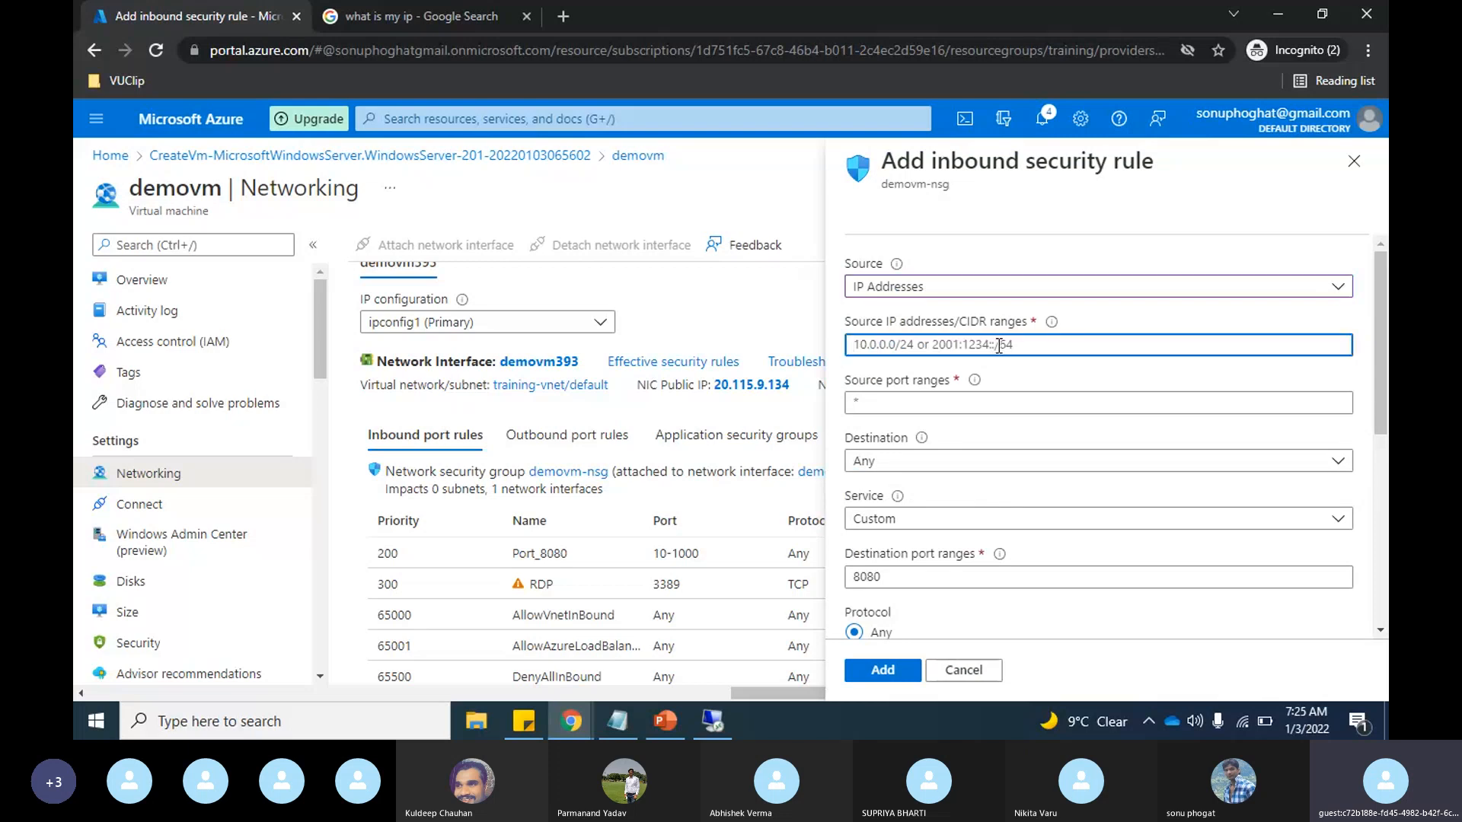
key(alt+Tab)
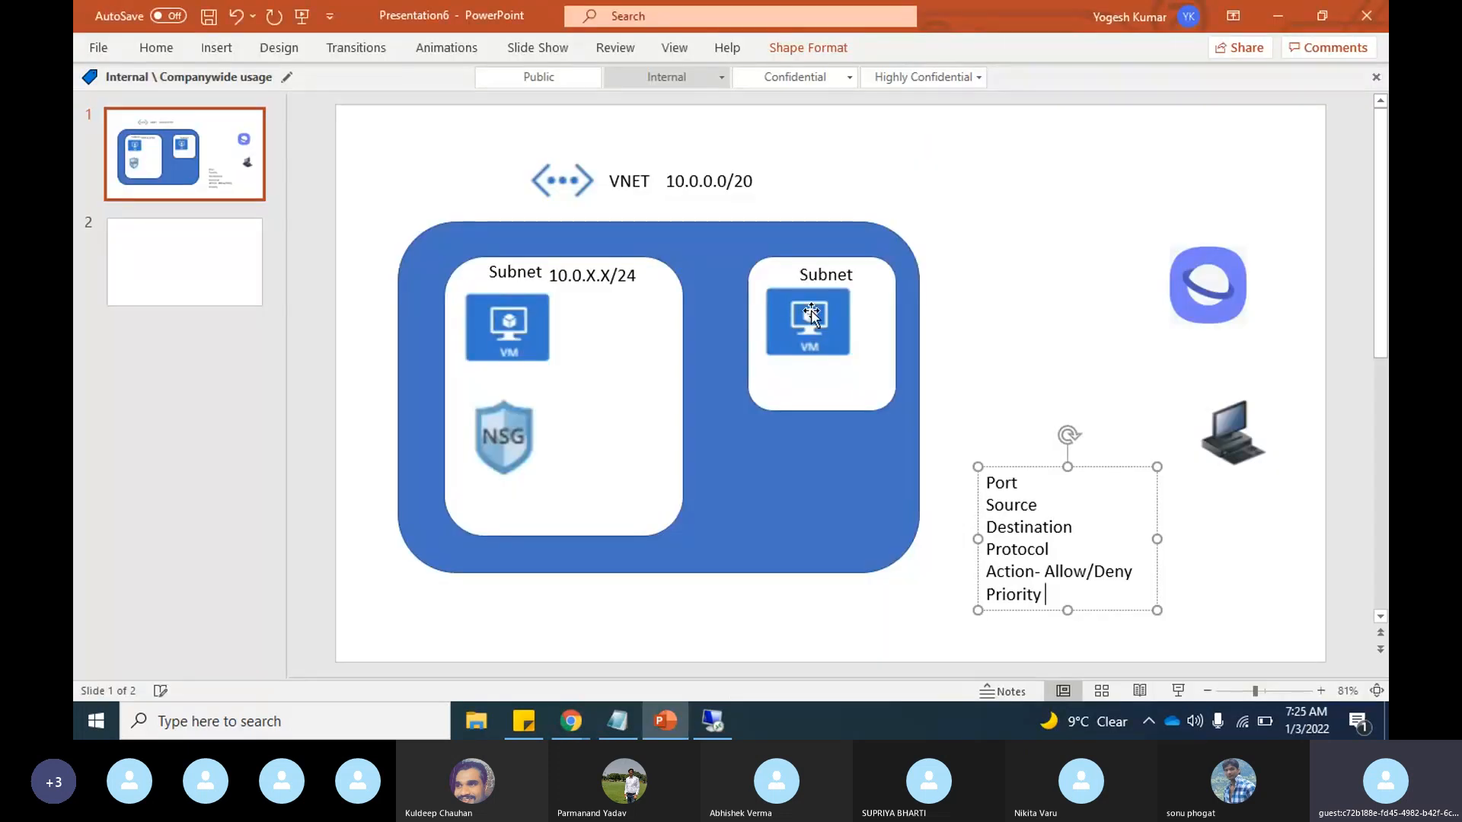
key(alt+Tab)
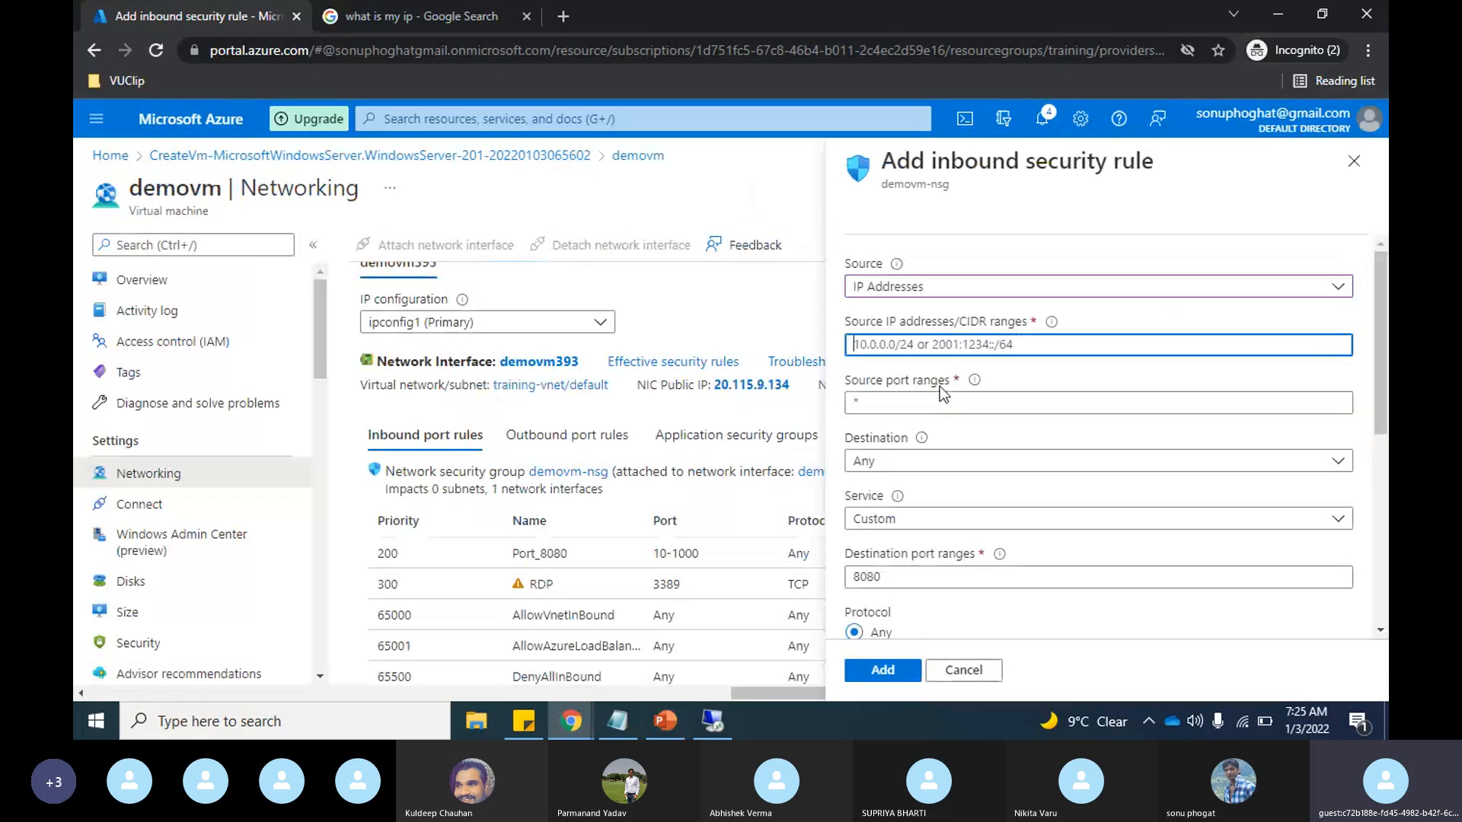
text(10)
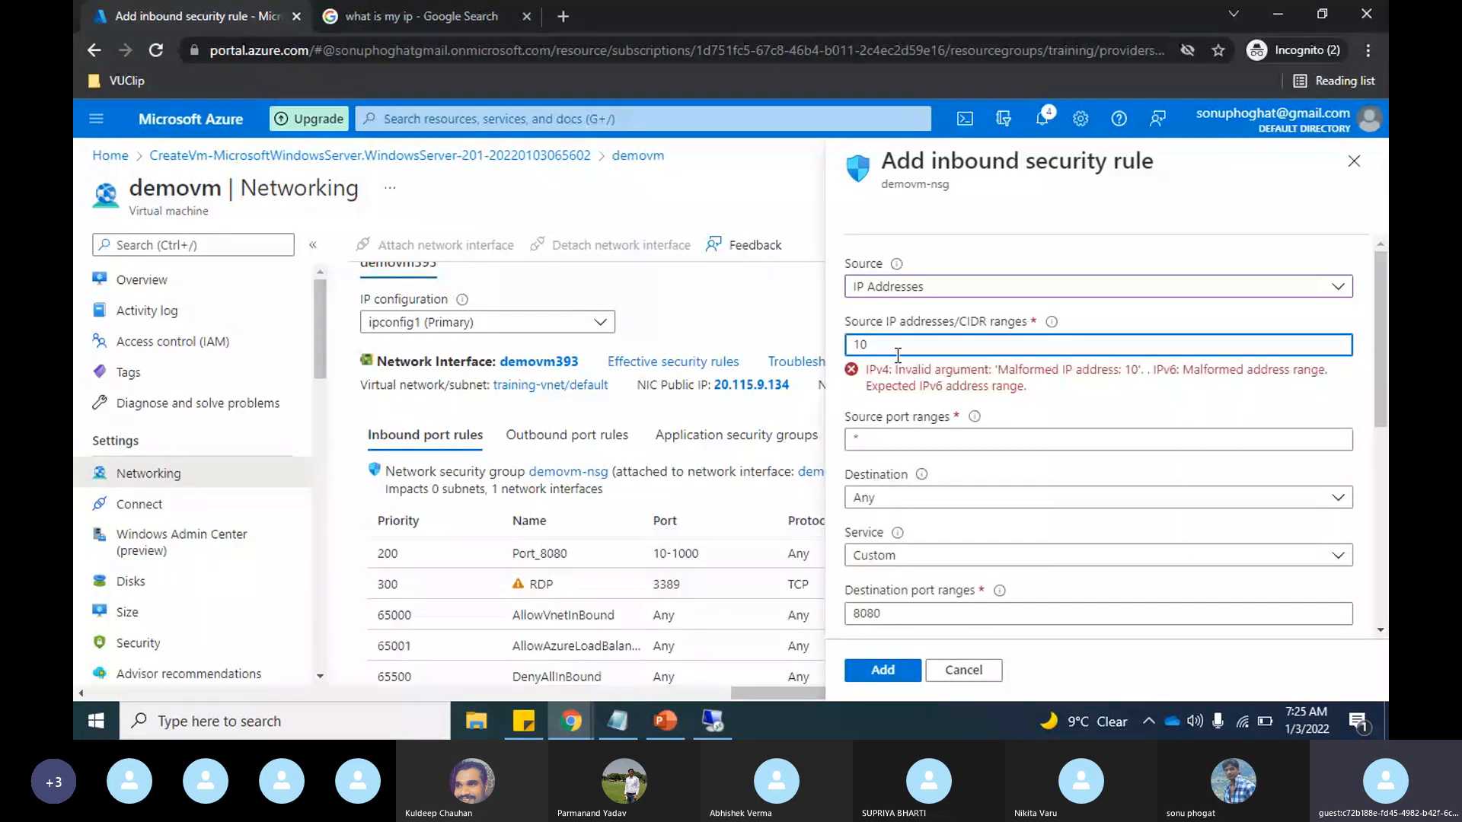
text(.0)
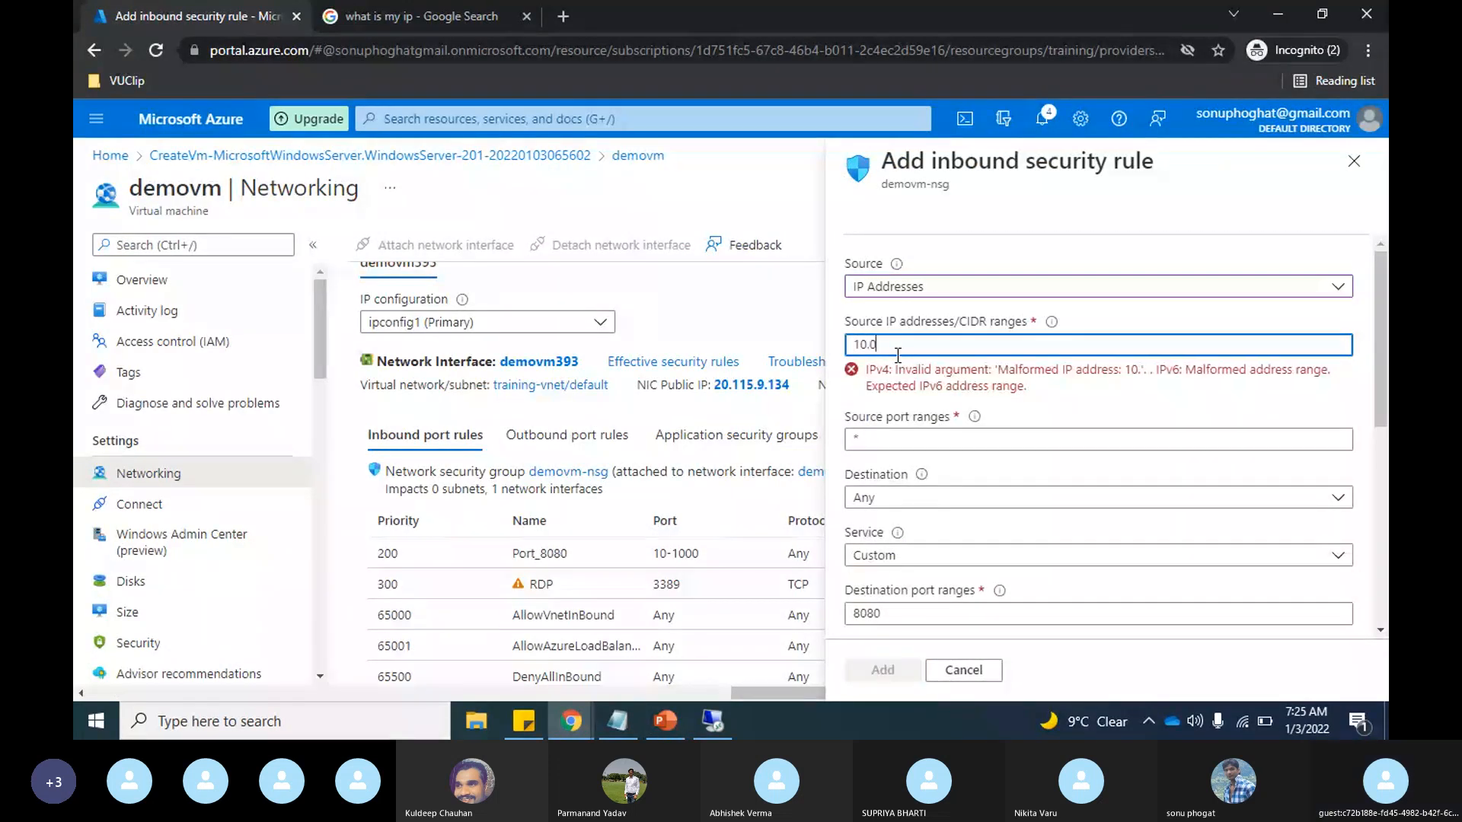
text(.0)
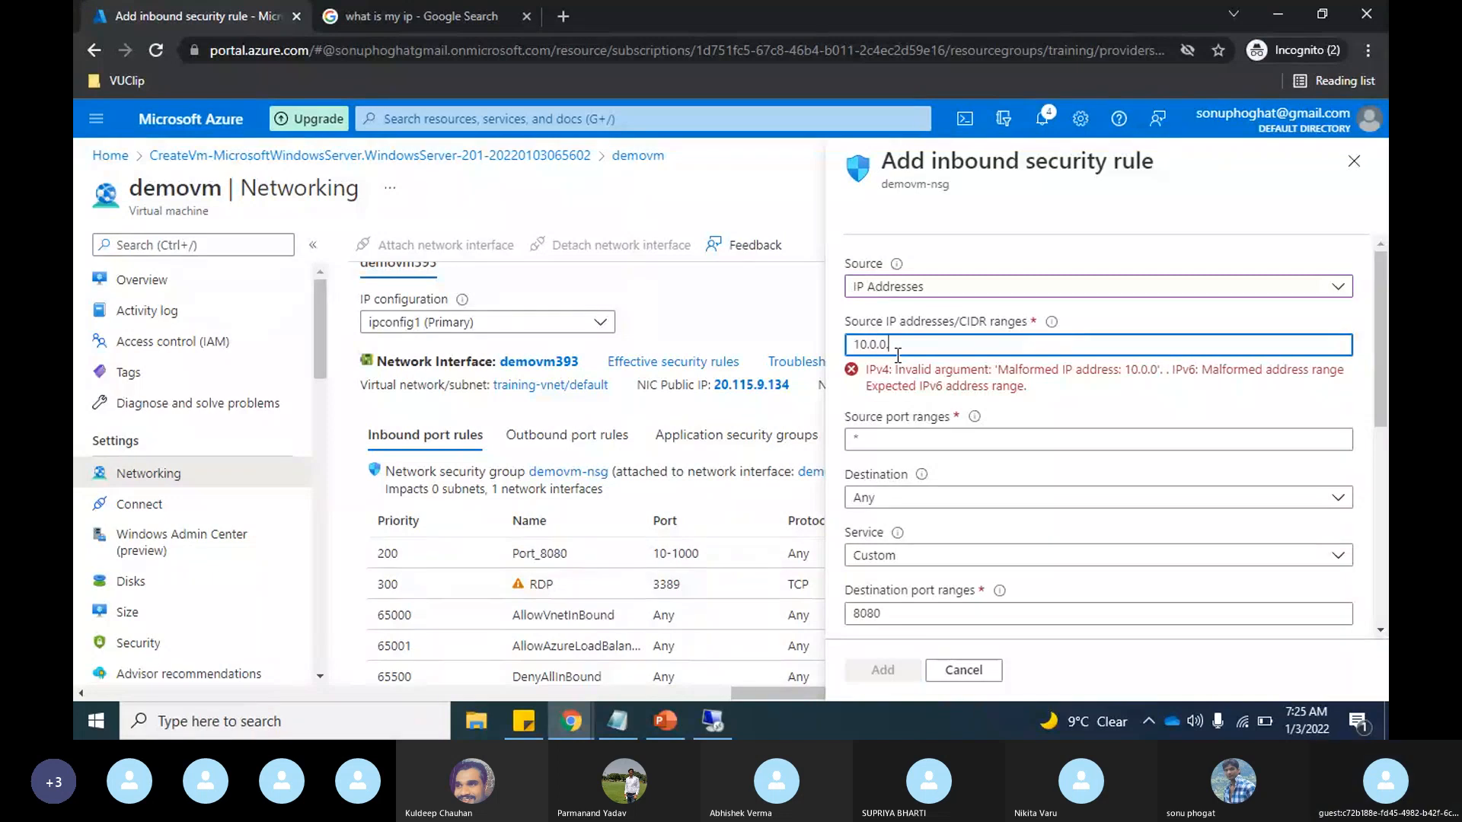
text(.3)
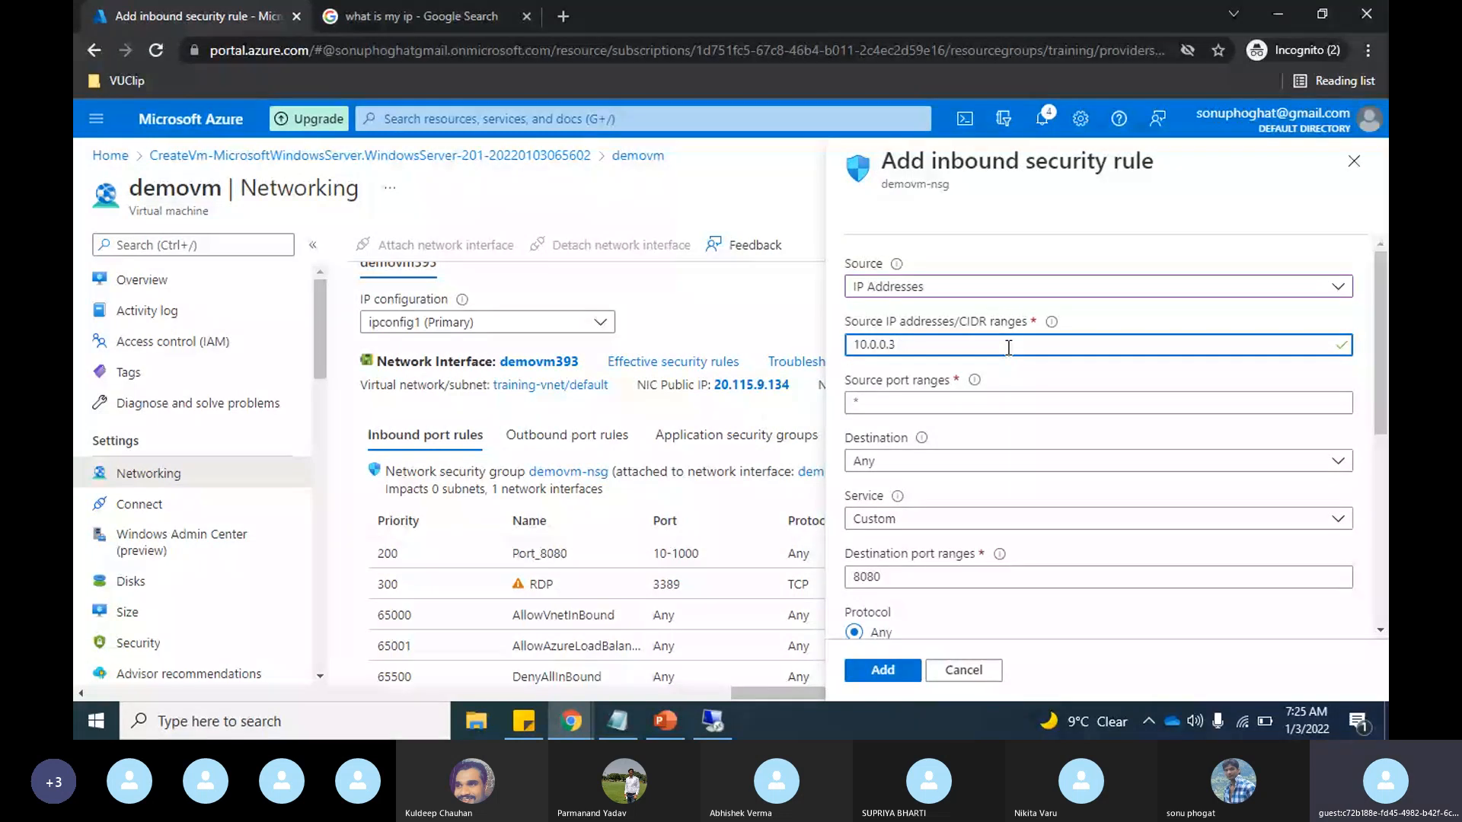
Step: Set the second rule's source port range to 1433
click(921, 403)
key(BackSpace)
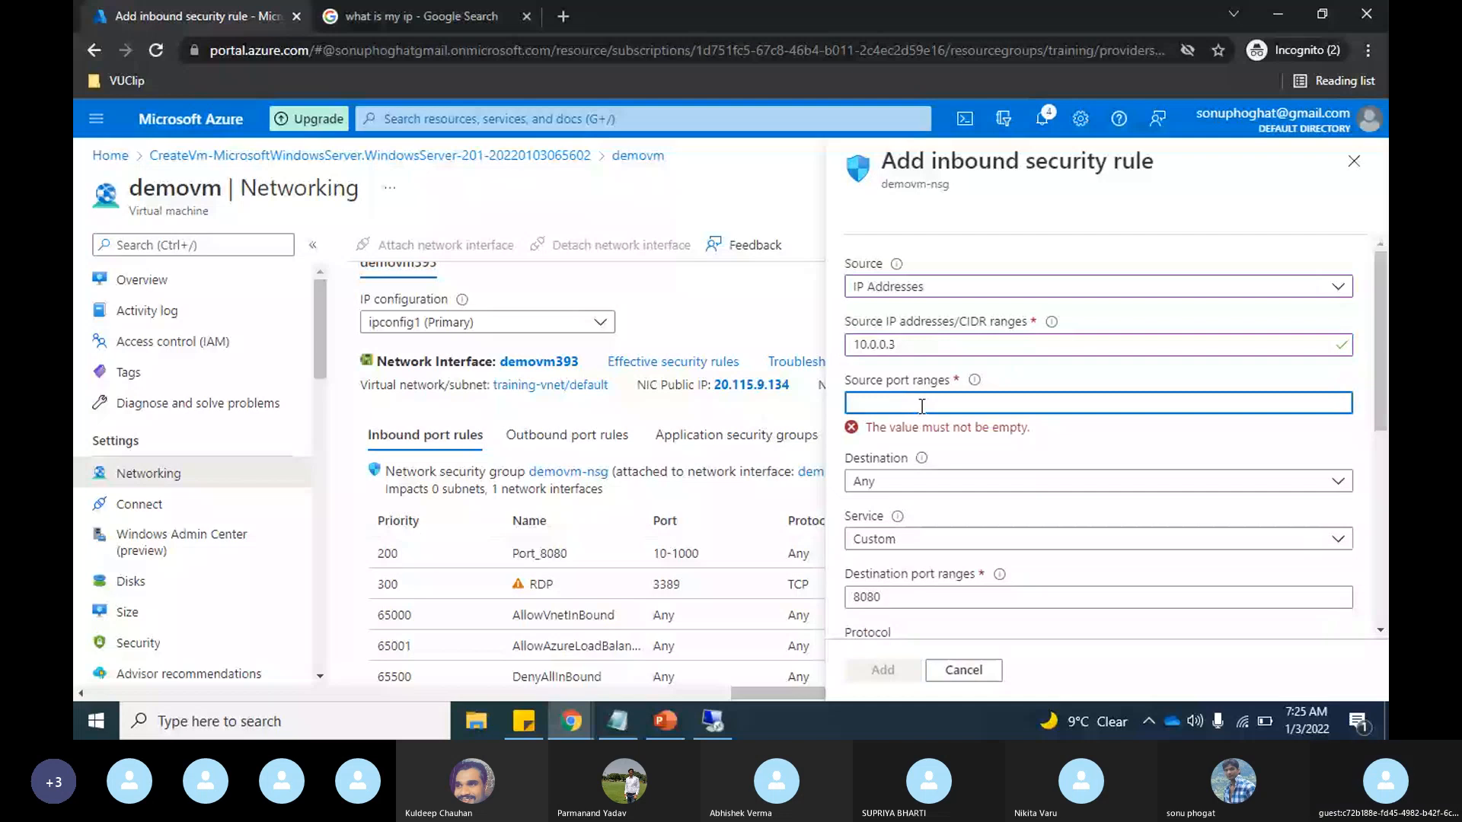
key(alt+Tab)
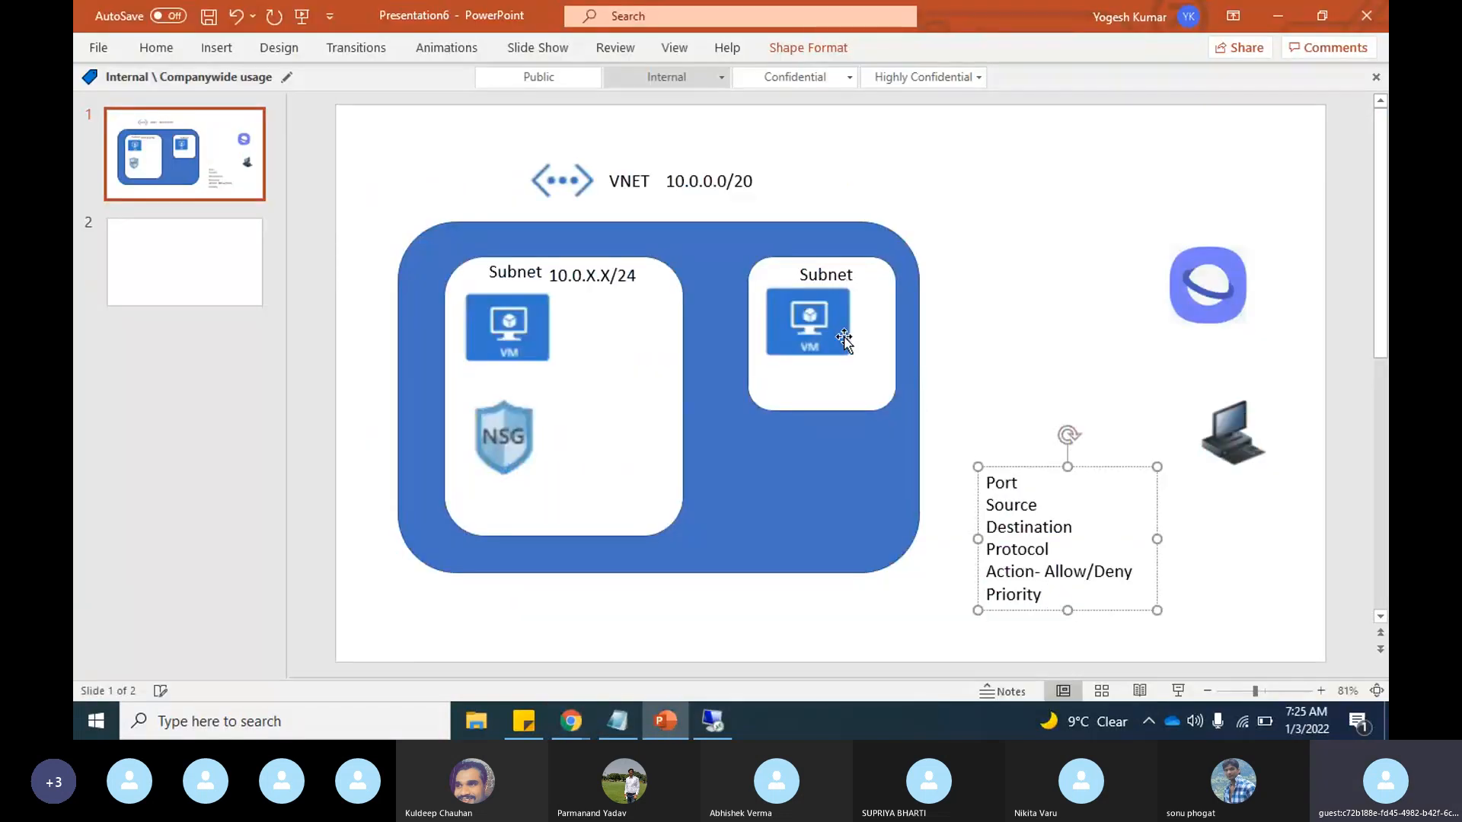
key(alt+Tab)
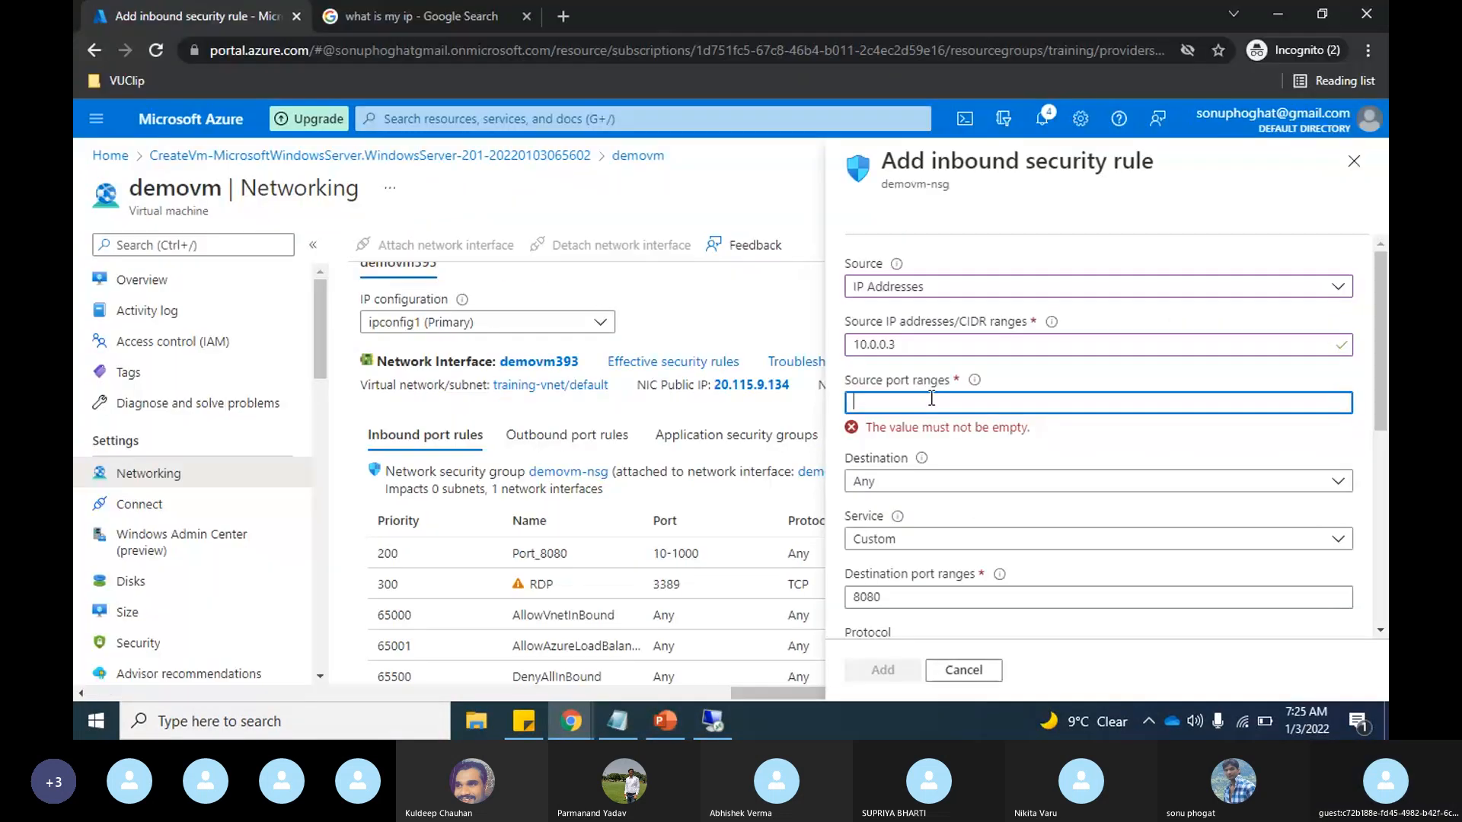
text(1)
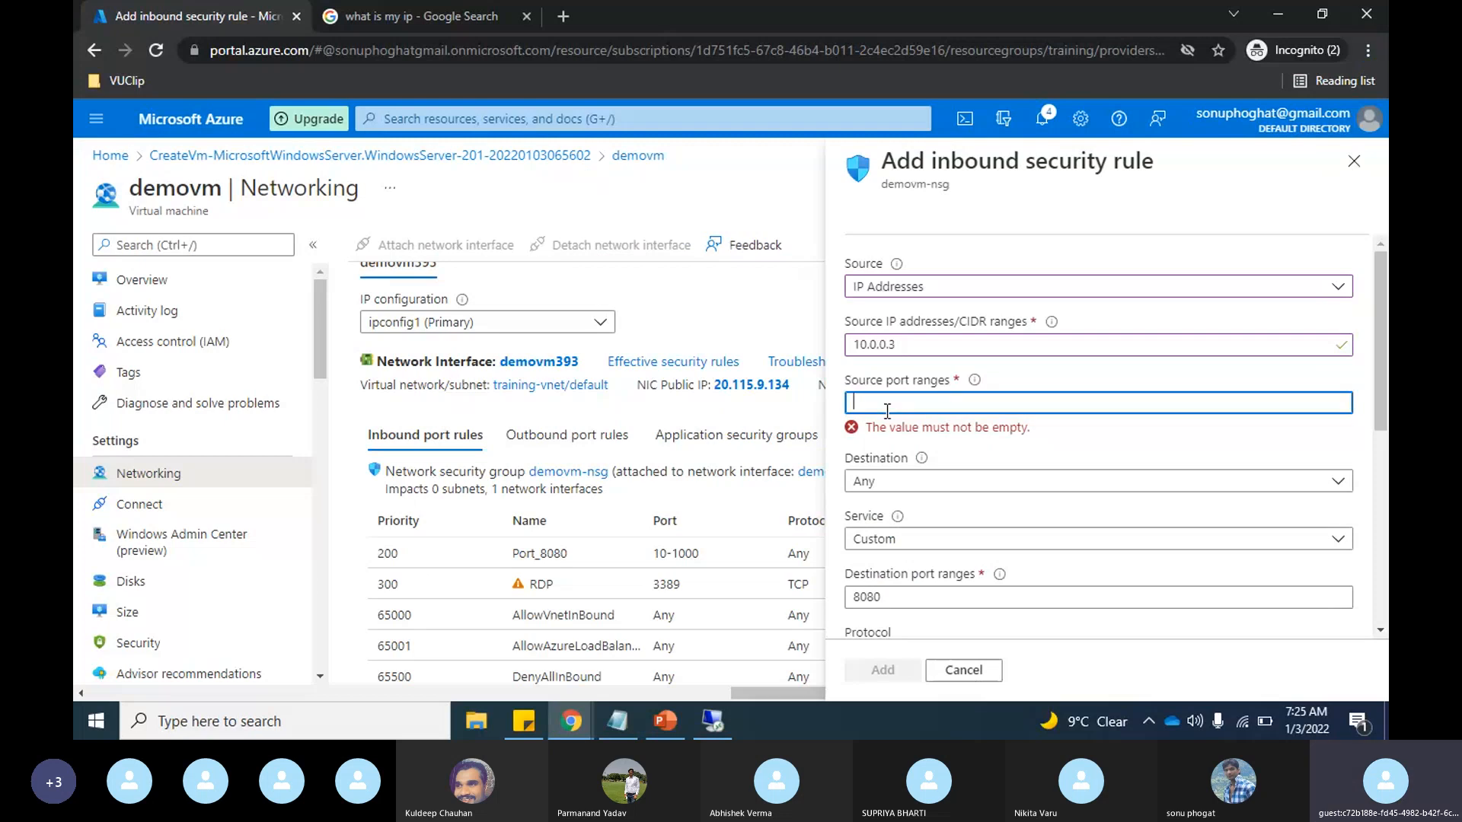
text(433)
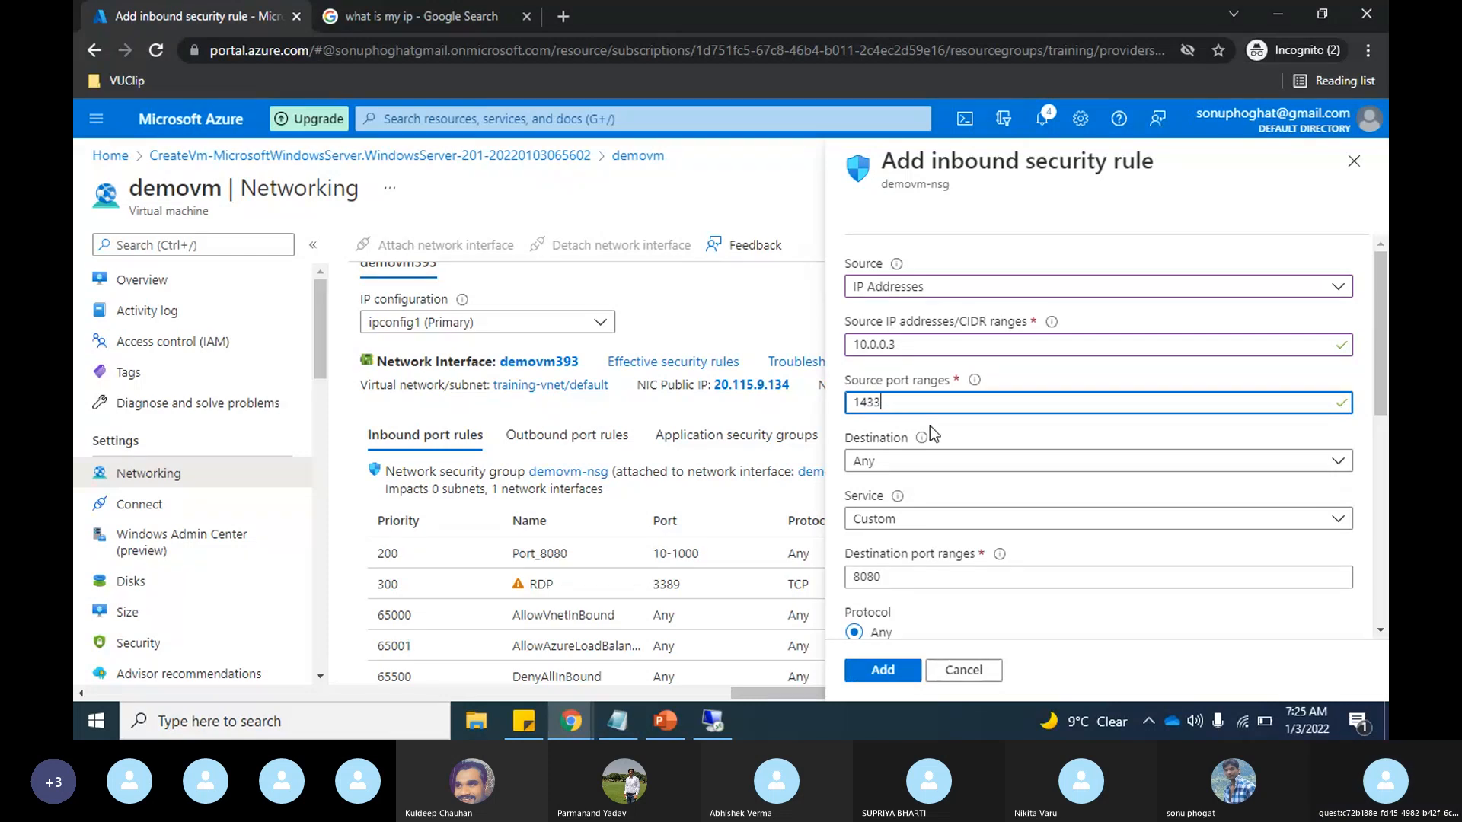
Step: Restore the source port range to the * wildcard
scroll(937, 430, down, 1)
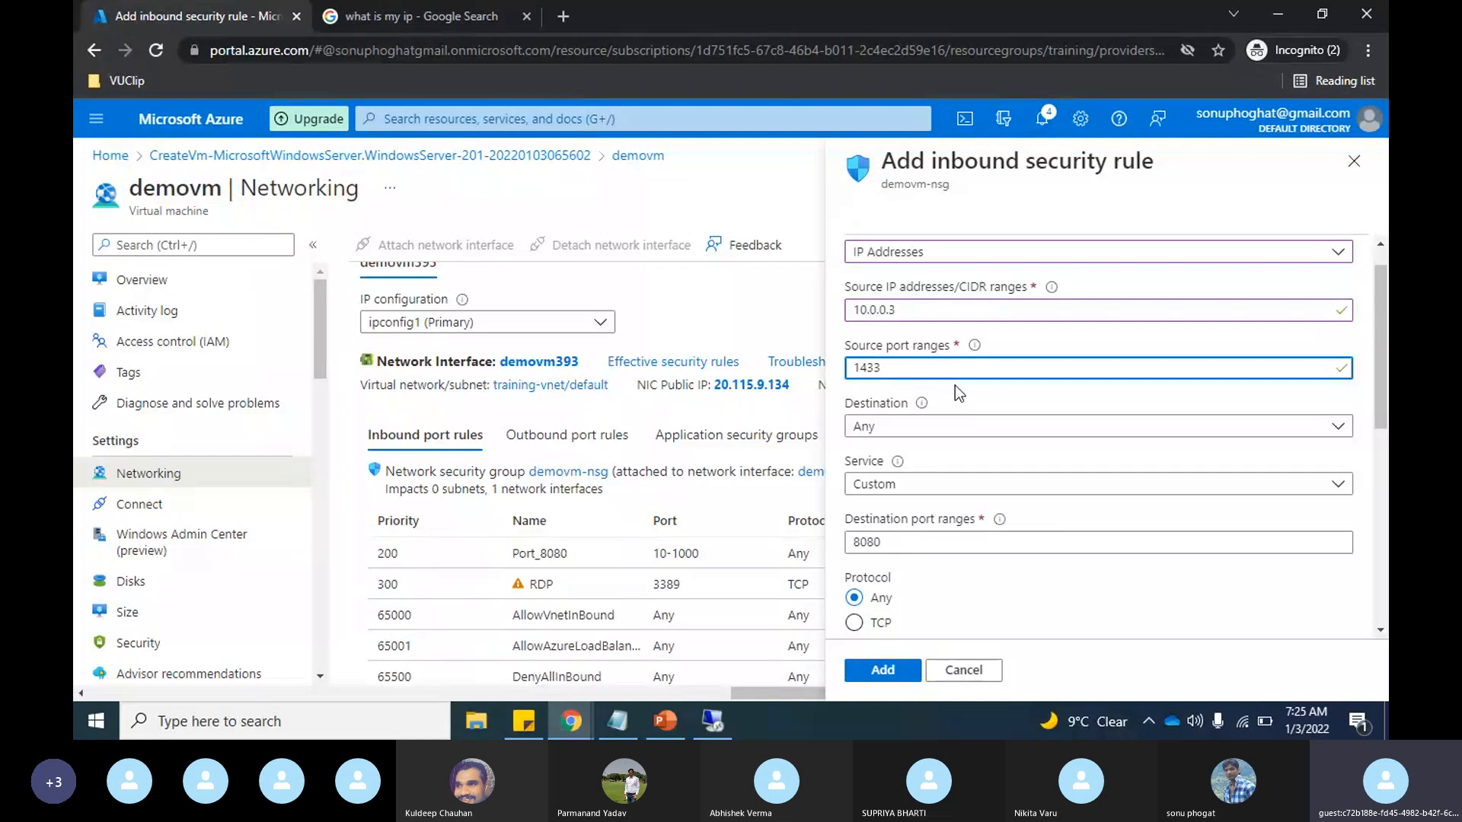
key(BackSpace)
key(BackSpace)
key(BackSpace)
key(BackSpace)
text(*)
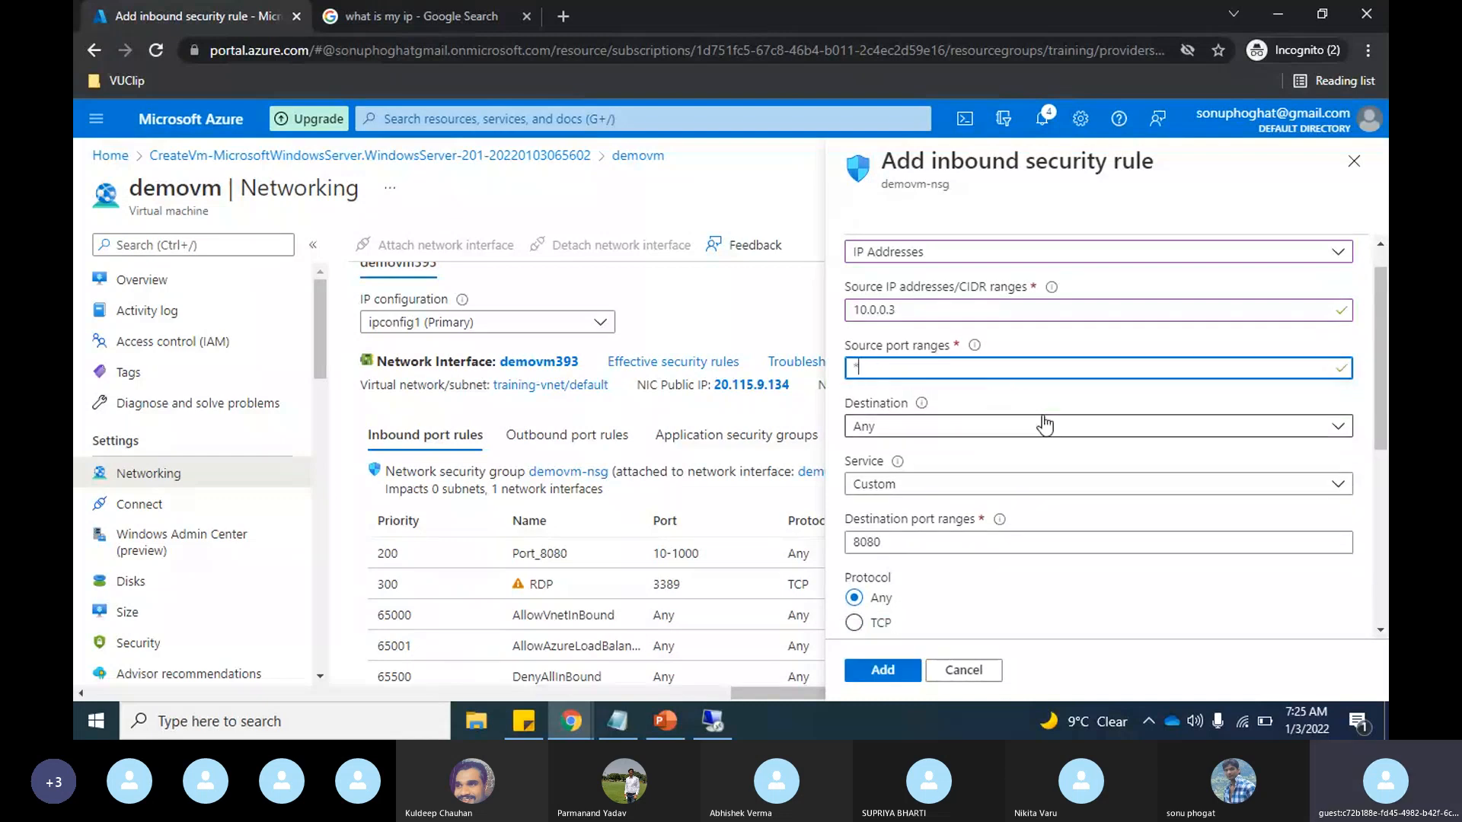
Step: Consult the network diagram in PowerPoint, and in the Azure portal set the rule's destination to IP Addresses with 10.0.0.4
key(alt+Tab)
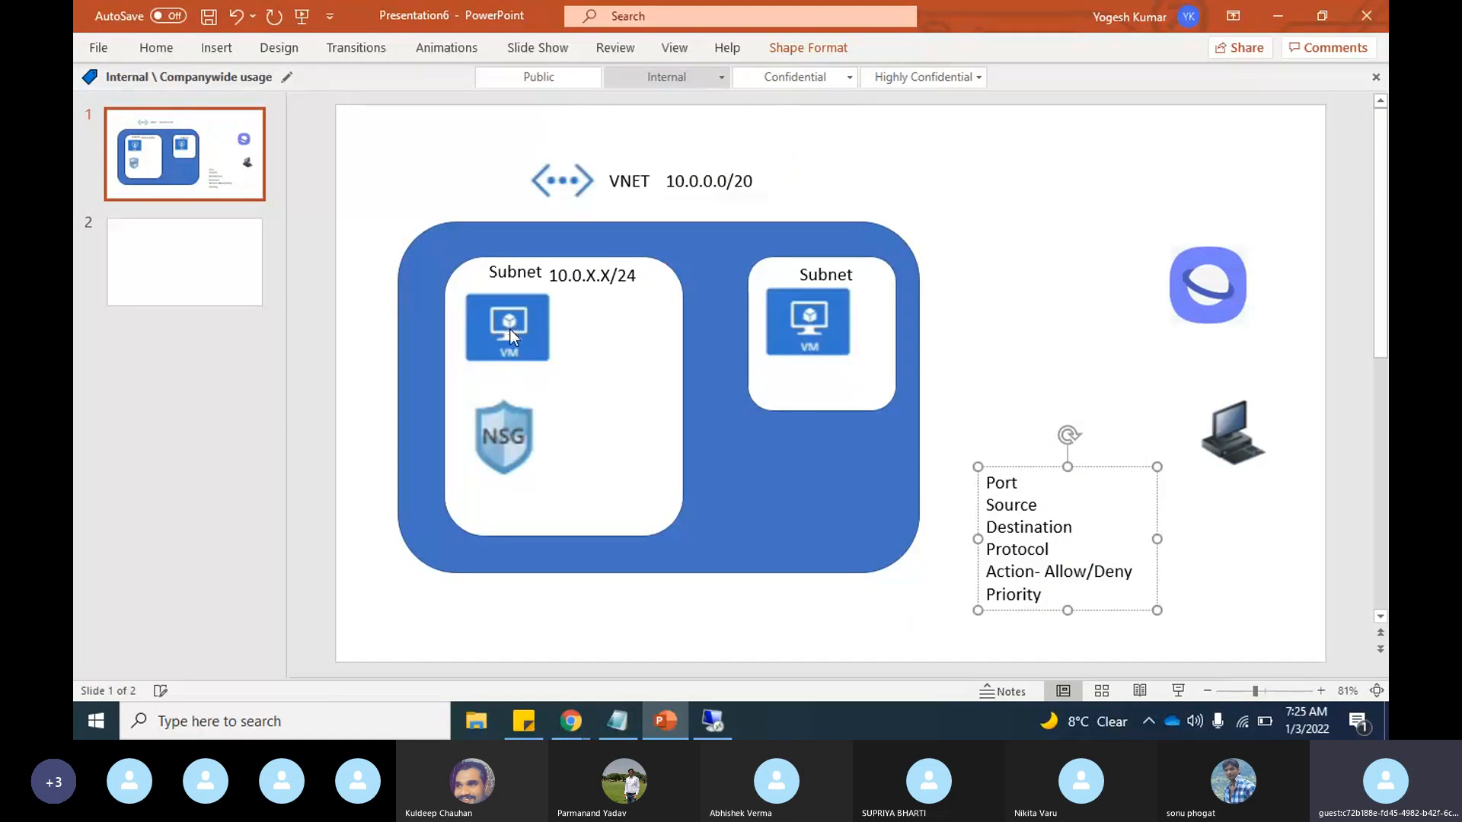
key(alt+Tab)
scroll(965, 432, down, 1)
click(963, 376)
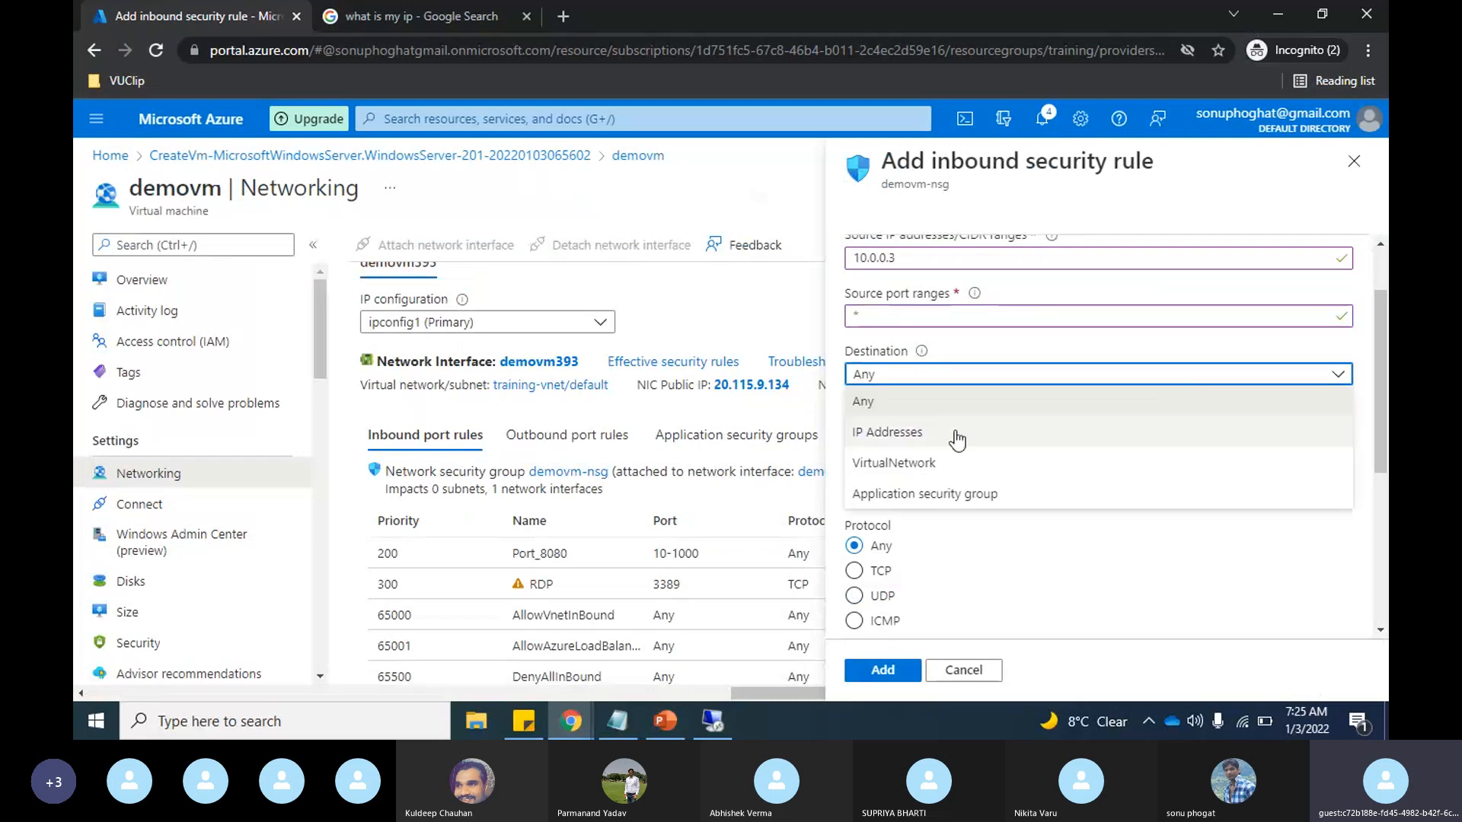
click(957, 438)
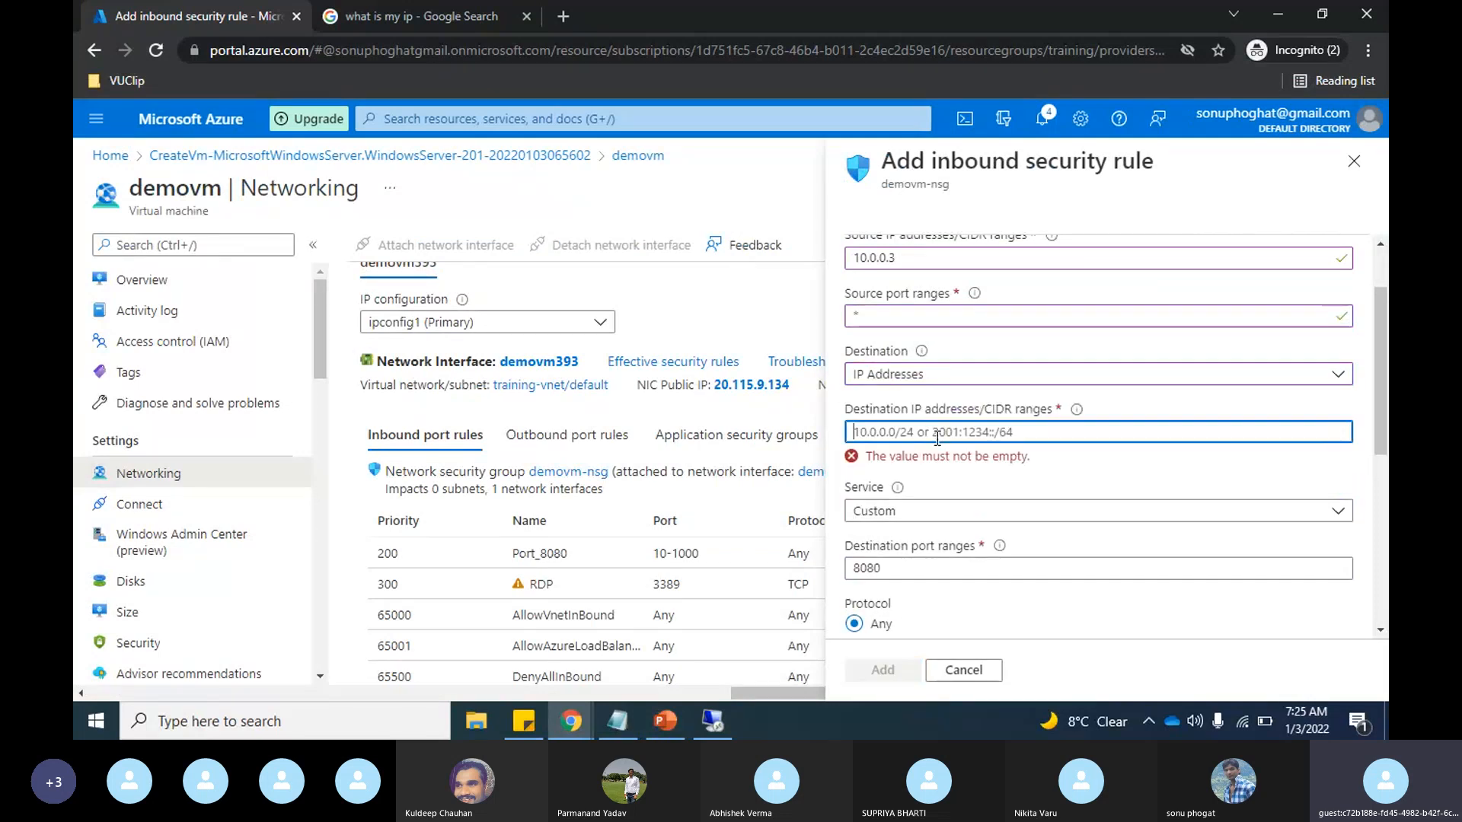
key(alt+Tab)
key(alt+Tab)
text(10.0)
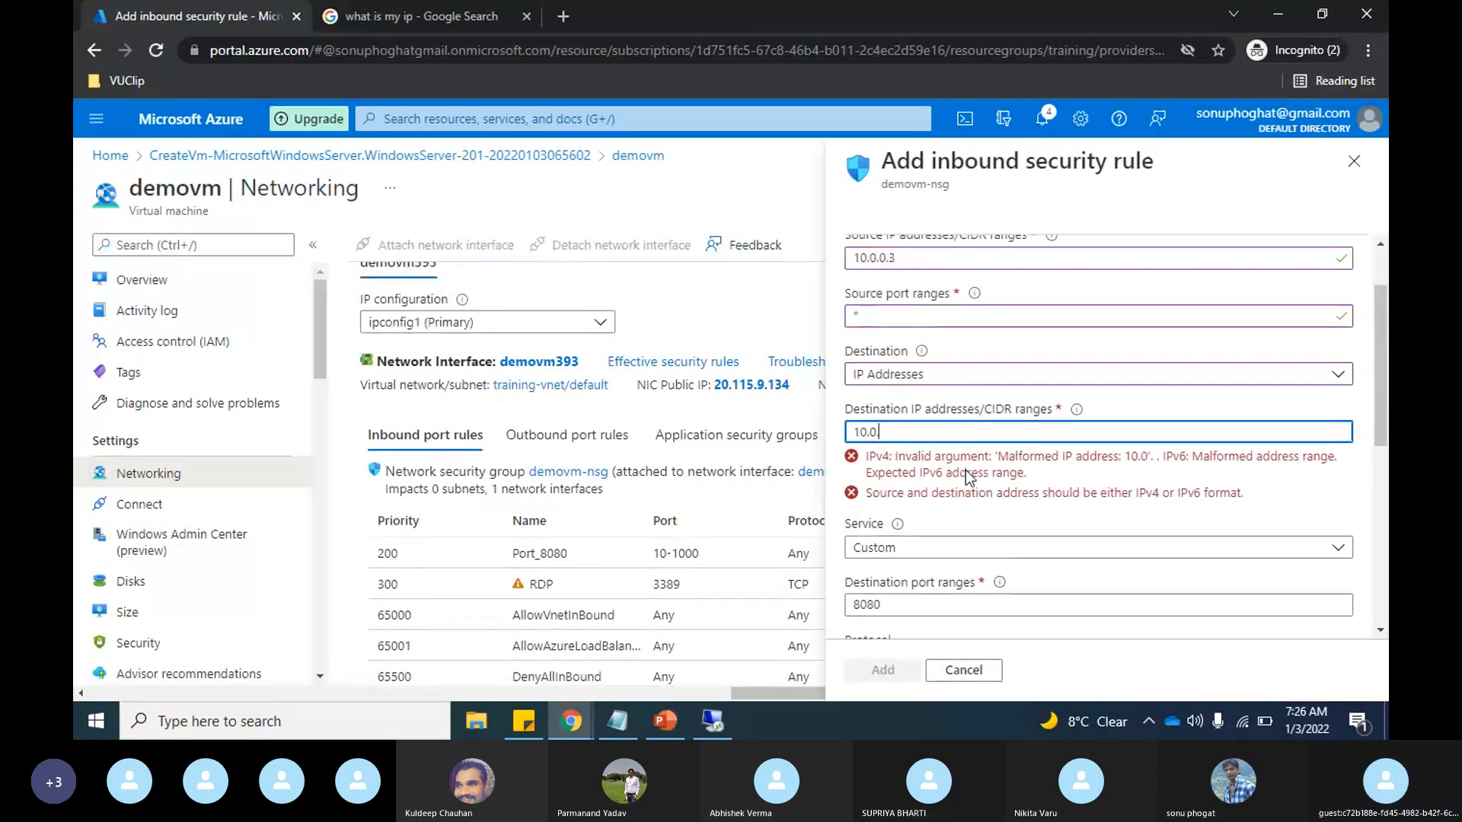
text(.0.4)
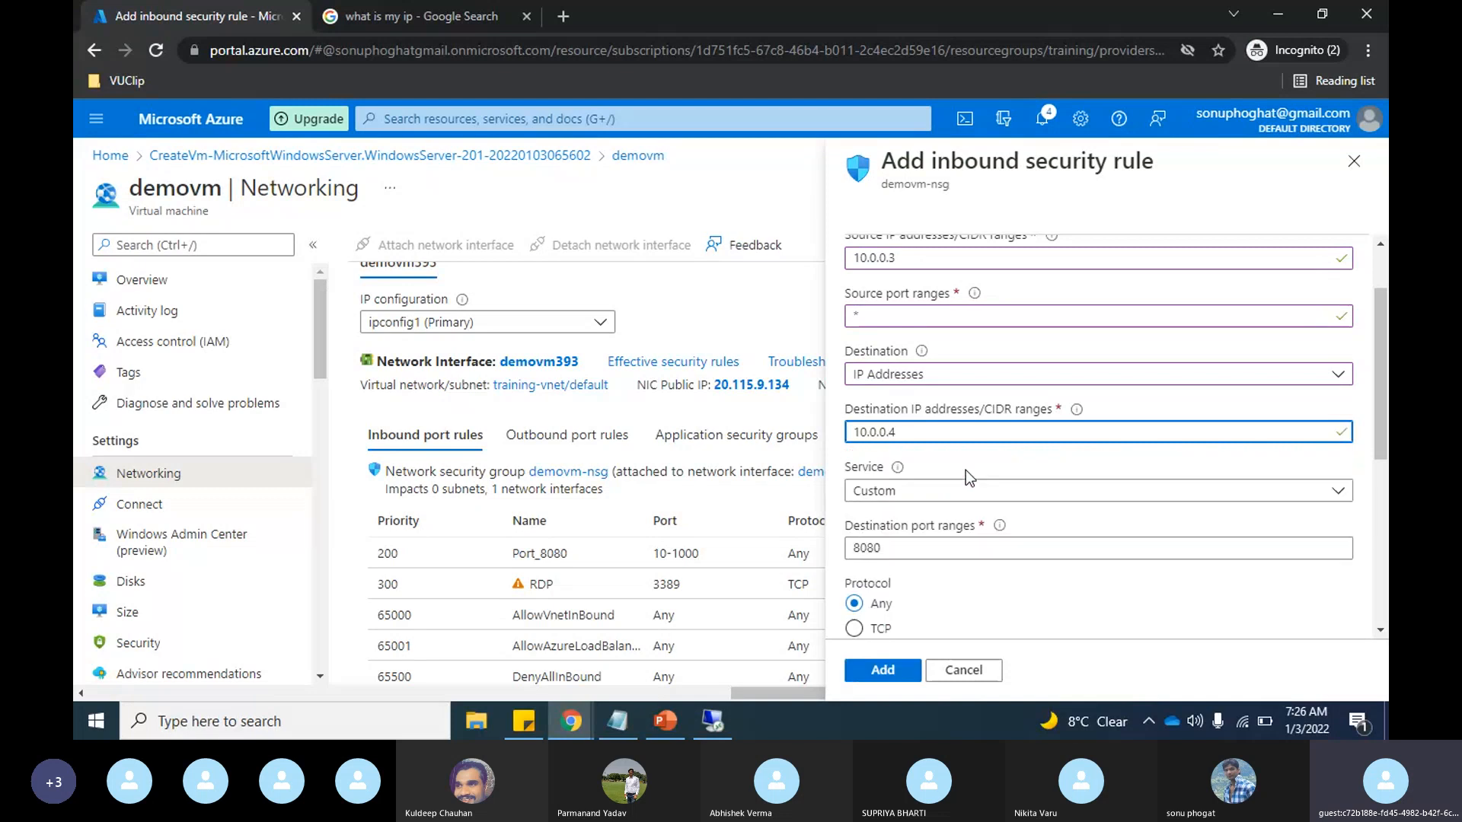
Step: Set the rule's destination port range to 1433, keeping the Custom service
scroll(1057, 469, down, 1)
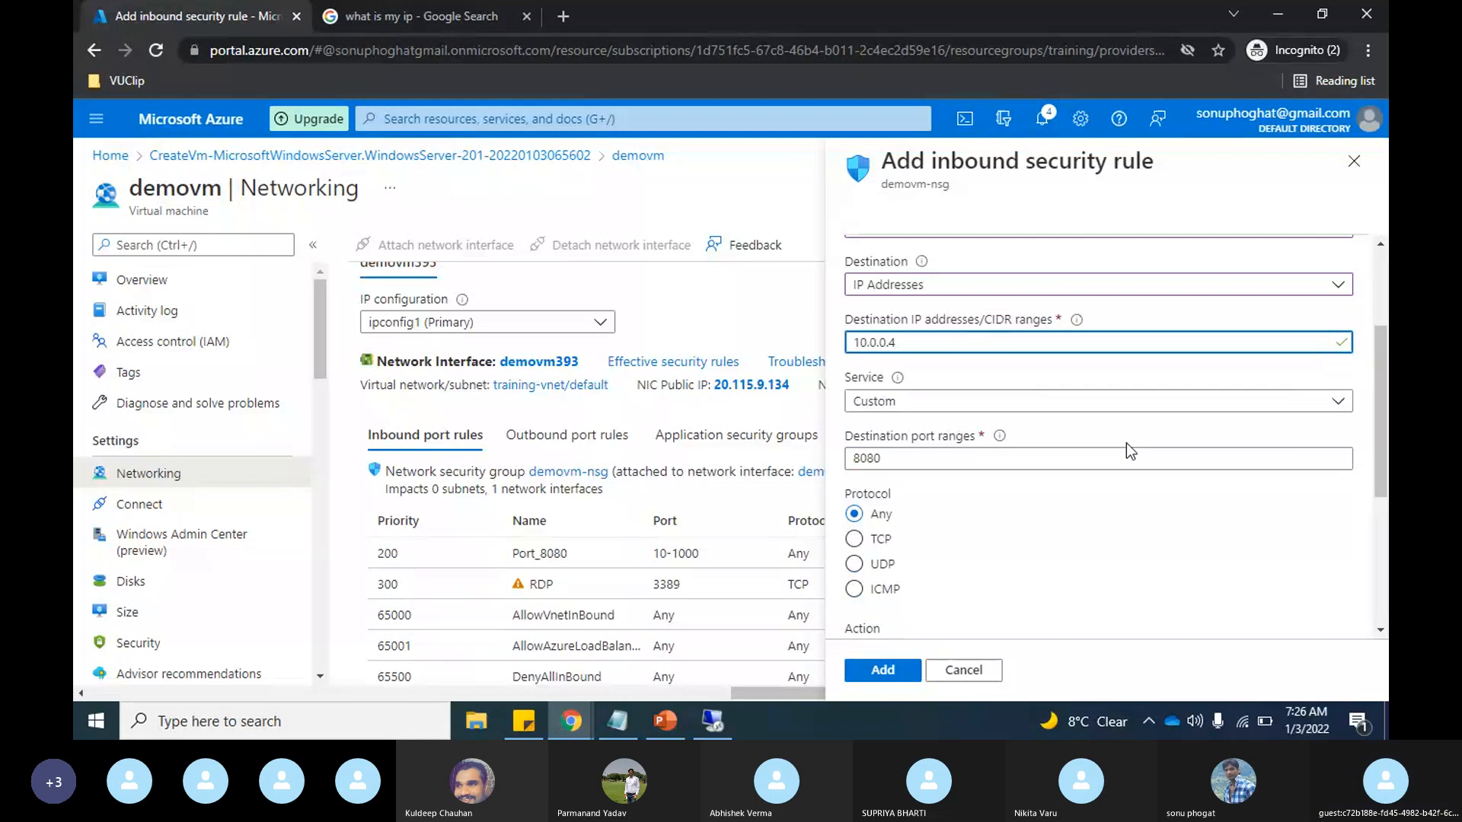
click(931, 460)
key(BackSpace)
key(BackSpace)
key(BackSpace)
key(BackSpace)
text(1433)
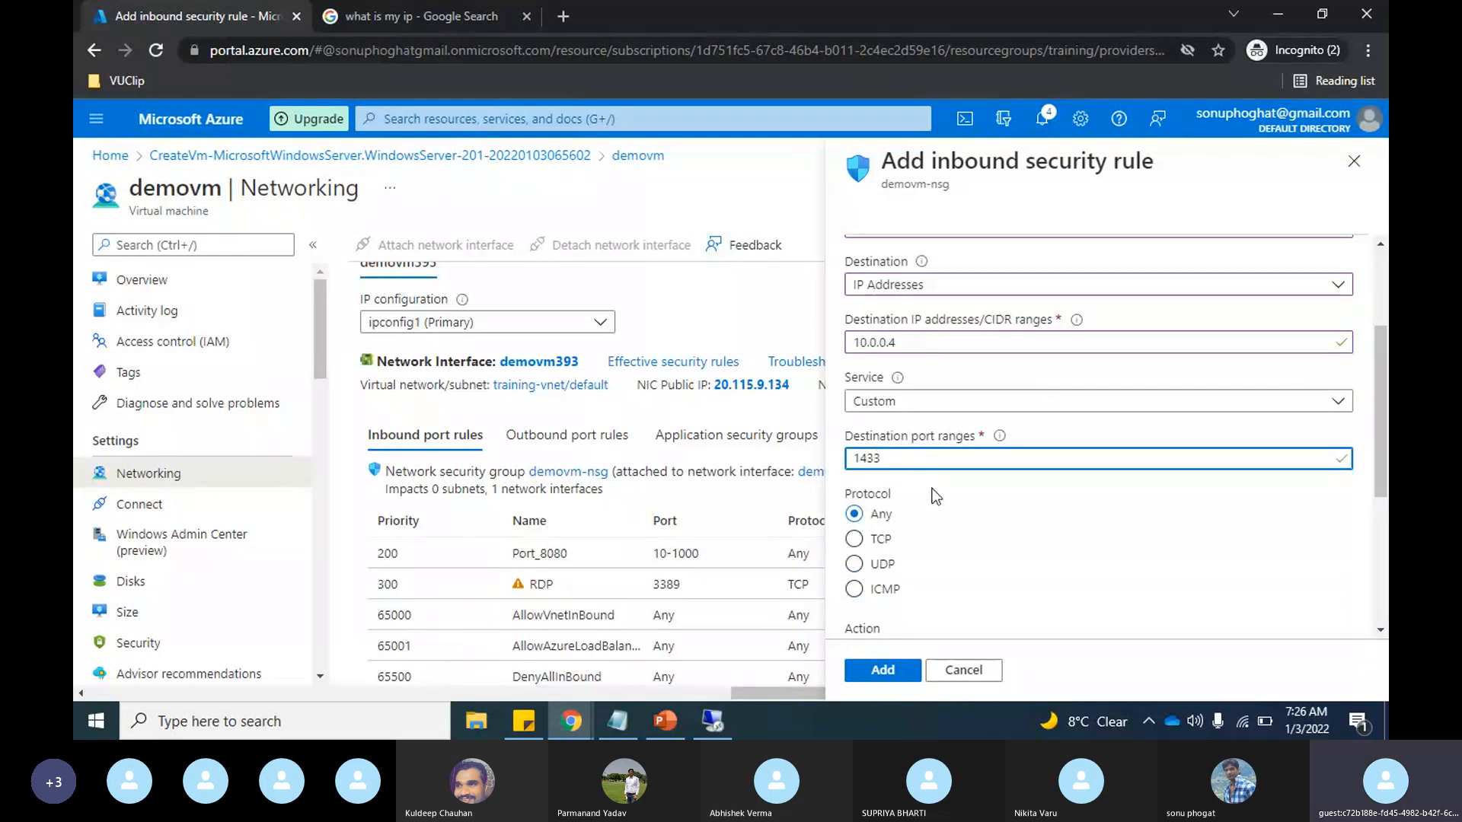
Step: Set the new inbound rule's priority to 100, leaving the protocol as Any and the action as Allow
scroll(931, 495, down, 2)
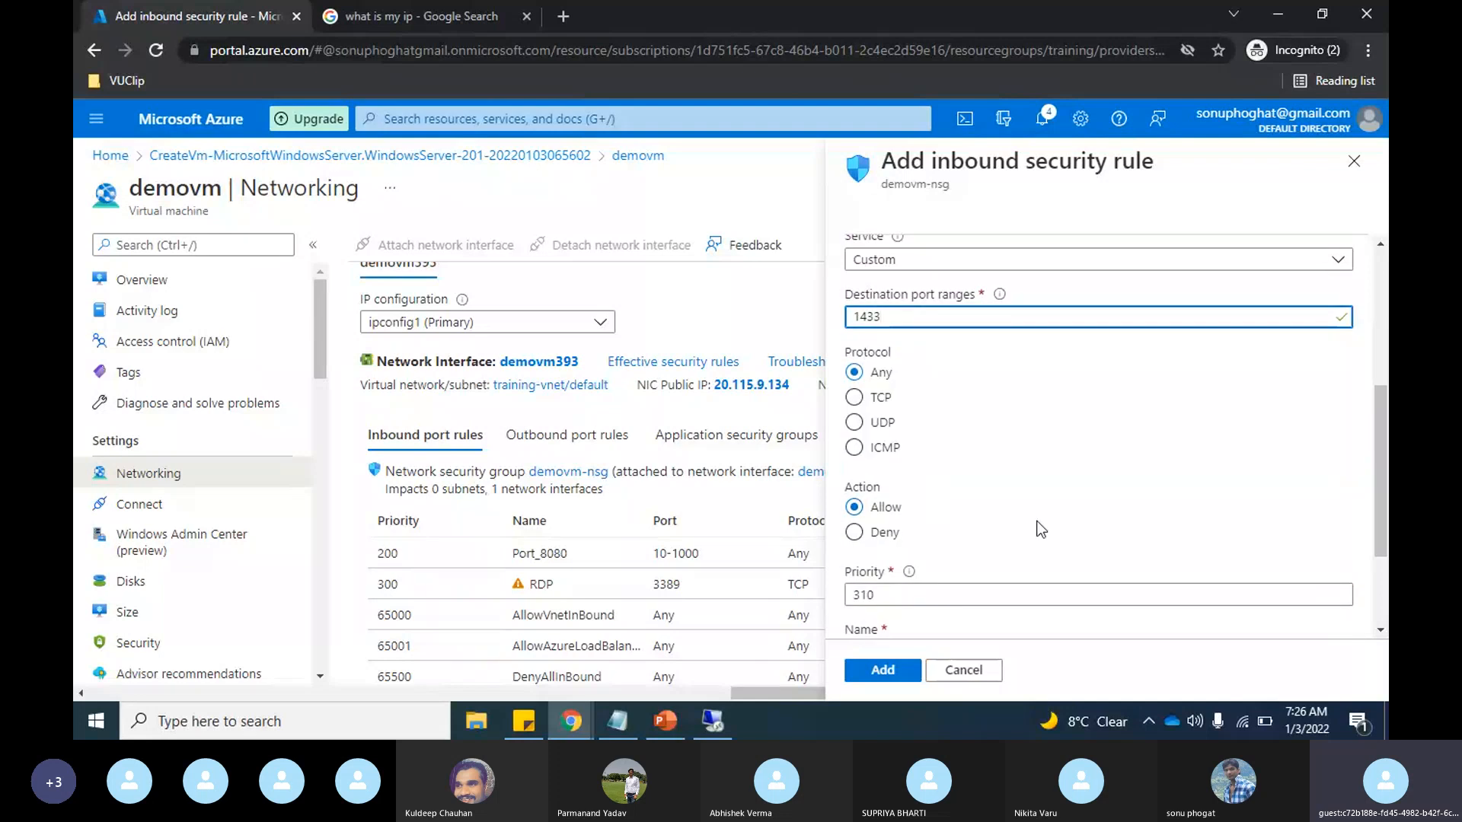
scroll(1041, 529, down, 1)
click(878, 520)
key(BackSpace)
key(BackSpace)
key(BackSpace)
text(100)
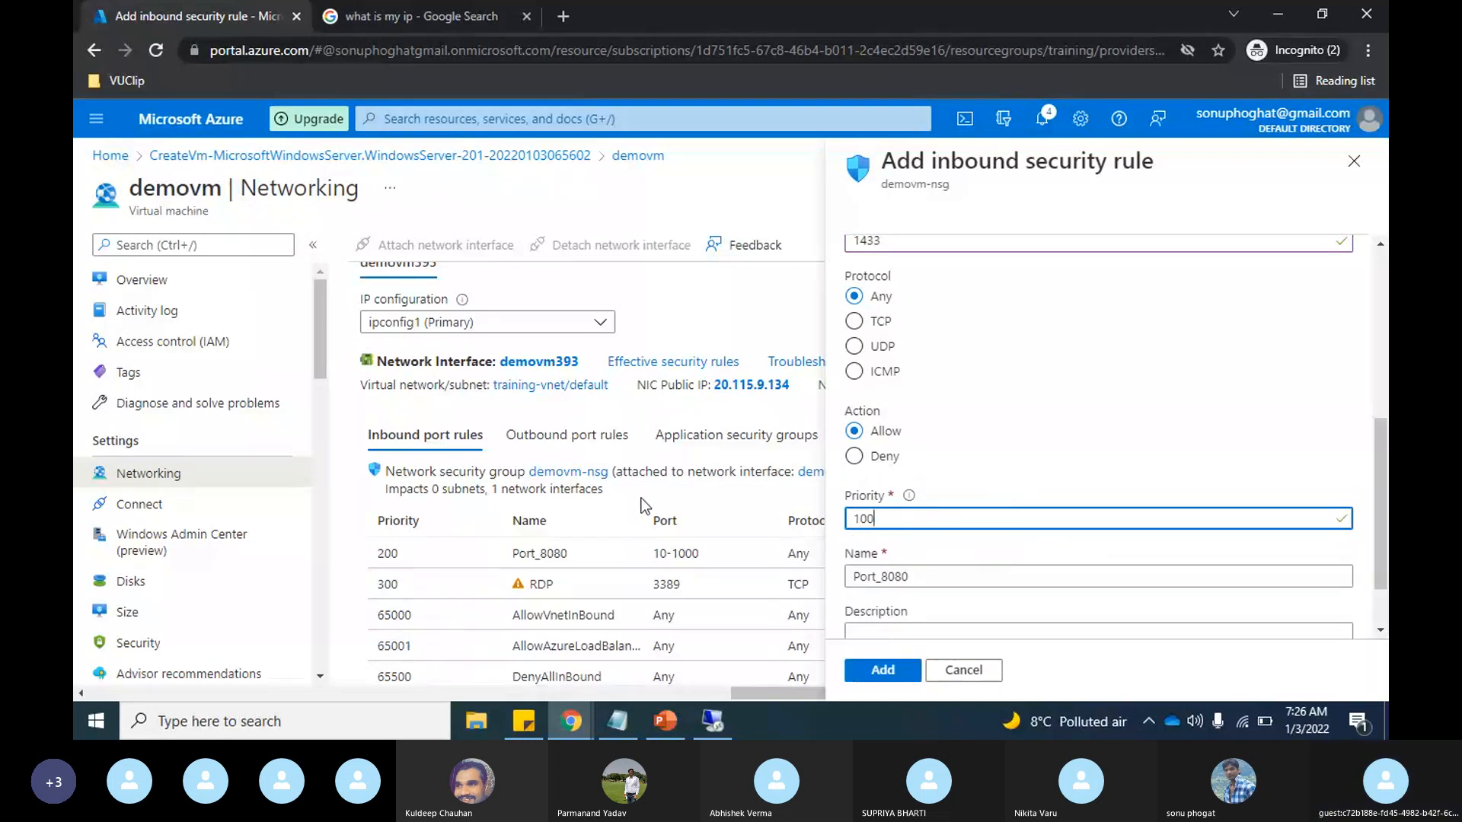
scroll(1101, 535, down, 1)
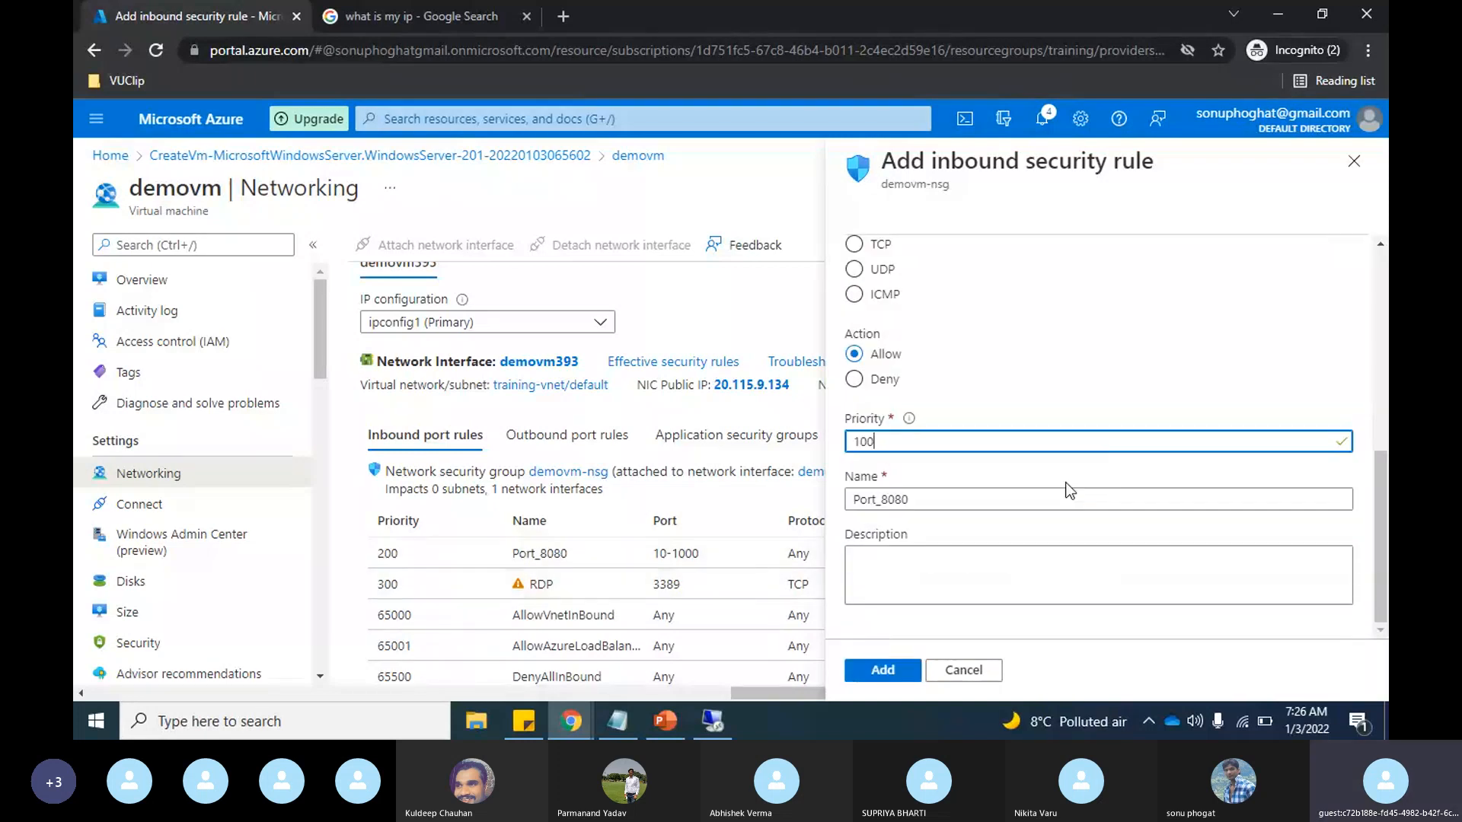
Step: Name the inbound rule Port_1433_allow and add it to the network security group
click(893, 672)
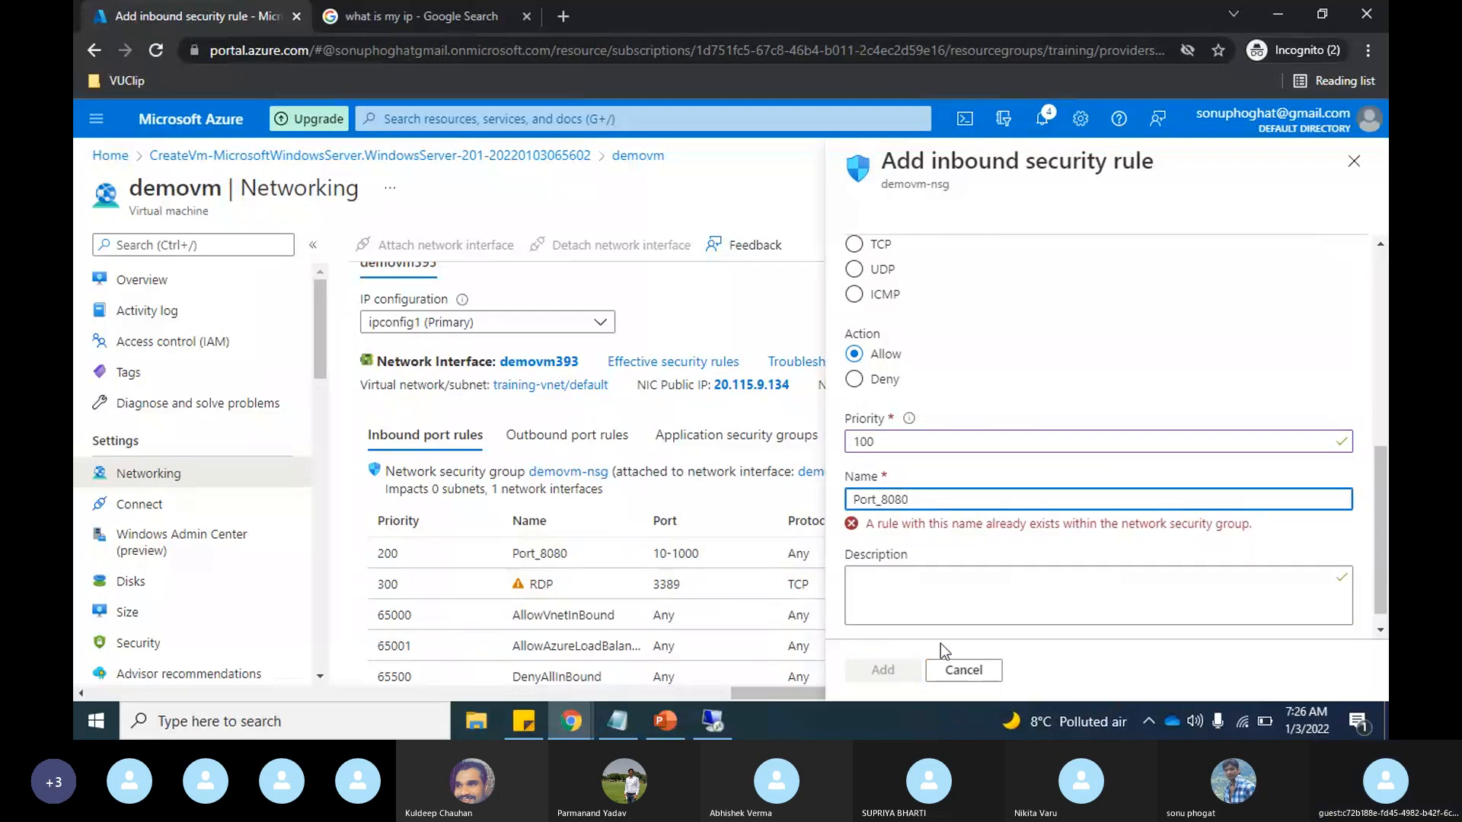
key(BackSpace)
key(BackSpace)
key(BackSpace)
key(BackSpace)
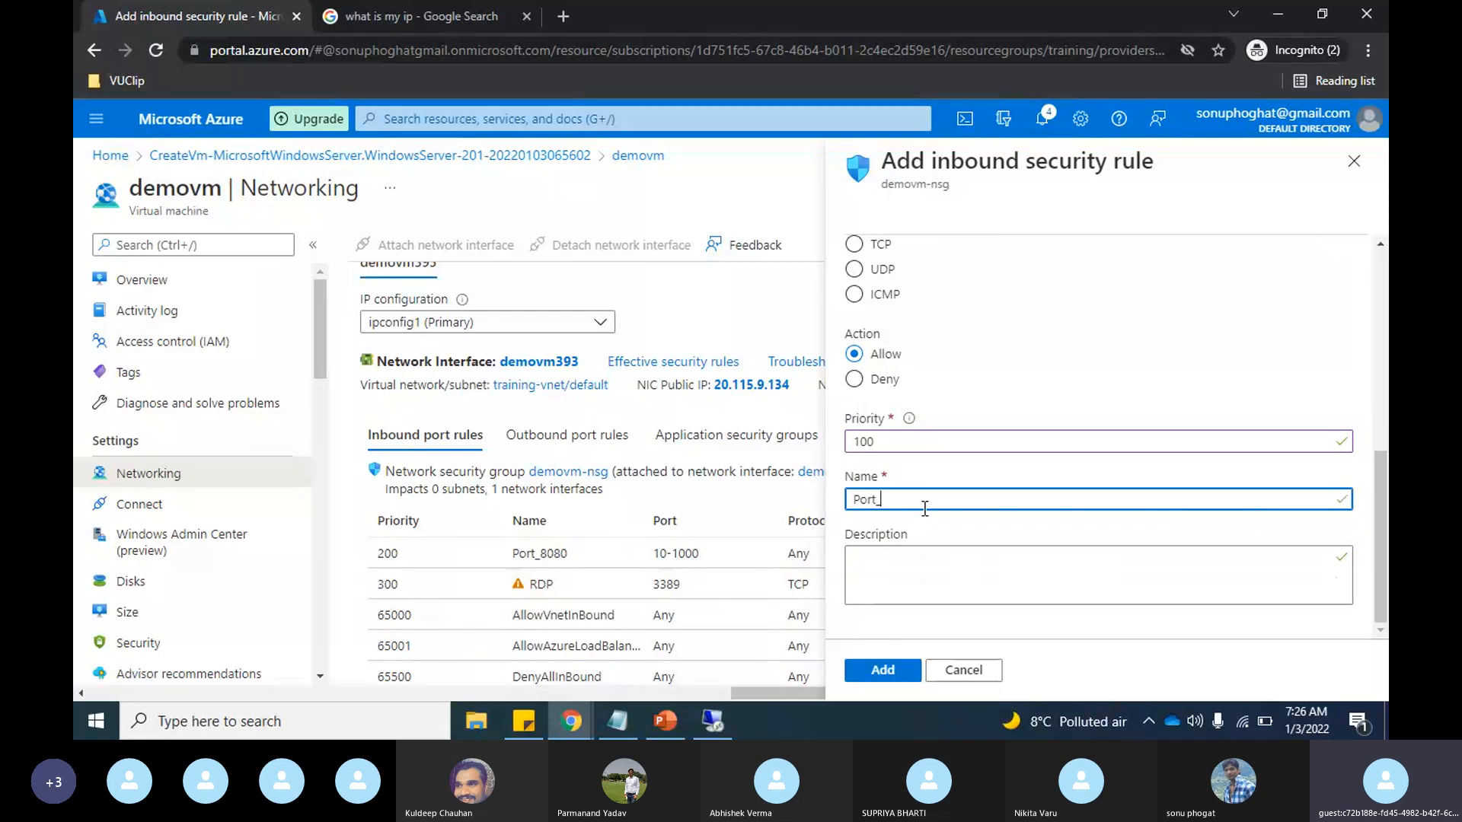
text(1433_allow)
click(892, 671)
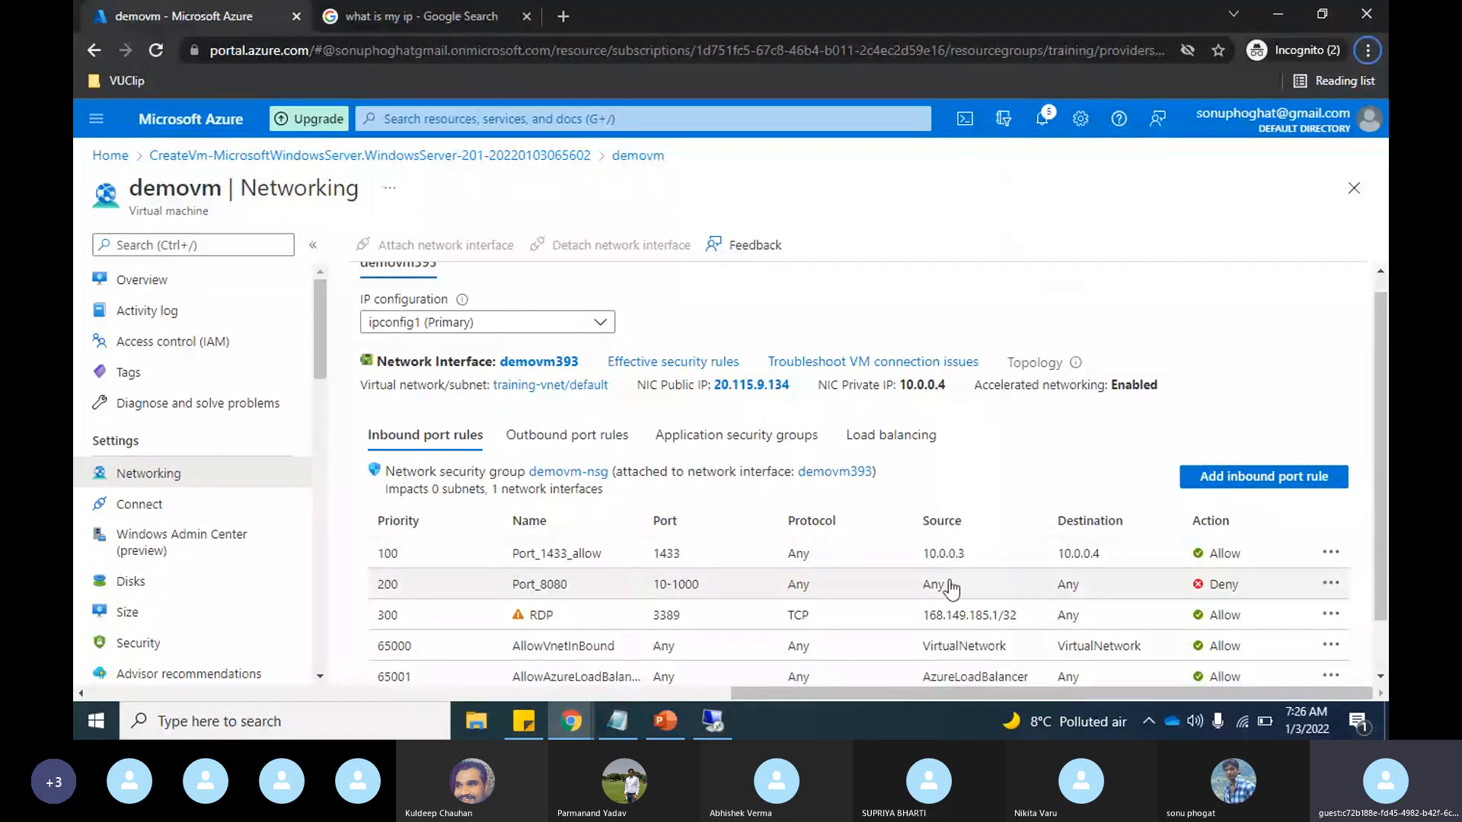
Step: Switch to PowerPoint to consult the network diagram, then return to the Azure portal and review demovm's inbound port rules
key(alt+Tab)
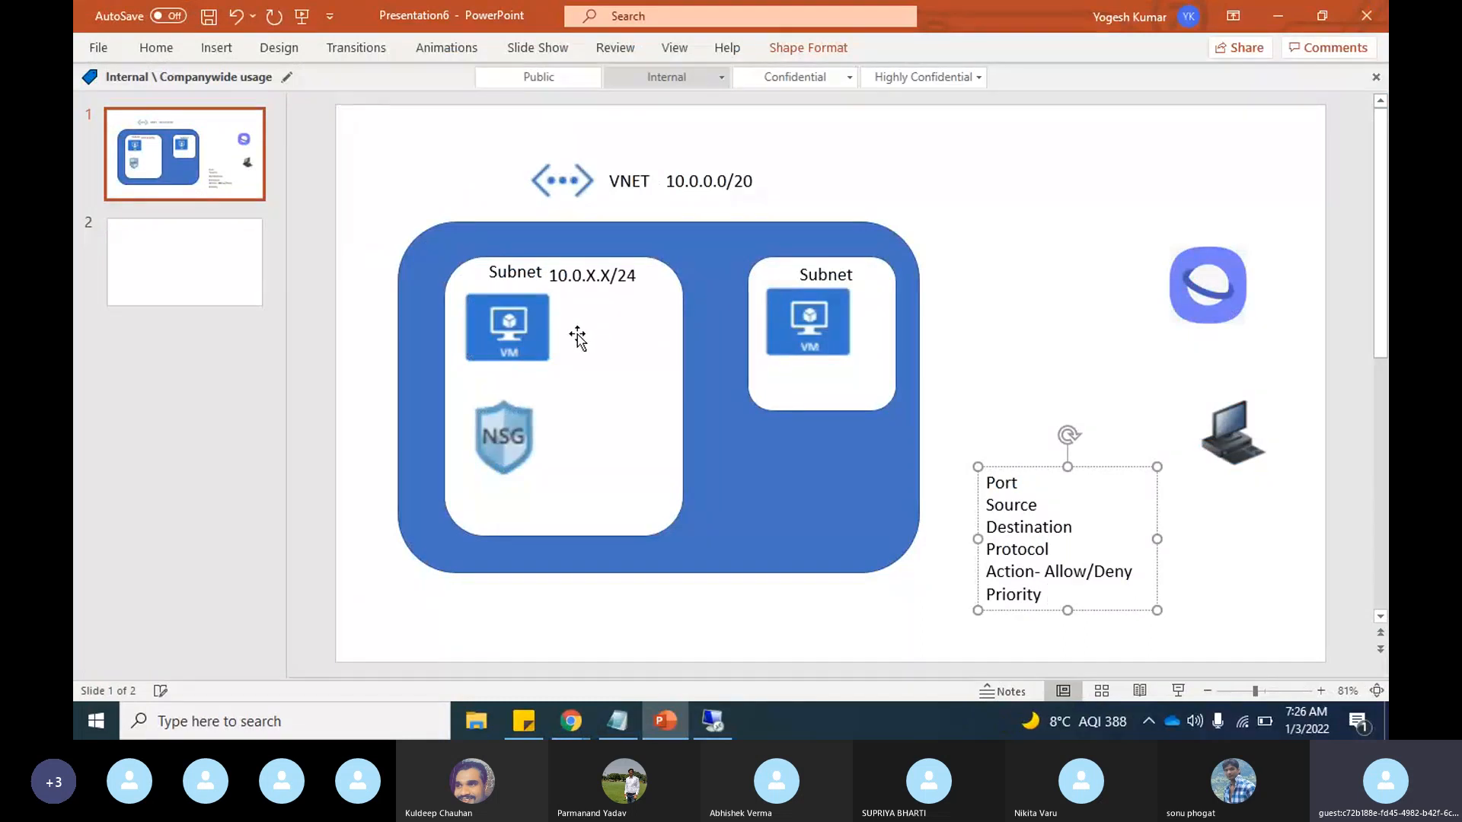
key(alt+Tab)
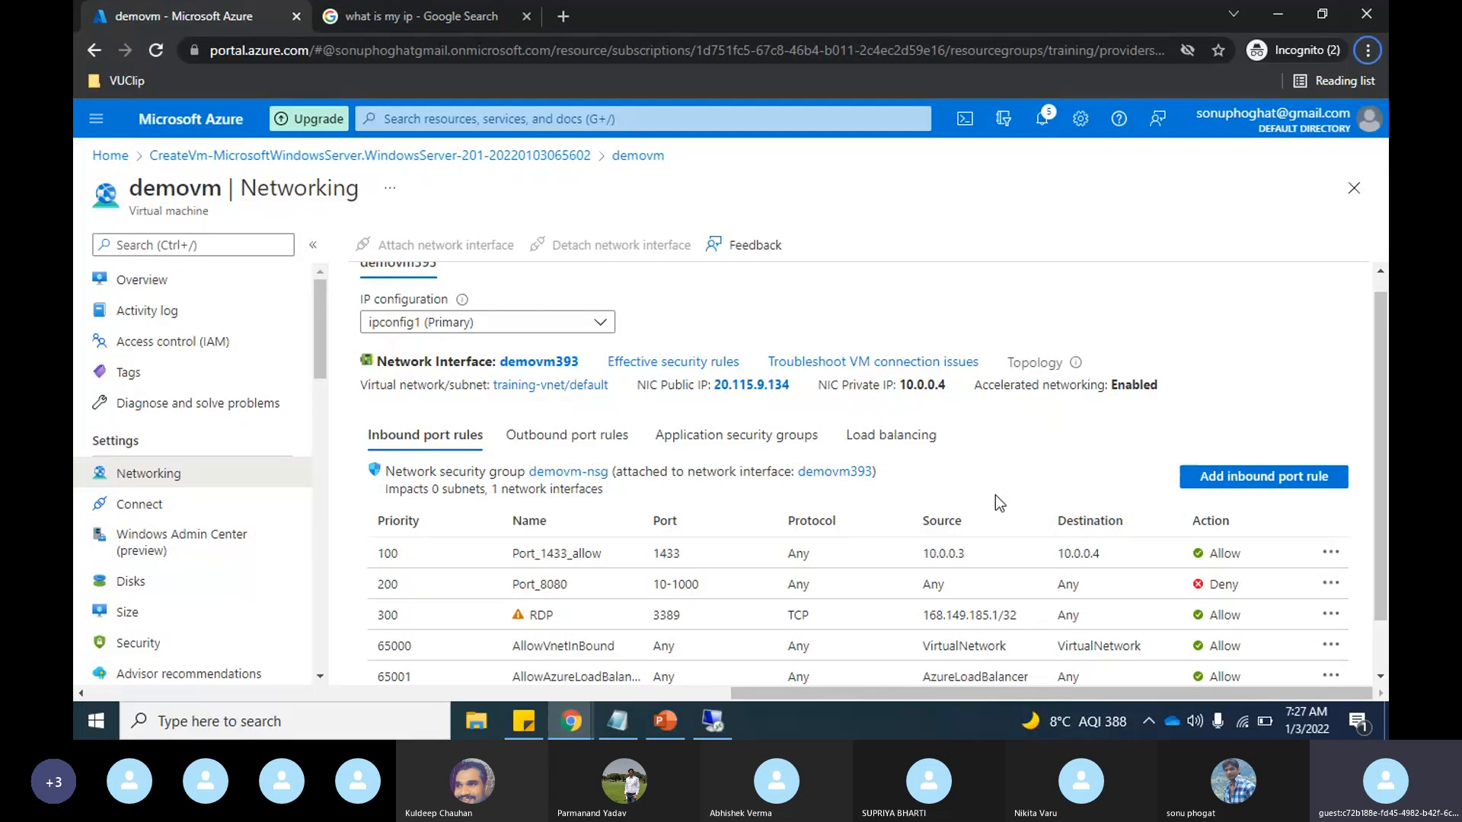
scroll(734, 445, up, 1)
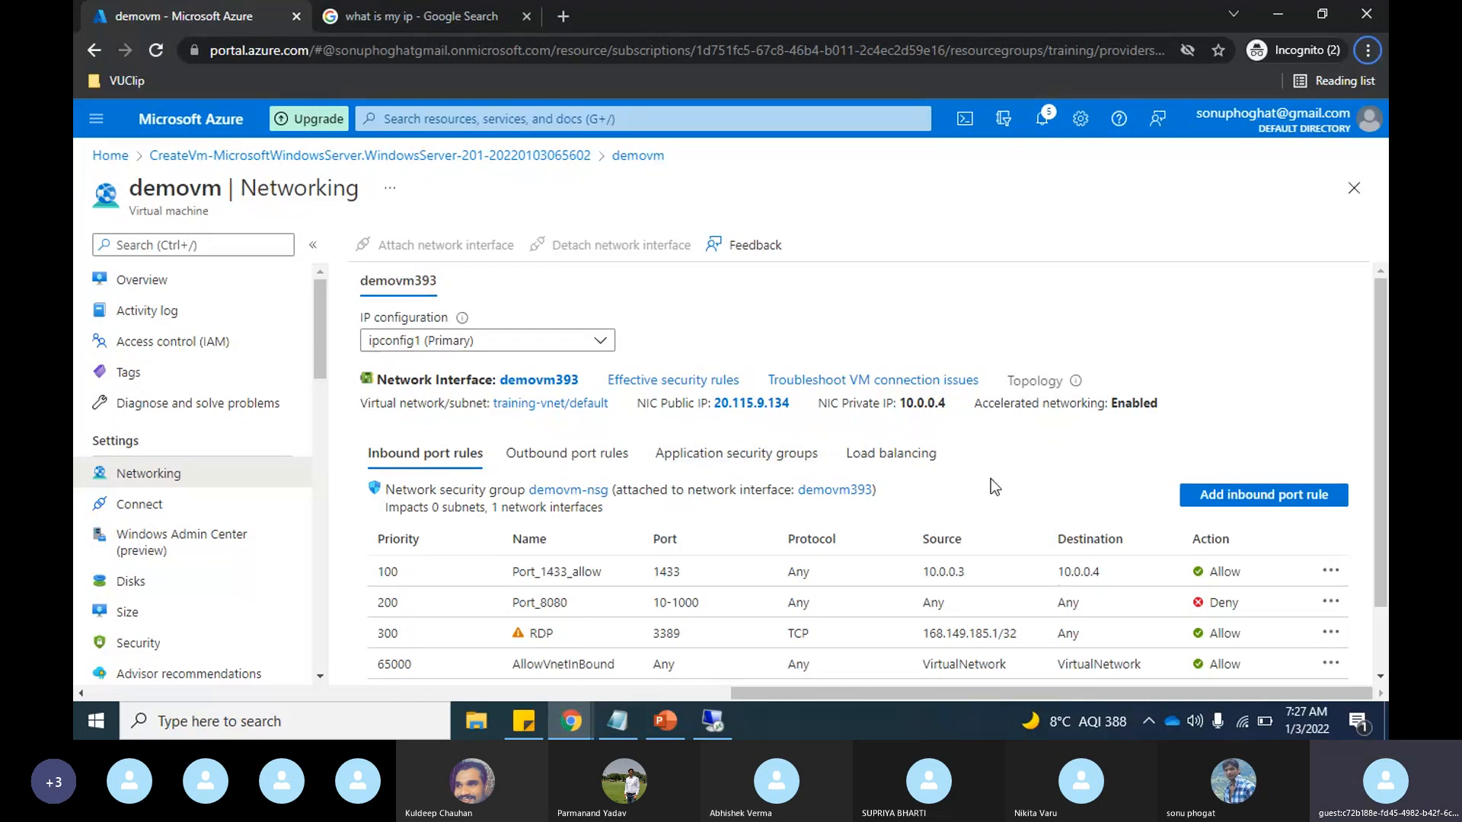
scroll(888, 483, down, 1)
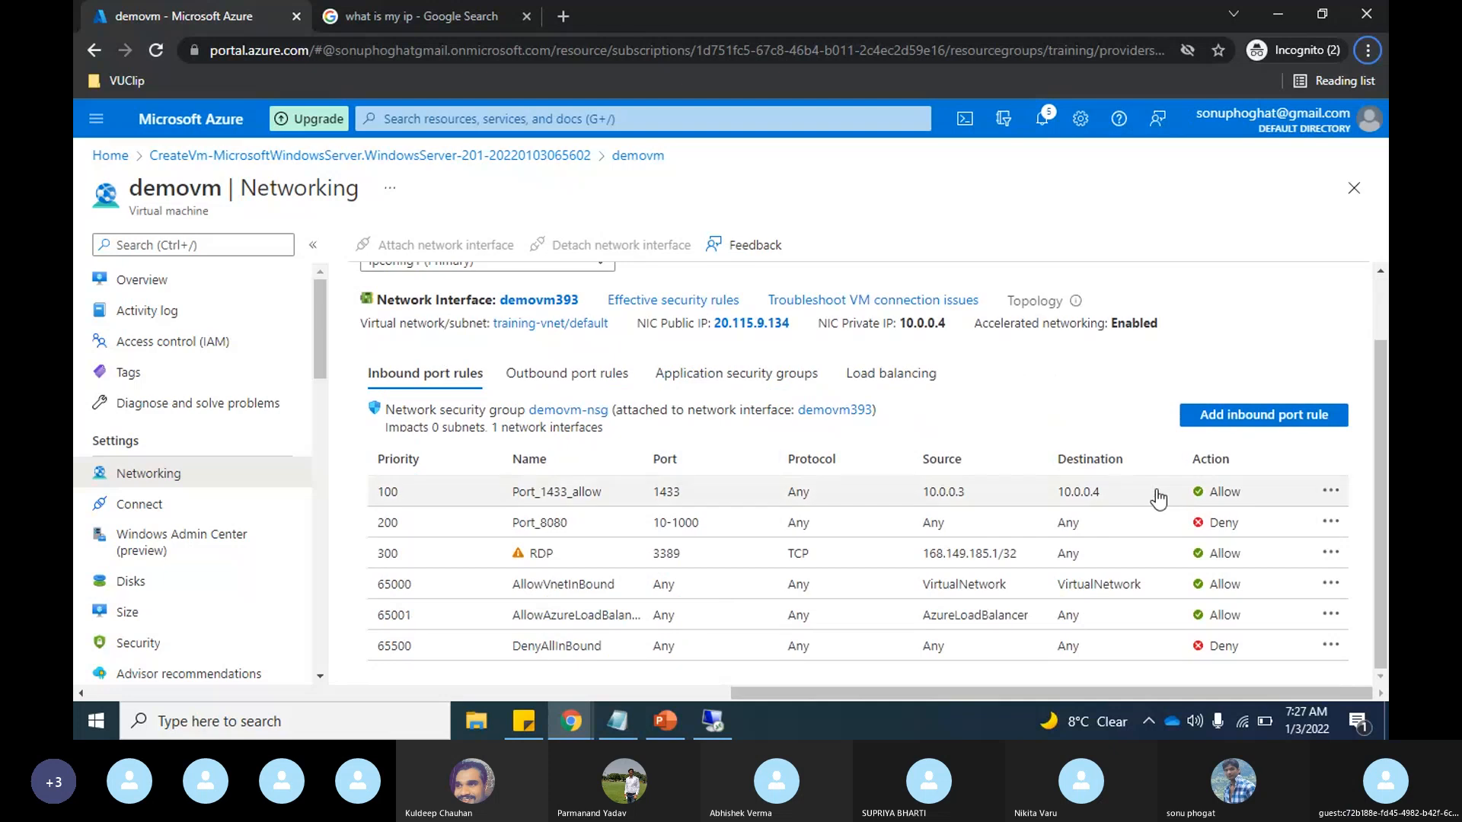
Step: Delete the Port_8080 inbound rule and confirm the deletion
click(1332, 524)
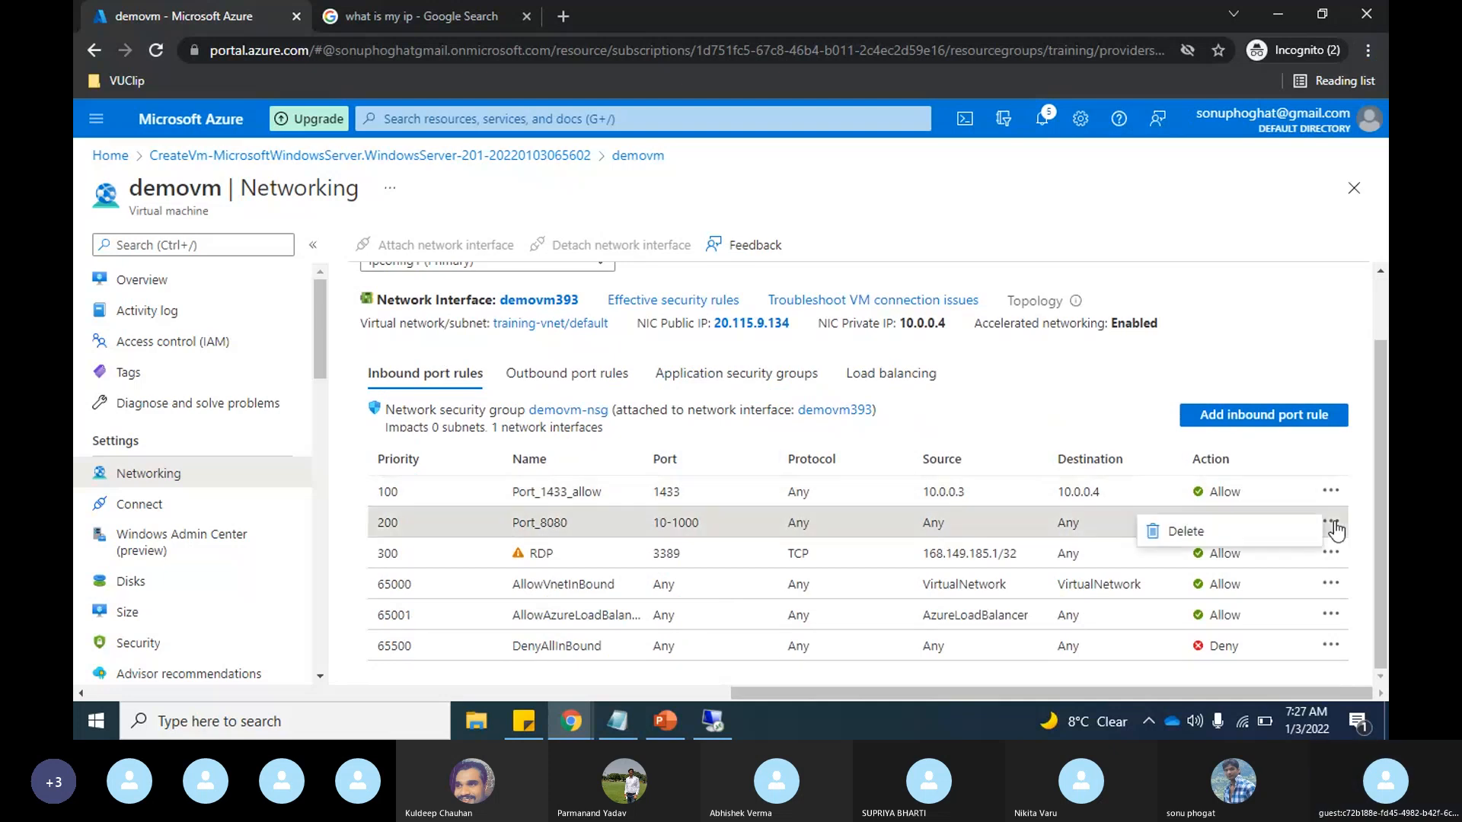
click(1185, 535)
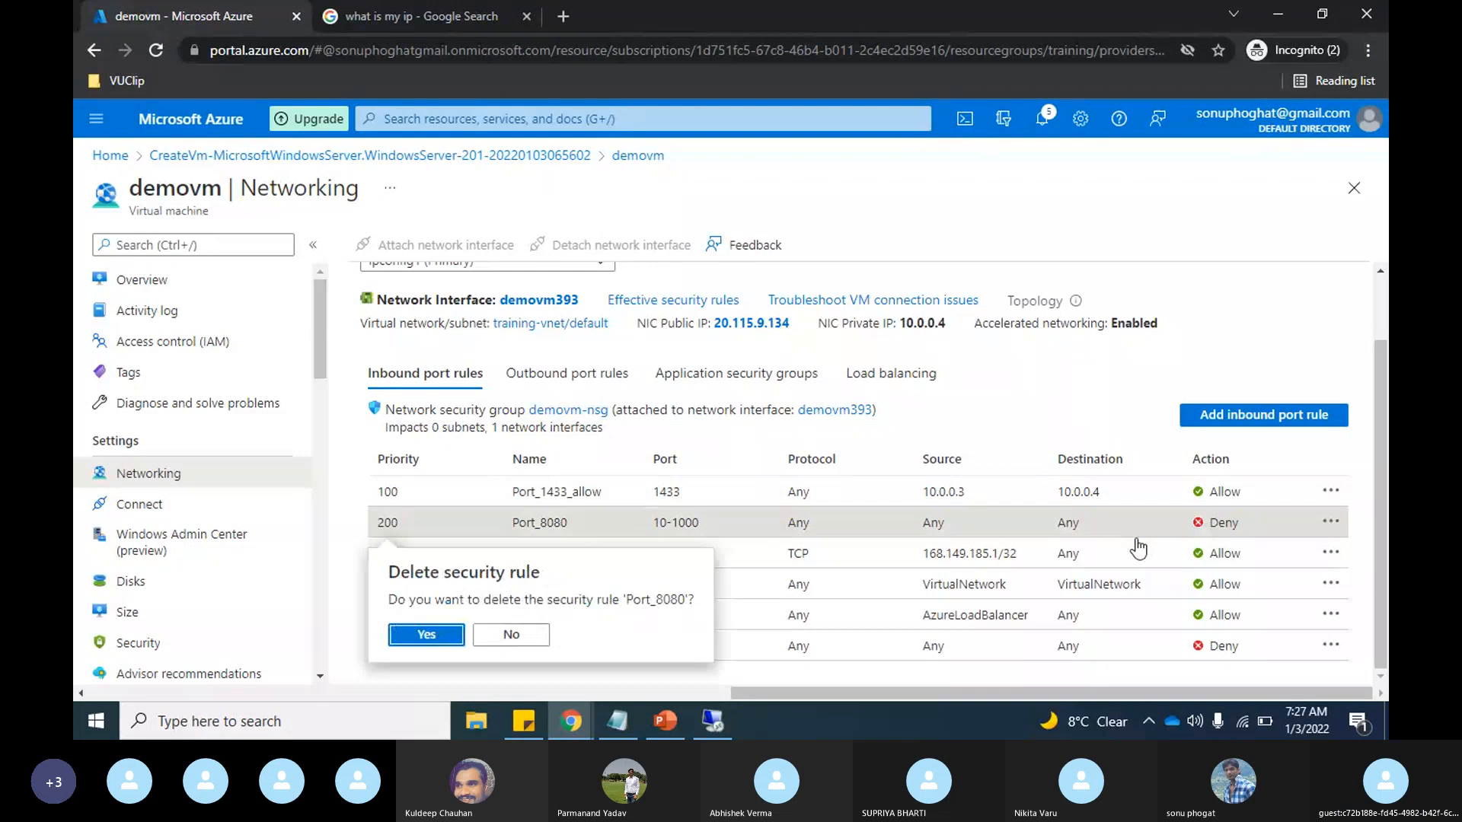
key(Return)
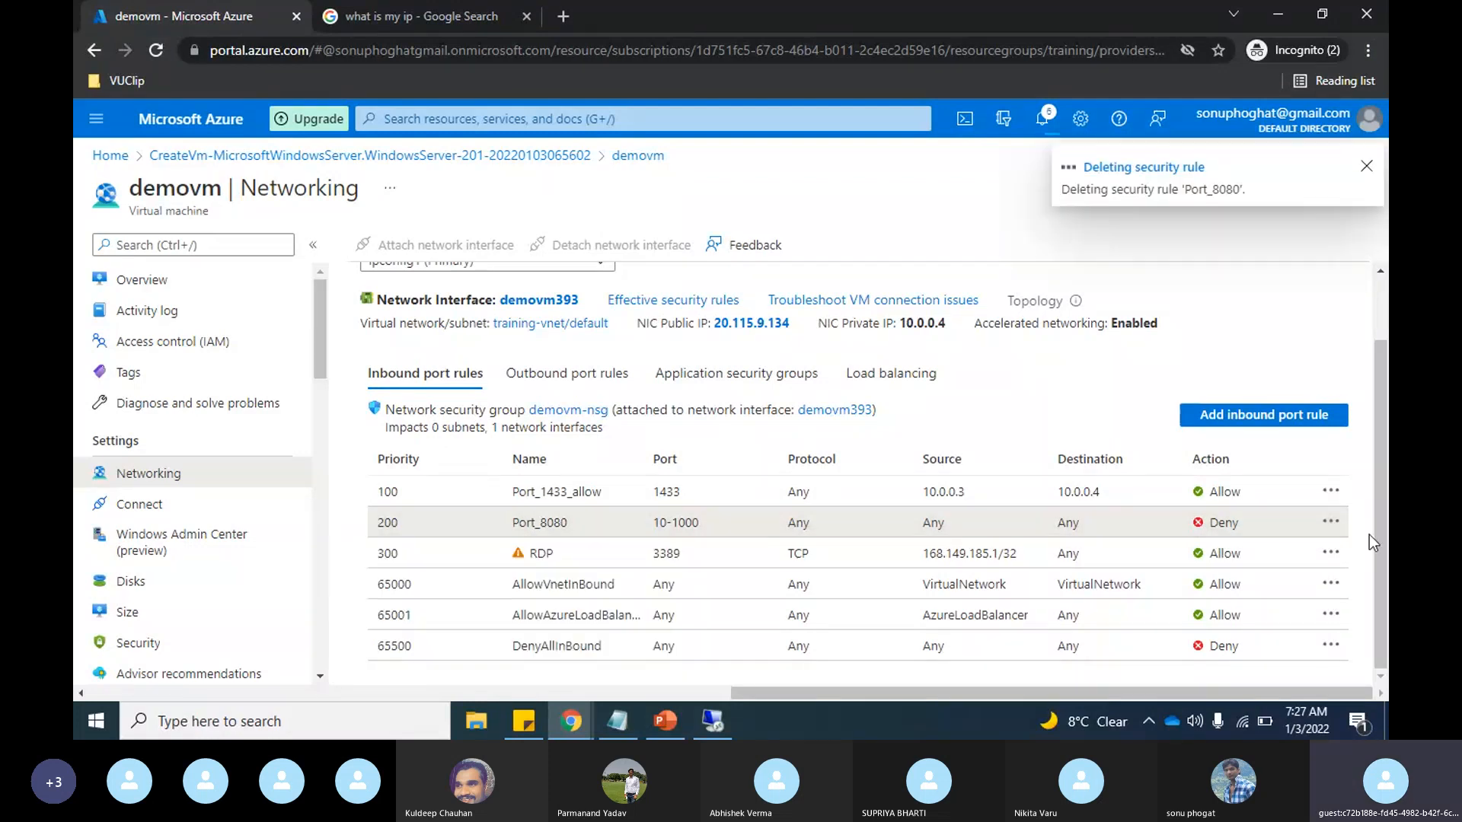
Step: Delete the Port_1433_allow inbound rule and confirm the deletion
click(1332, 493)
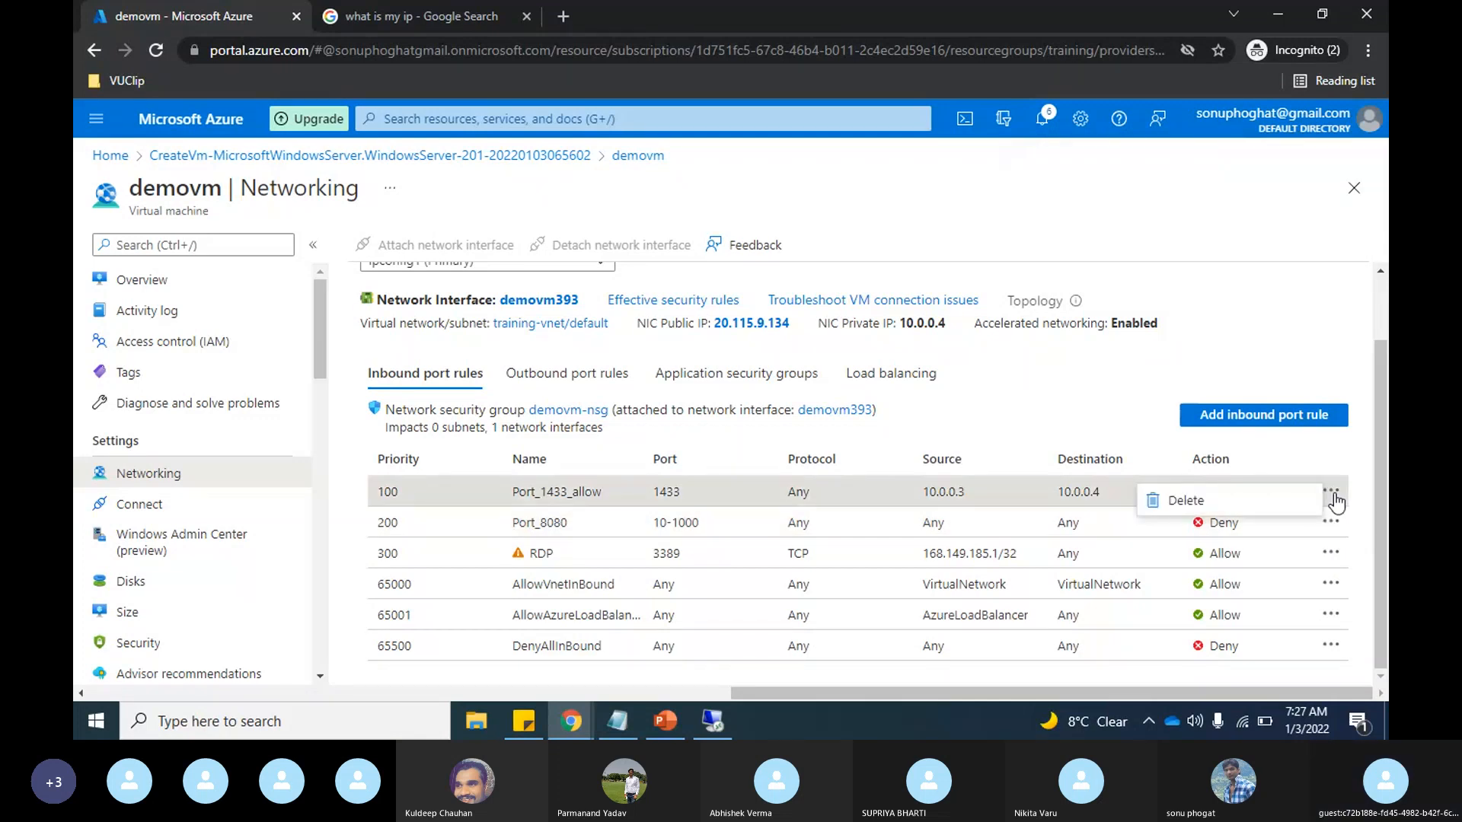
click(1185, 502)
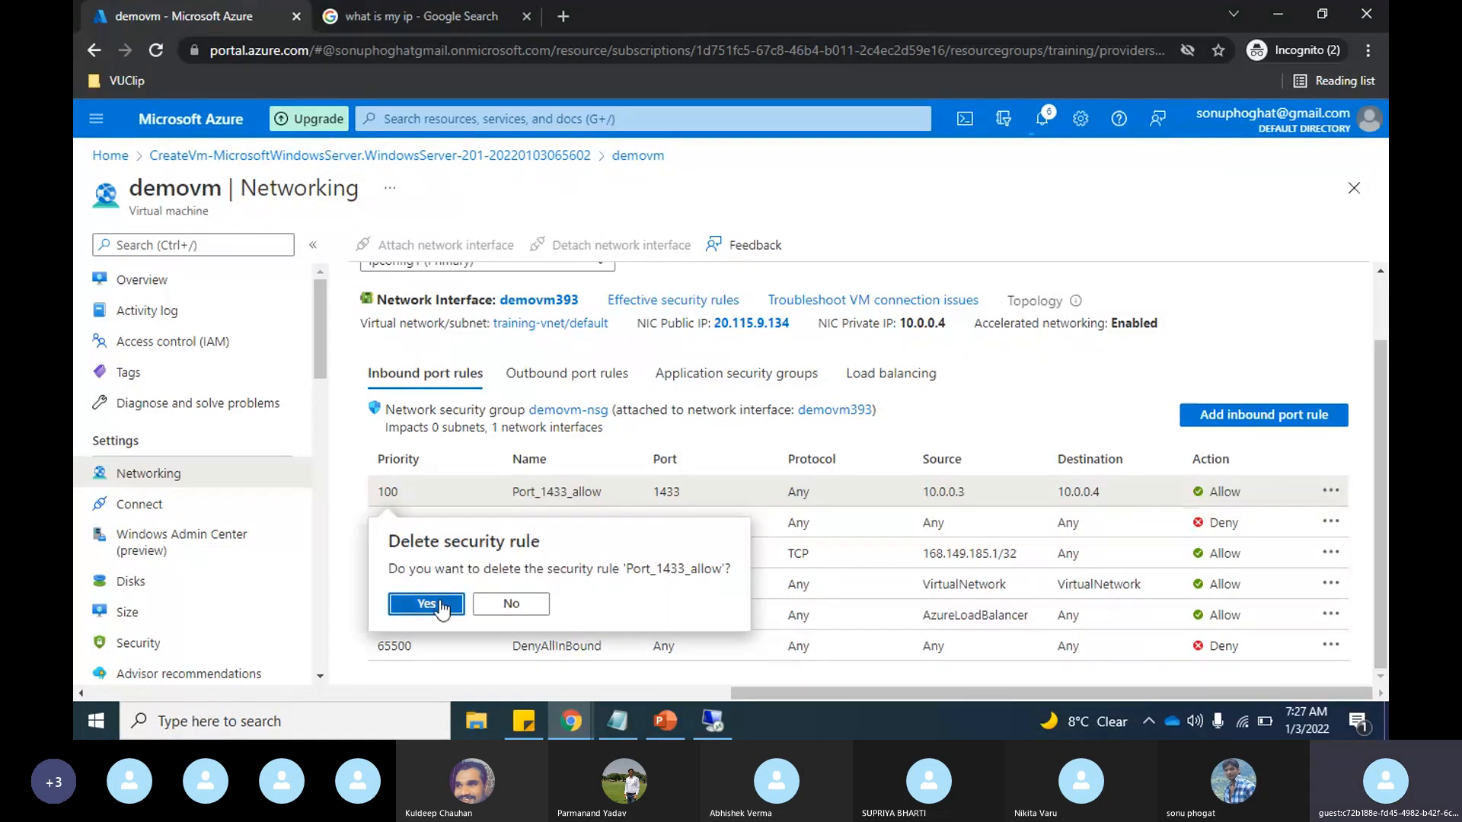
click(441, 607)
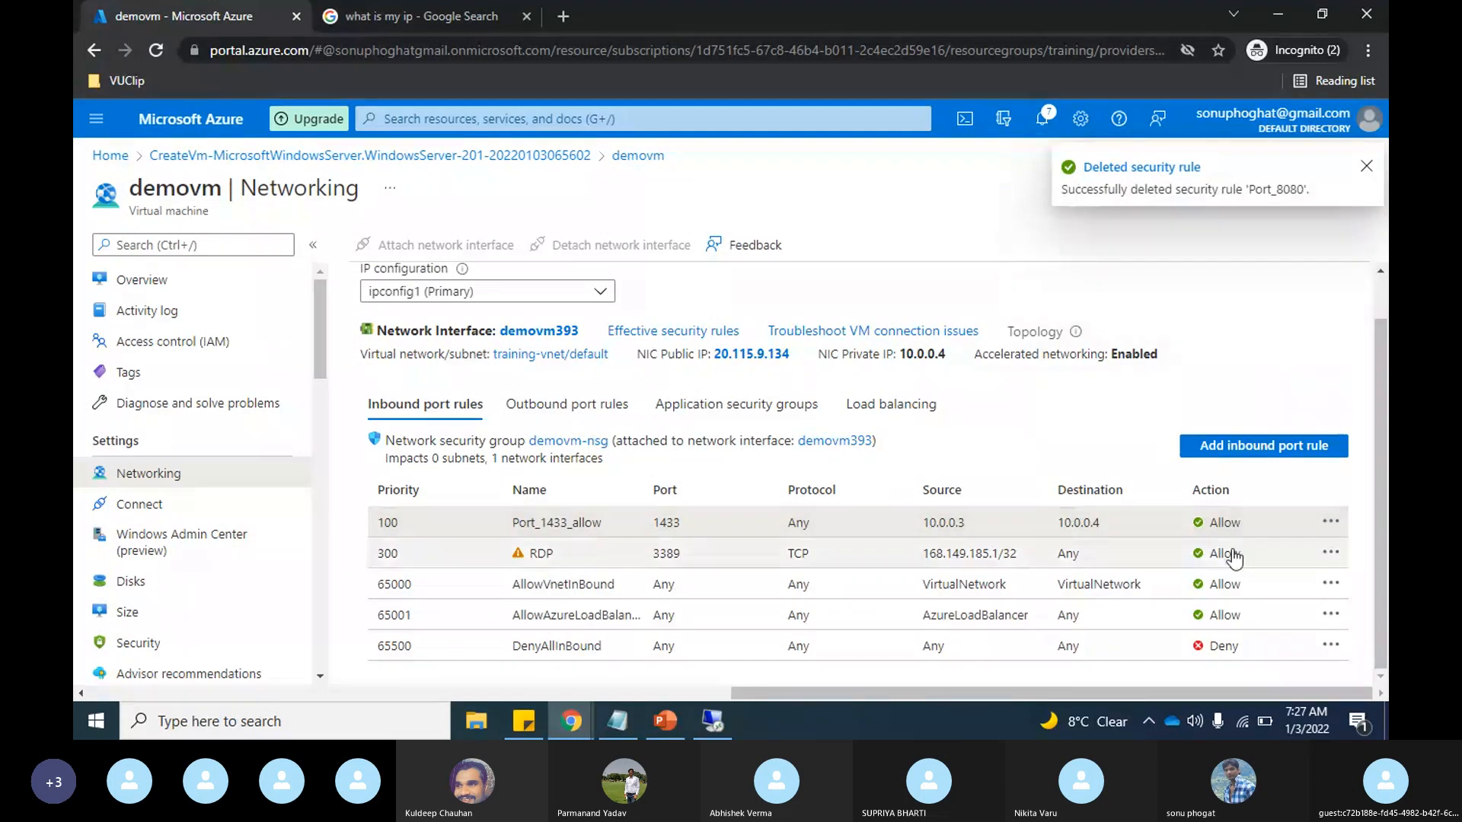
click(1330, 522)
click(1132, 458)
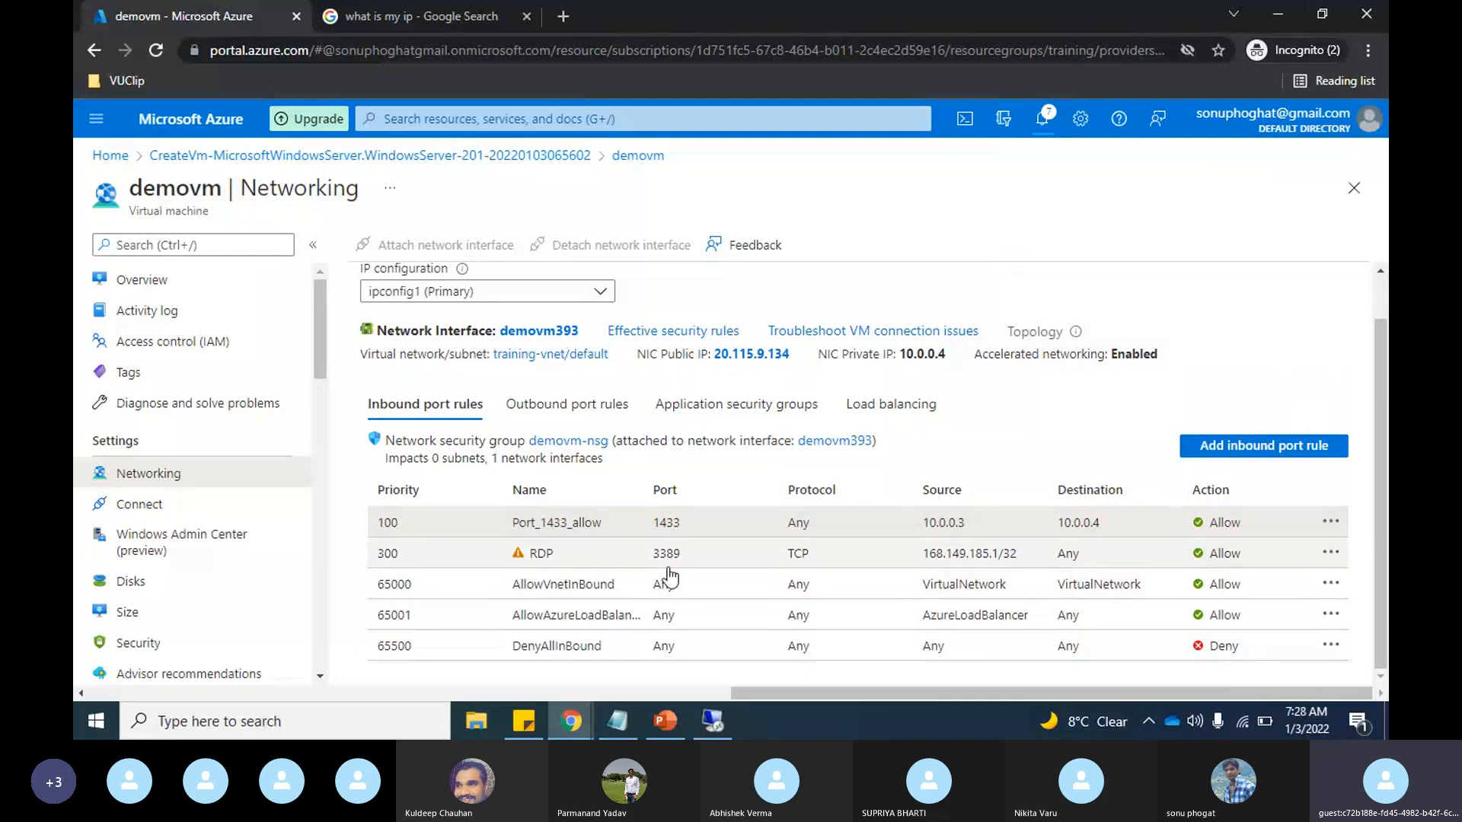
Step: Switch to the demovm Remote Desktop session and close the finished Add Roles and Features Wizard
key(alt+Tab)
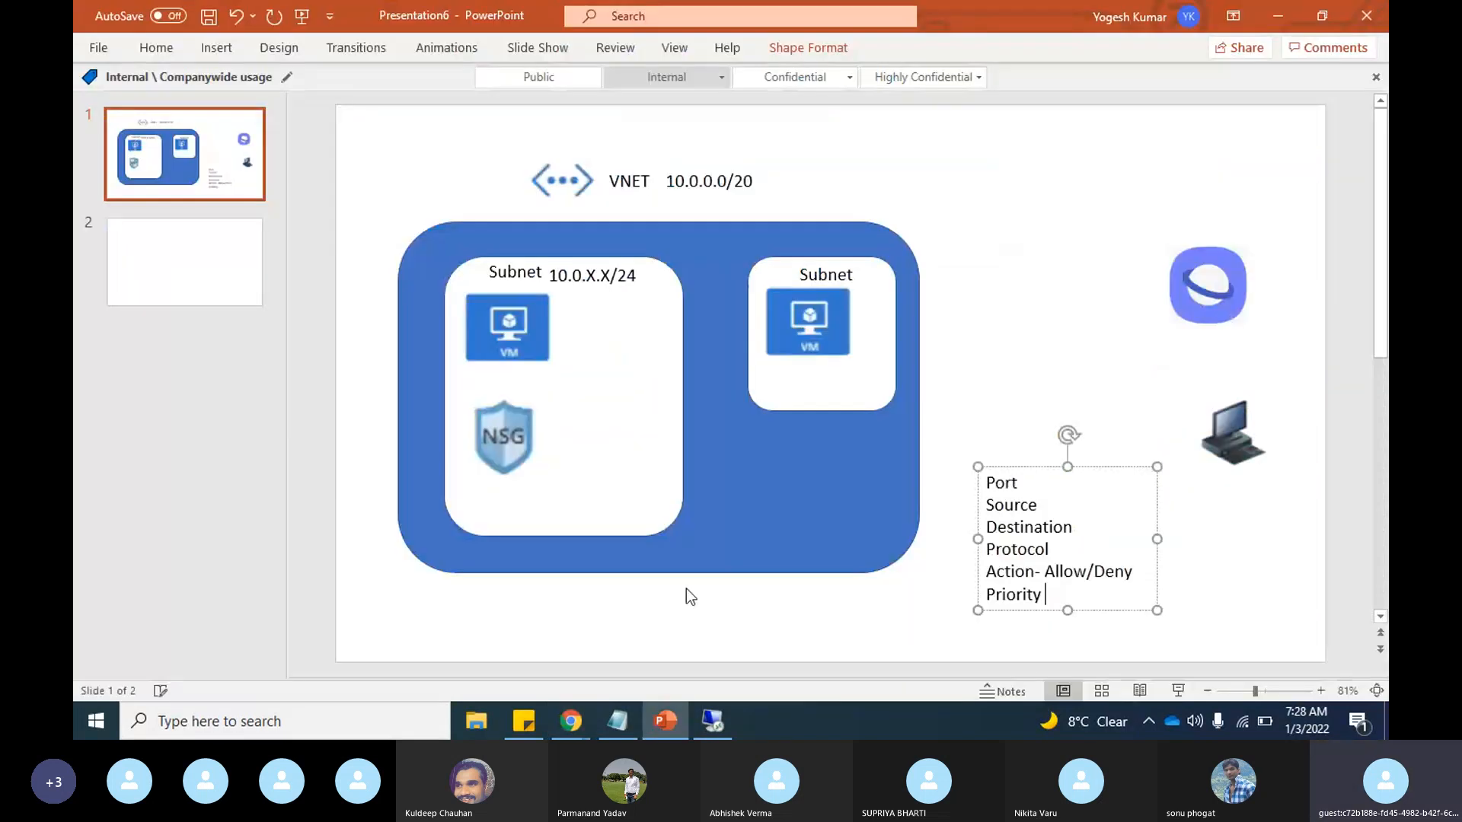
key(alt+Tab)
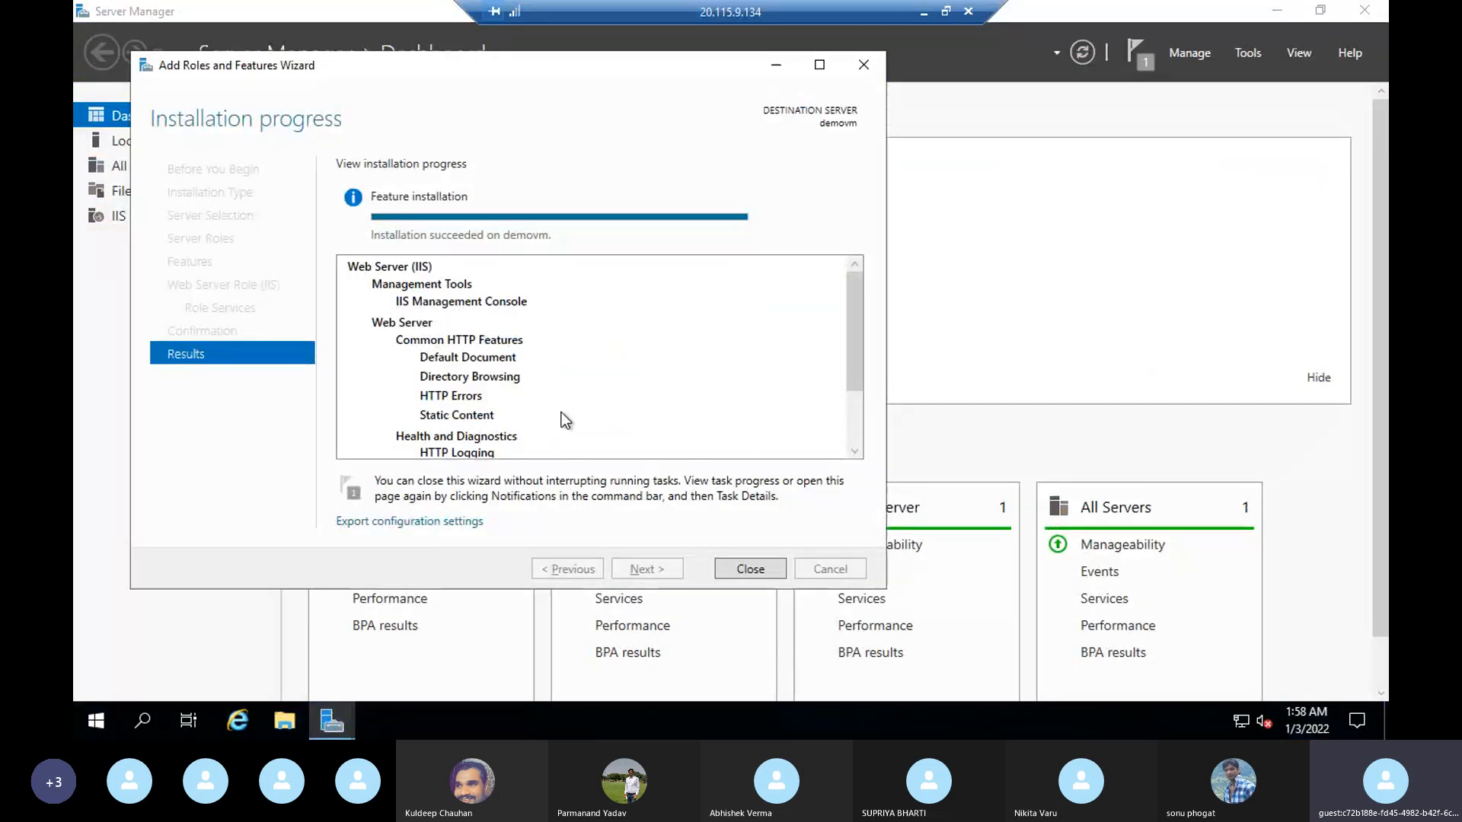
click(755, 574)
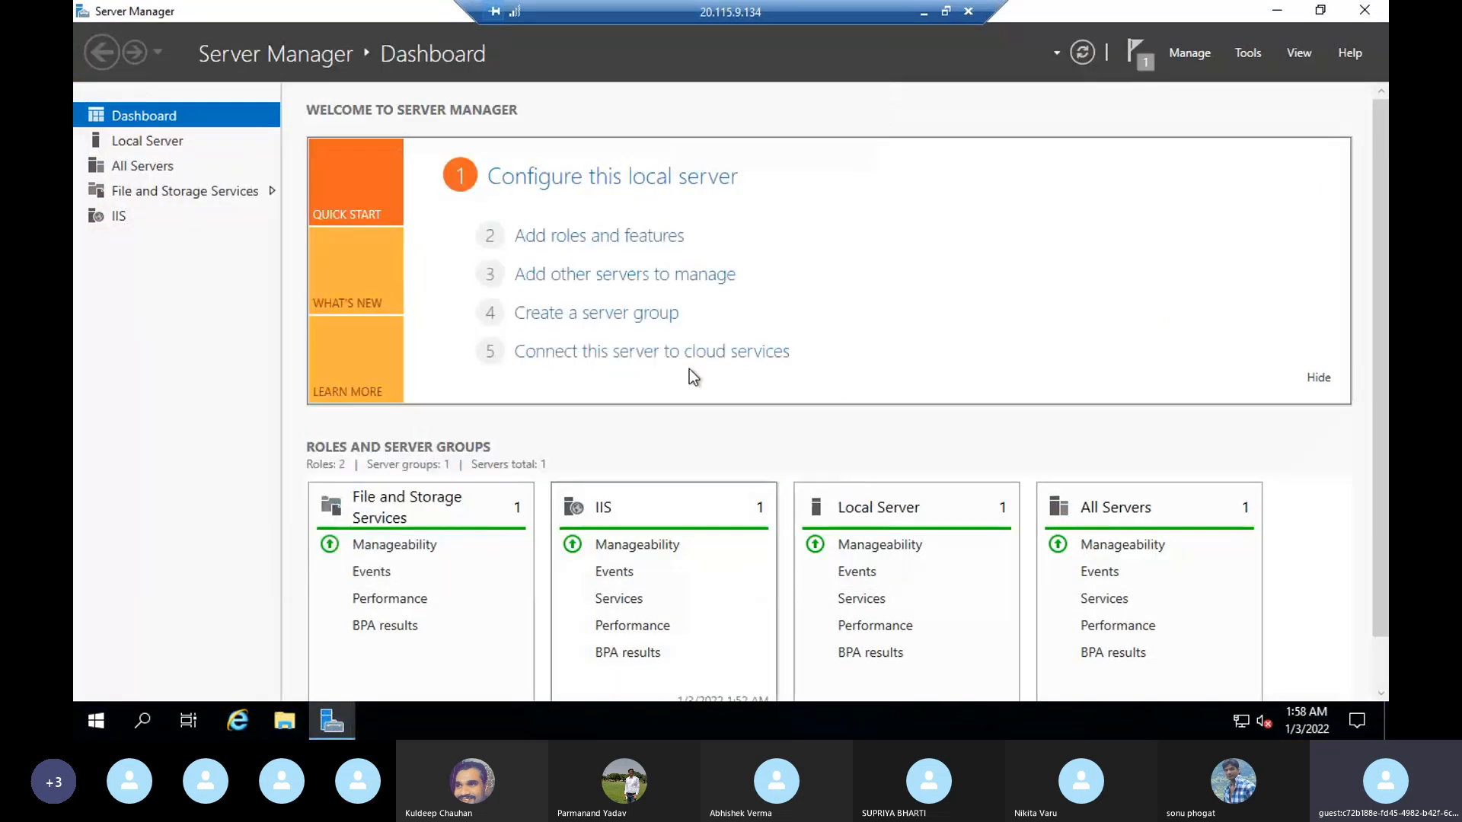
Step: Turn off IE Enhanced Security Configuration for both Administrators and Users in the local server's properties
click(162, 144)
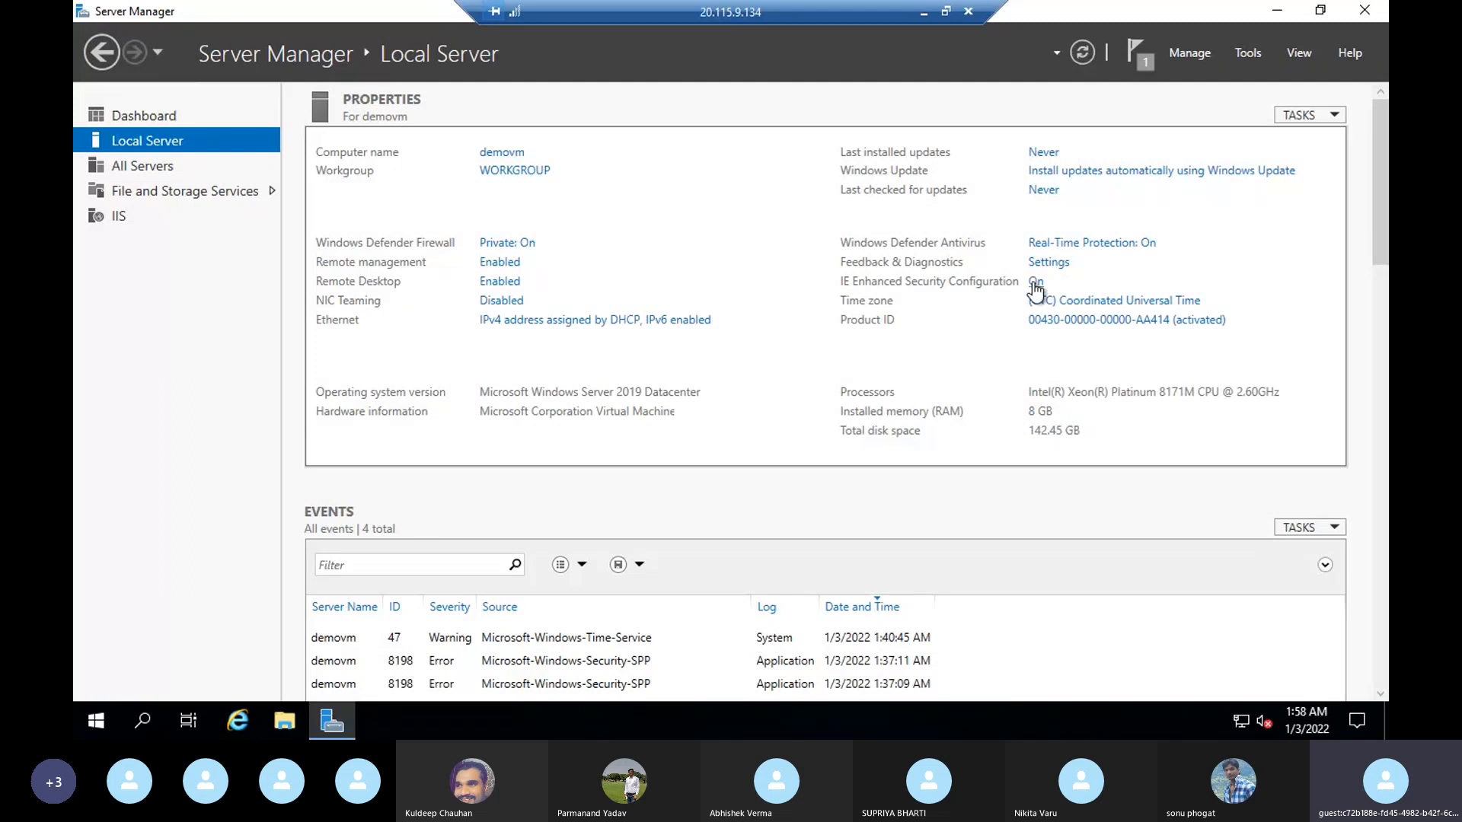
click(1036, 284)
click(607, 333)
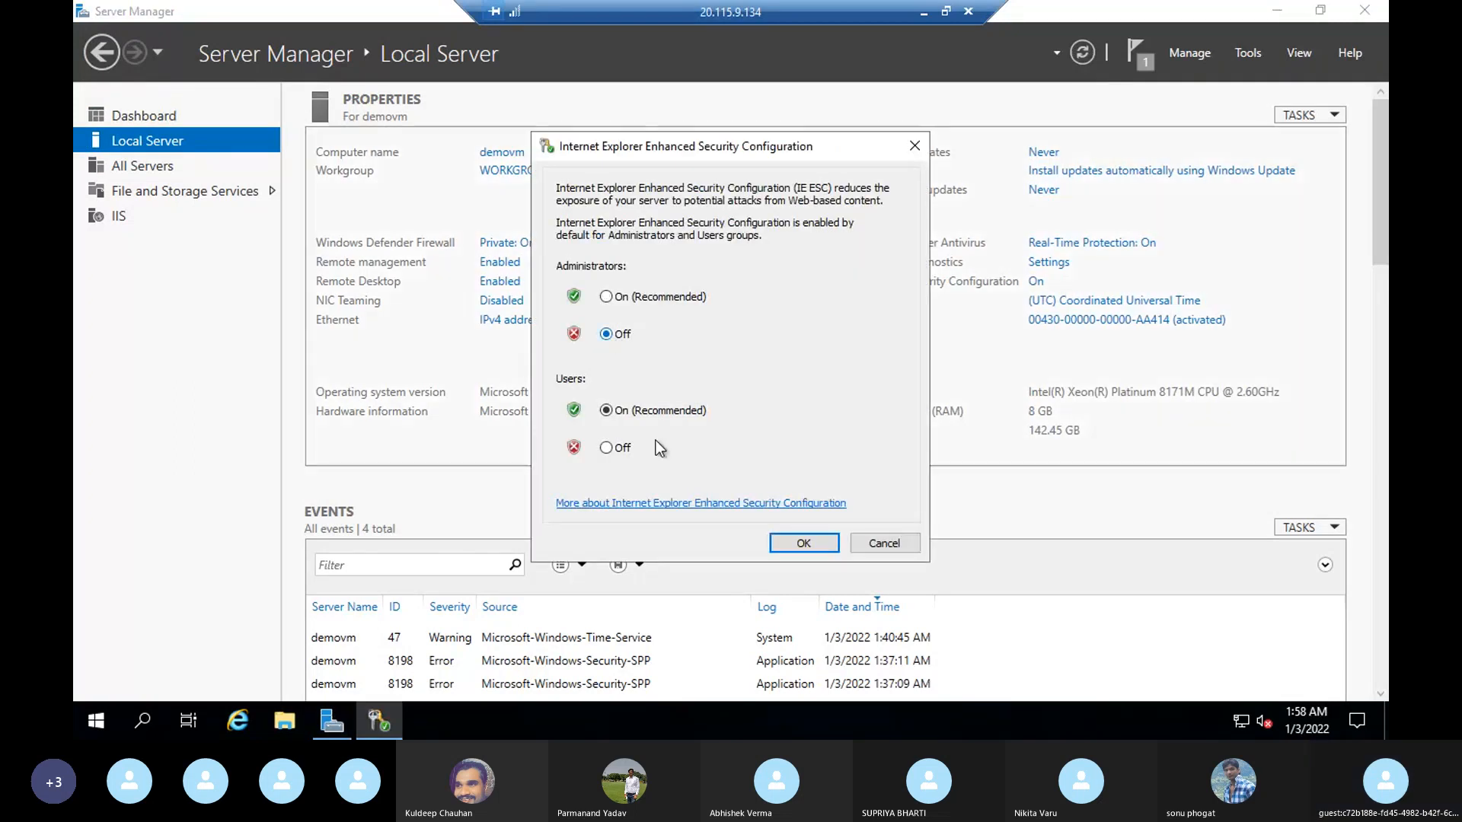
click(607, 447)
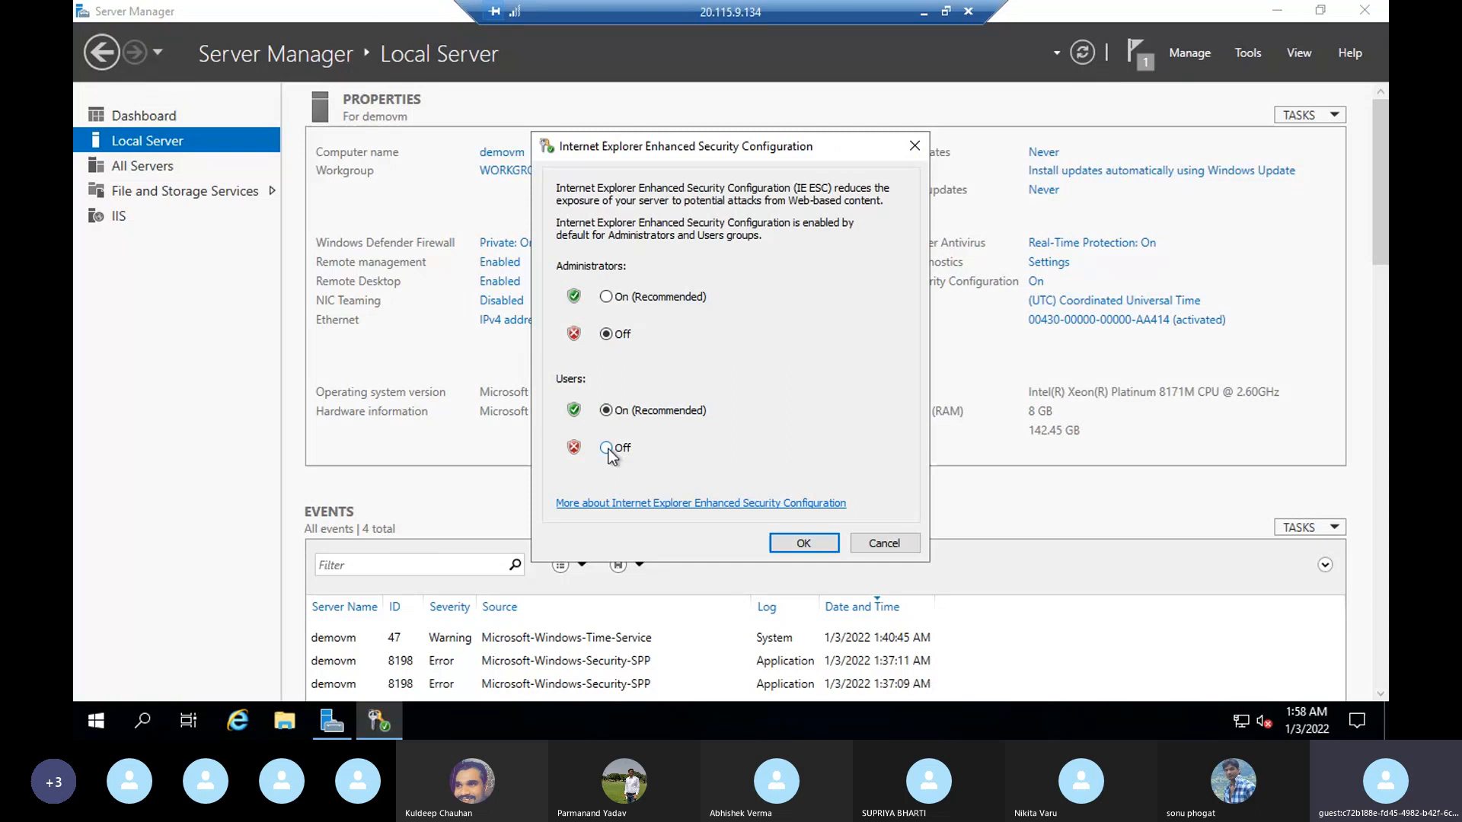
click(805, 543)
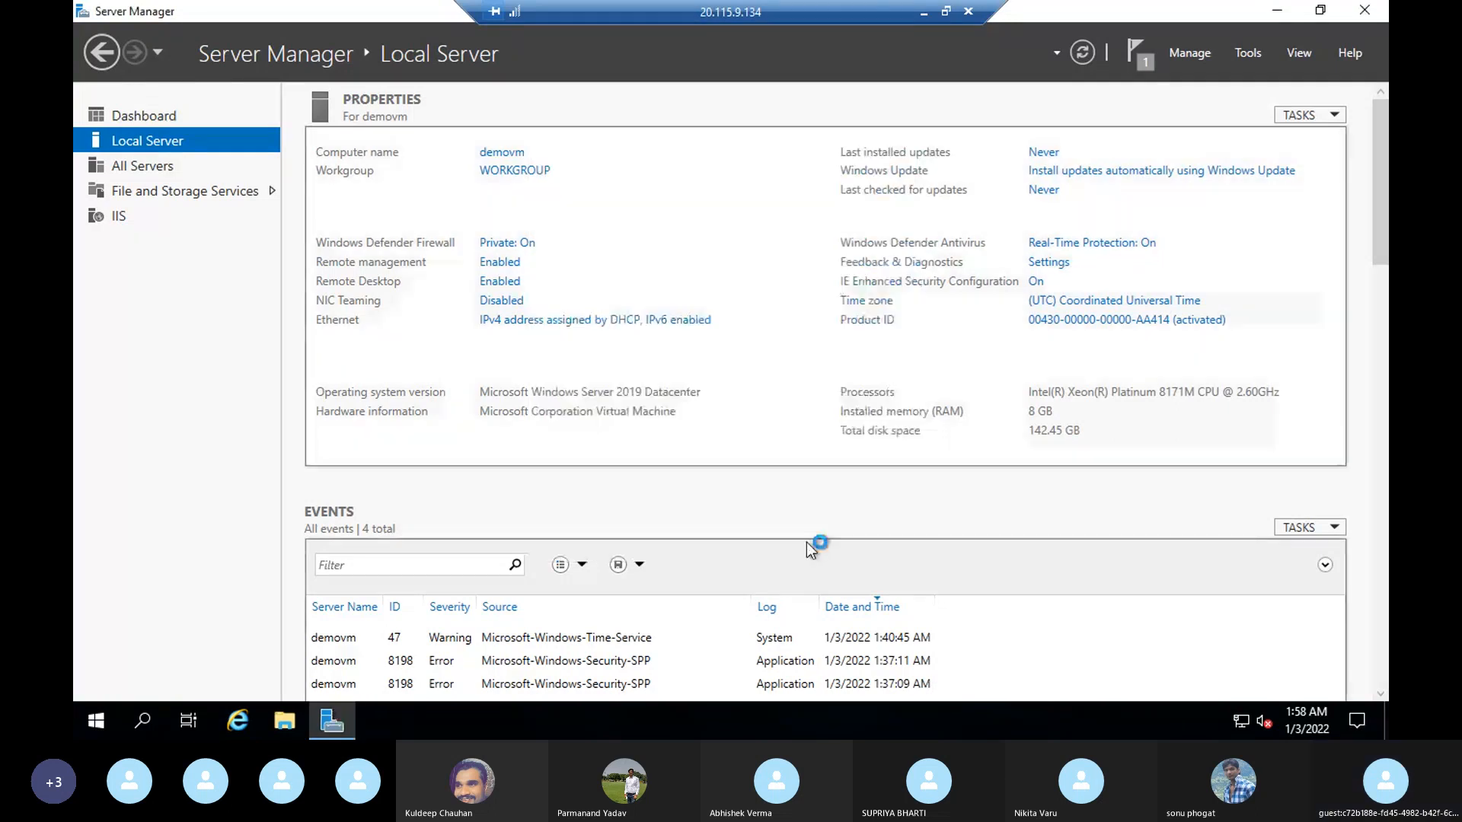
Step: Open localhost in Internet Explorer on the VM, postponing the browser's initial setup, and maximize the window
click(247, 725)
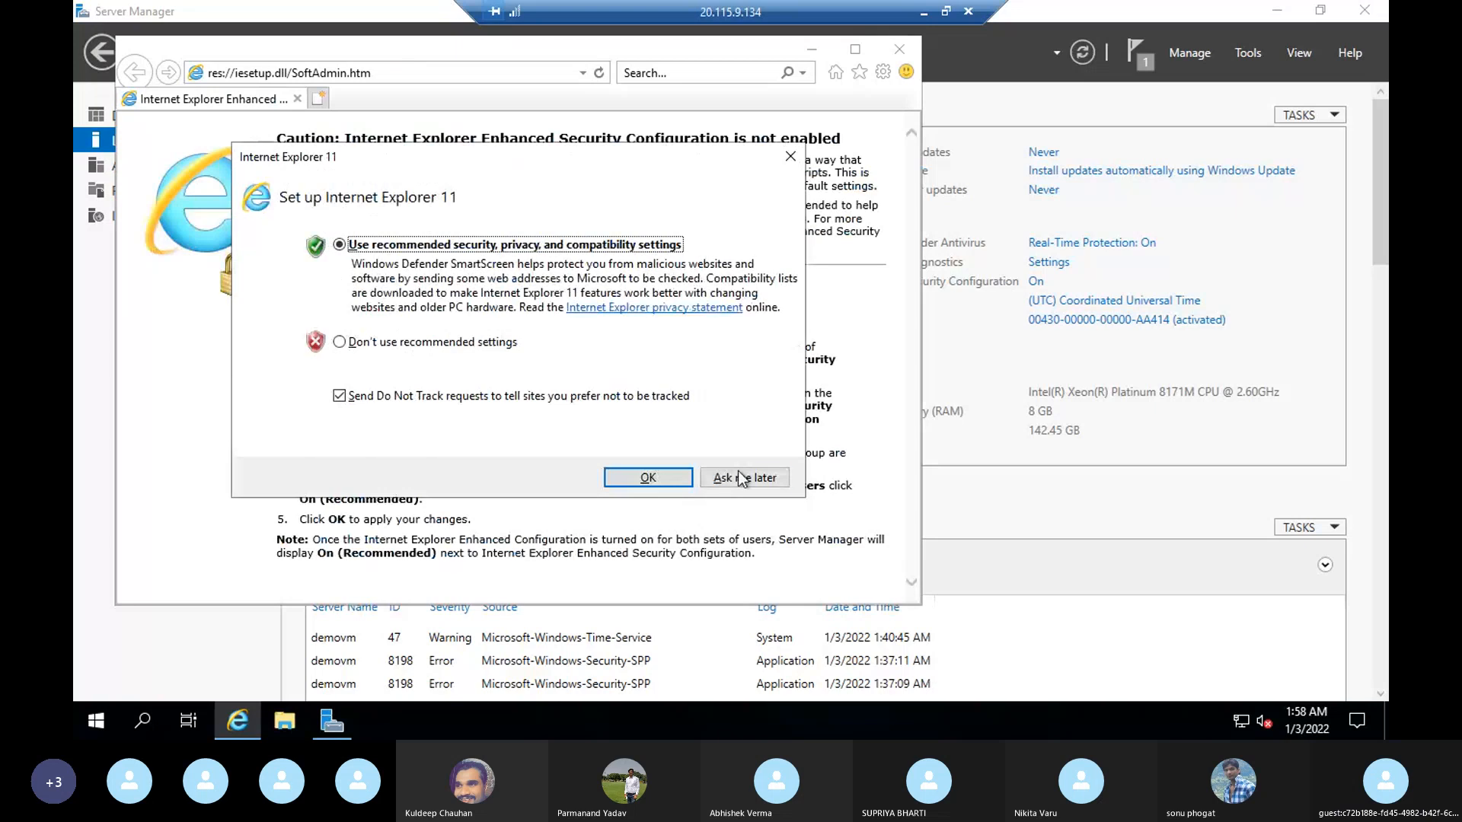
click(744, 478)
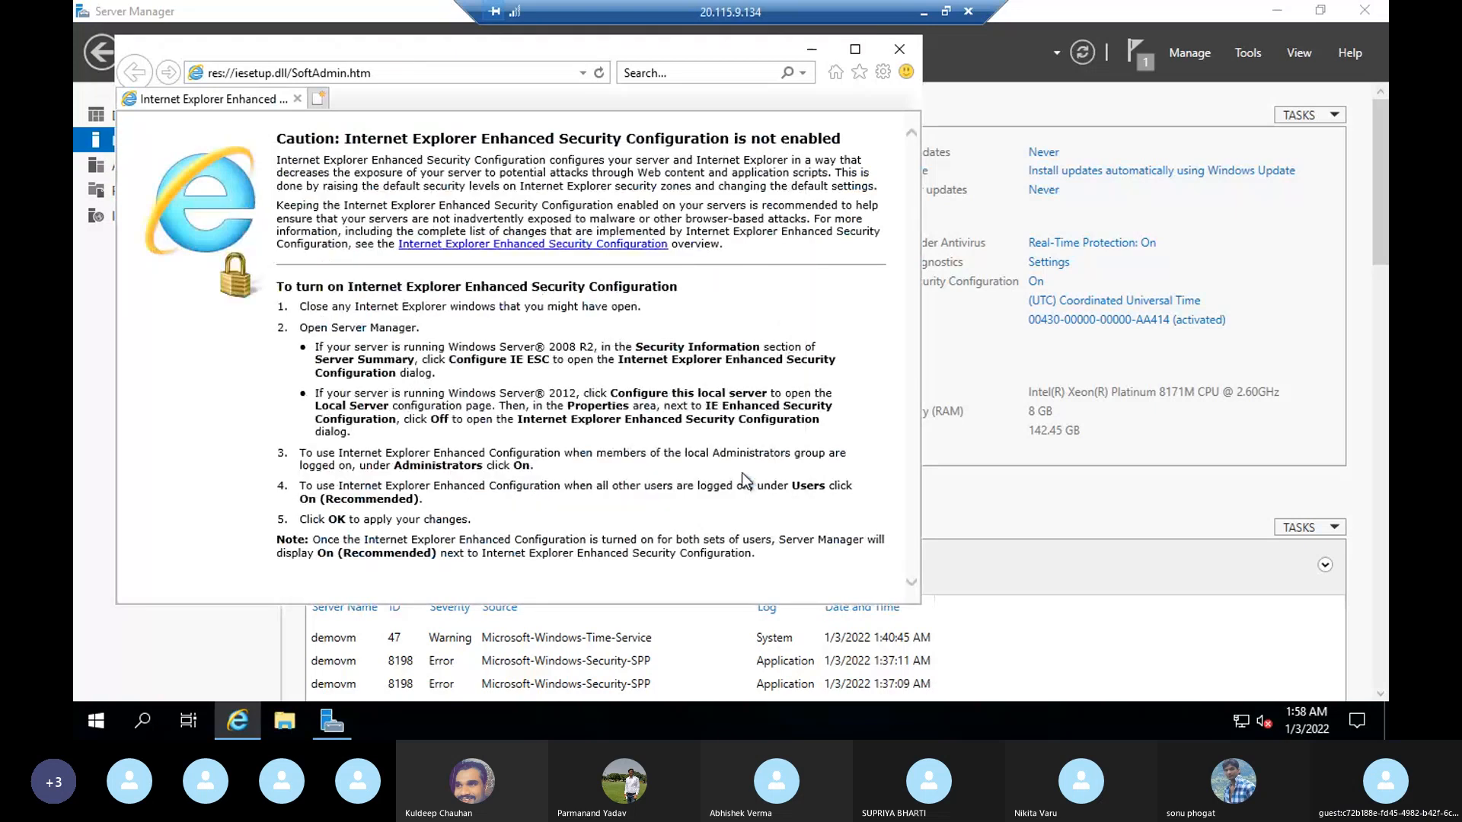
click(390, 76)
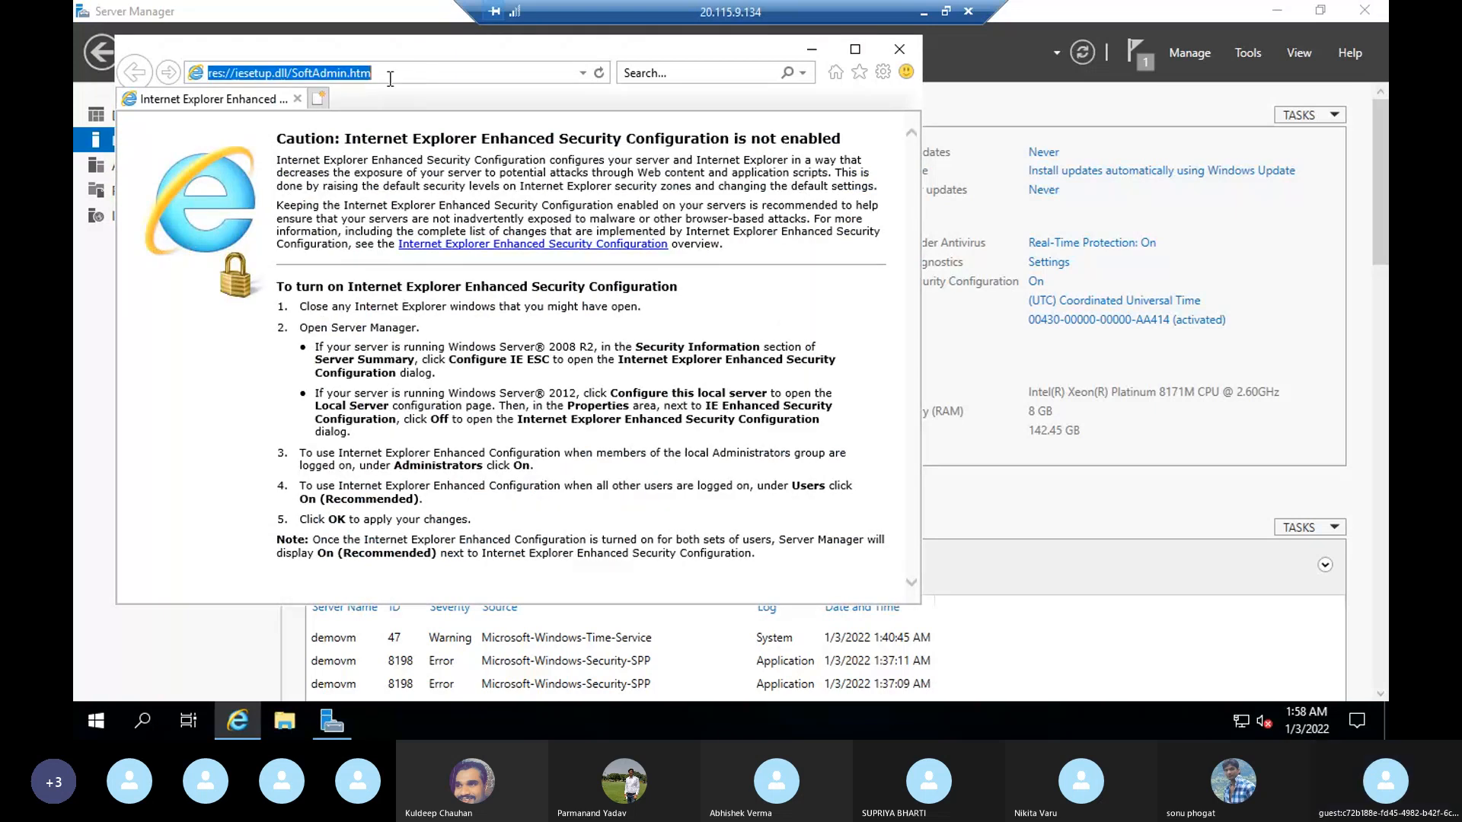
text(localhost)
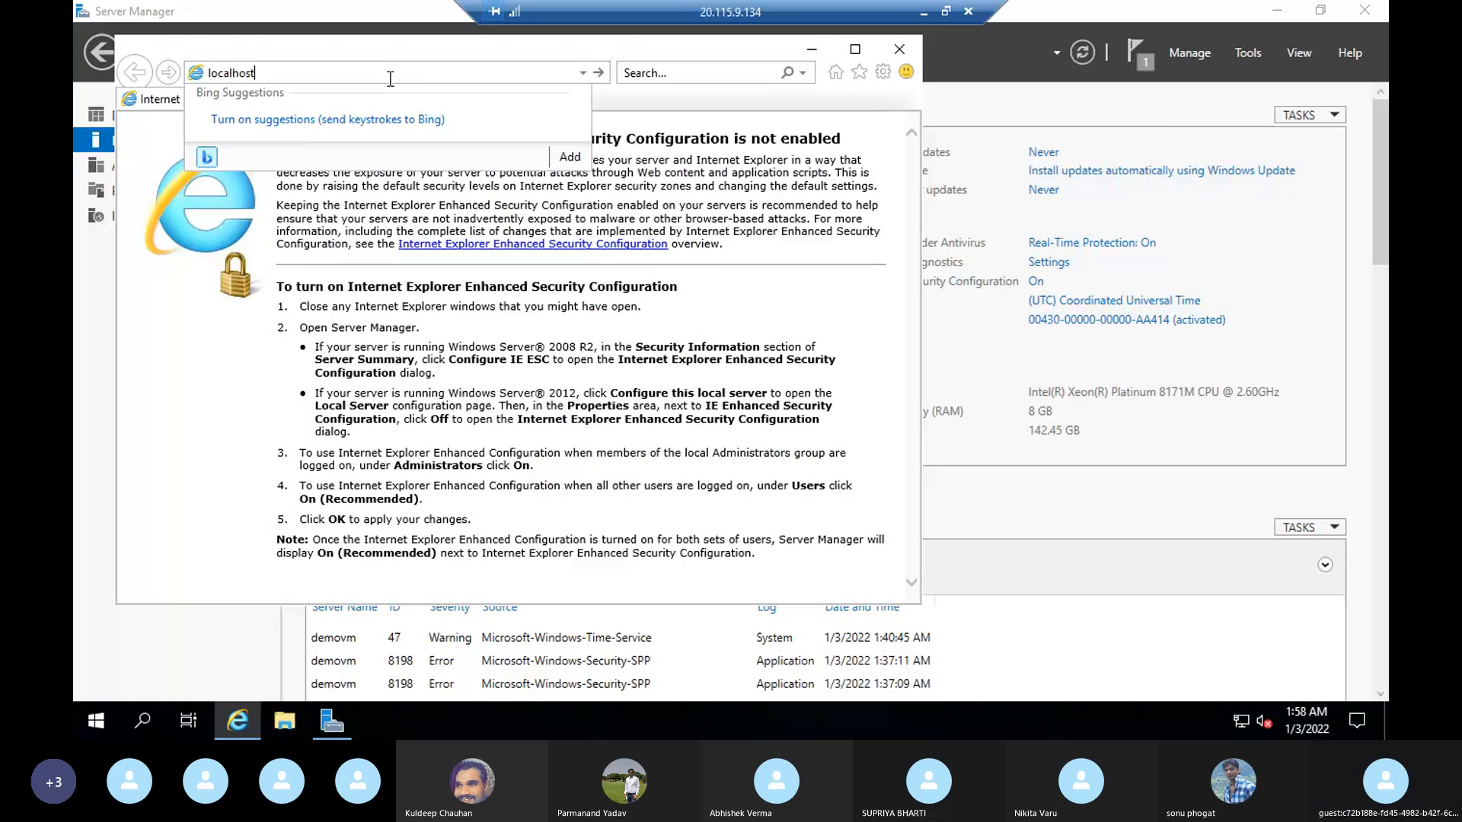
key(Return)
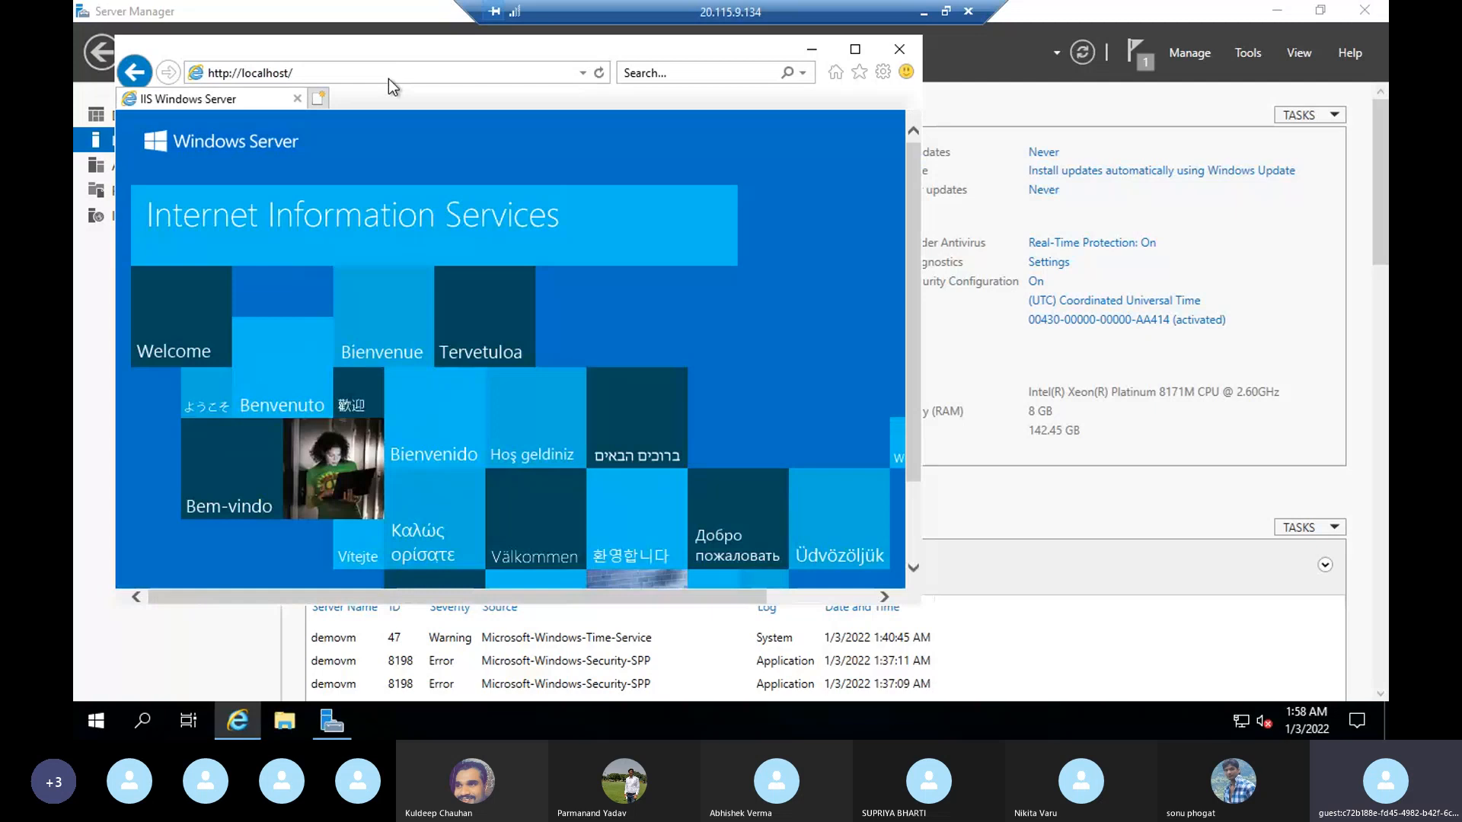
click(856, 51)
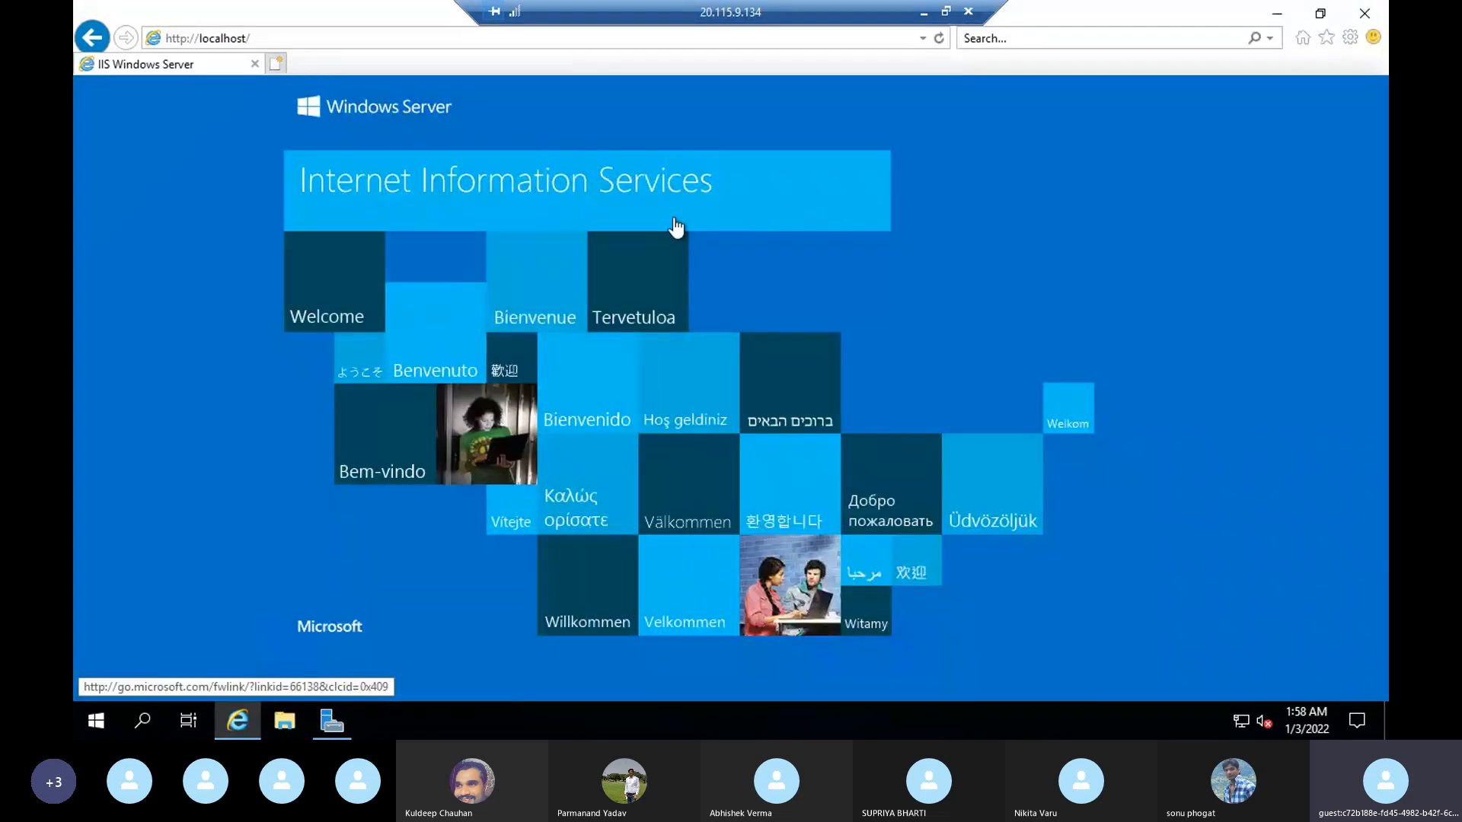
Step: Leave the remote session and copy demovm's NIC public IP from the Azure portal into a new browser tab's address
key(alt)
click(923, 15)
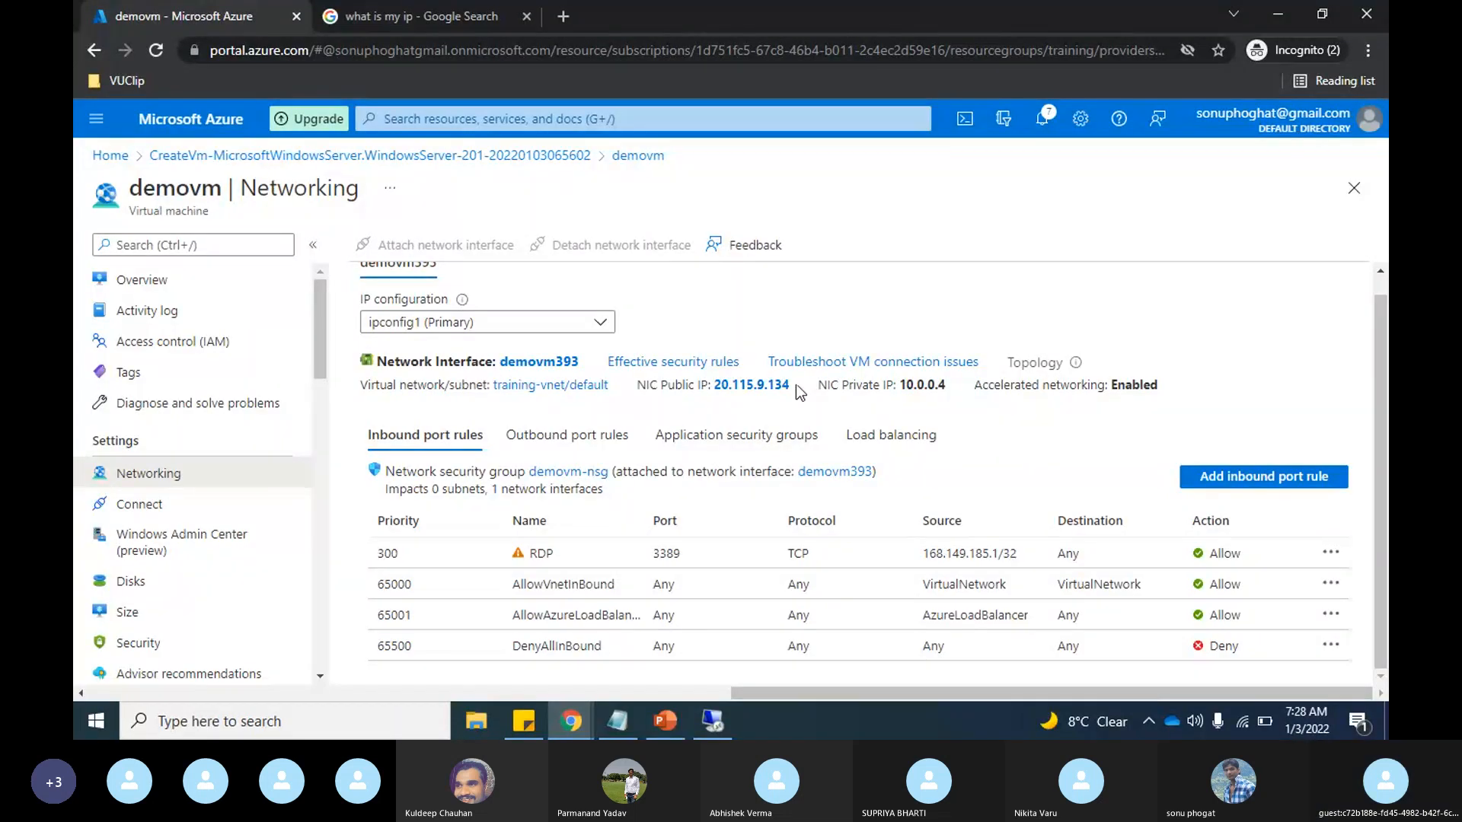
drag(799, 392, 716, 394)
key(ctrl+c)
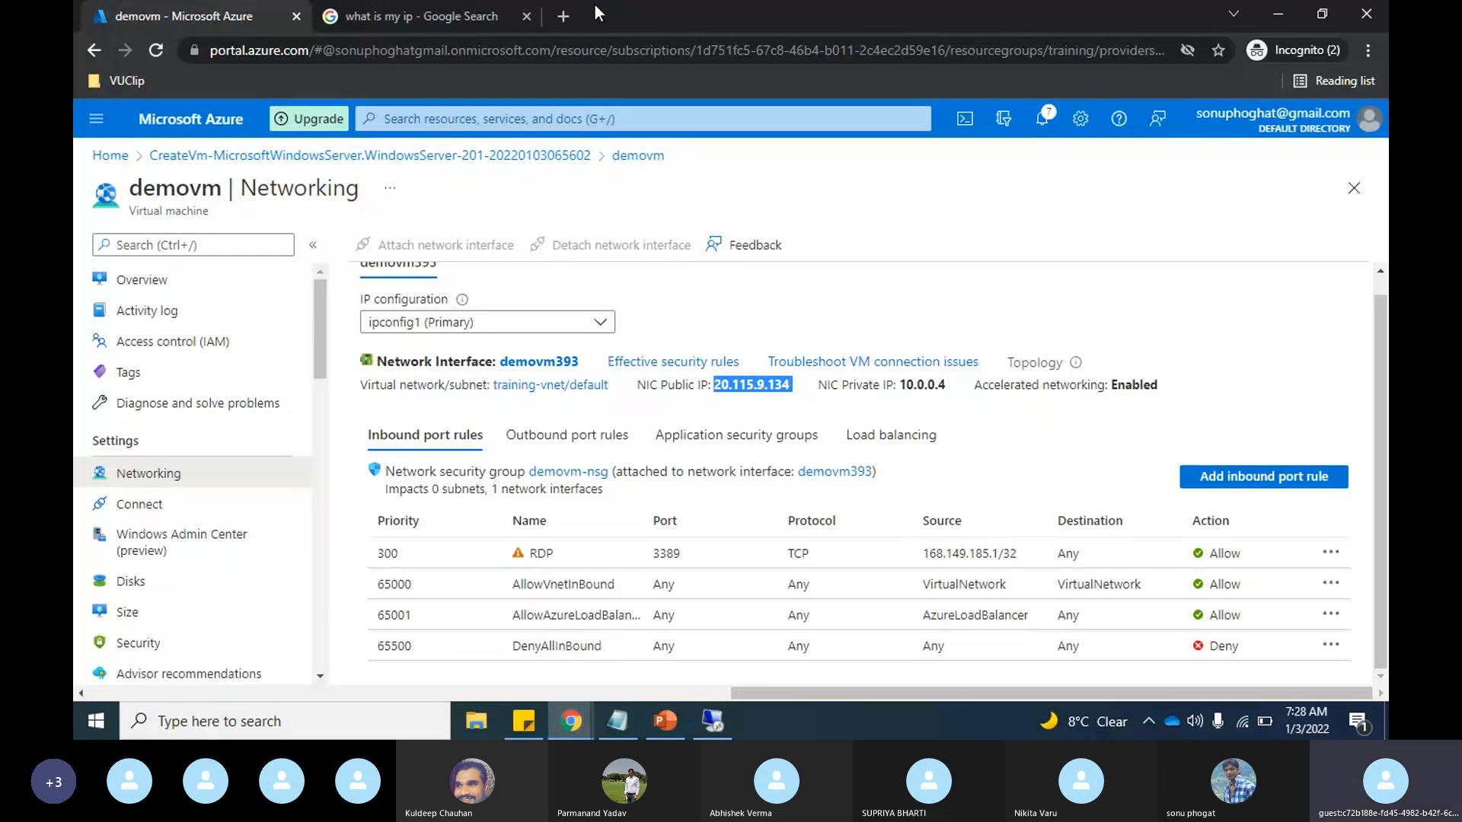
click(564, 17)
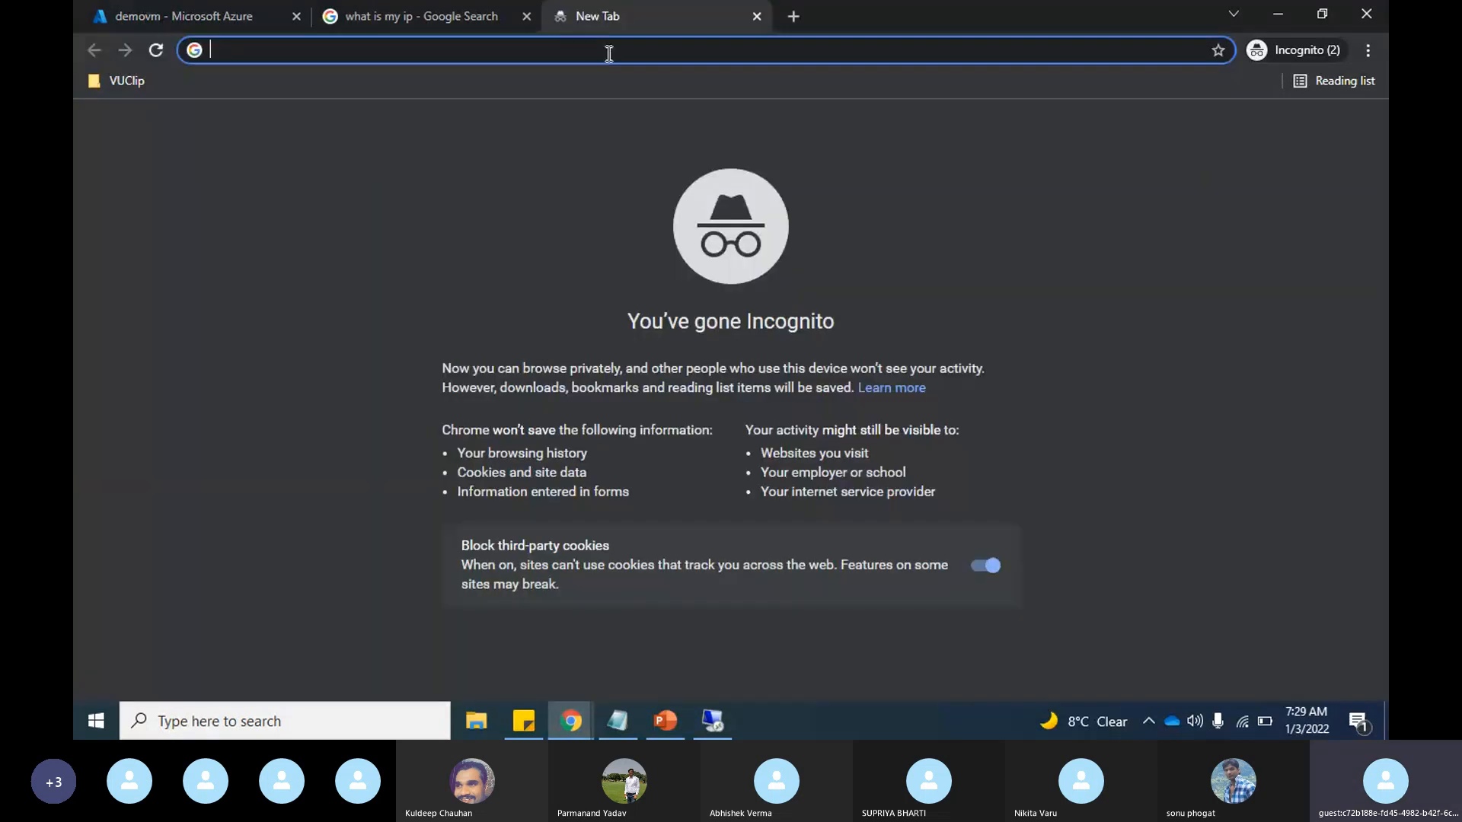
key(ctrl+v)
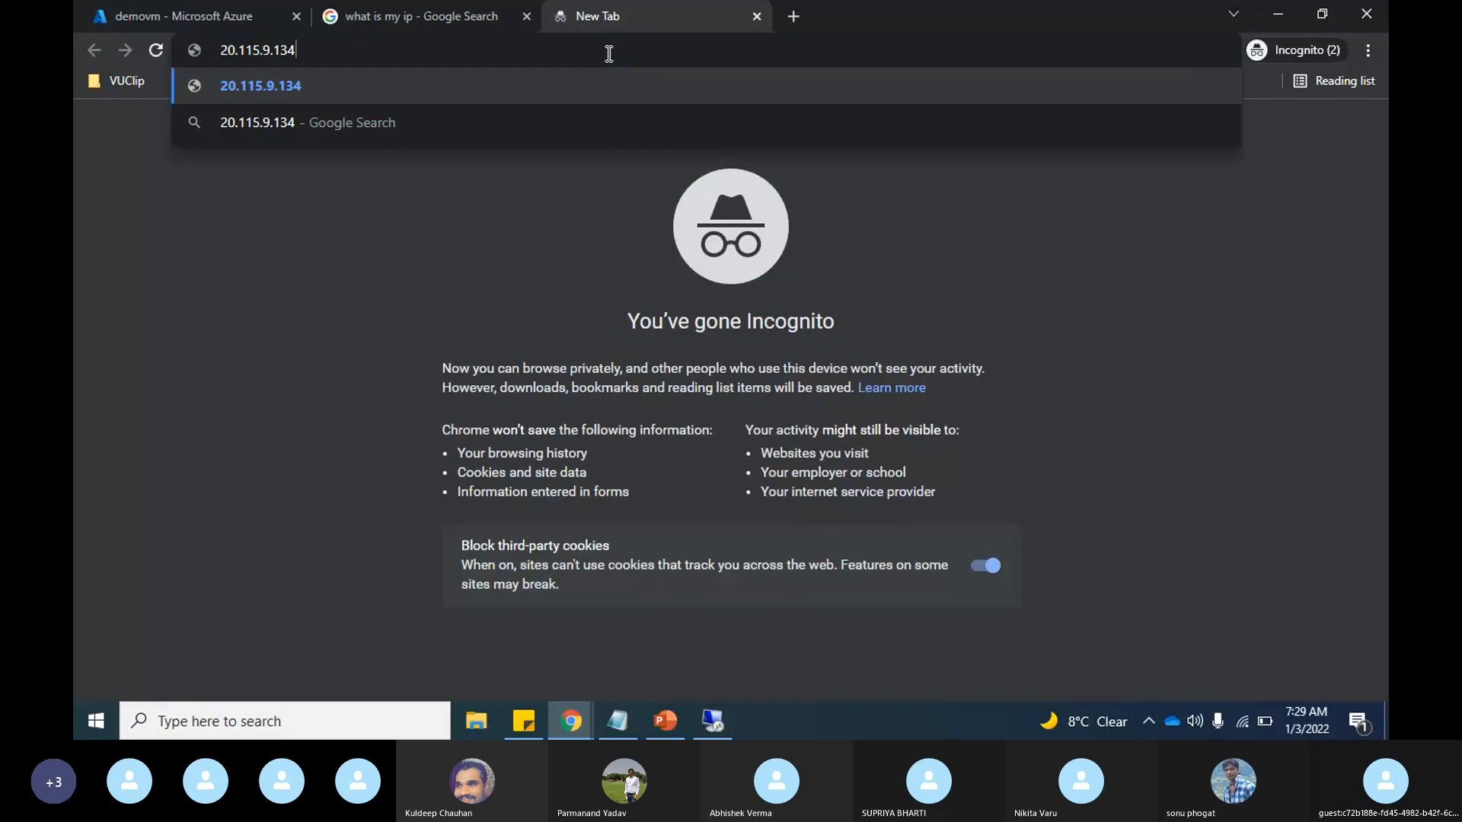
key(alt+Tab)
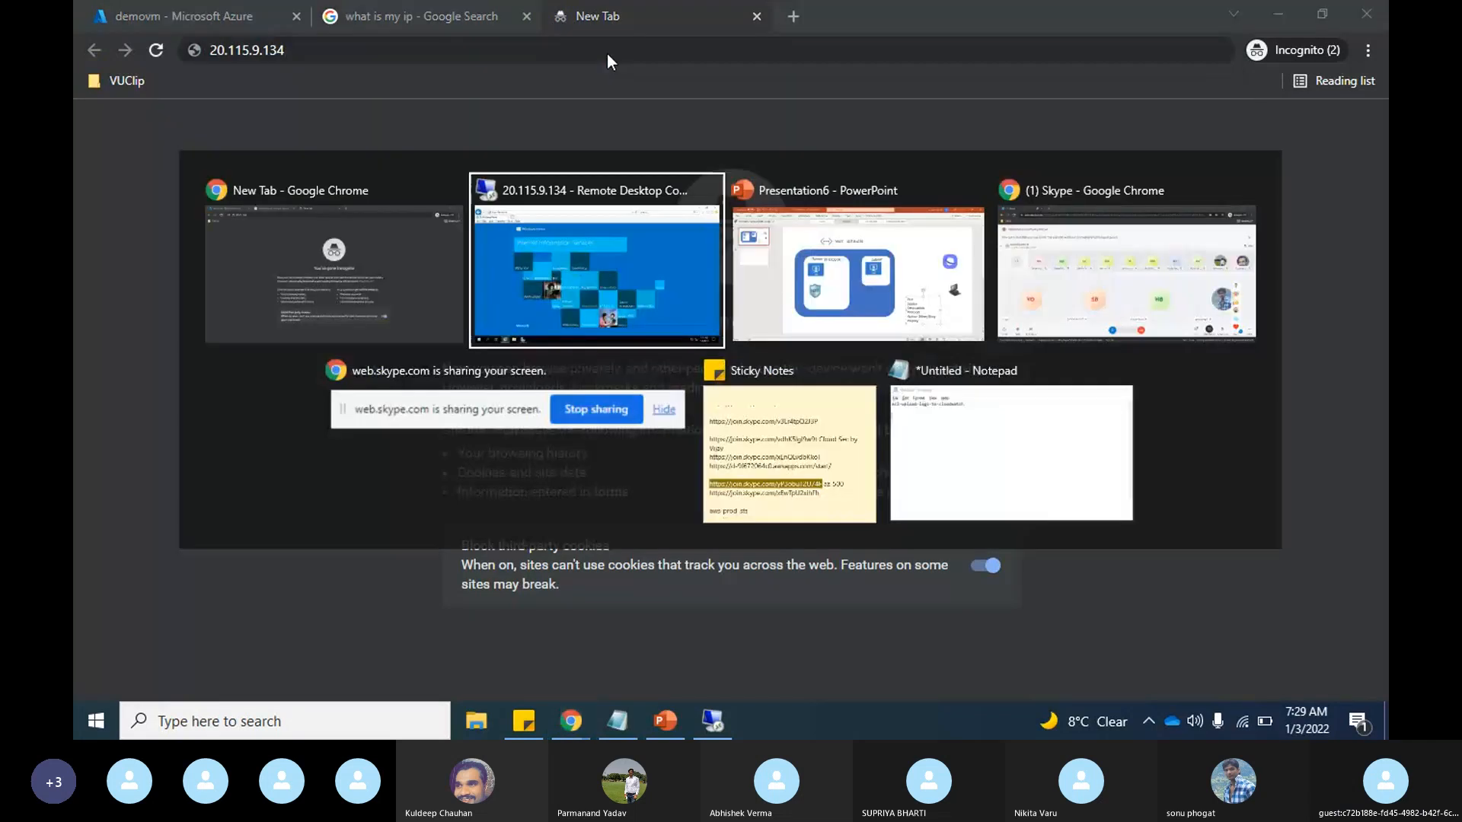
key(alt+Tab)
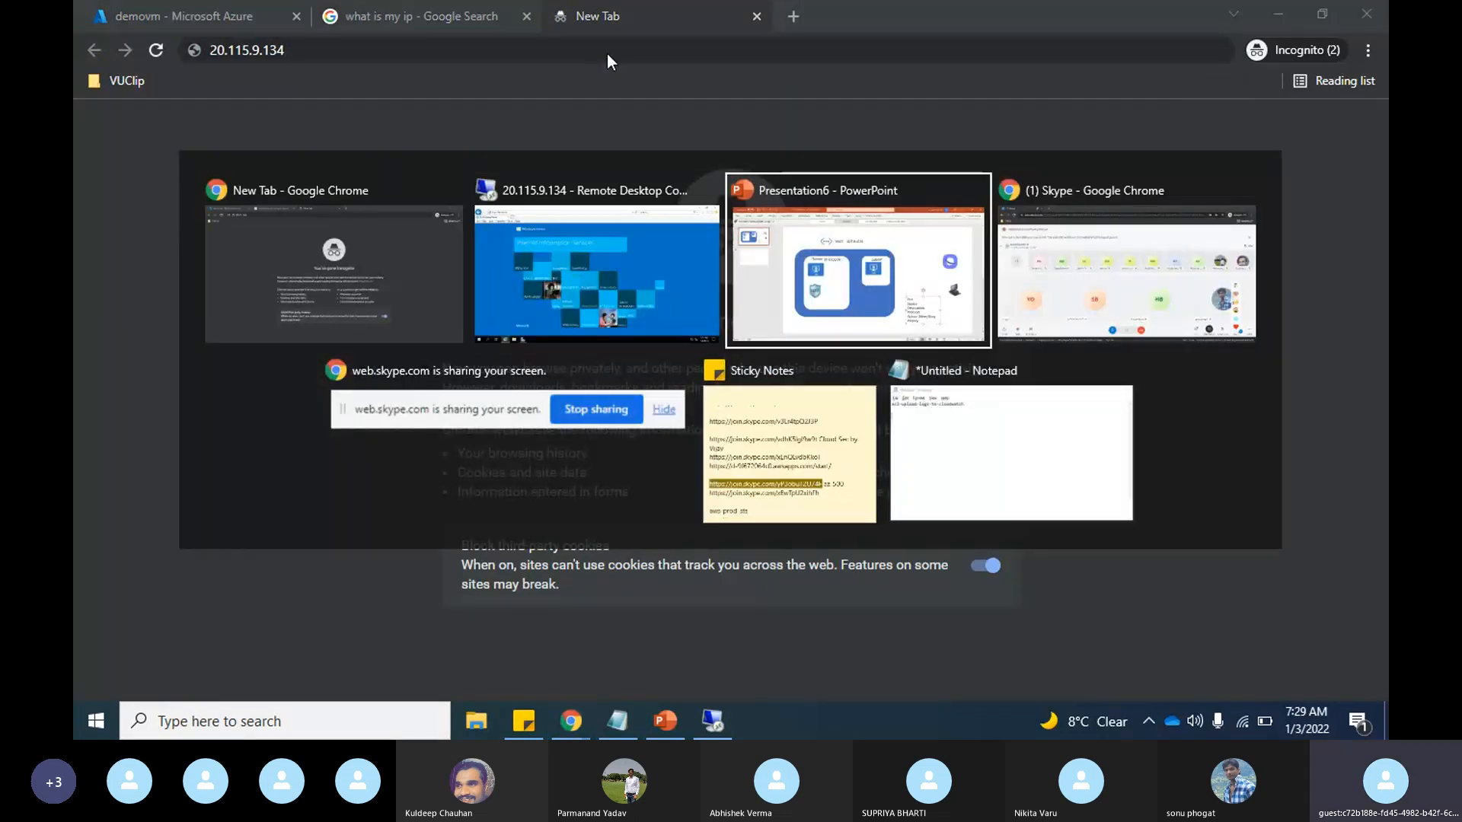
key(alt+Tab)
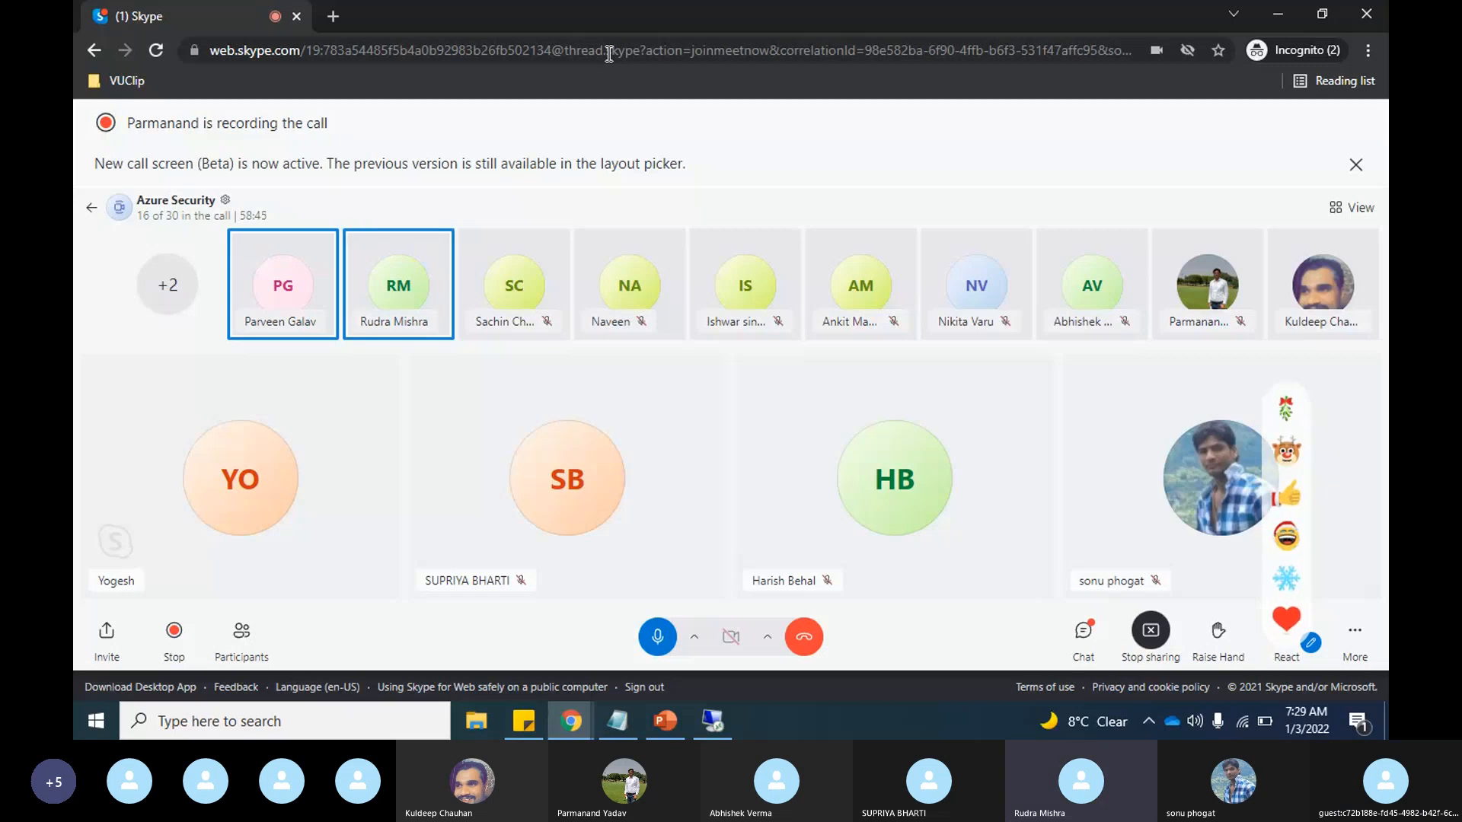
key(alt+Tab)
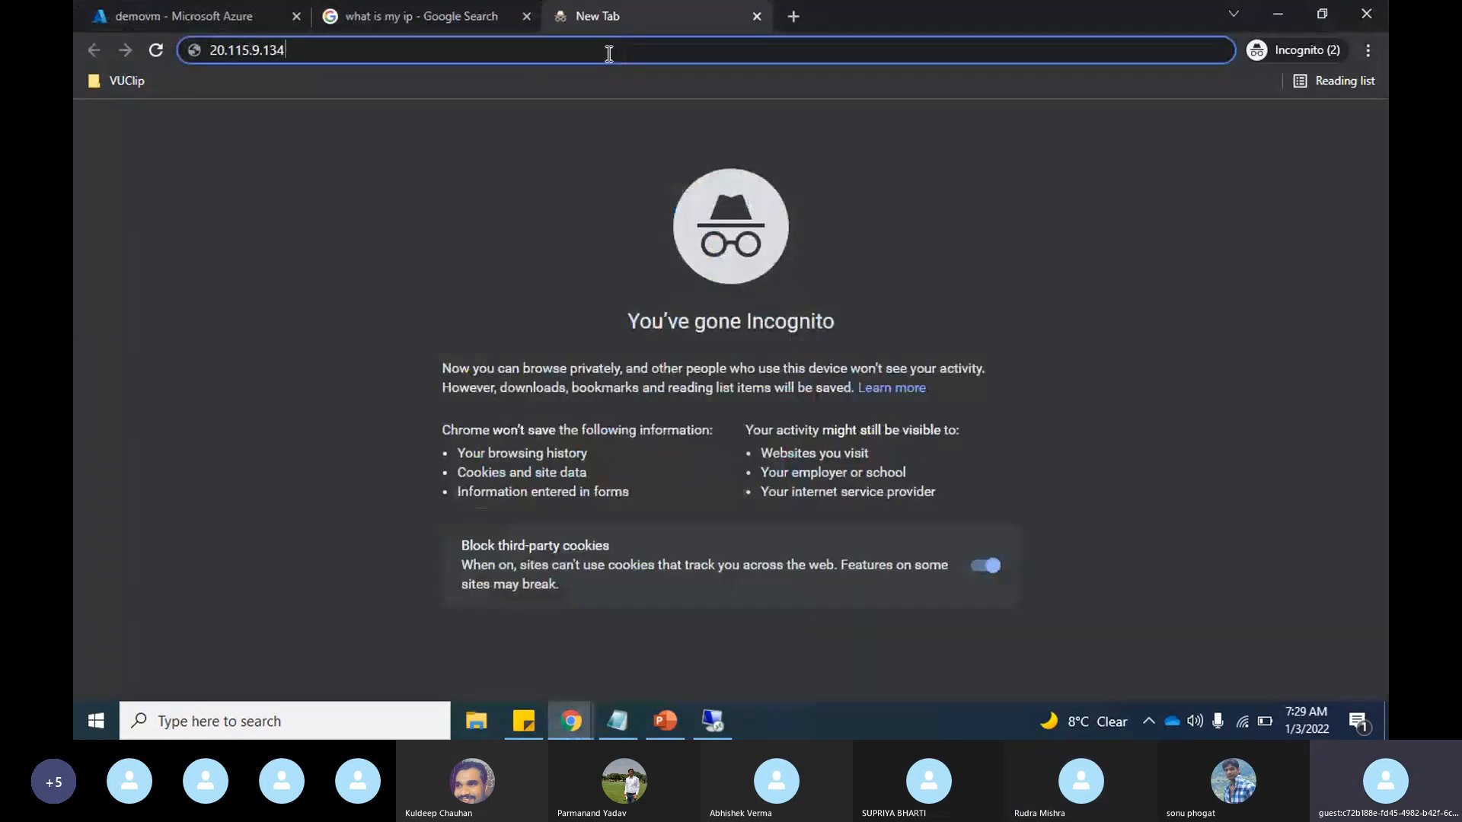
Step: Check demovm's inbound port rules in the portal, and load 20.115.9.134 in the new browser tab
click(184, 16)
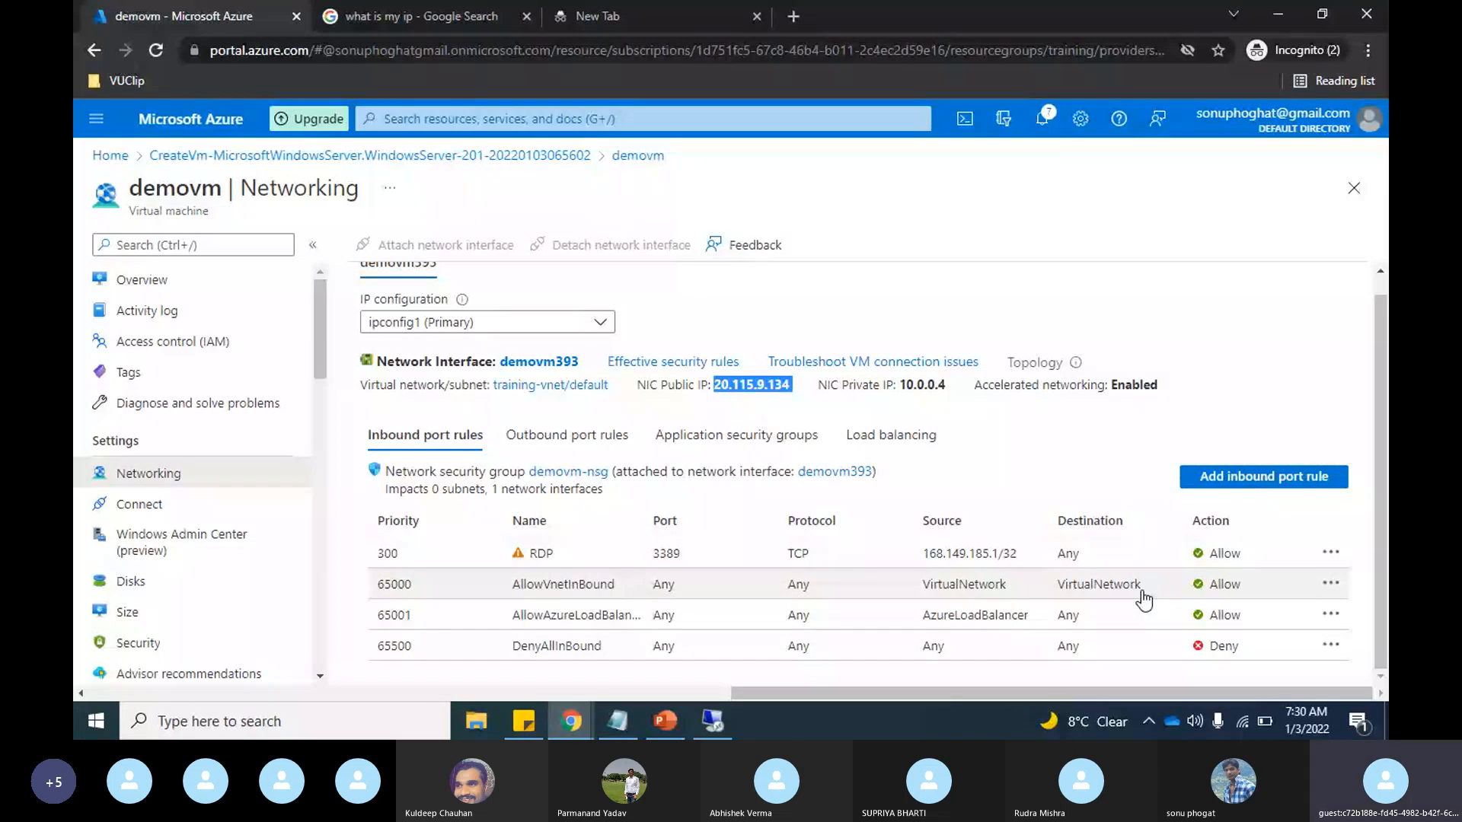
click(644, 11)
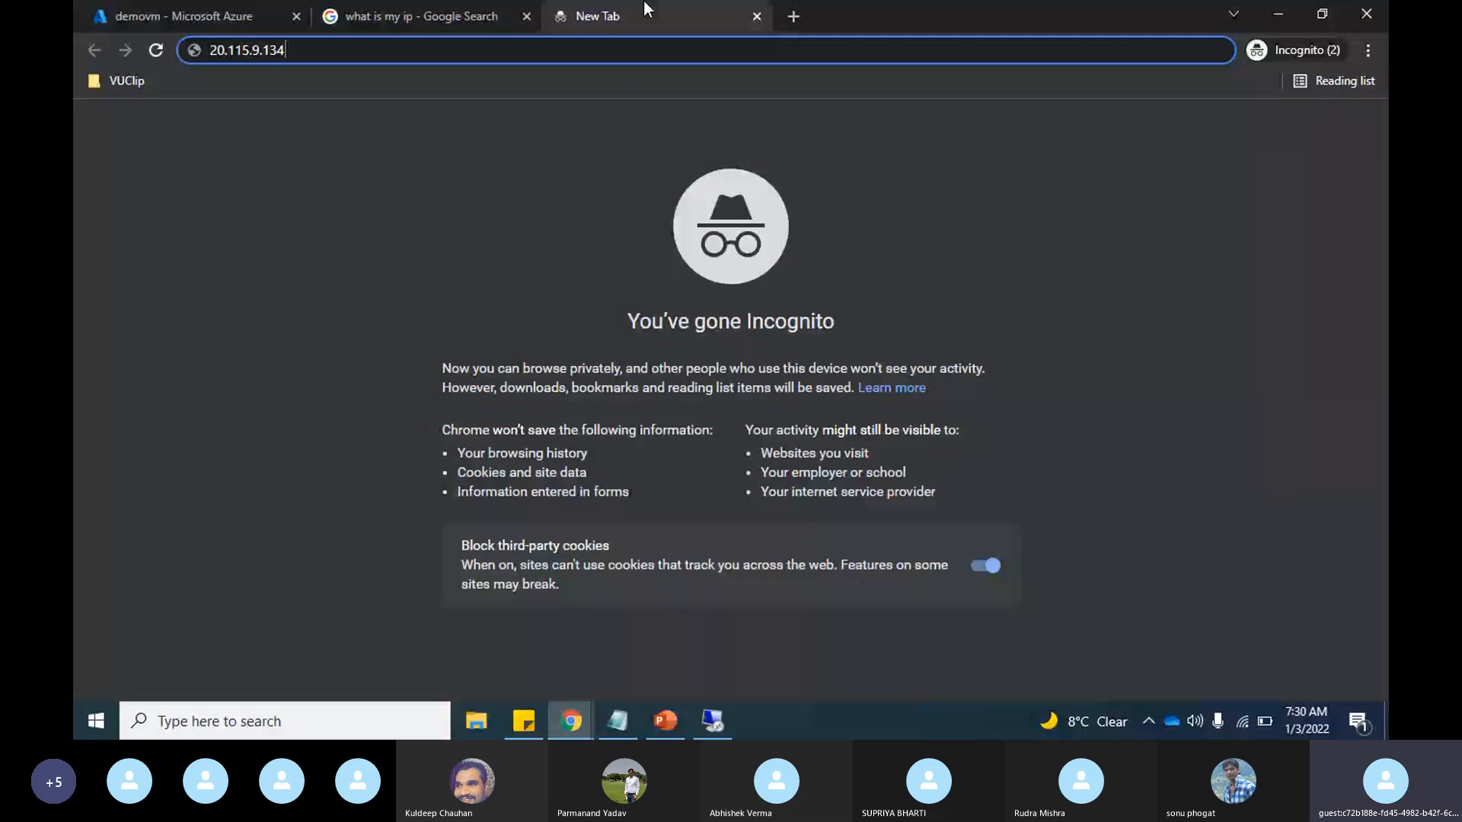
key(Return)
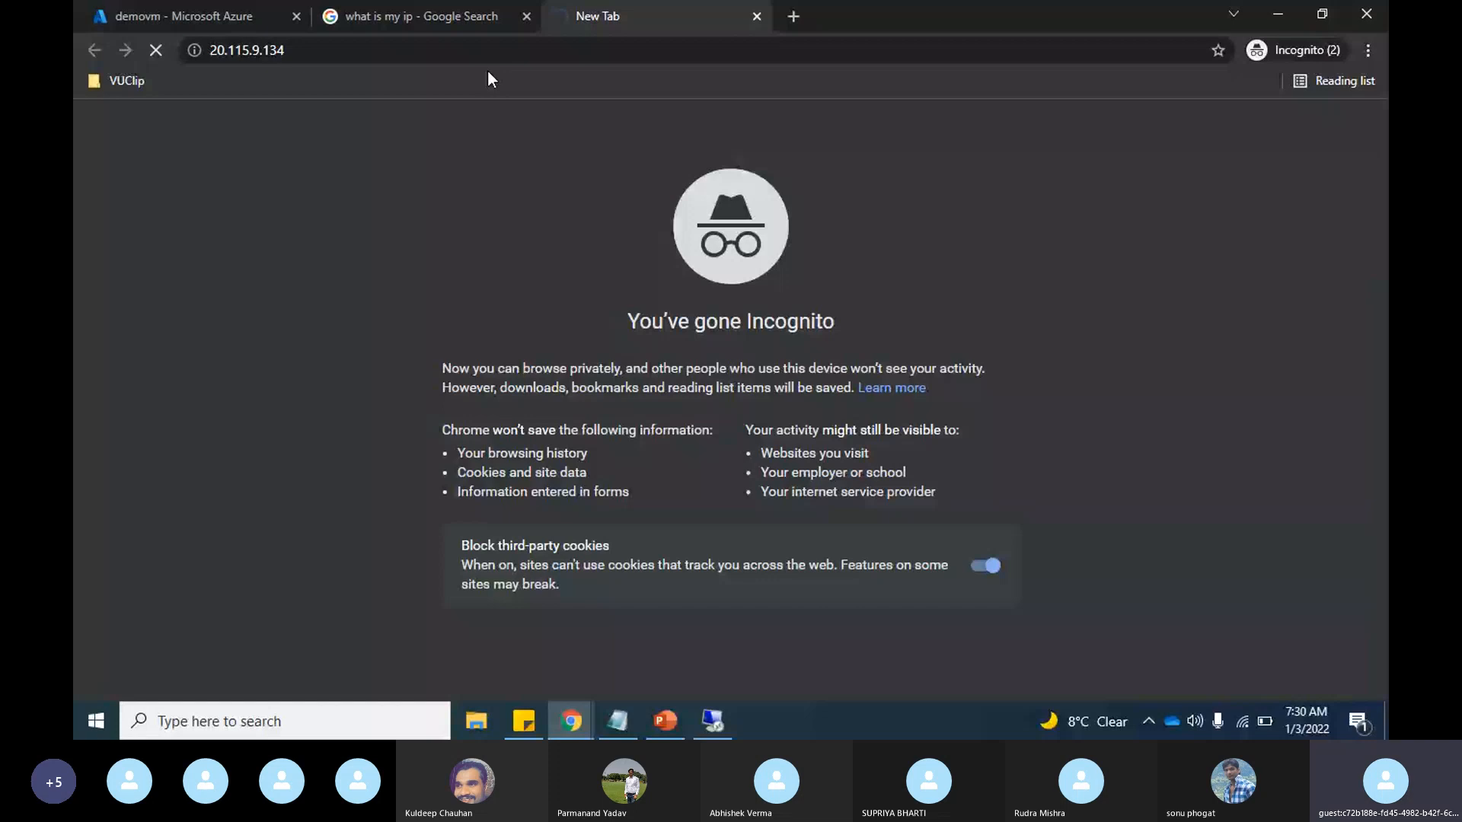
Step: Start a new inbound port rule for demovm with the source set to the Internet service tag
click(184, 16)
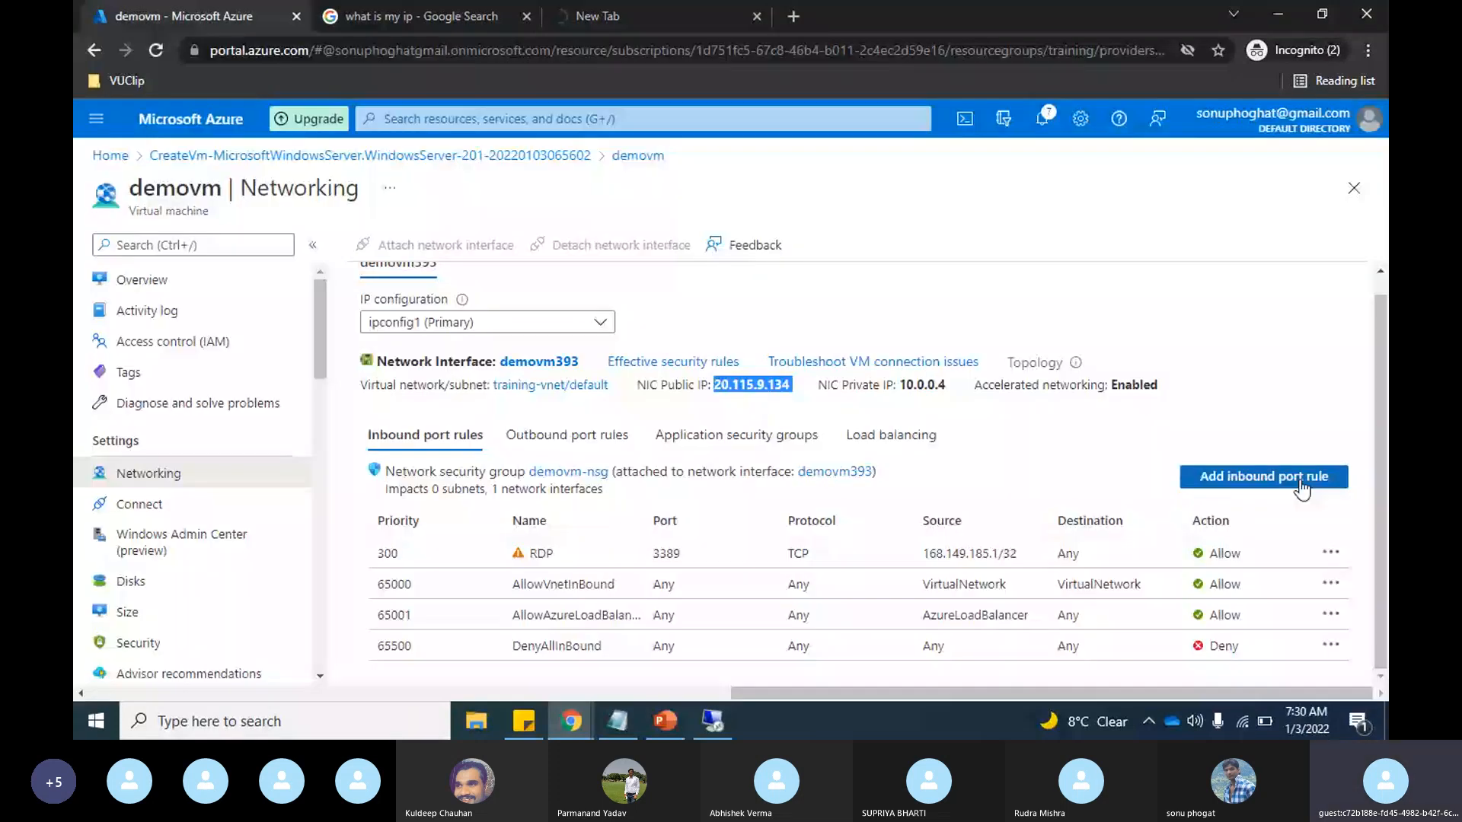
click(1301, 478)
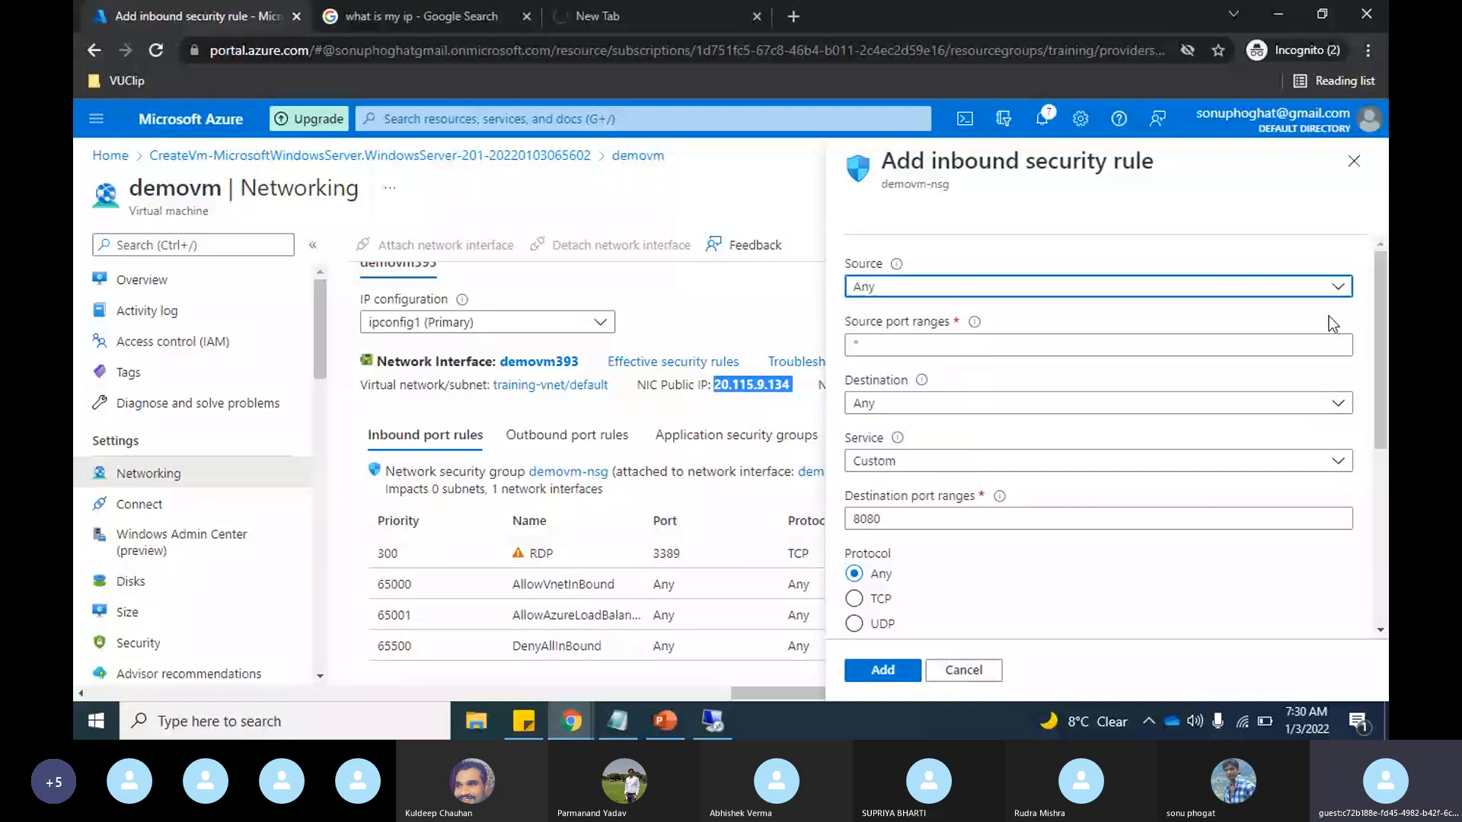
scroll(1328, 316, down, 1)
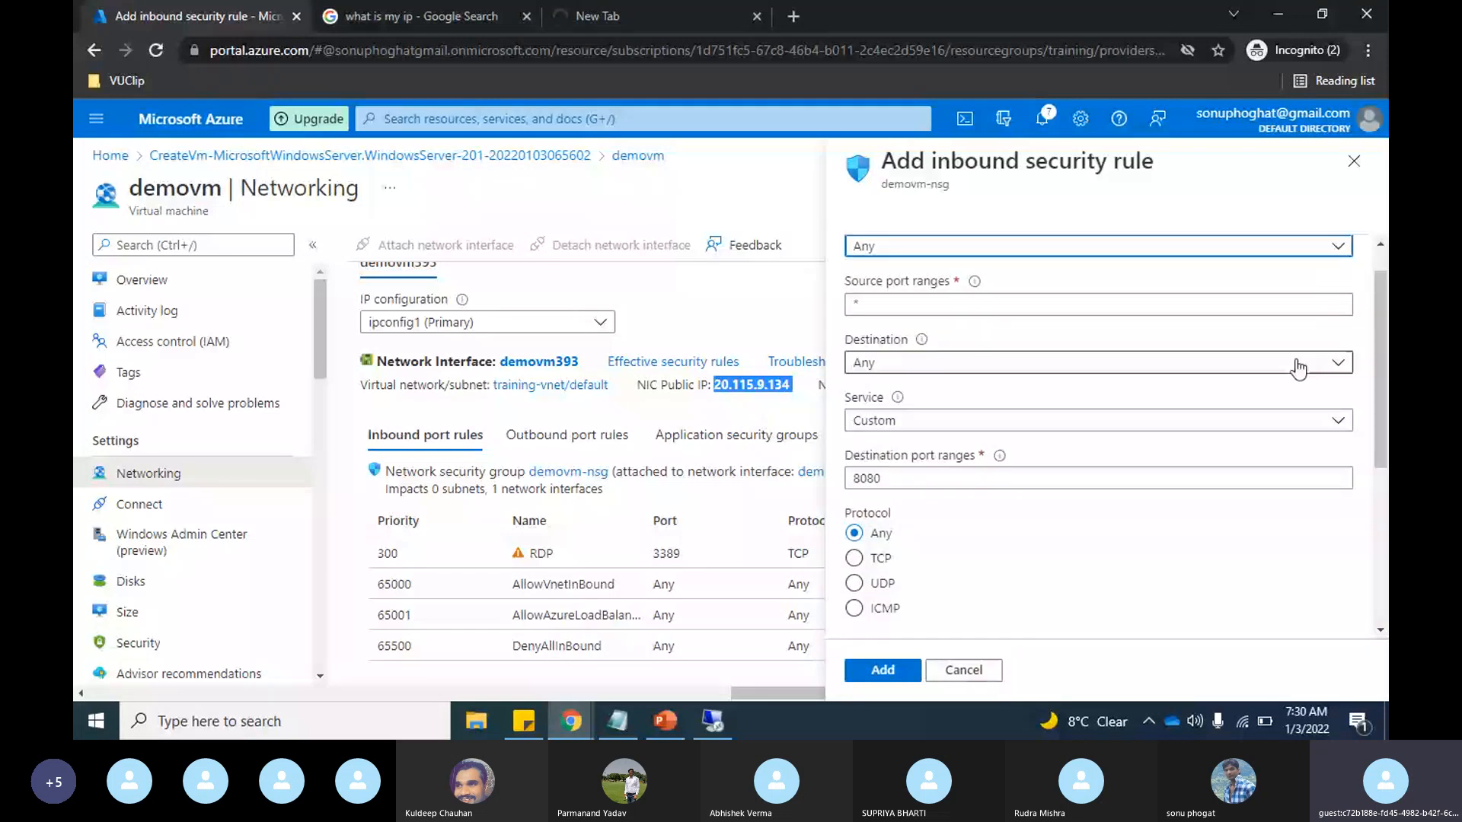
click(1298, 364)
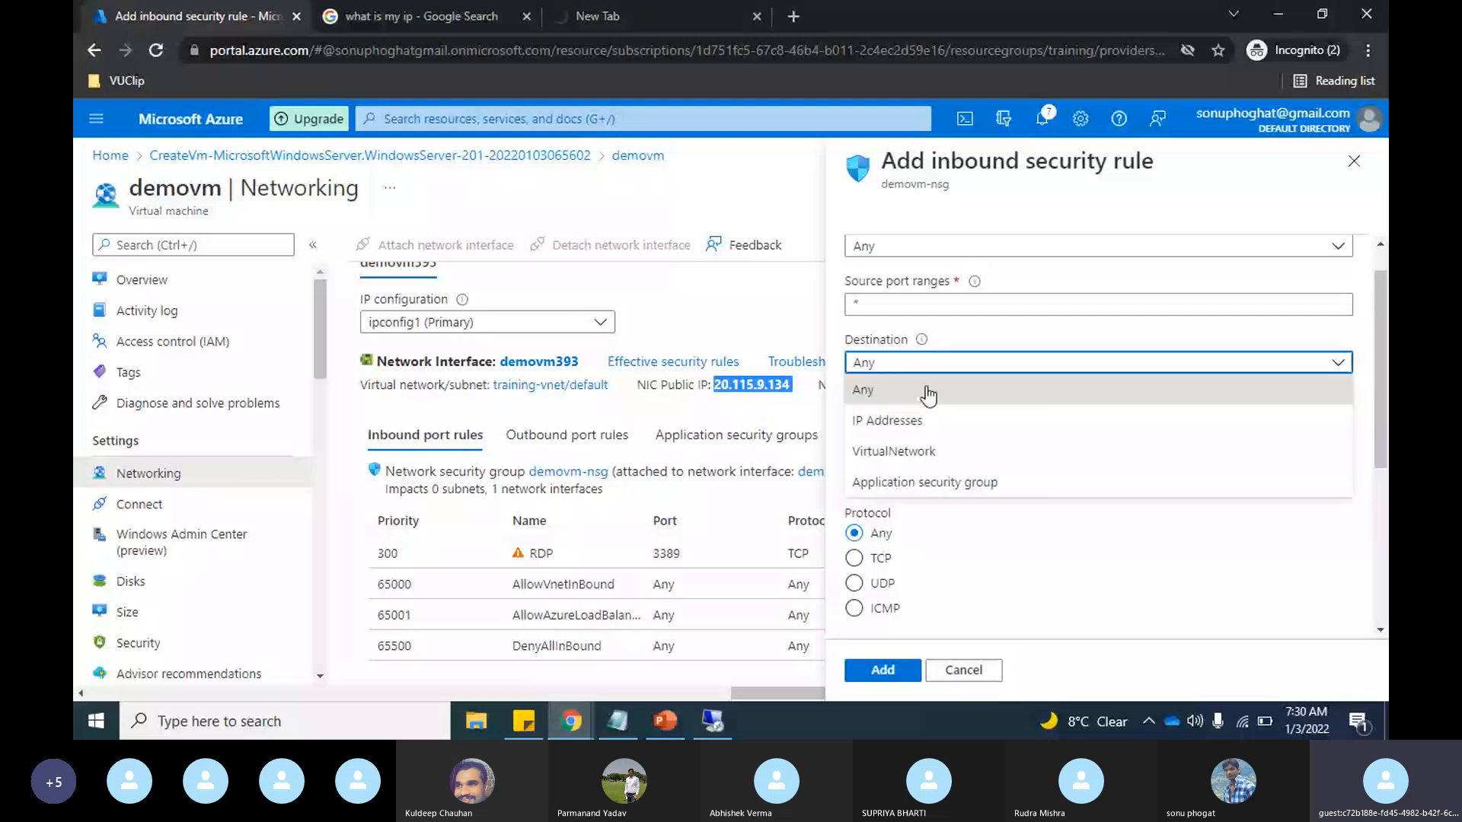
click(920, 247)
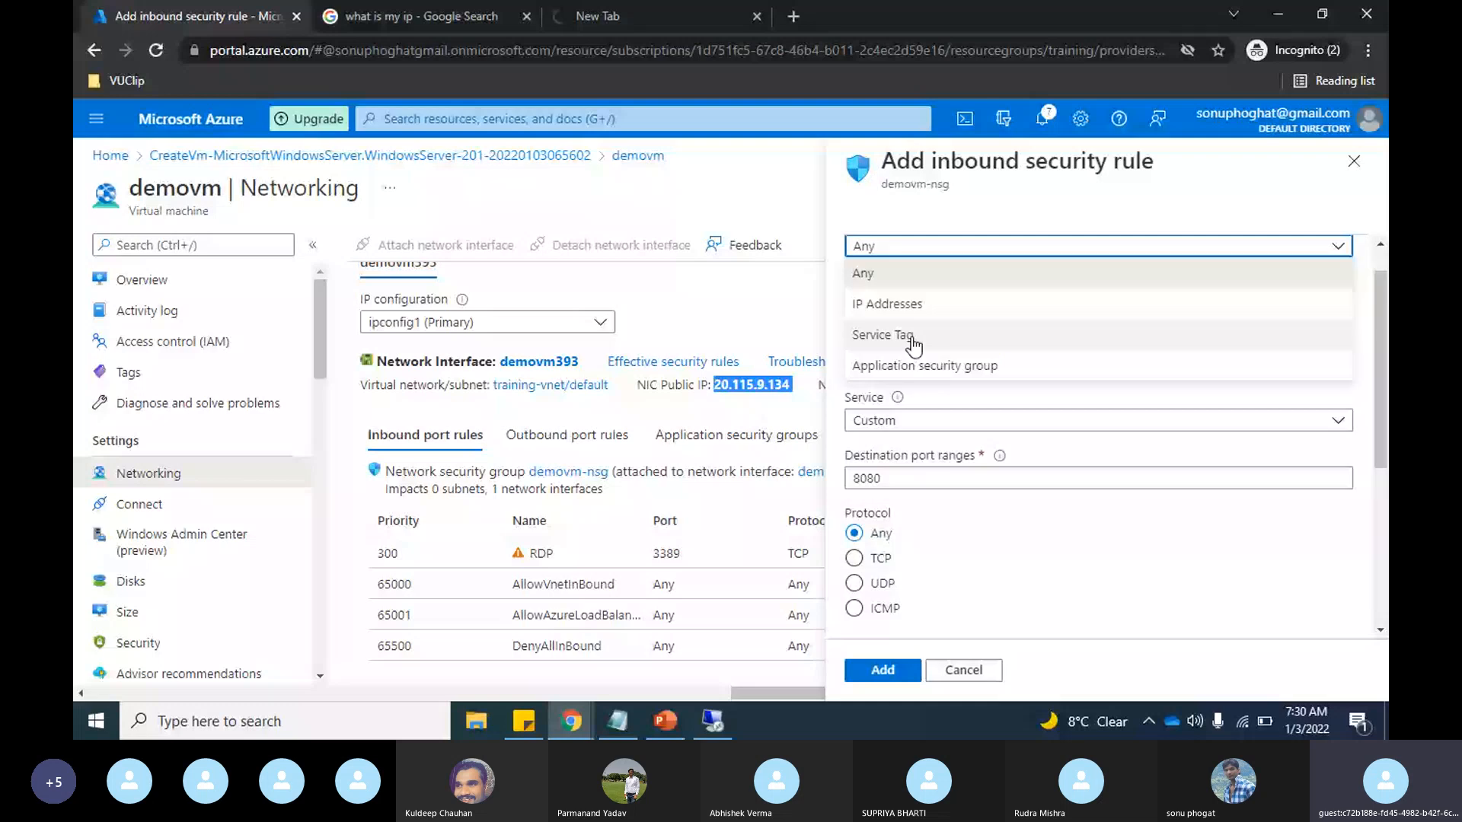
click(913, 339)
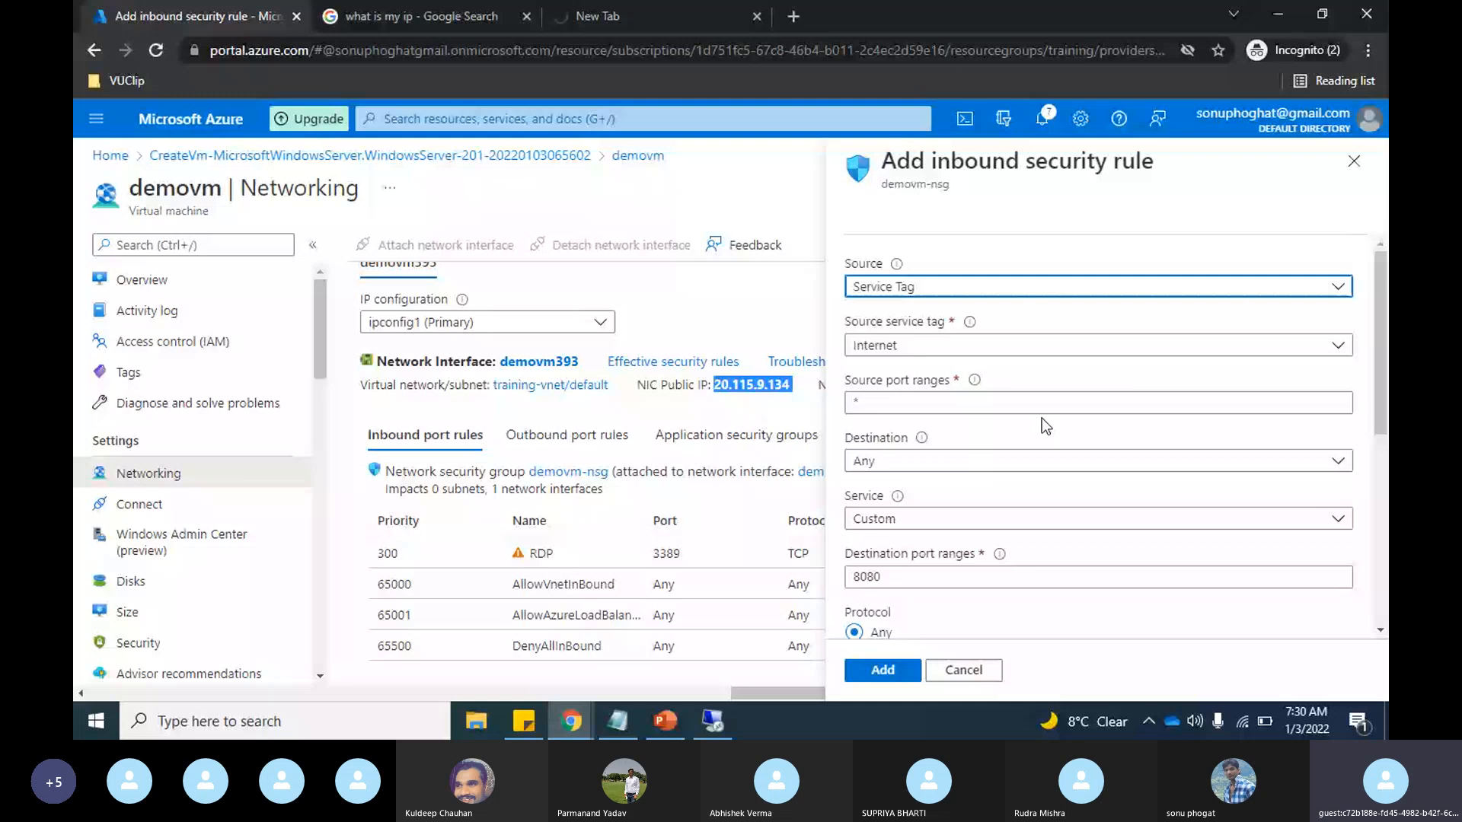
Step: Set the inbound rule's service to HTTP
scroll(1040, 416, down, 1)
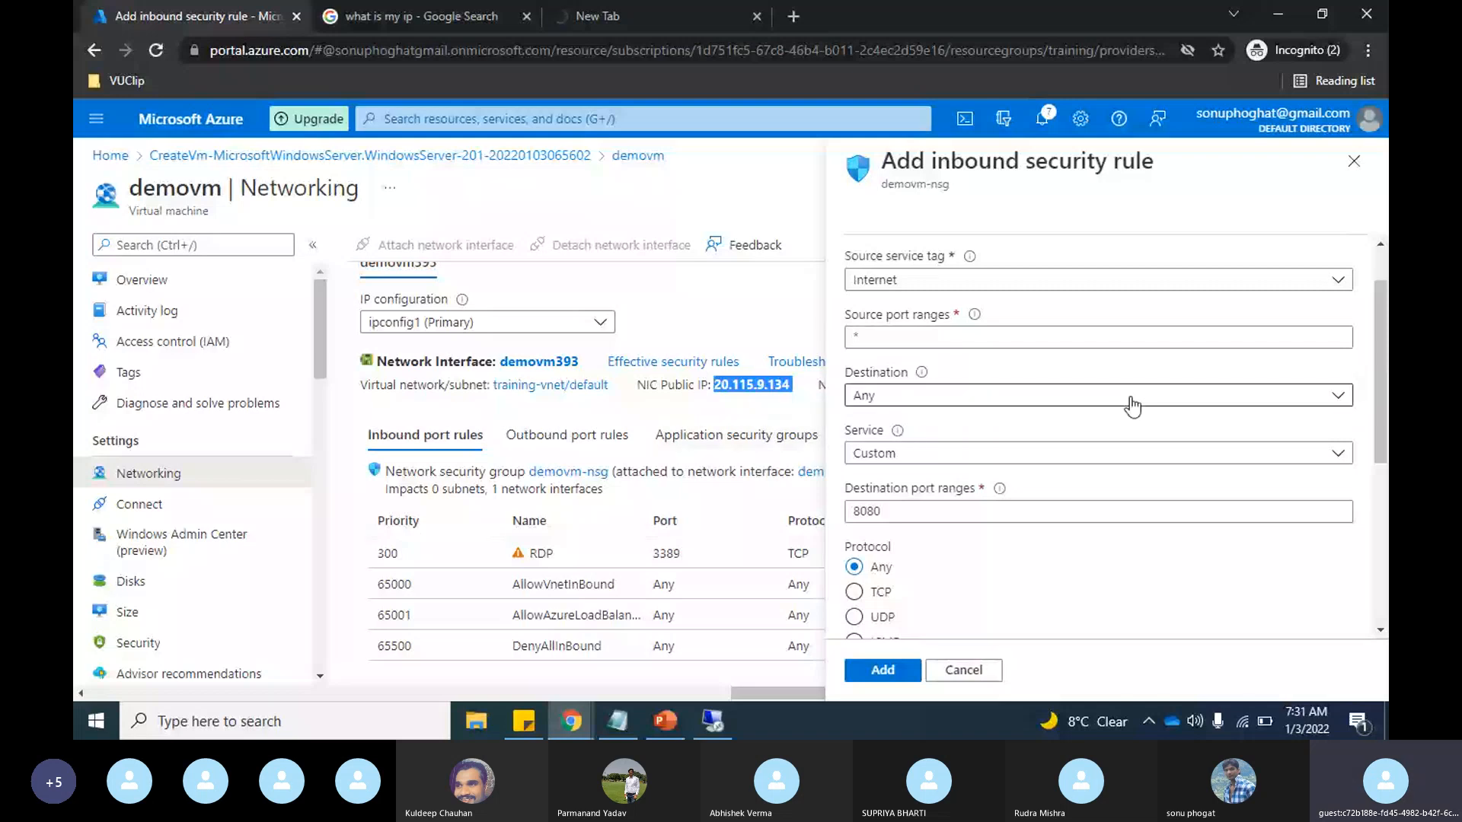
scroll(1132, 408, down, 1)
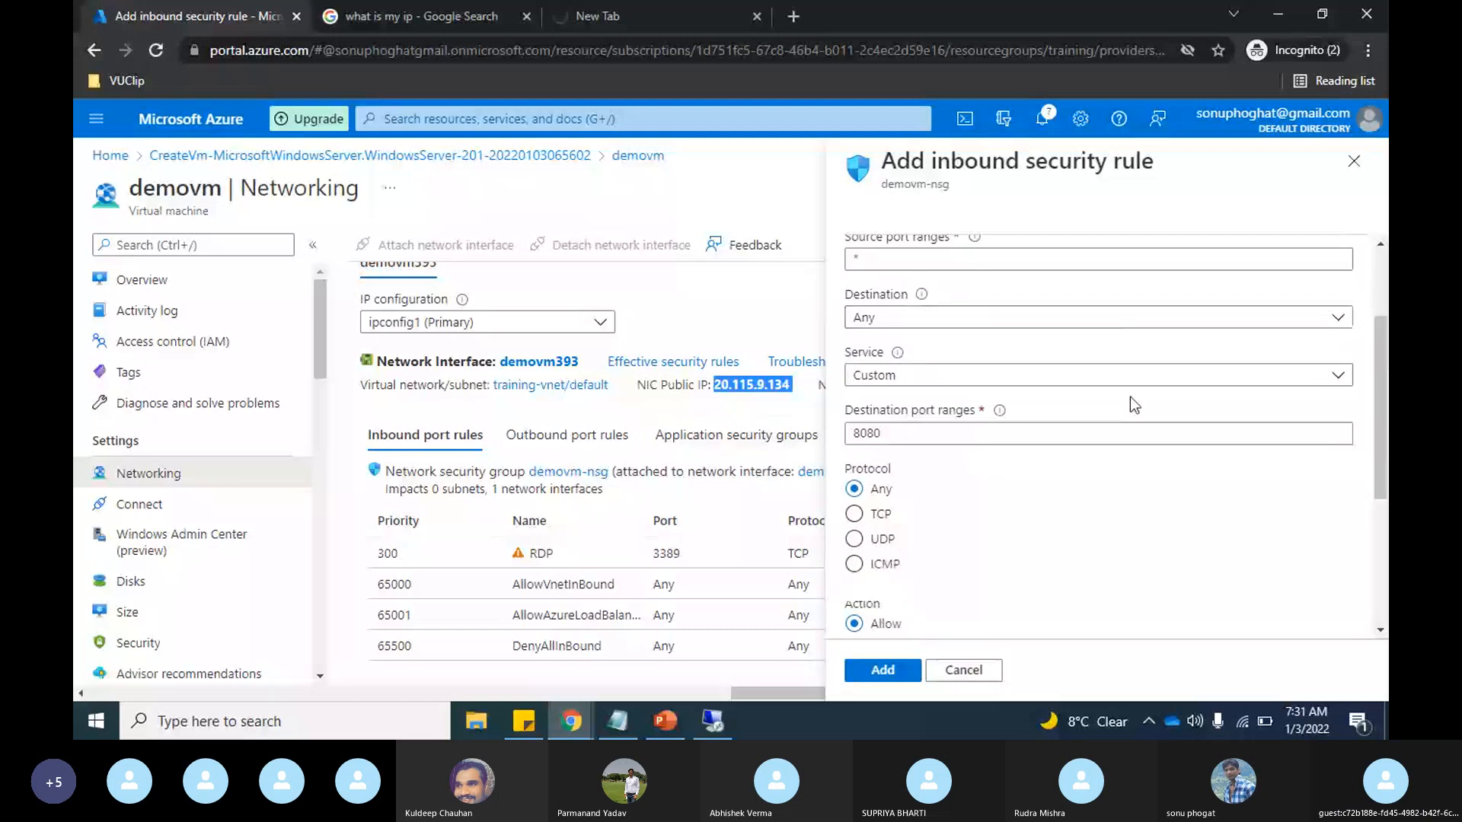
click(994, 380)
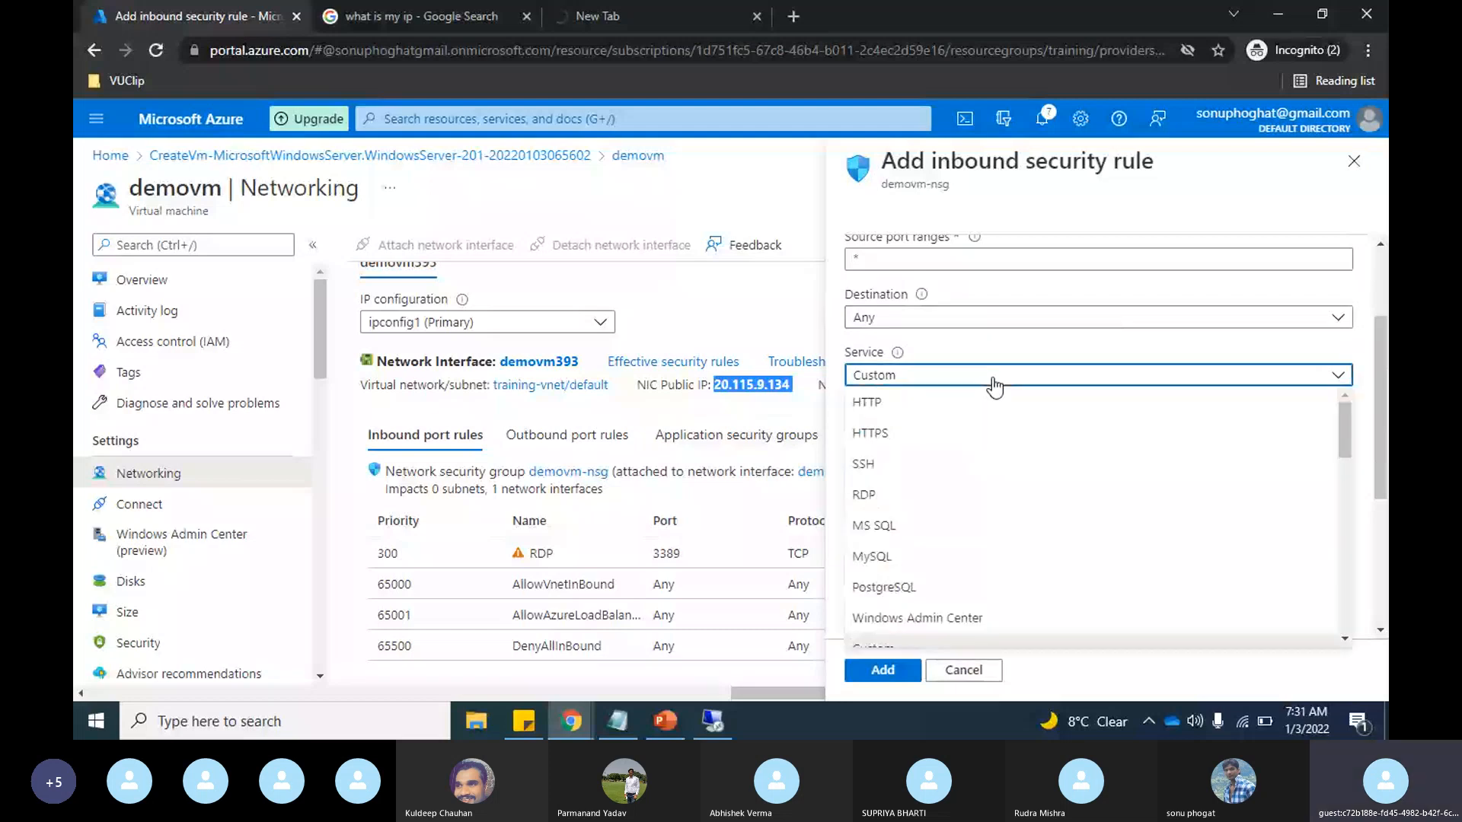
click(894, 405)
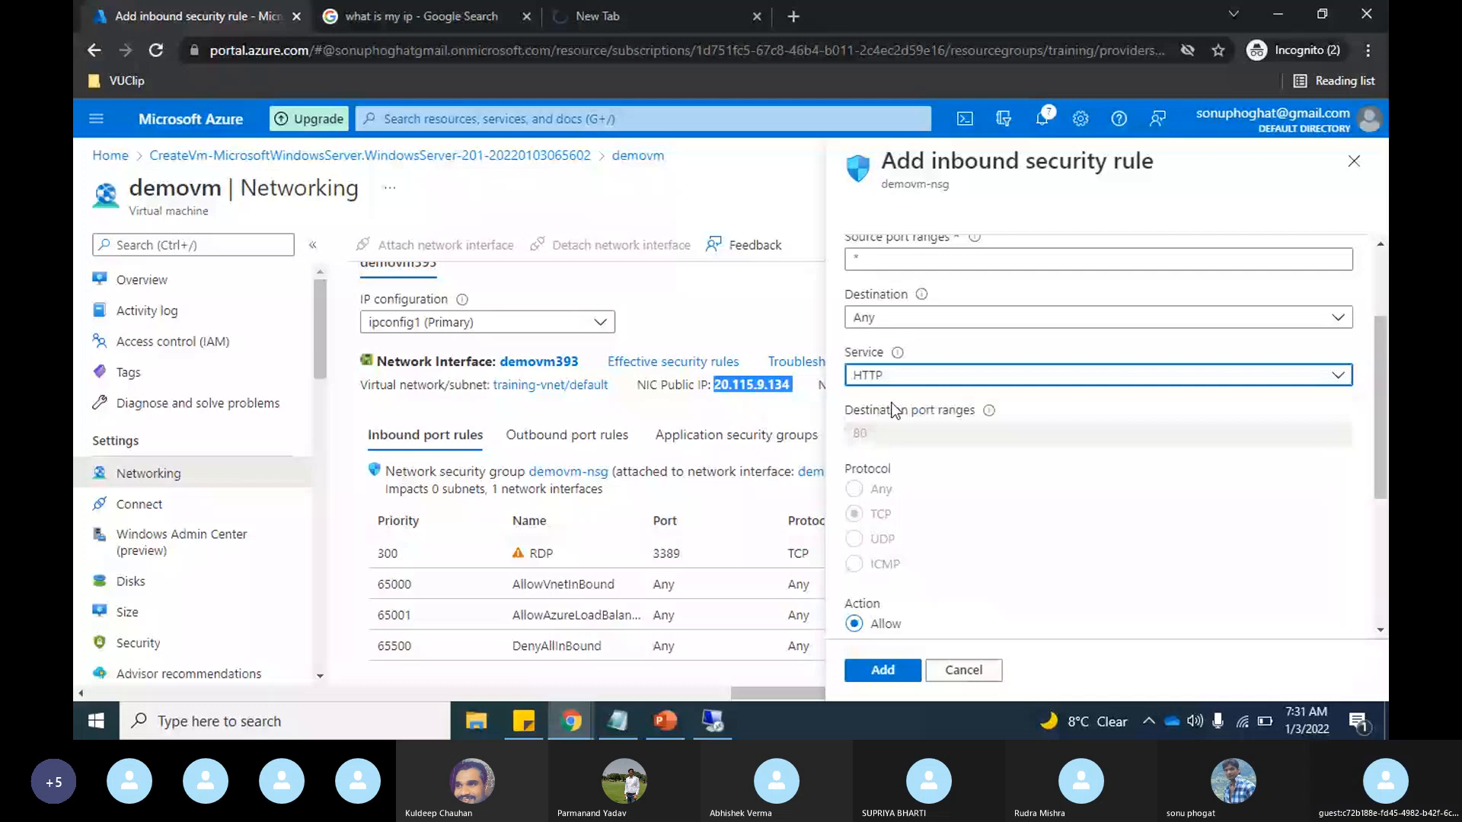
key(alt+Tab)
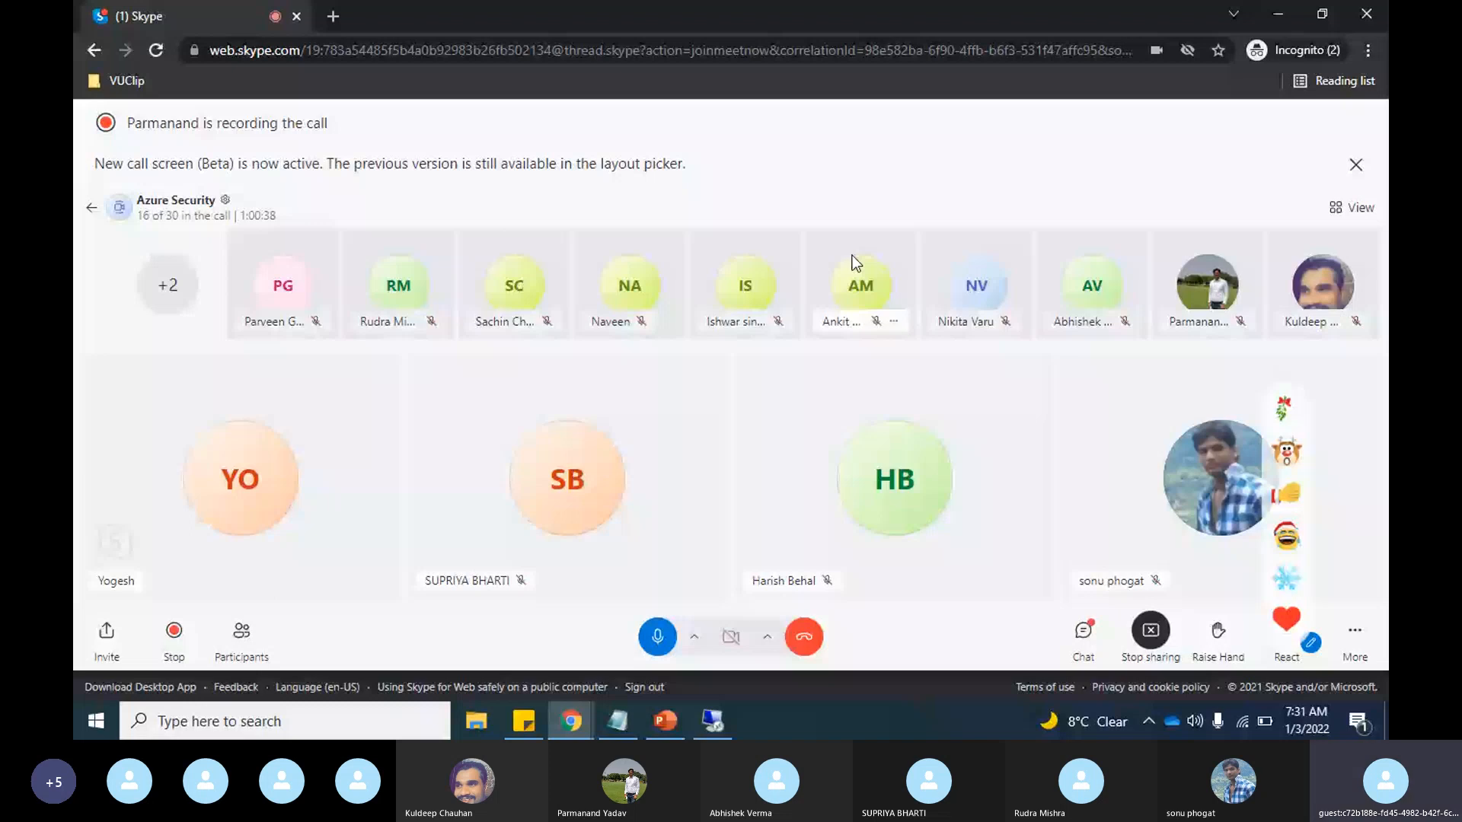
key(alt+Tab)
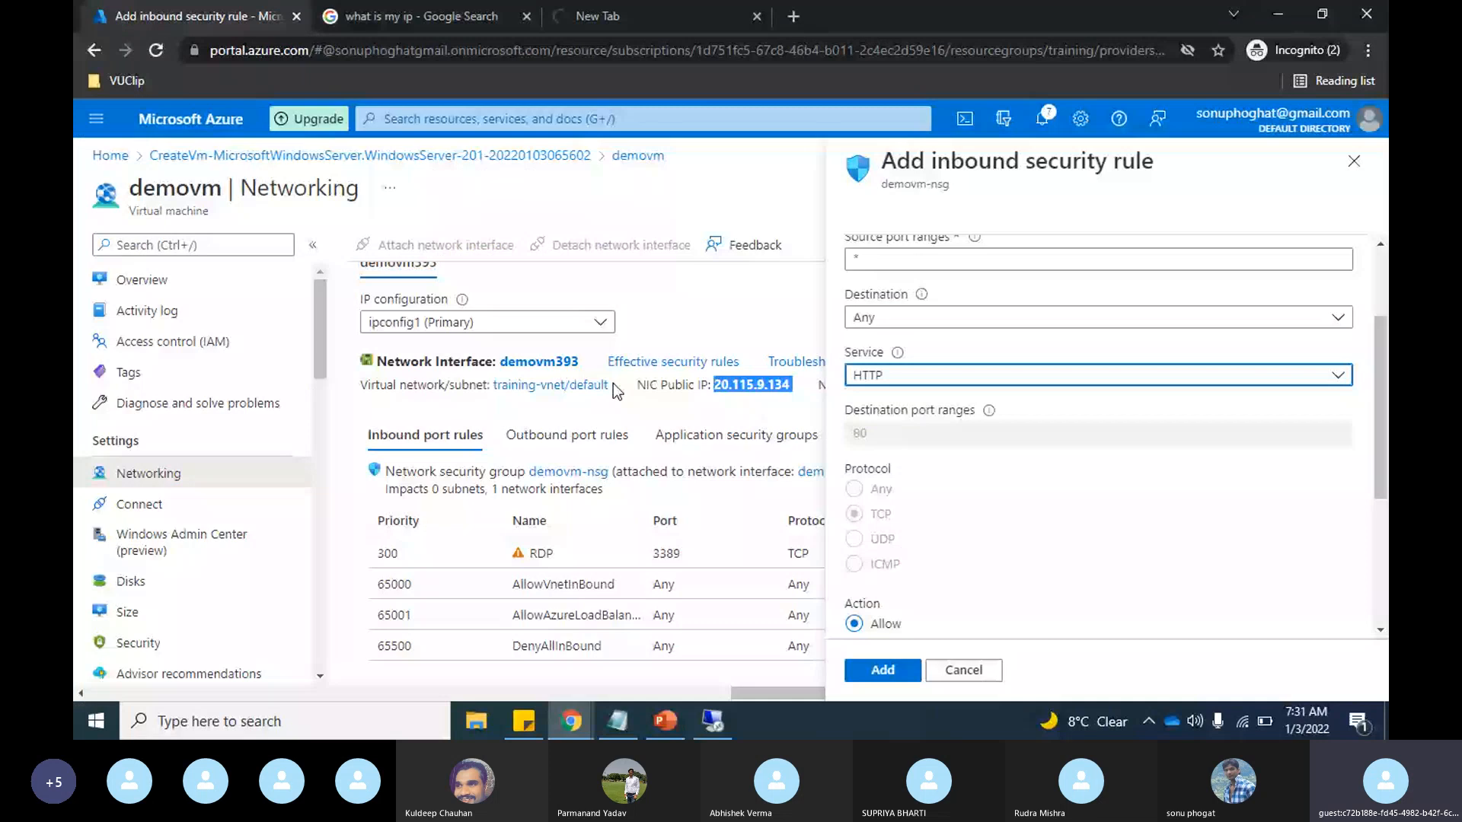
Step: Name the inbound rule Port_80_Allow and add it to the network security group
scroll(1081, 421, down, 3)
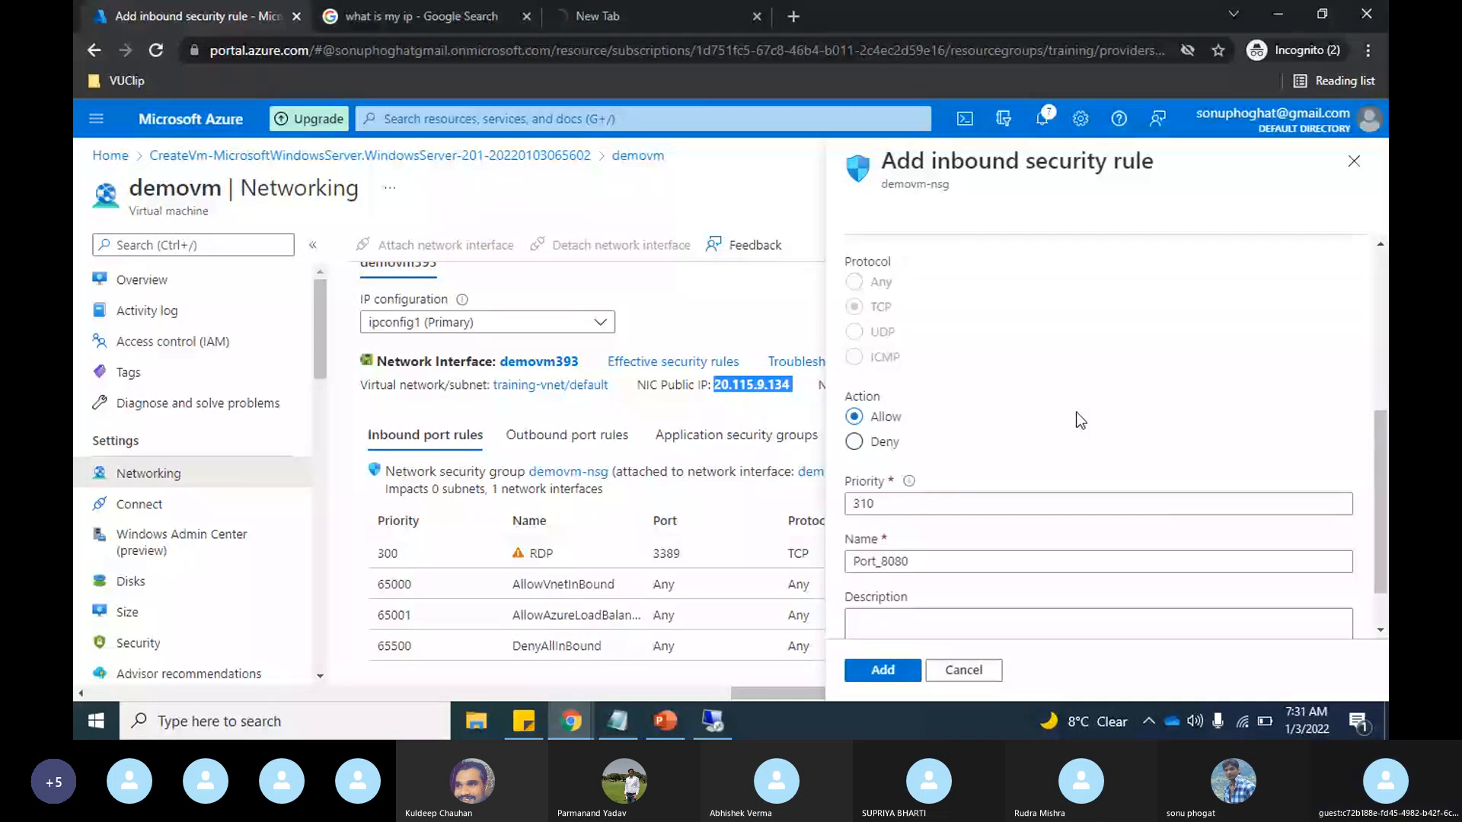
scroll(1080, 421, down, 1)
click(888, 442)
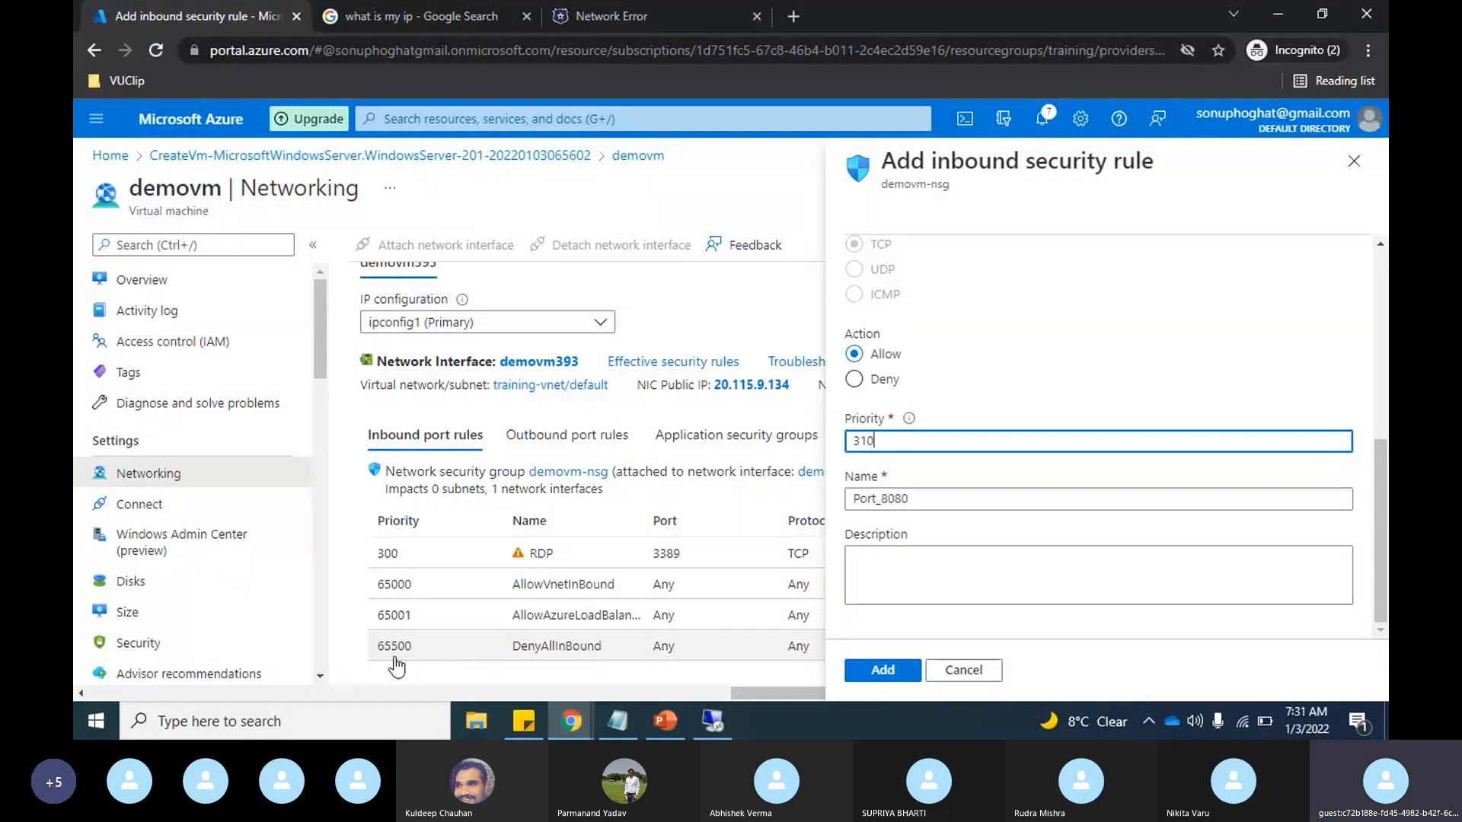
click(939, 500)
key(BackSpace)
key(BackSpace)
key(BackSpace)
key(BackSpace)
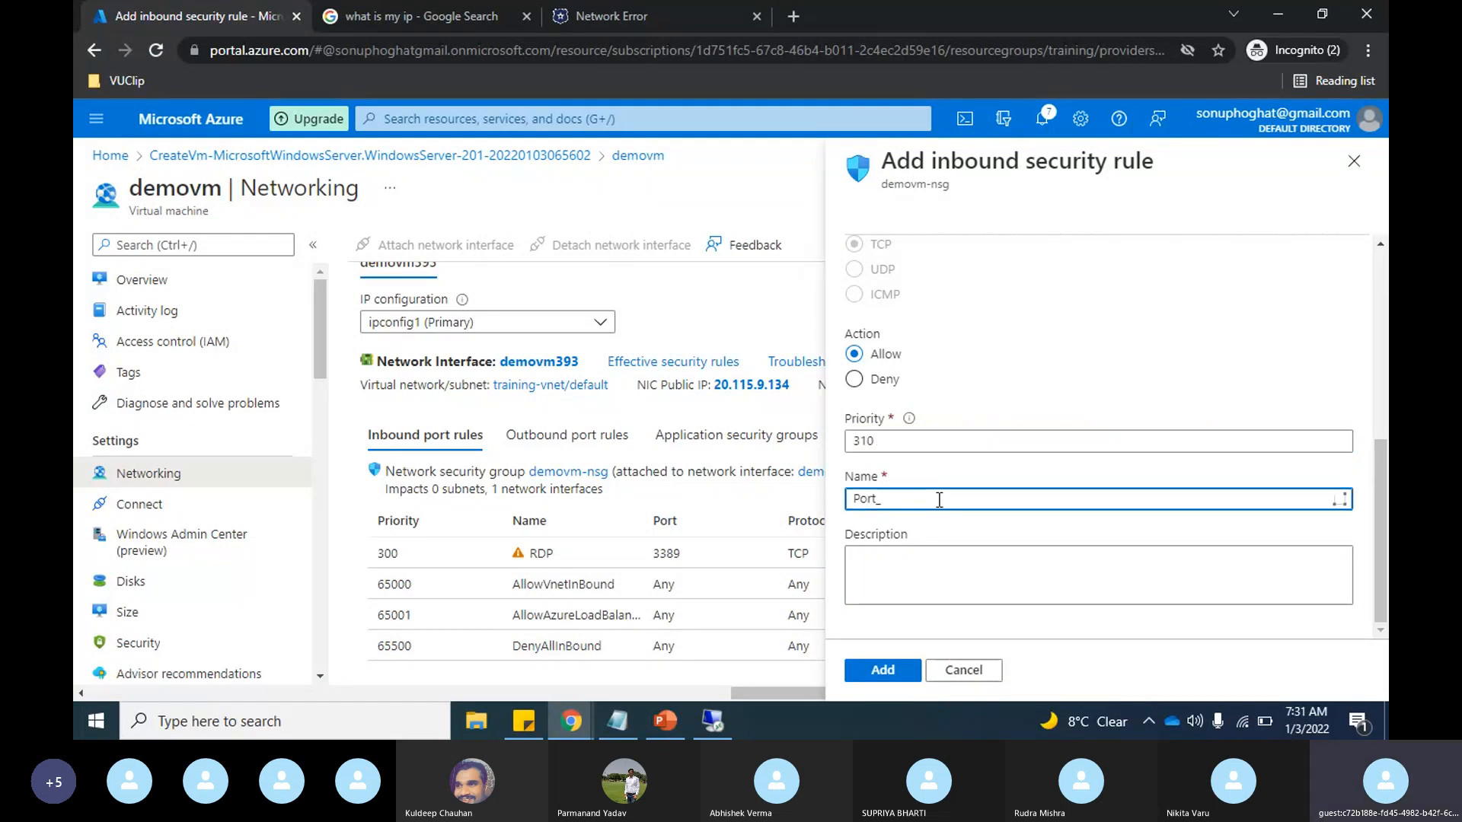
text(8)
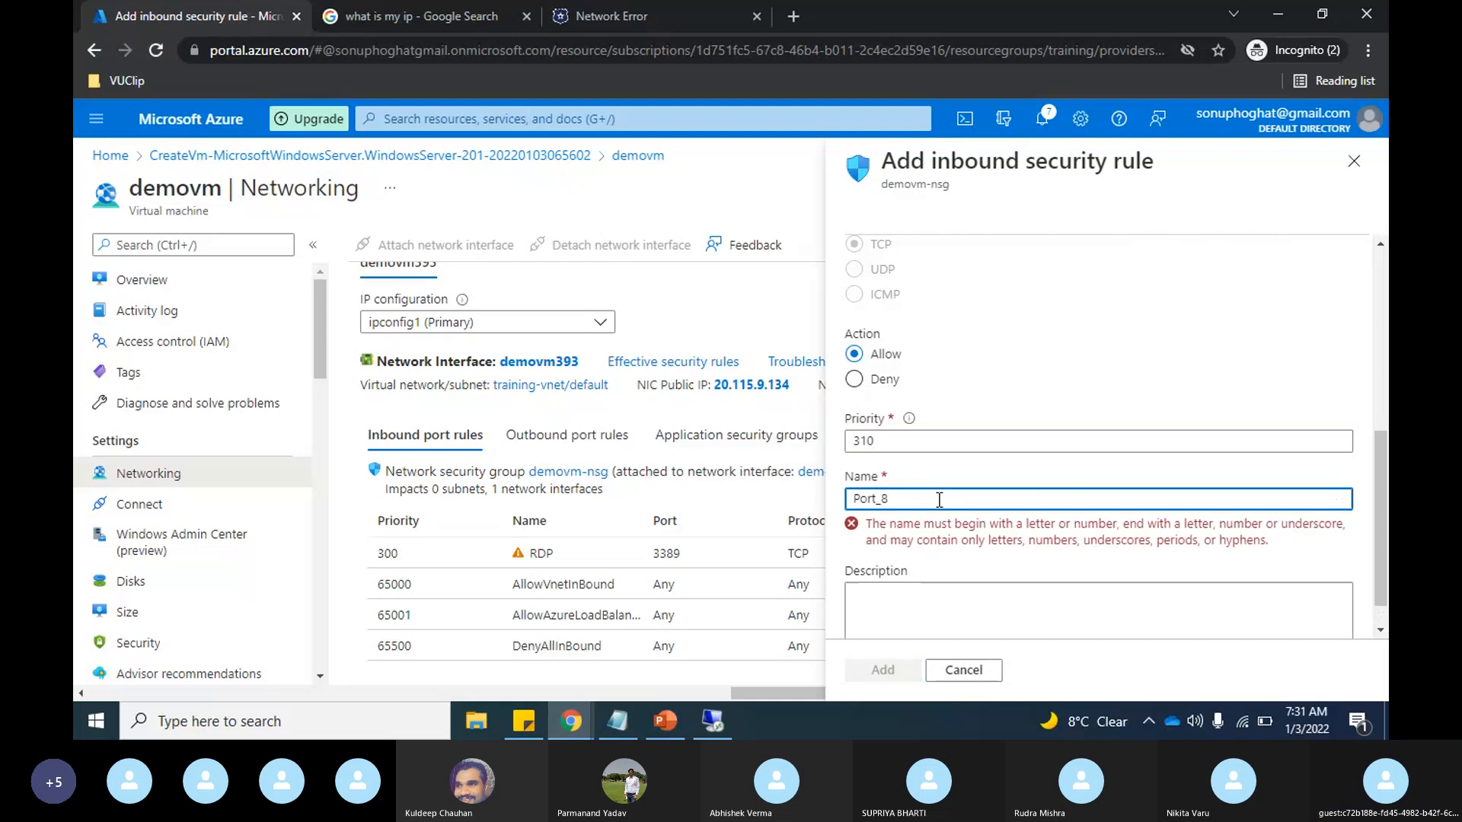
text(0_Allow)
click(893, 673)
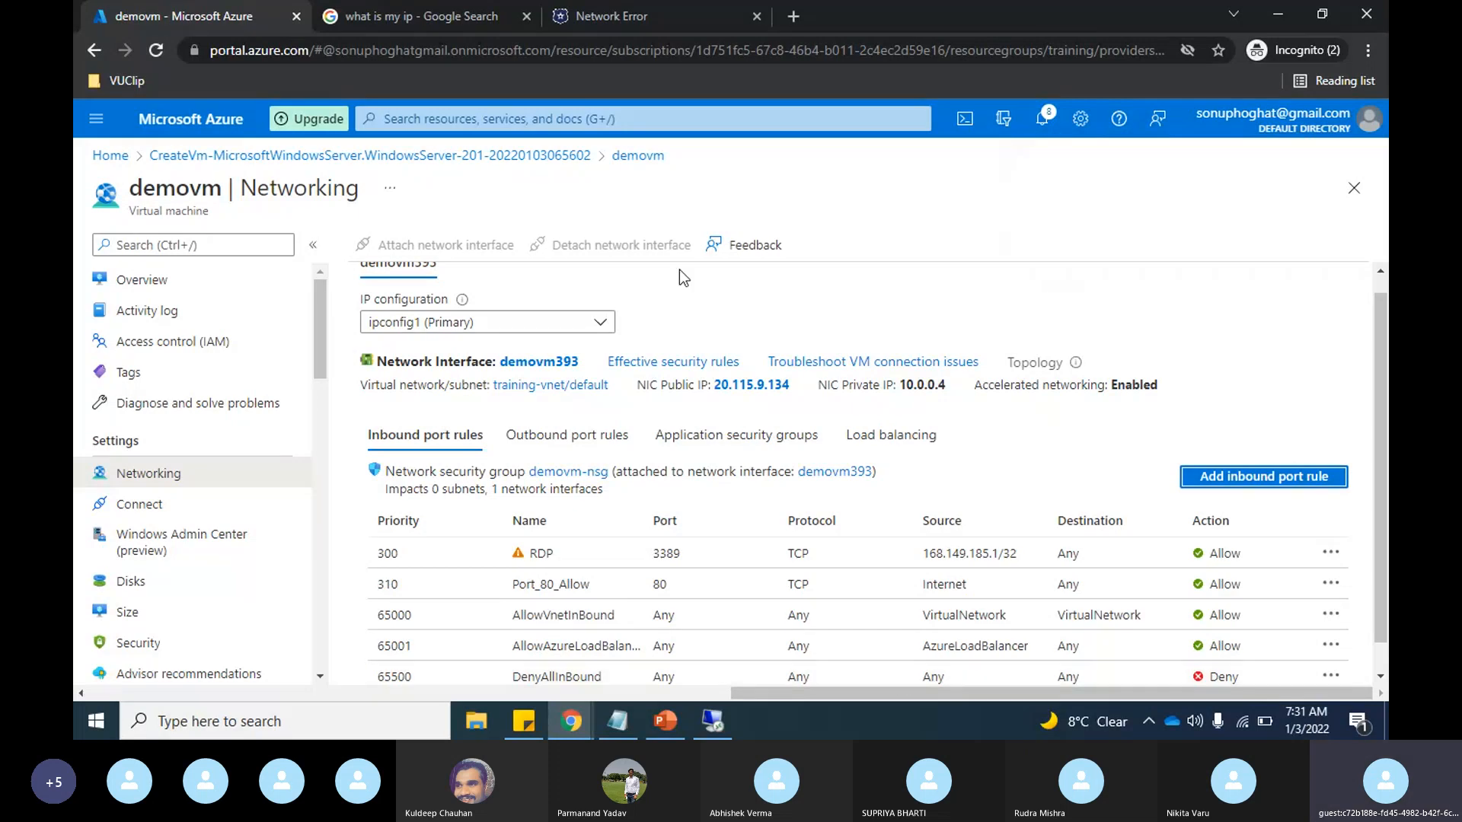
click(611, 16)
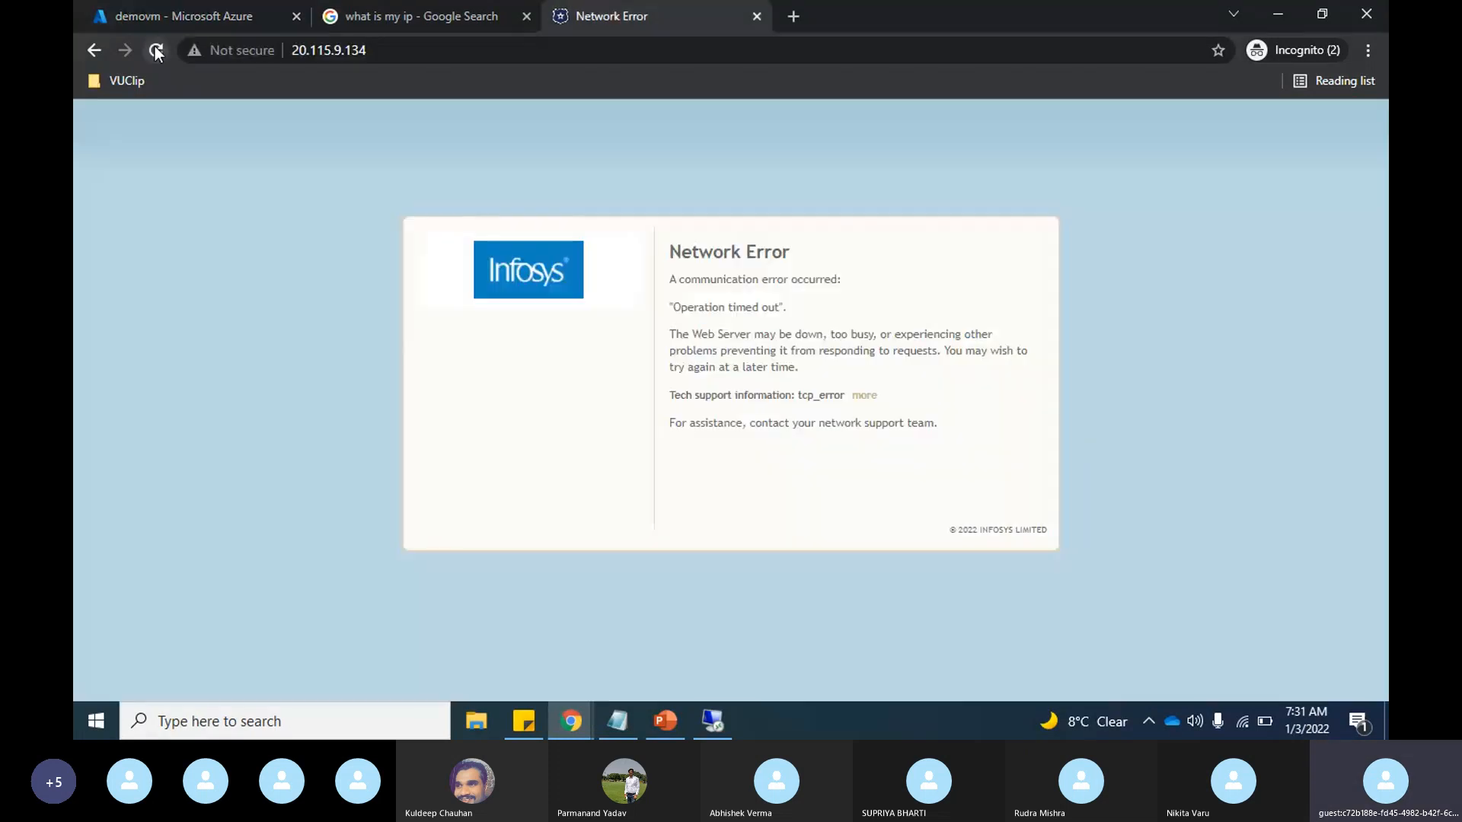
click(156, 50)
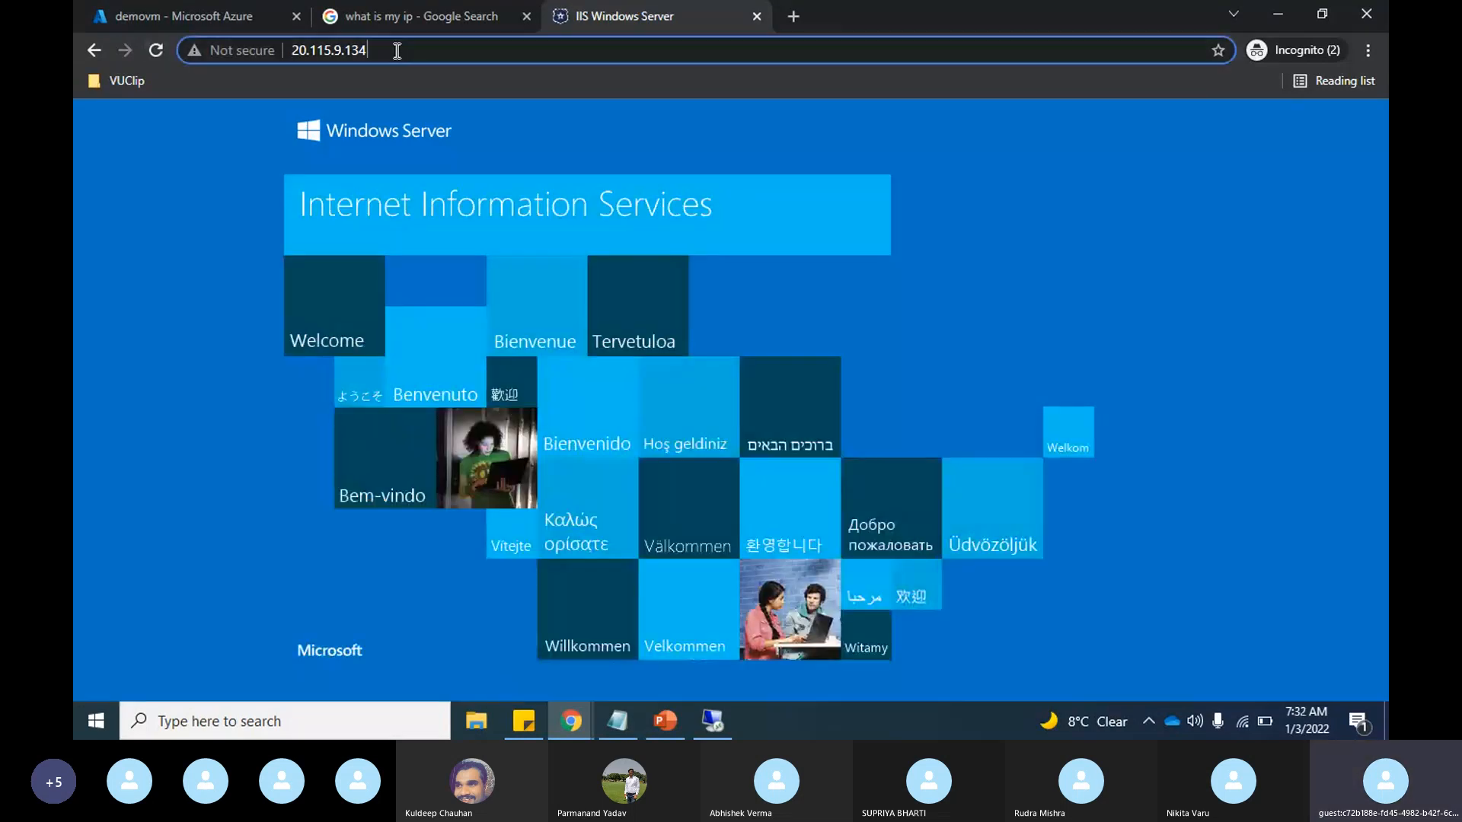
click(397, 51)
key(ctrl+c)
key(alt+Tab)
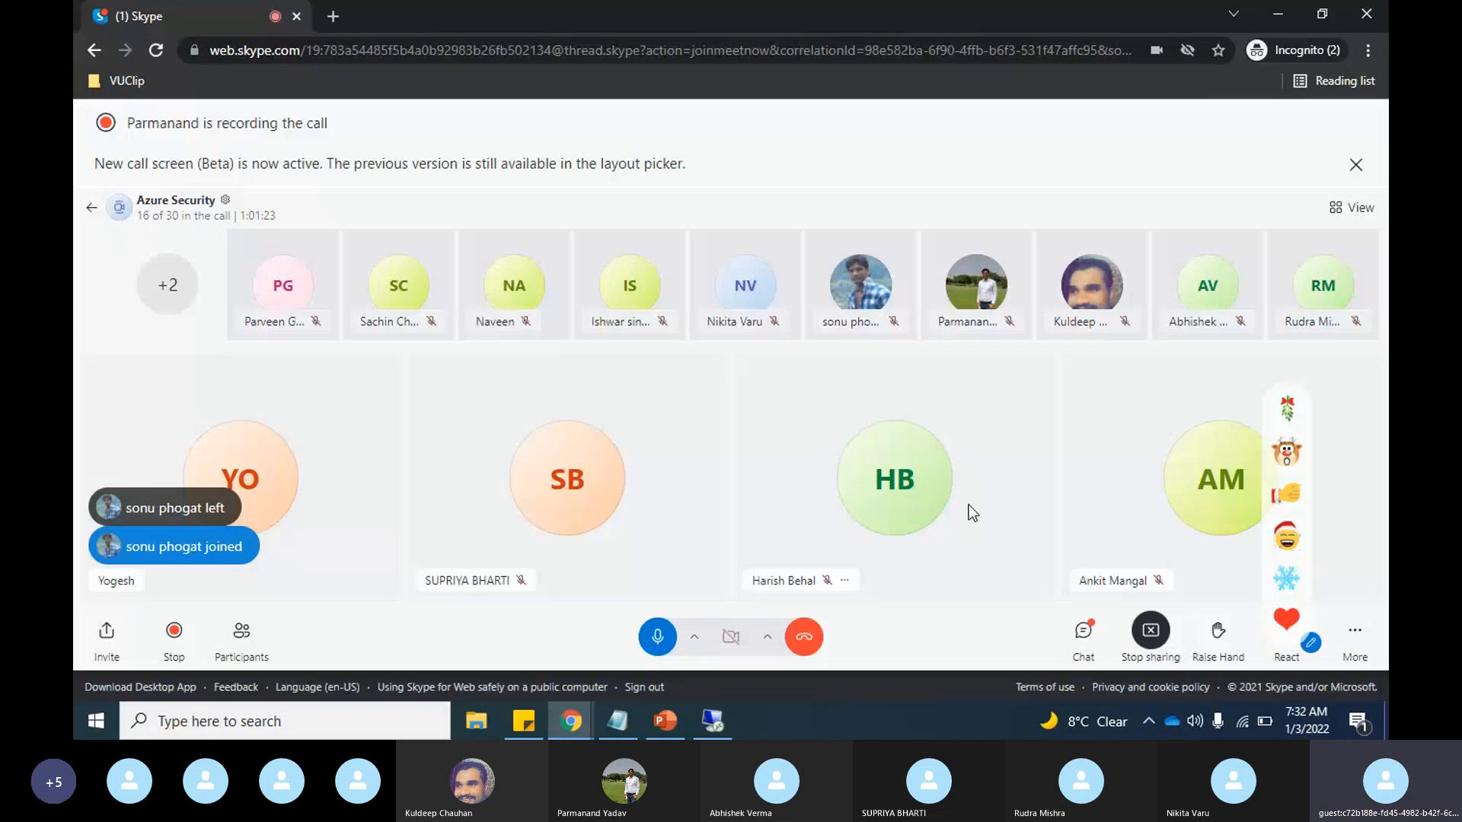
click(1083, 630)
key(ctrl+v)
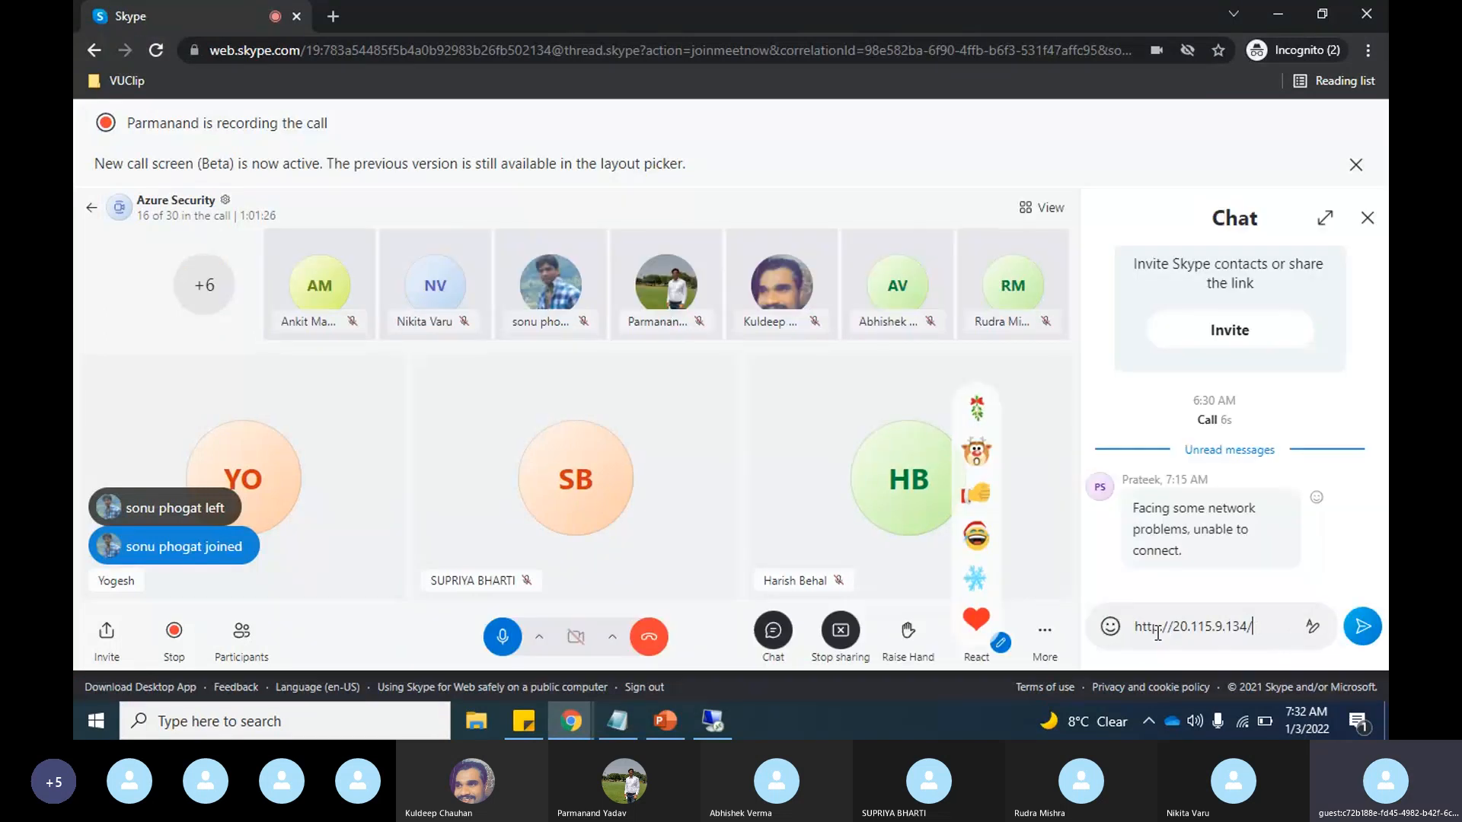
key(Return)
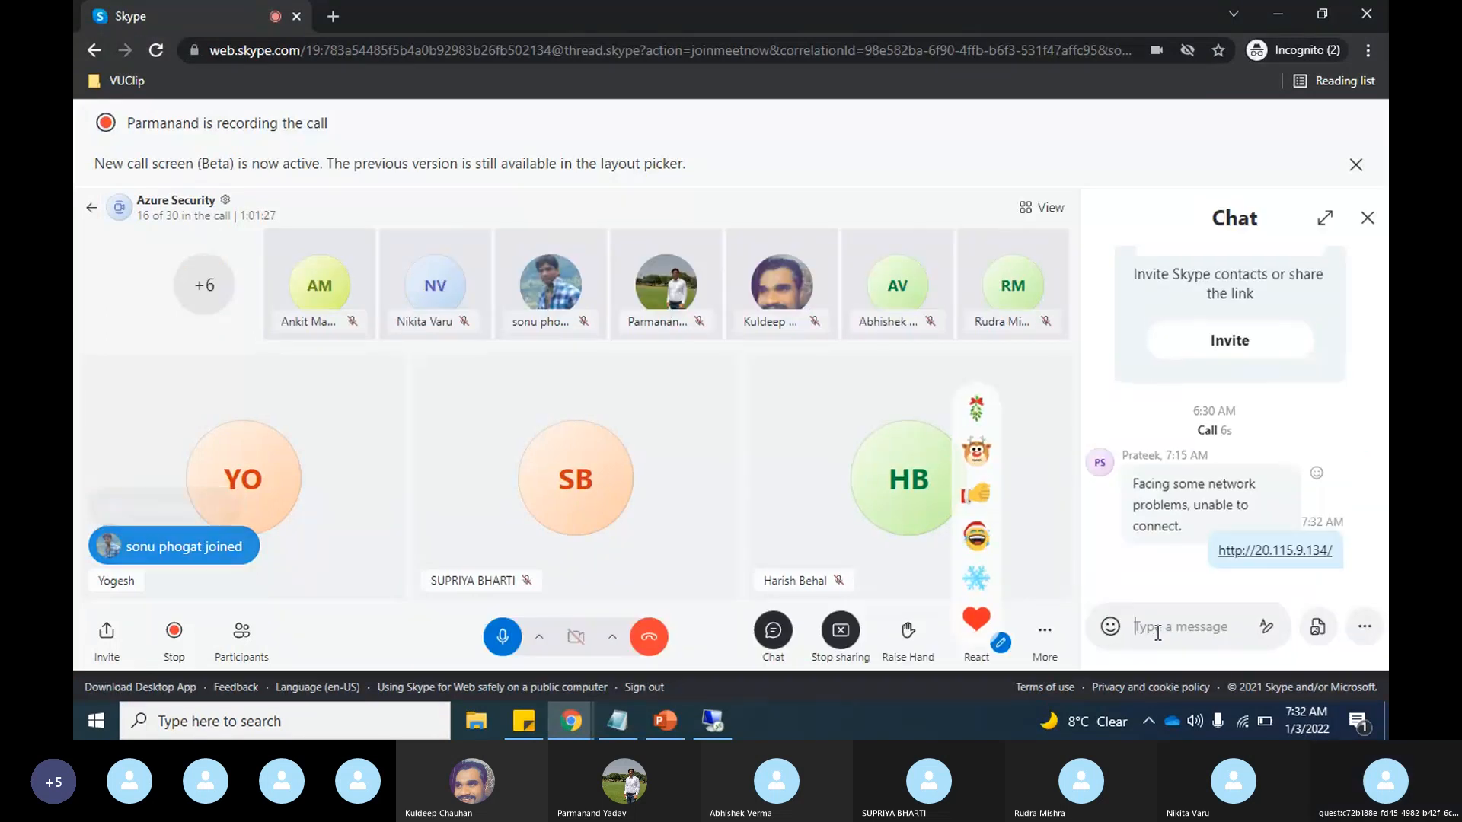
Step: Return from Skype to demovm's inbound port rules in the Azure portal
key(alt+Tab)
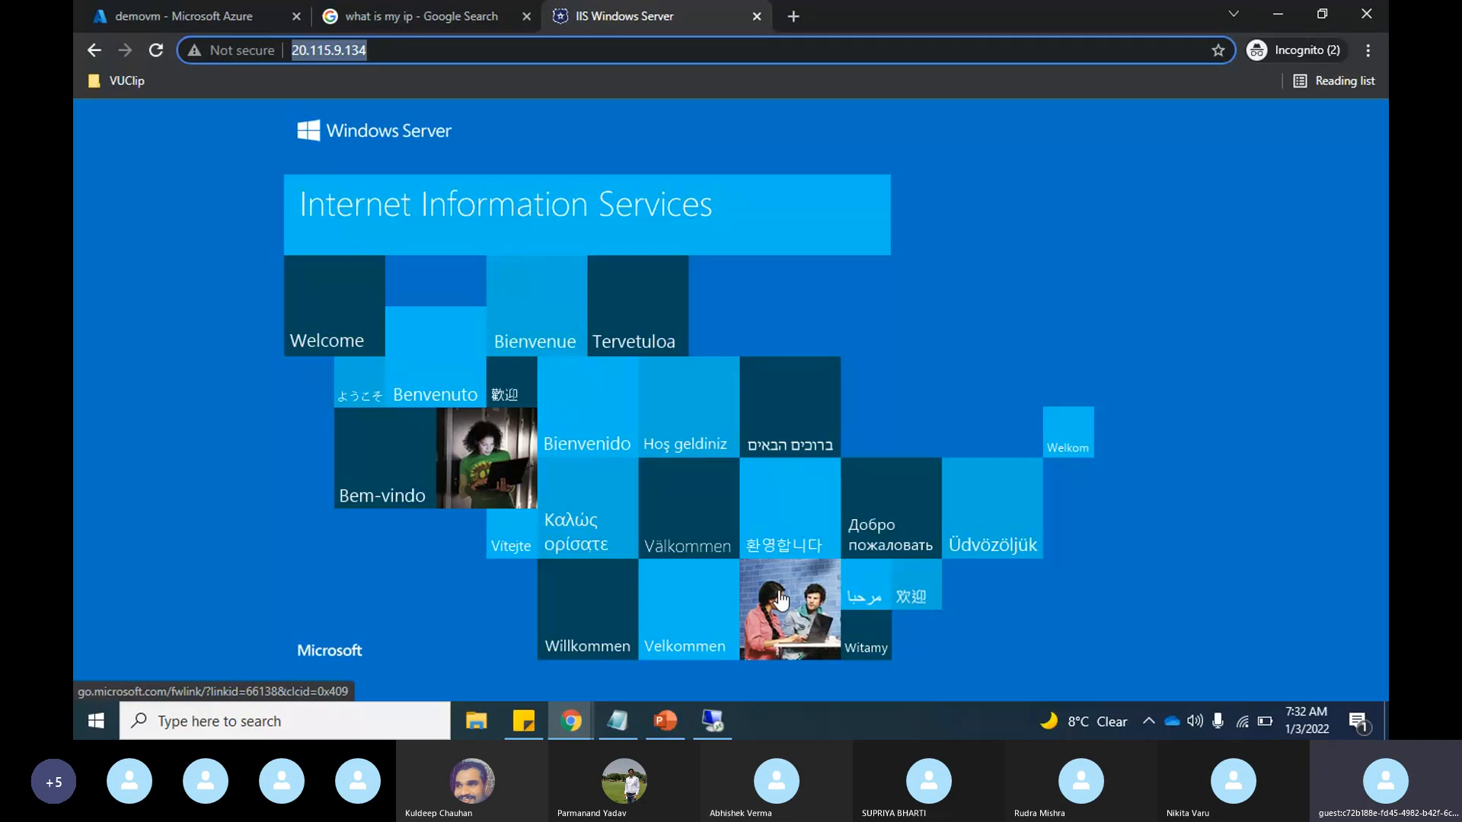
click(234, 16)
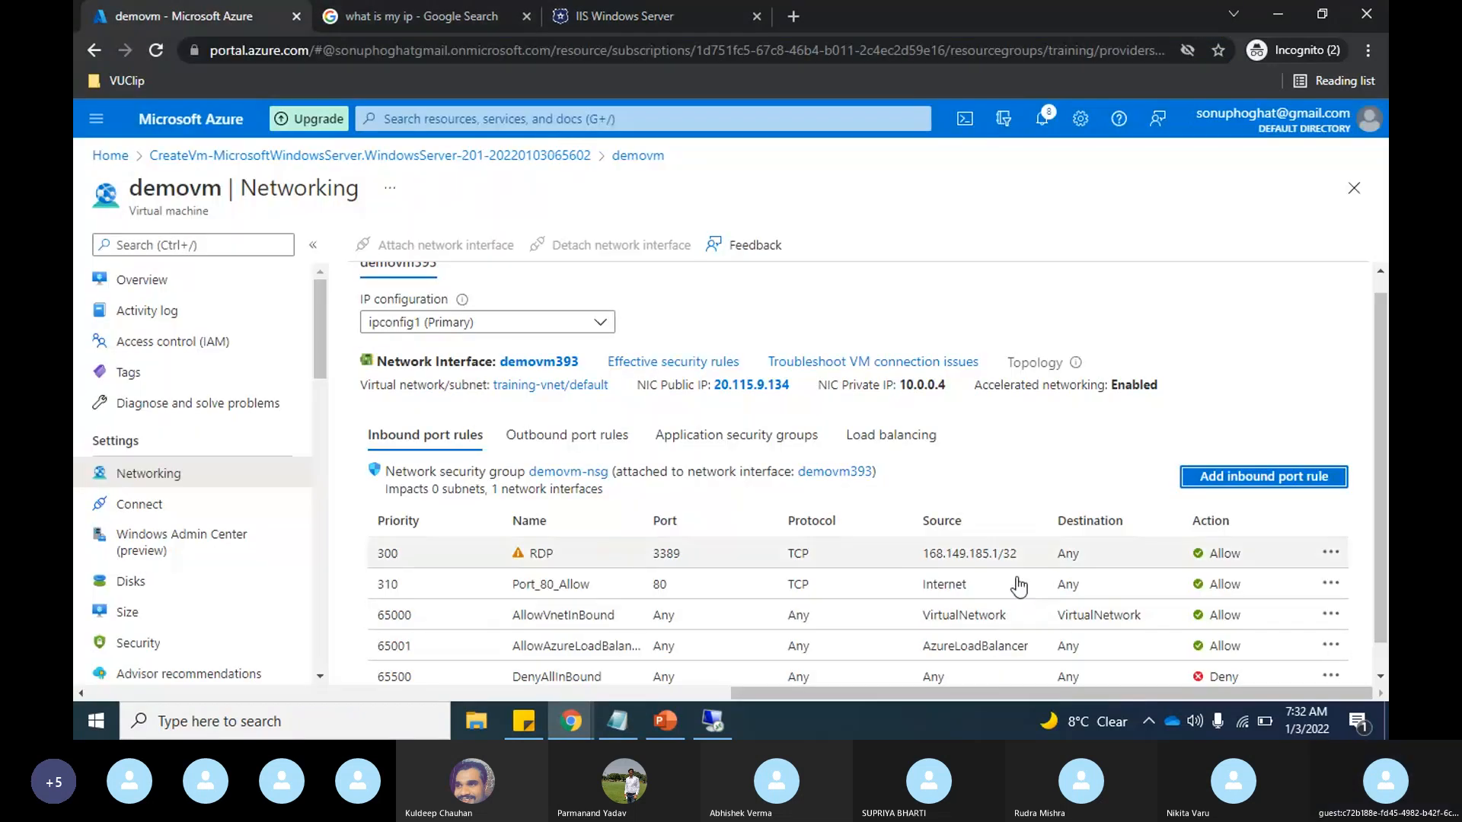
click(401, 592)
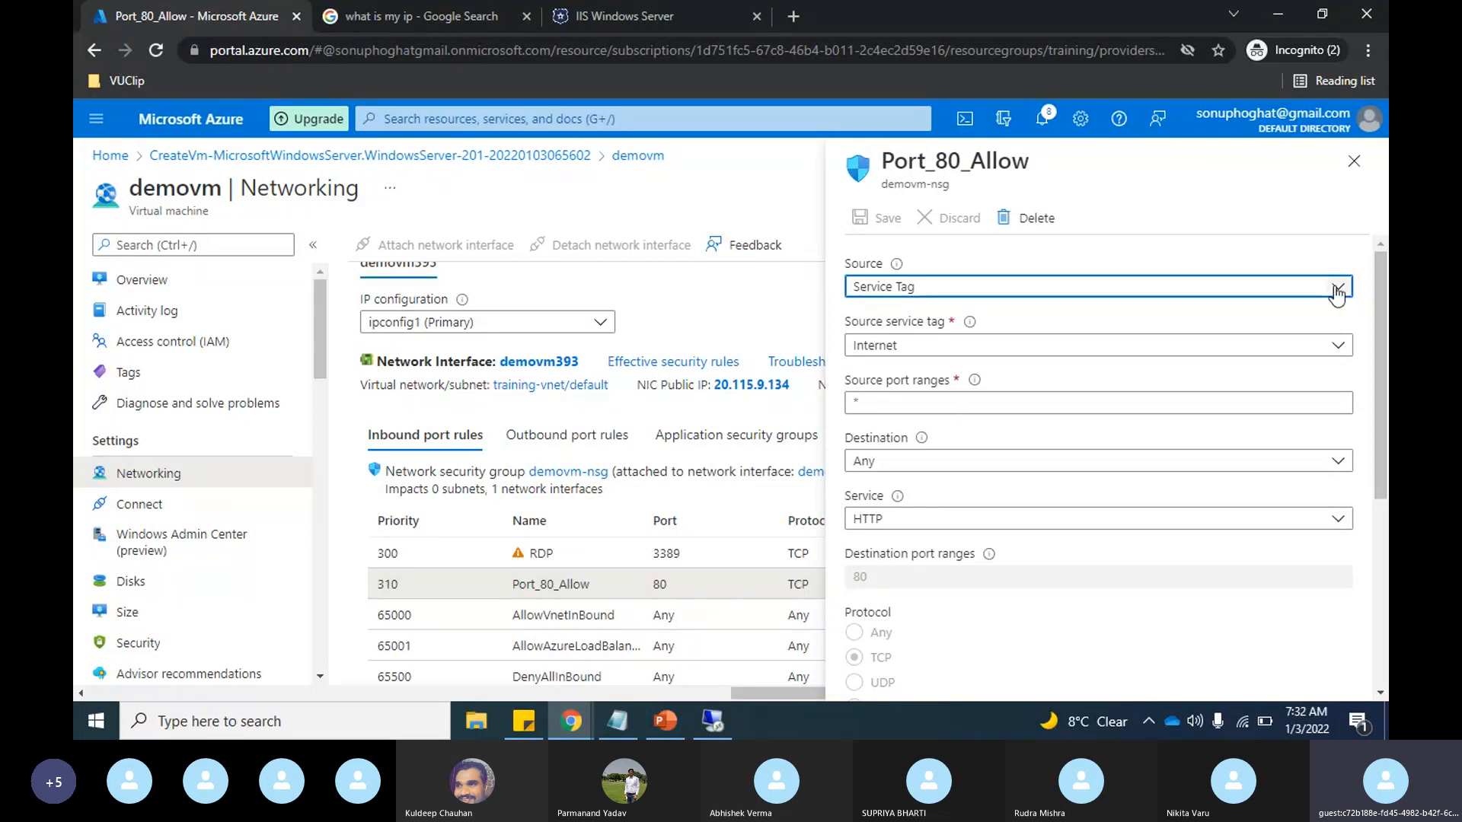
click(1336, 290)
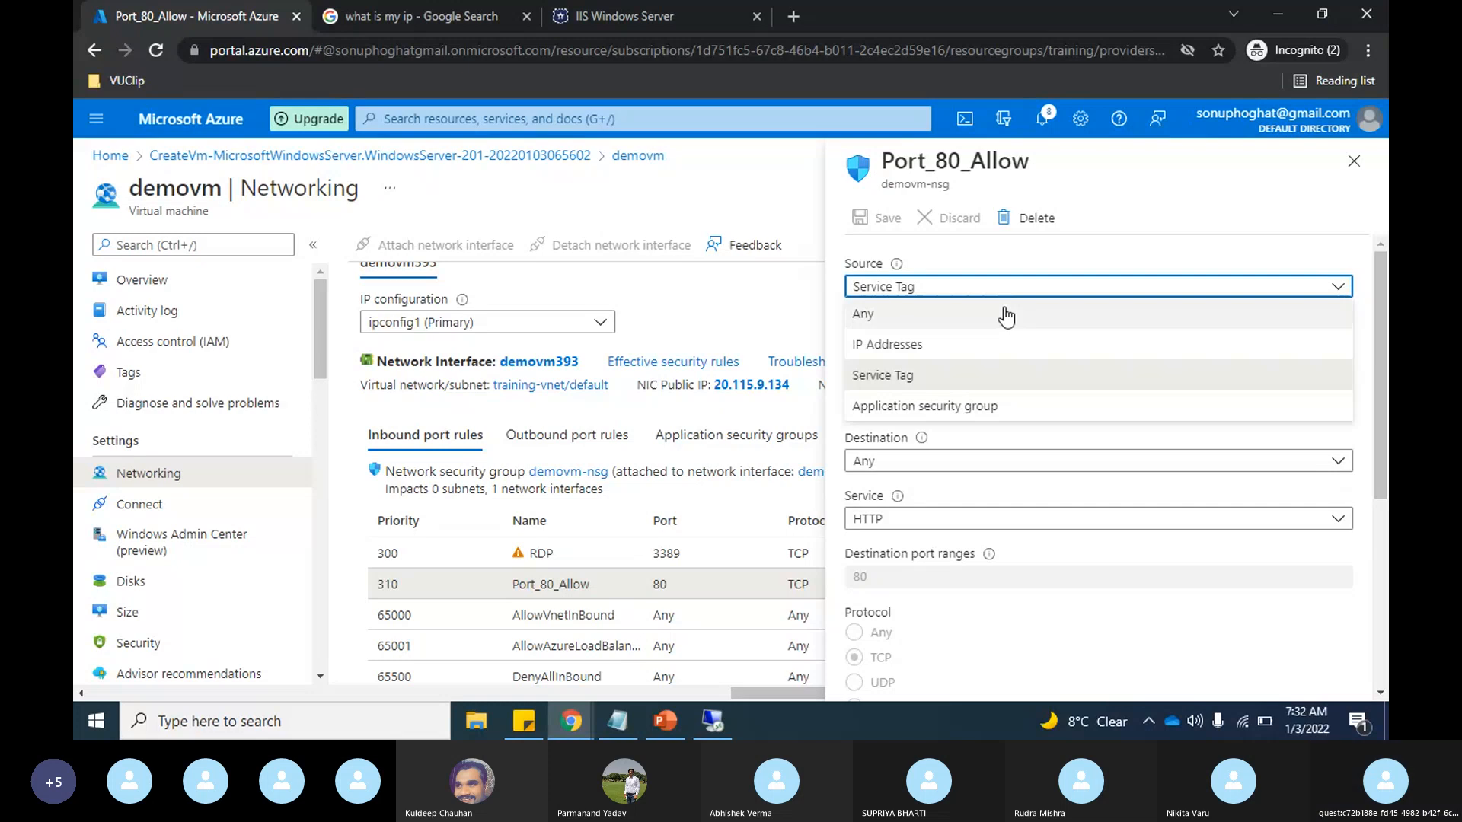
click(1005, 344)
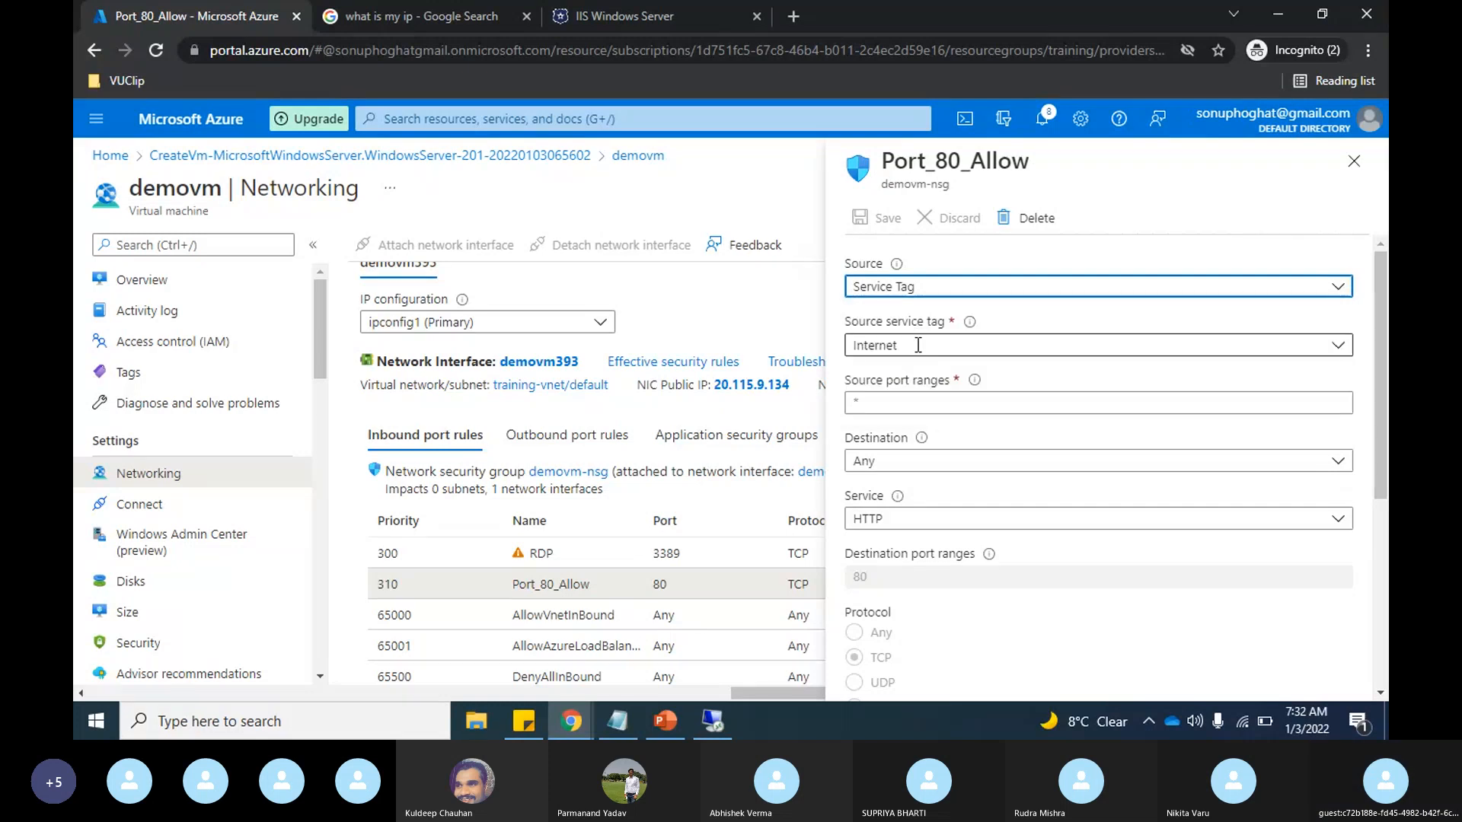
click(430, 10)
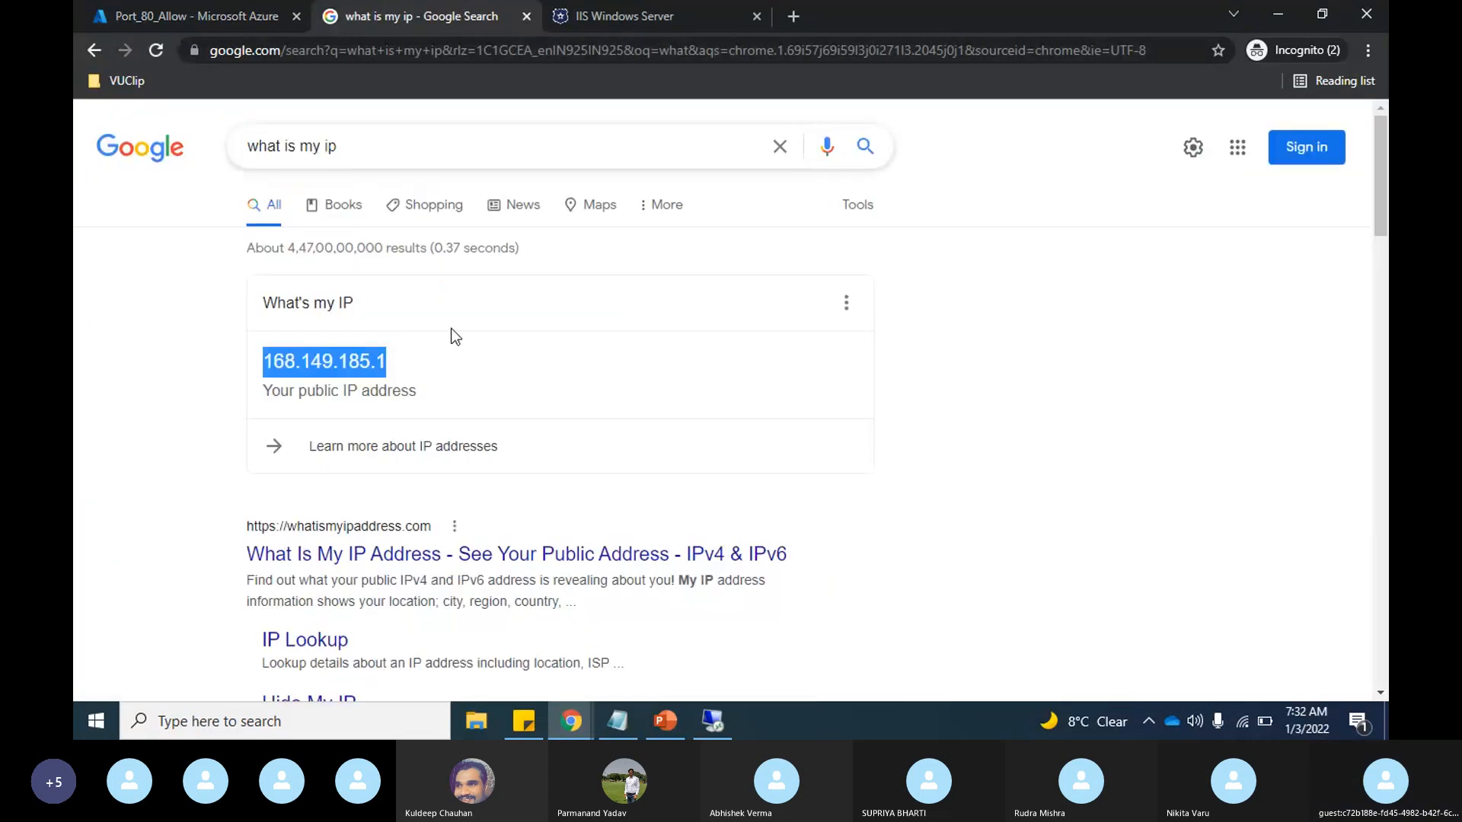
click(142, 8)
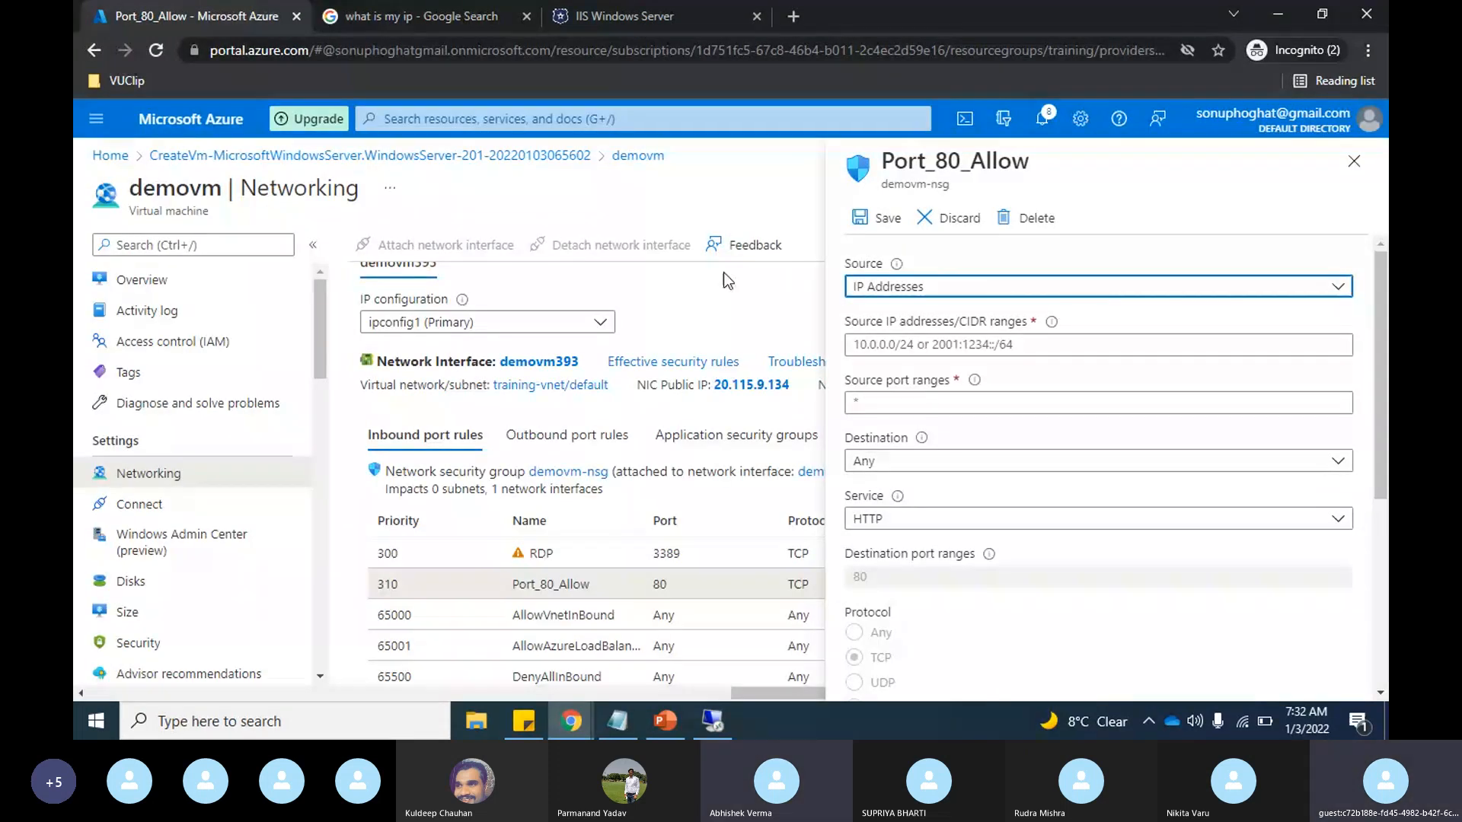
click(956, 352)
text(168.149.185.1)
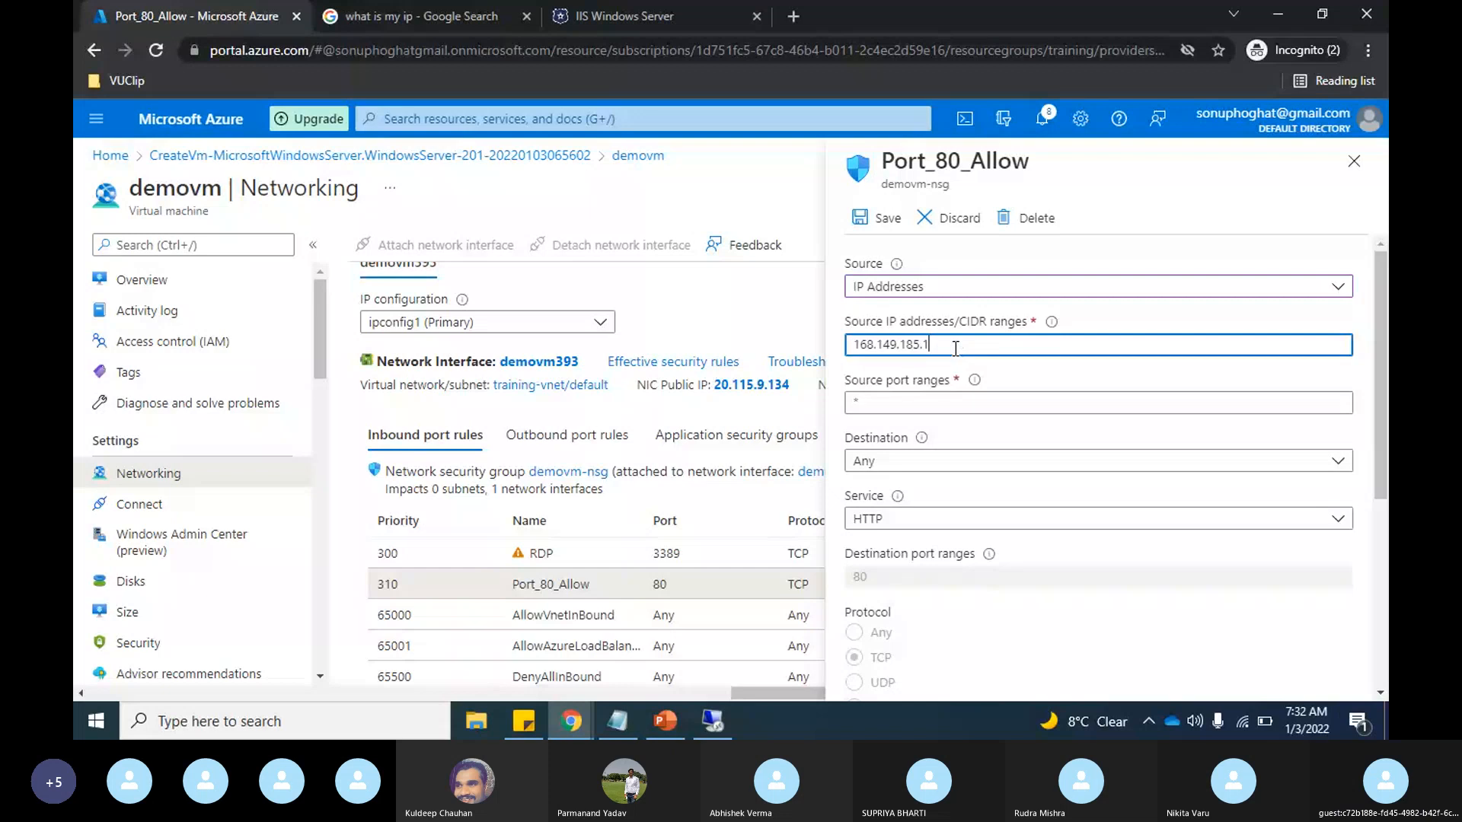
text(/32)
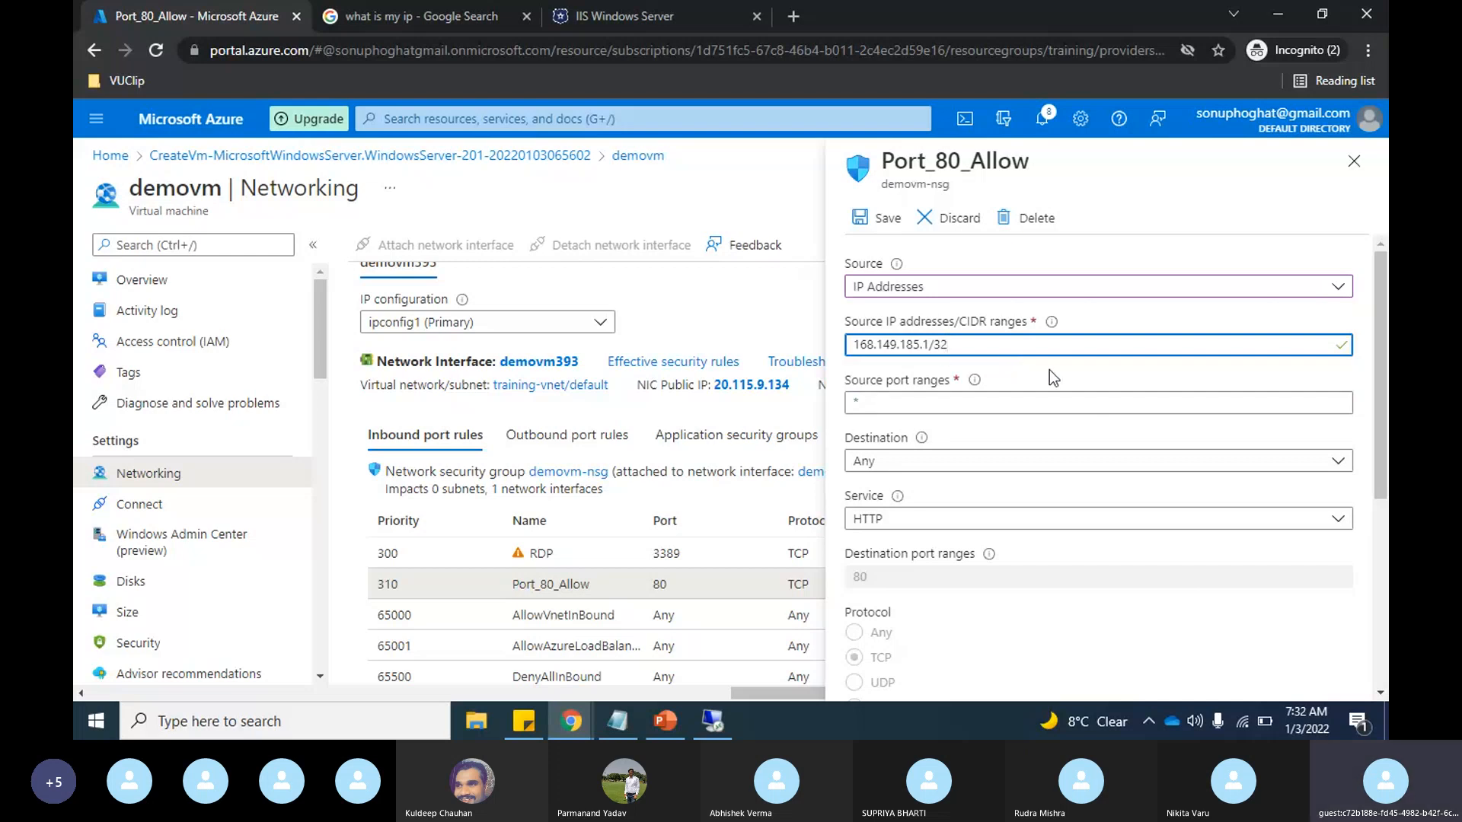
Step: Review the remaining settings of the Port_80_Allow rule and save its changes
scroll(1050, 370, down, 1)
scroll(1053, 378, down, 1)
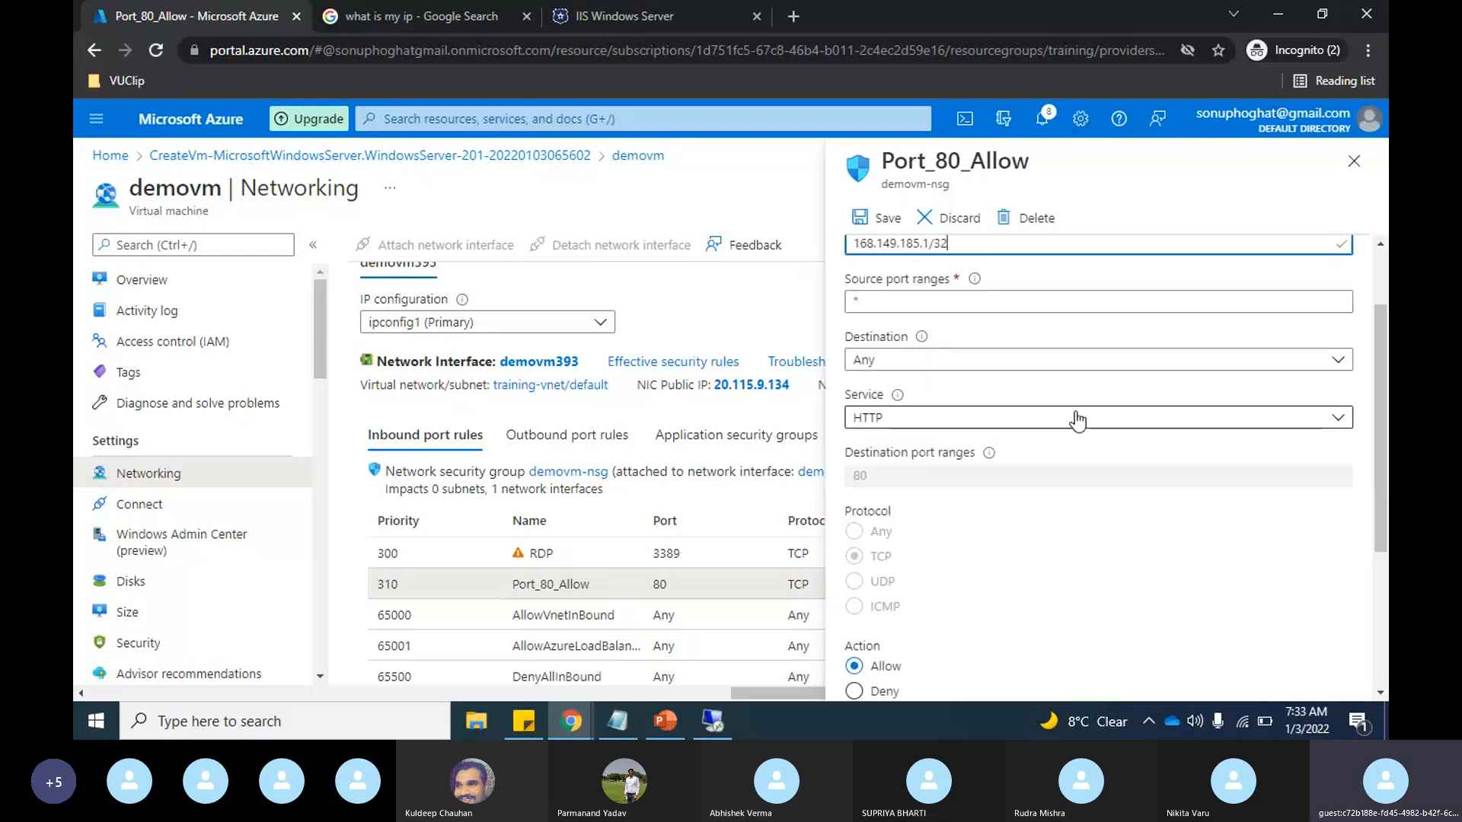
scroll(1079, 420, down, 5)
scroll(1079, 420, up, 7)
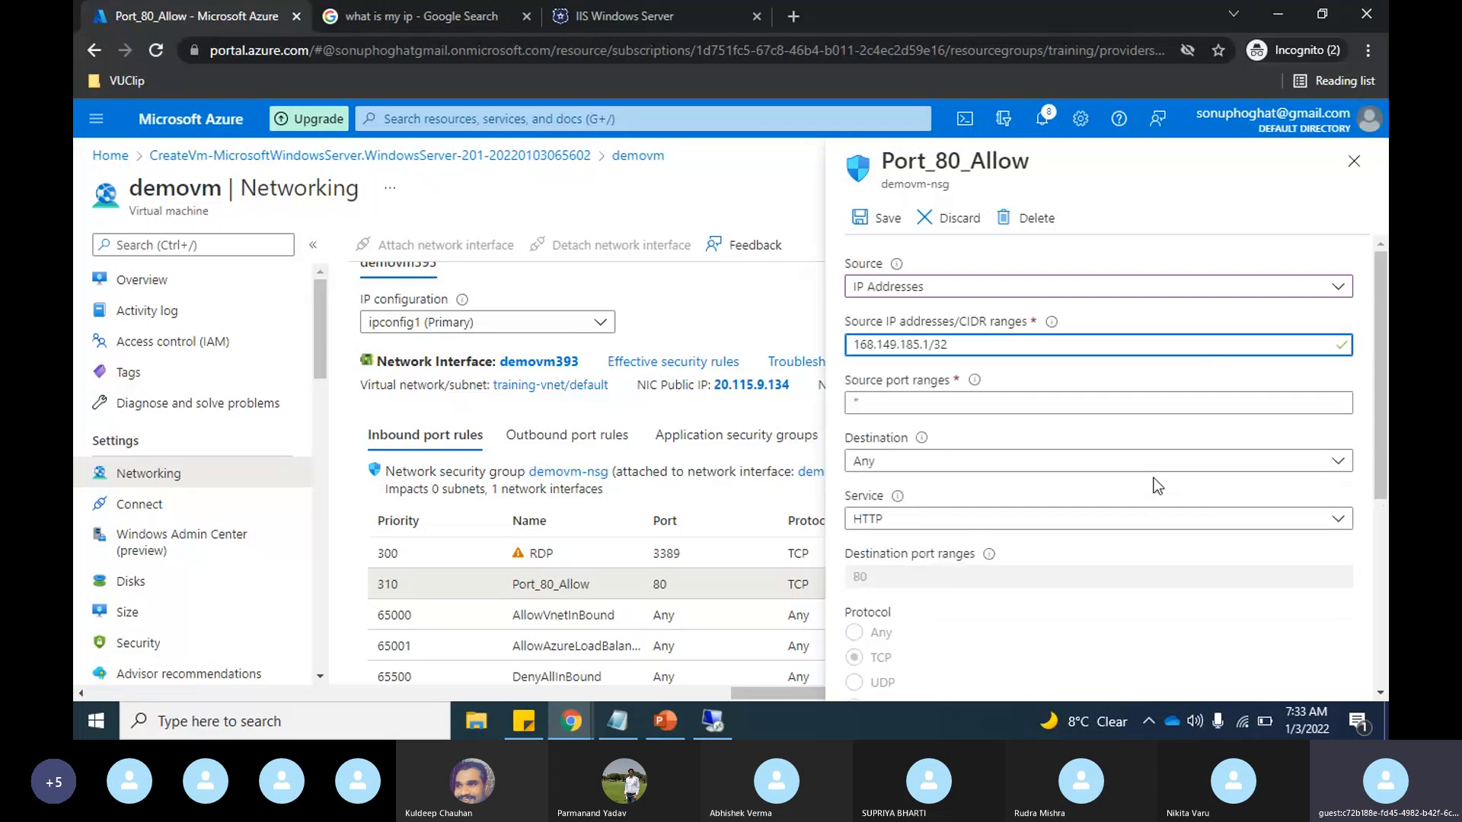
click(871, 217)
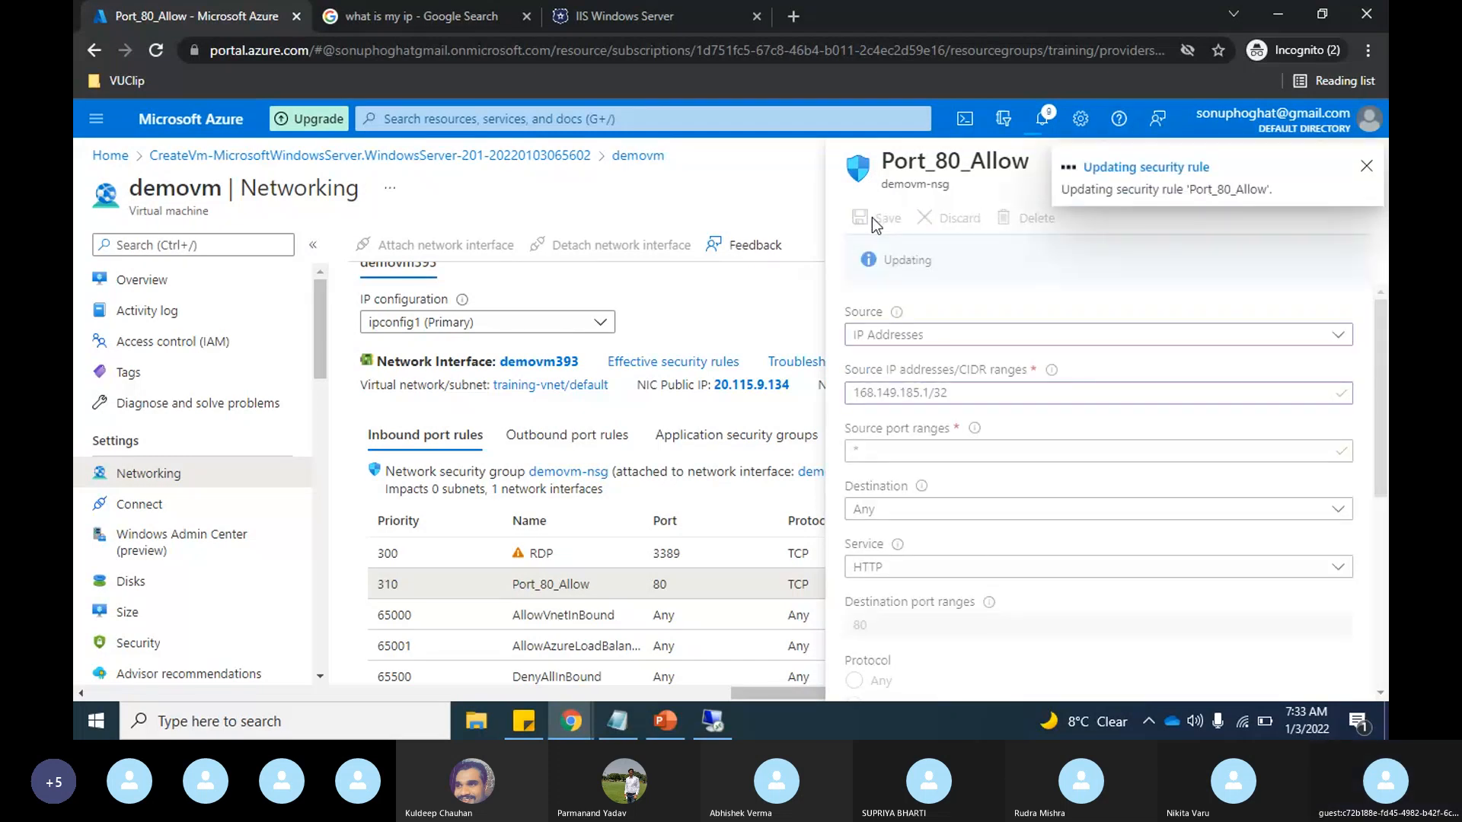
Step: Reload the IIS page at 20.115.9.134 and copy its address
click(666, 1)
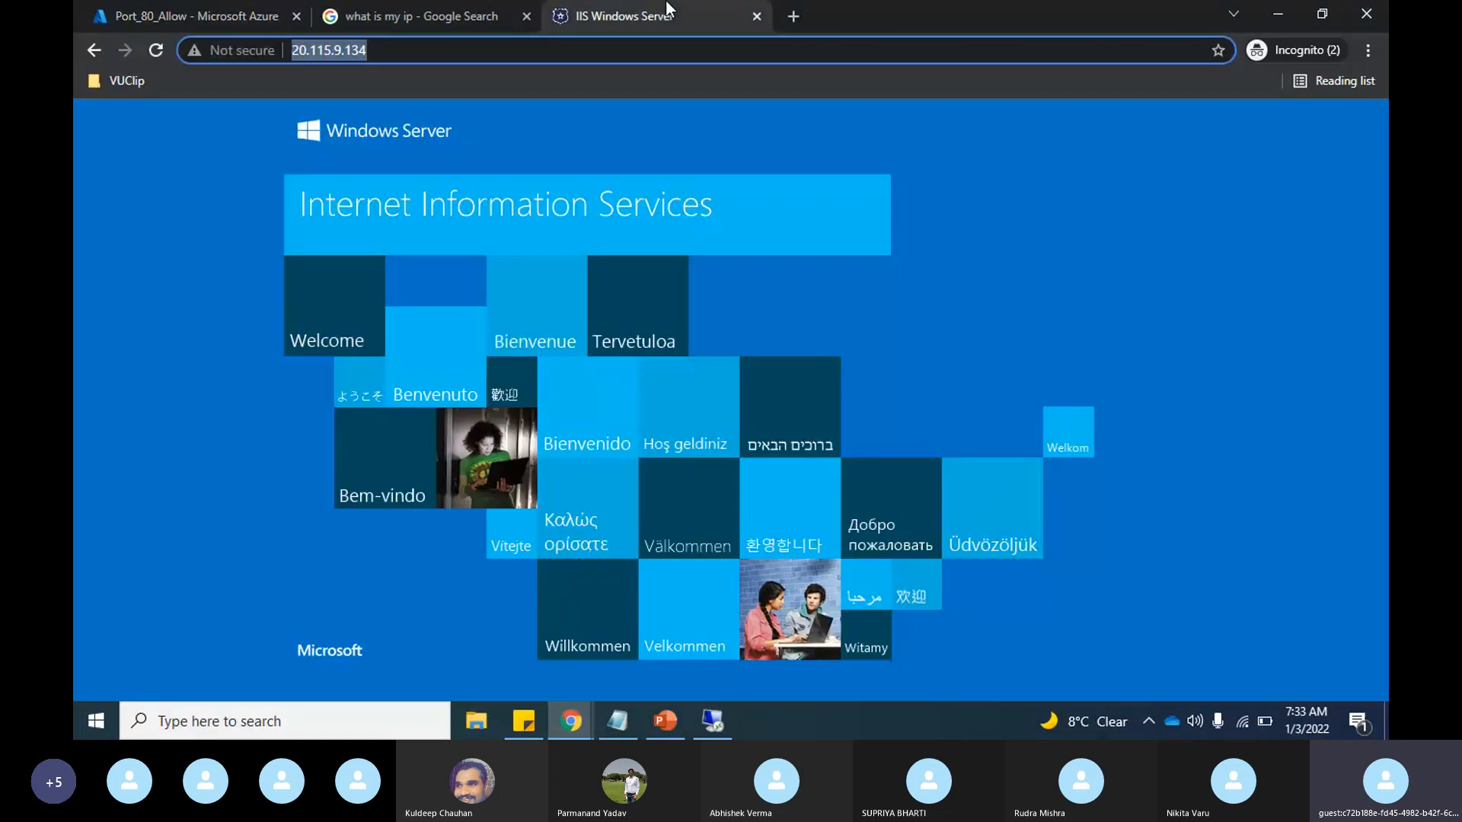
click(156, 51)
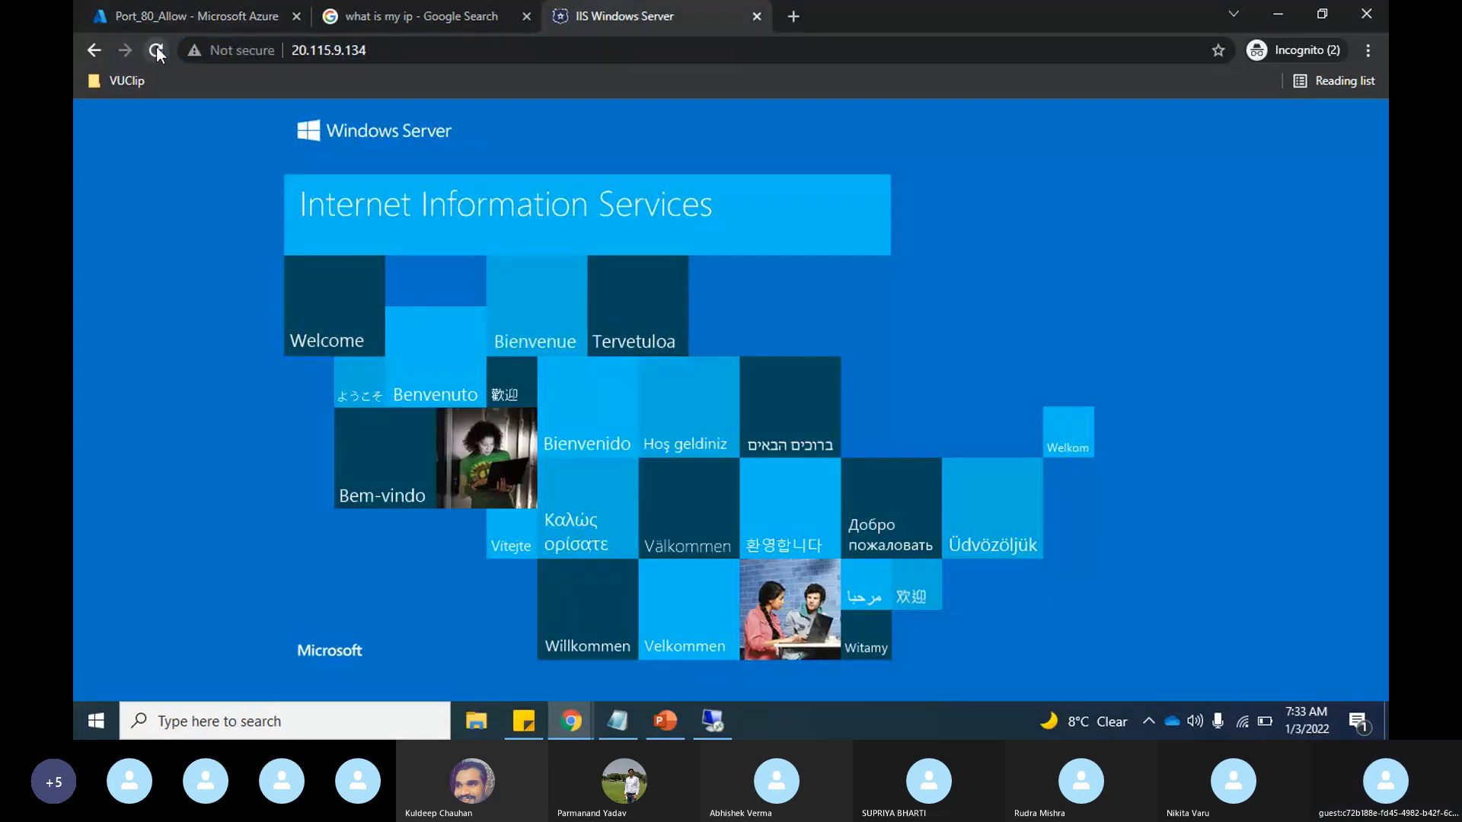
click(414, 48)
key(ctrl+c)
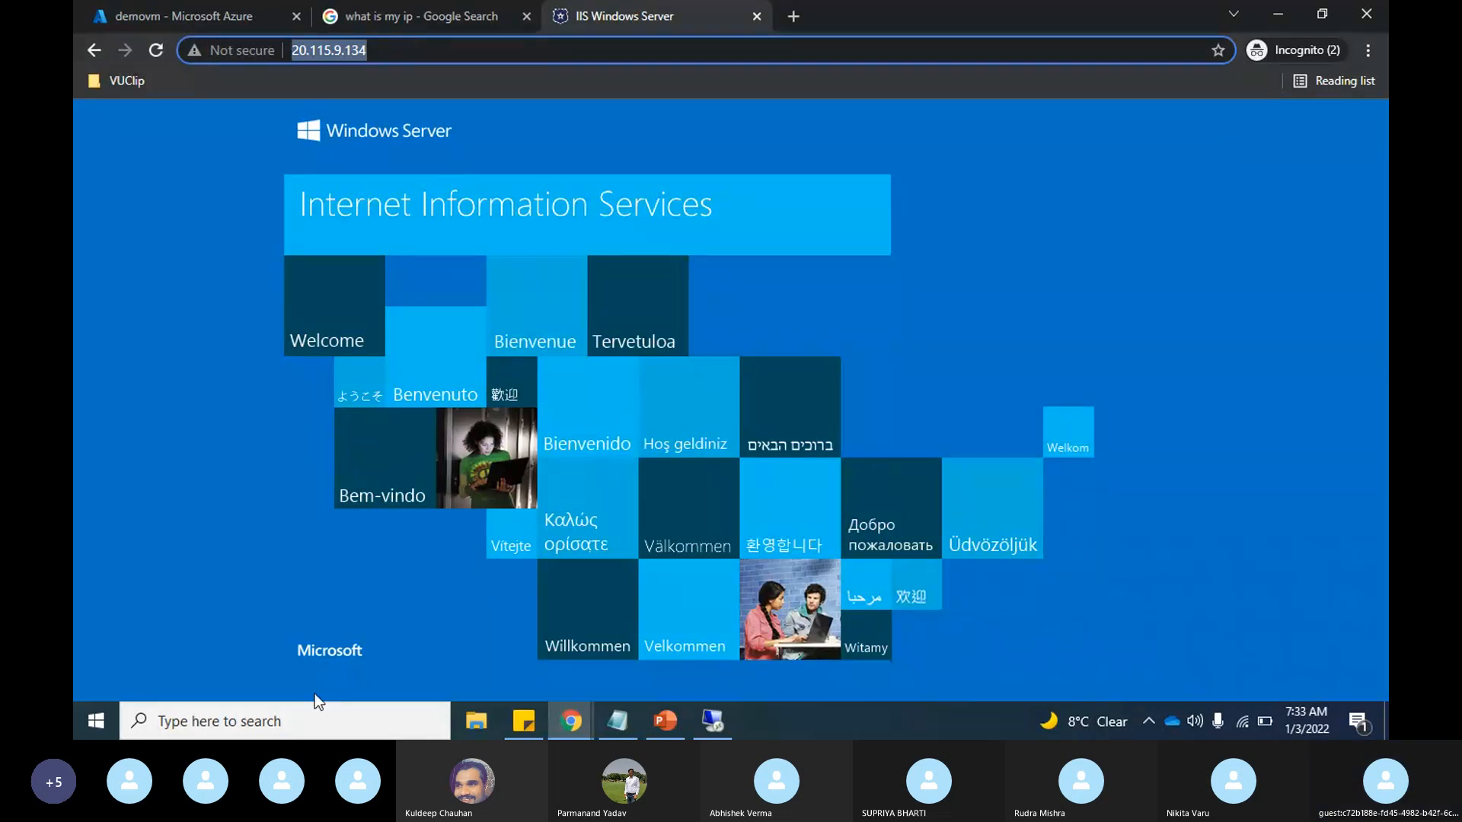
Step: Open Microsoft Edge and load the IIS page at 20.115.9.134
click(294, 720)
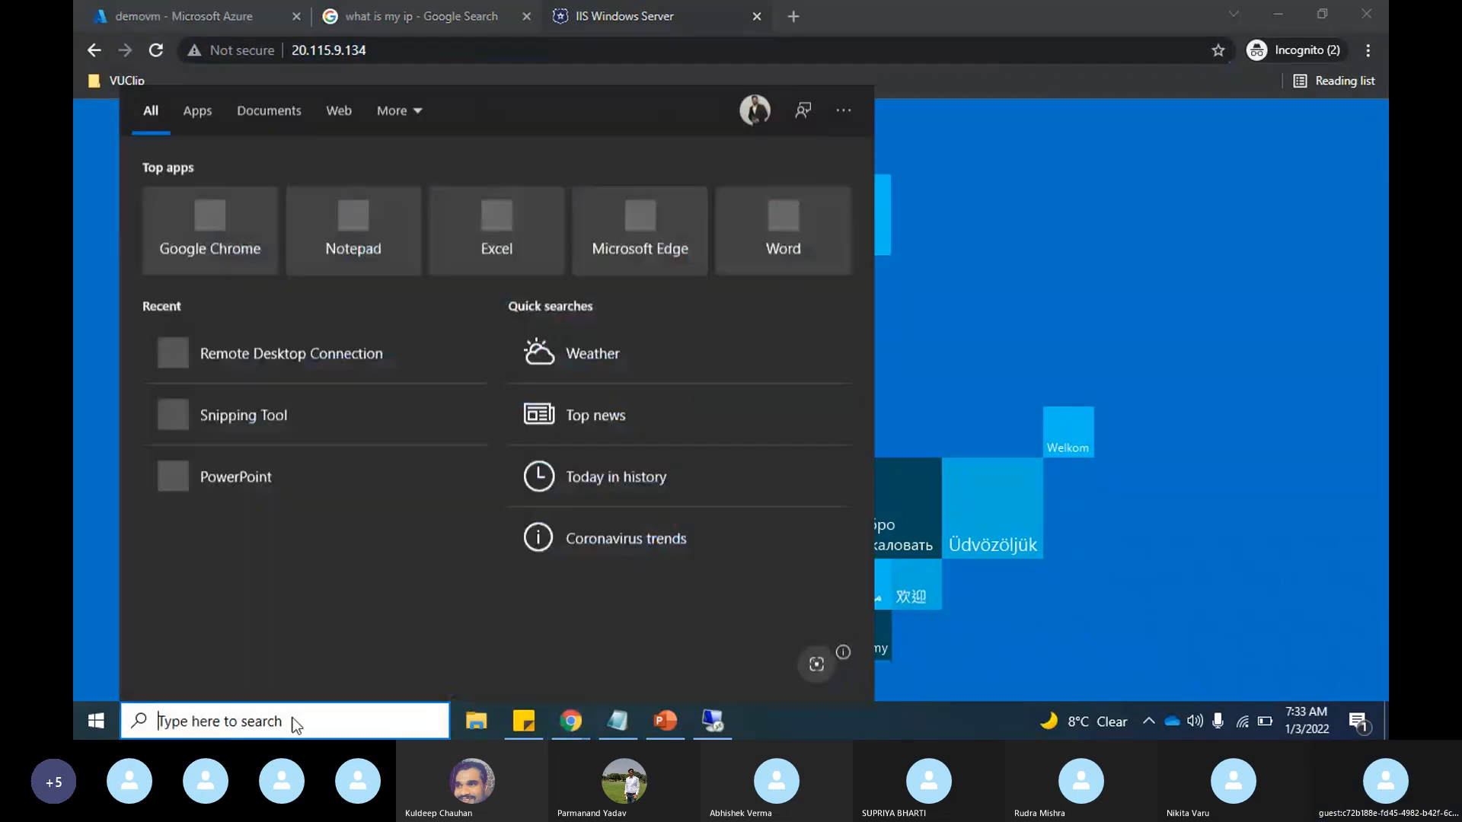
text(edge)
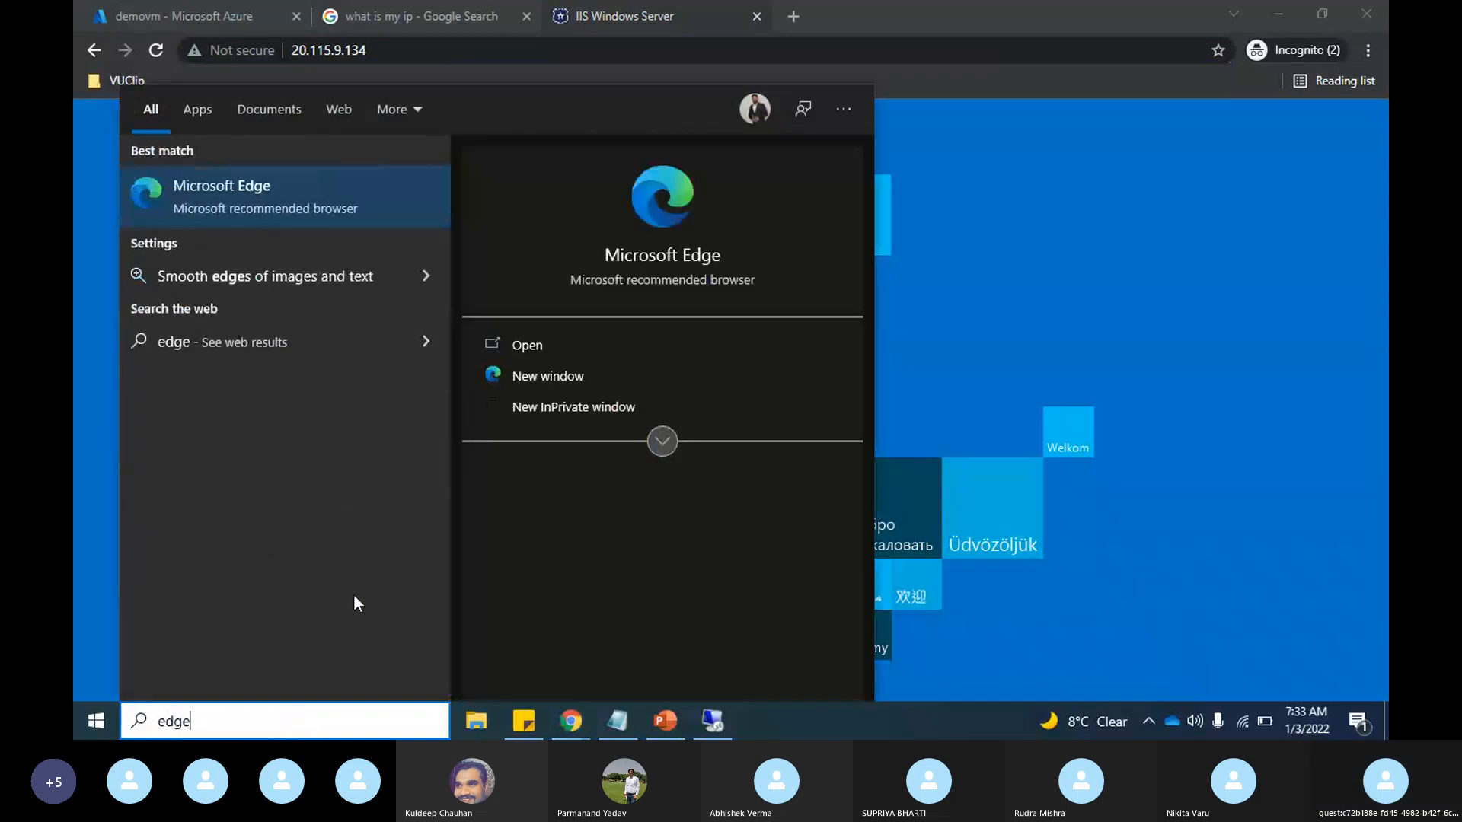
click(291, 191)
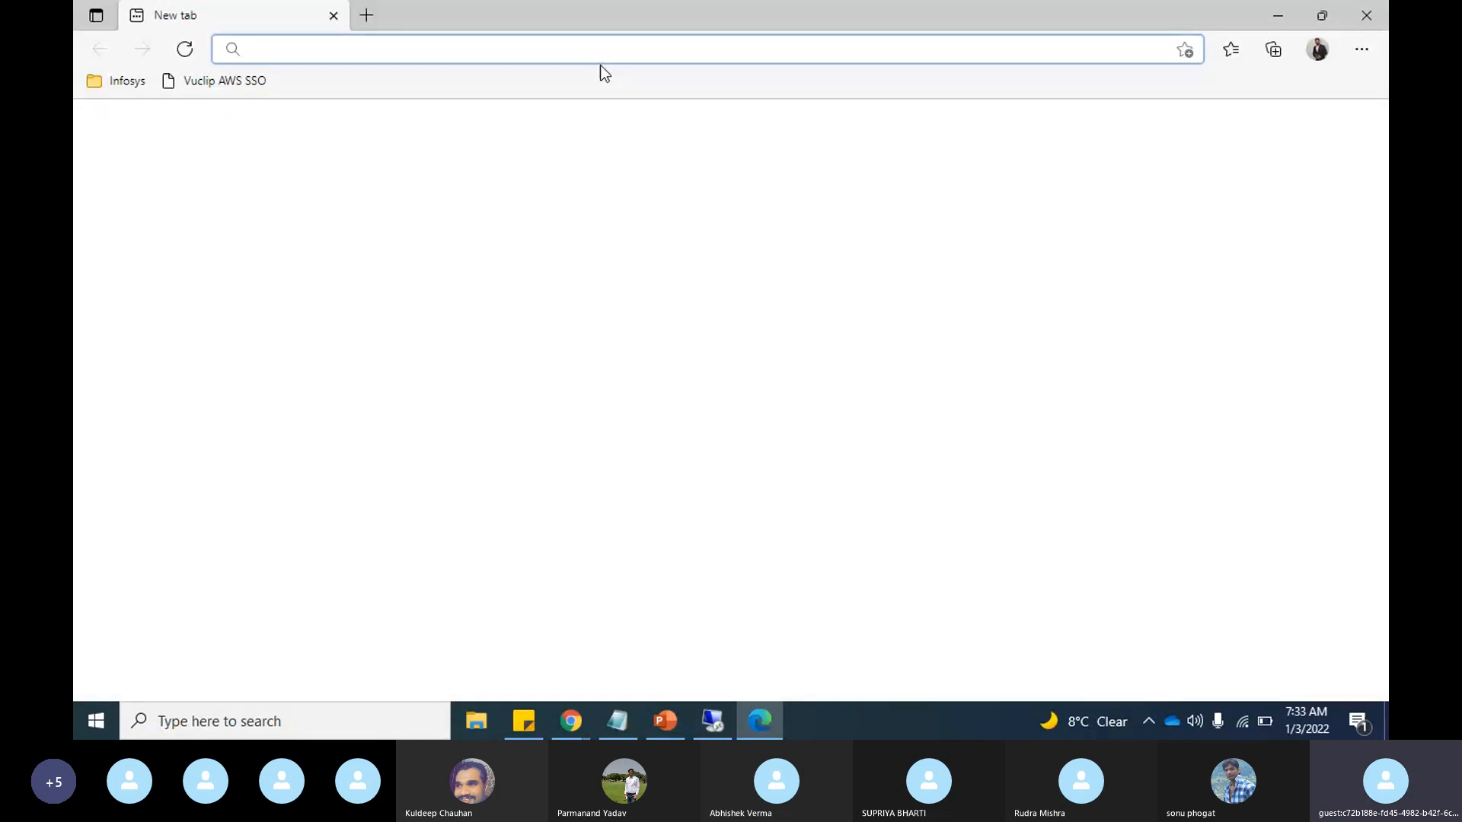
key(ctrl+v)
key(Return)
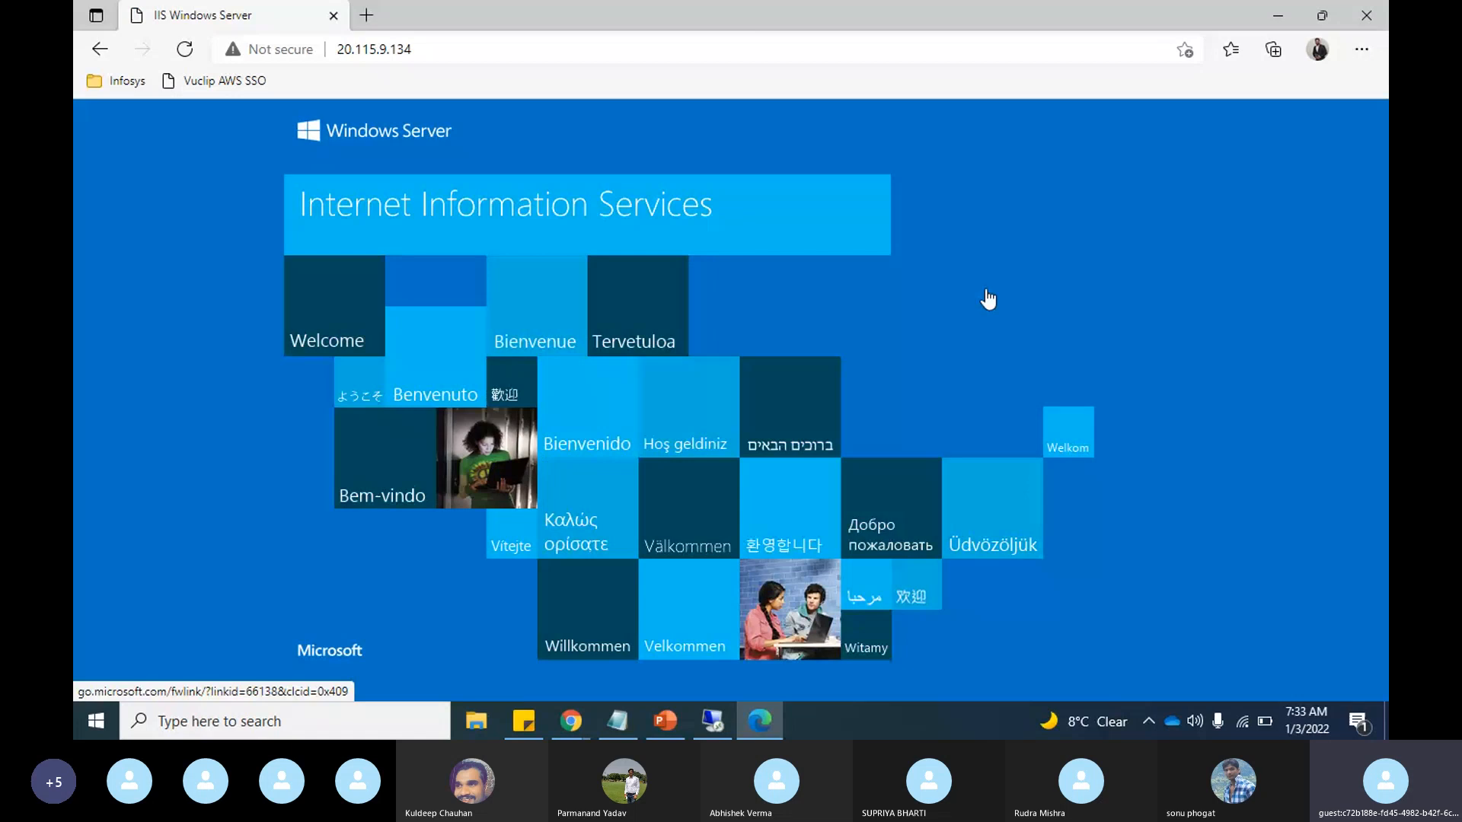
Step: Check the Skype call chat, then return to Chrome and review demovm's inbound port rules in the Azure portal
key(alt+Tab)
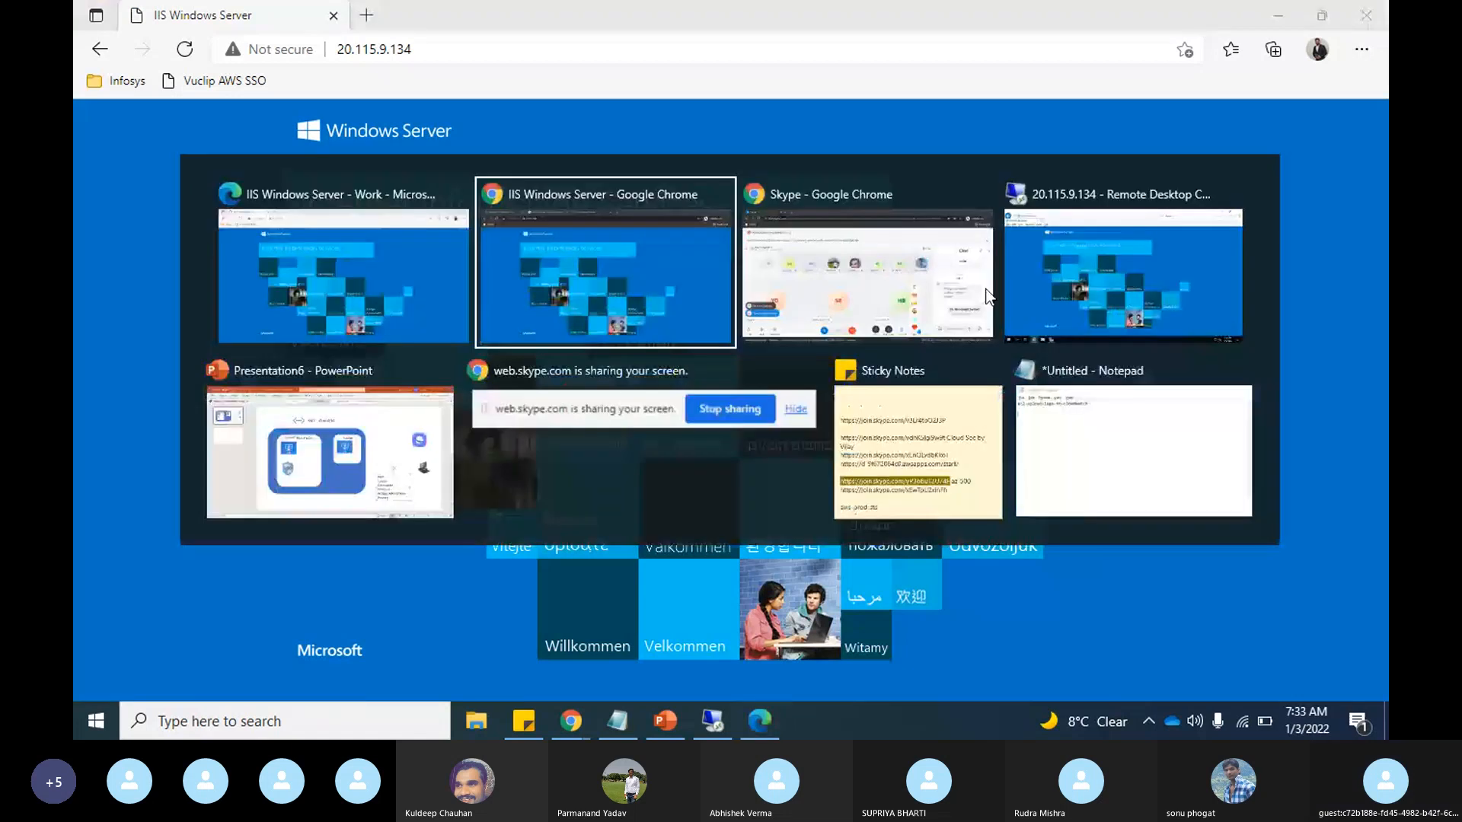
click(988, 296)
key(alt+Tab)
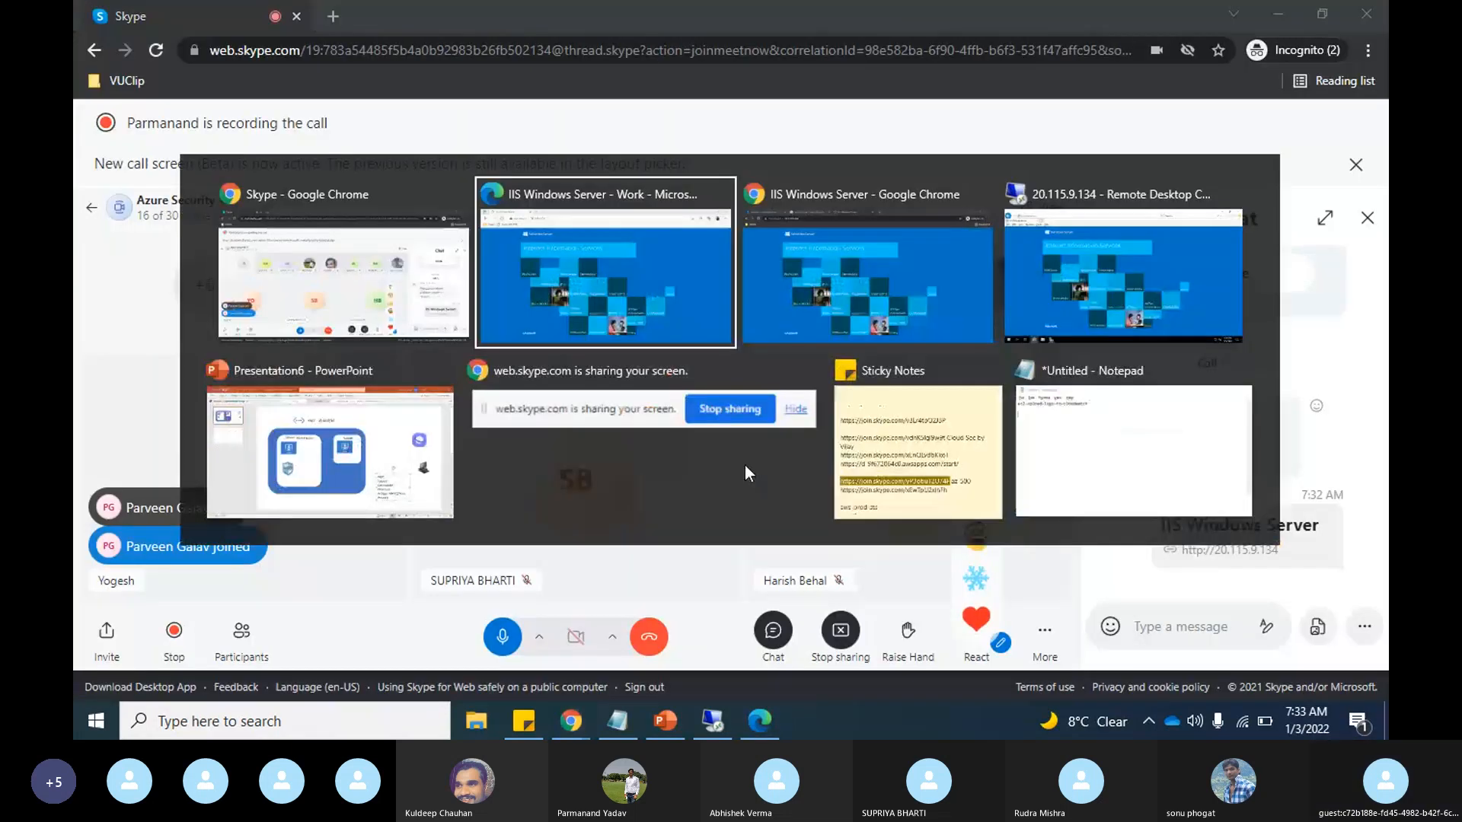
key(alt+Tab)
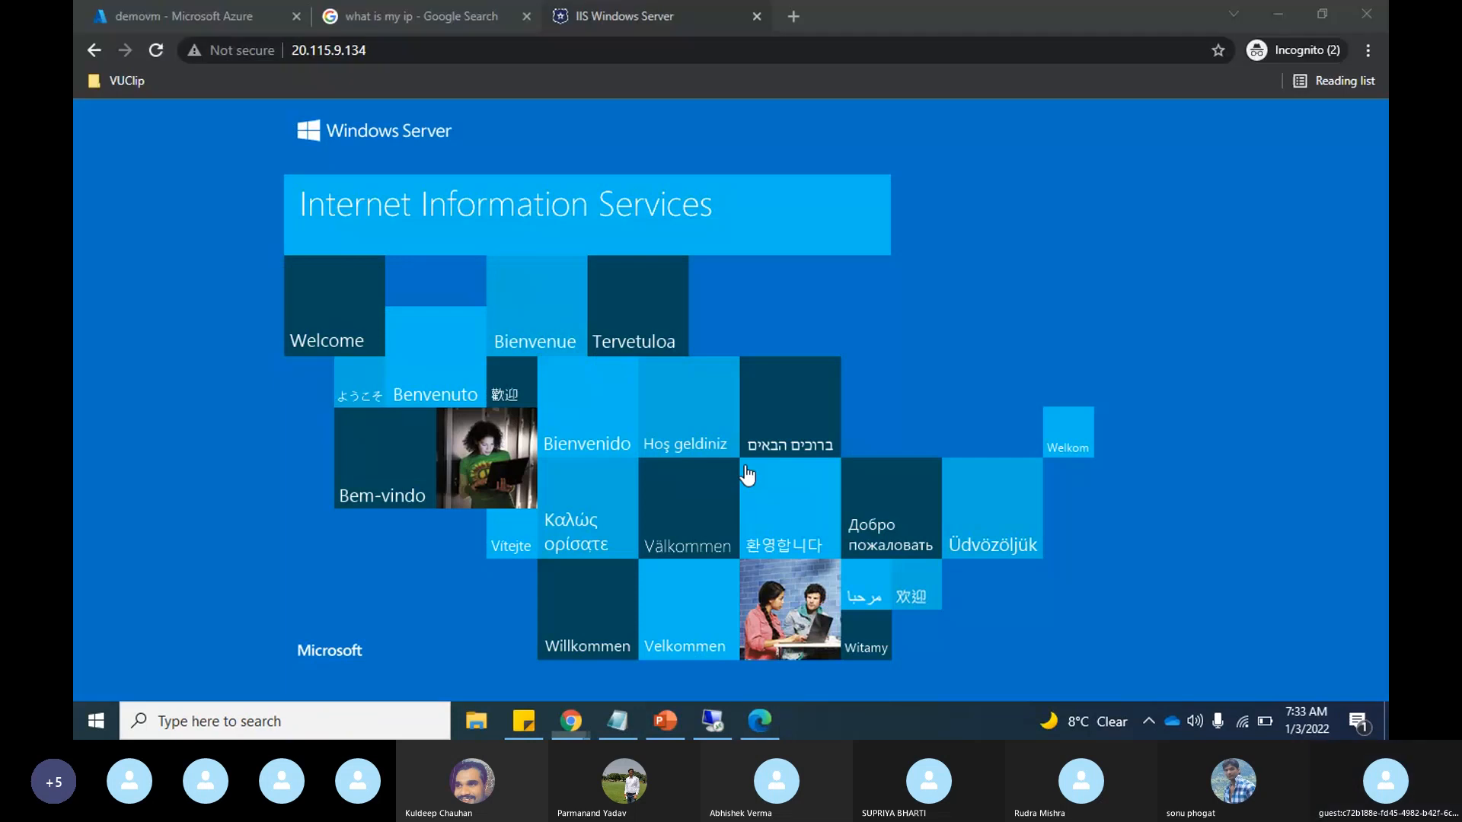
click(183, 16)
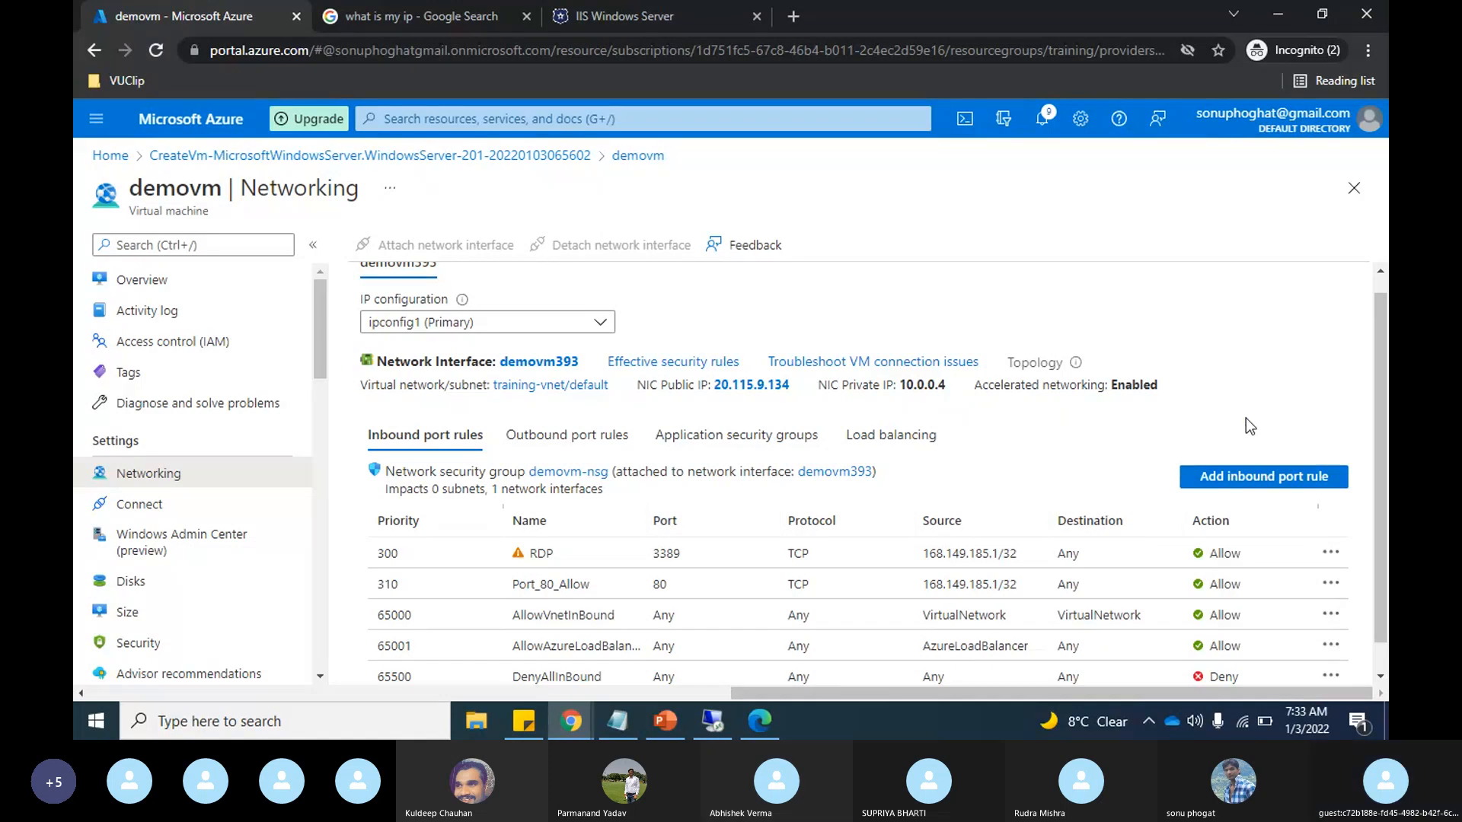
scroll(1246, 418, down, 1)
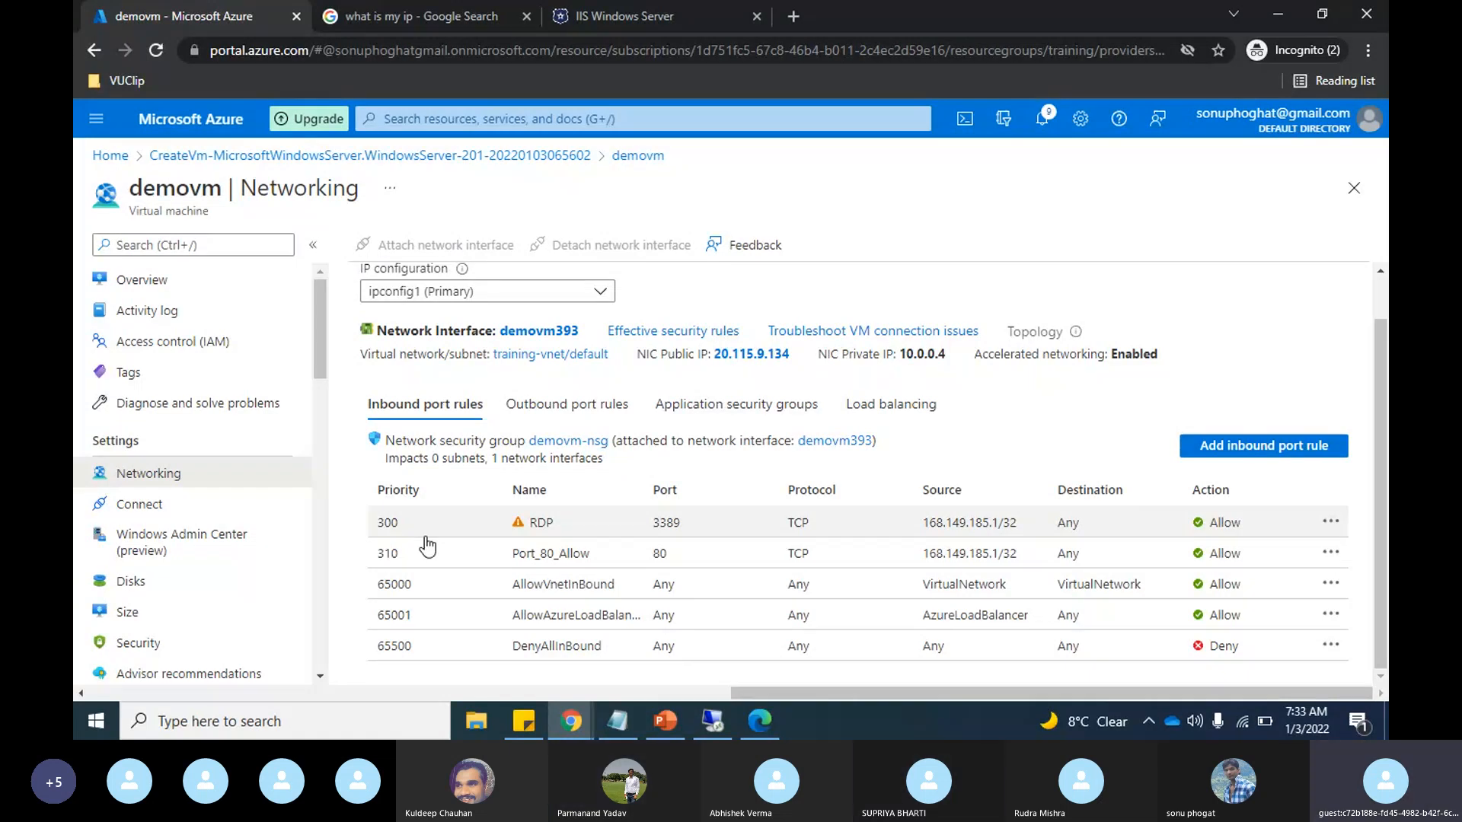
Step: Recheck the IIS page in Edge, then return to the Azure portal and view the options available for the Port_80_Allow rule
key(alt+Tab)
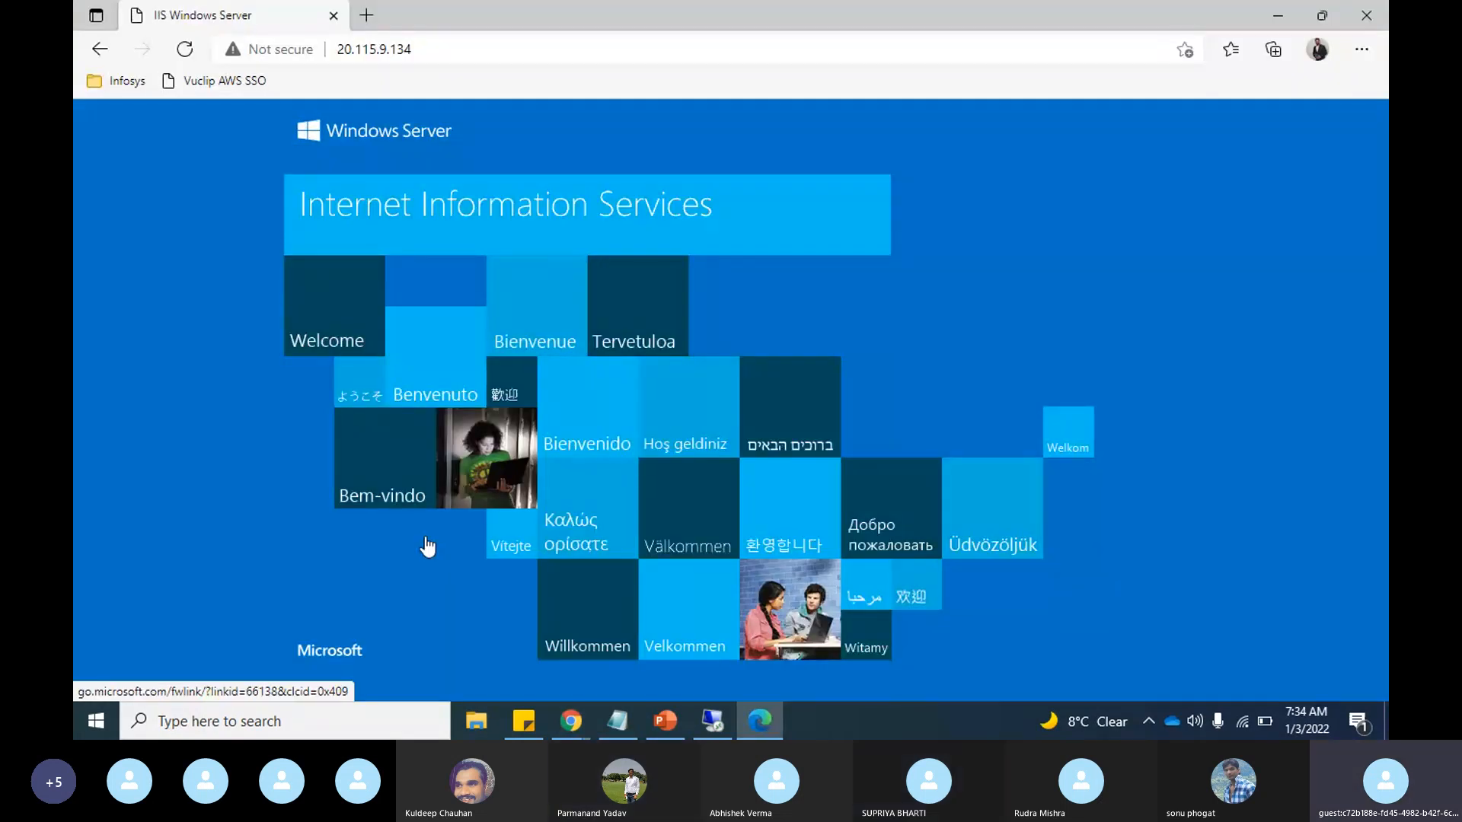
key(alt+Tab)
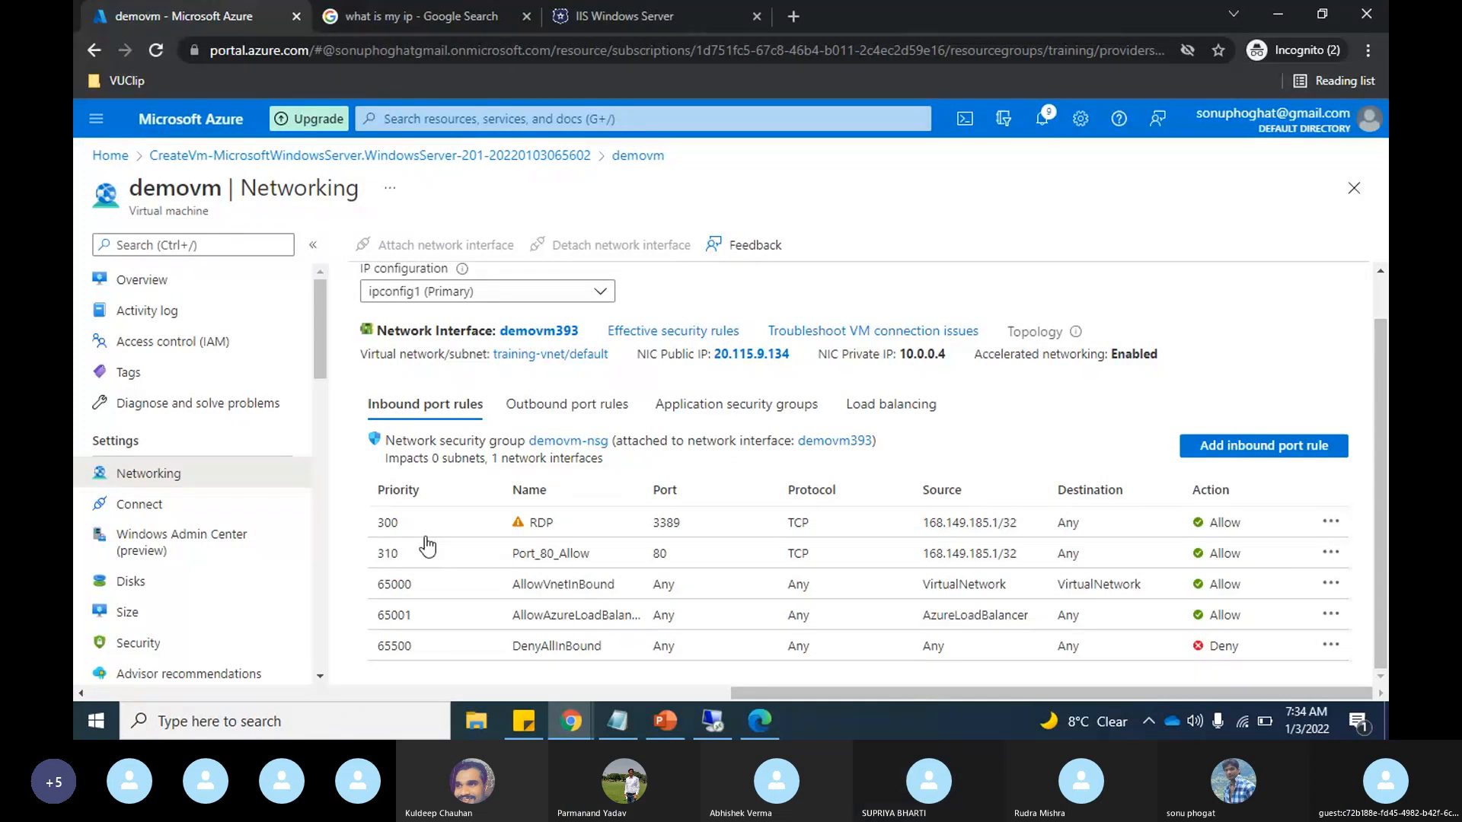
click(1331, 554)
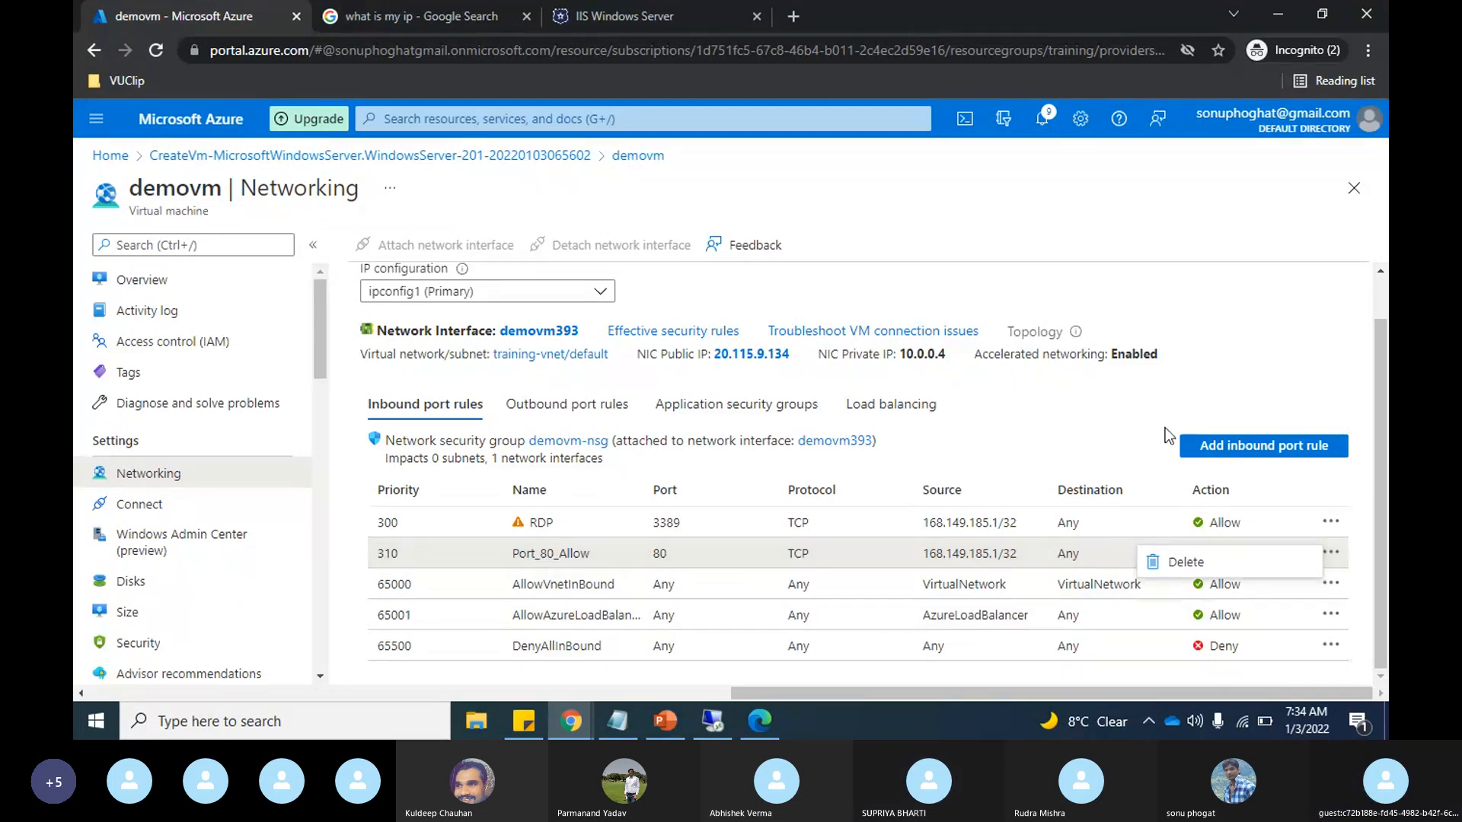
click(1119, 441)
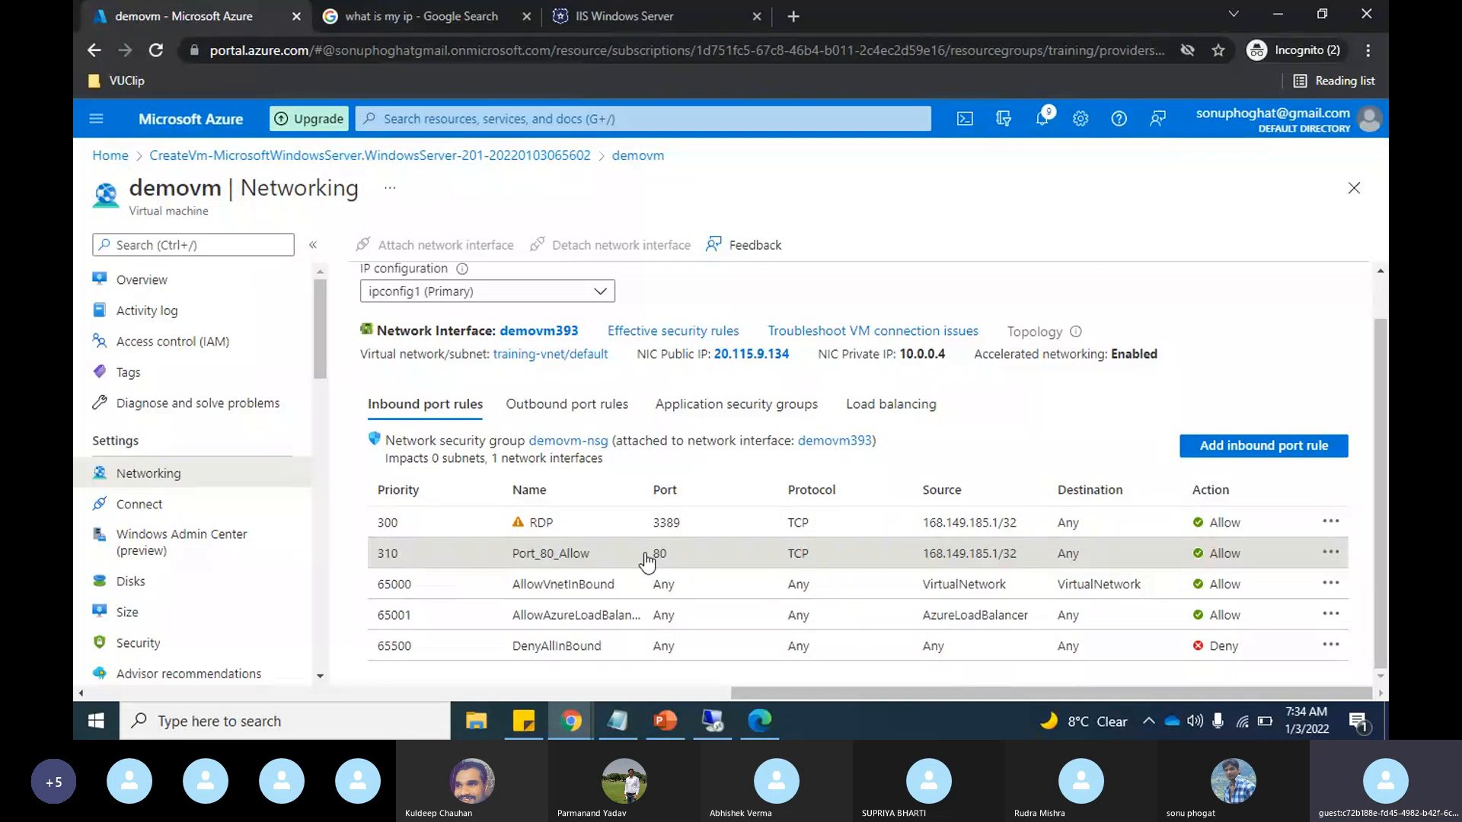
Step: Start a new inbound security rule for demovm-nsg and set its service to HTTP
click(1242, 446)
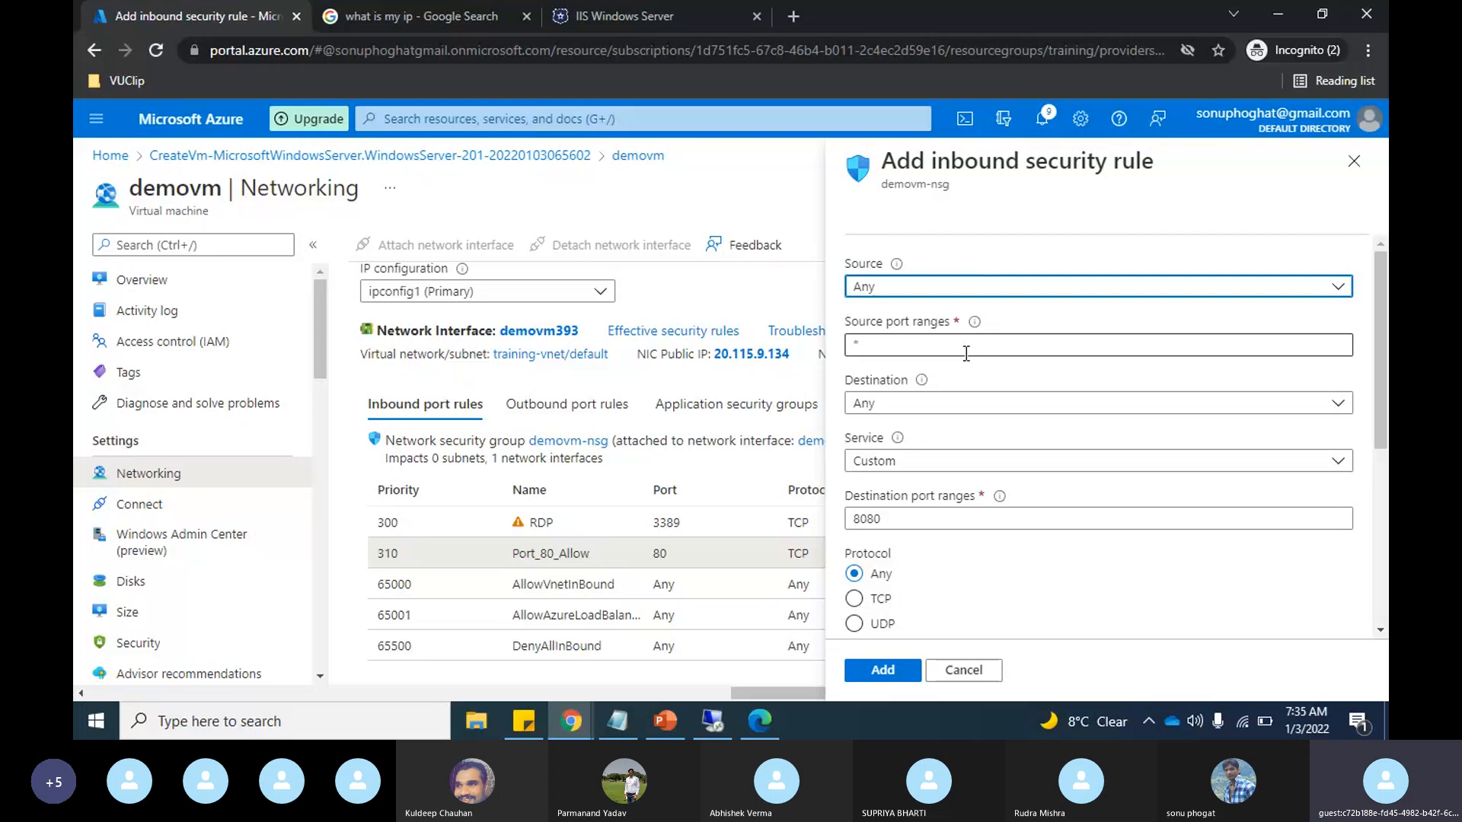
scroll(990, 339, down, 1)
scroll(990, 335, down, 1)
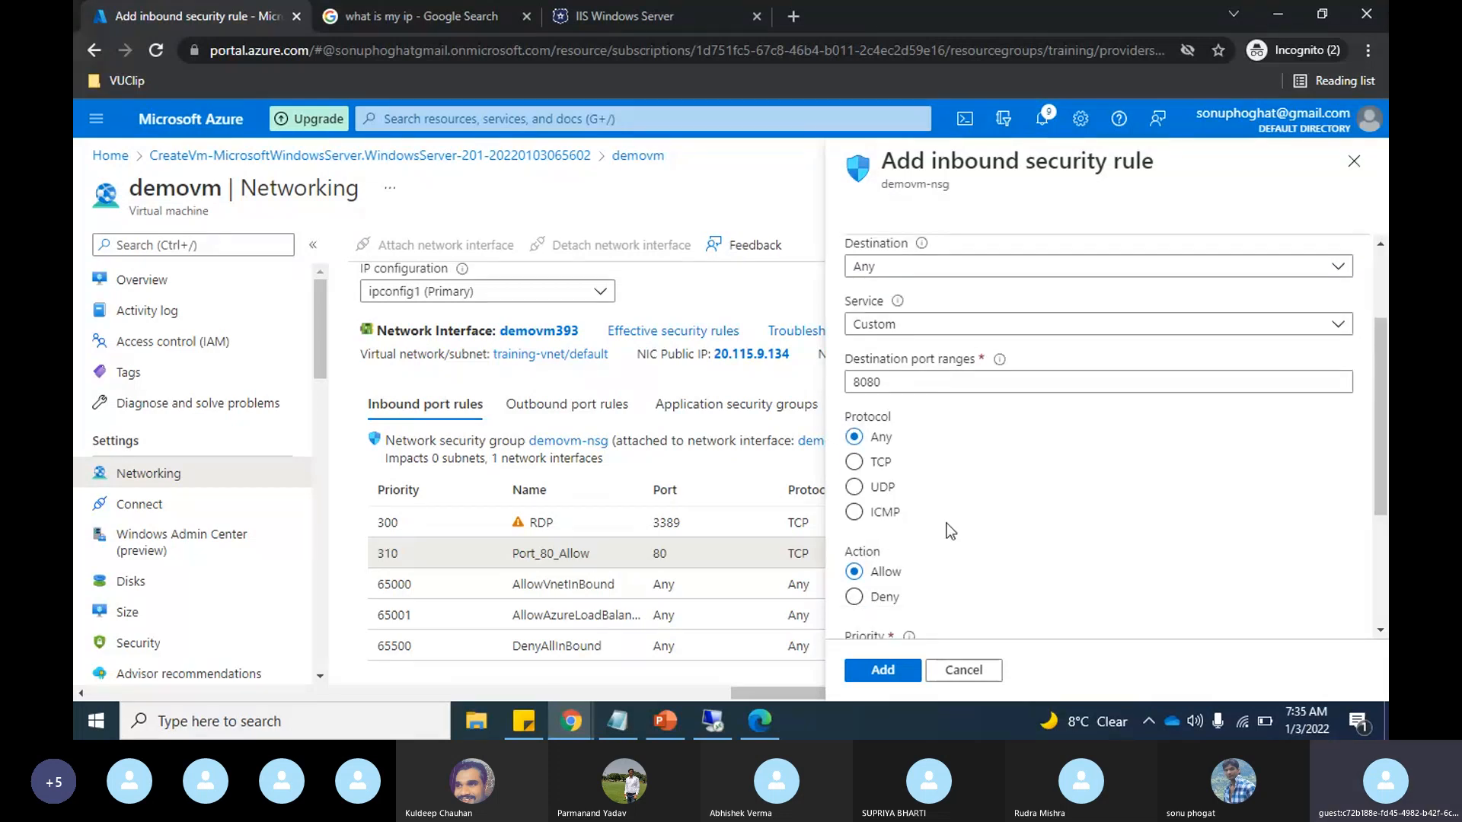
click(1106, 326)
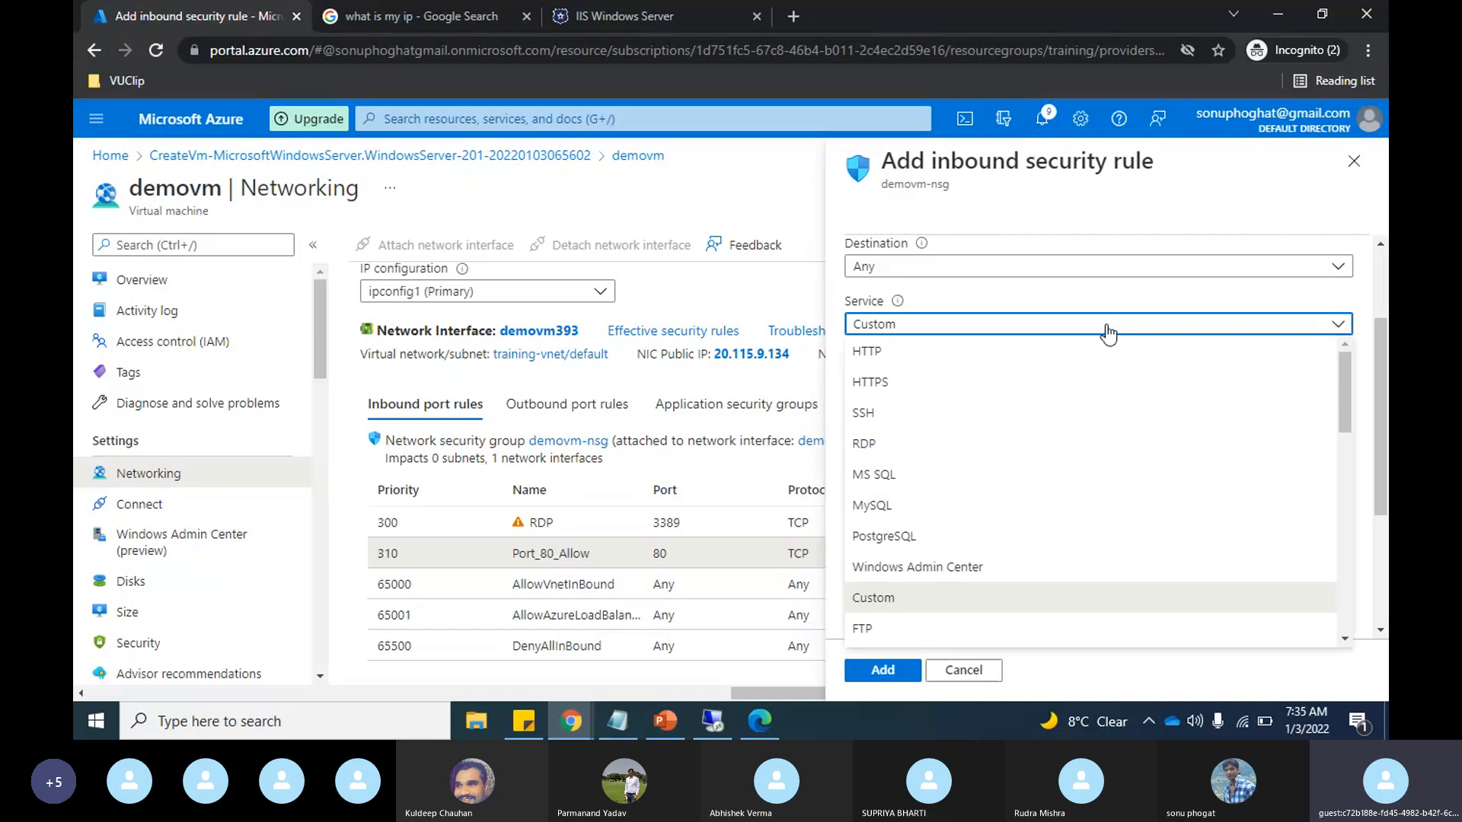
scroll(1036, 462, down, 2)
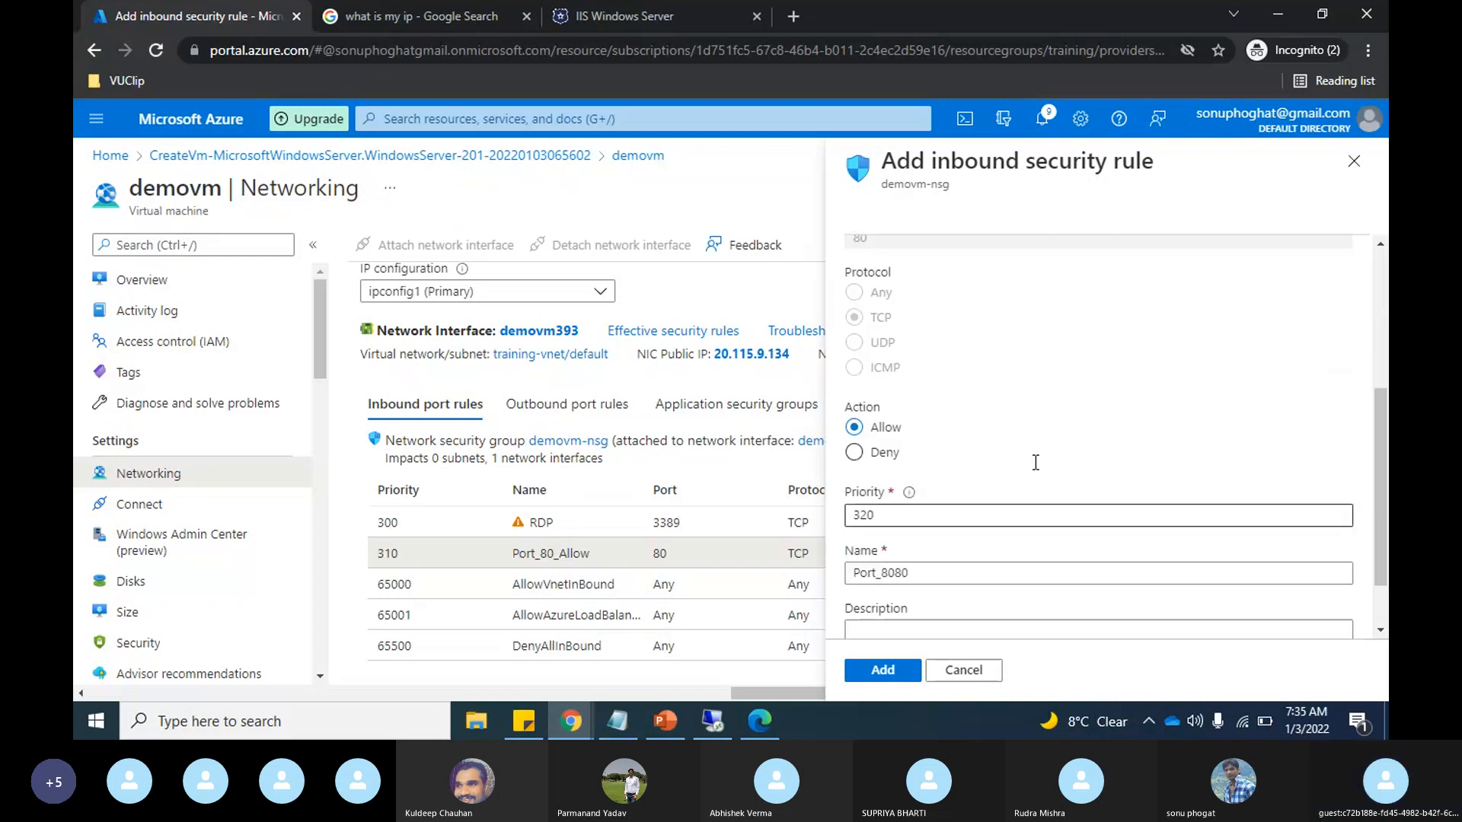
scroll(1036, 462, up, 2)
click(1027, 448)
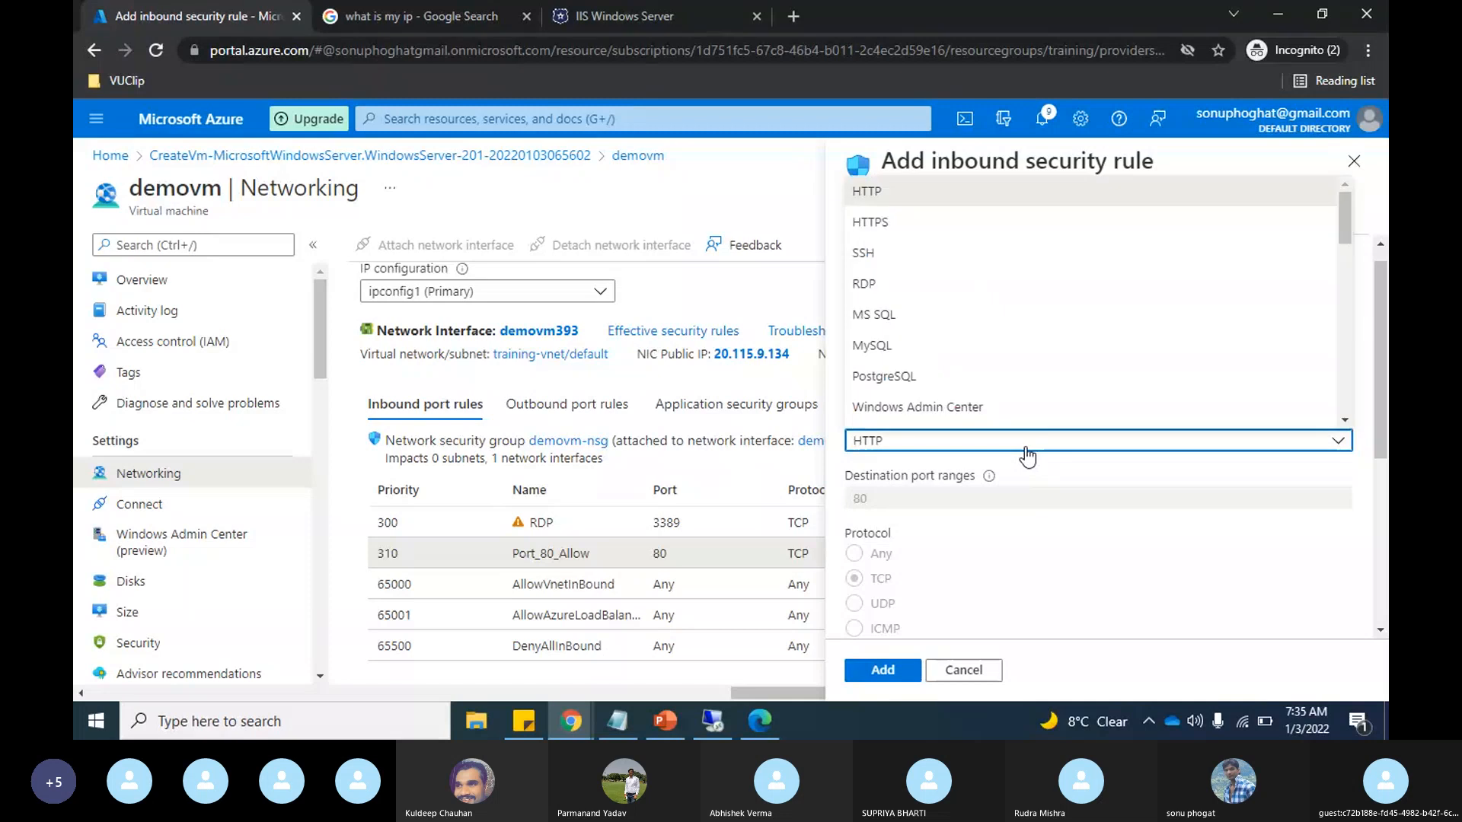
click(1052, 524)
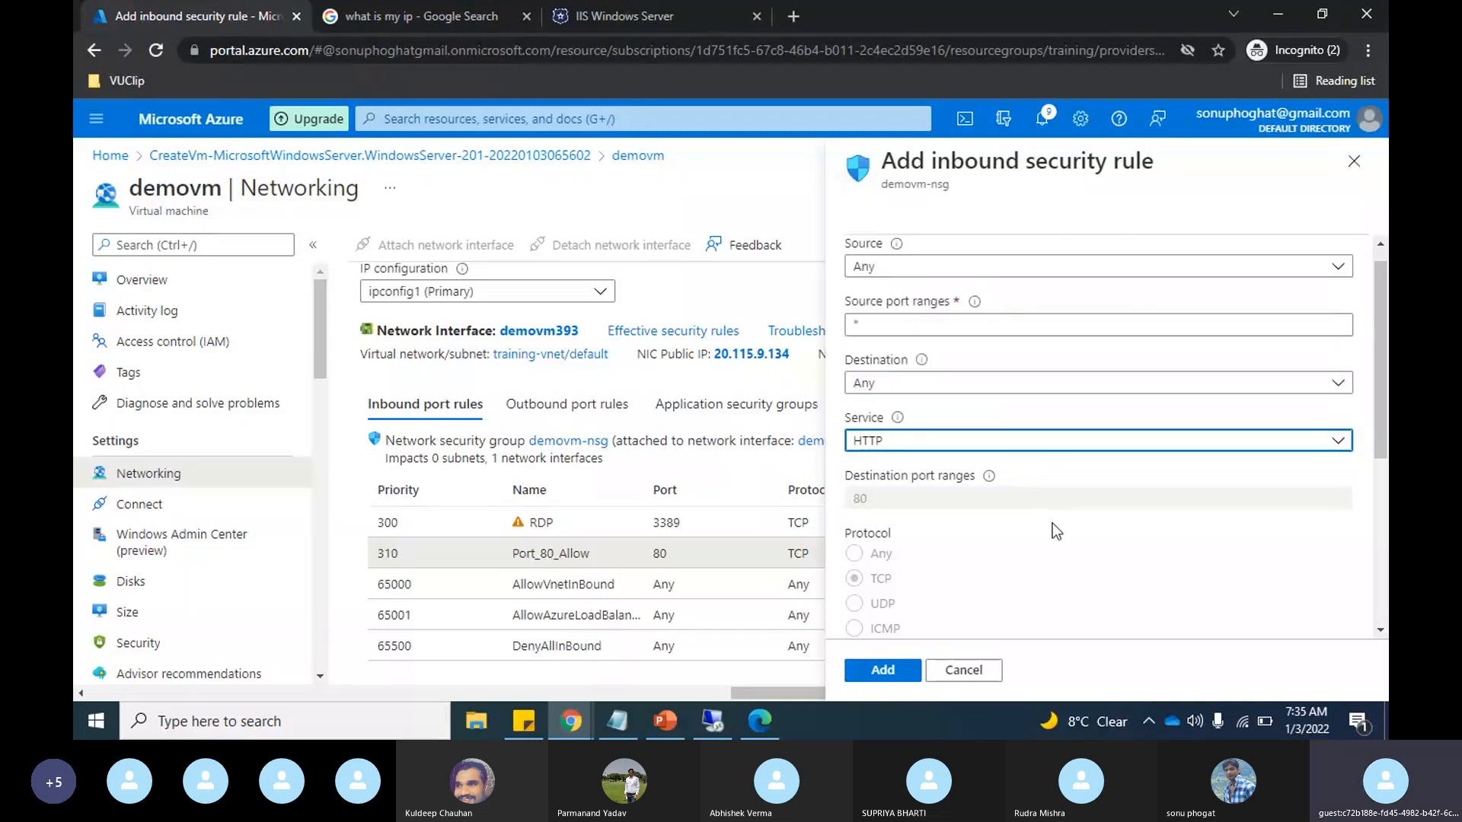
Step: Set the new inbound rule's service to Custom with destination port range 10-100
click(1234, 449)
scroll(1011, 307, down, 1)
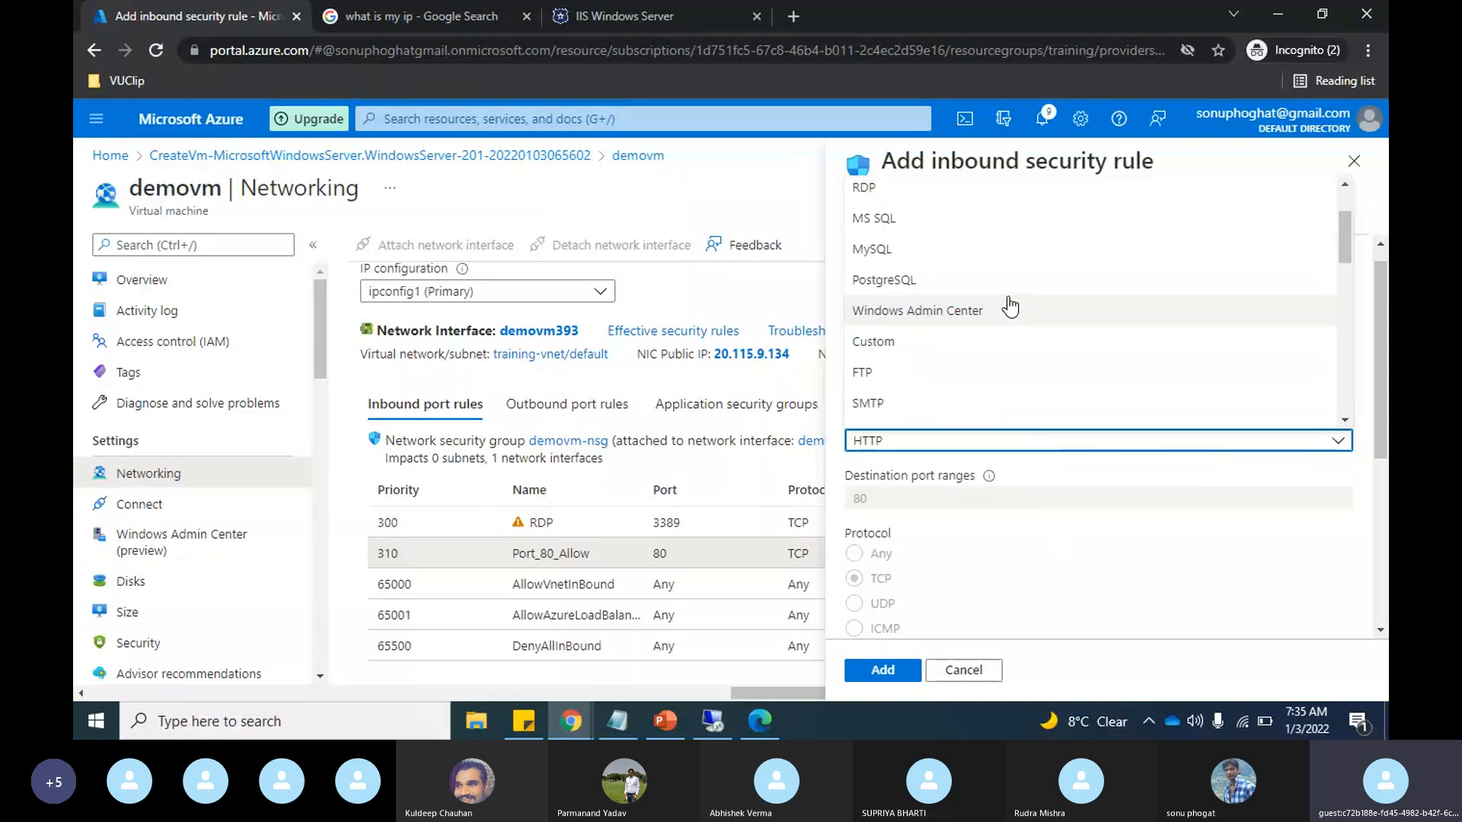
click(983, 341)
click(901, 497)
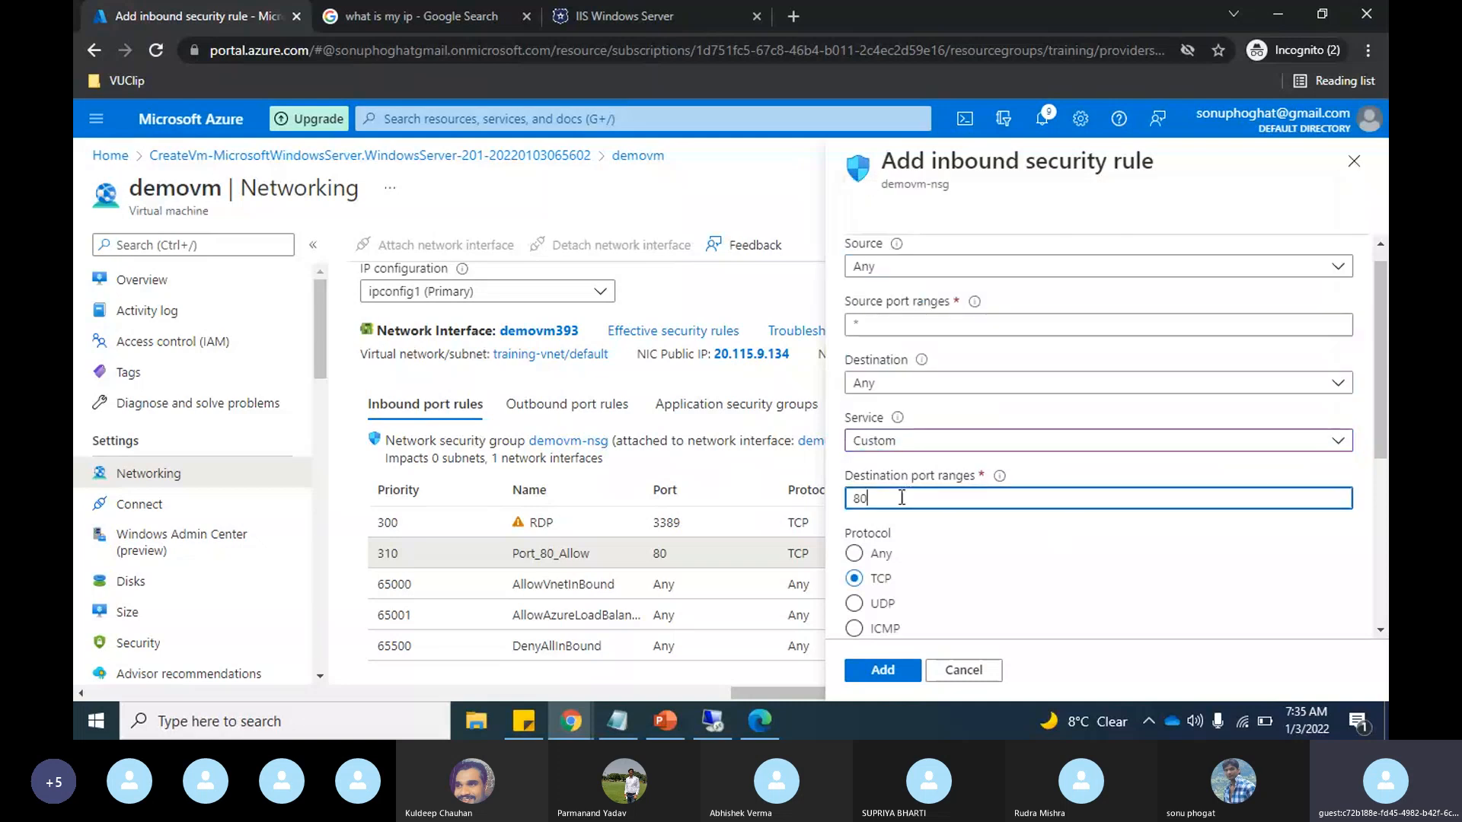
key(BackSpace)
key(BackSpace)
text(10-)
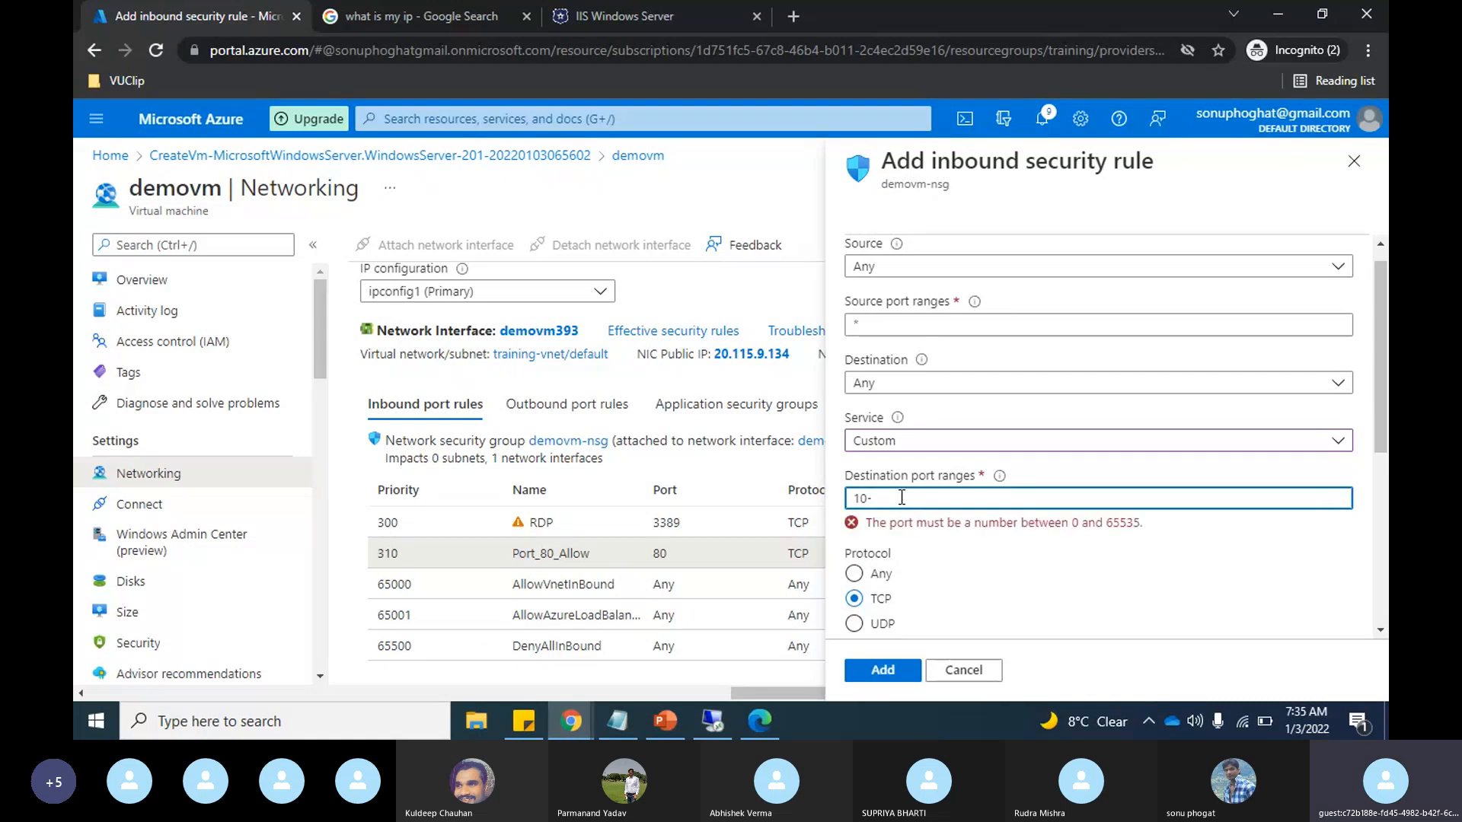
text(100)
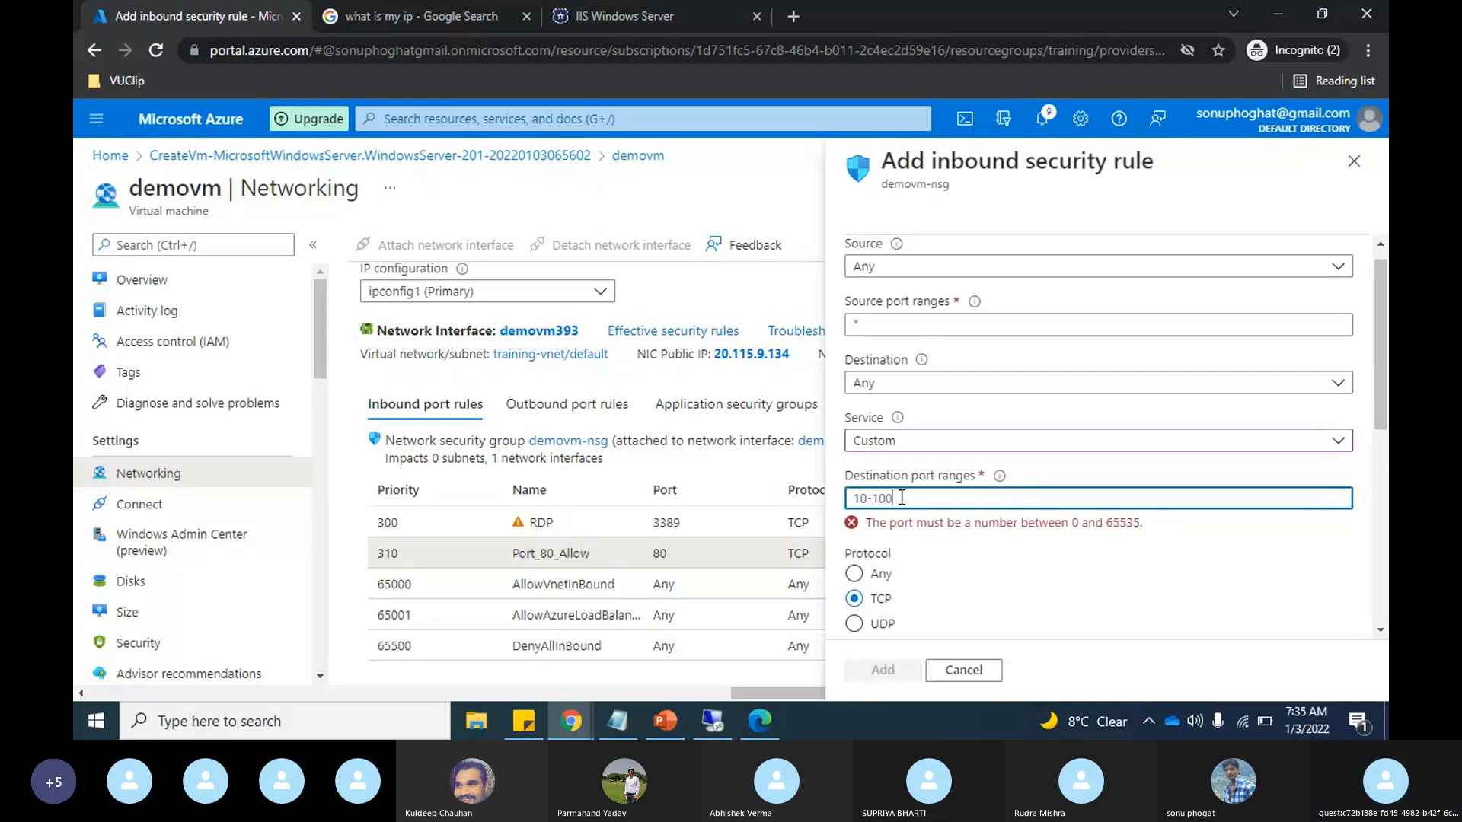
Step: Set the rule's action to Deny and its priority to 305
scroll(902, 497, down, 2)
scroll(902, 497, down, 1)
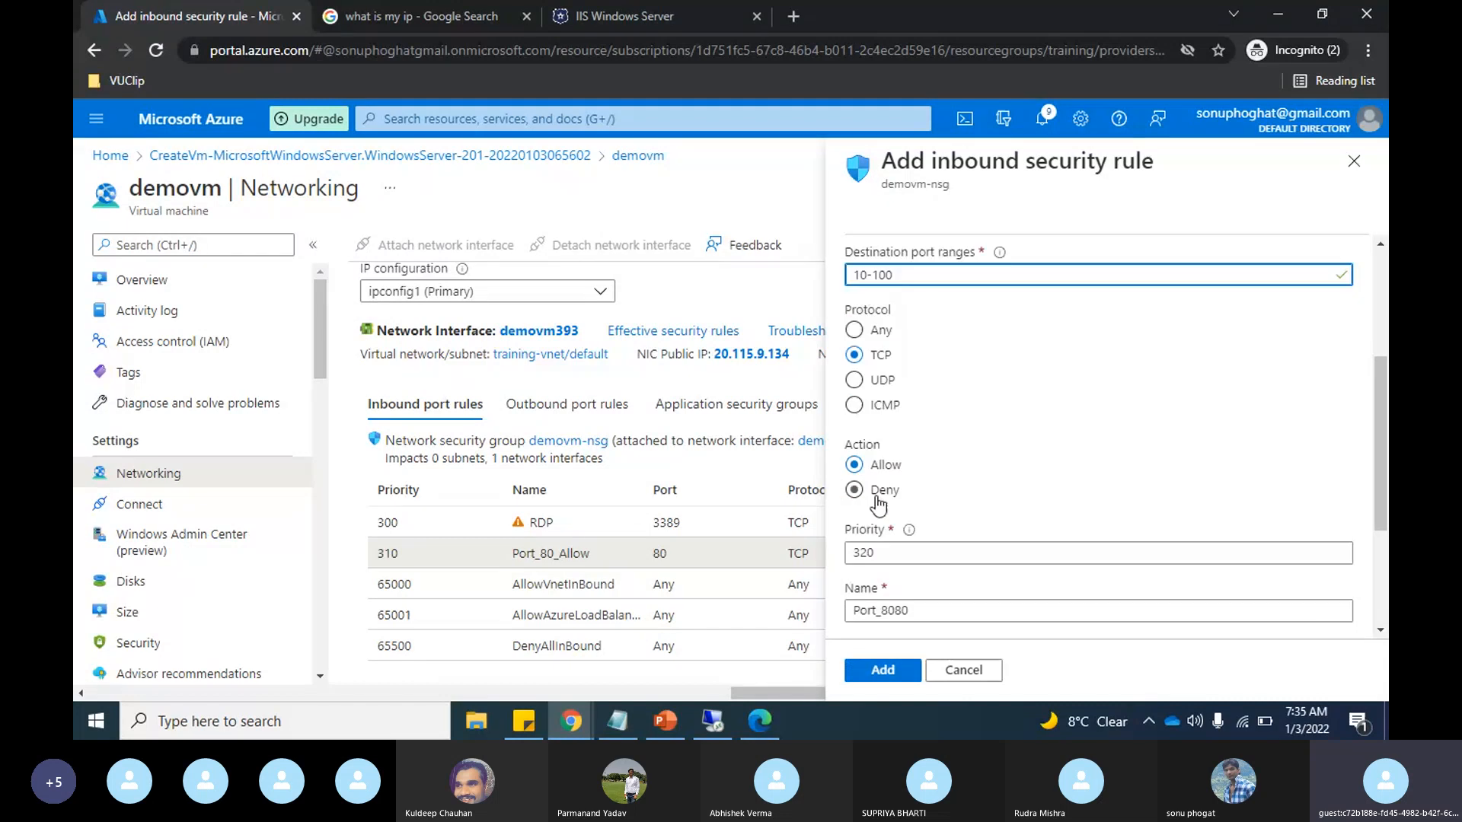
click(857, 492)
click(869, 551)
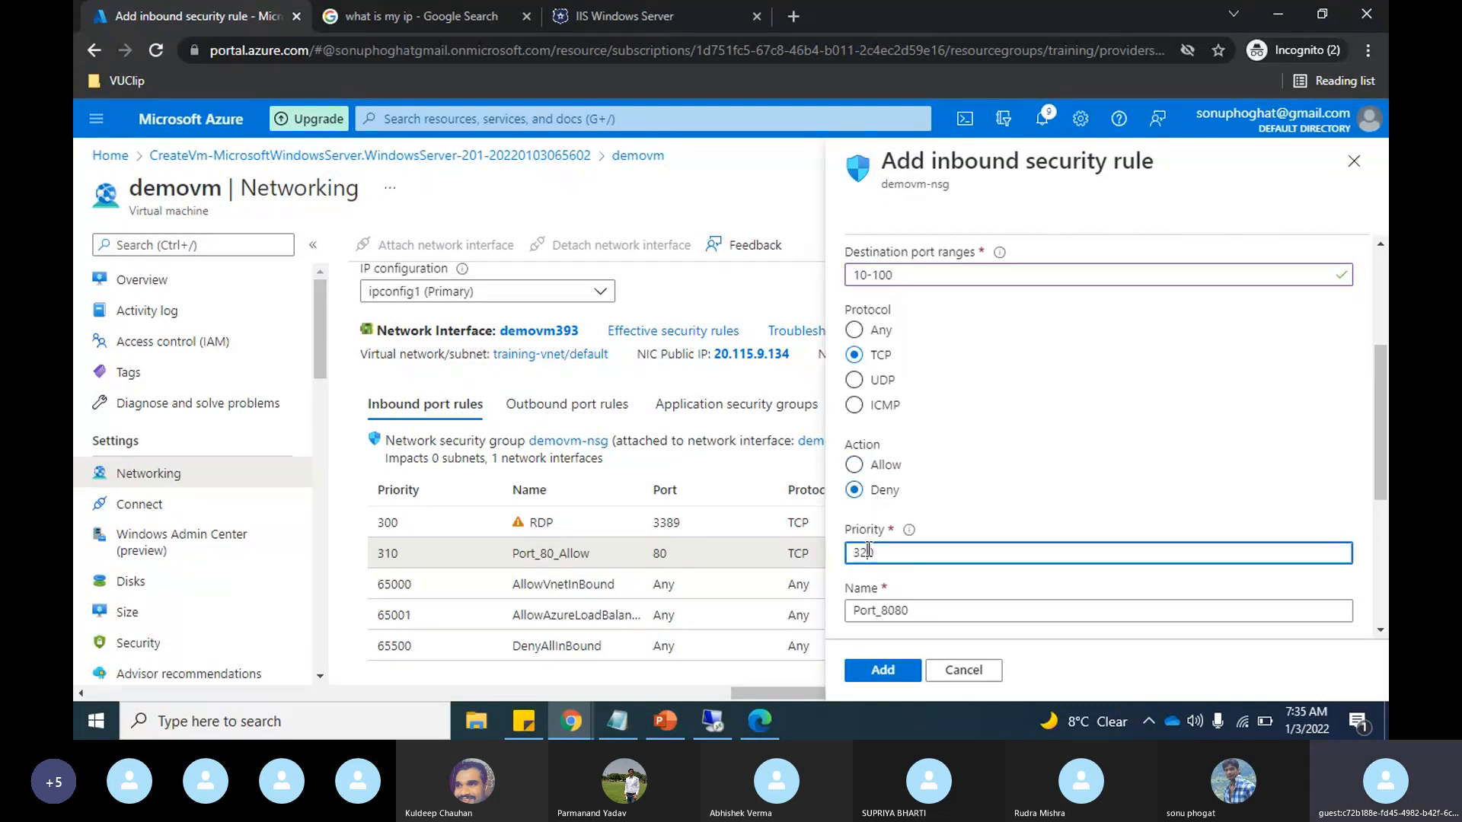
key(BackSpace)
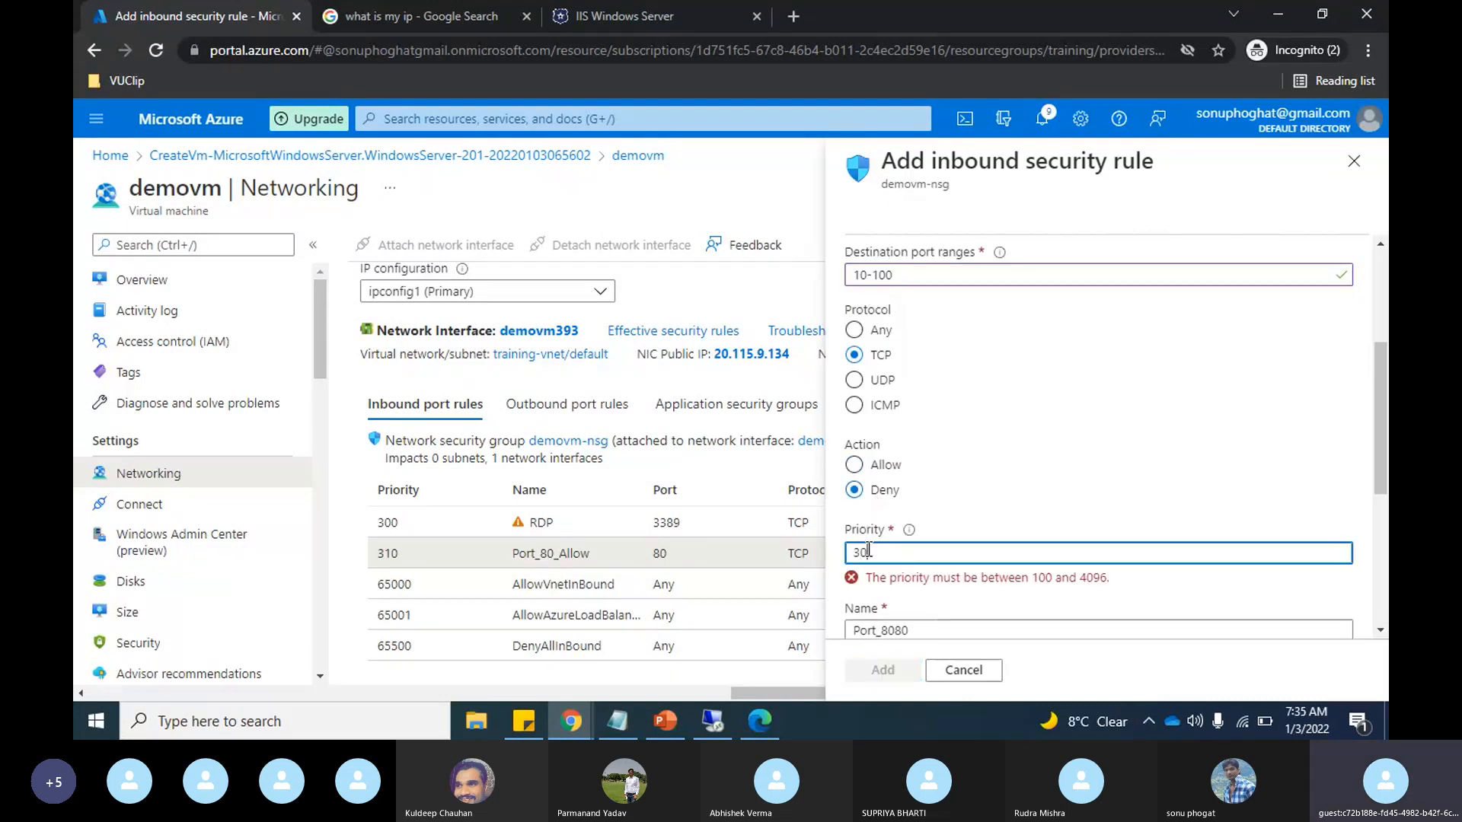
key(BackSpace)
text(05)
Step: Name the inbound rule Port_deny and add it to demovm-nsg
scroll(1081, 473, down, 1)
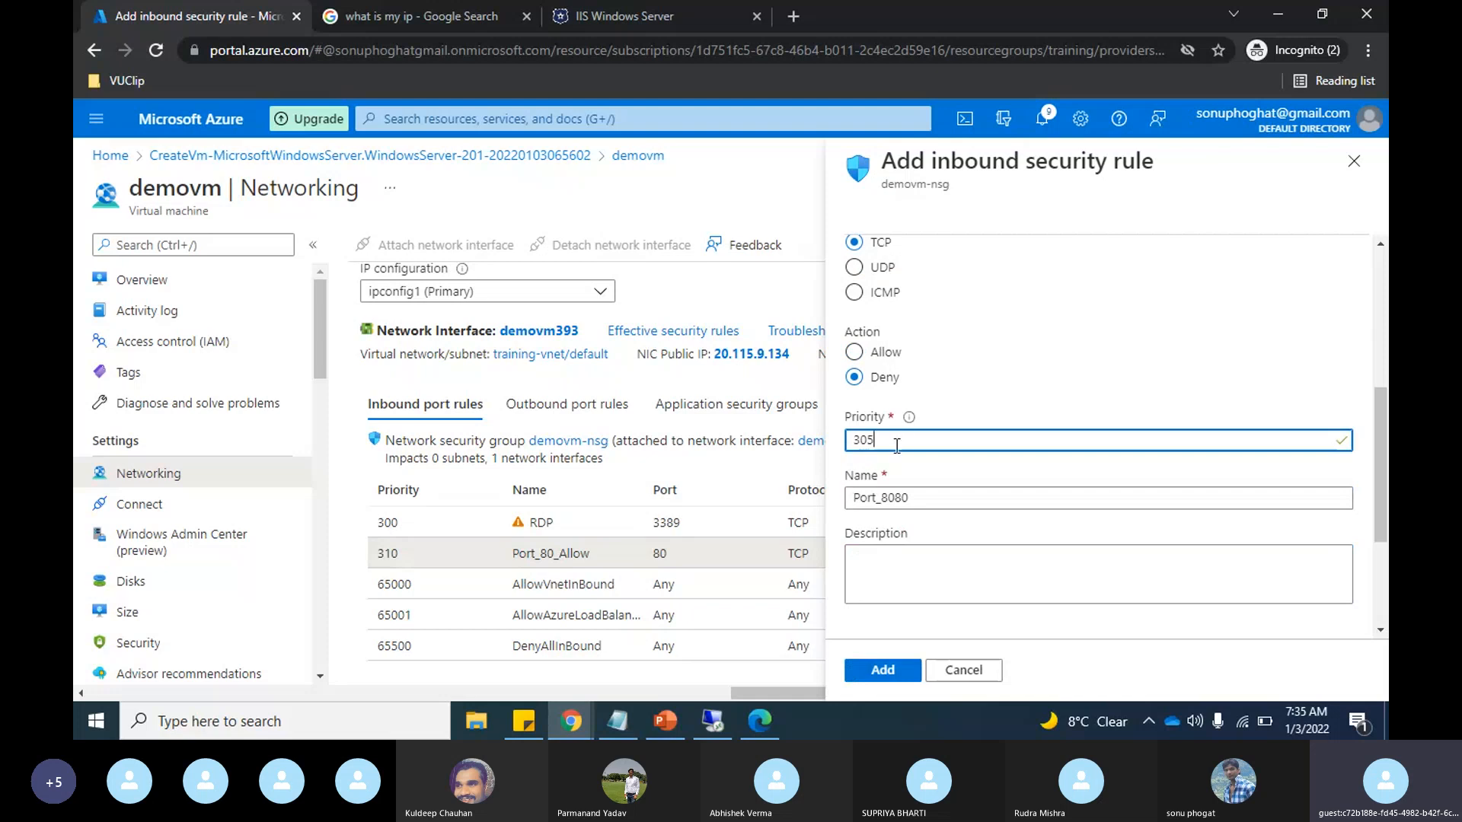
click(927, 502)
key(BackSpace)
key(BackSpace)
key(BackSpace)
key(BackSpace)
text(deny)
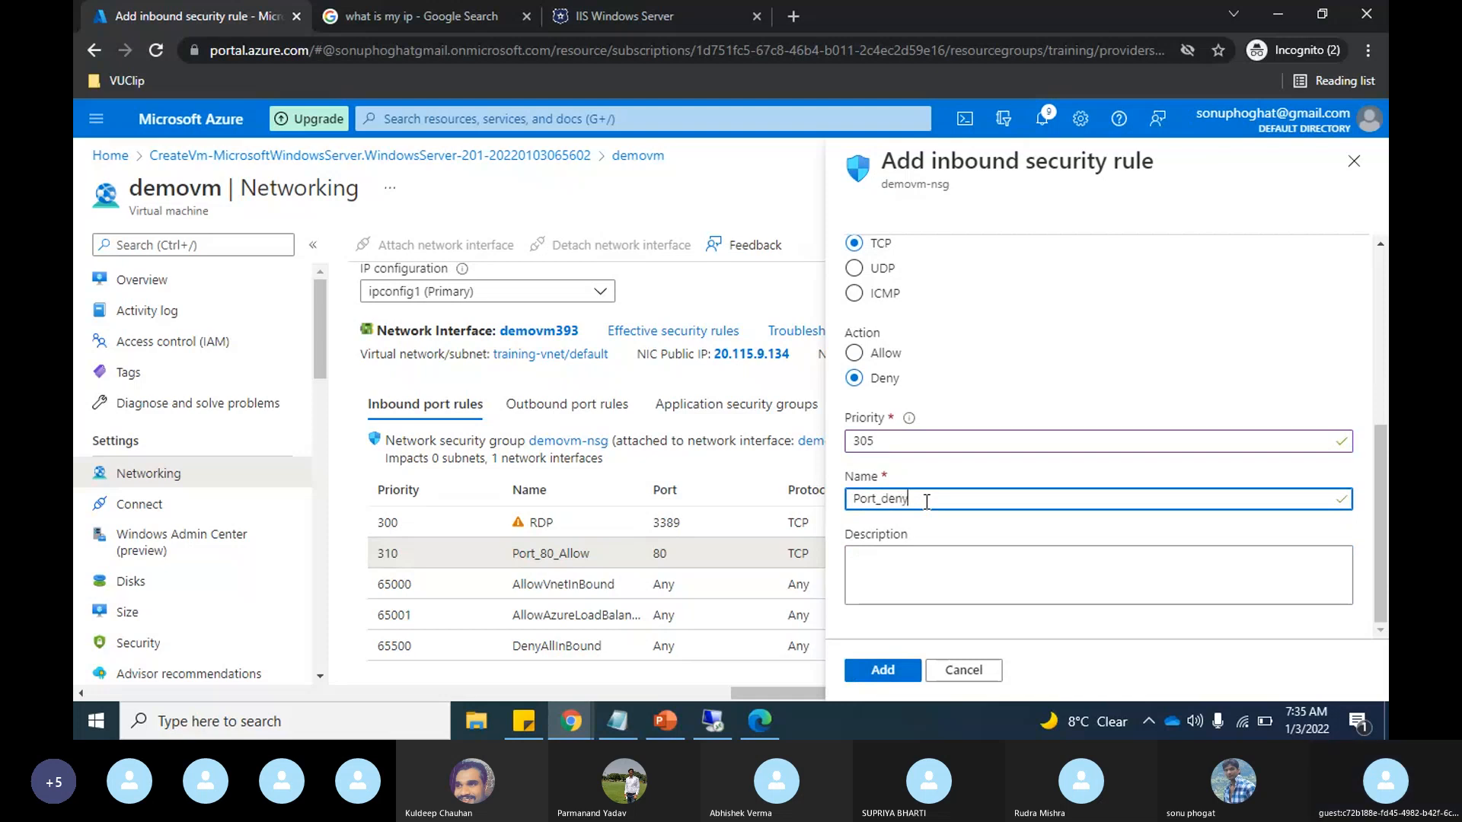
click(879, 673)
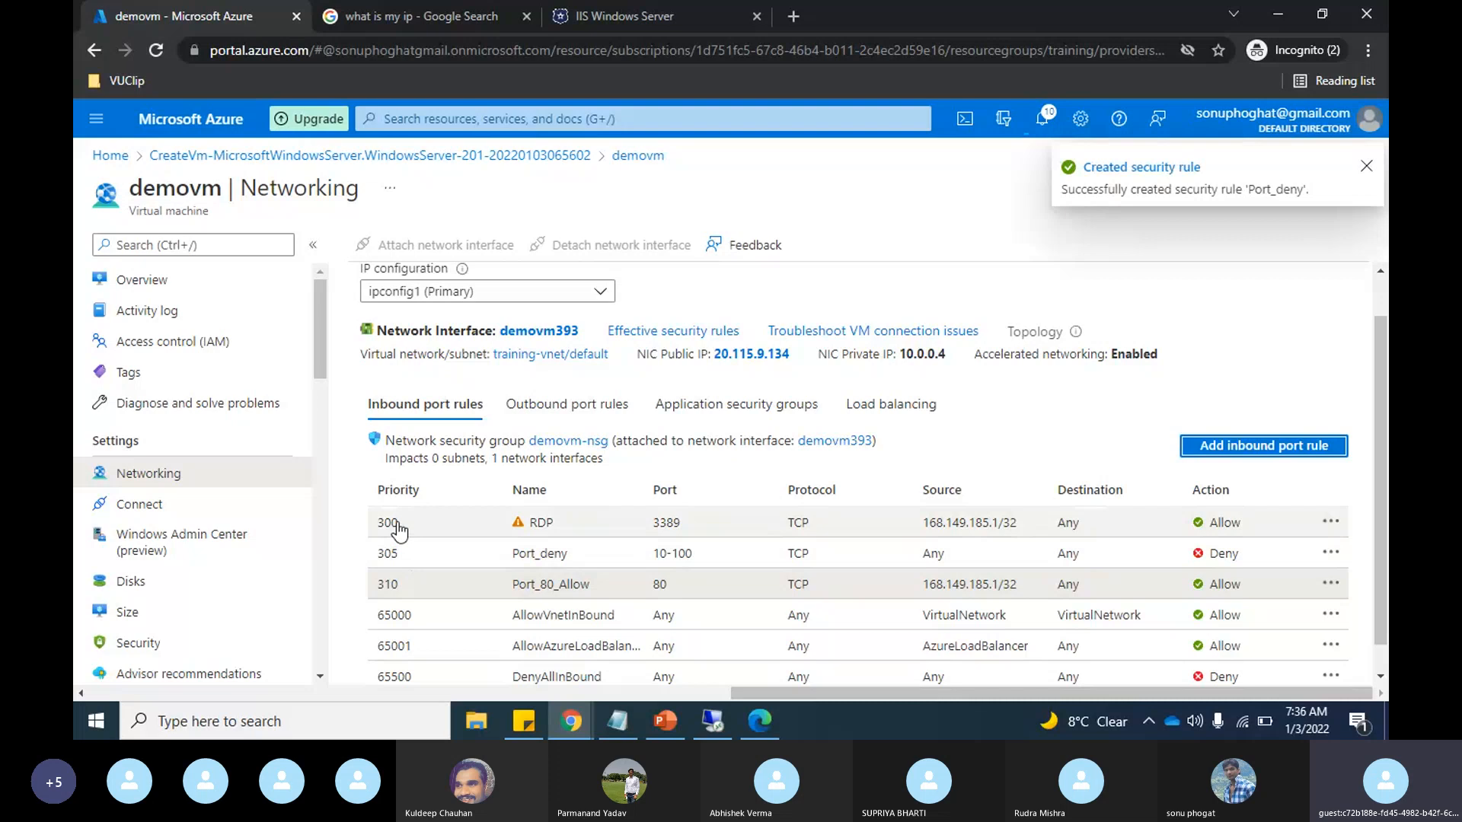
Step: Compare demovm's inbound port rules with the IIS page at 20.115.9.134, reload that page, and return to the rules
click(674, 3)
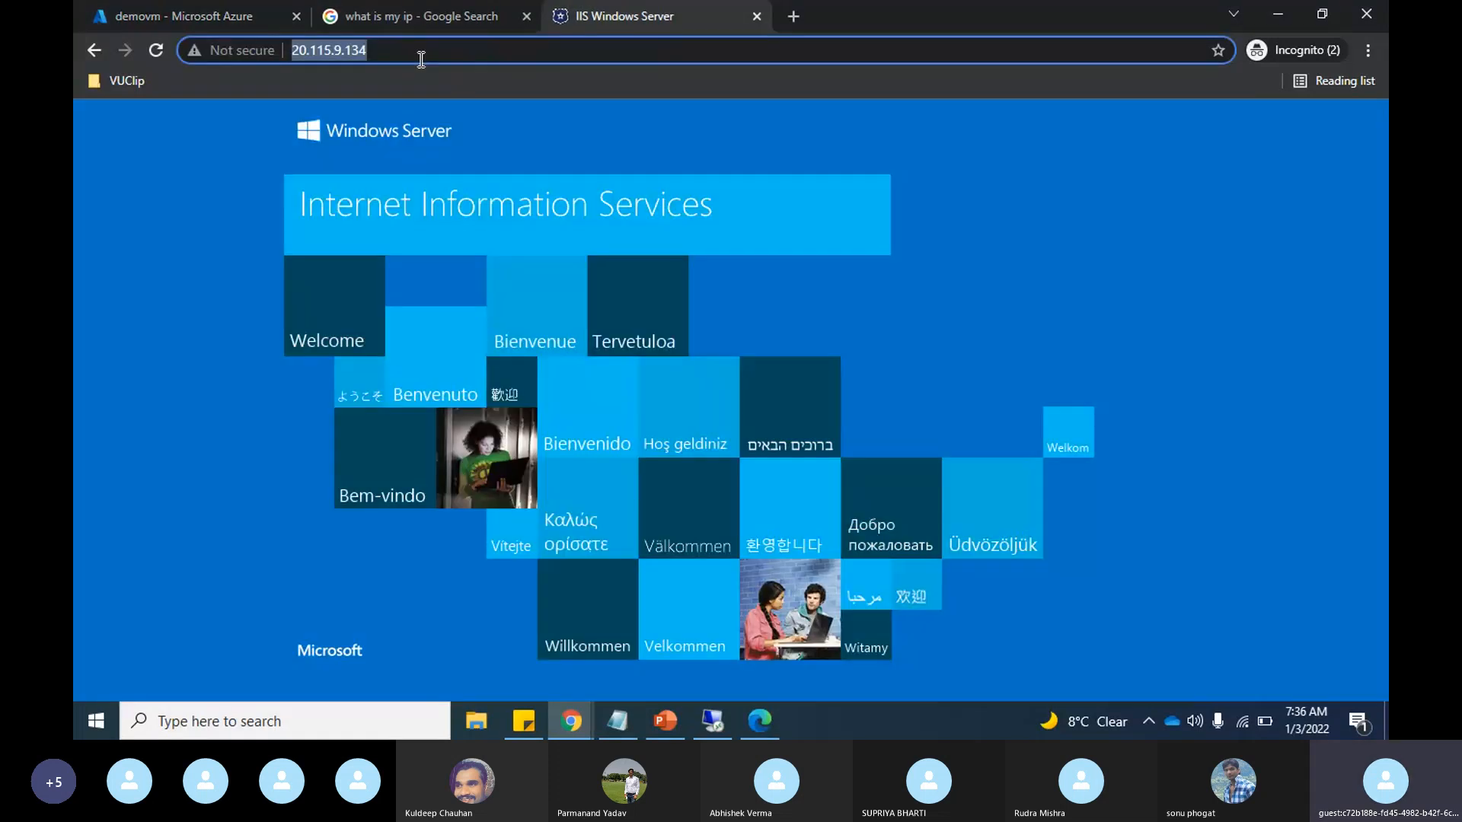
click(185, 13)
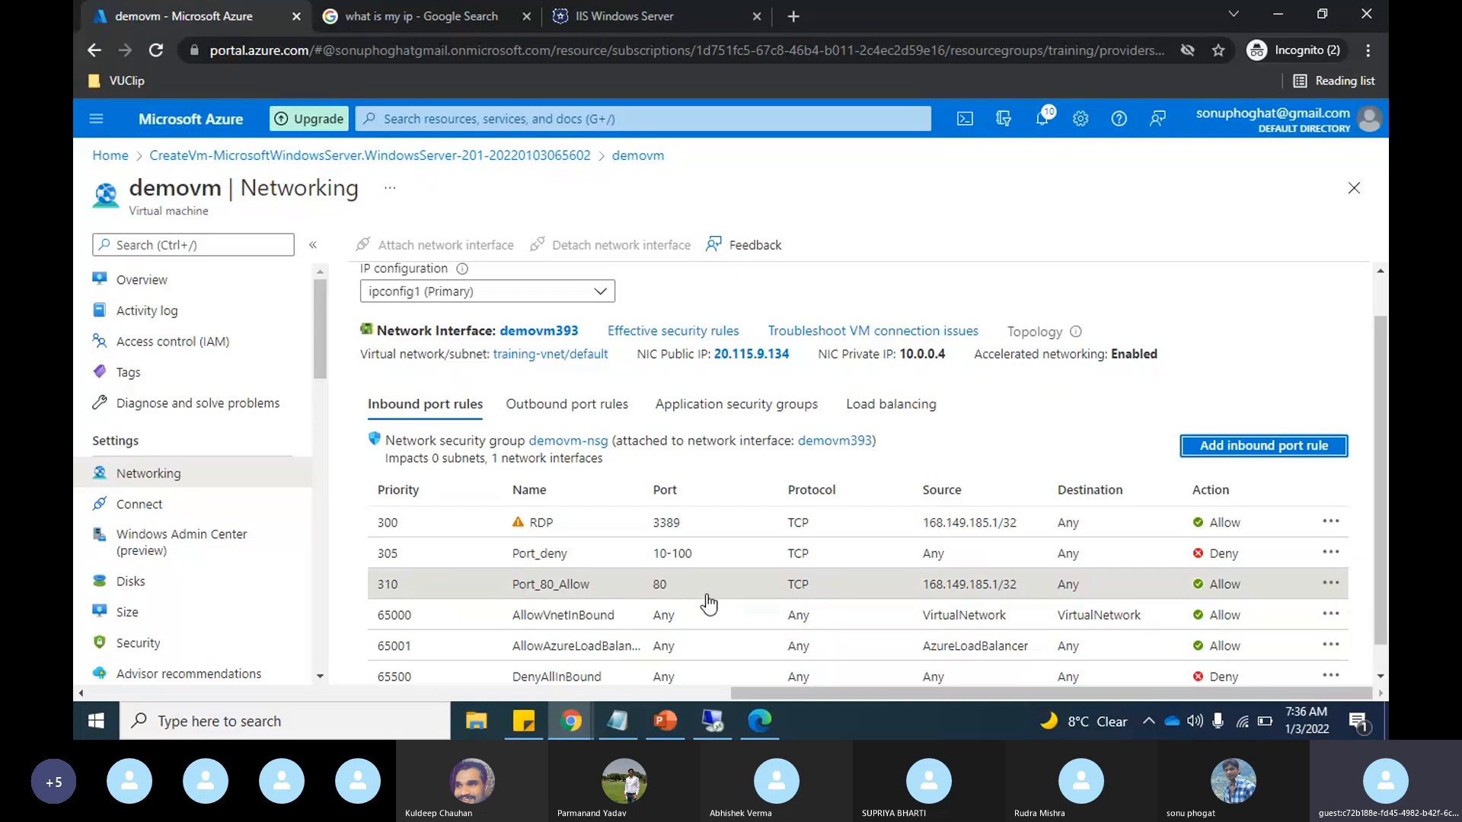
click(638, 3)
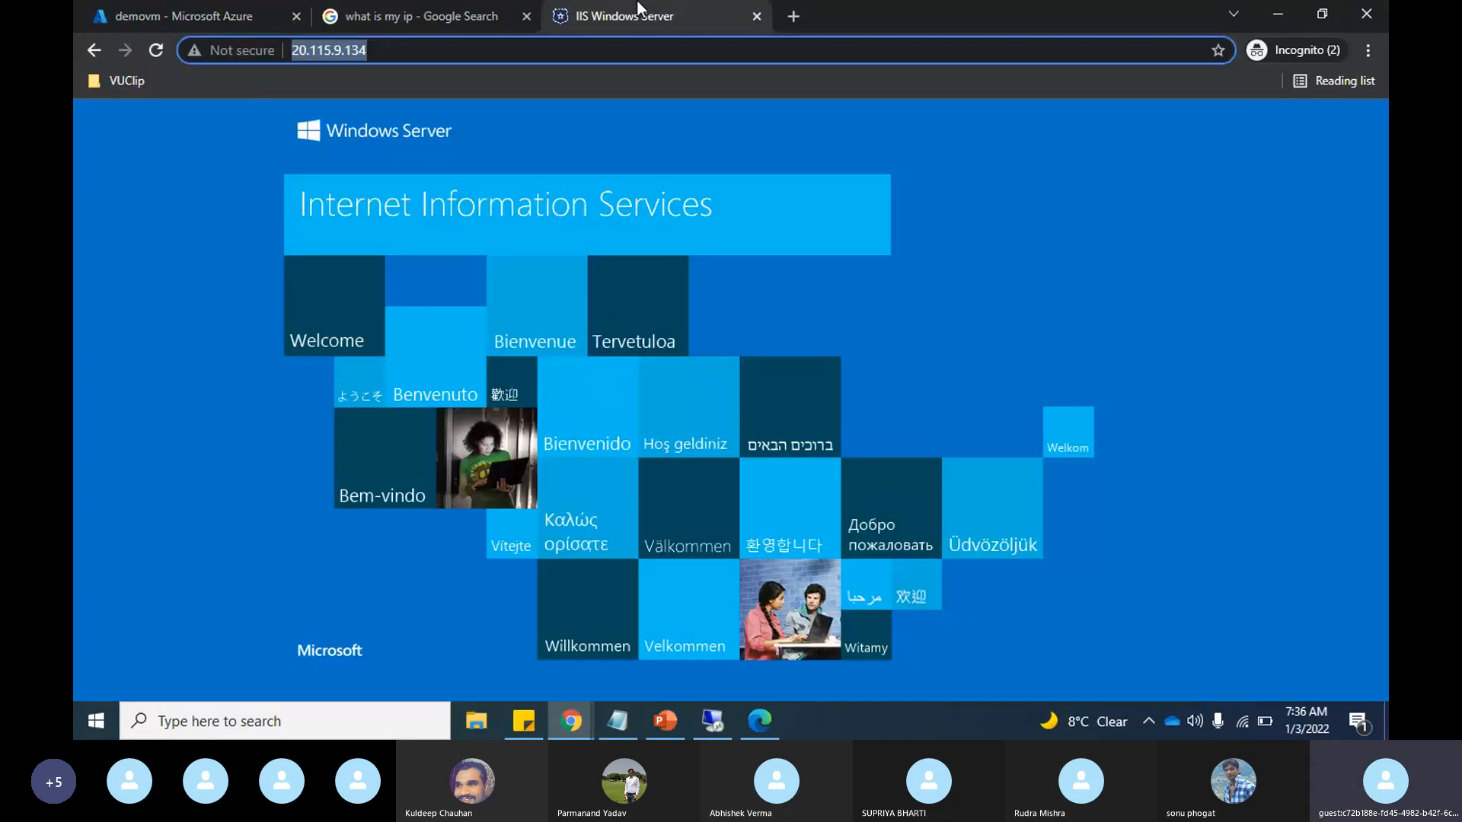
click(163, 52)
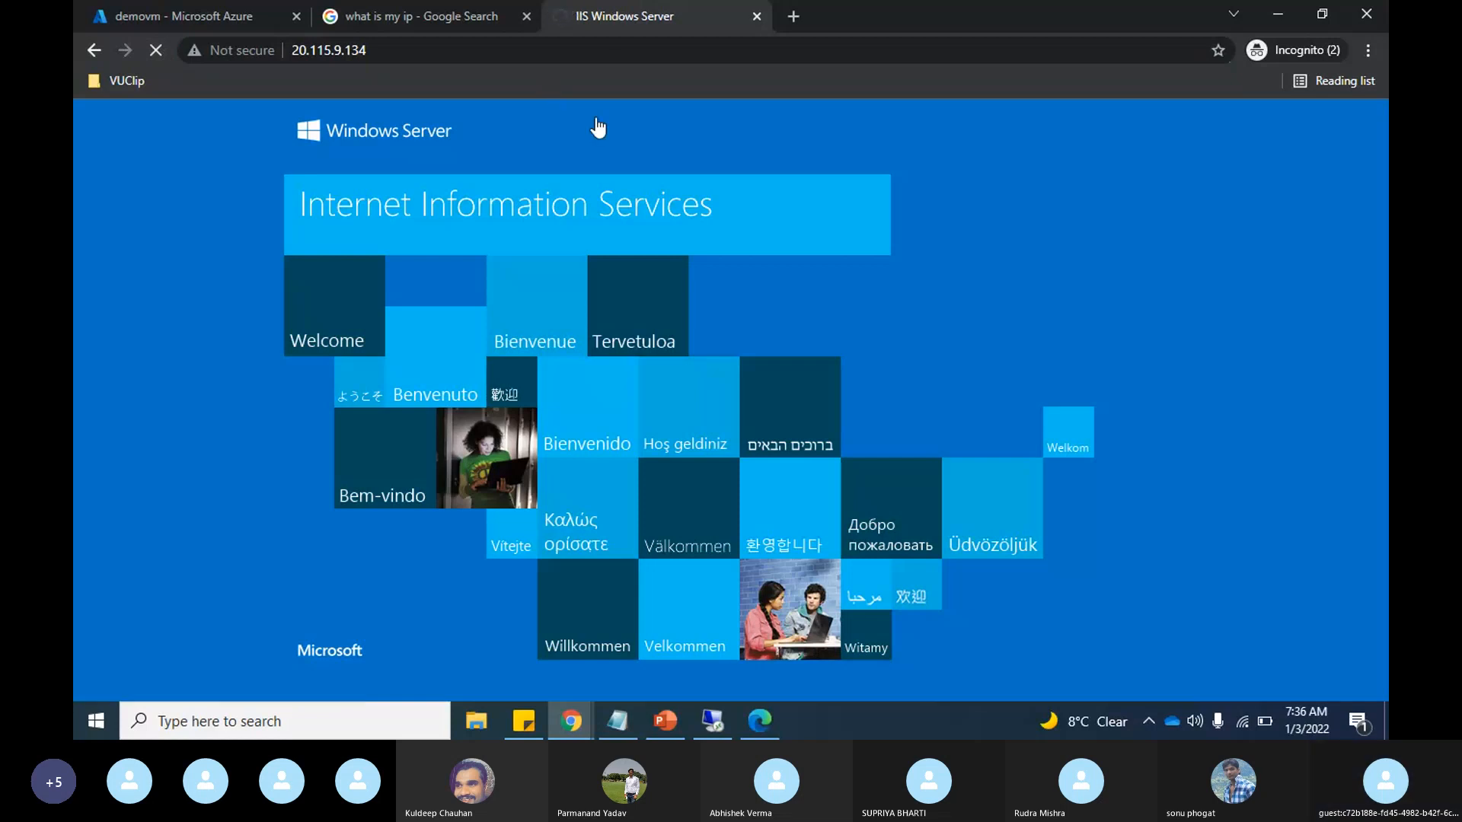
click(180, 15)
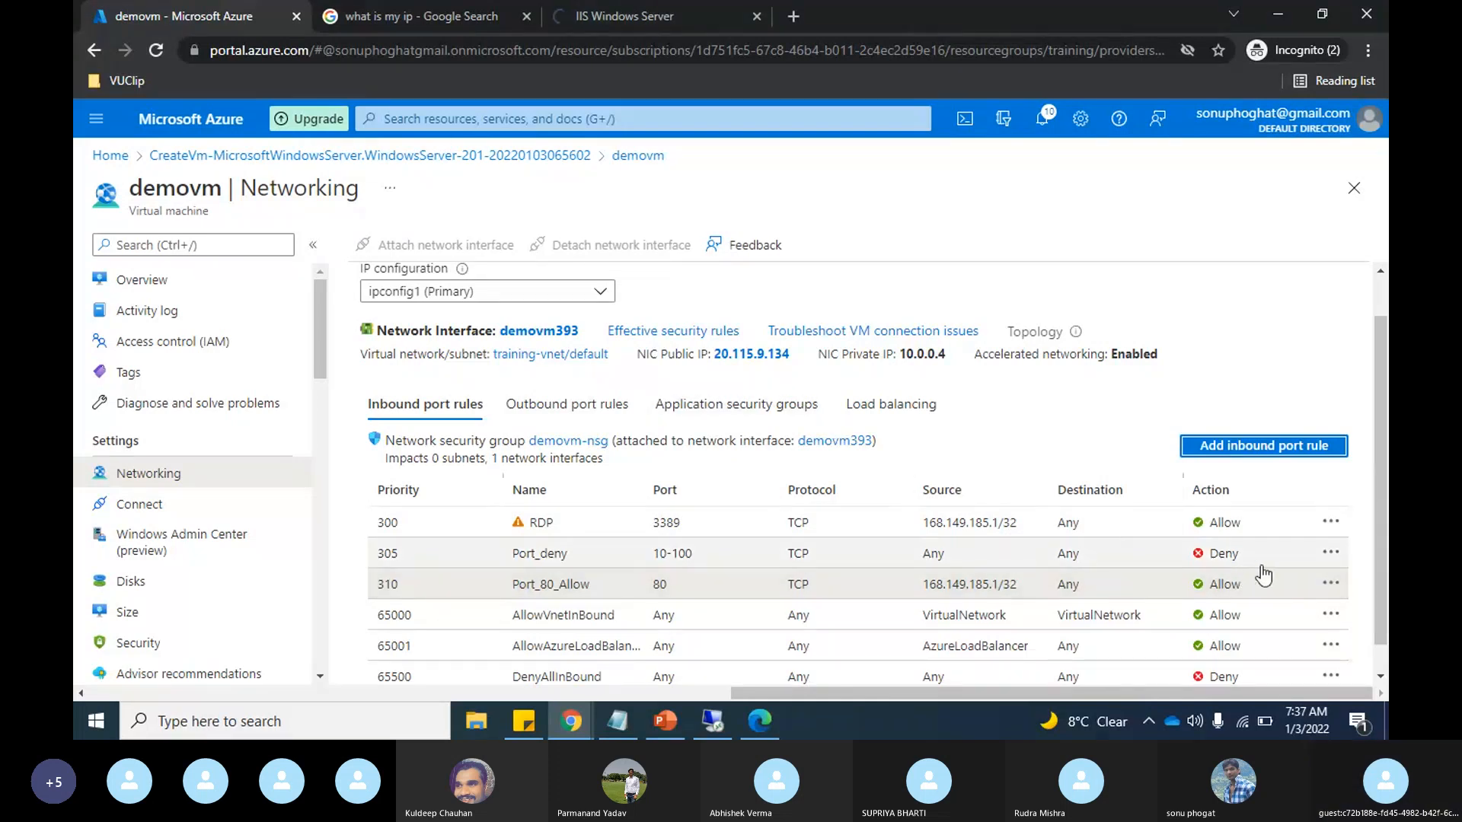
Step: Delete the Port_deny security rule from demovm's inbound port rules and confirm the deletion
click(1329, 554)
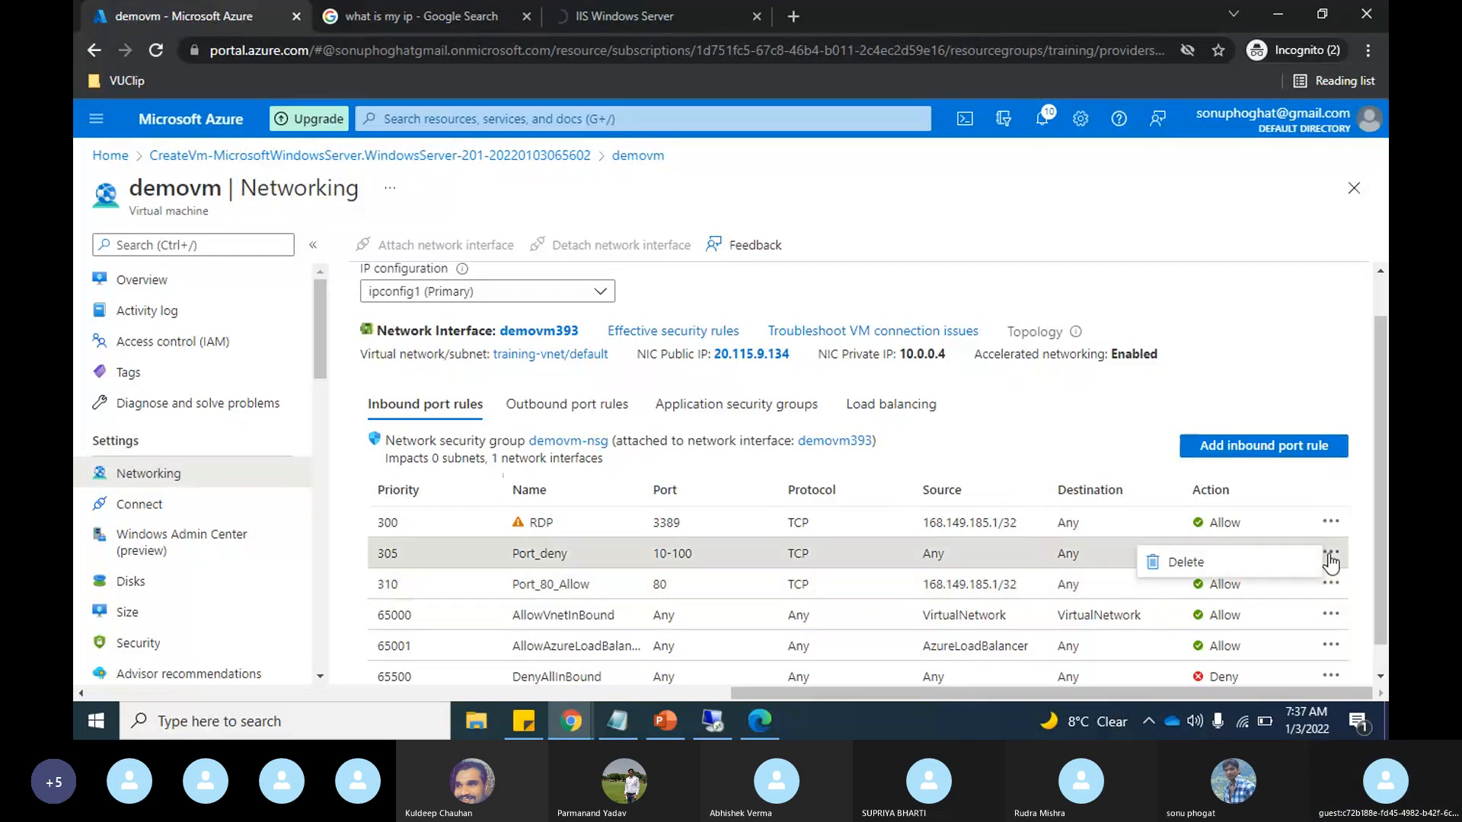
click(1184, 563)
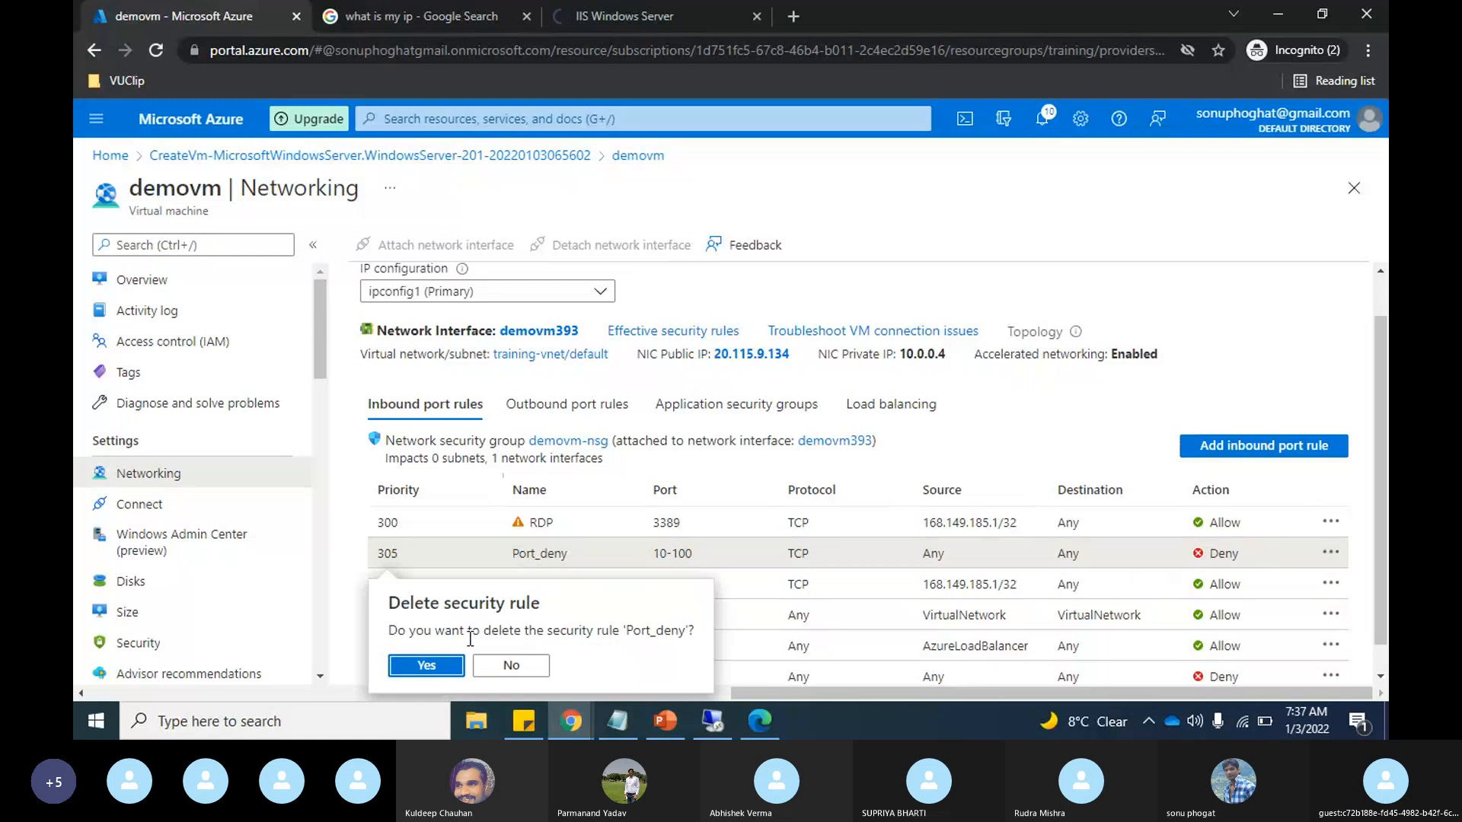
click(426, 666)
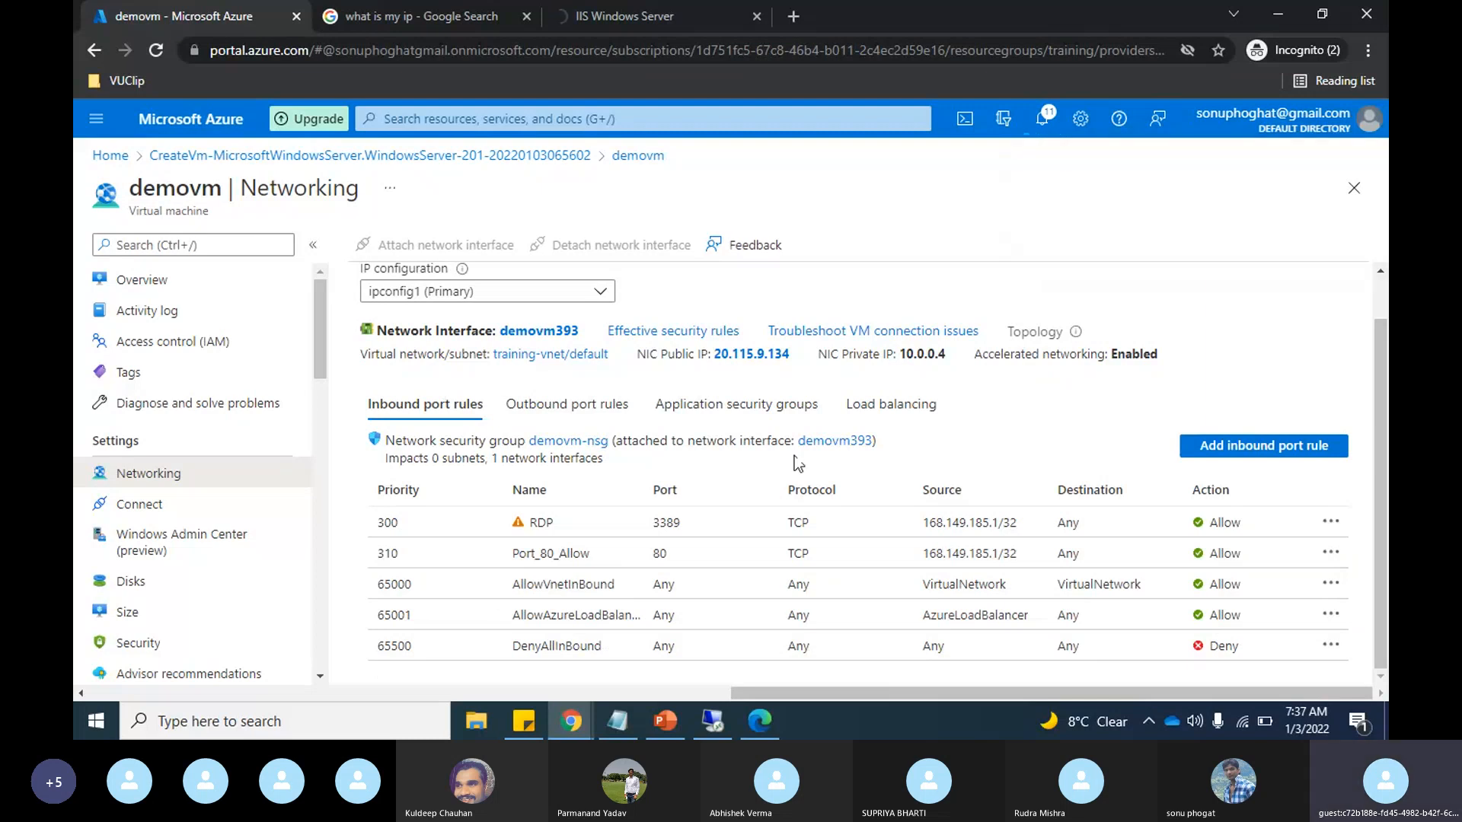
Step: View the demovm-nsg overview, then return to the portal home and find the All resources list through search
click(578, 444)
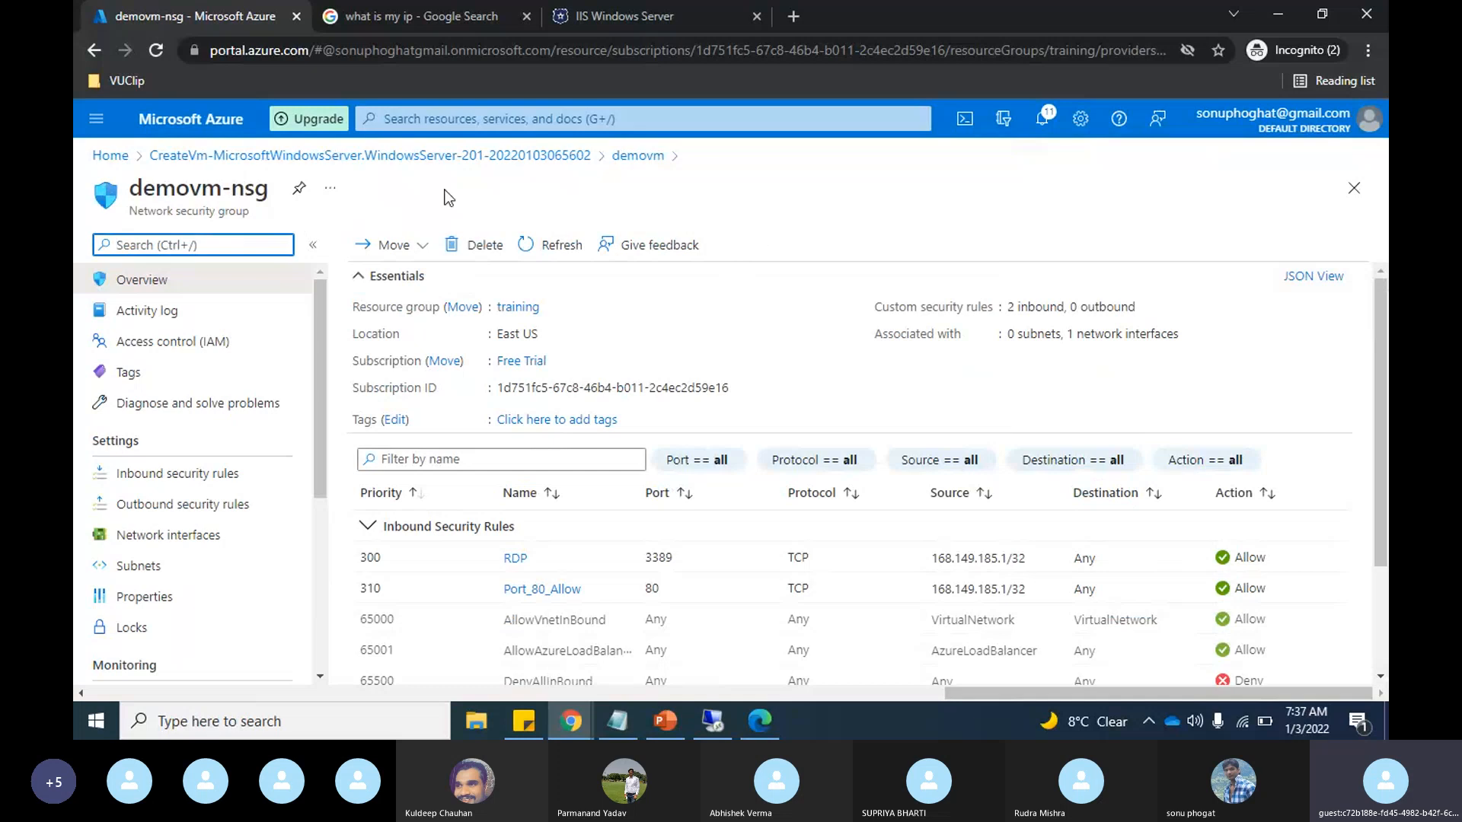
click(111, 156)
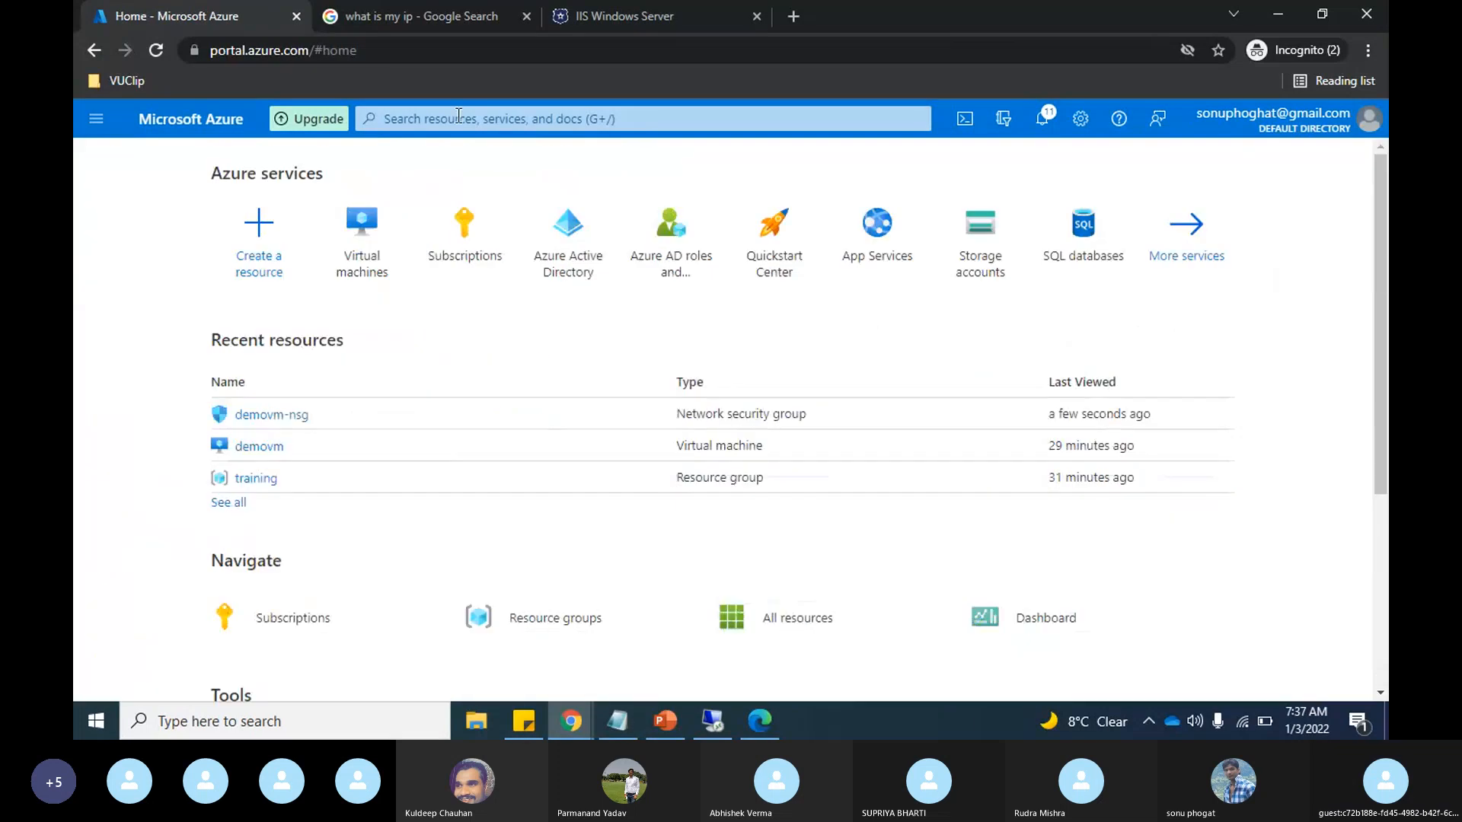
click(458, 114)
text(all)
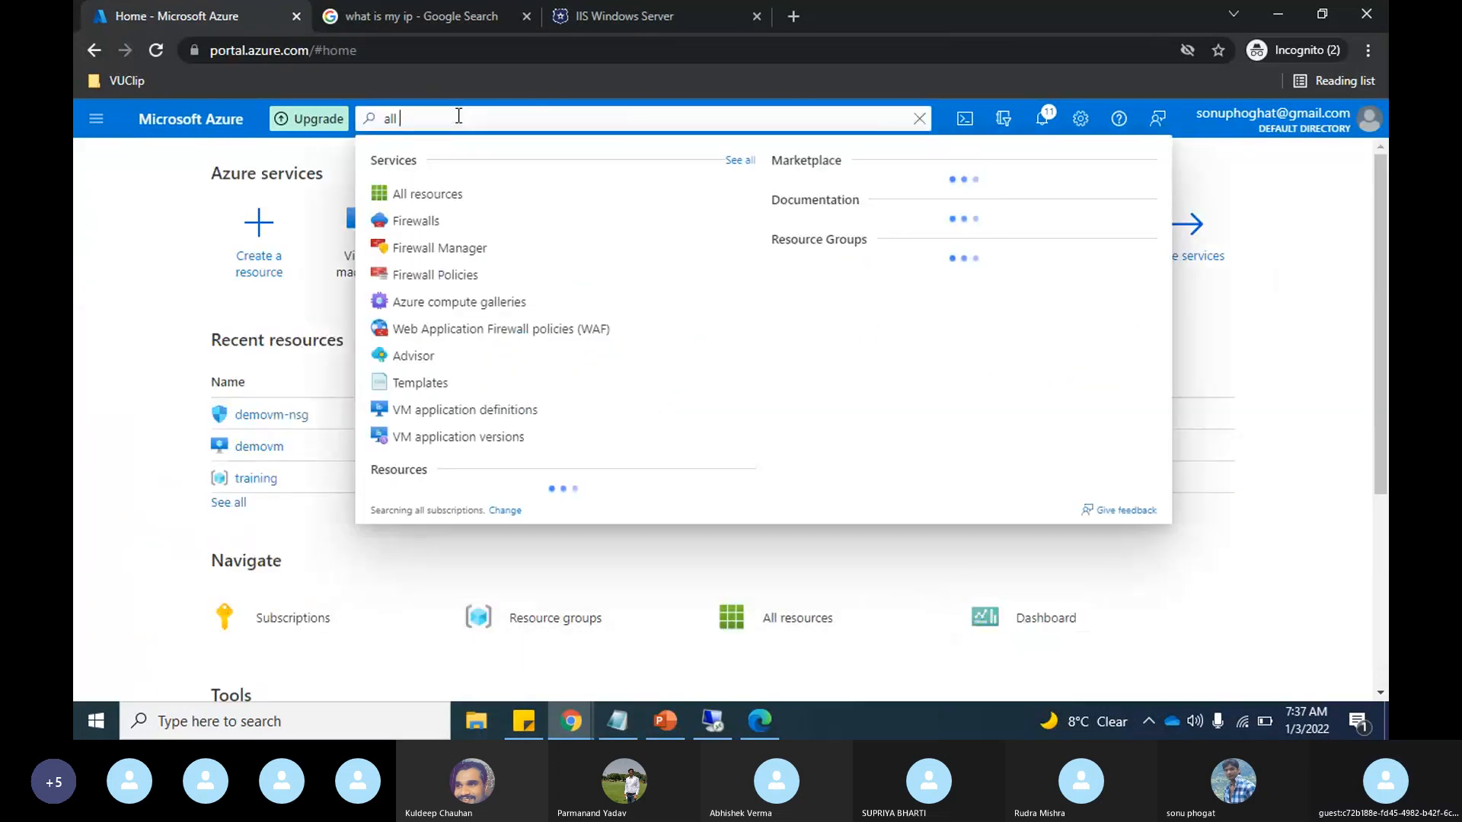
text( res)
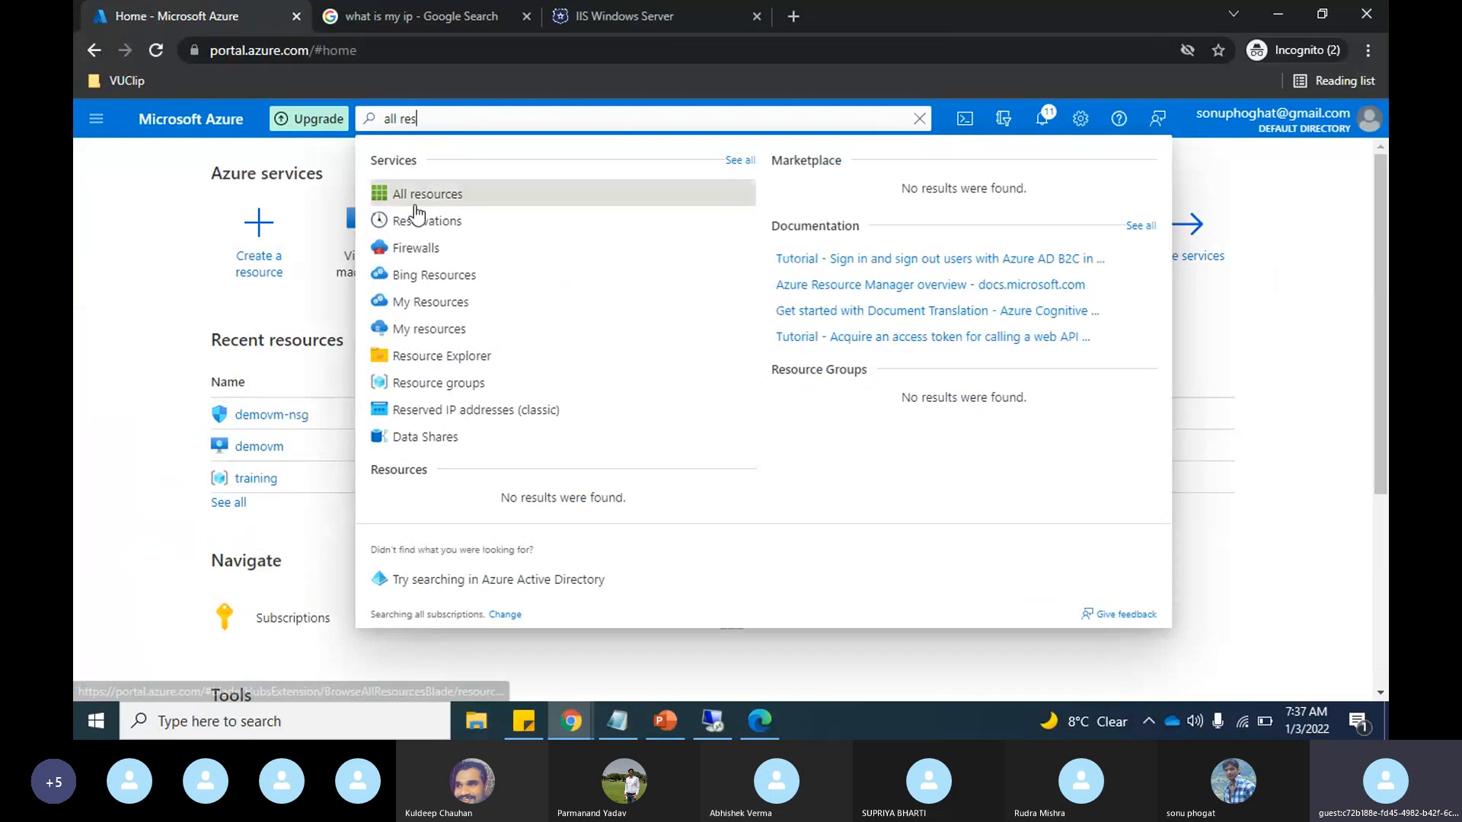
click(415, 201)
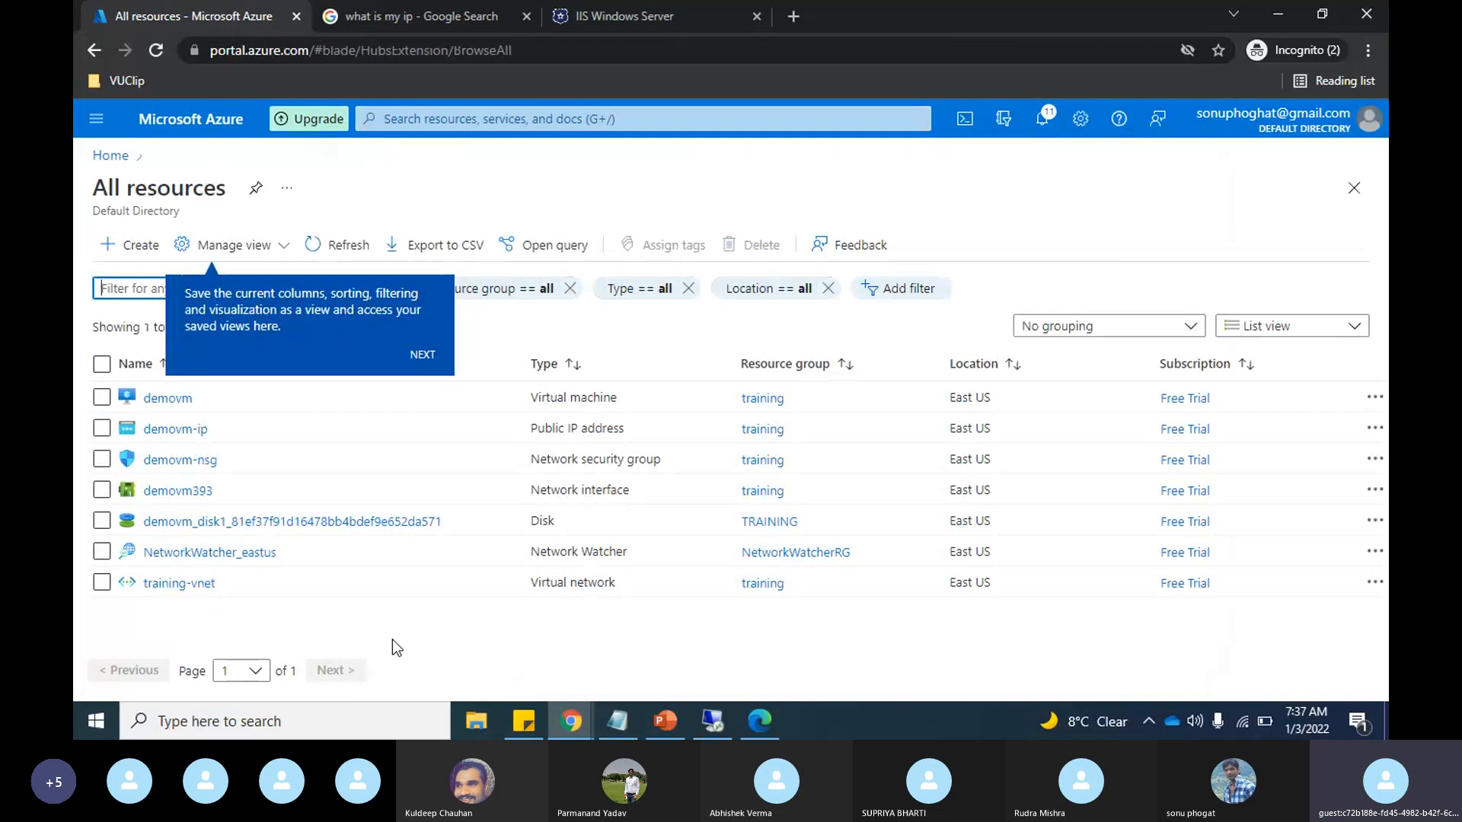
Step: Review demovm-nsg's network interfaces, subnets and subnet association form, then return to its overview without associating anything
mouse_move(190, 474)
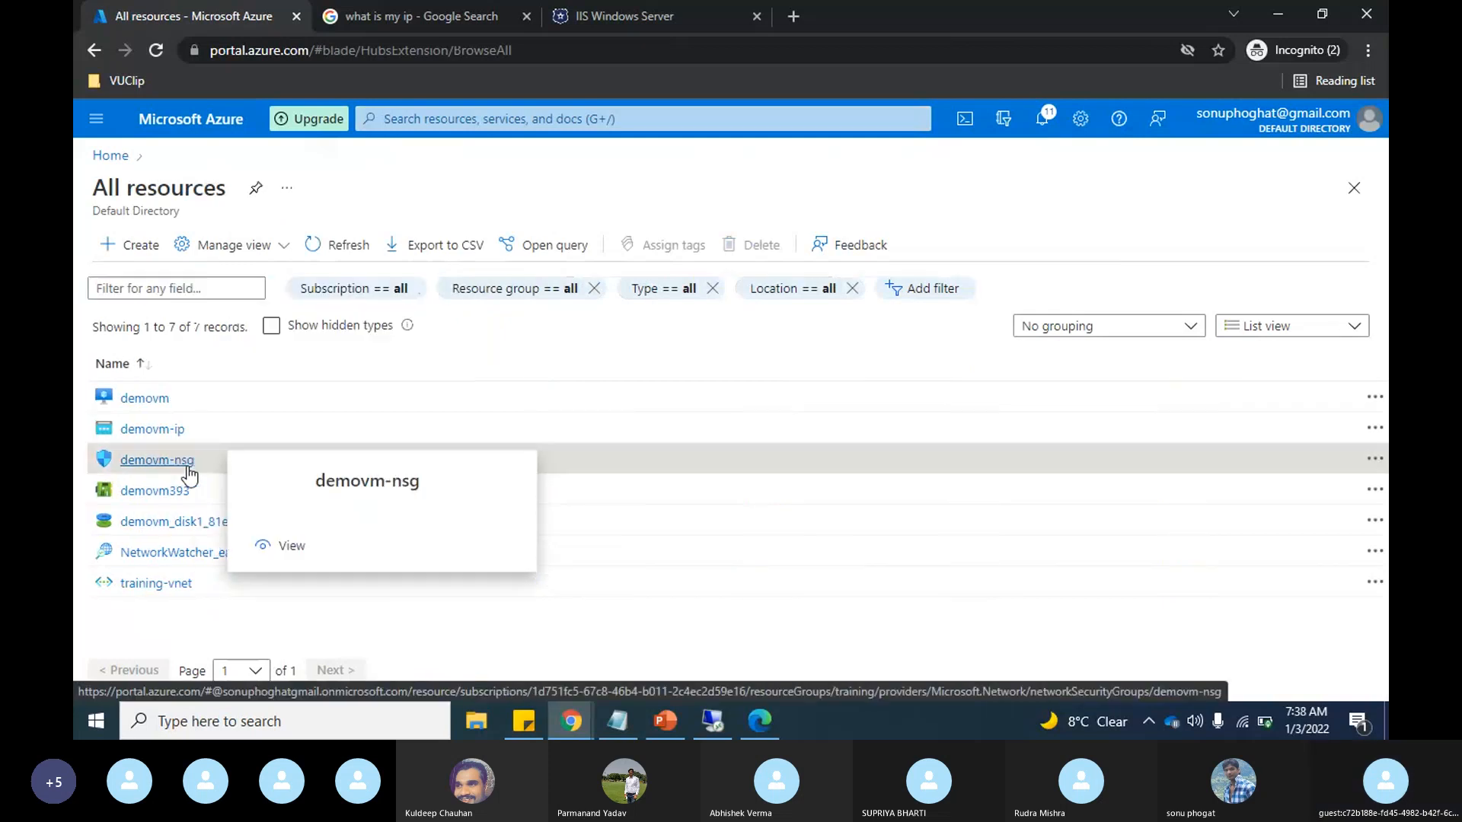
click(188, 468)
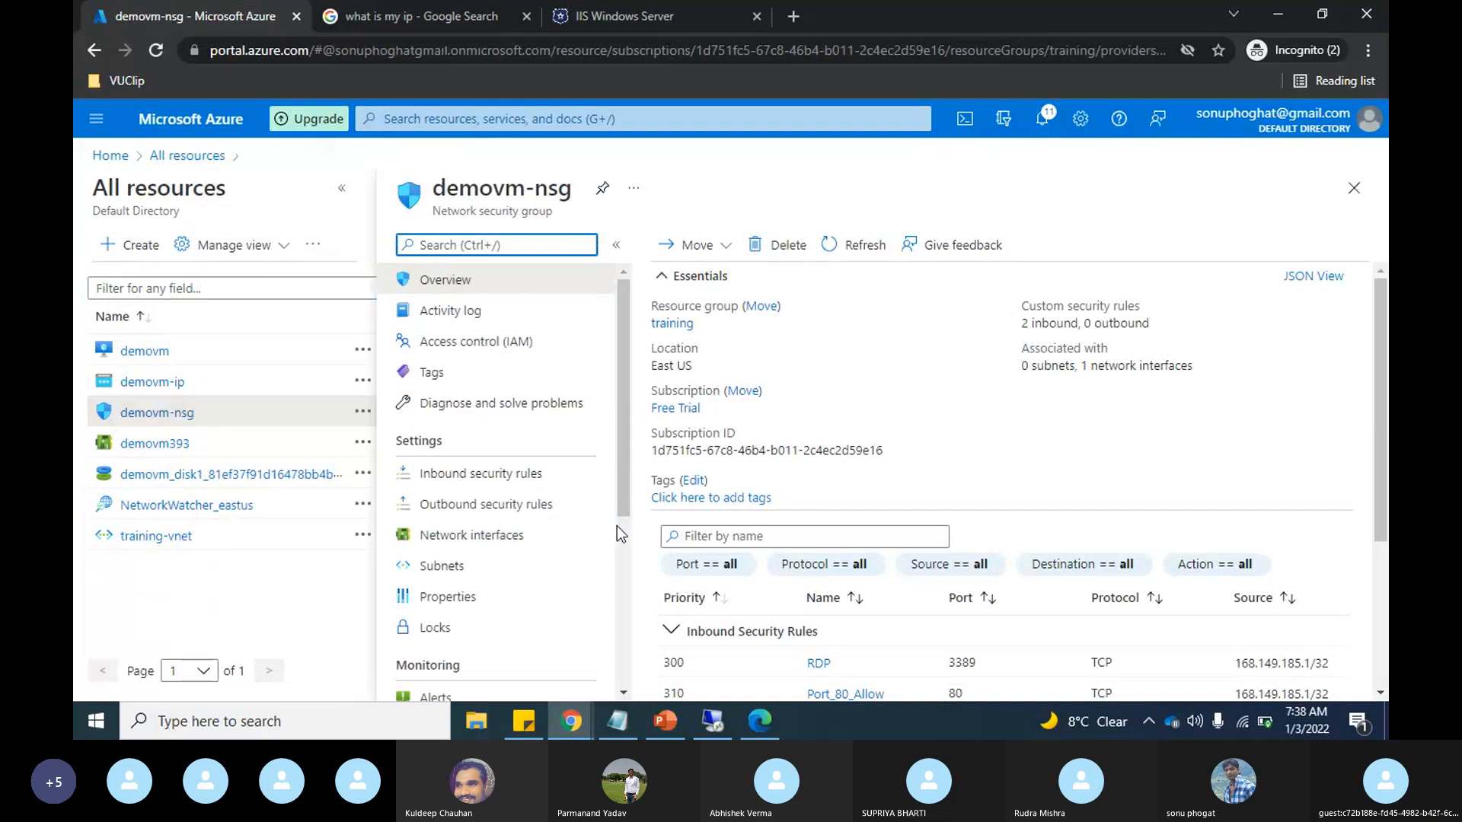
click(529, 544)
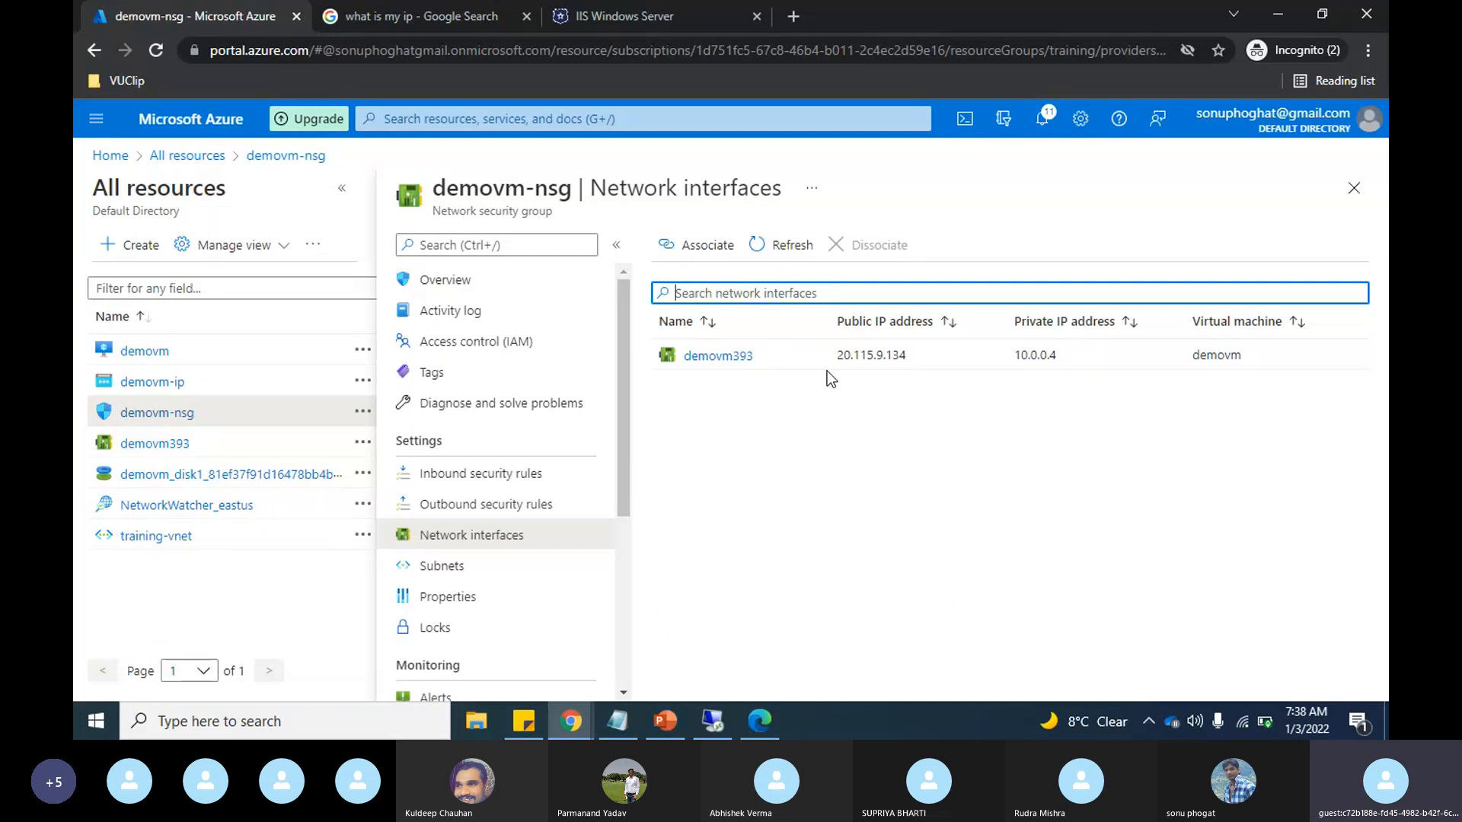
click(450, 576)
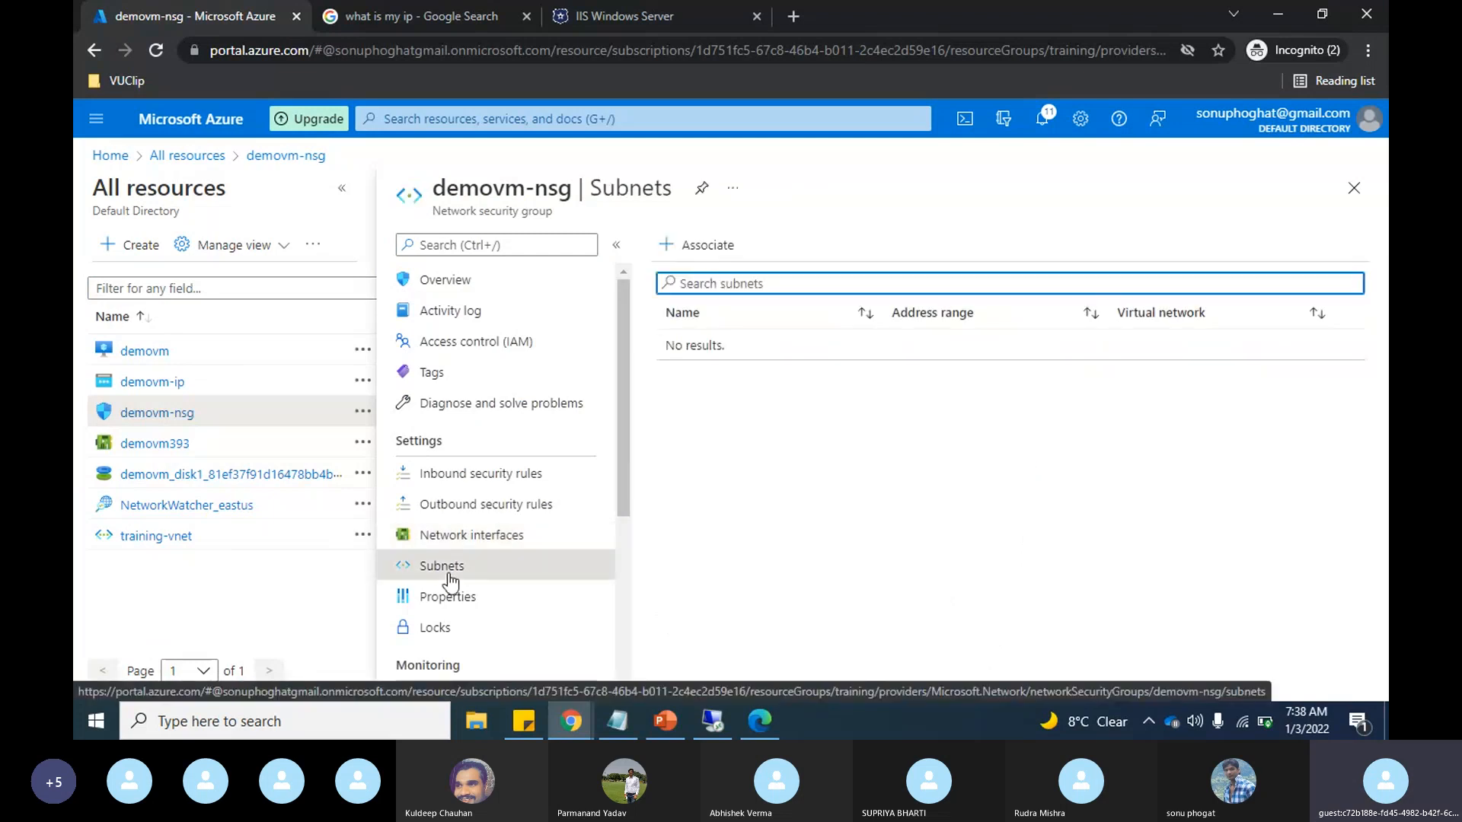
click(694, 255)
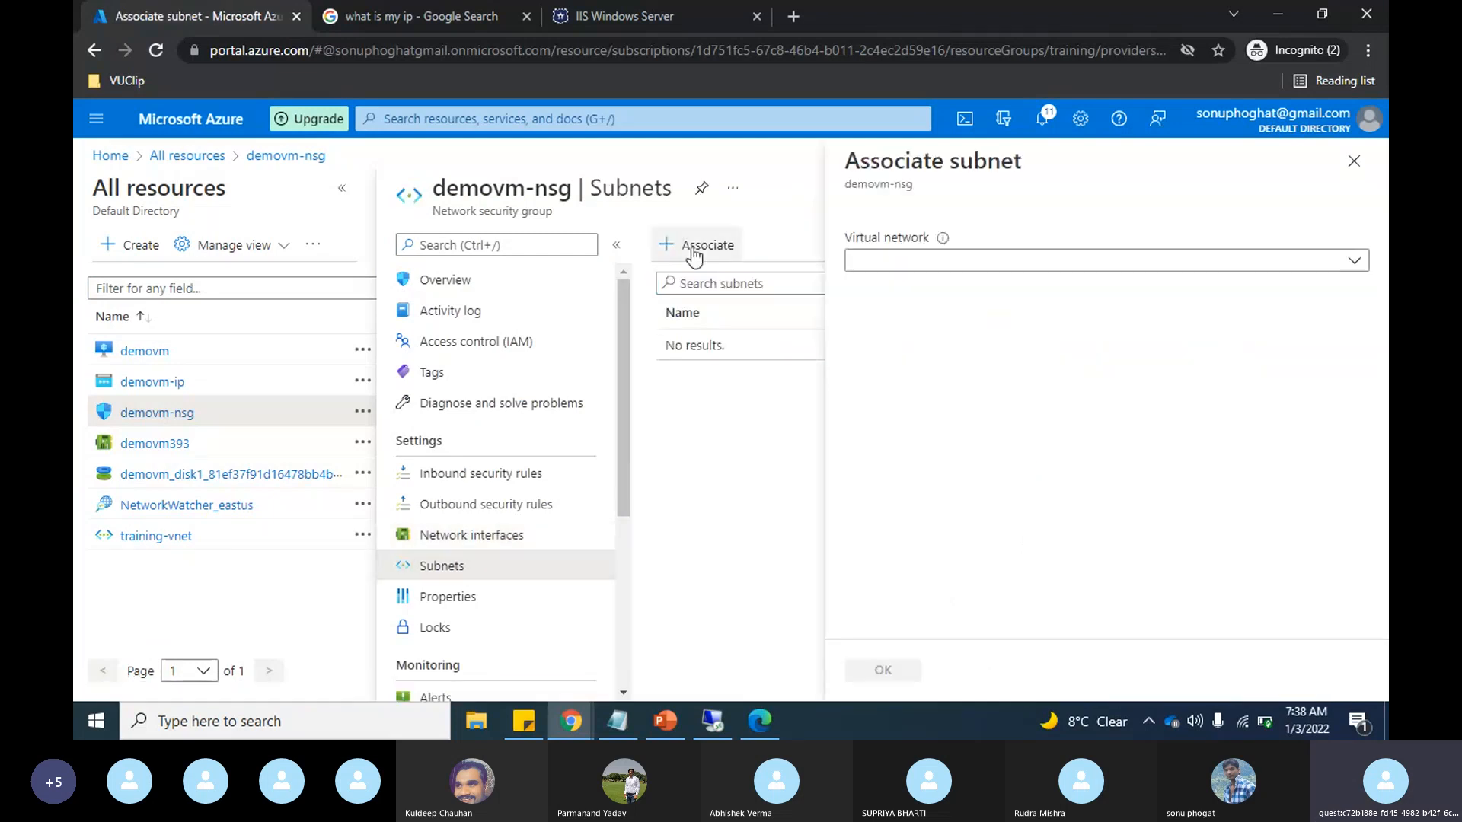
click(1354, 161)
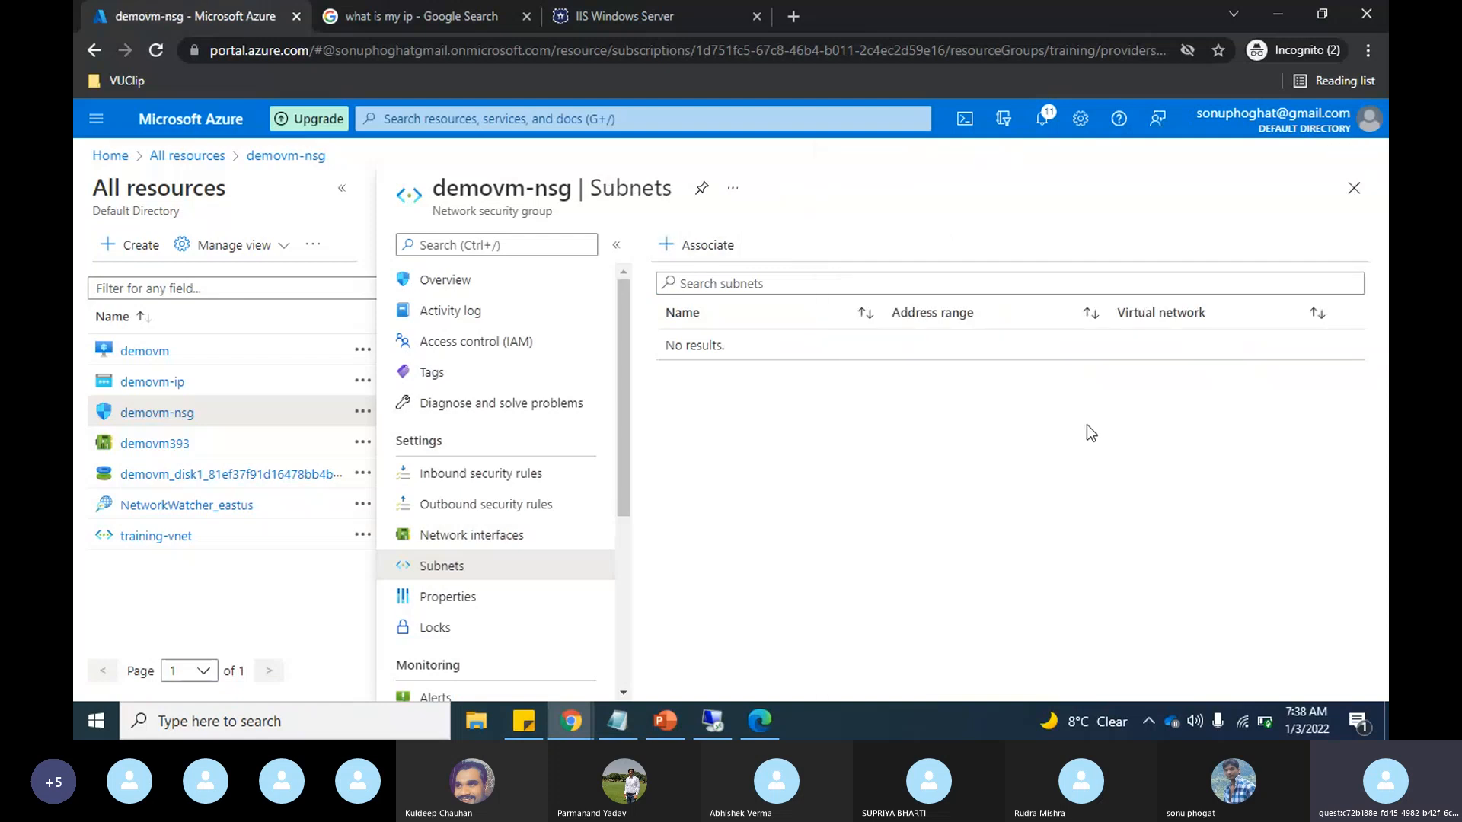
click(286, 157)
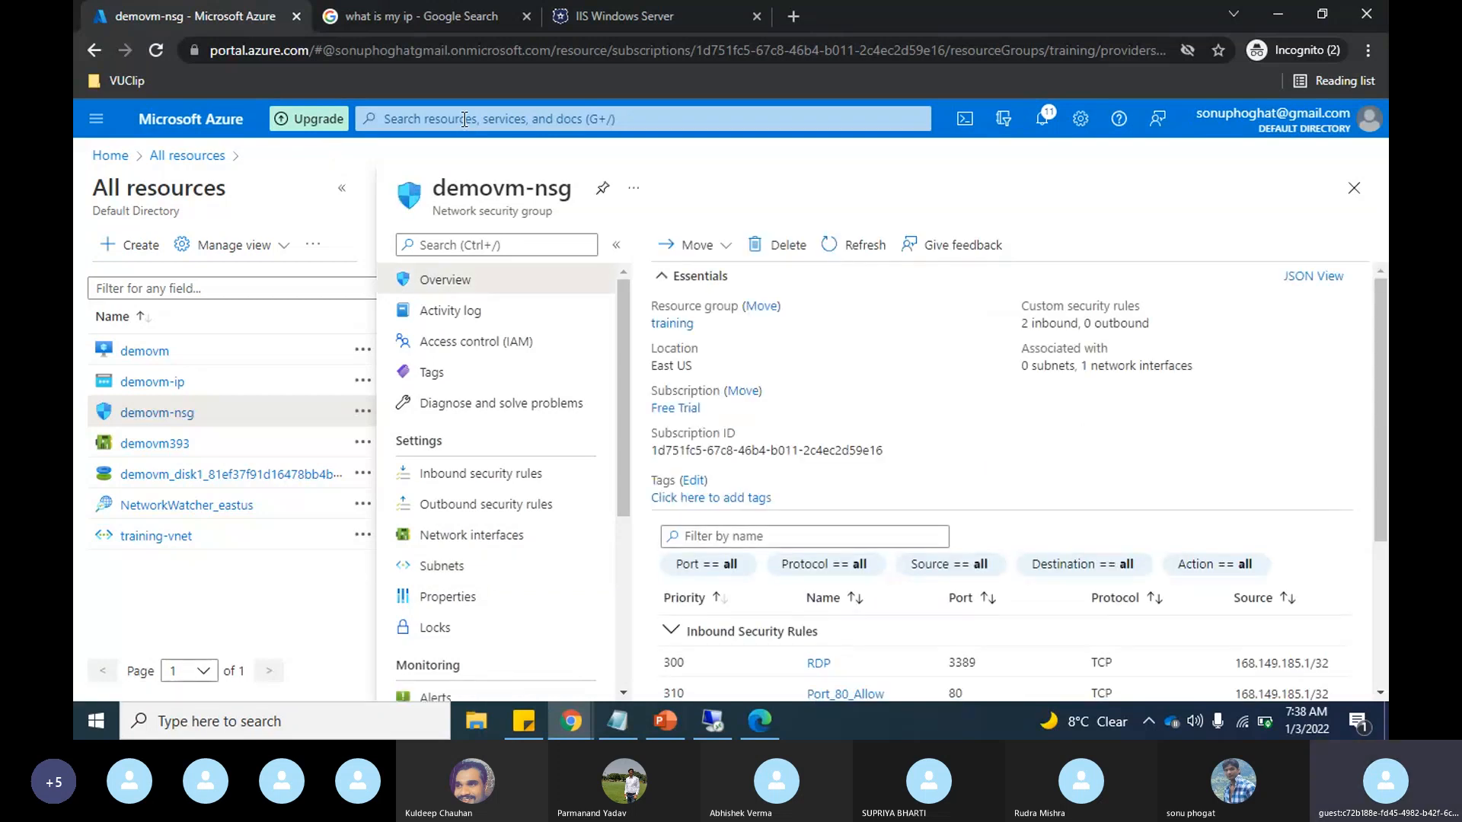
Step: Search the portal for "security gr" and open the Network security groups service
click(465, 120)
text(nes)
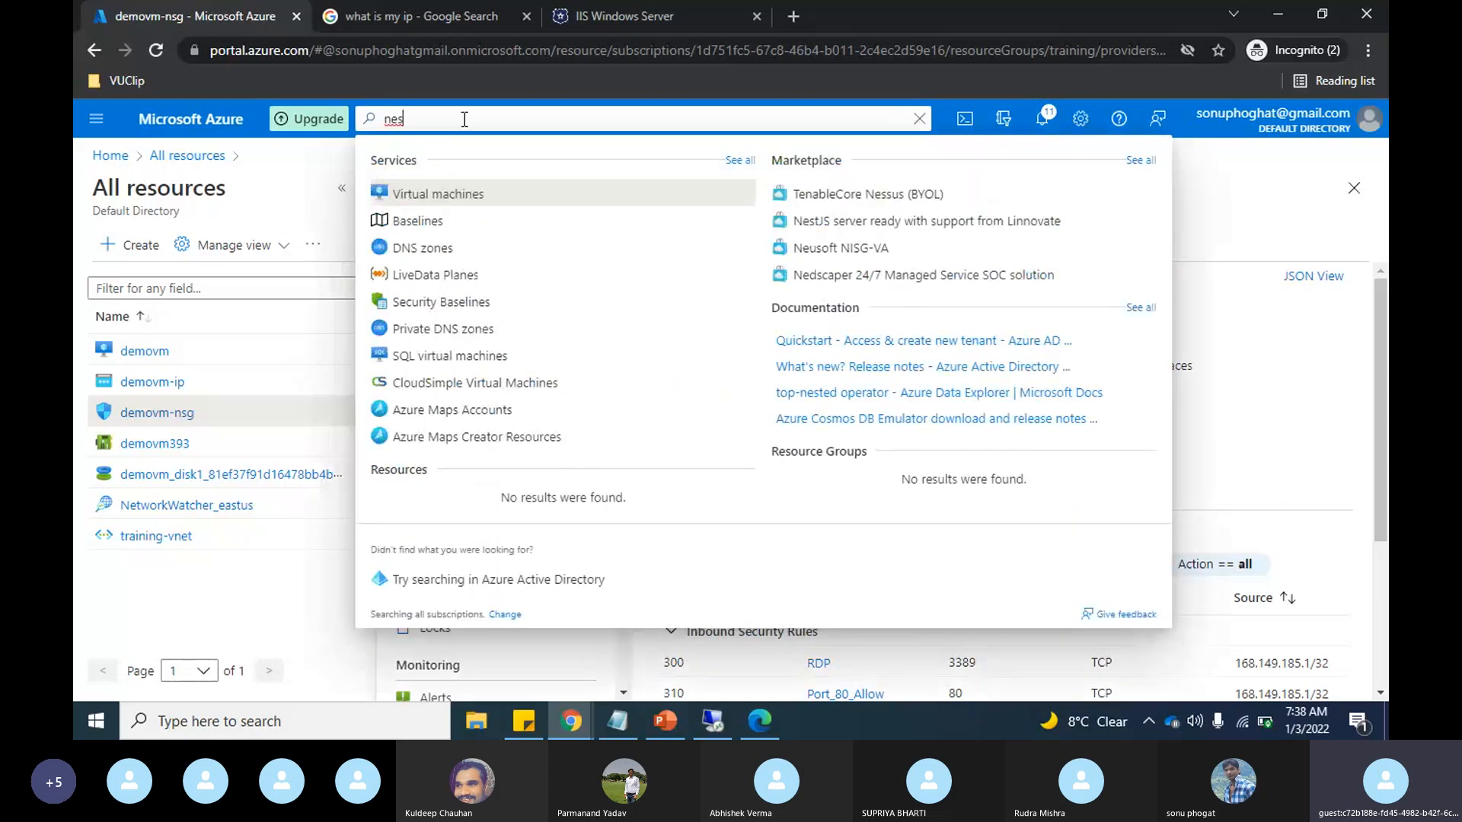
key(BackSpace)
key(BackSpace)
key(BackSpace)
text(se)
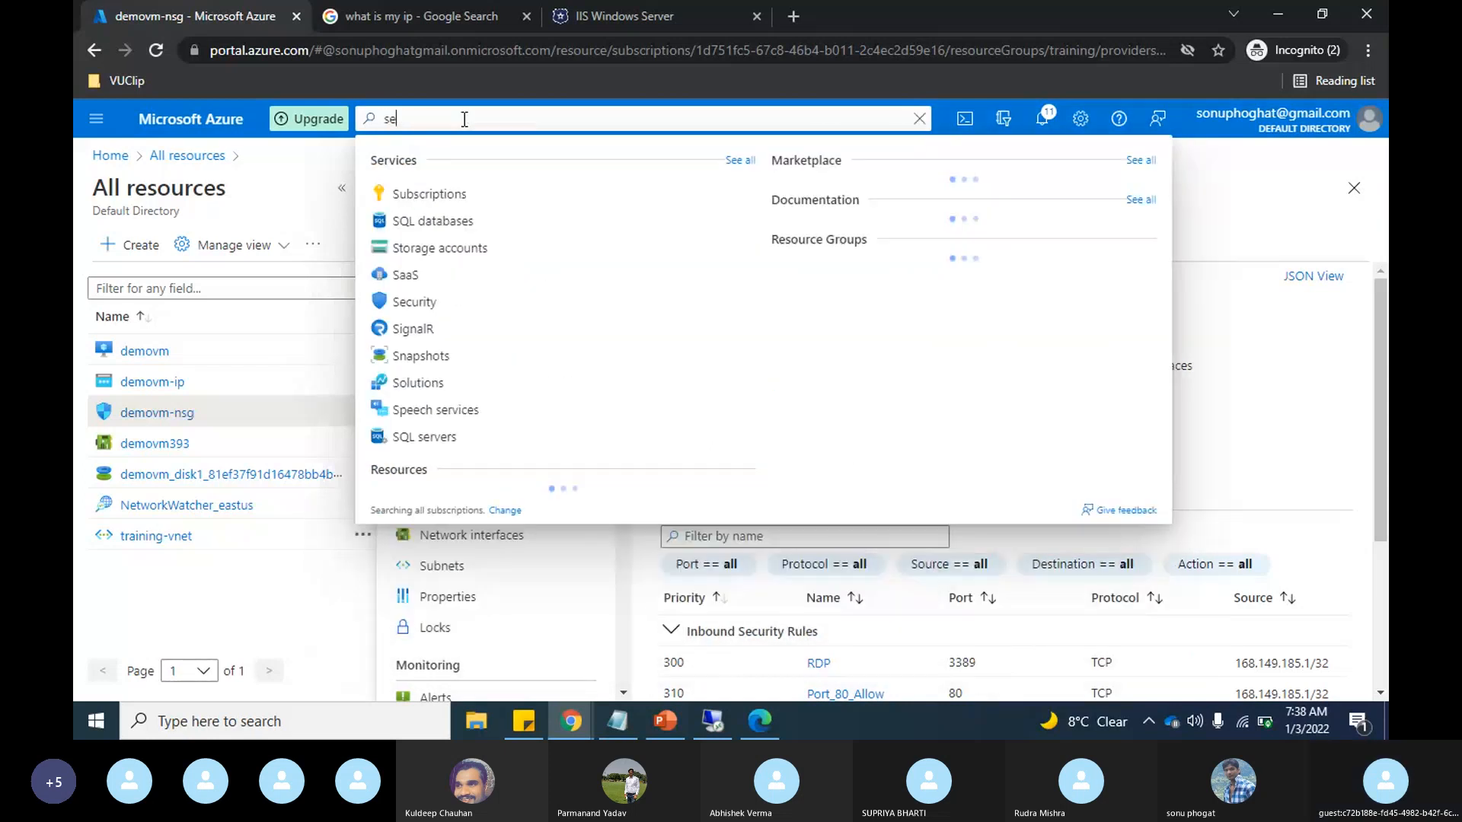
text(curity)
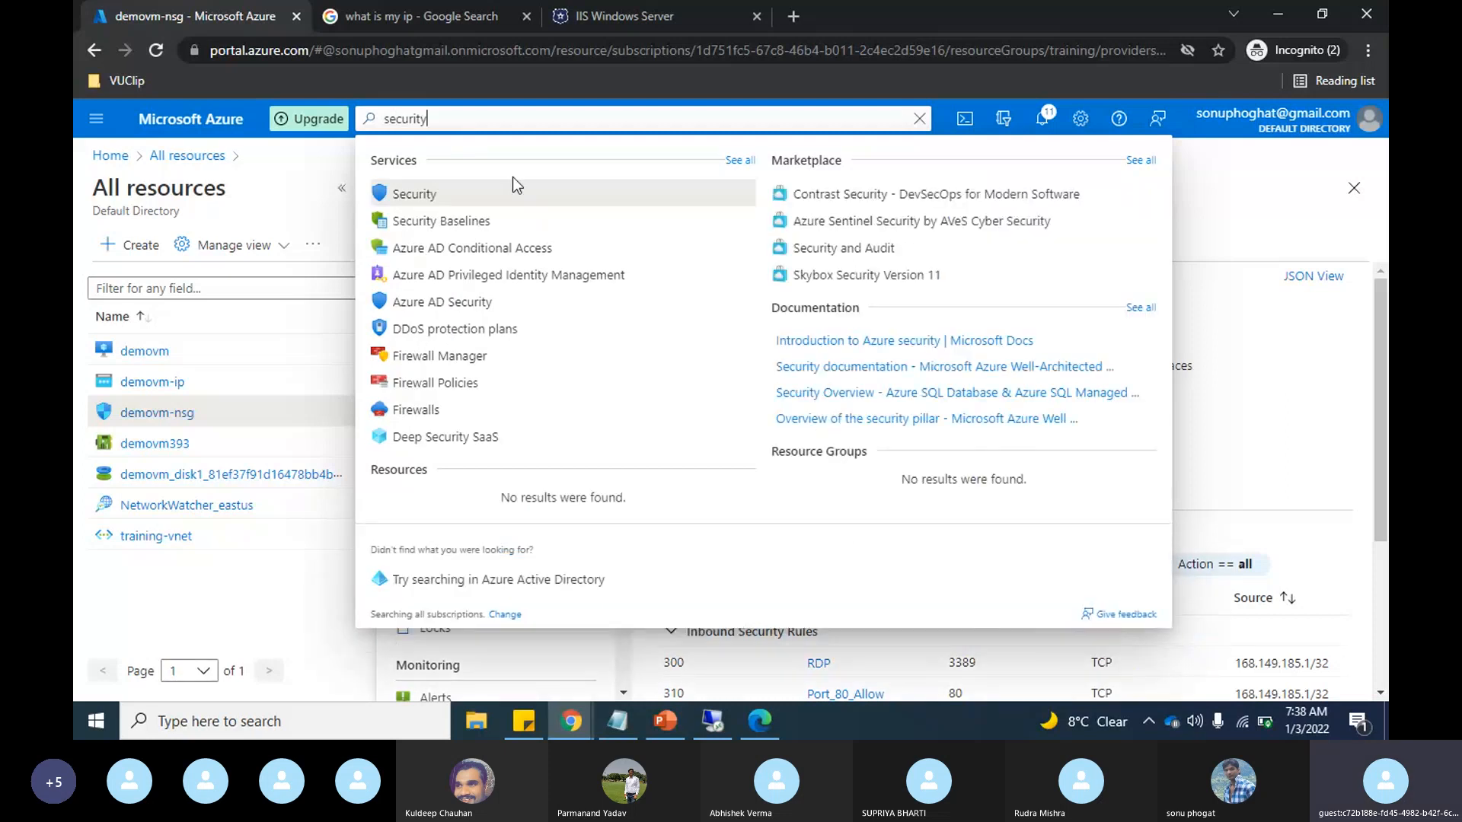
text( gr)
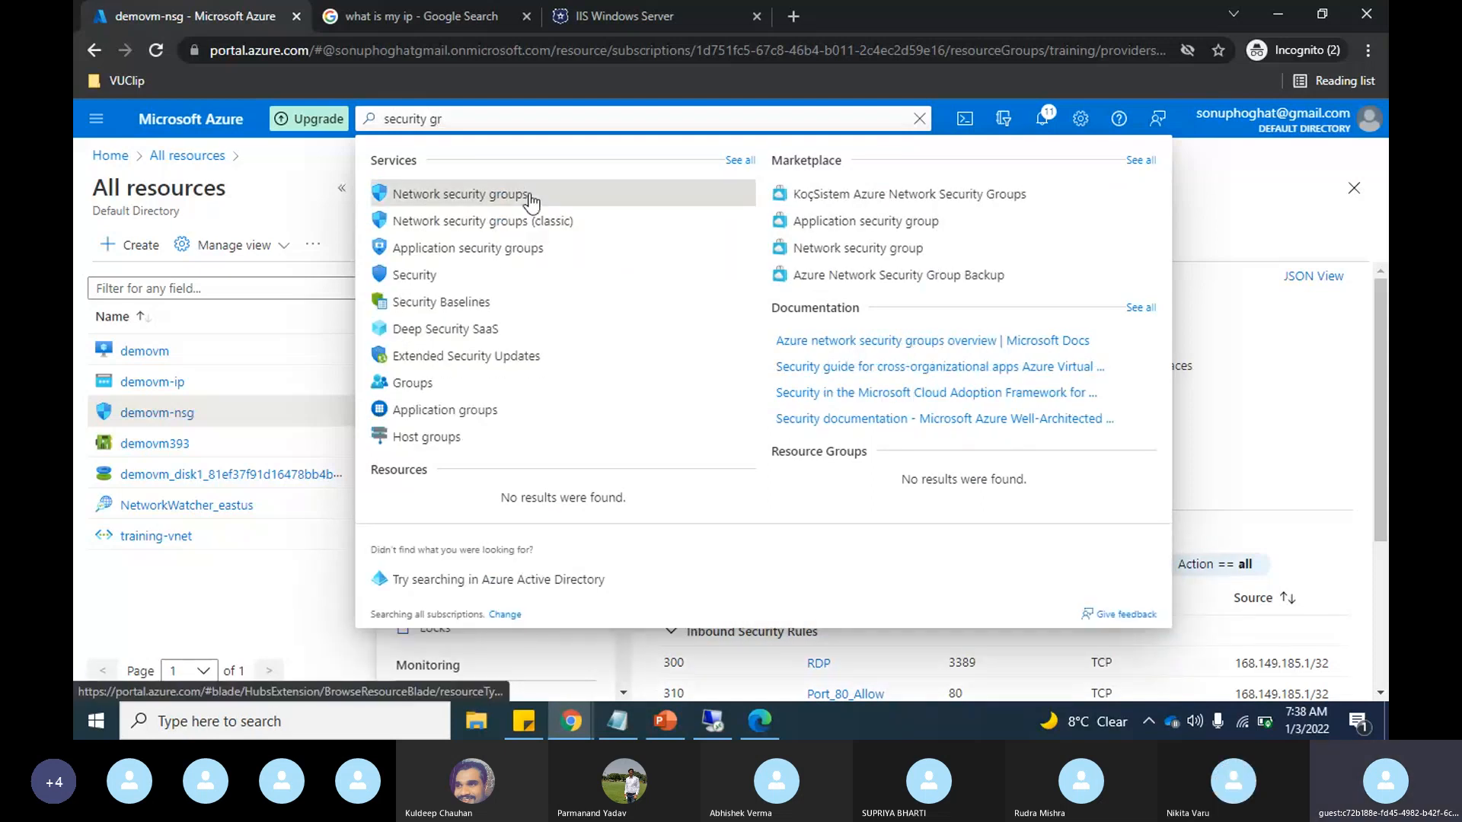
click(530, 200)
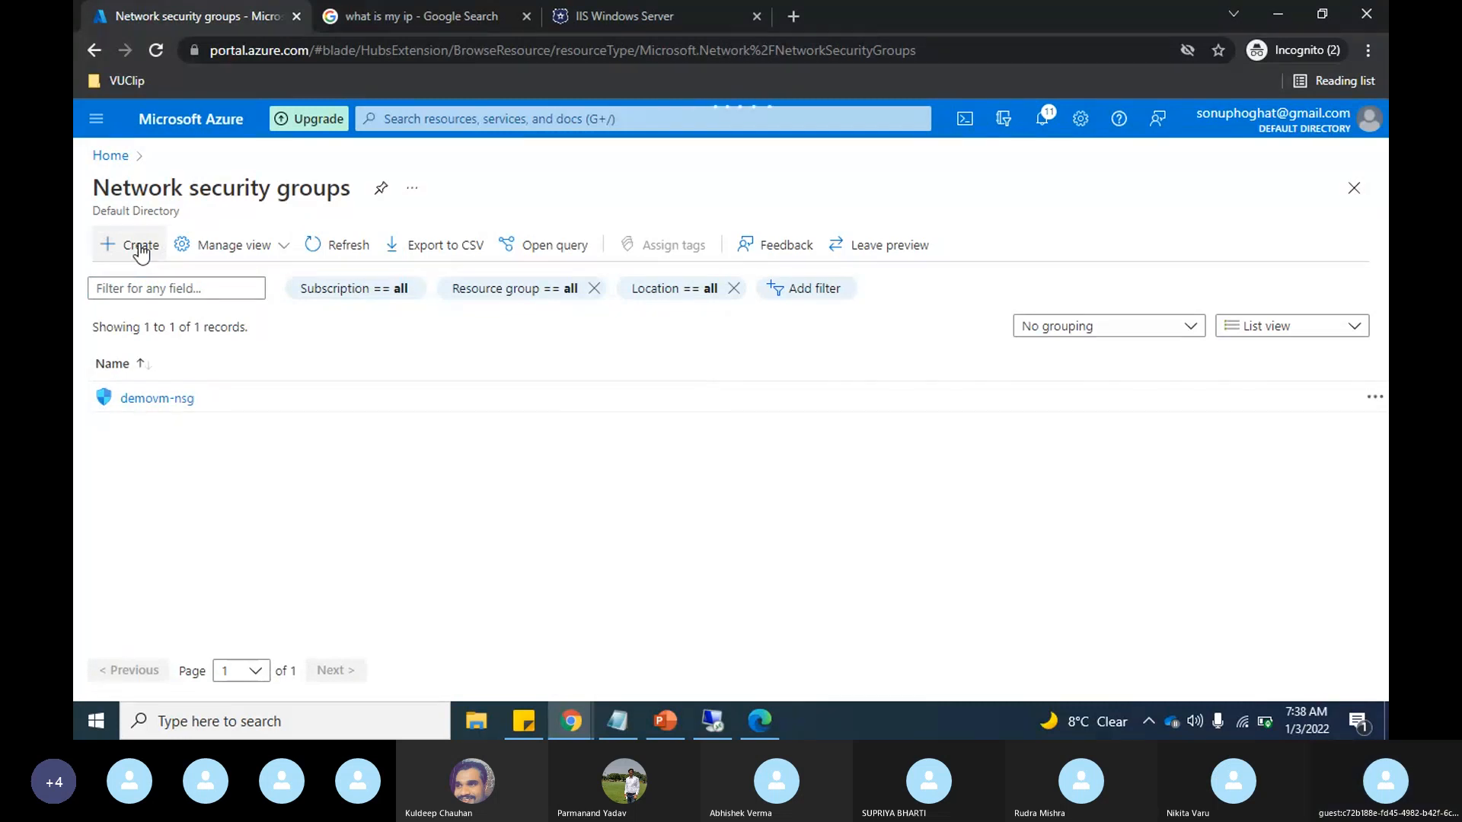
Step: Start a new network security group in the training resource group and name it demo-nsg, keeping the East US region
click(141, 247)
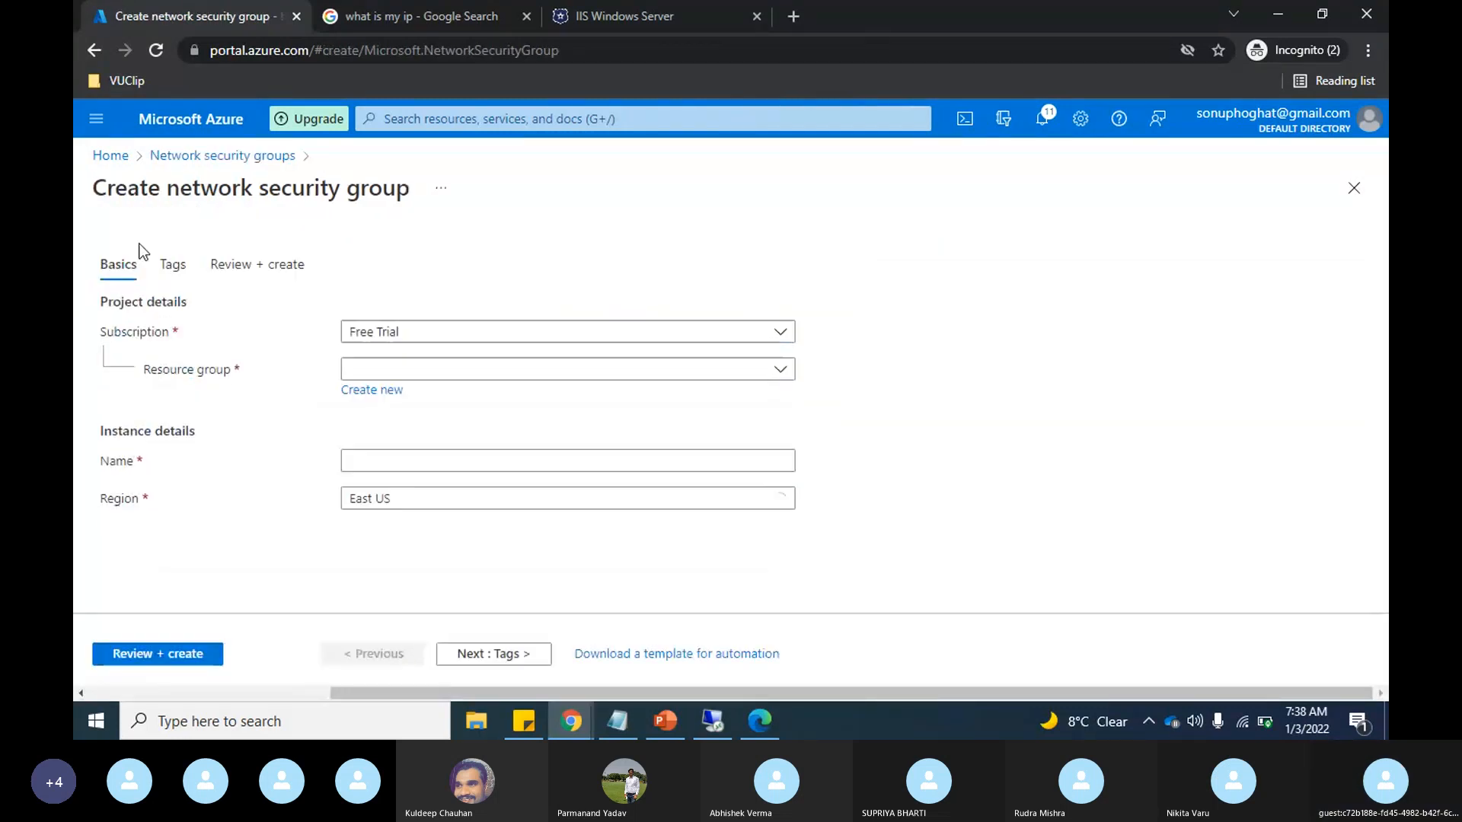
click(674, 370)
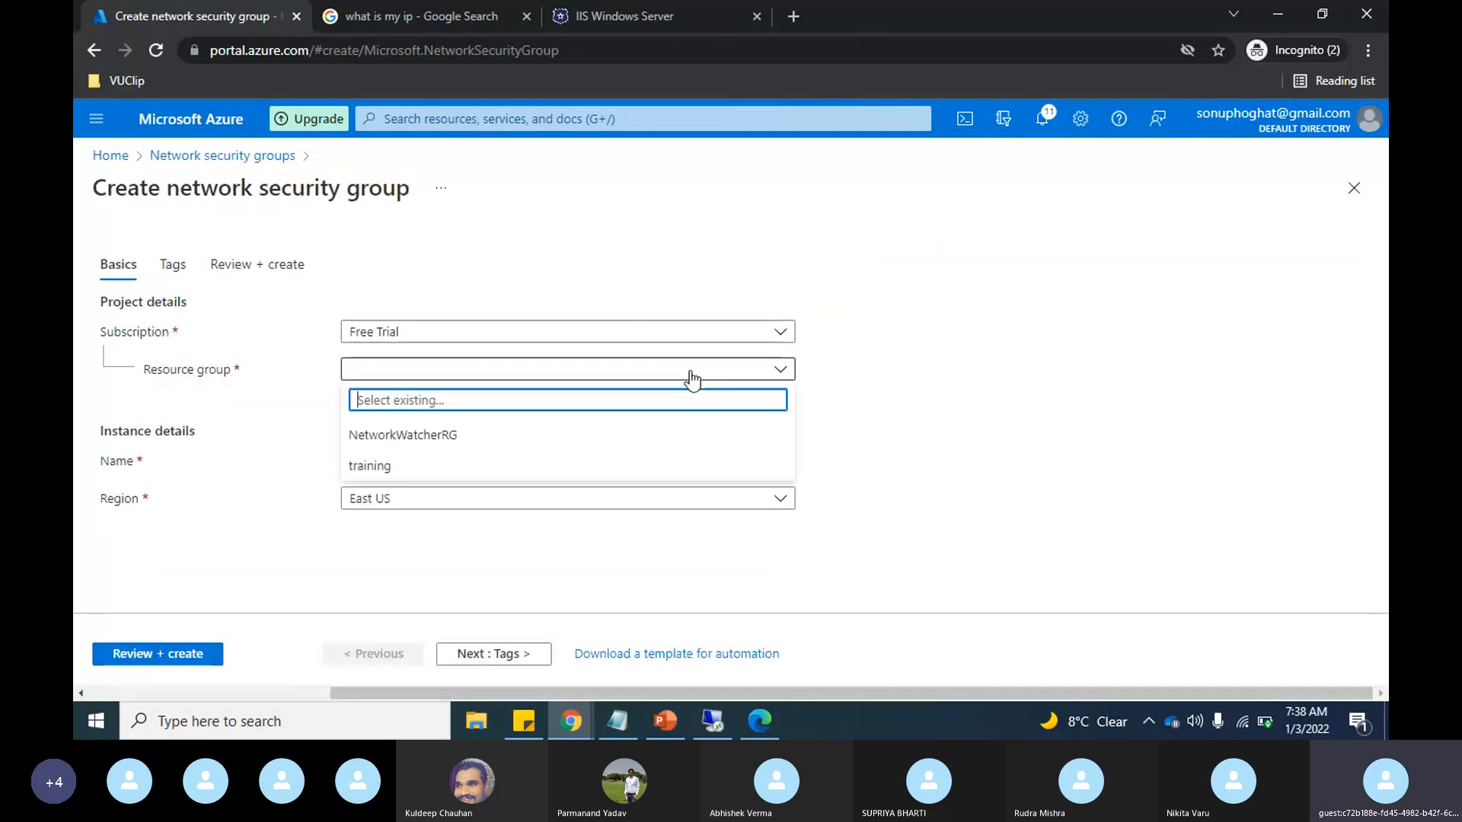
click(499, 465)
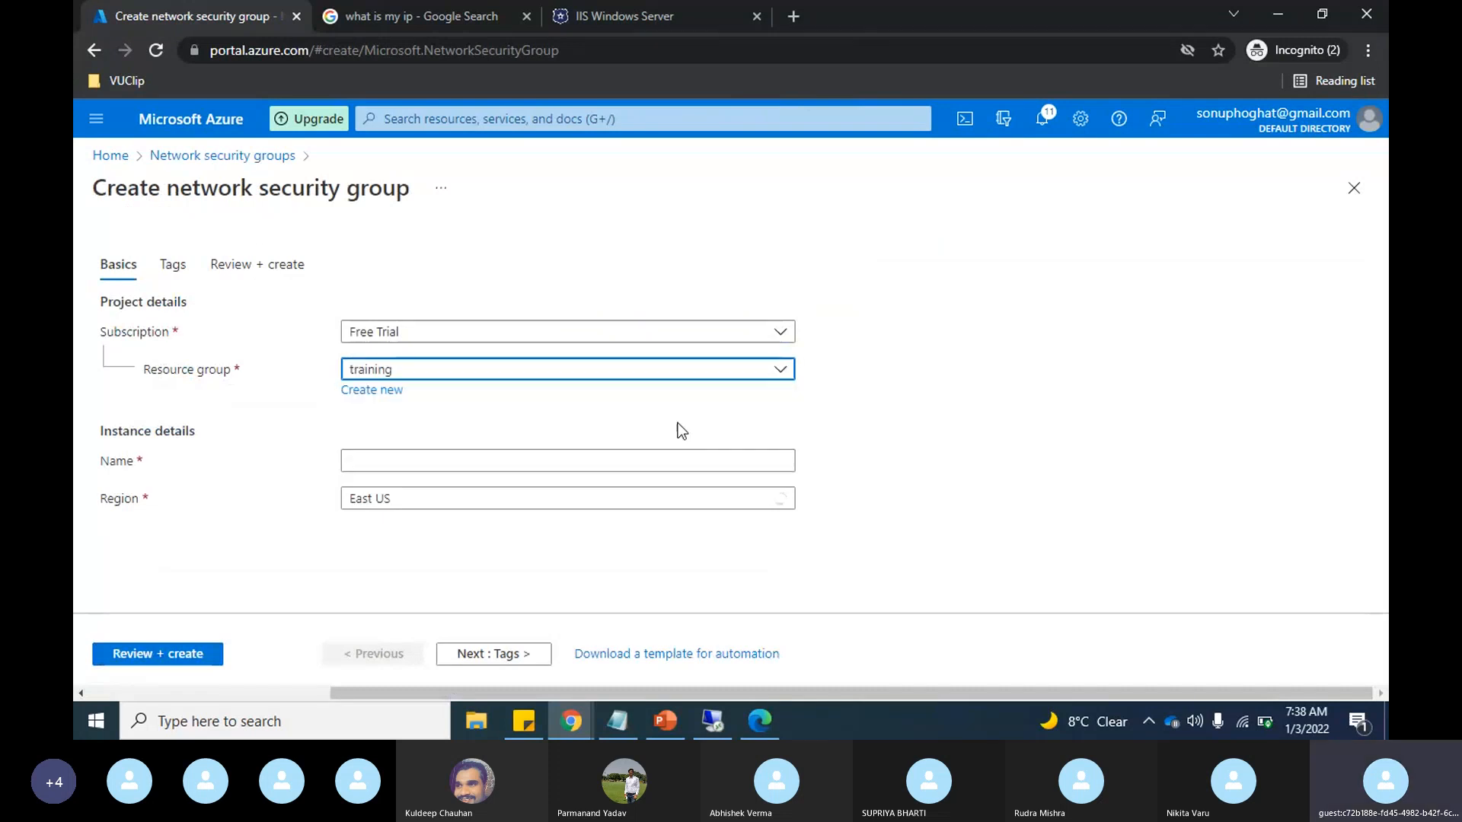
click(548, 461)
text(d)
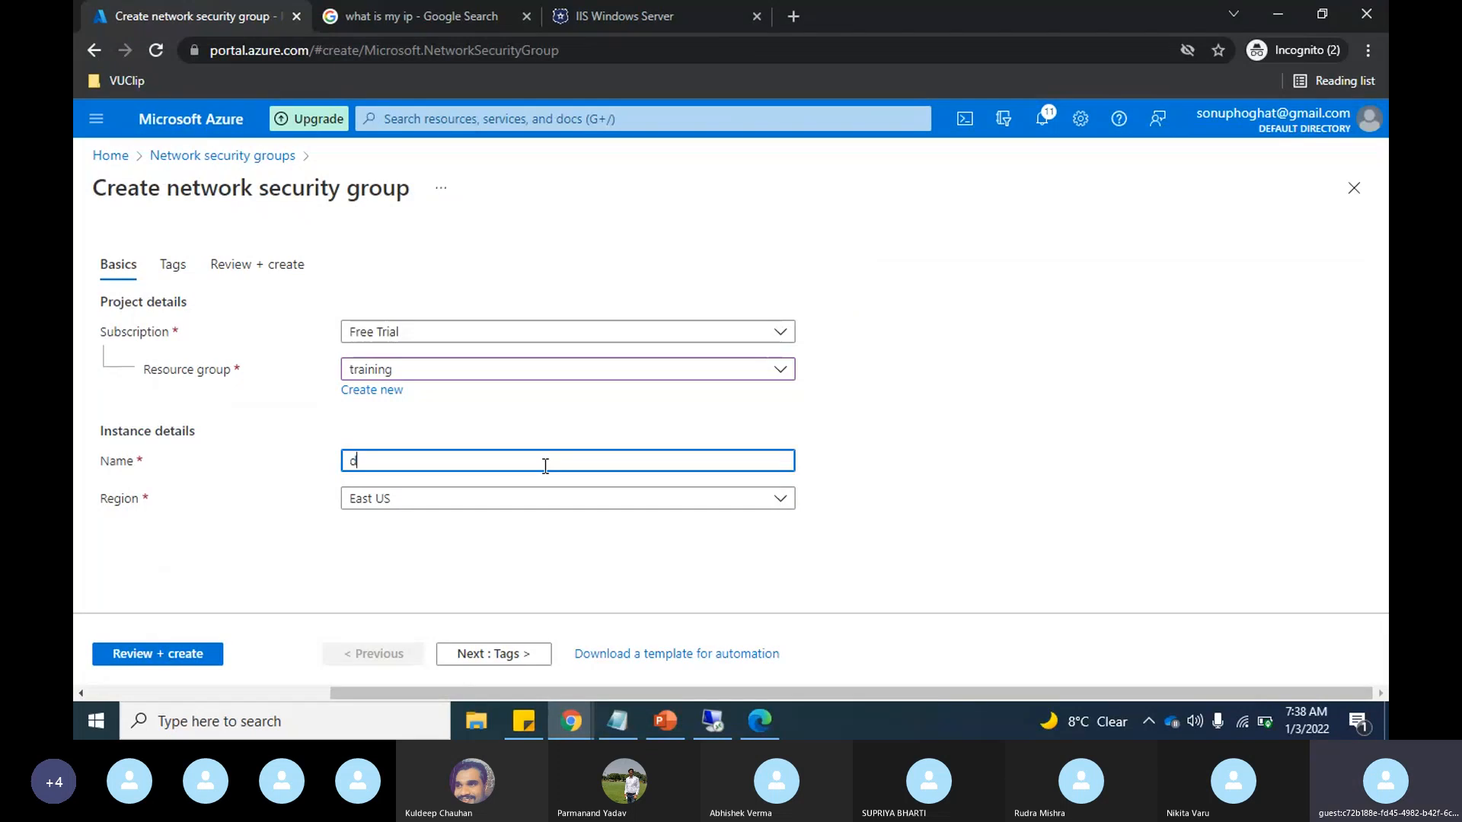
text(emo-nsg)
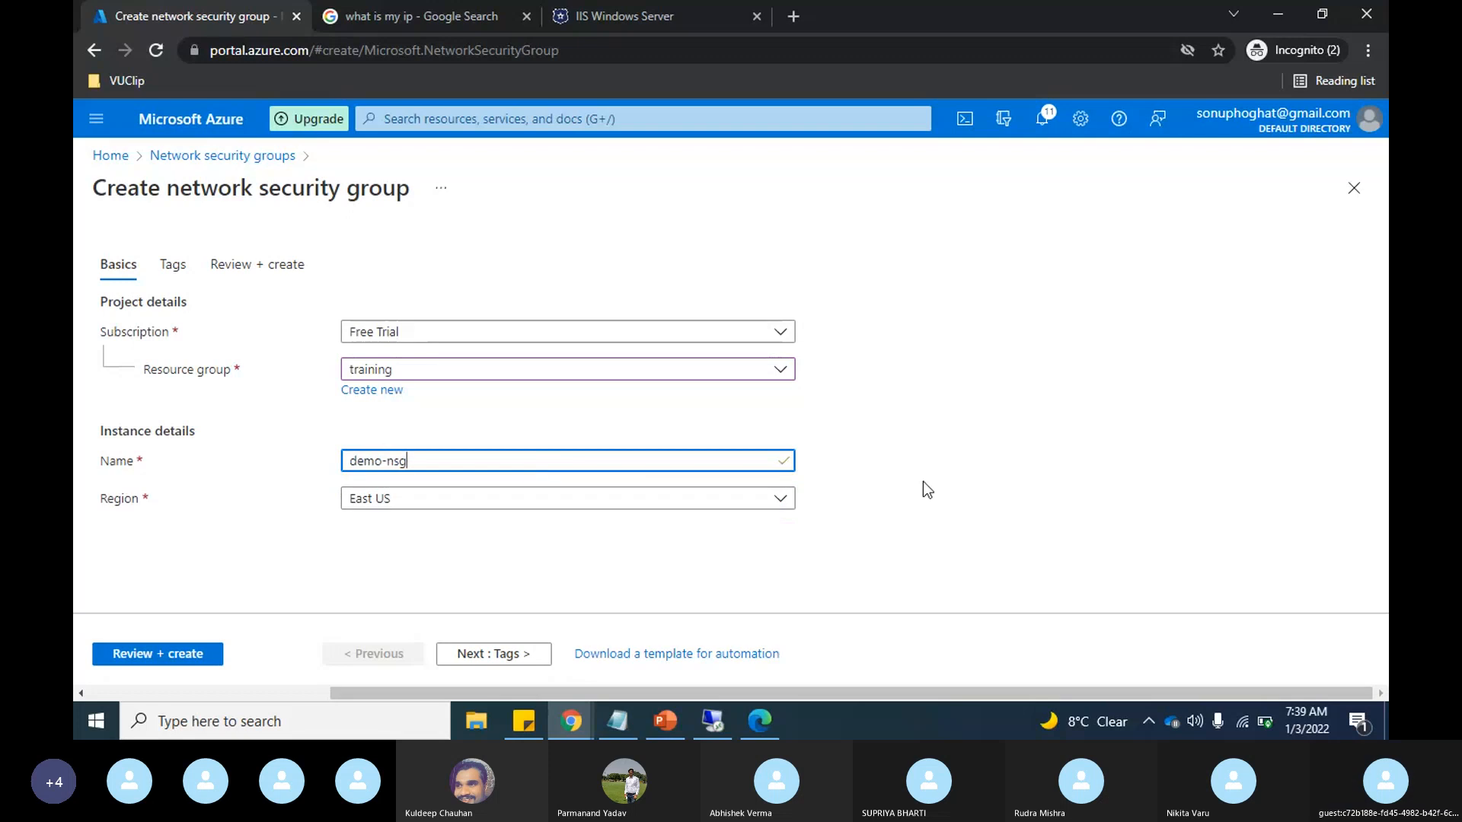
Step: Continue past the tags without adding any, glance at the VNET diagram in PowerPoint, and create the demo-nsg security group
click(485, 655)
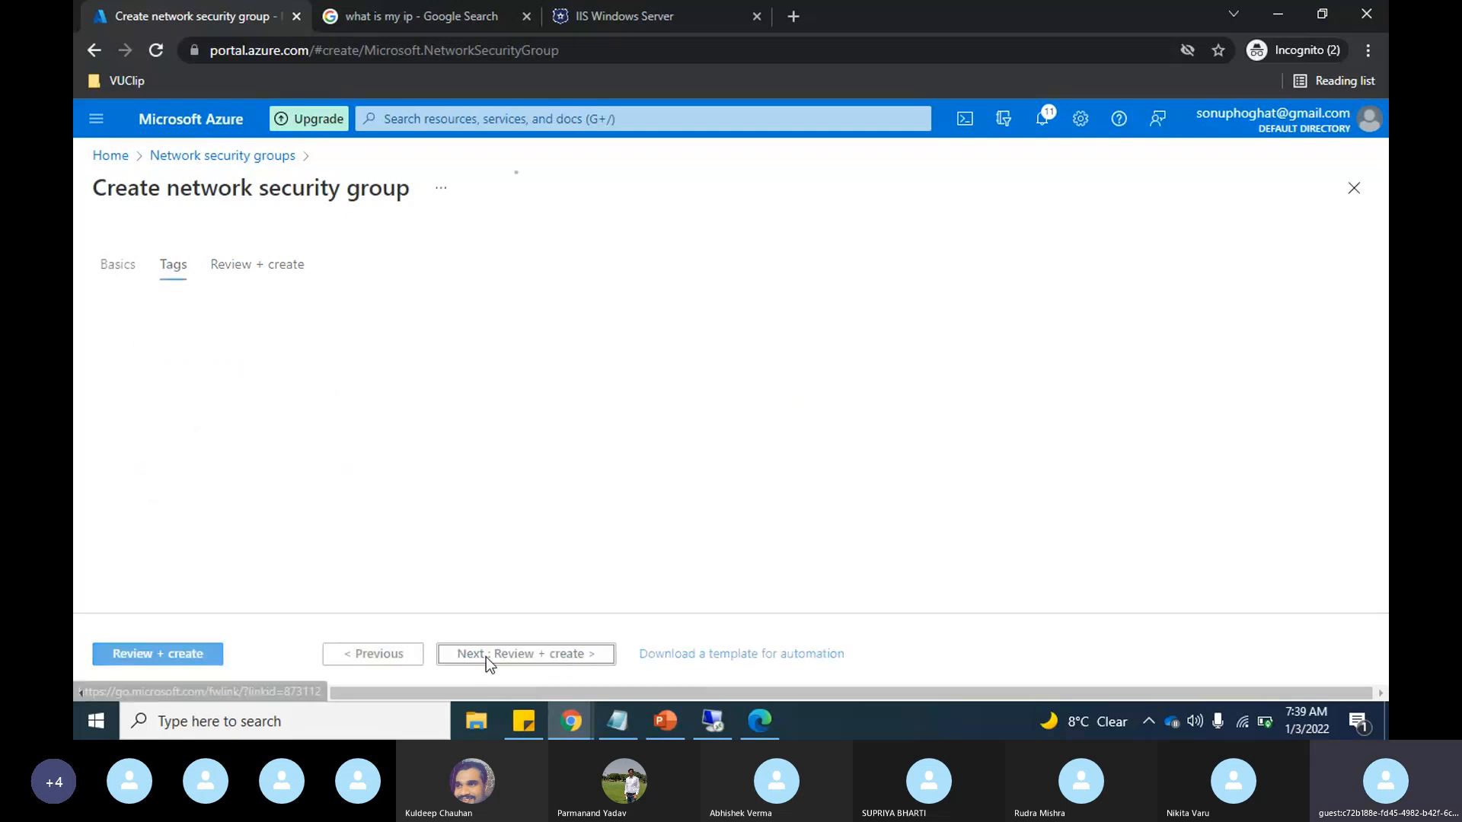
click(485, 657)
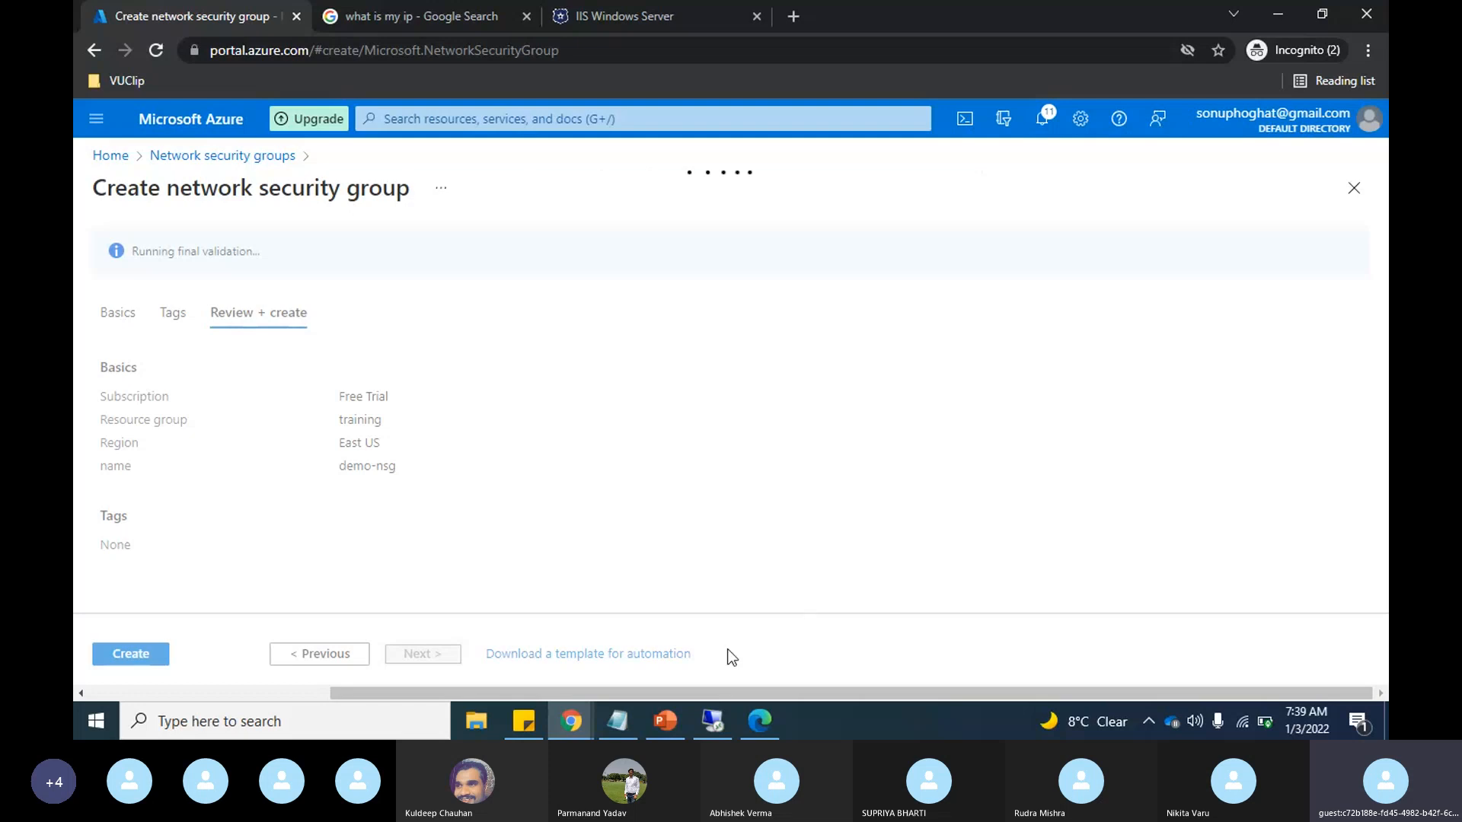
click(665, 722)
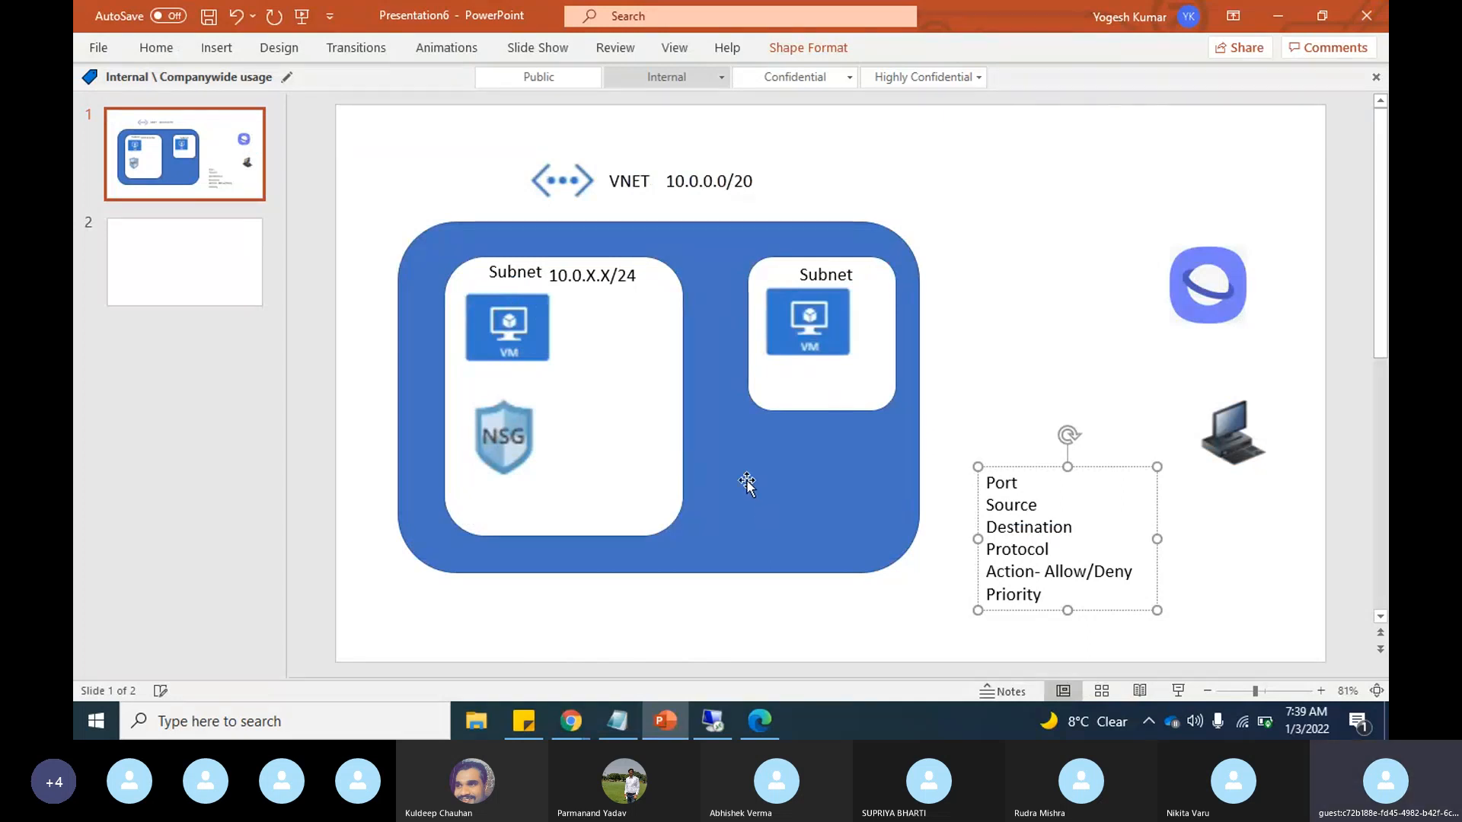
key(alt+Tab)
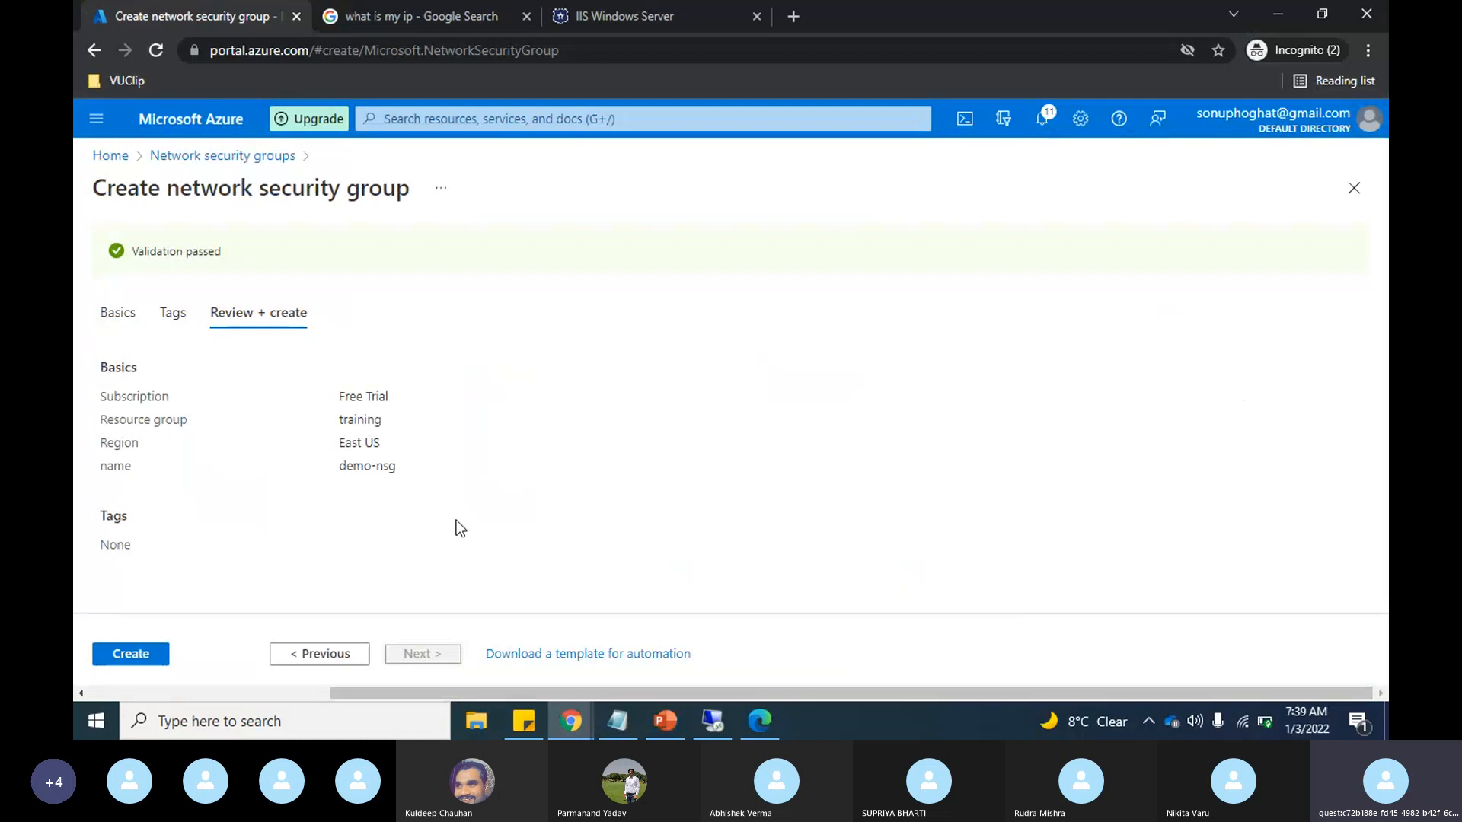
click(143, 664)
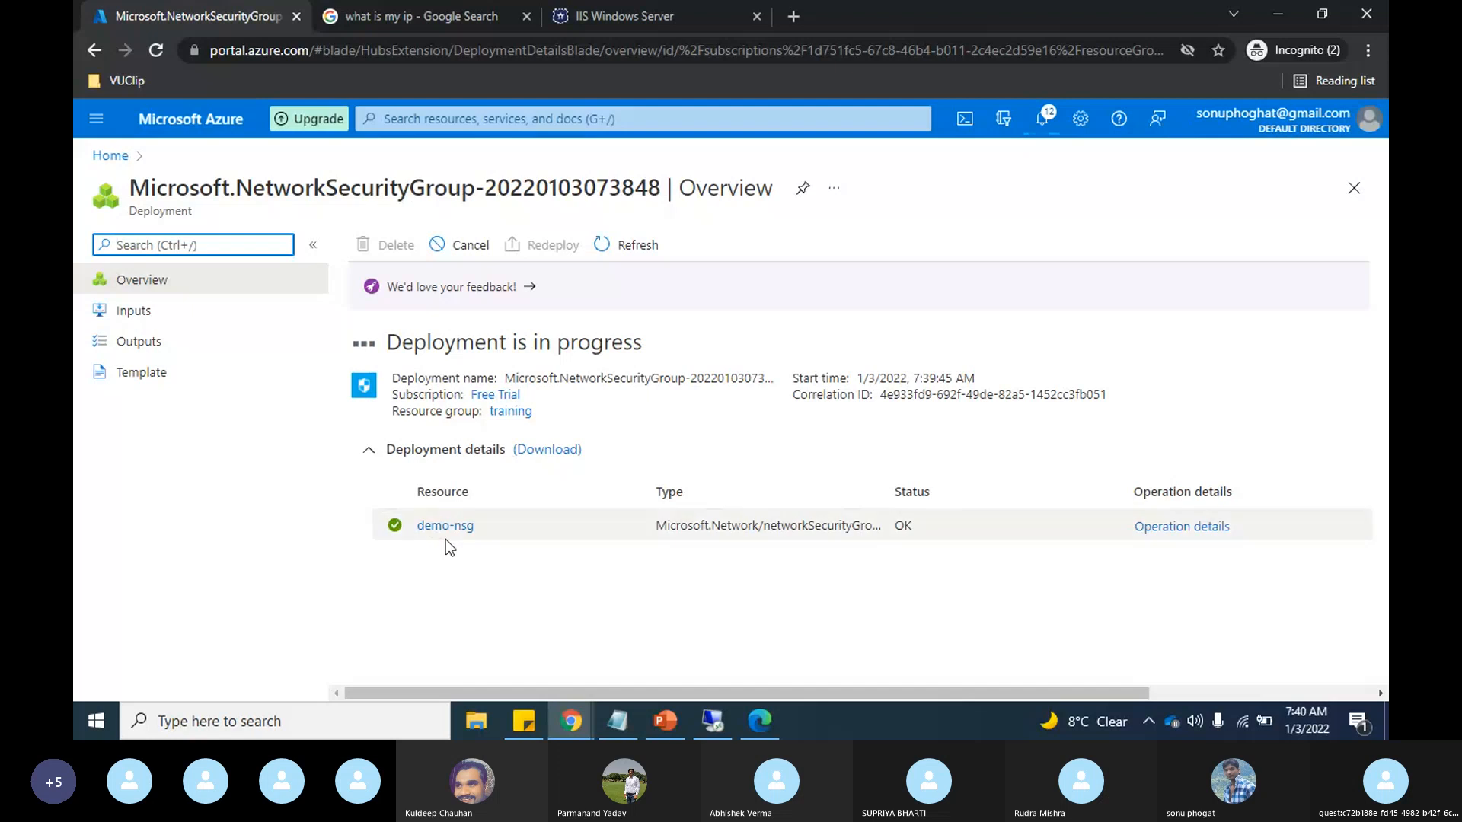
Step: Open the deployed demo-nsg and review its network interfaces, subnets, and default inbound and outbound security rules
click(431, 525)
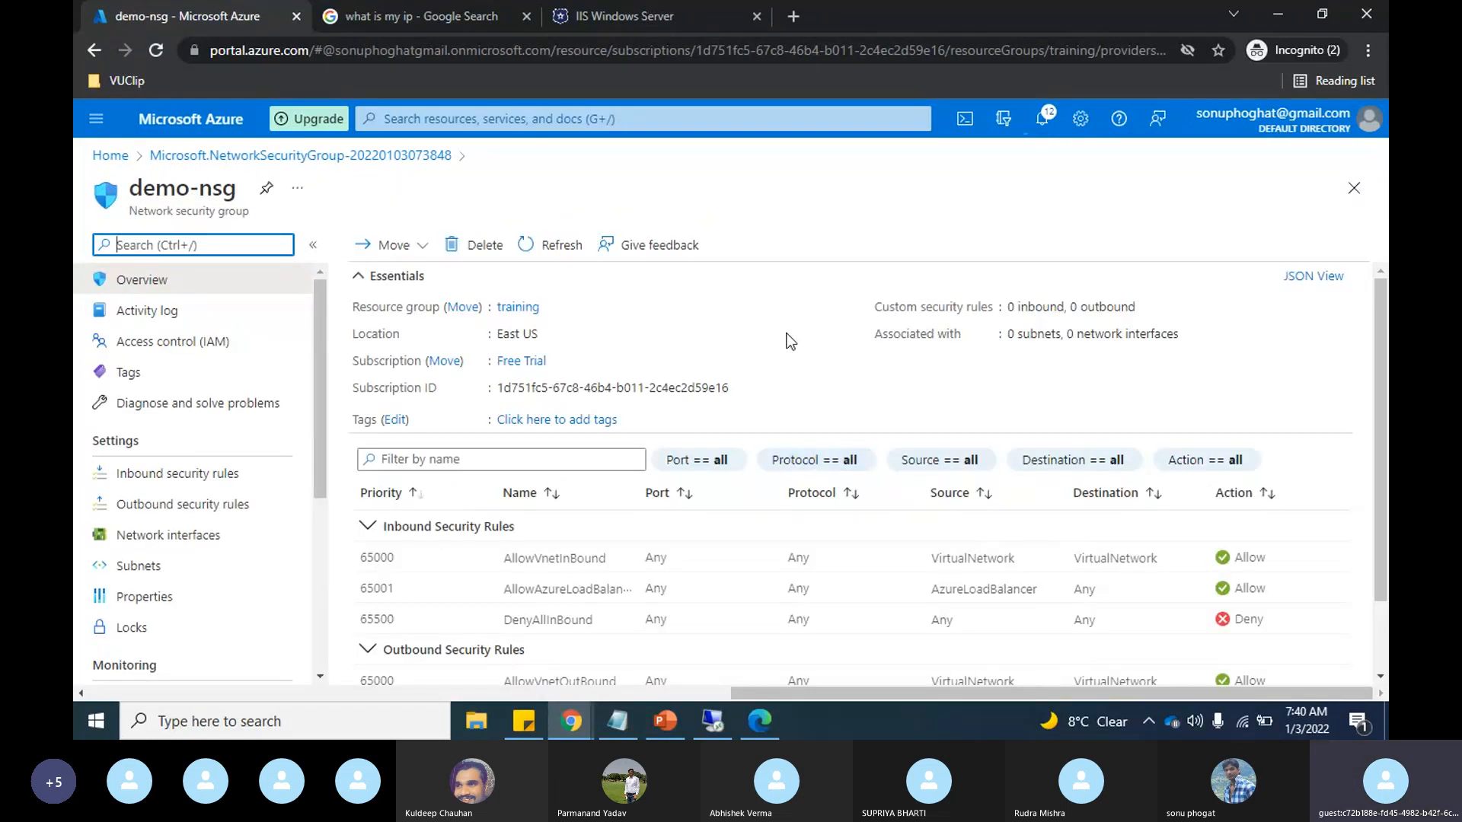
click(155, 547)
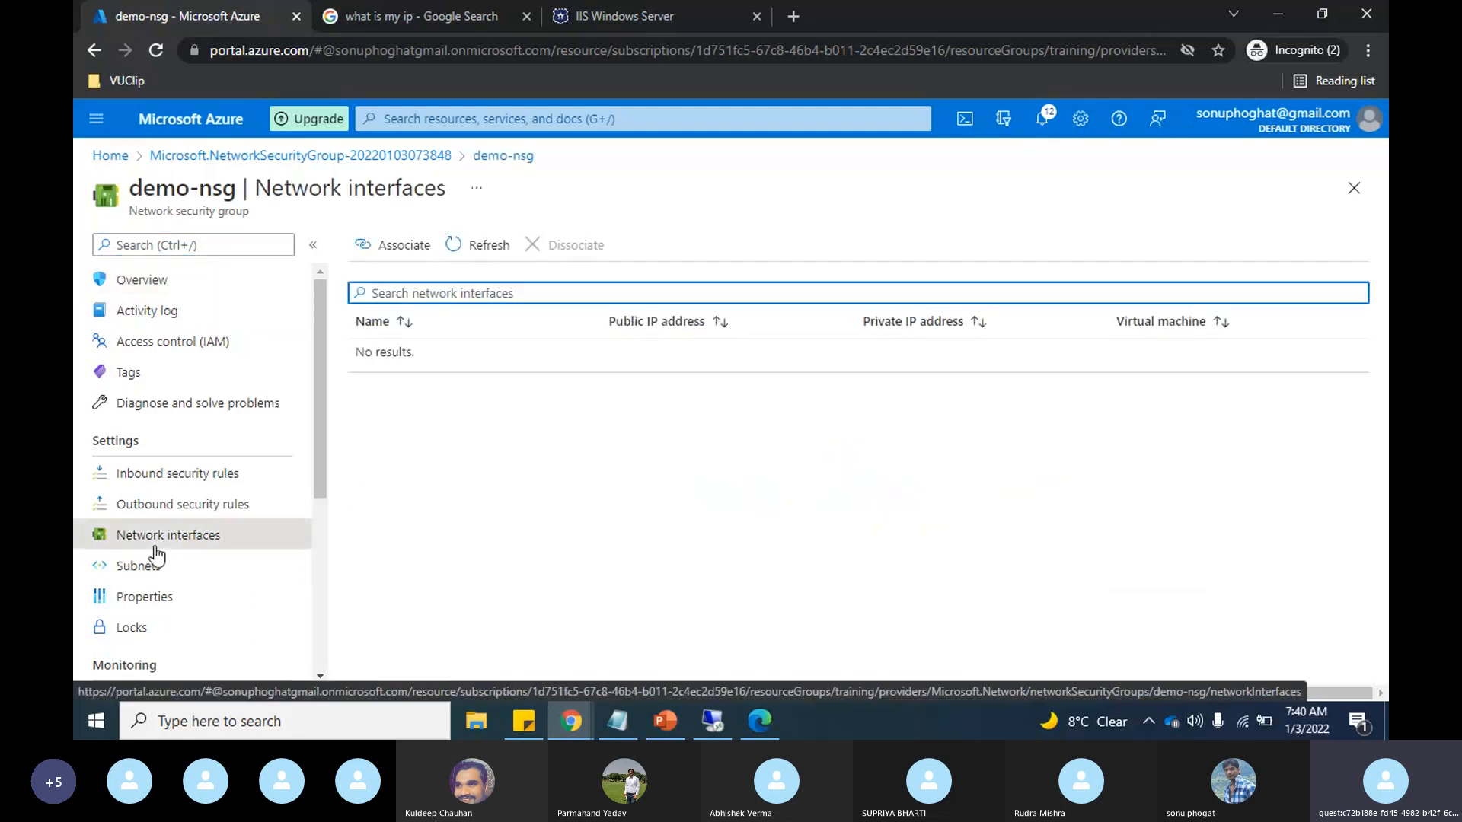
click(153, 564)
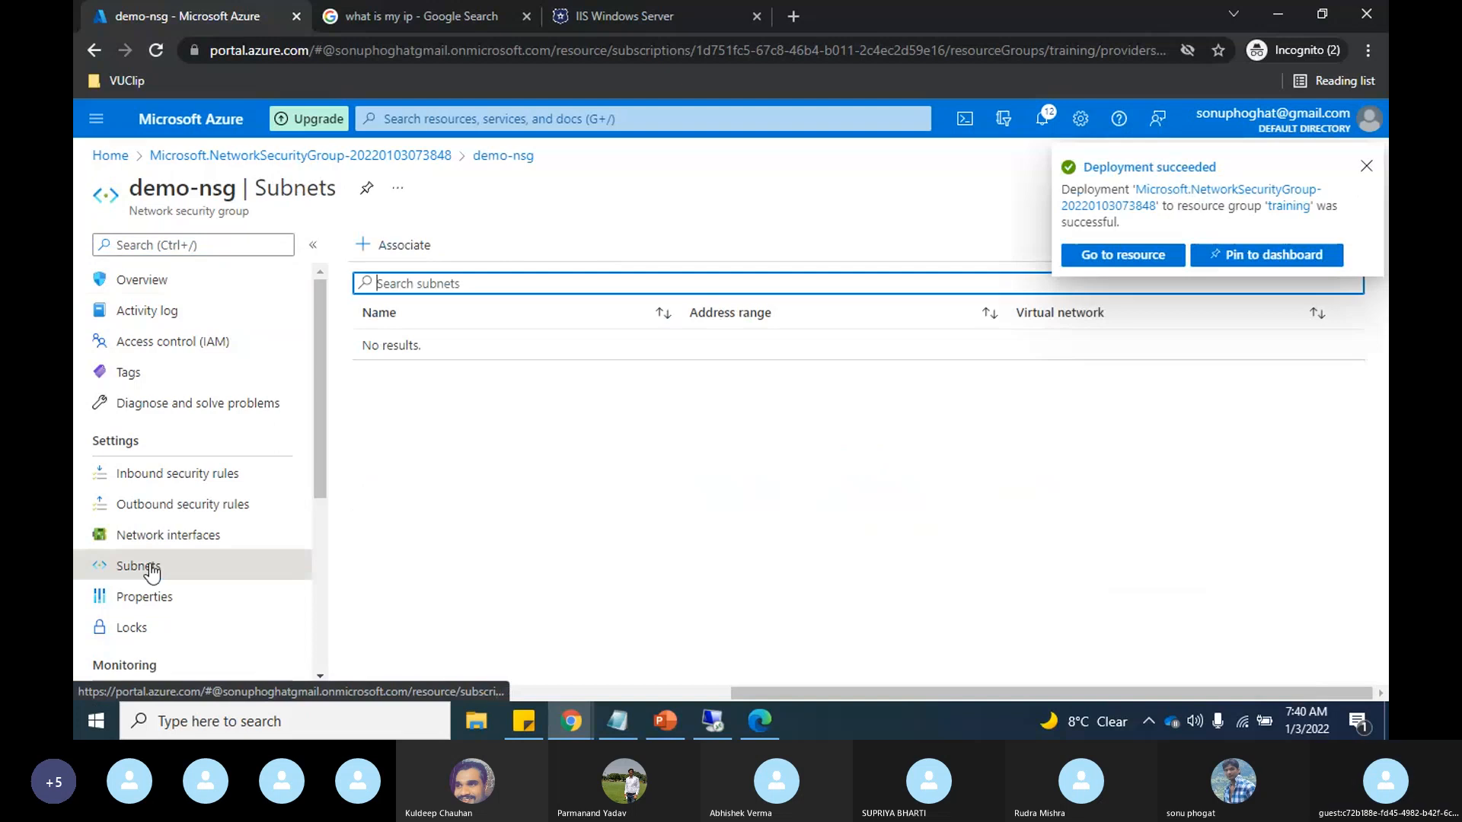
click(156, 284)
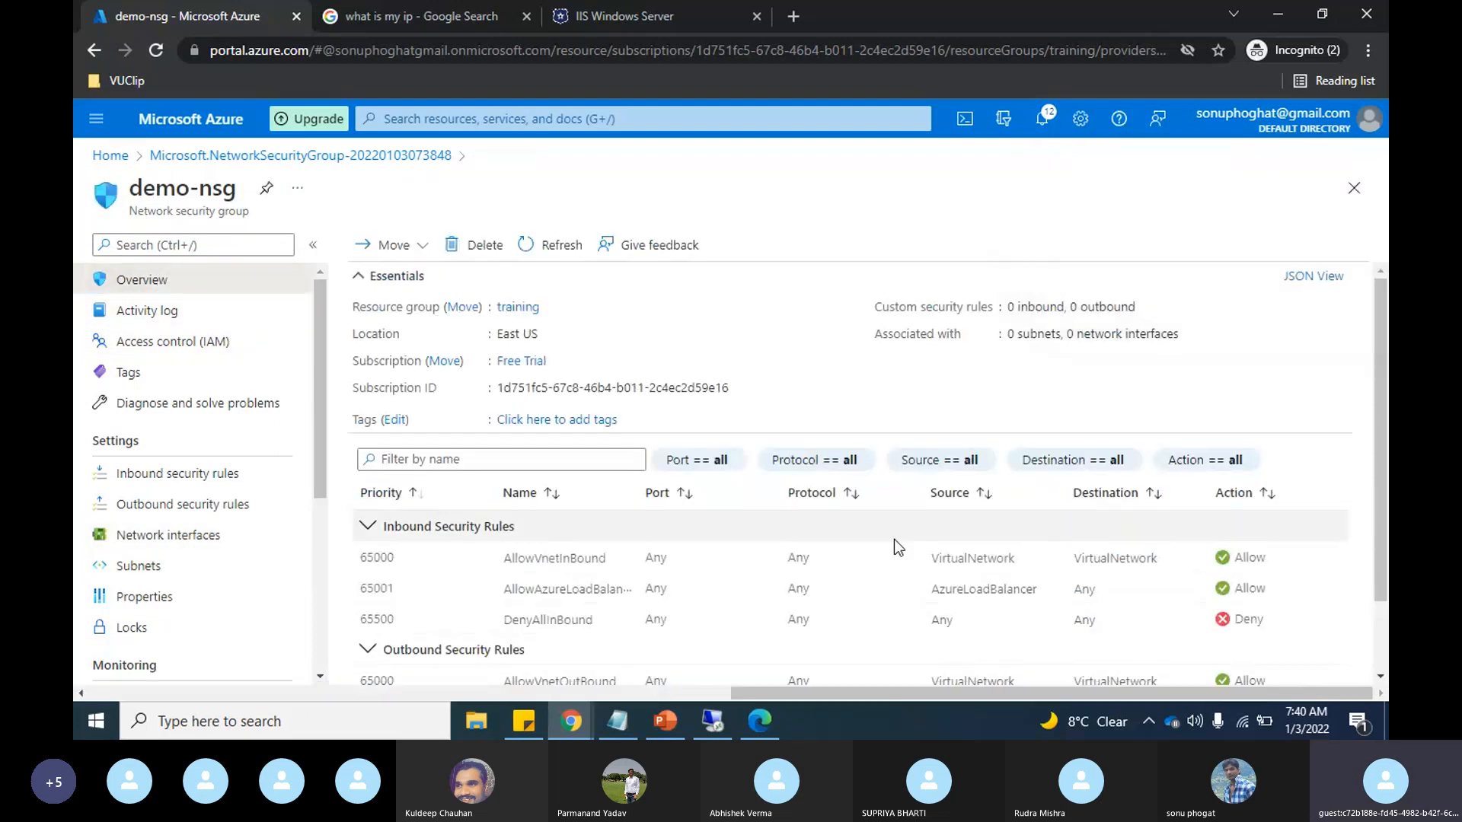
scroll(894, 540, right, 1)
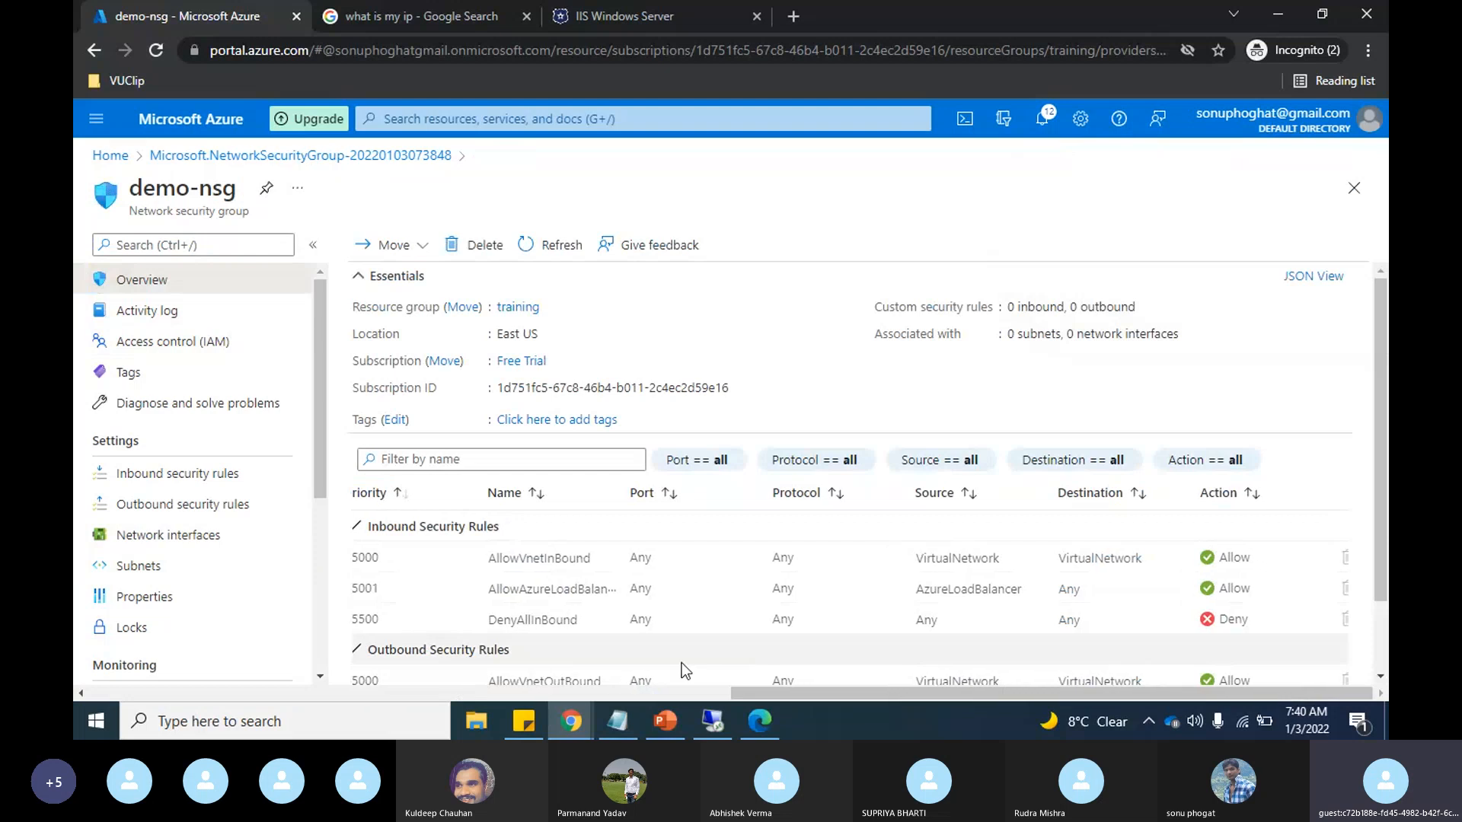
scroll(682, 663, down, 1)
scroll(683, 663, left, 1)
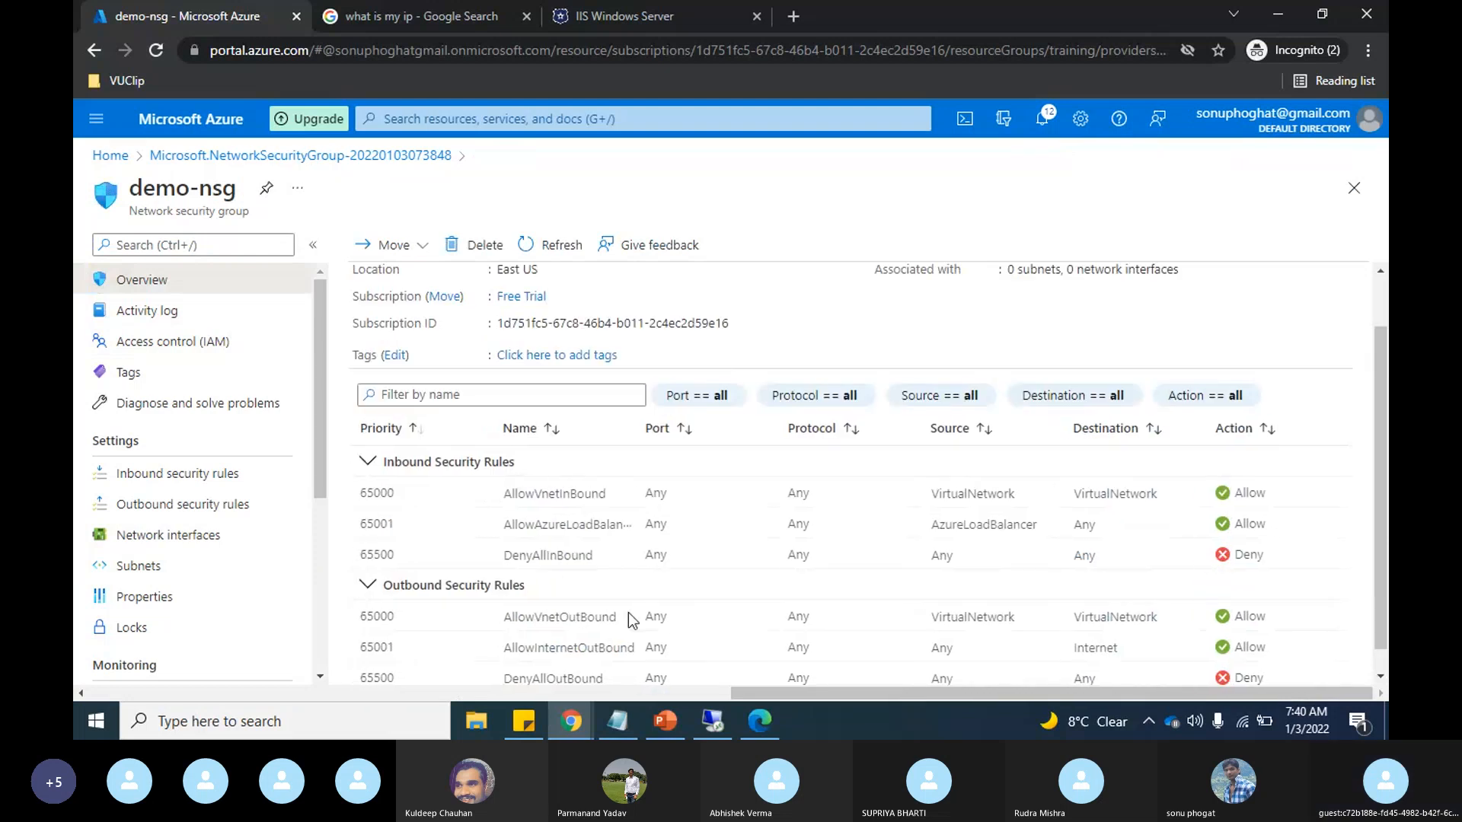
scroll(631, 618, down, 1)
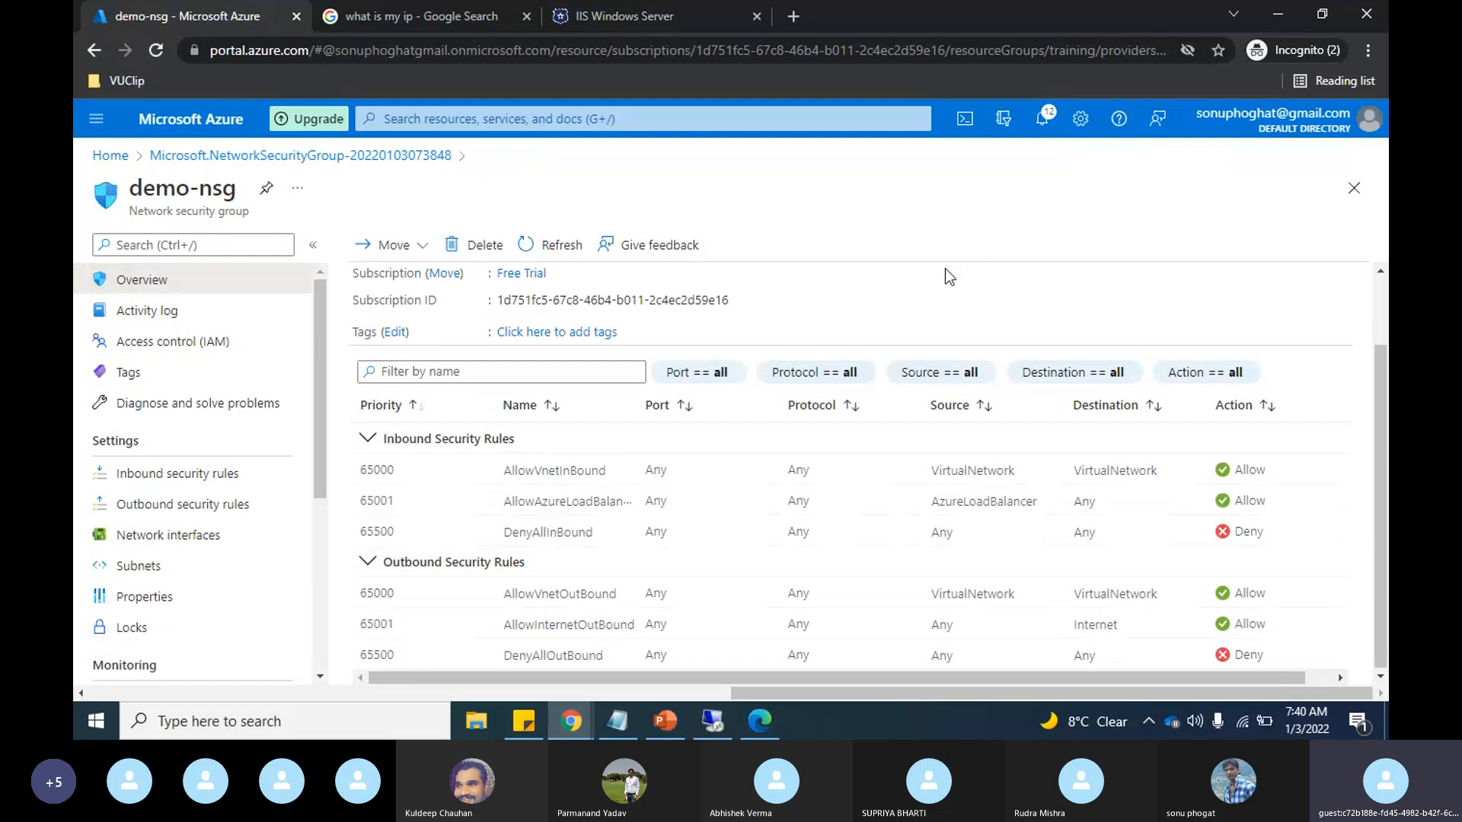
Step: Associate demo-nsg with the default subnet of the training-vnet virtual network
click(129, 579)
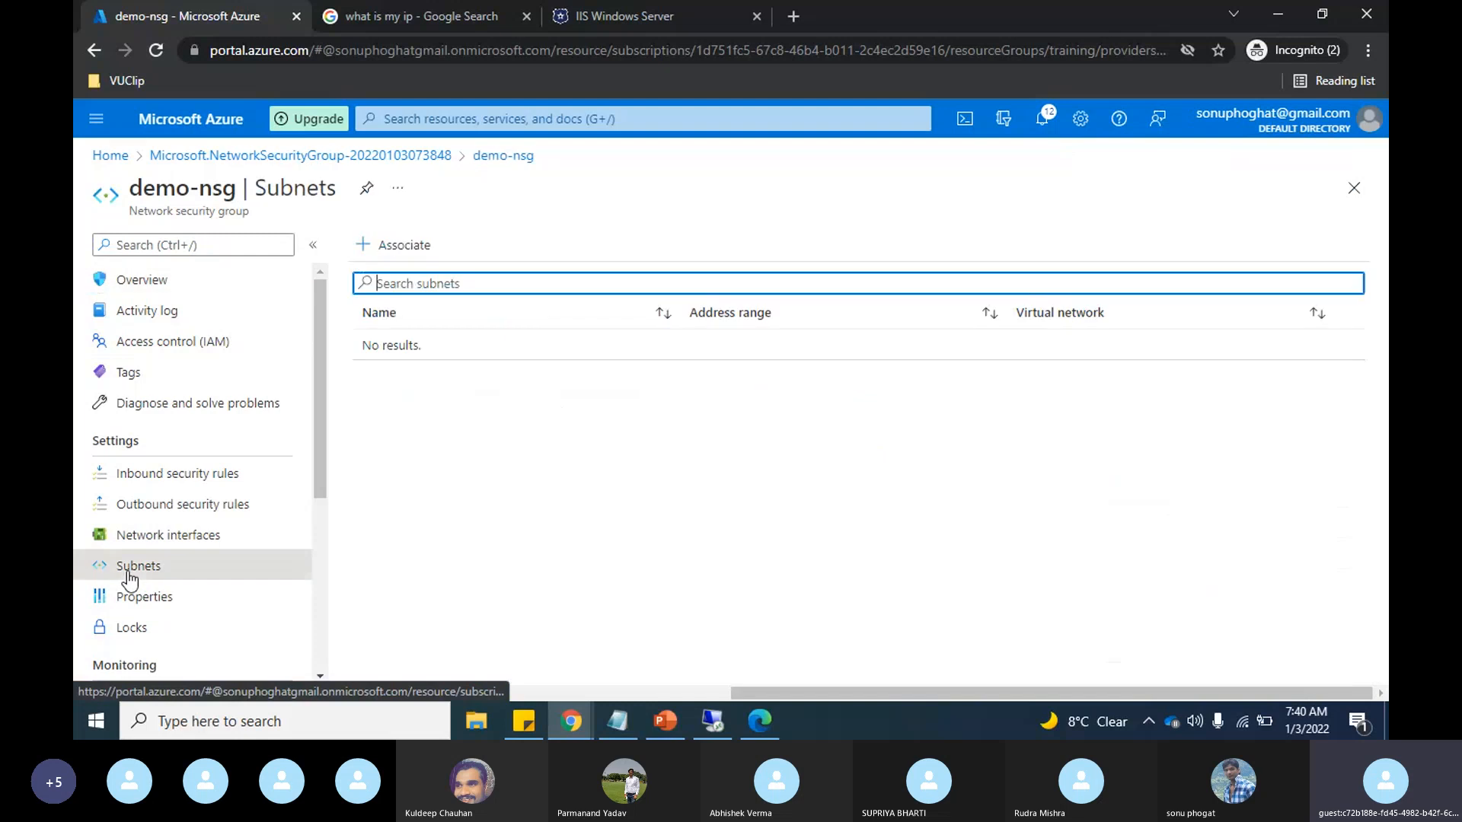
click(393, 249)
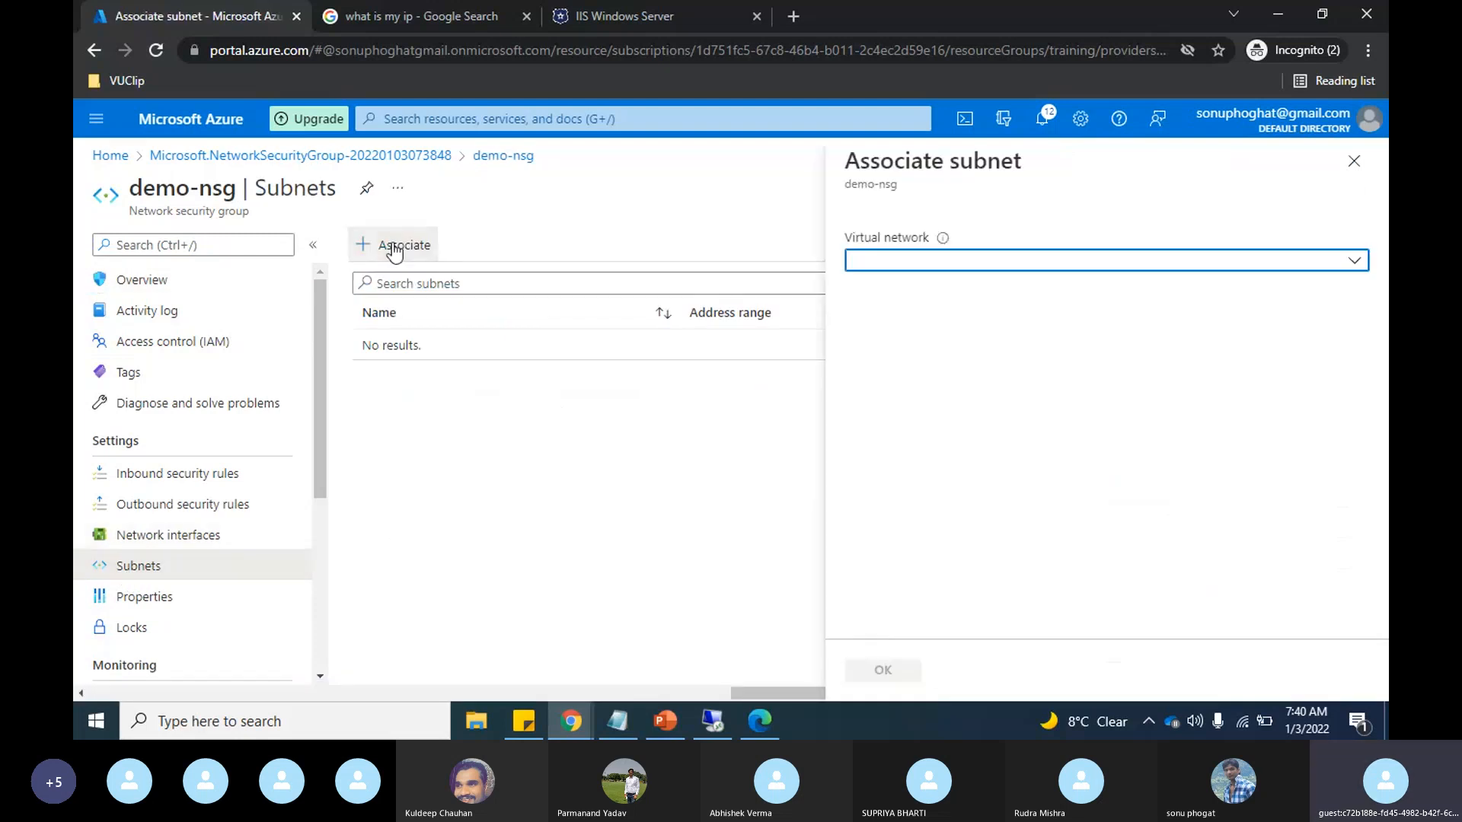
click(1321, 273)
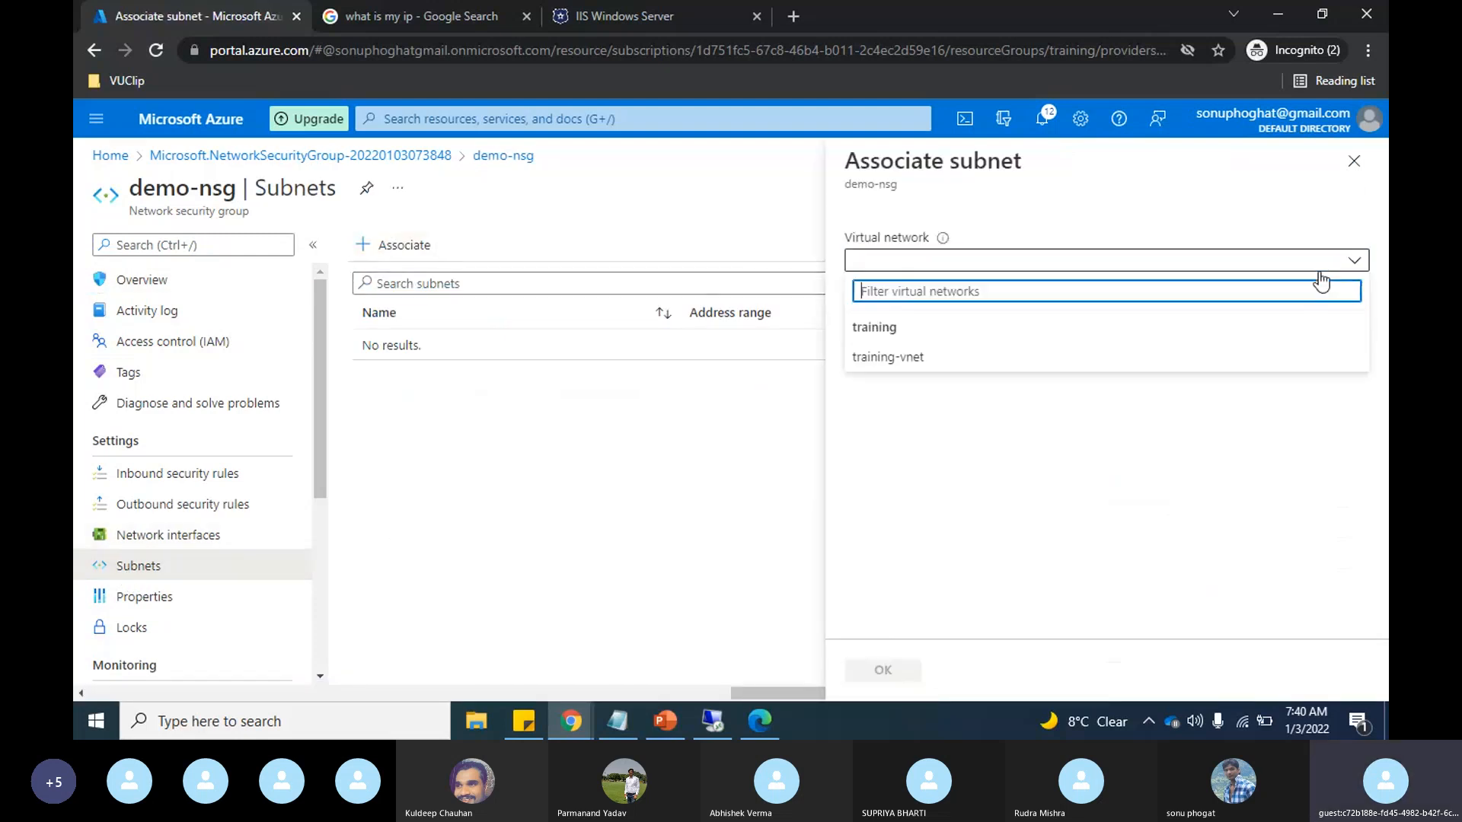
click(902, 361)
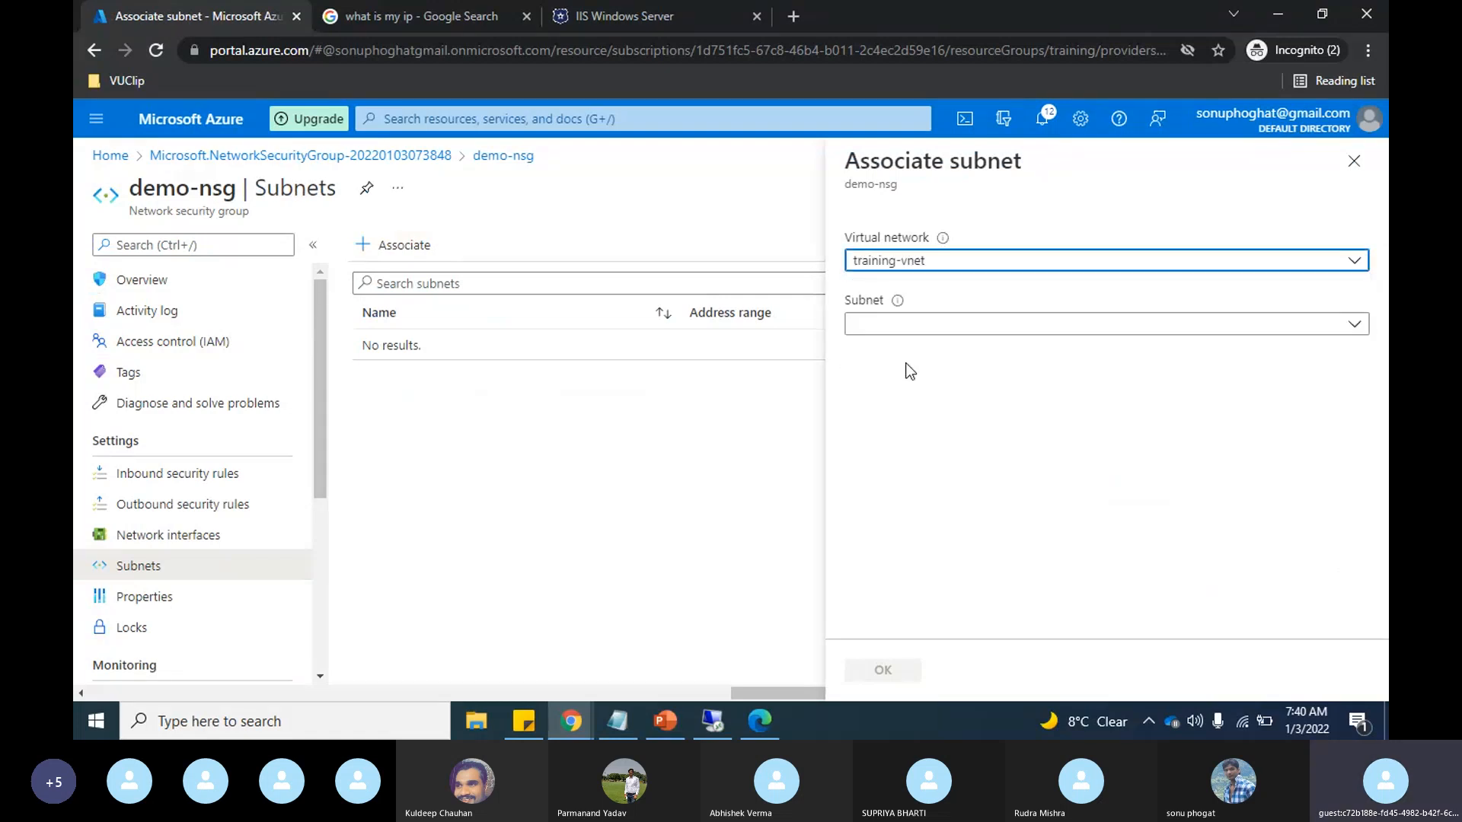
click(1290, 337)
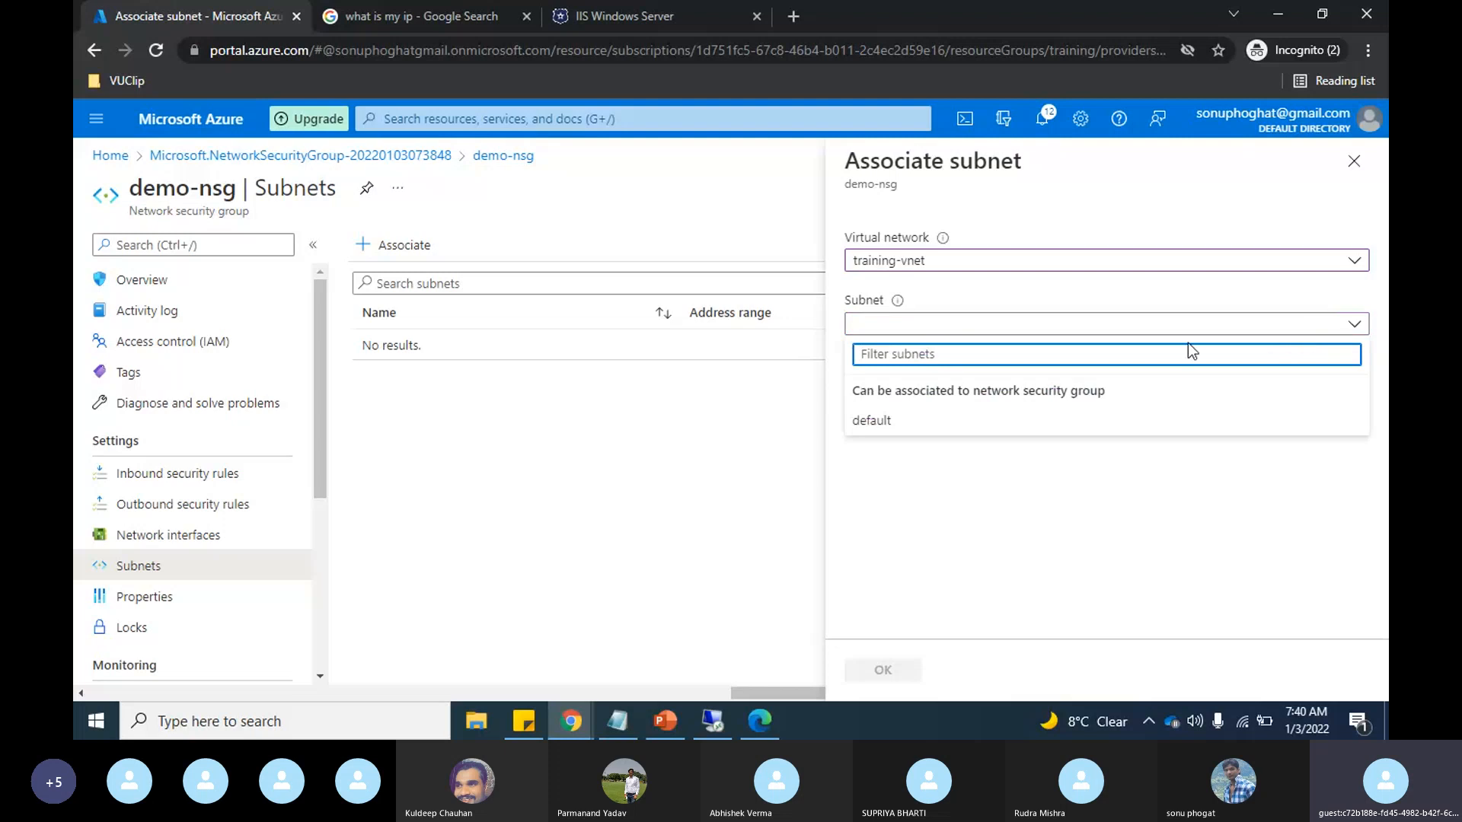
click(874, 421)
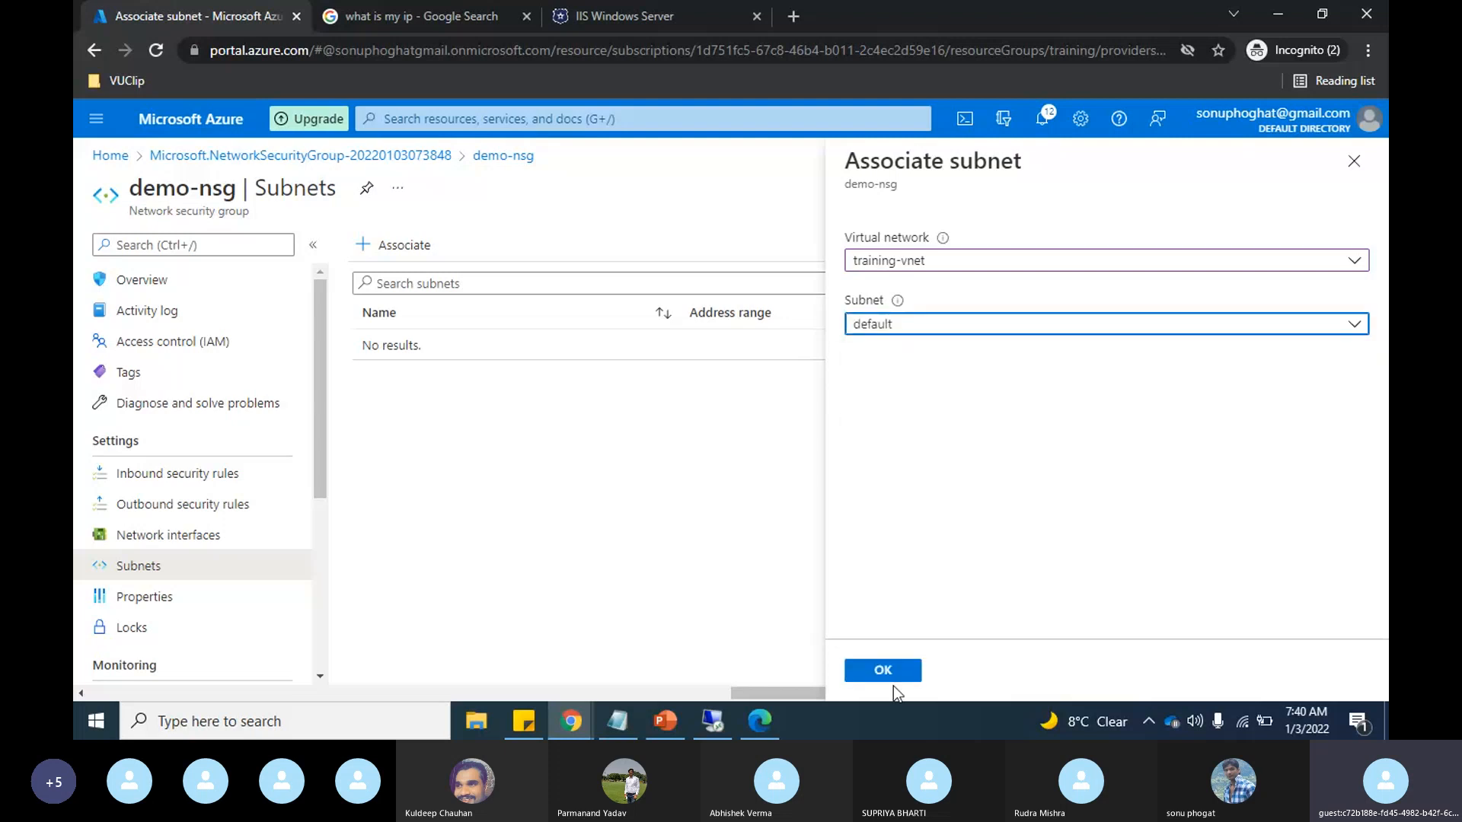
click(874, 671)
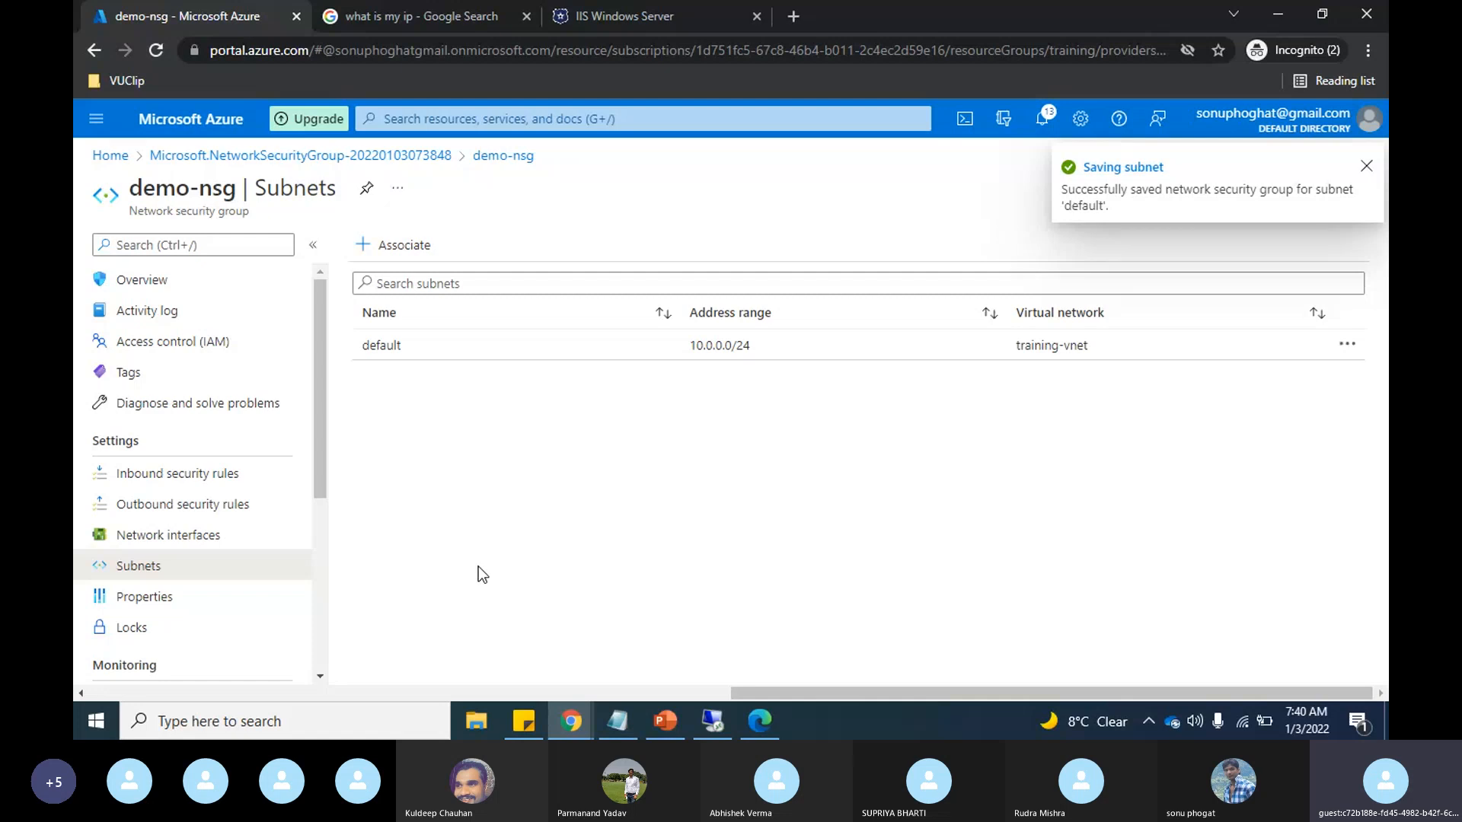
Step: Review demo-nsg's default rules again, then test web access by loading 20.115.9.134 in a new browser tab
click(181, 283)
scroll(690, 455, down, 2)
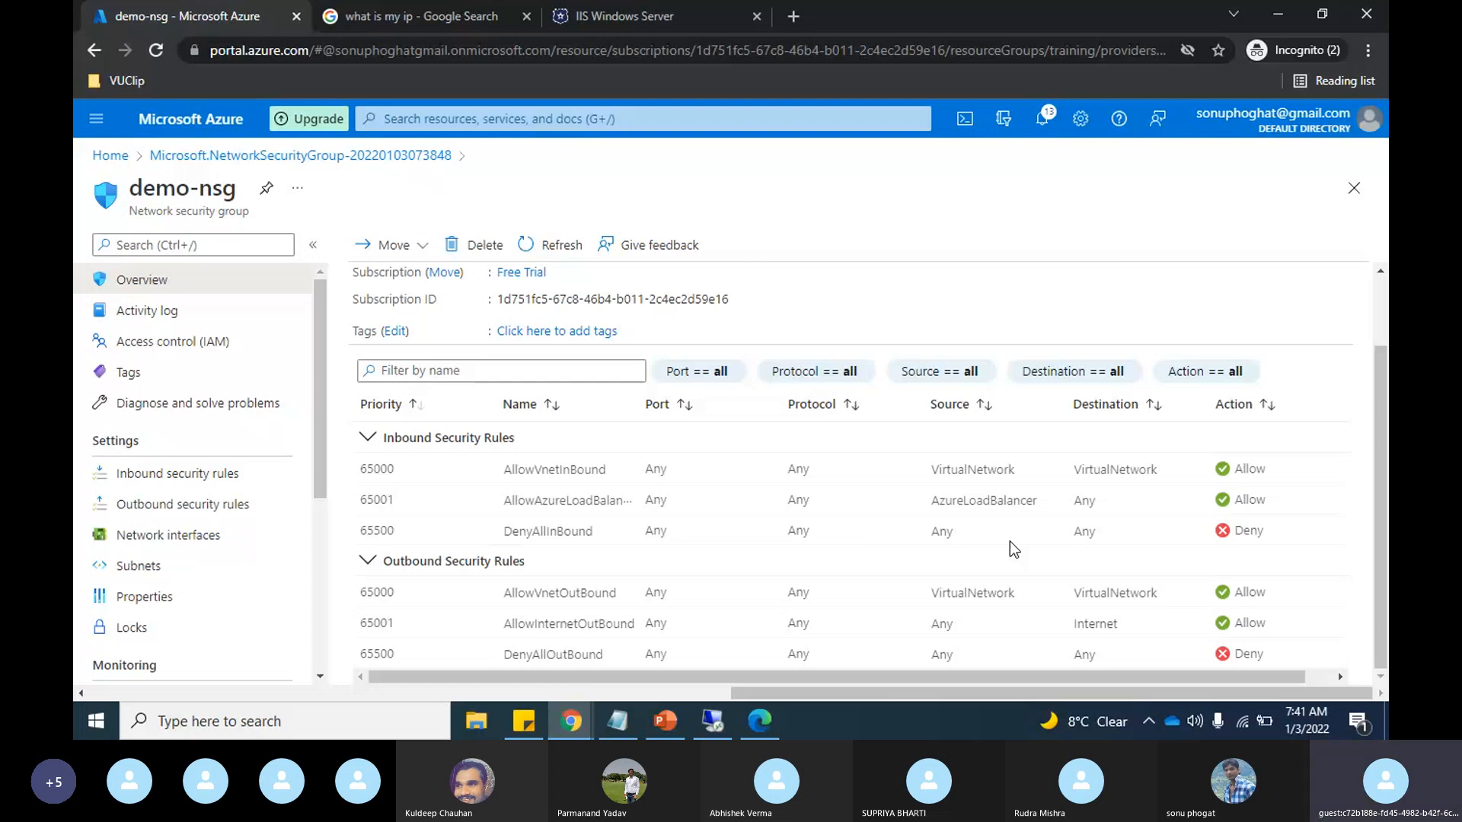
click(693, 17)
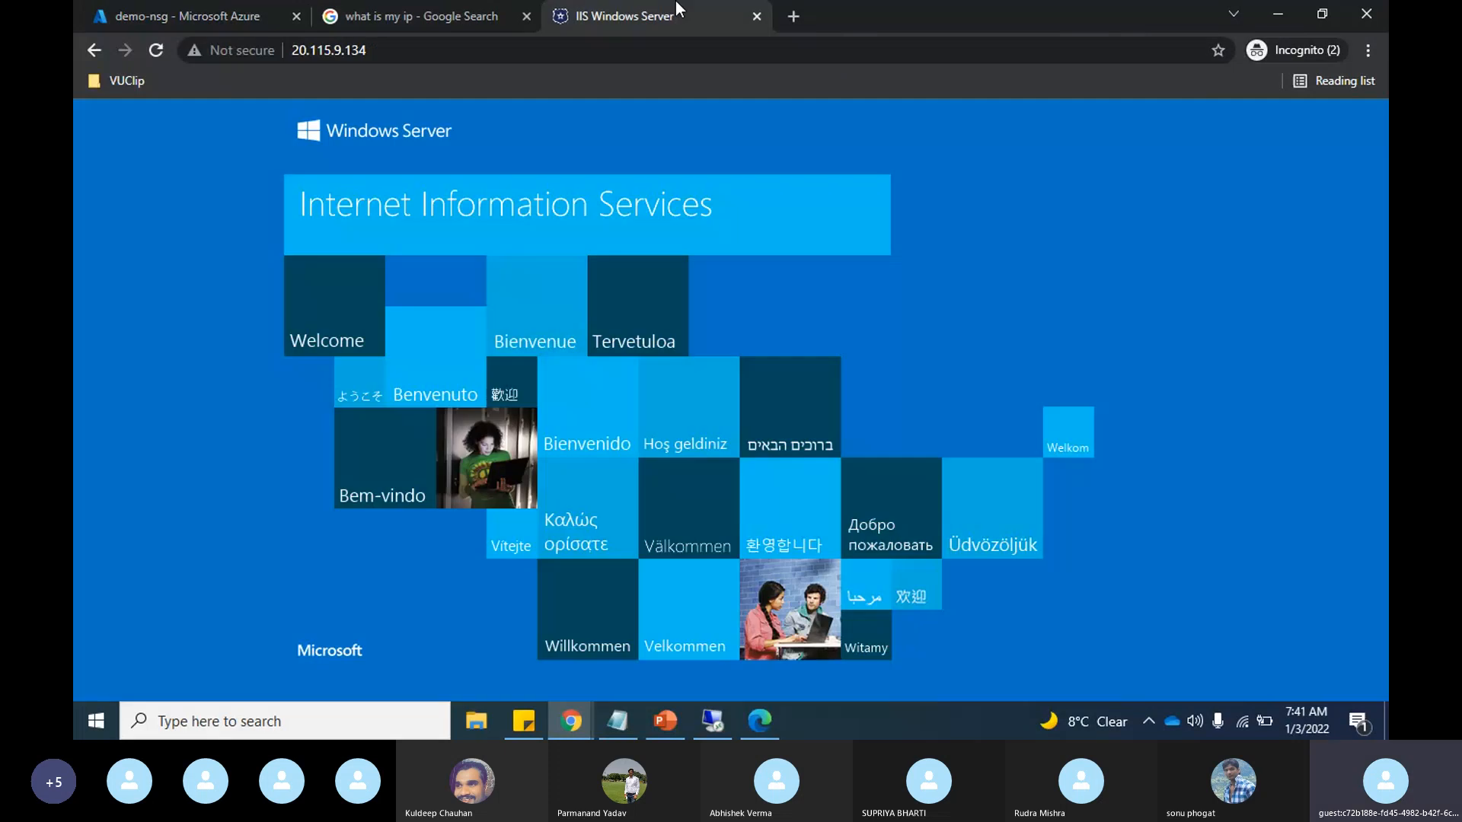
click(375, 50)
key(ctrl+c)
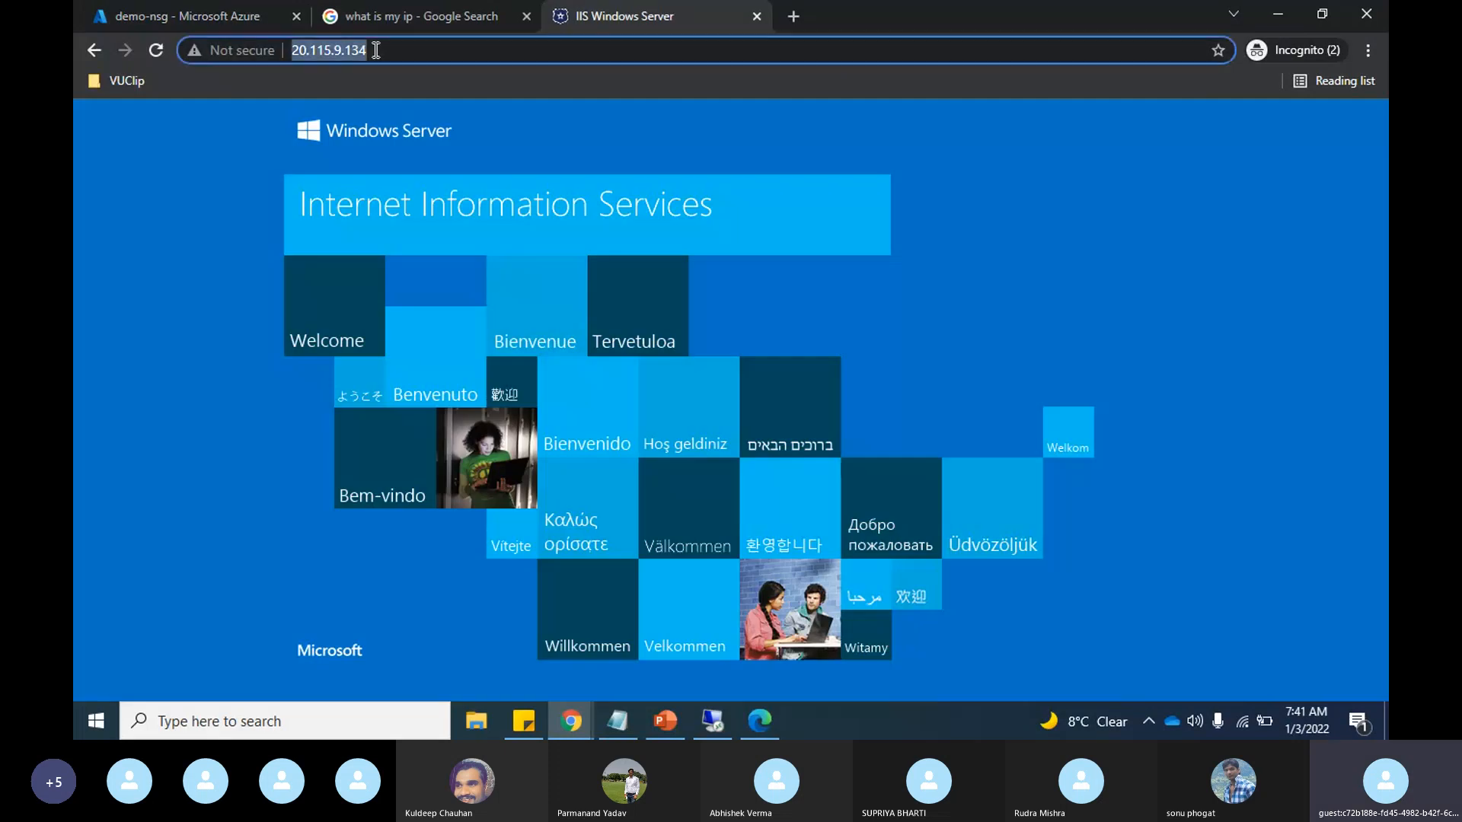
click(793, 17)
key(ctrl+v)
key(Return)
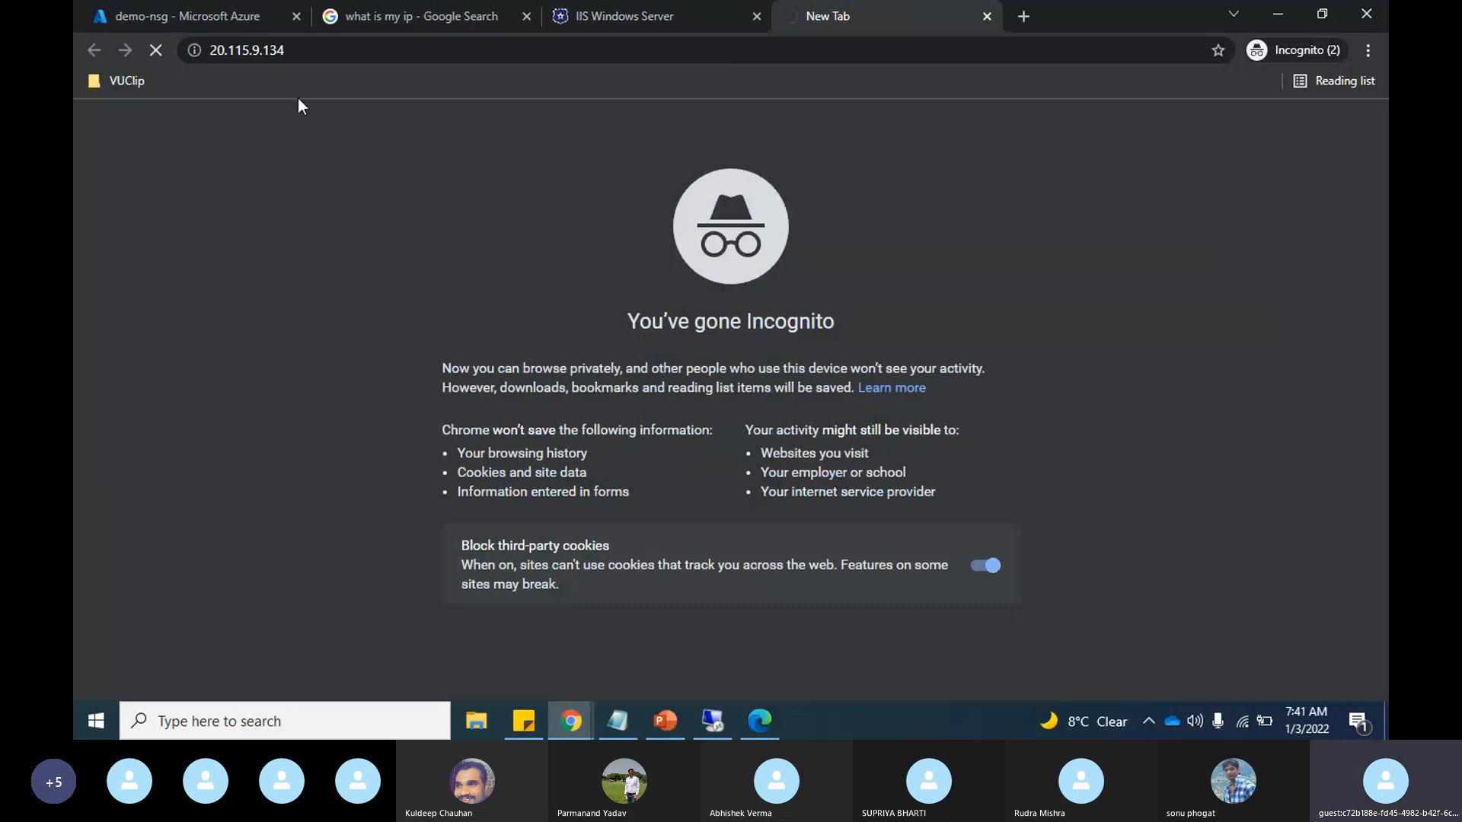
click(192, 3)
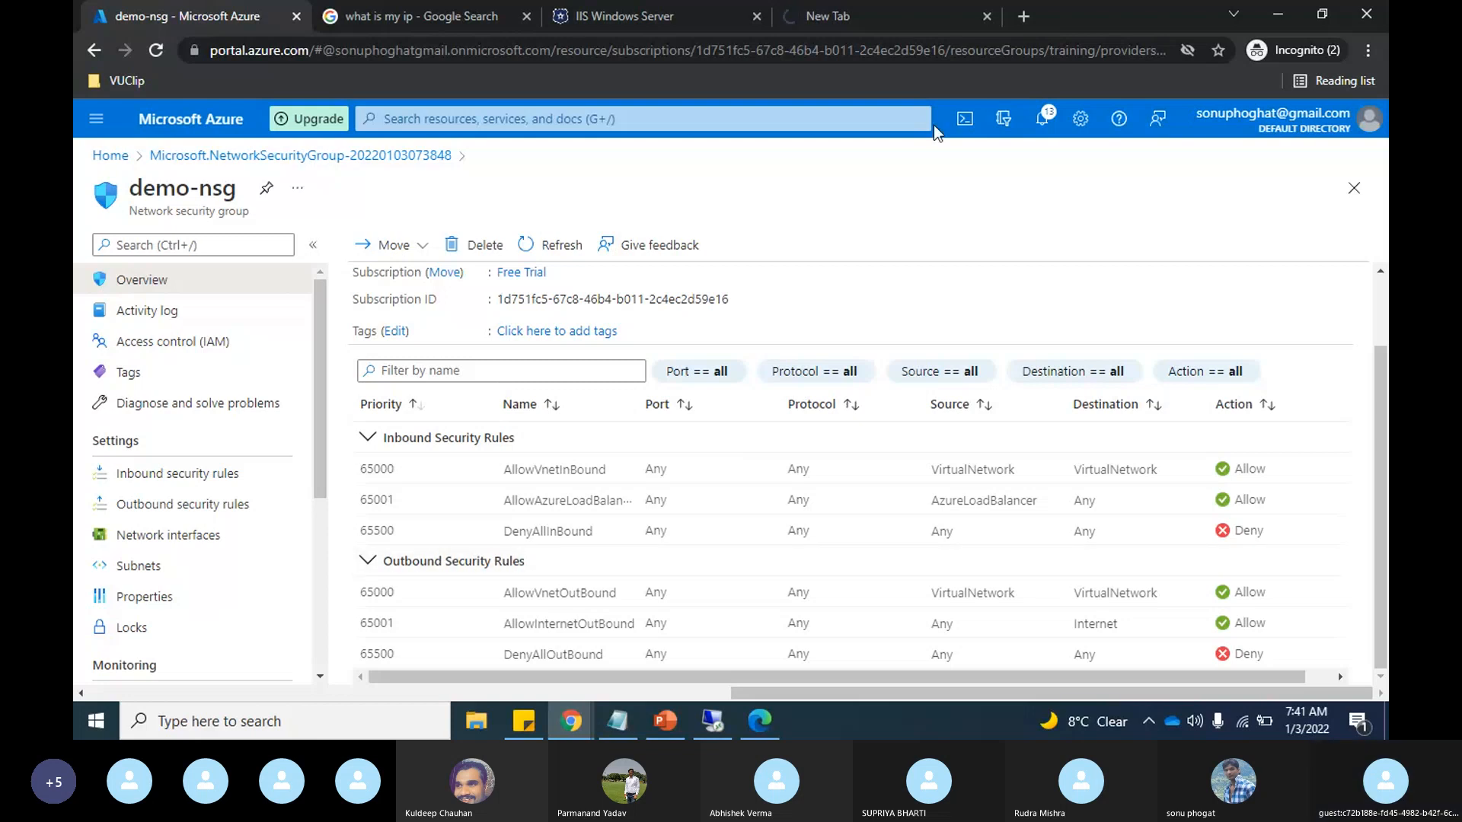
click(887, 6)
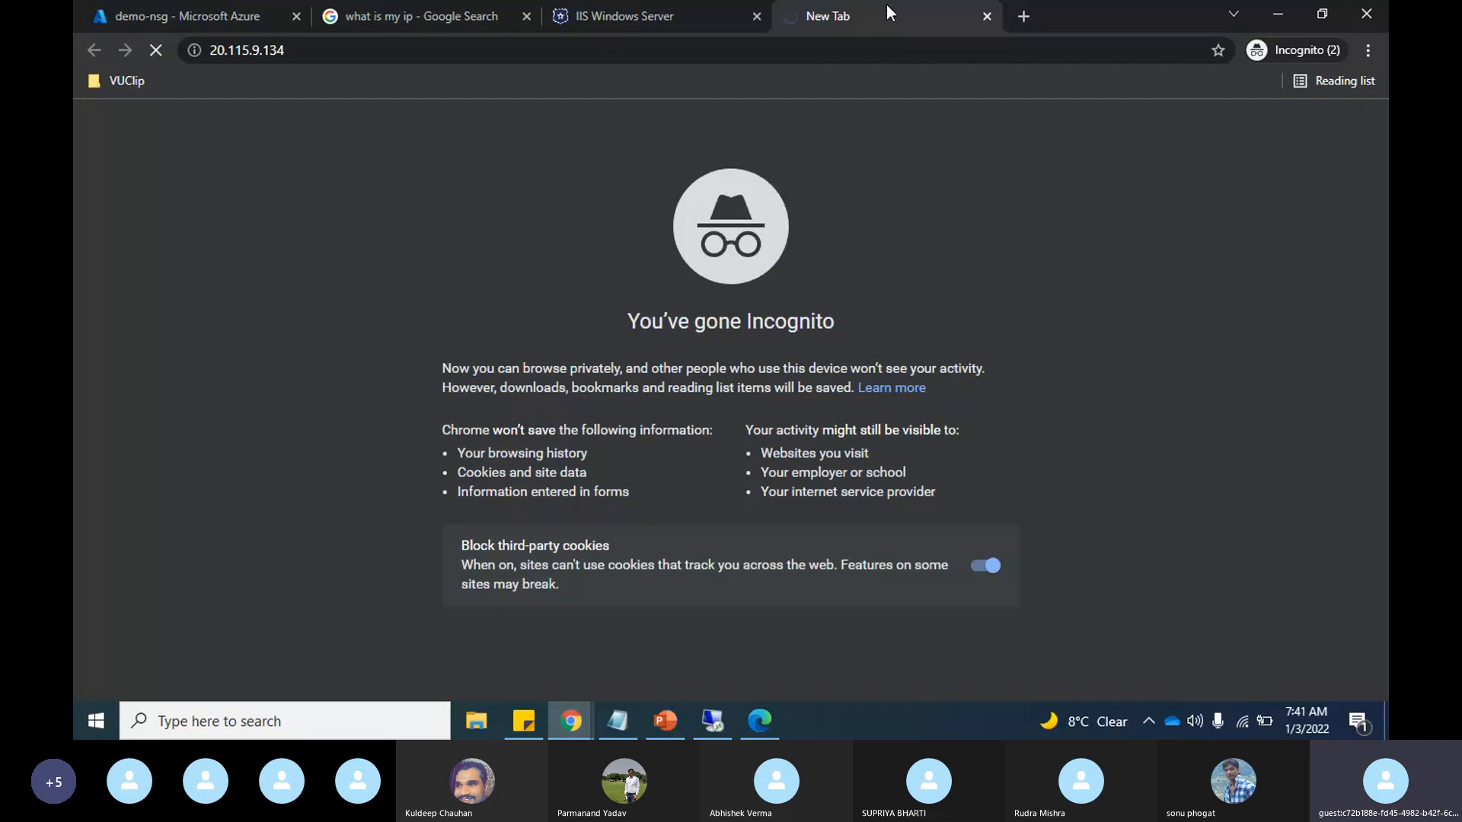
Step: Check the options for demo-nsg's default subnet association, then return to the browser tabs for the 20.115.9.134 web server
click(234, 7)
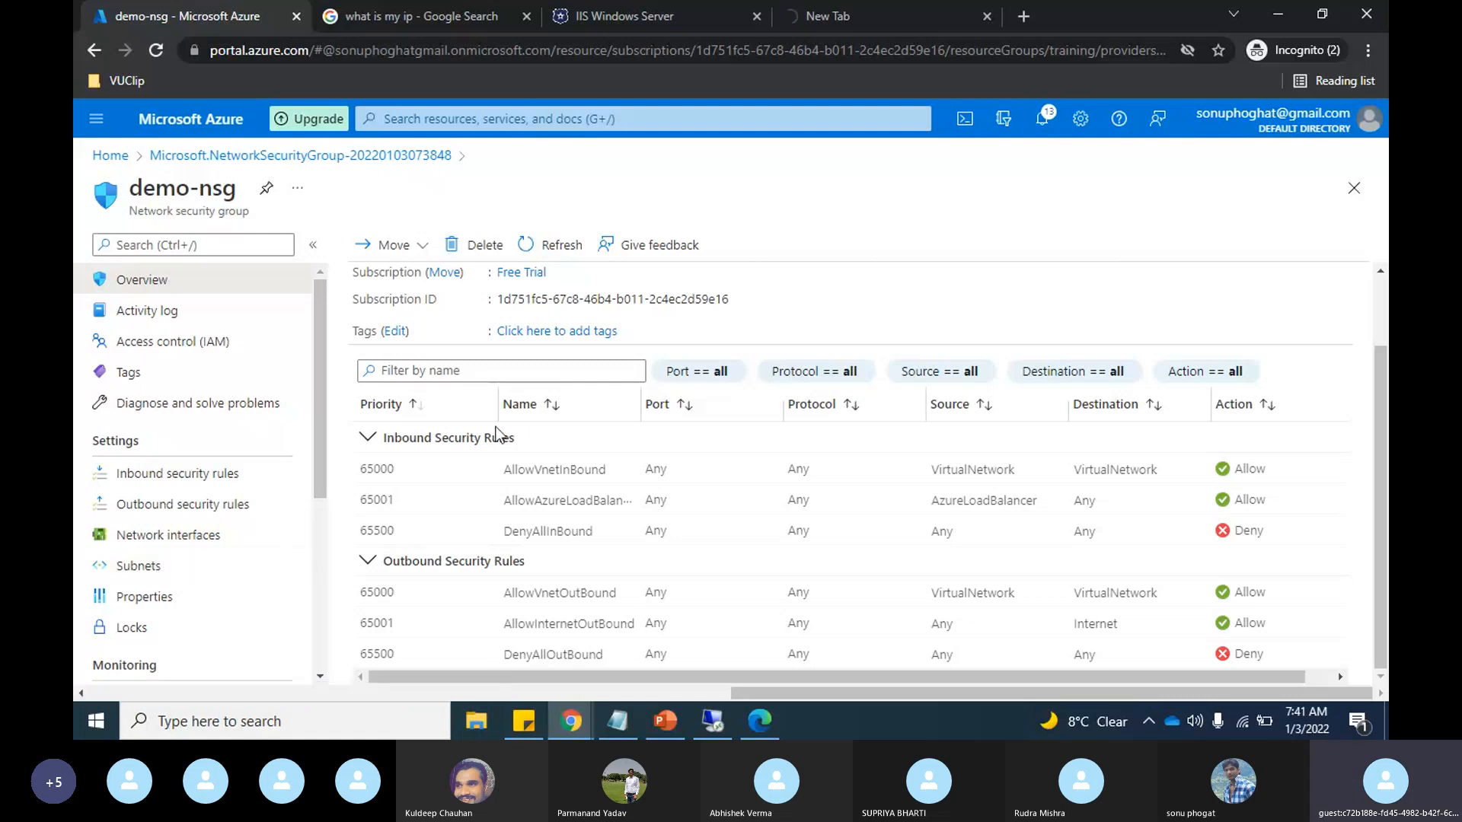
click(144, 581)
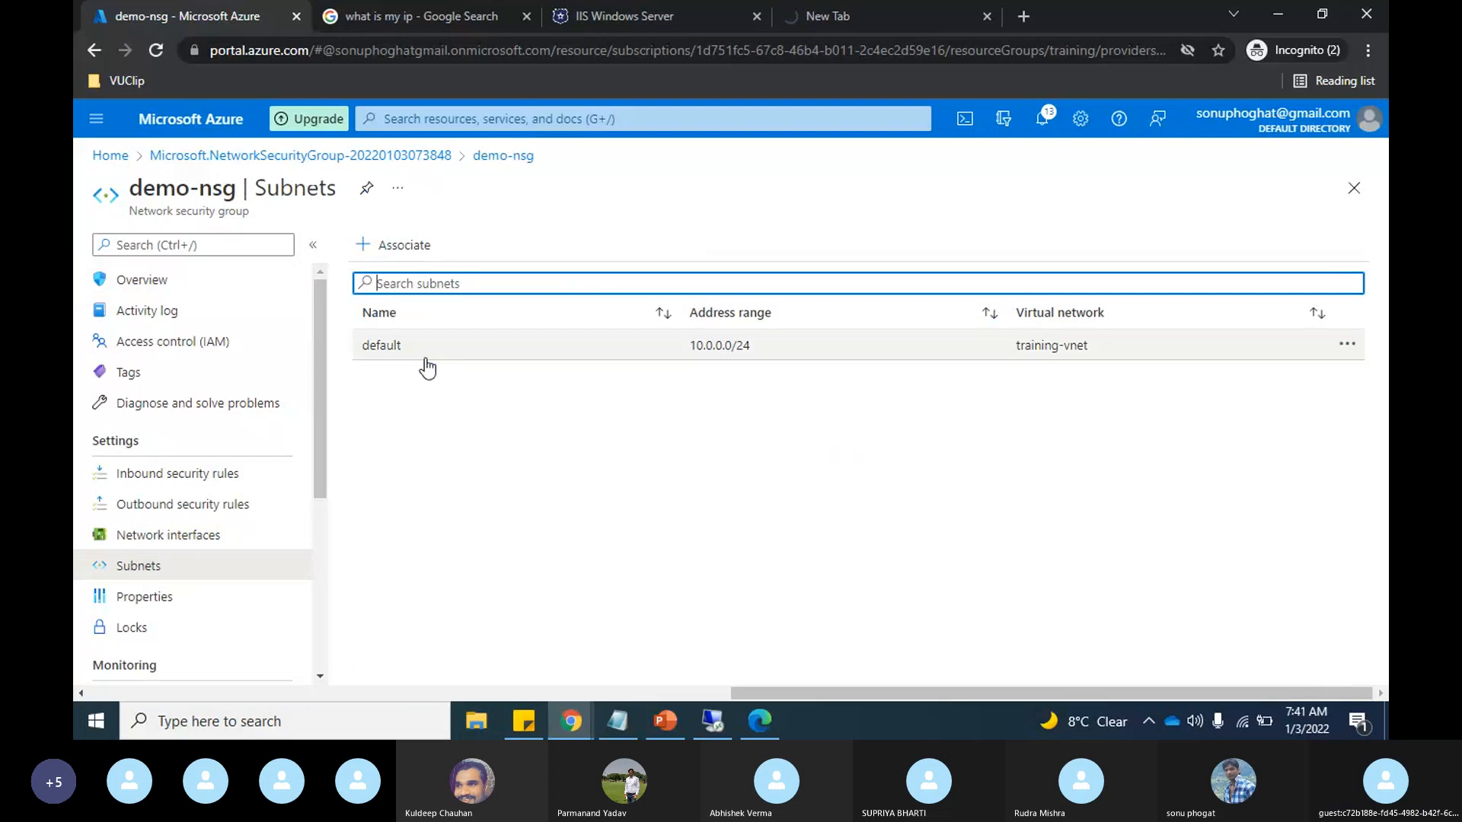
click(1360, 343)
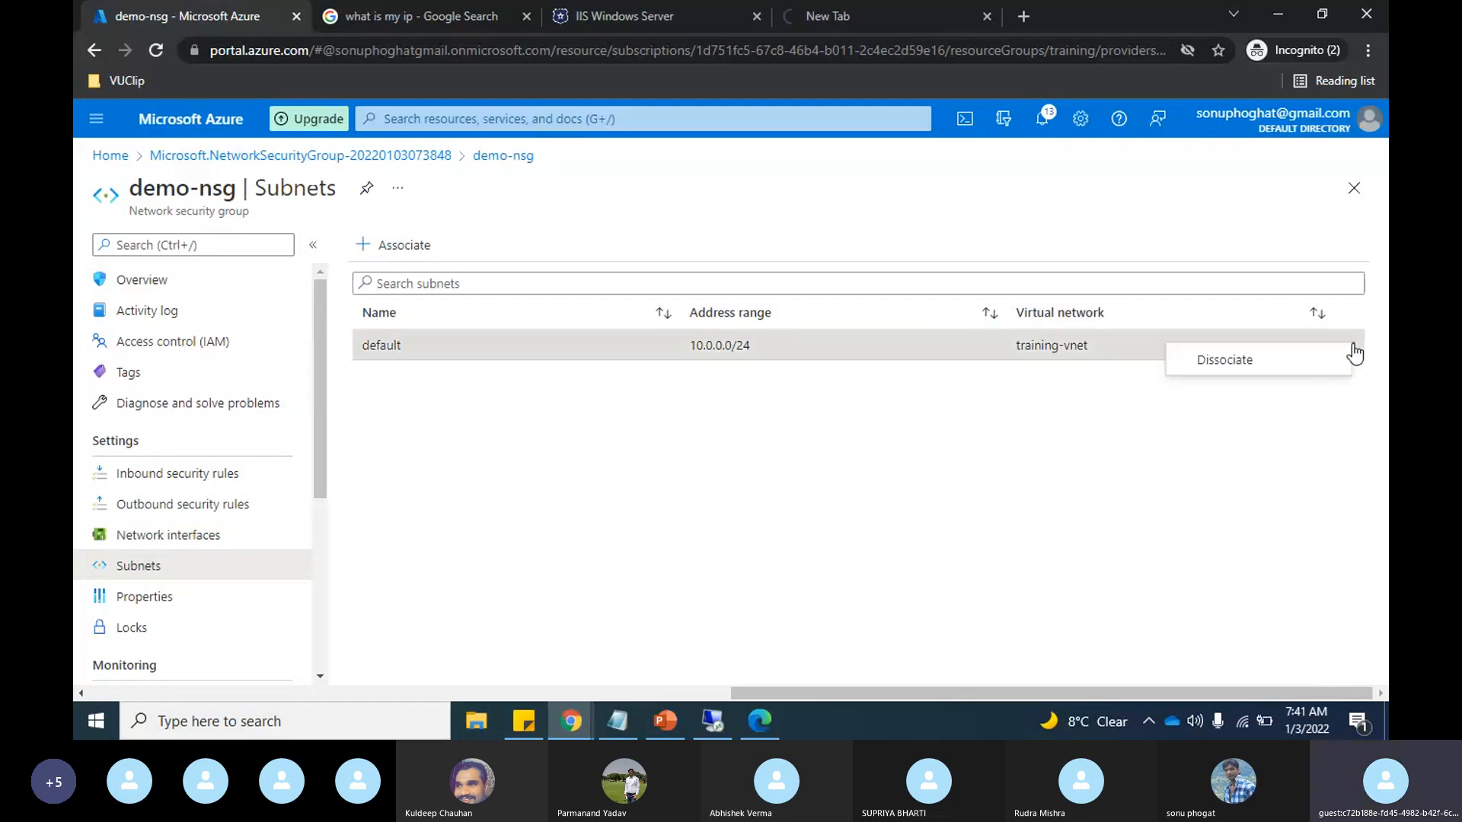
click(938, 14)
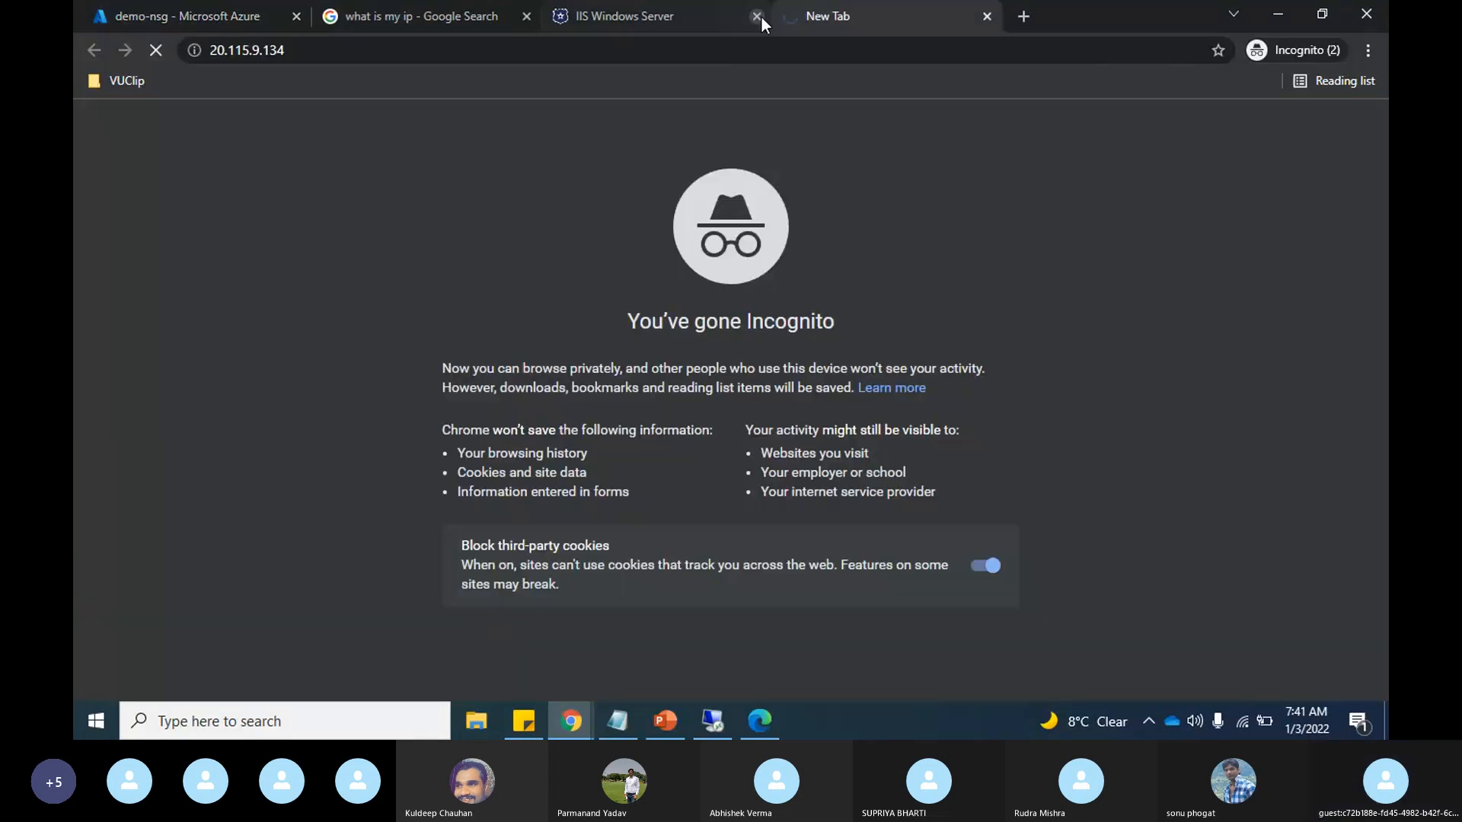
click(754, 15)
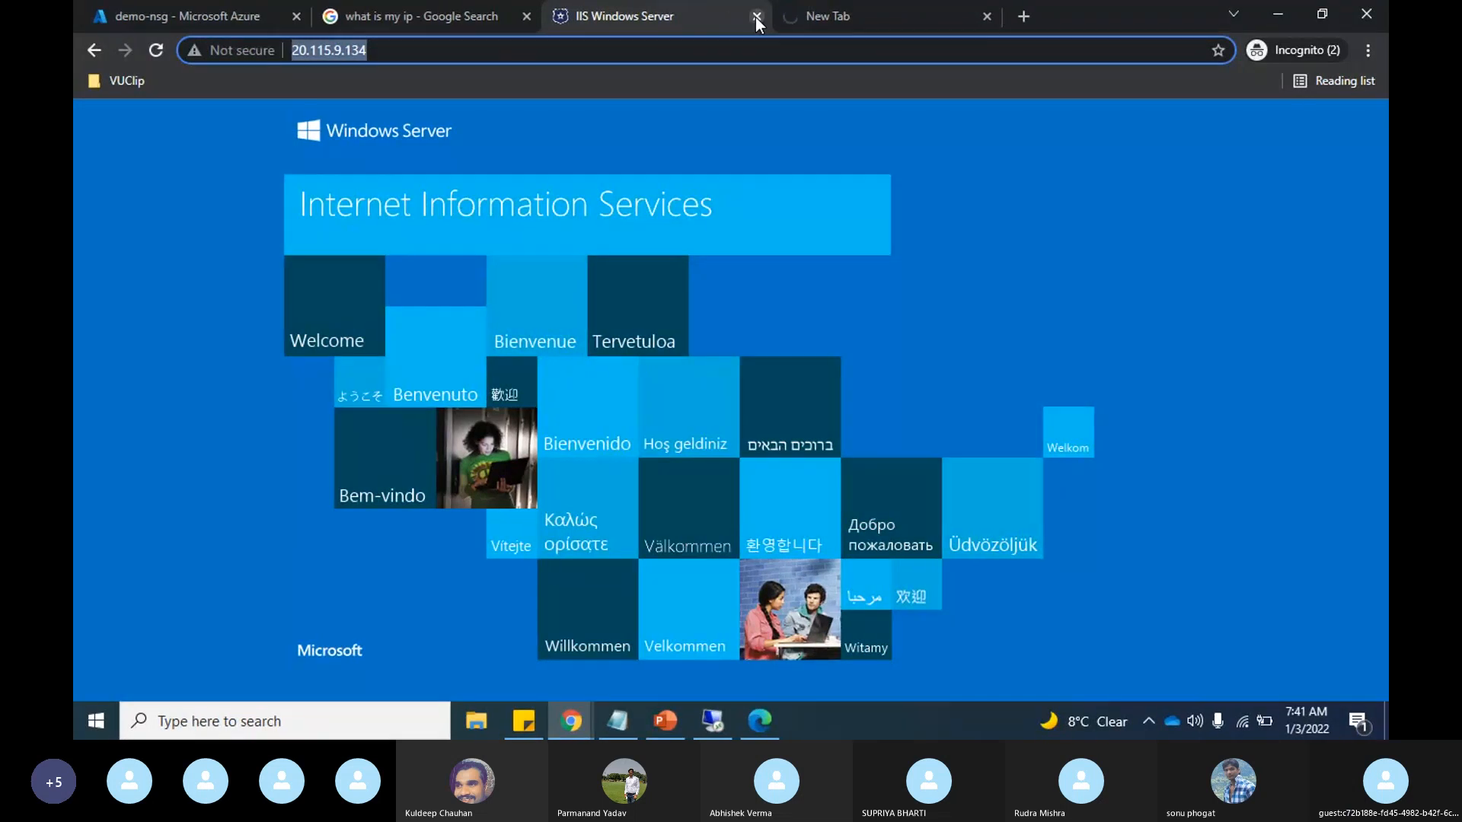
Step: Close the loaded IIS tab and dissociate the training-vnet default subnet from demo-nsg, confirming the dissociation
click(756, 17)
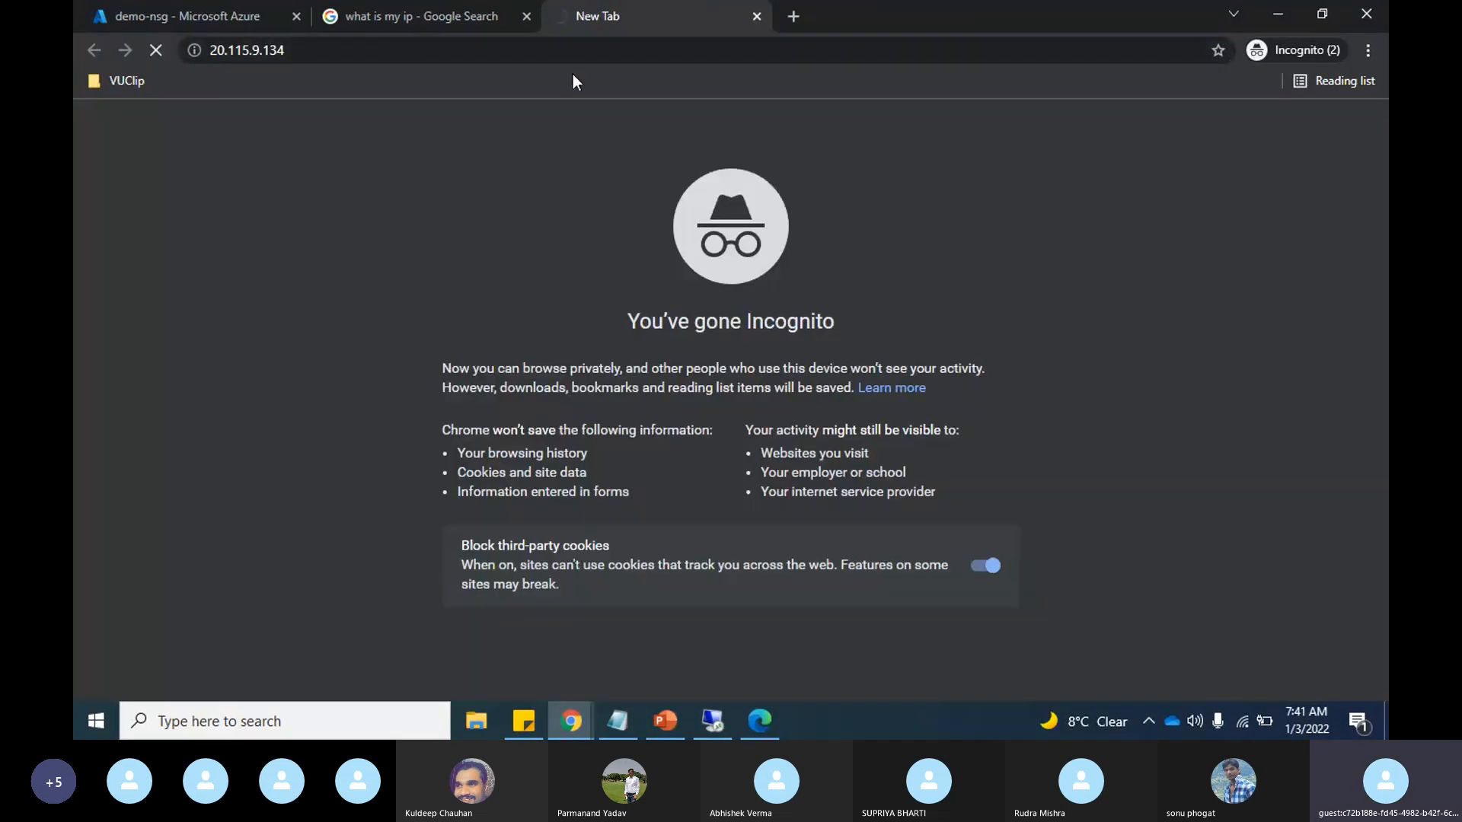
click(136, 9)
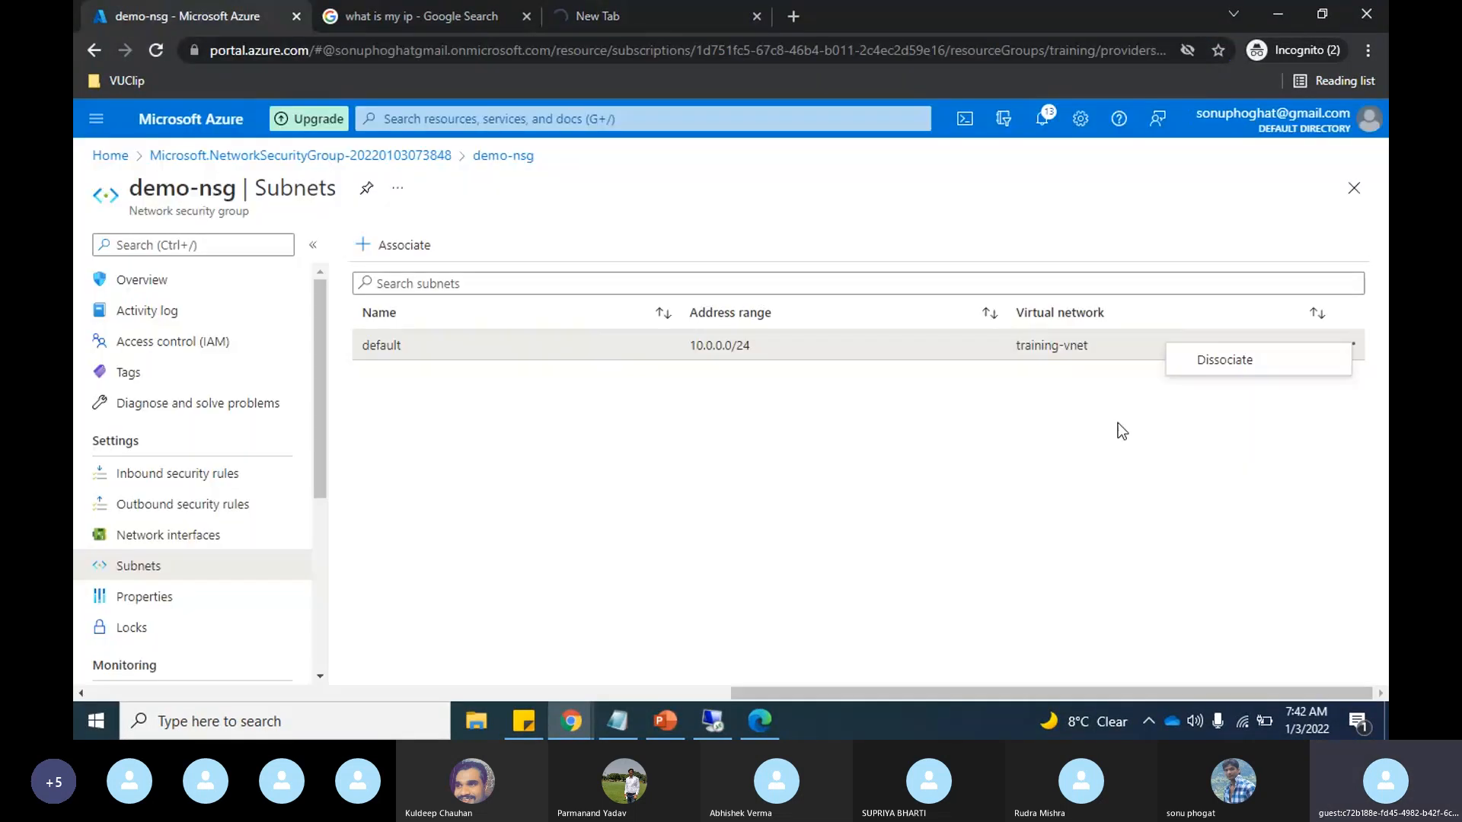
click(1224, 360)
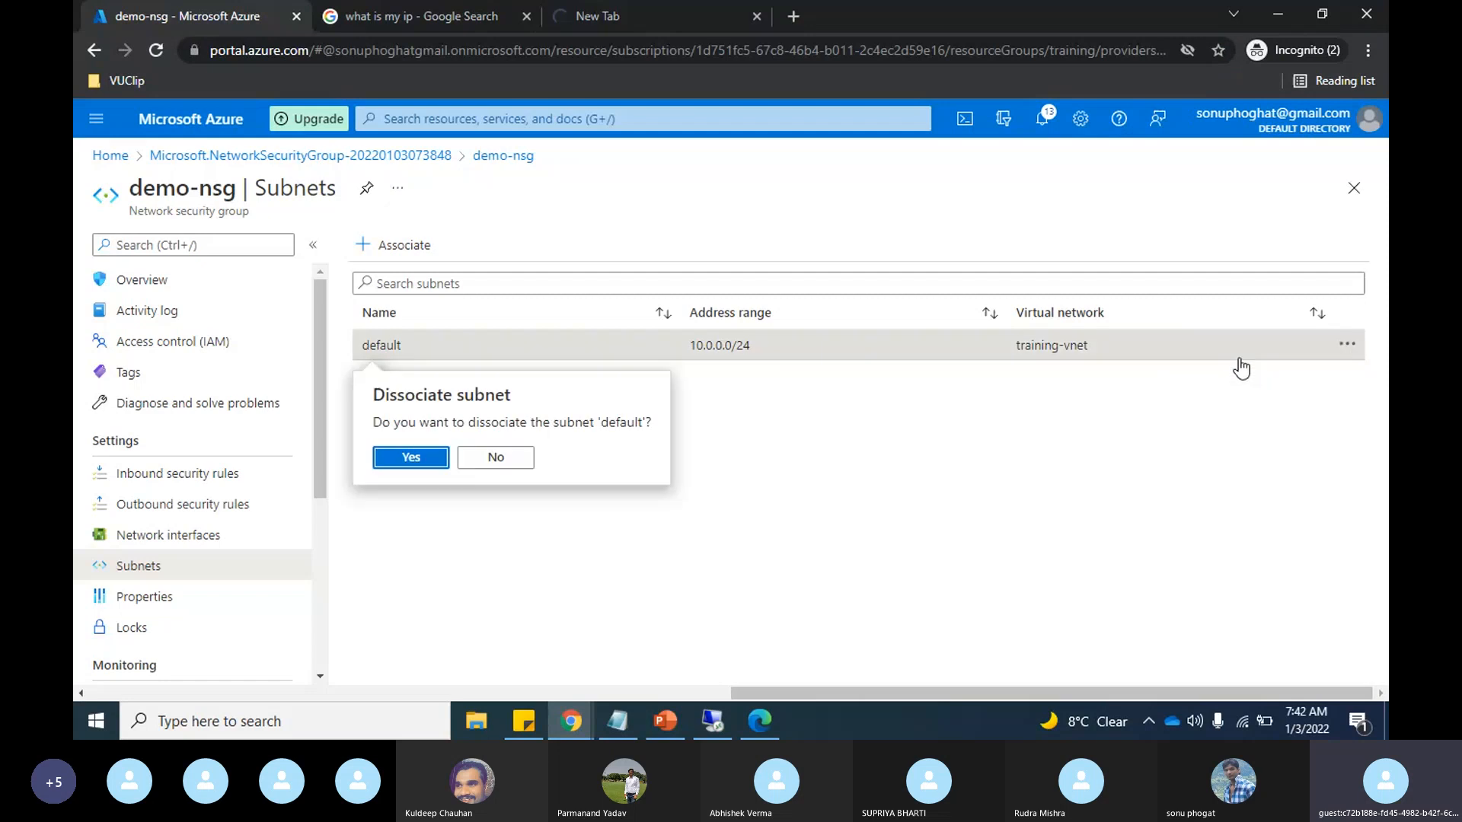
click(402, 464)
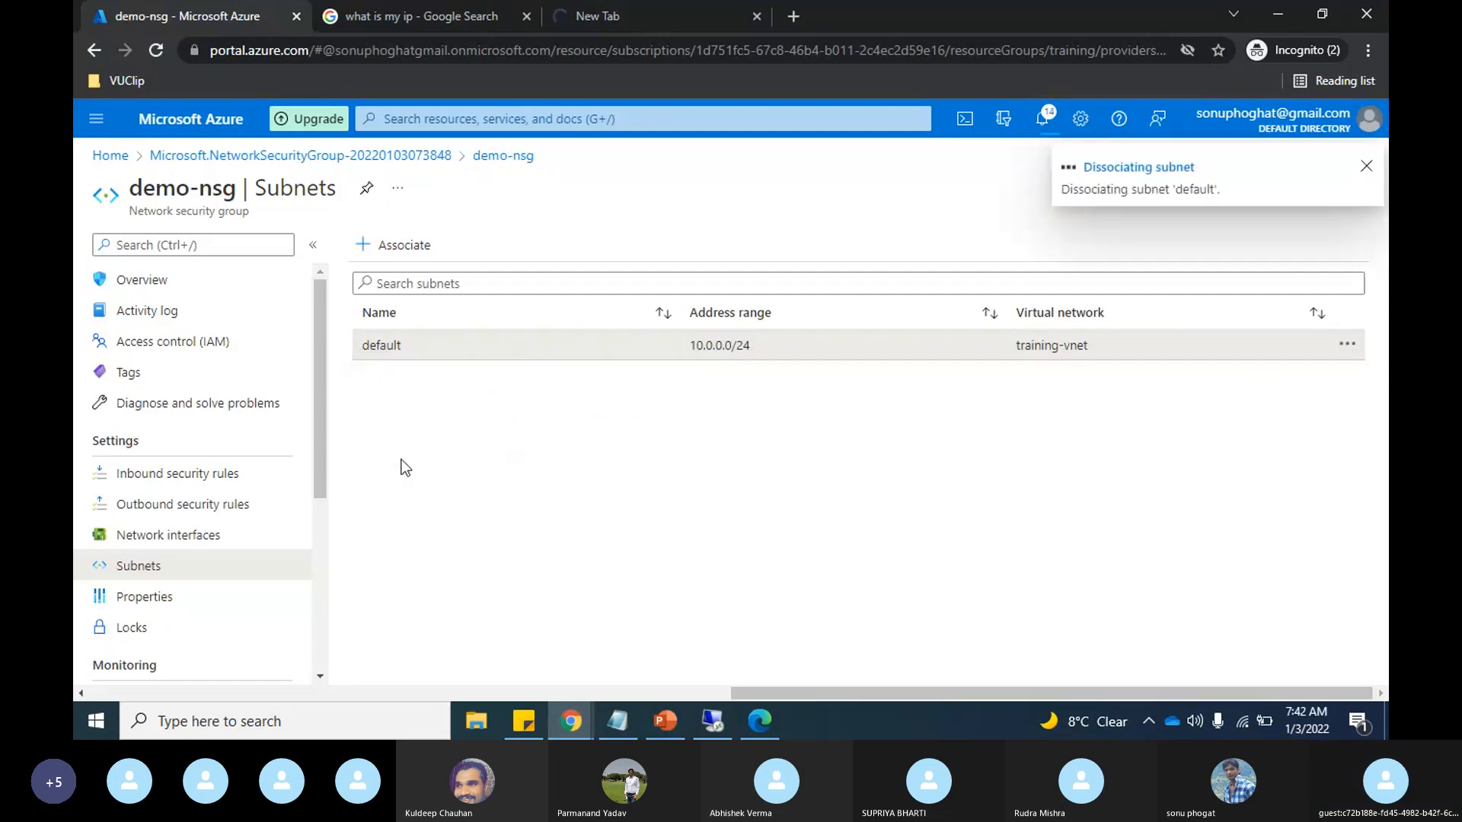
Step: Delete the demo-nsg network security group from its overview and confirm the deletion
click(131, 286)
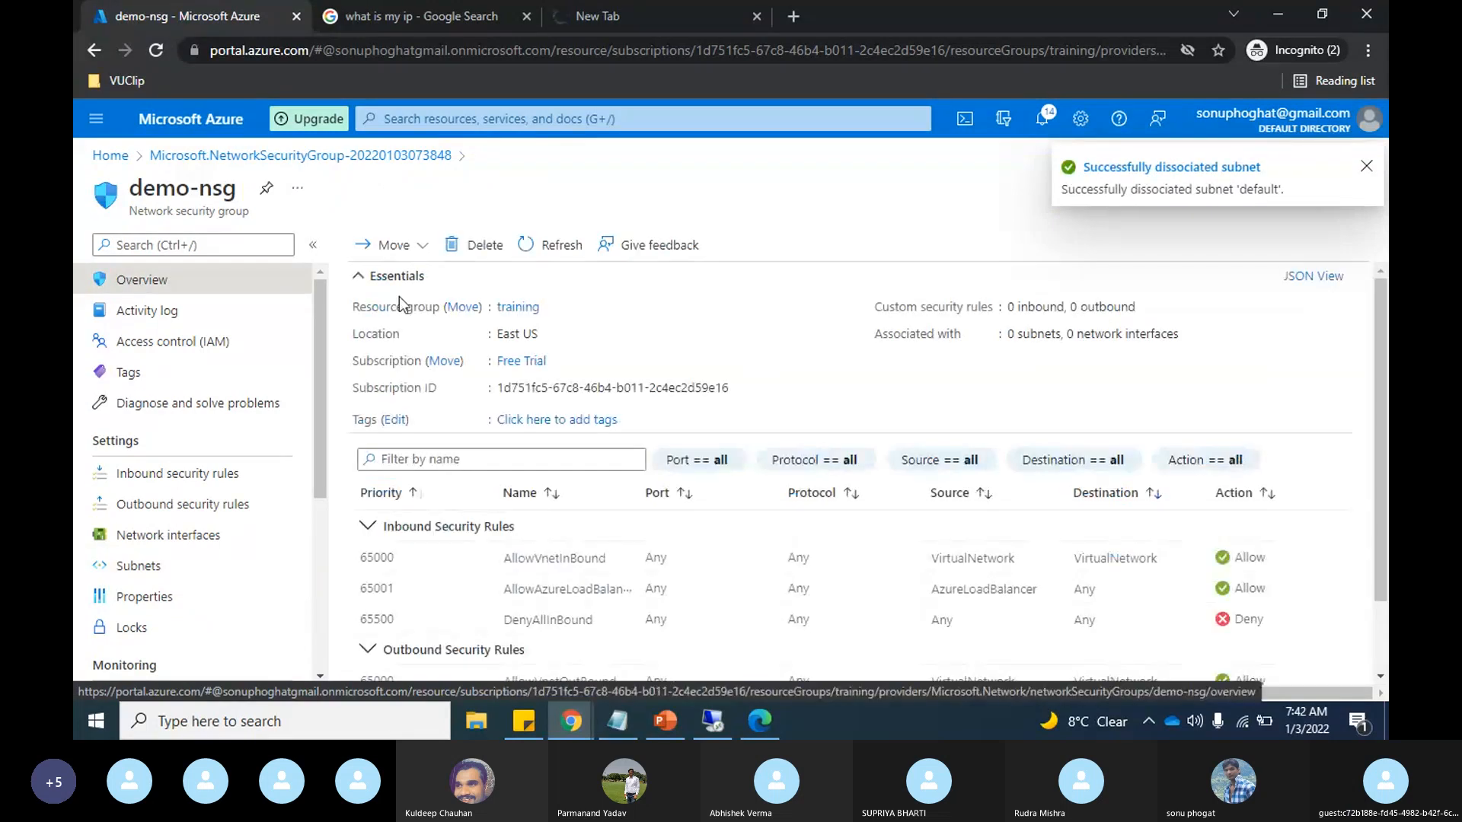
click(485, 246)
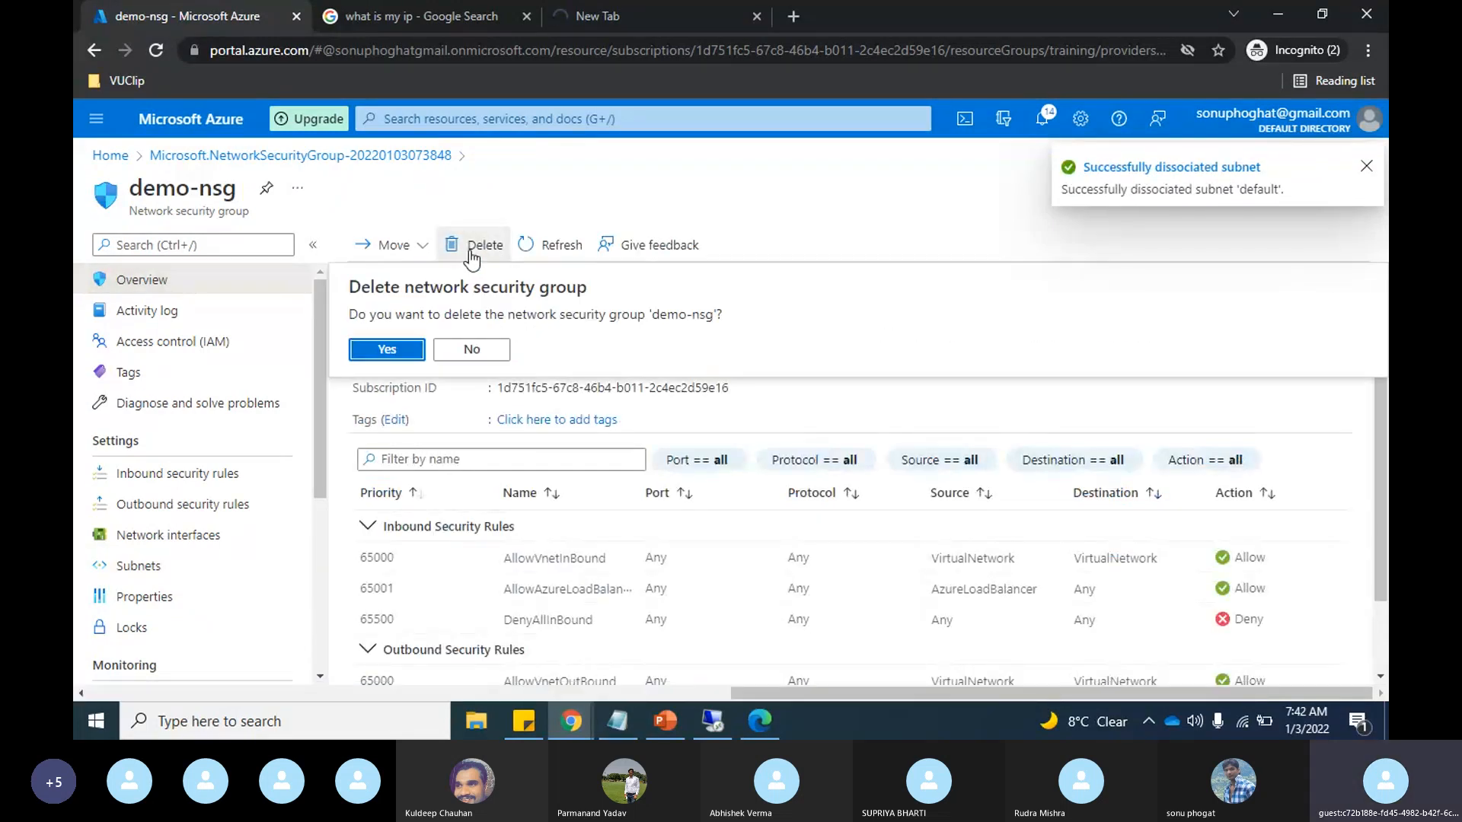
click(377, 351)
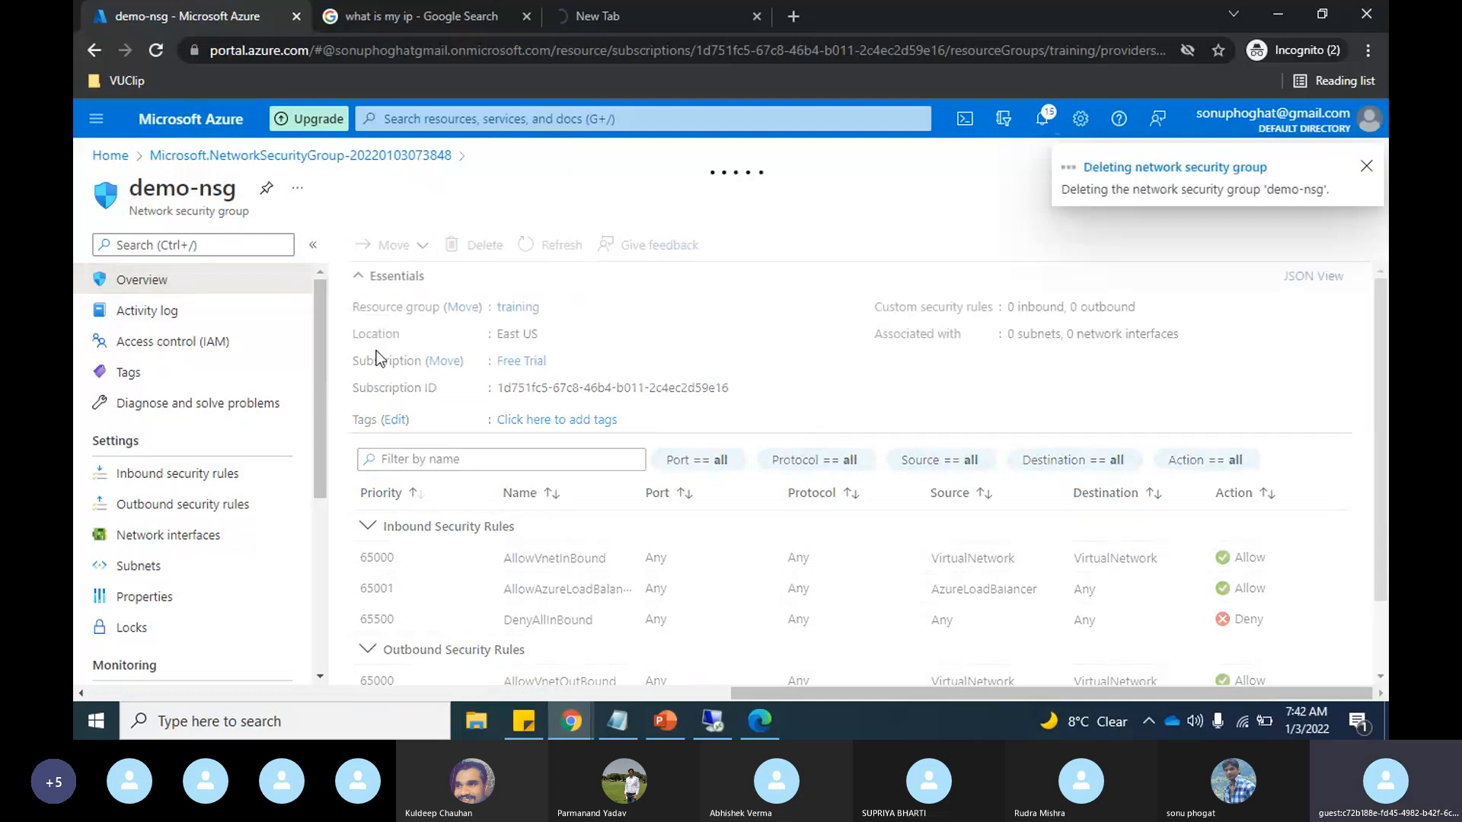
Step: Retest web access by loading 20.115.9.134 again in the remaining new browser tab
click(609, 6)
click(153, 49)
click(155, 49)
click(368, 55)
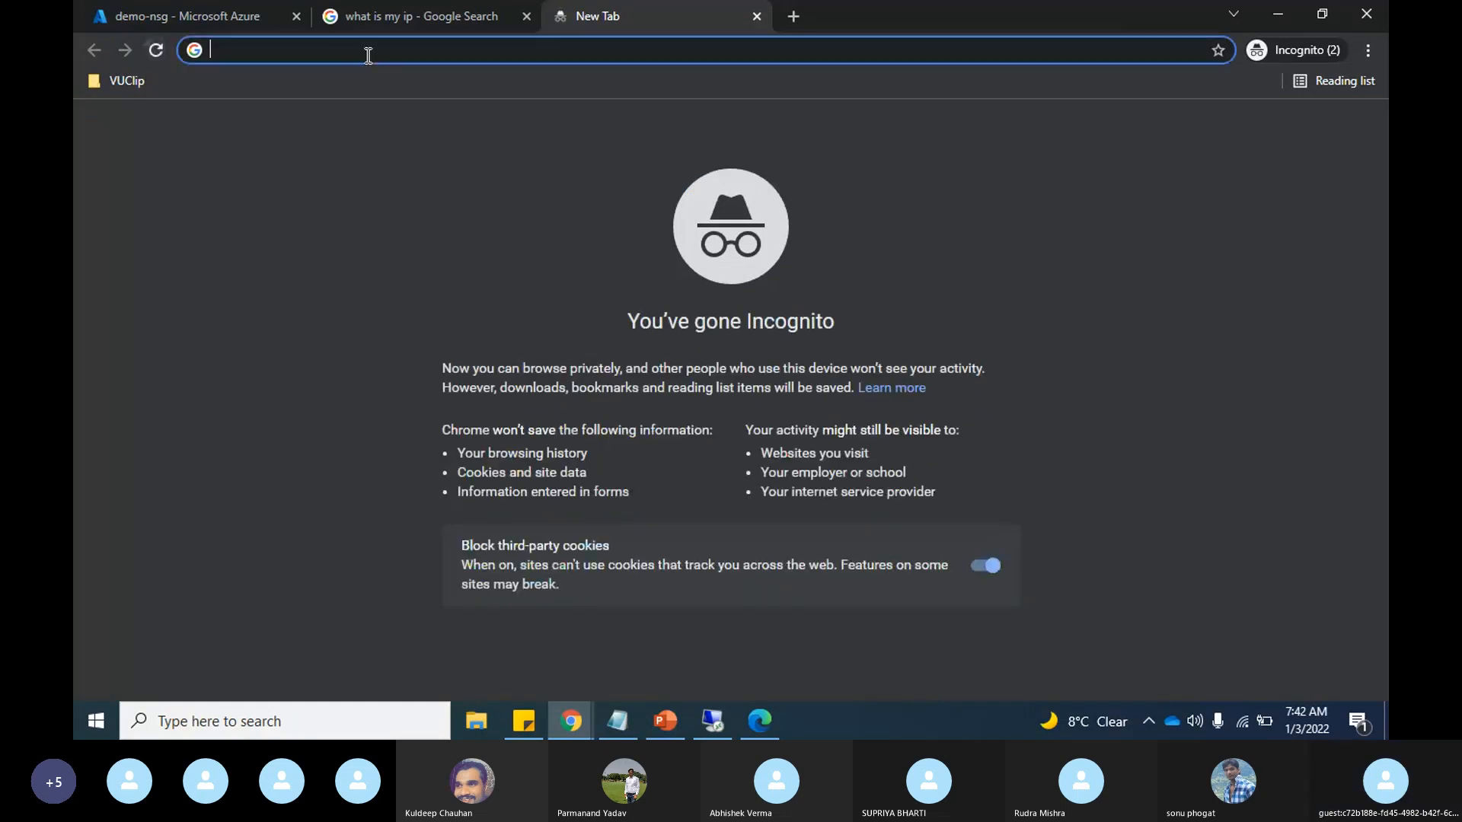
text(http://20.115.9.134/)
key(Return)
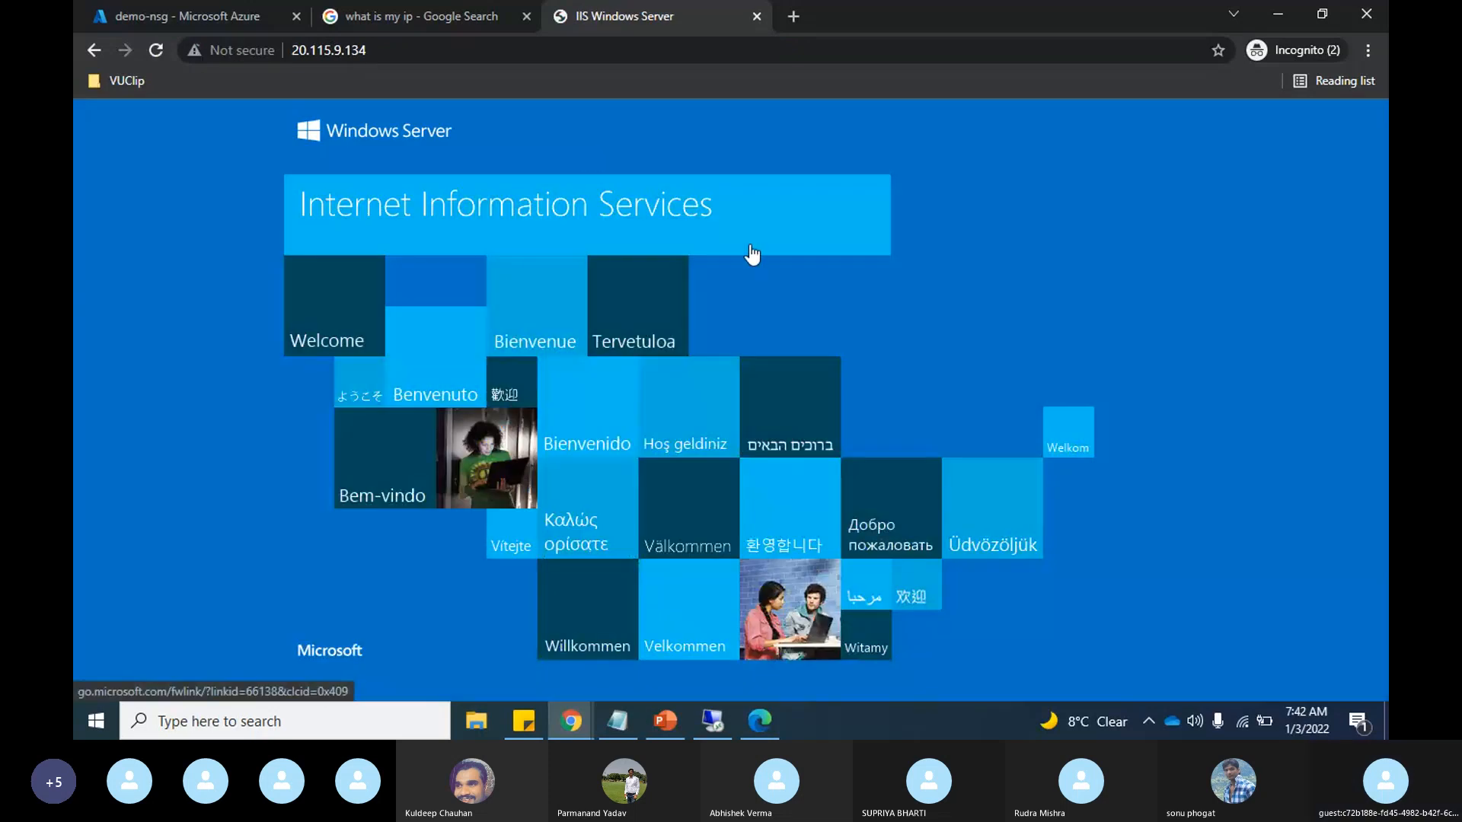
Step: Compare the VNET and NSG diagram in PowerPoint with the IIS page in Chrome, ending on the browser
key(alt+Tab)
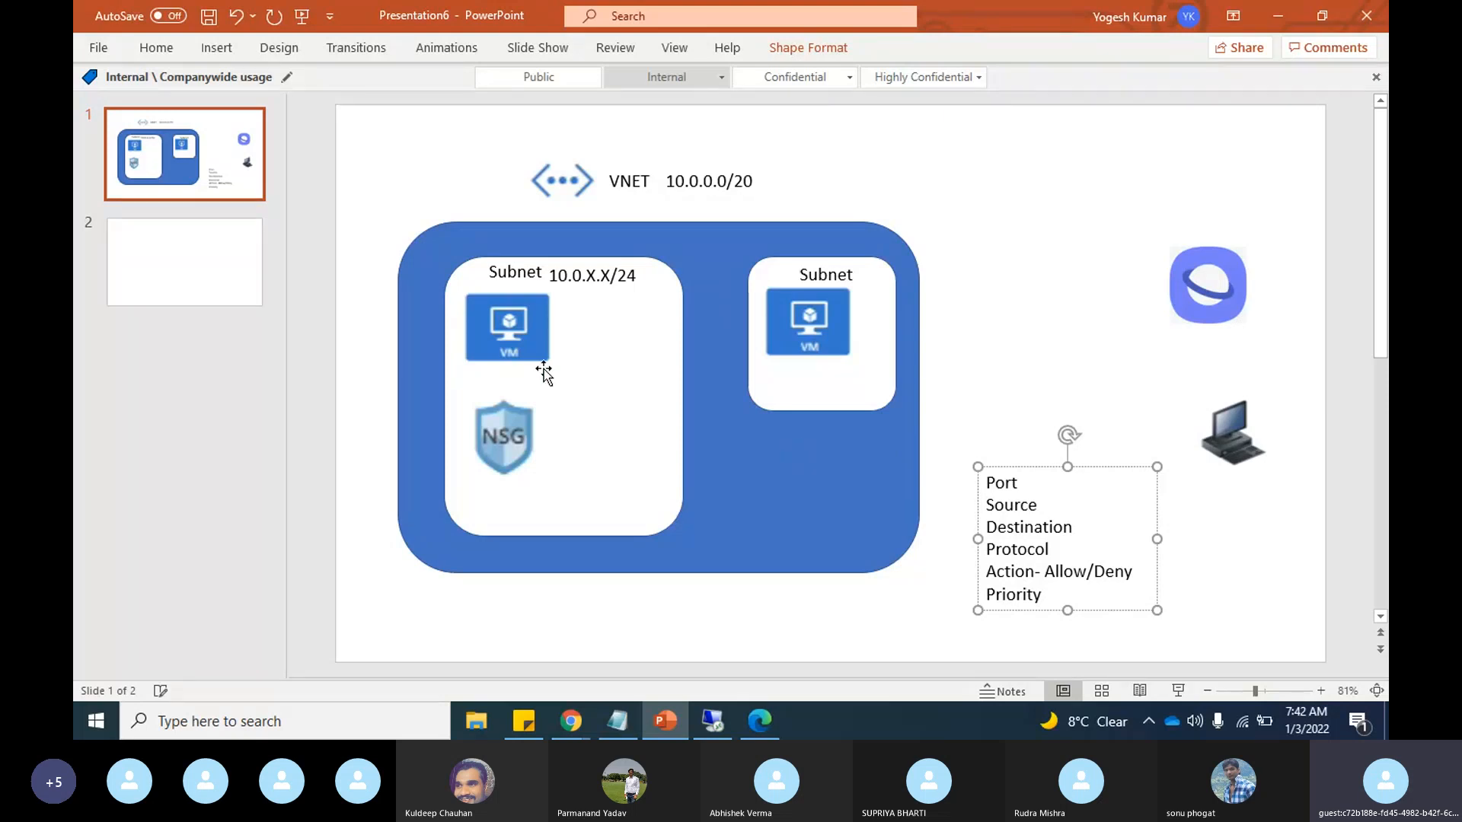
key(alt+Tab)
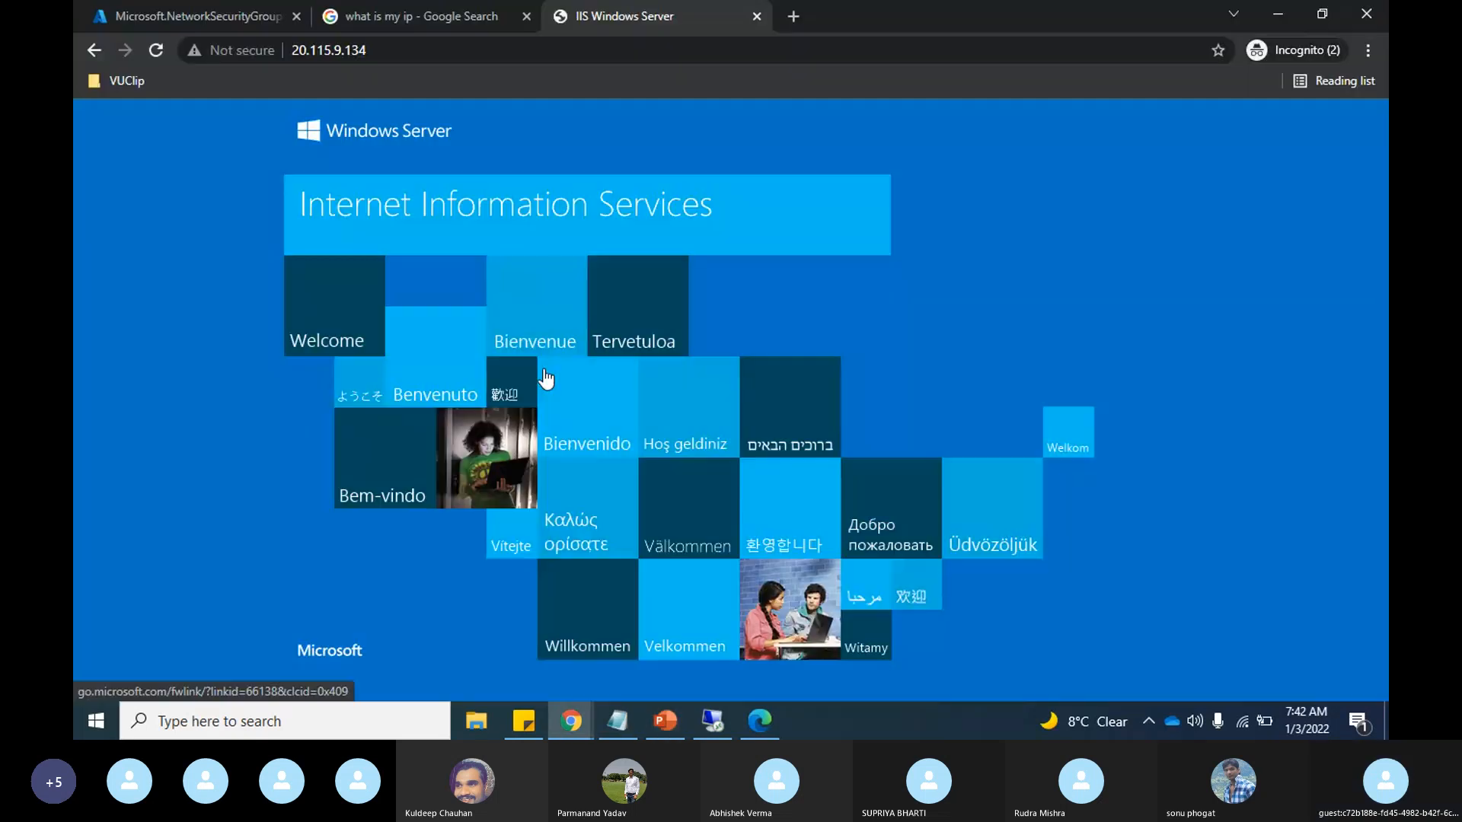
key(alt+Tab)
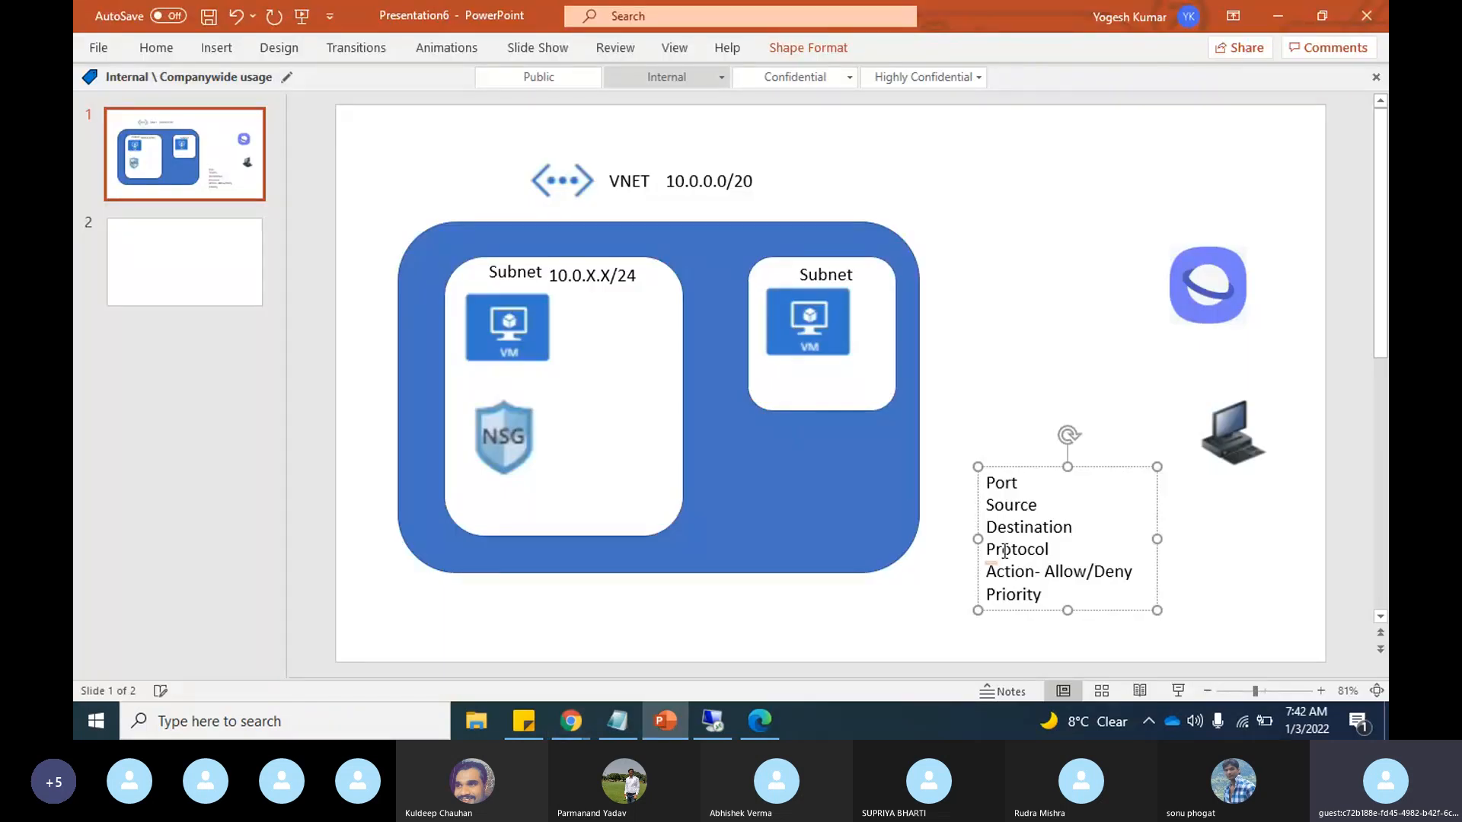
key(alt+Tab)
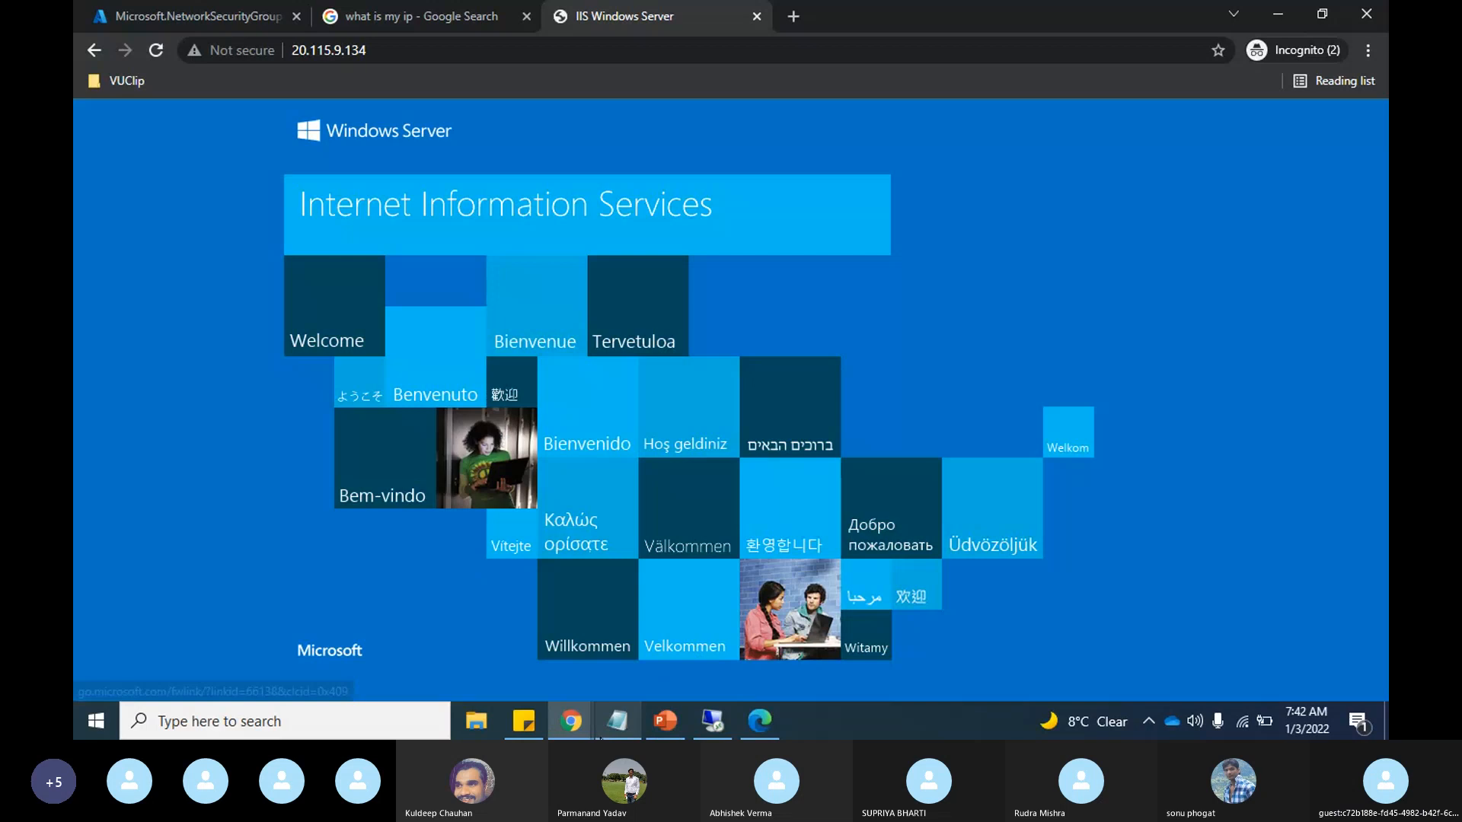
mouse_move(579, 724)
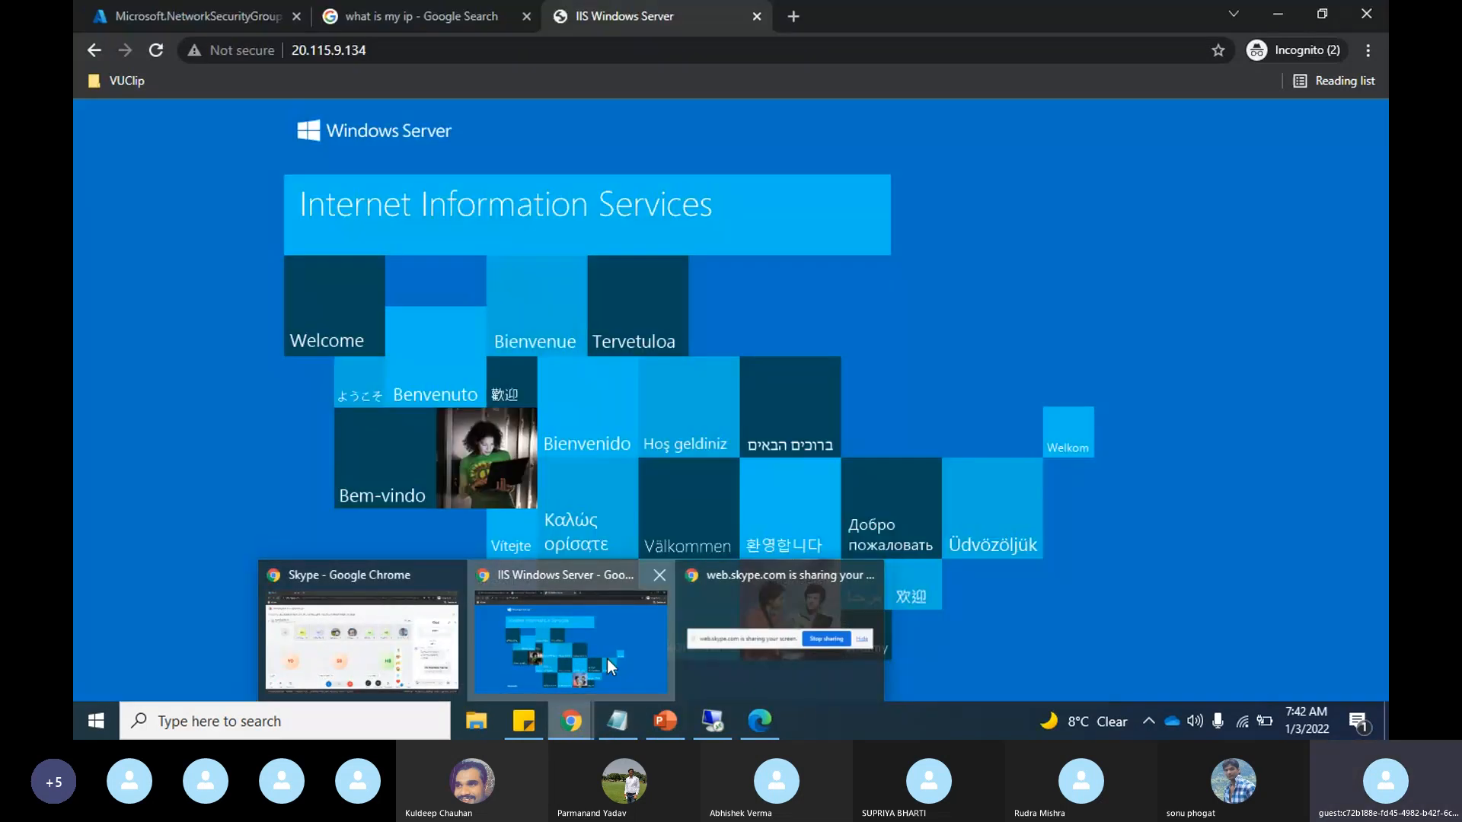
Step: Return to the Azure portal home page and check the list of network security groups
click(229, 15)
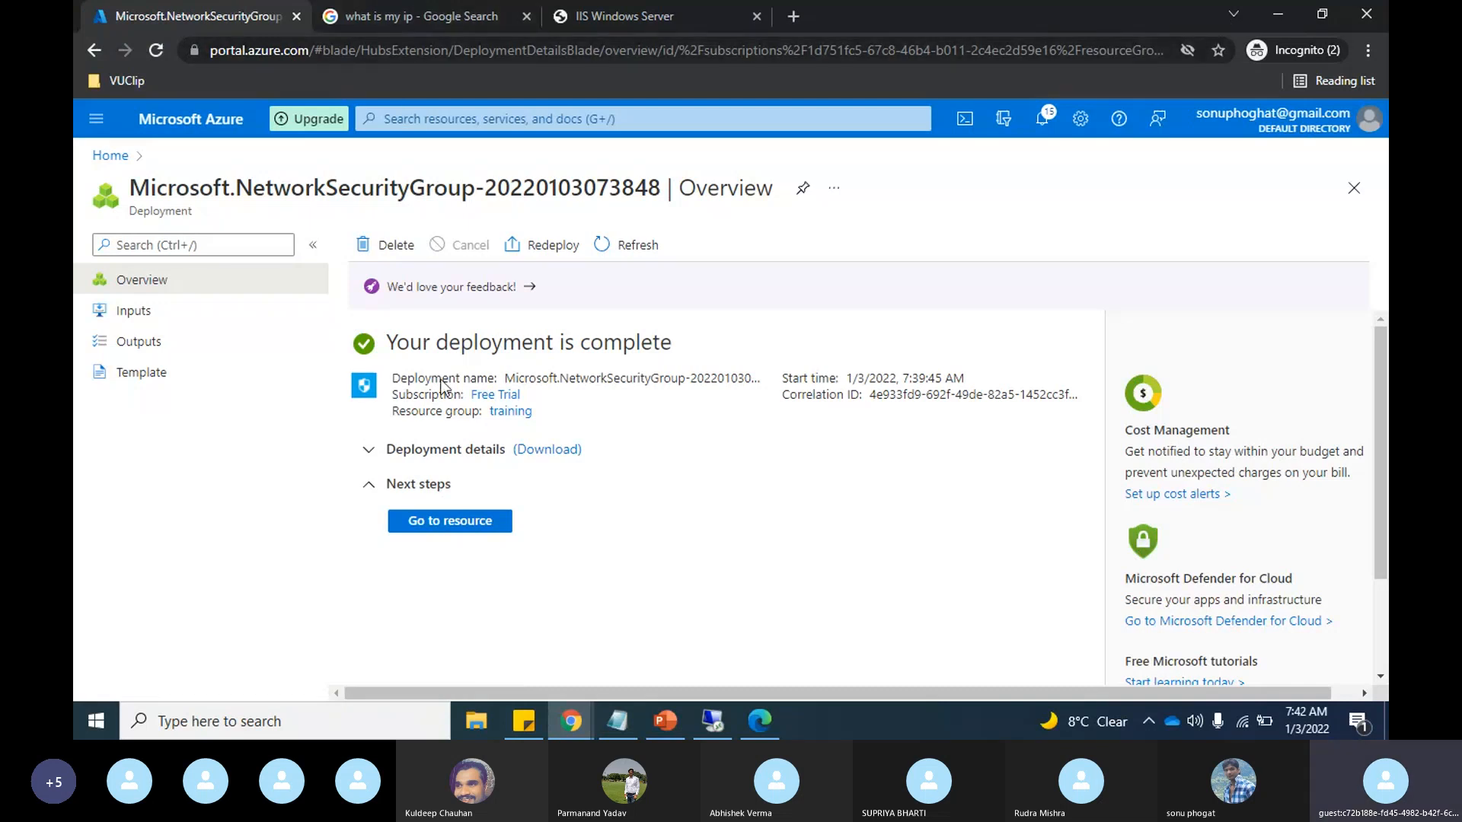
click(108, 156)
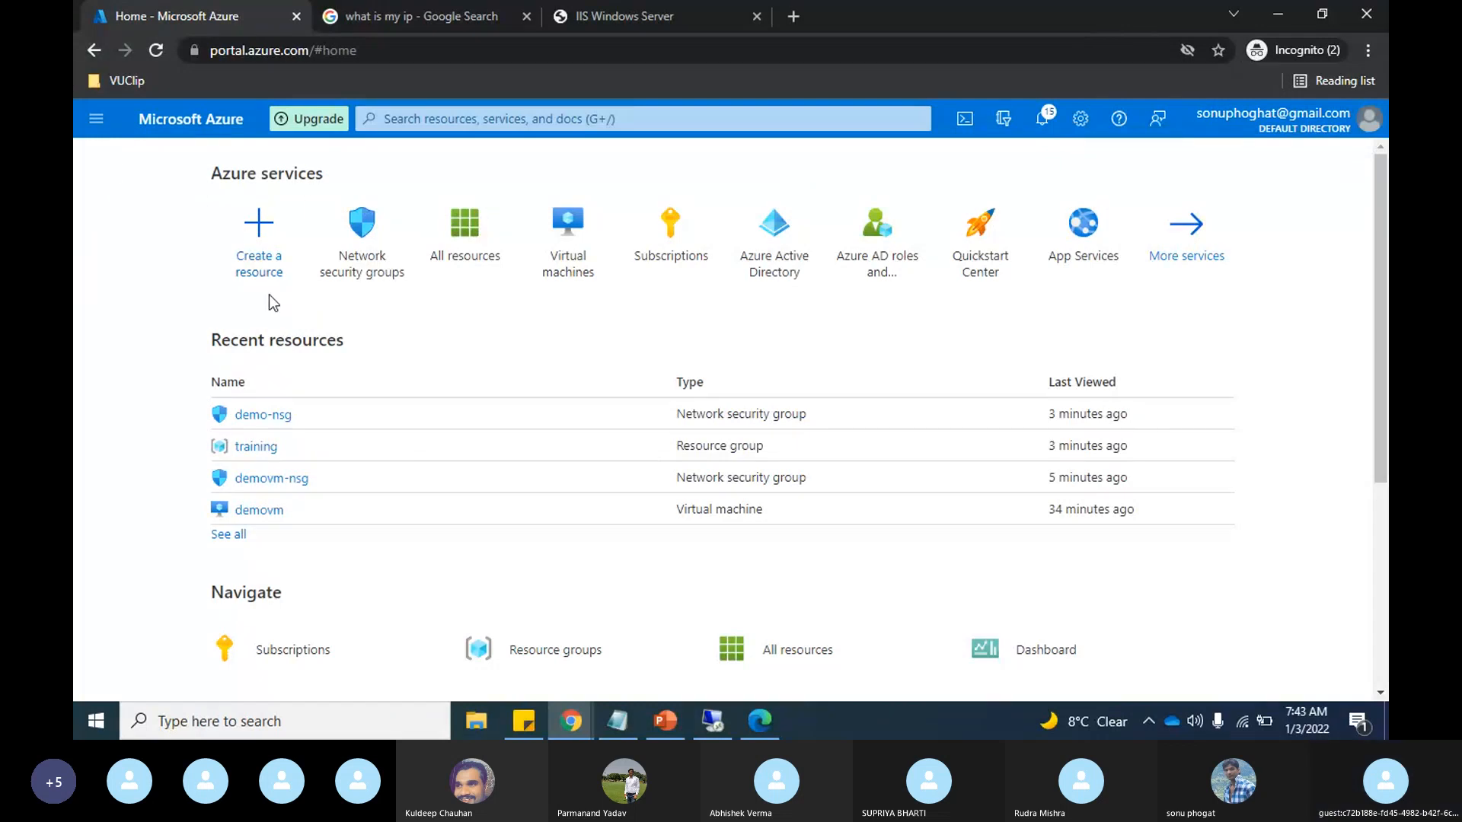
click(356, 268)
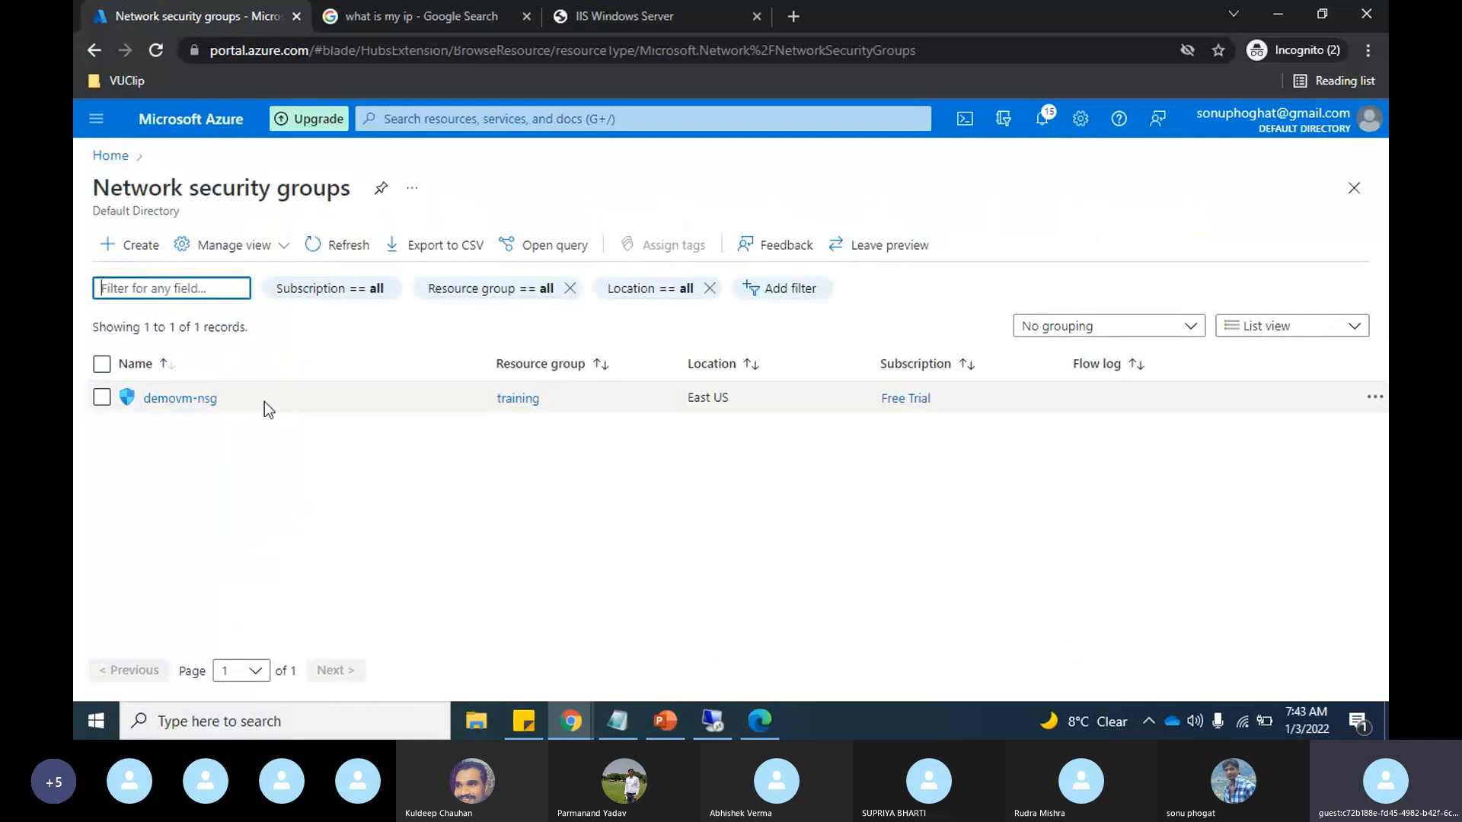
Step: Search the Azure portal for "application secu" and open the Application security groups service
click(434, 120)
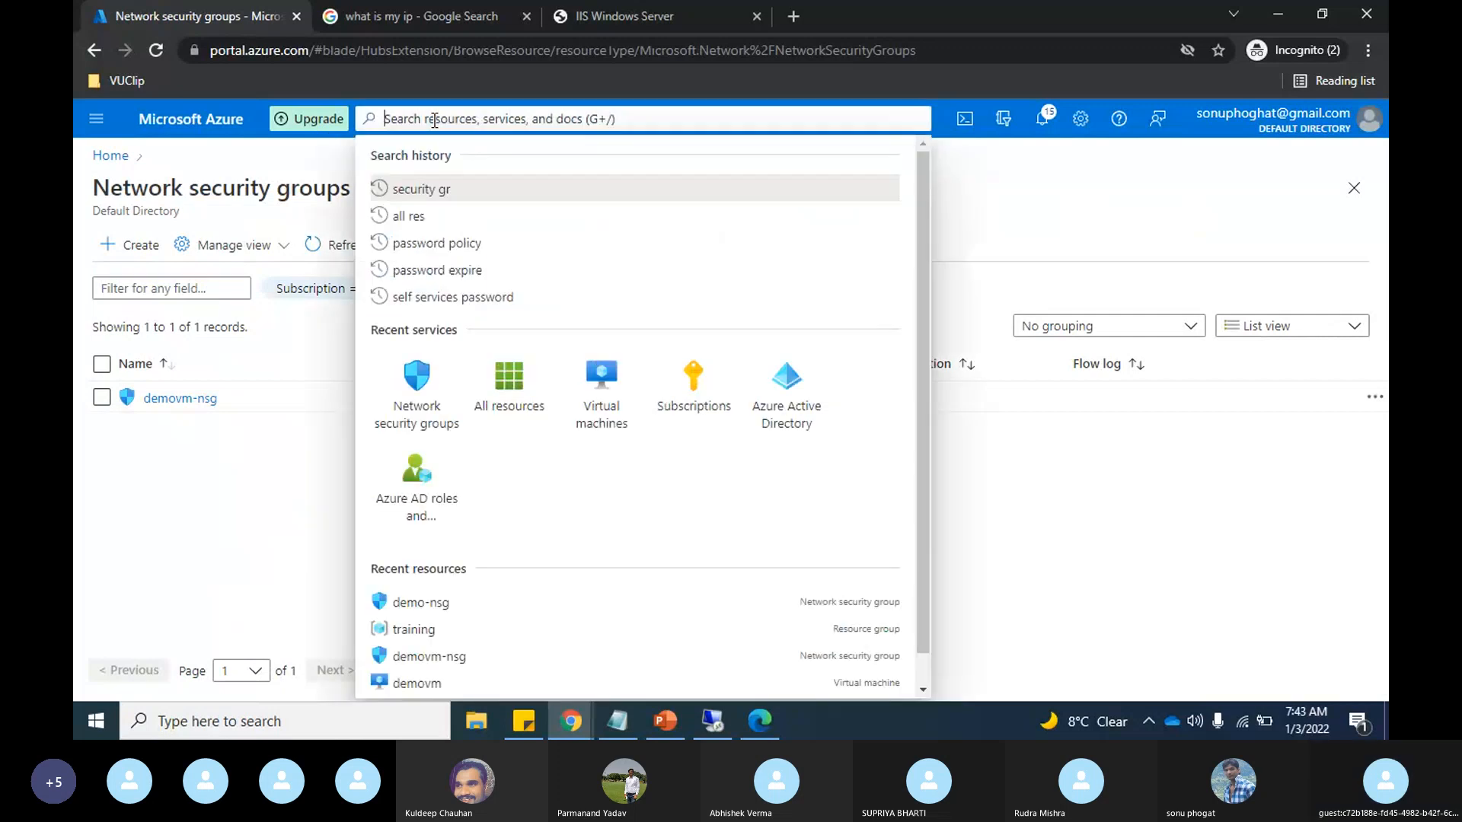
text(appli)
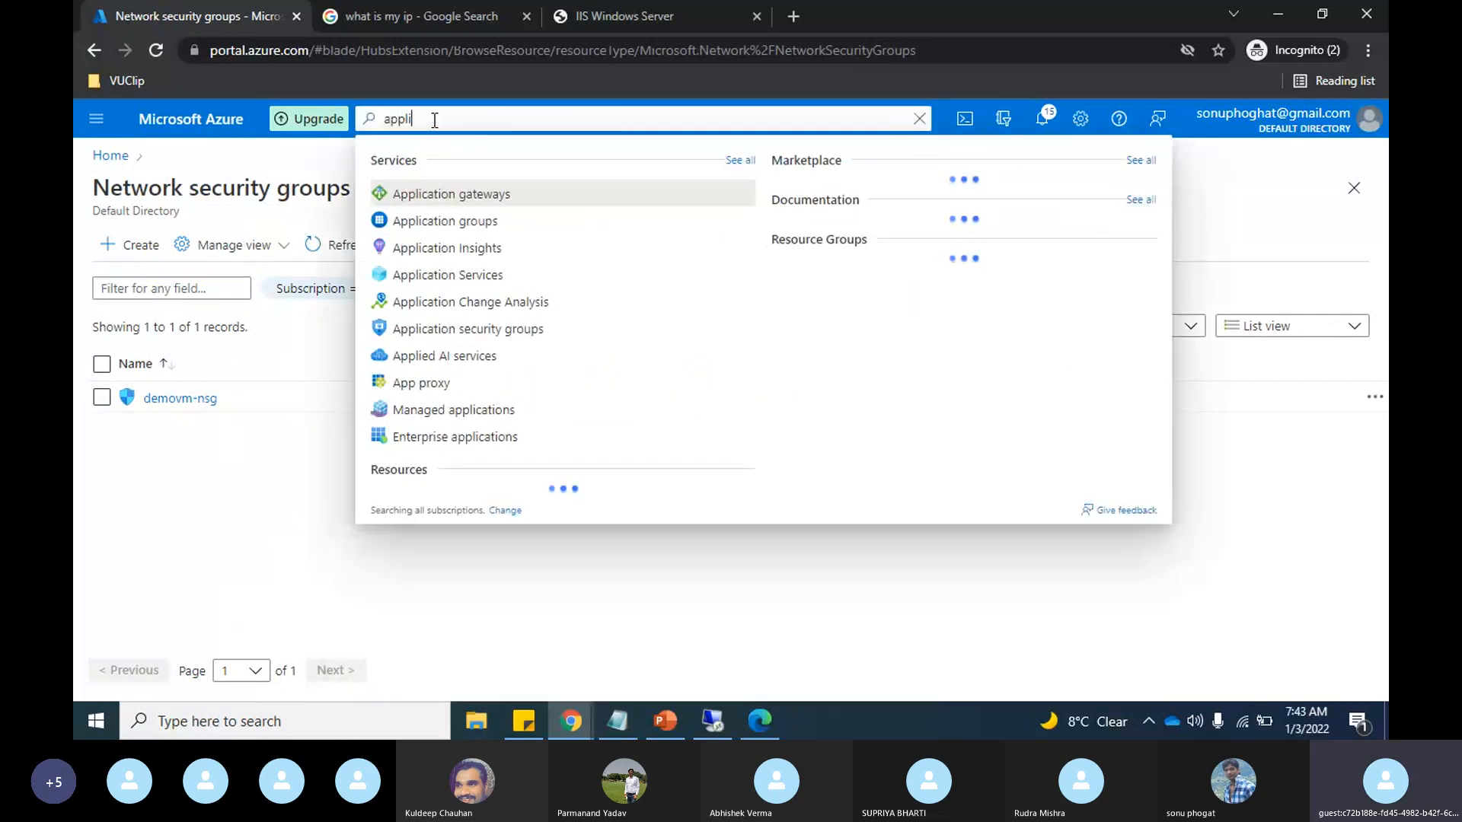
text(cati)
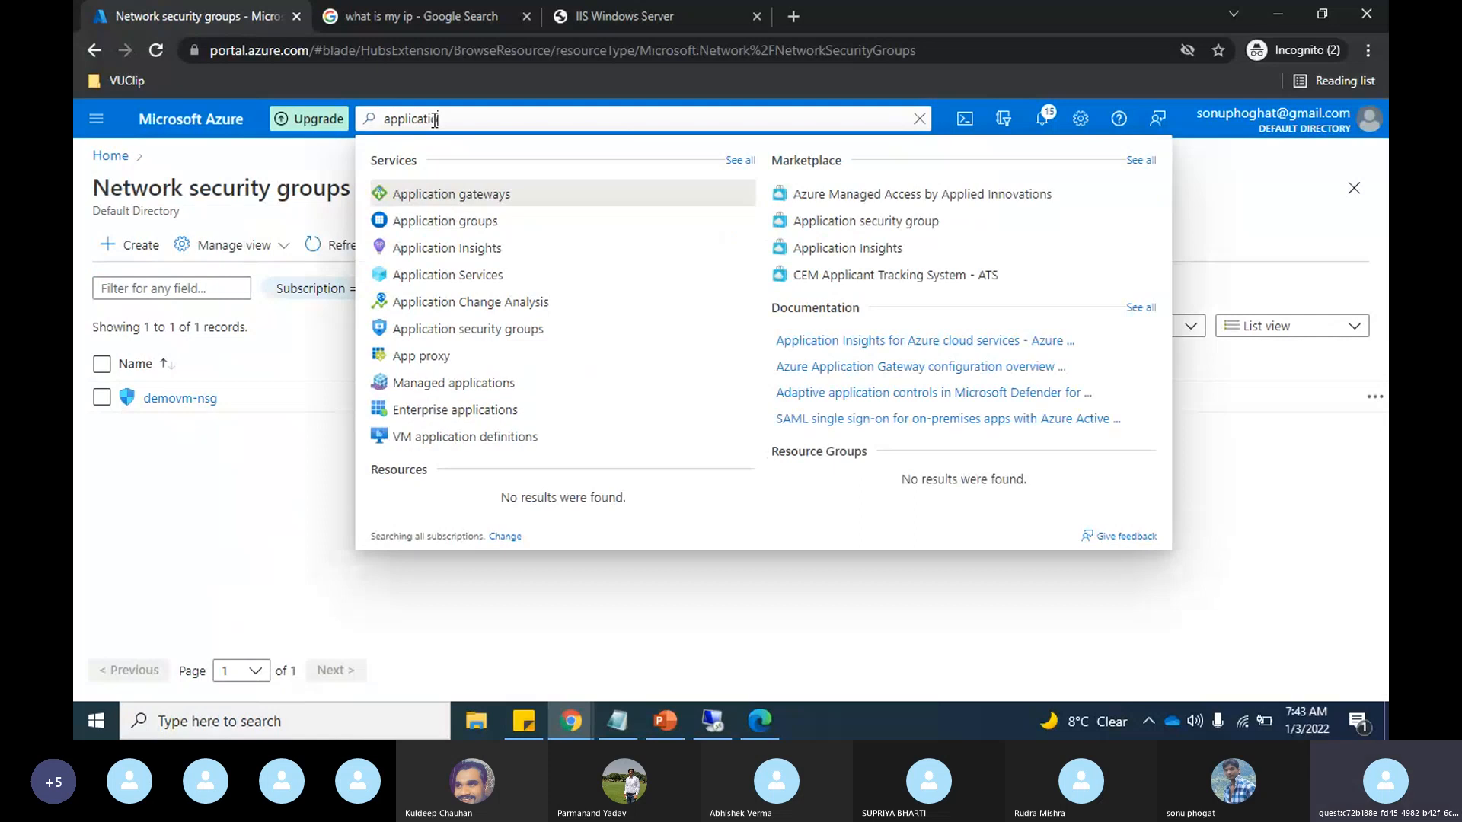
text(on)
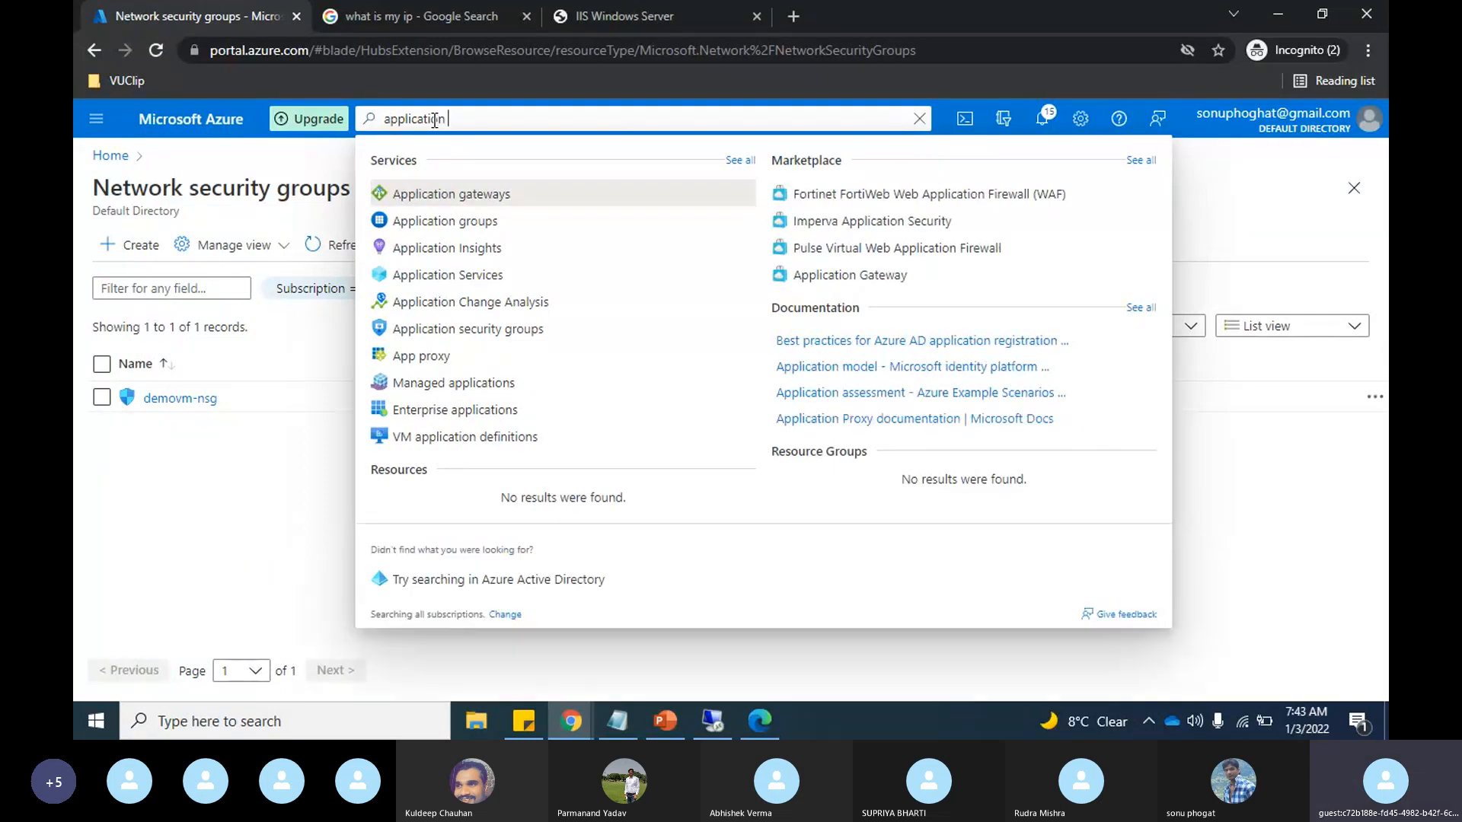
text( secu)
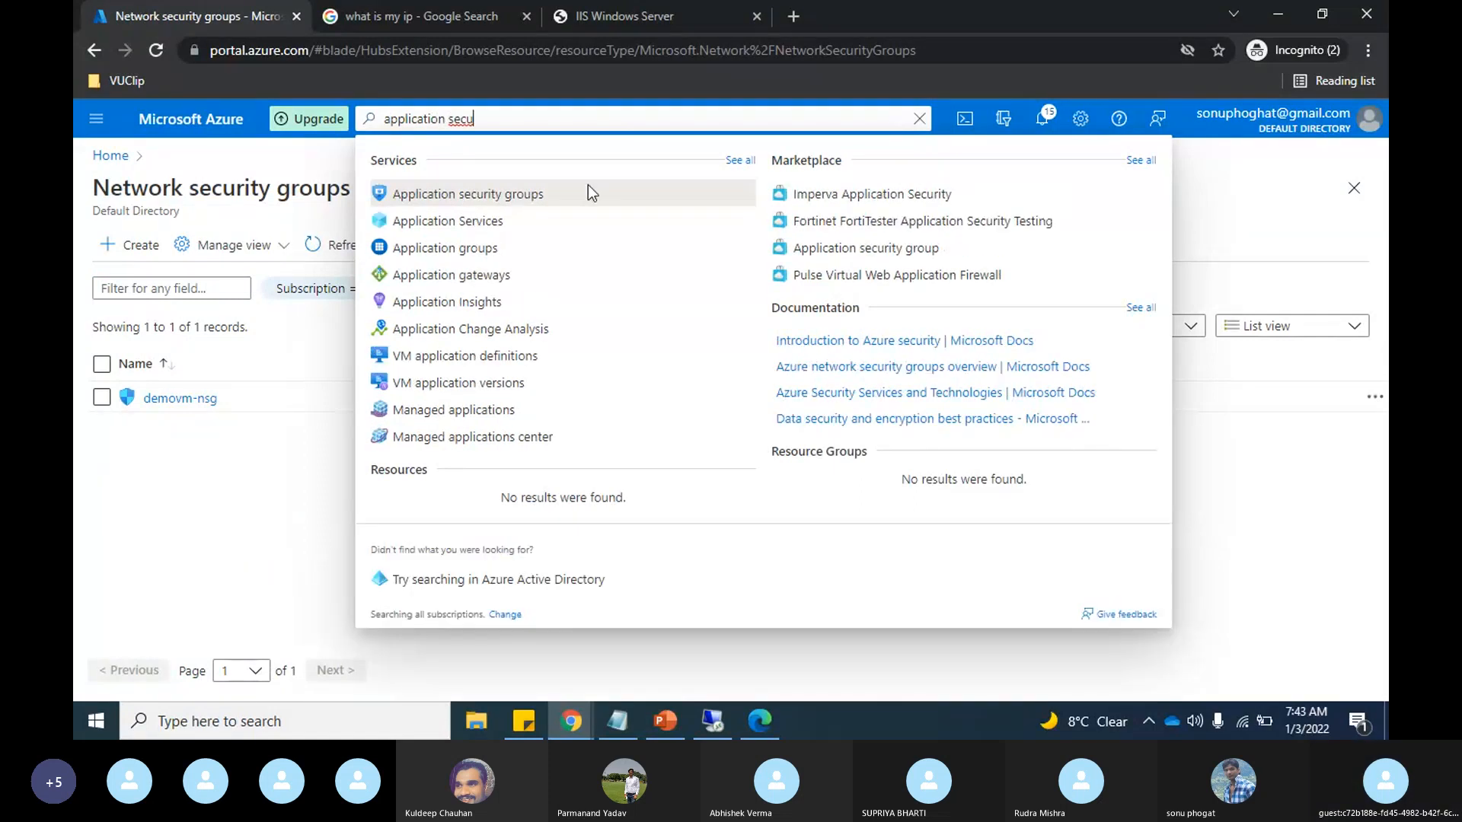
click(512, 200)
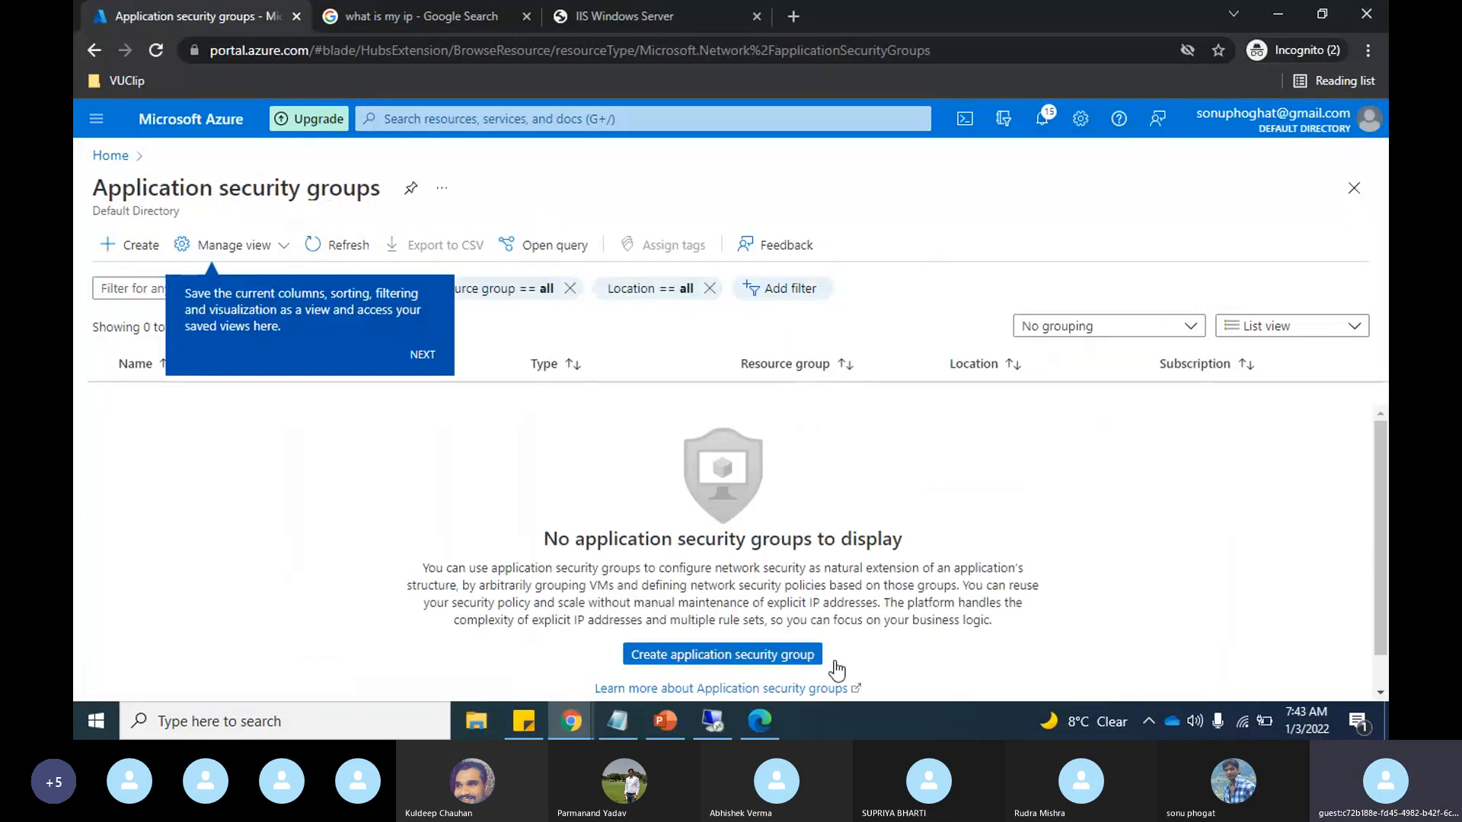
Step: Start a new application security group in the training resource group and name it demo-asg
click(748, 659)
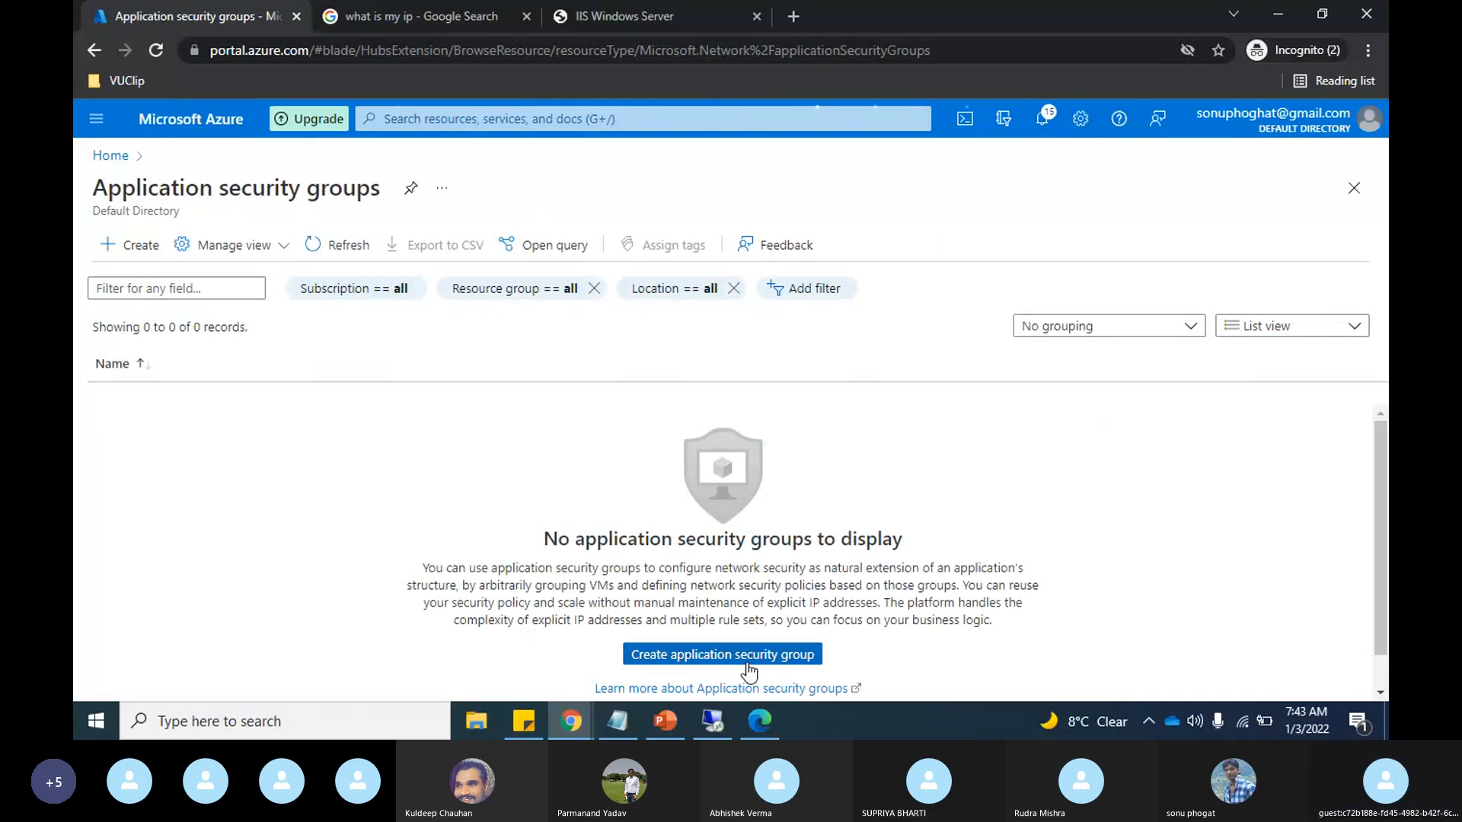
click(748, 664)
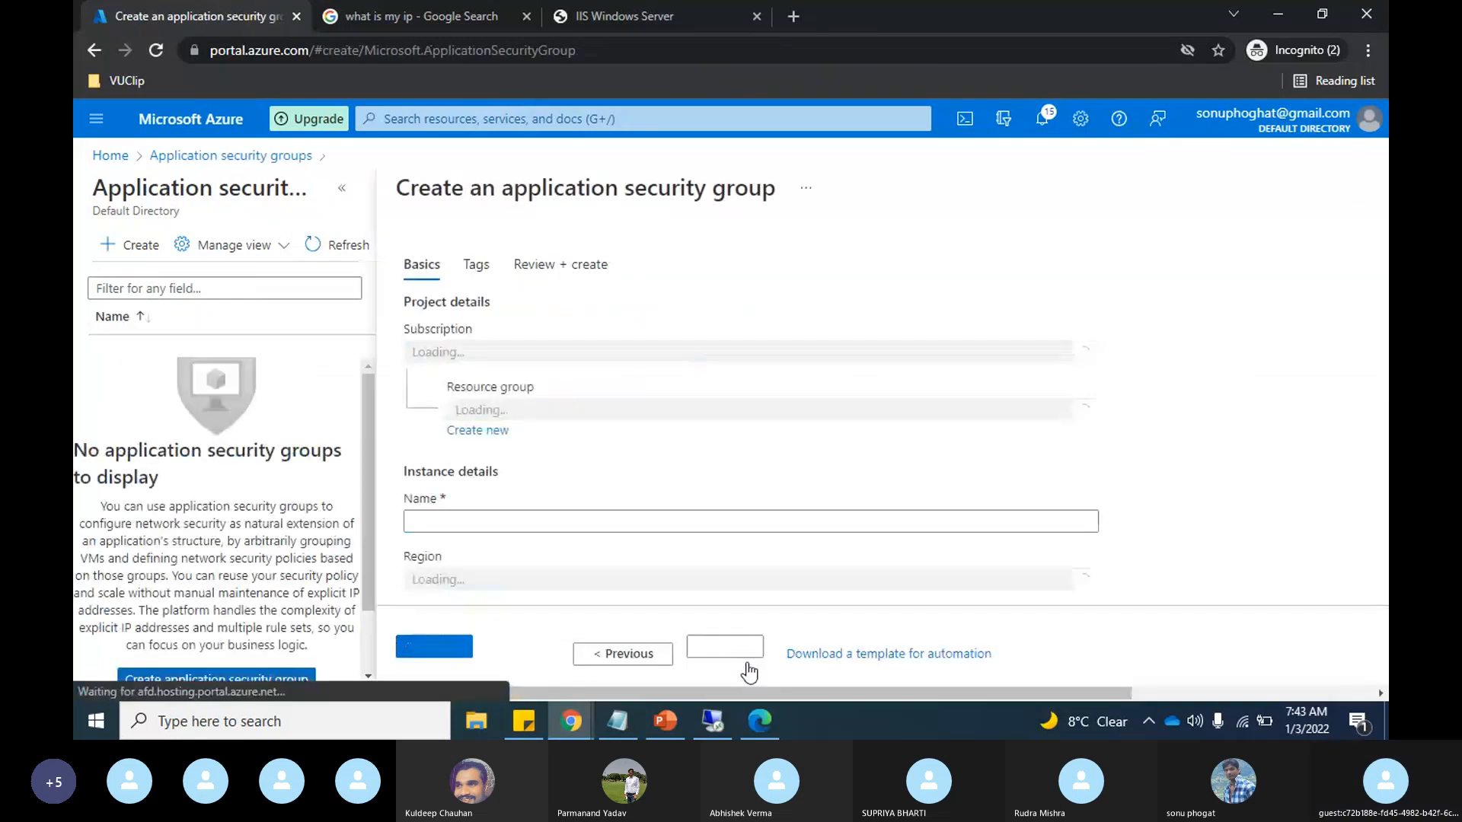
click(745, 373)
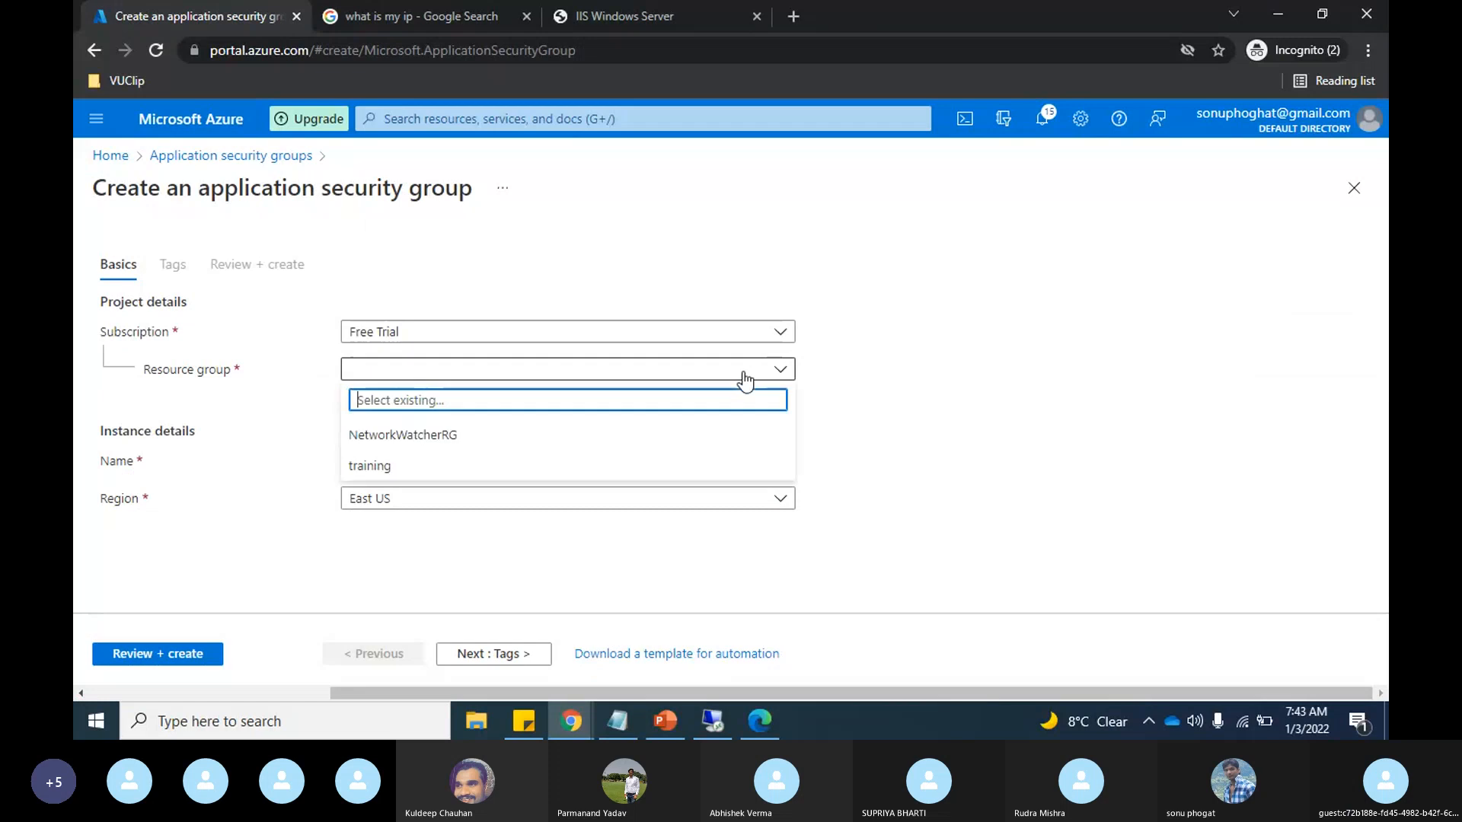
click(370, 466)
click(638, 462)
text(demo)
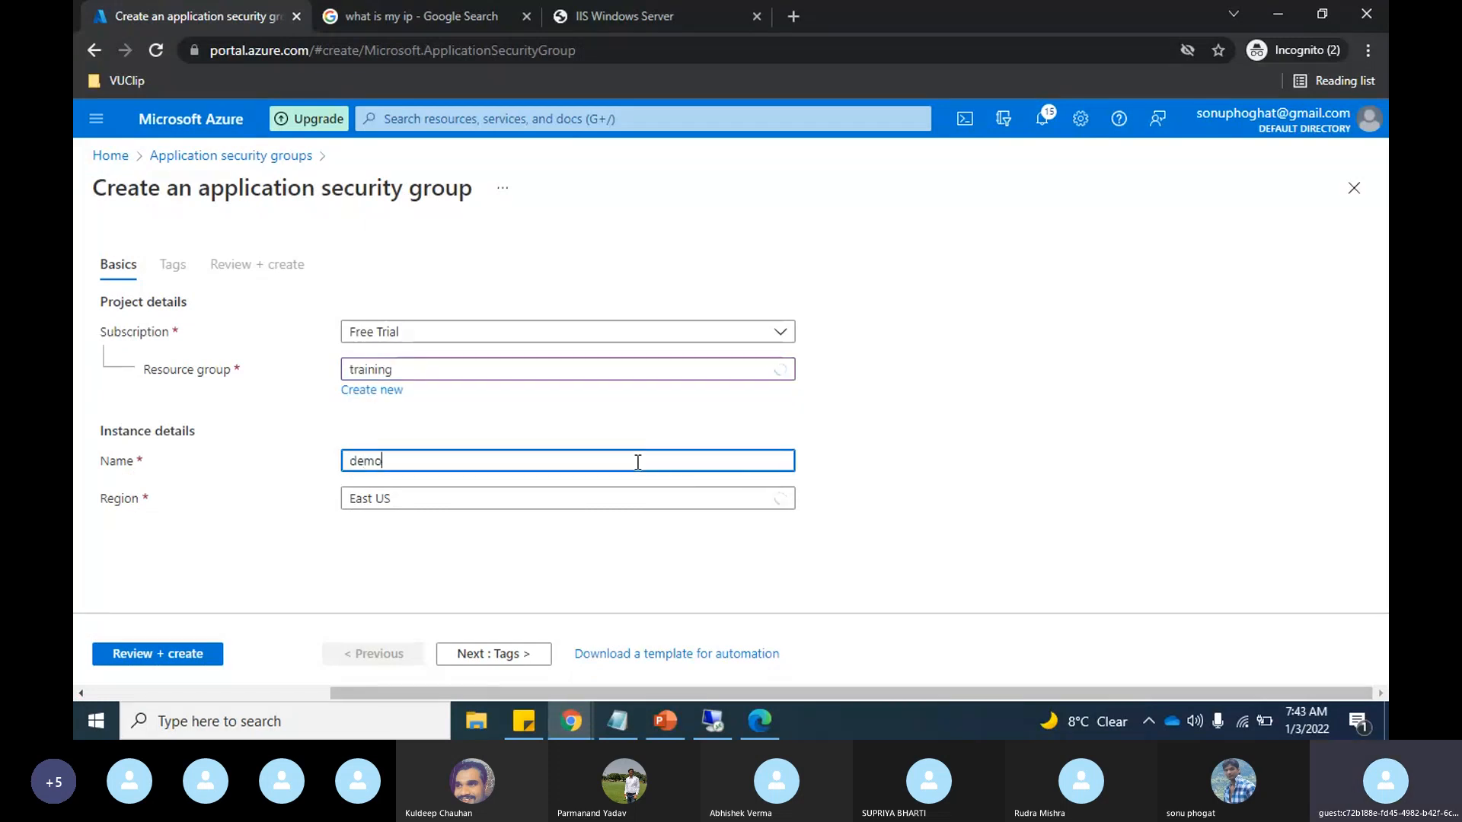
text(-asg)
Step: Leave the tags empty, advance demo-asg to its final review, and switch to the network diagram in PowerPoint
click(482, 673)
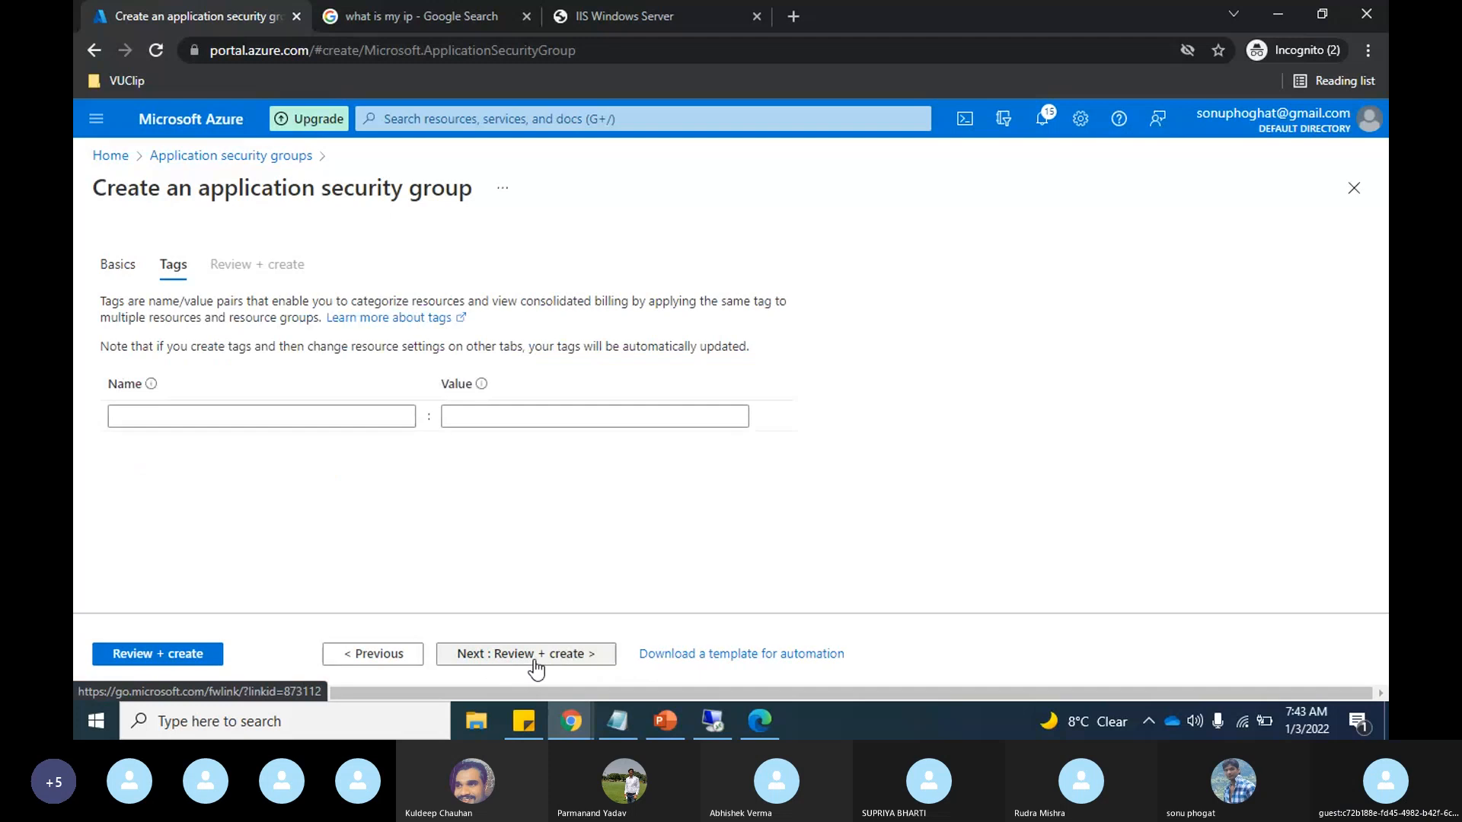
click(535, 664)
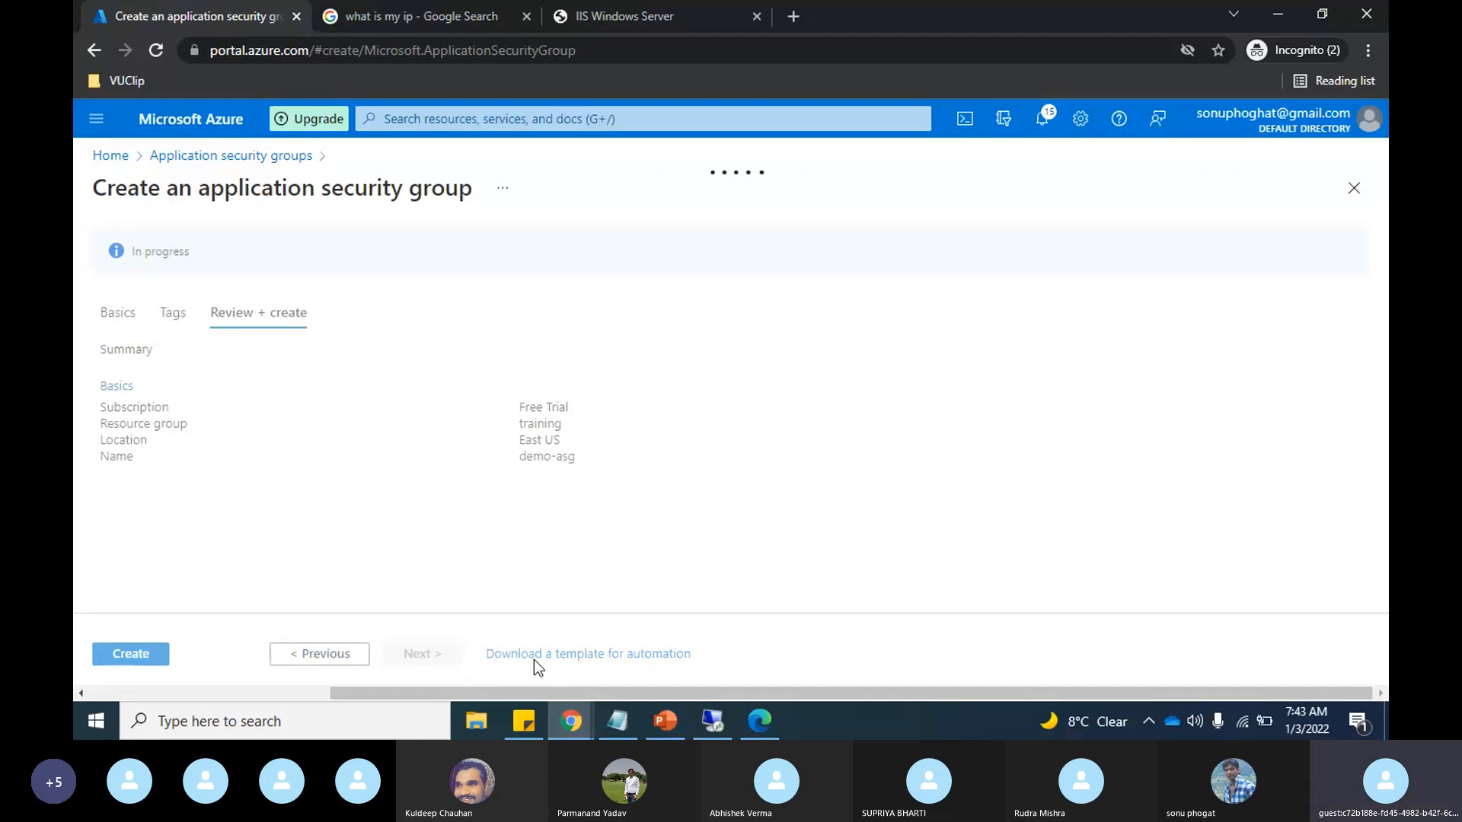
click(664, 723)
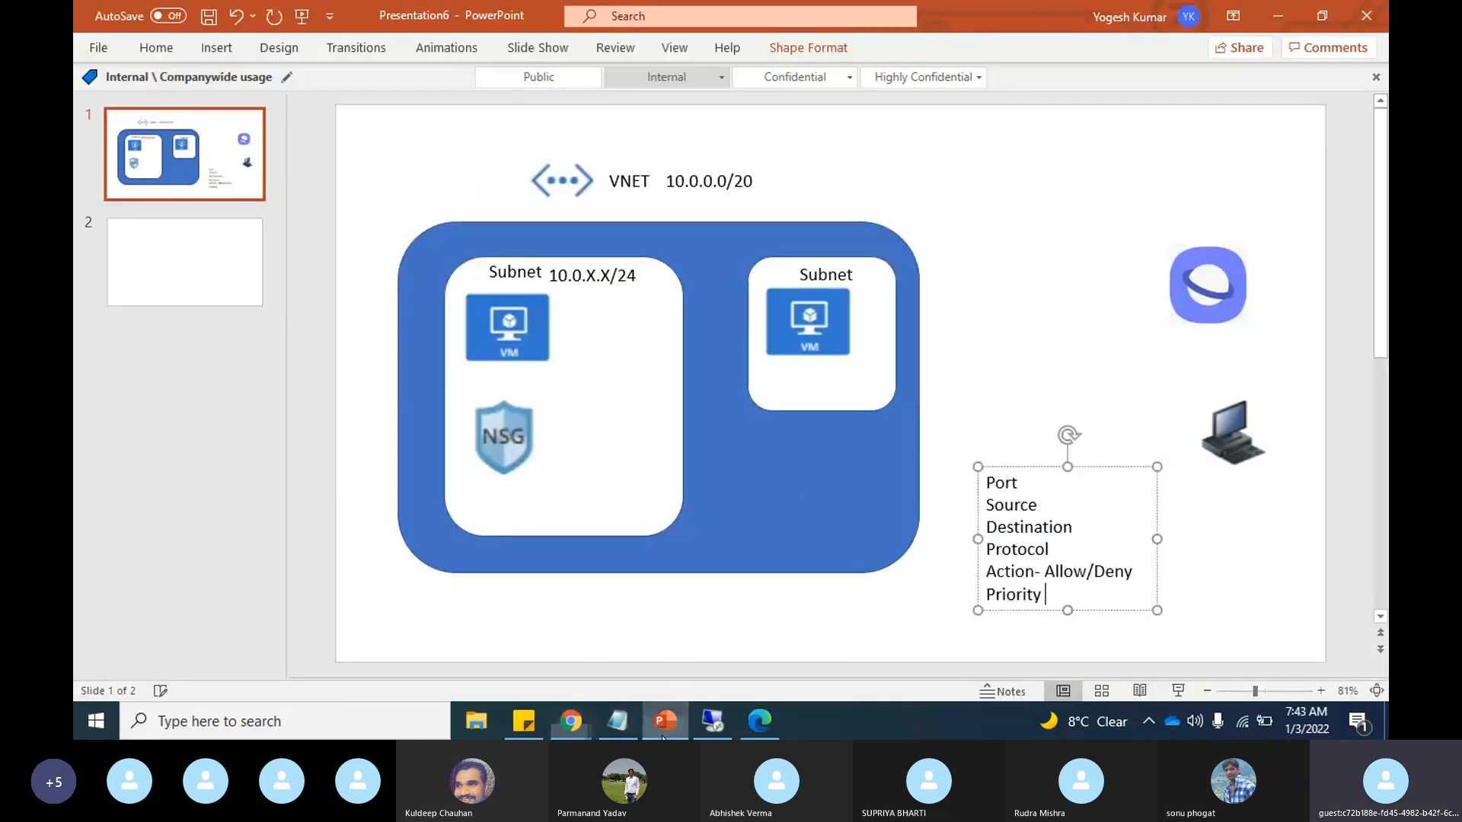